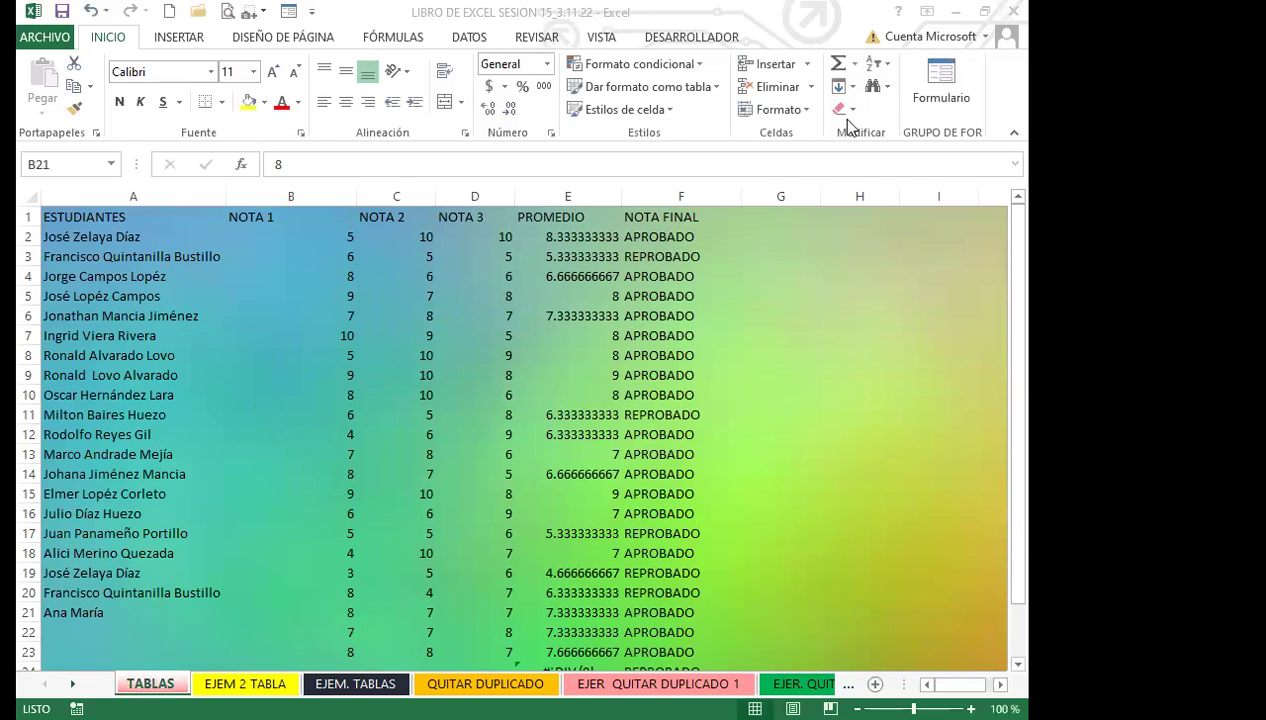
Step: Delete rows 24 to 27, which hold the #¡DIV/0! formulas below the student data
click(858, 513)
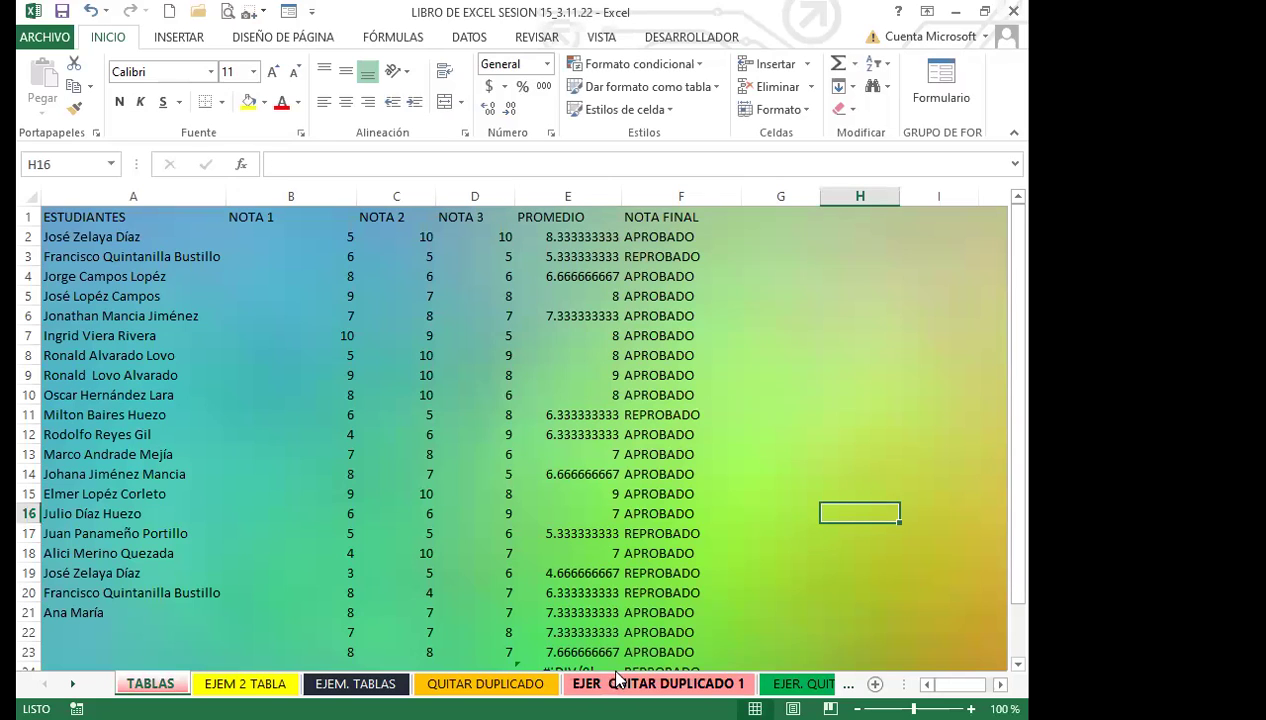
click(757, 470)
scroll(760, 551, down, 3)
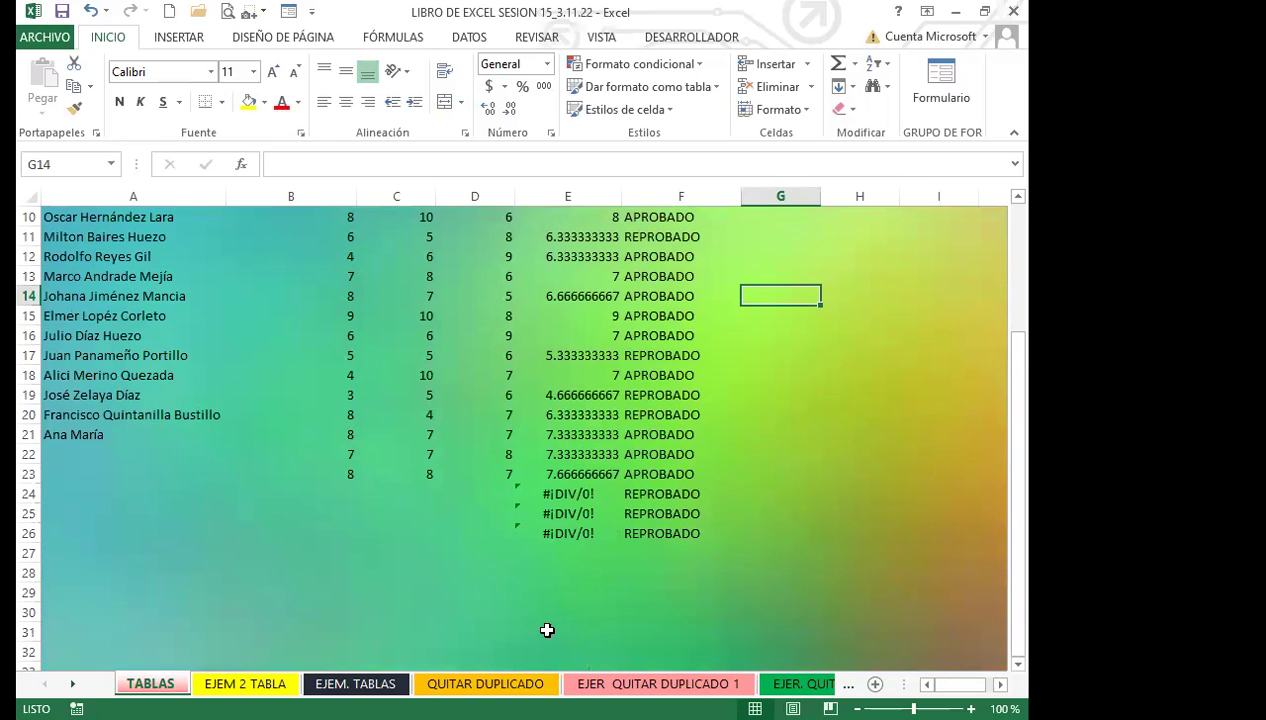
click(29, 472)
drag(30, 494, 28, 553)
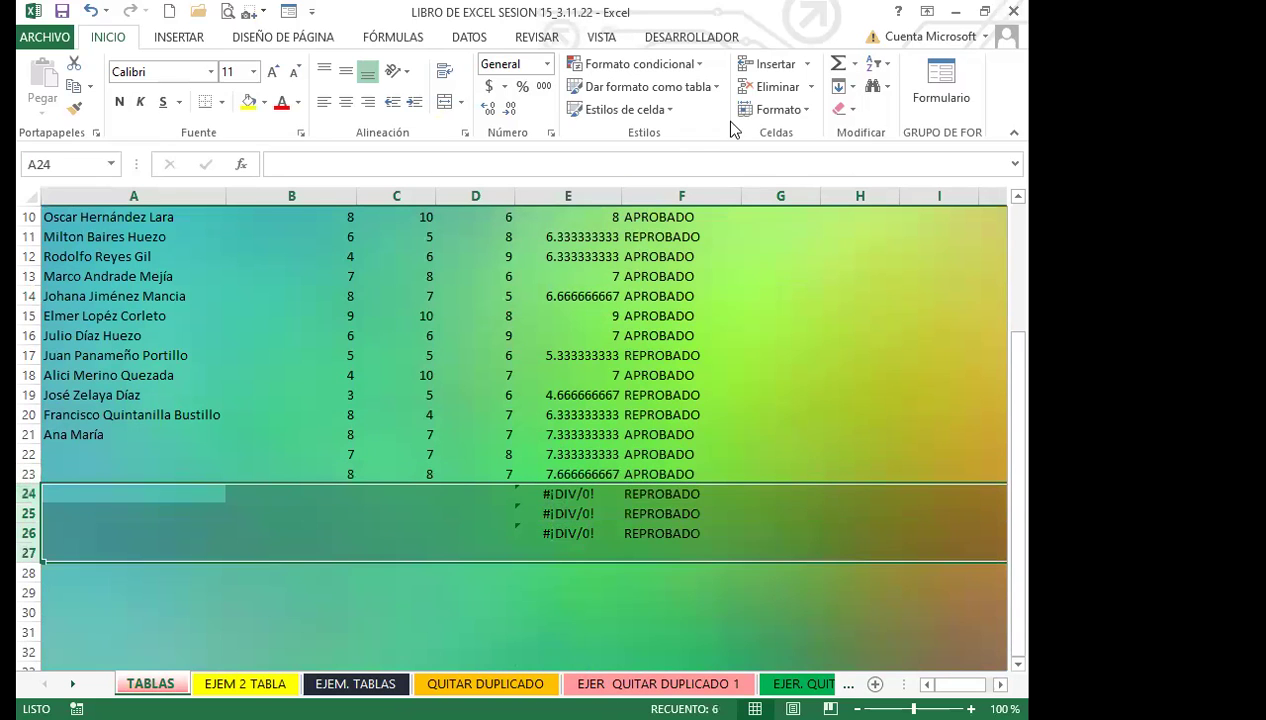
click(768, 86)
click(668, 567)
Step: Delete rows 21 to 23 at the end of the student list
scroll(396, 528, up, 3)
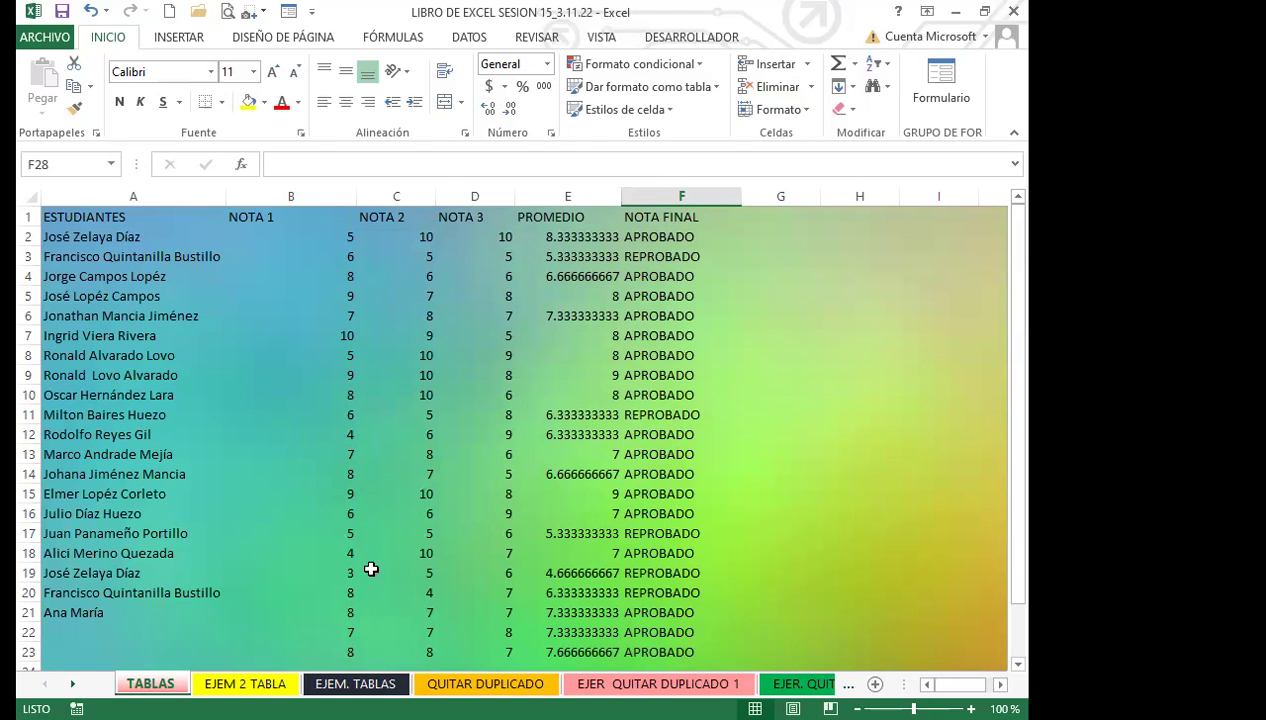
drag(30, 613, 29, 652)
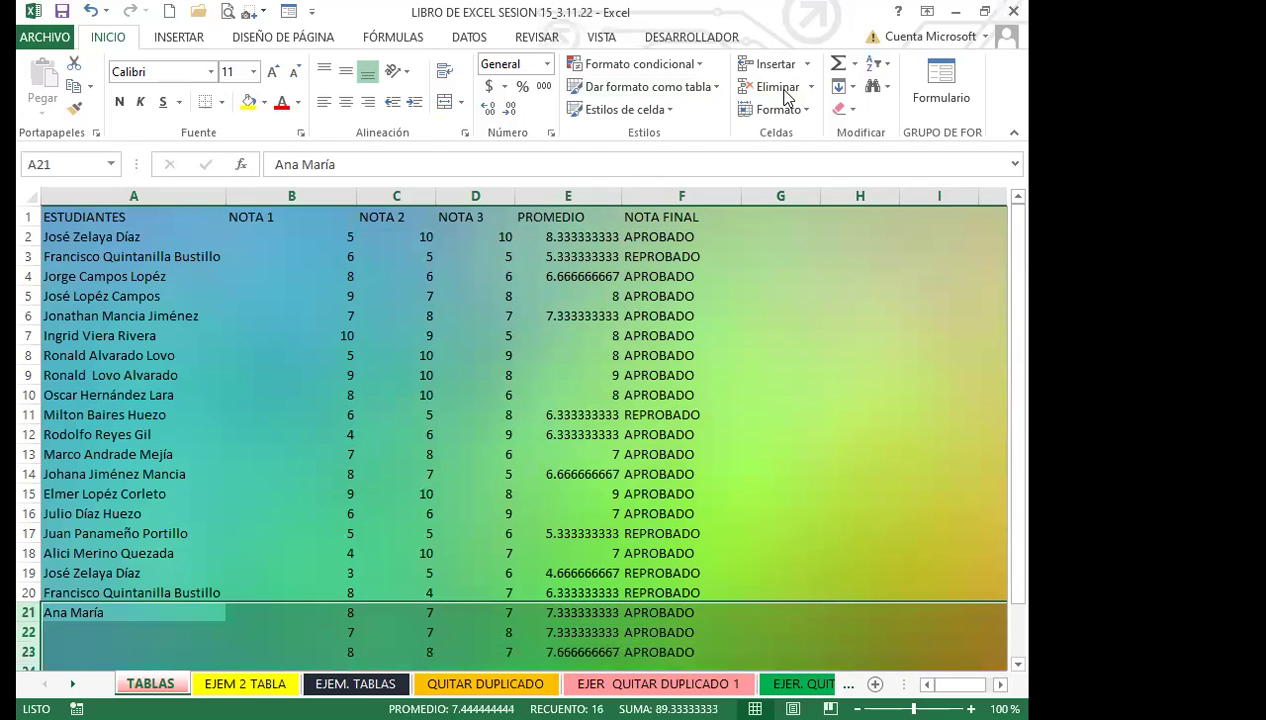
click(786, 93)
click(739, 551)
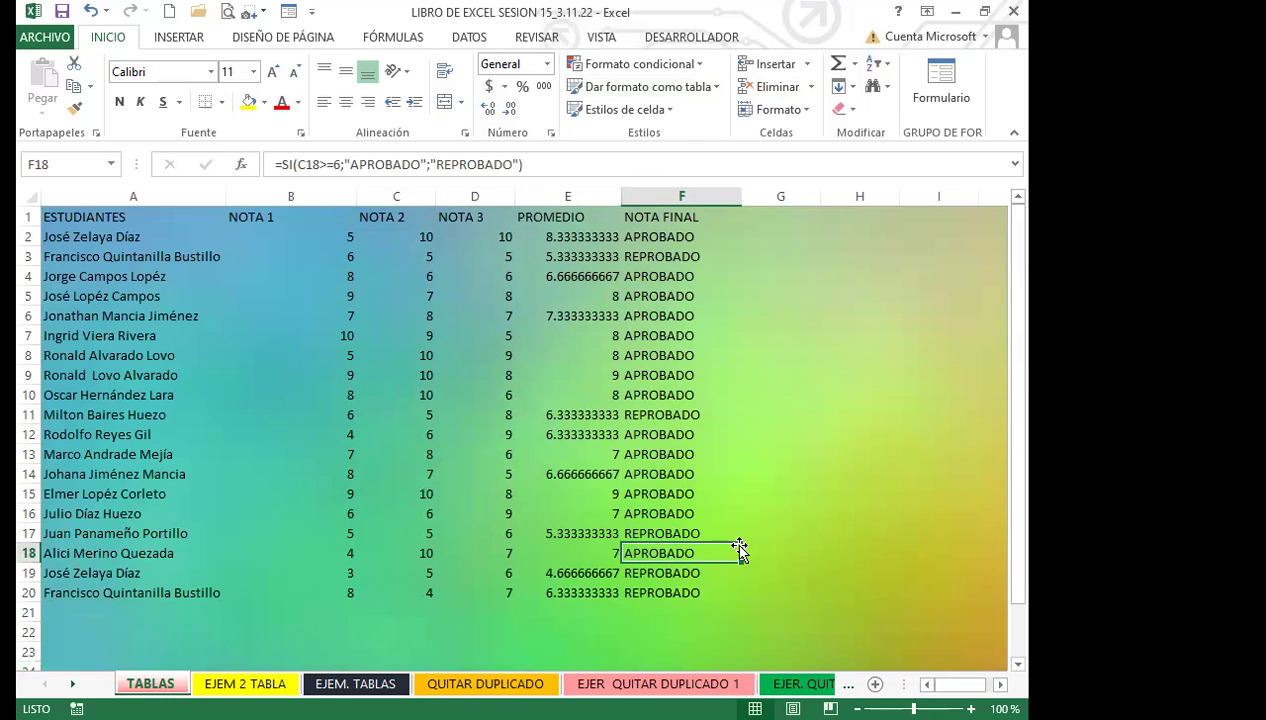
click(785, 458)
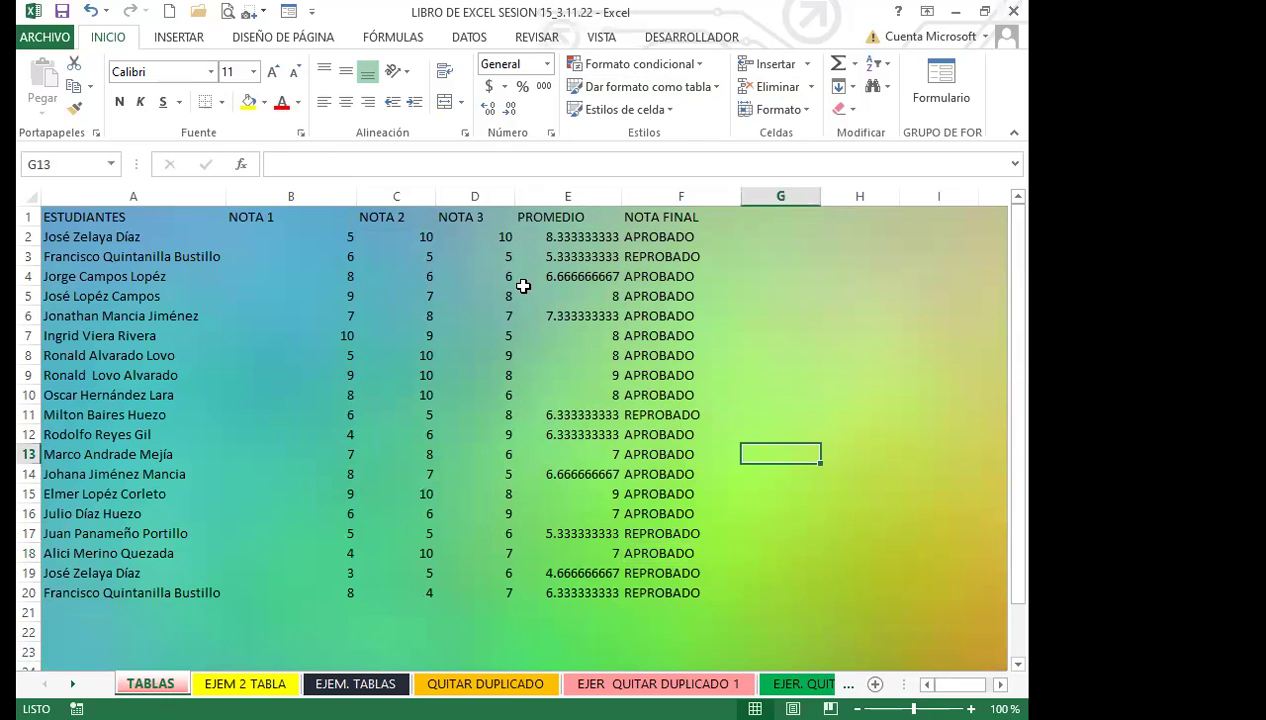
Step: Clear the contents of the PROMEDIO and NOTA FINAL columns in E2:F20
click(561, 237)
drag(561, 237, 663, 604)
key(Delete)
click(790, 531)
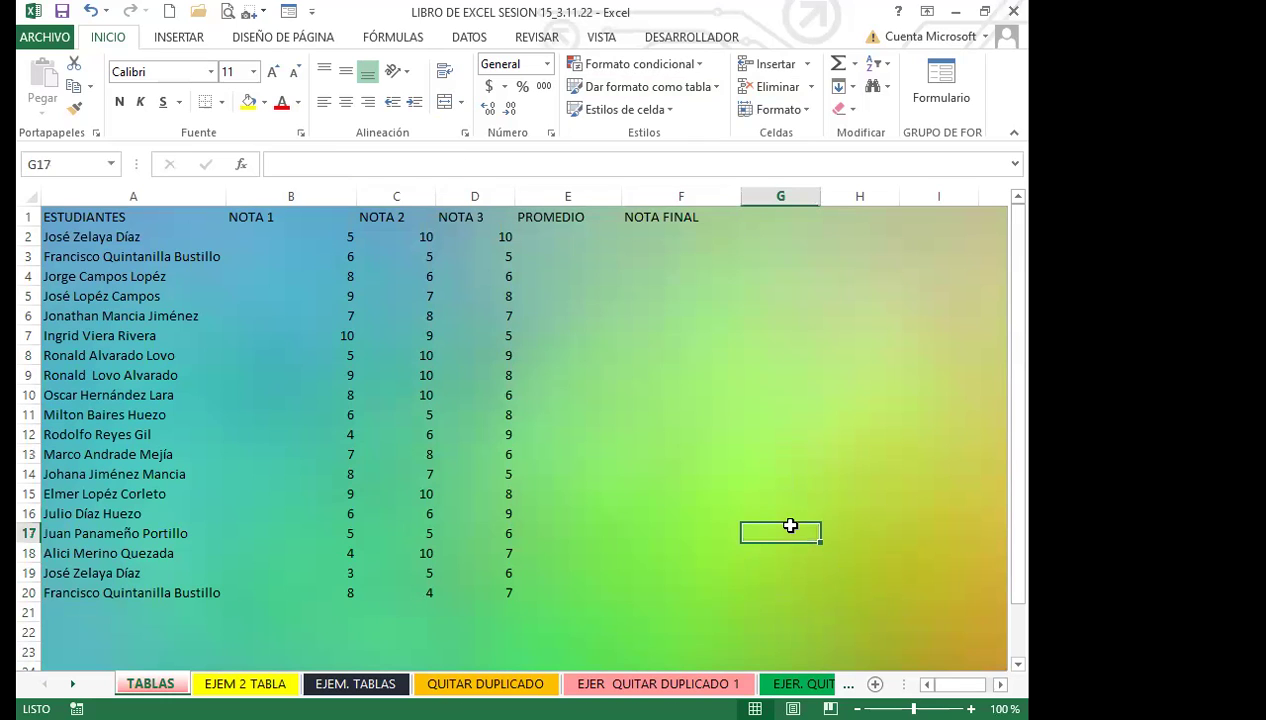
Step: With A1:F20 selected, start a new pivot table style and set the whole-table element's font to Negrita
click(56, 215)
drag(56, 215, 654, 592)
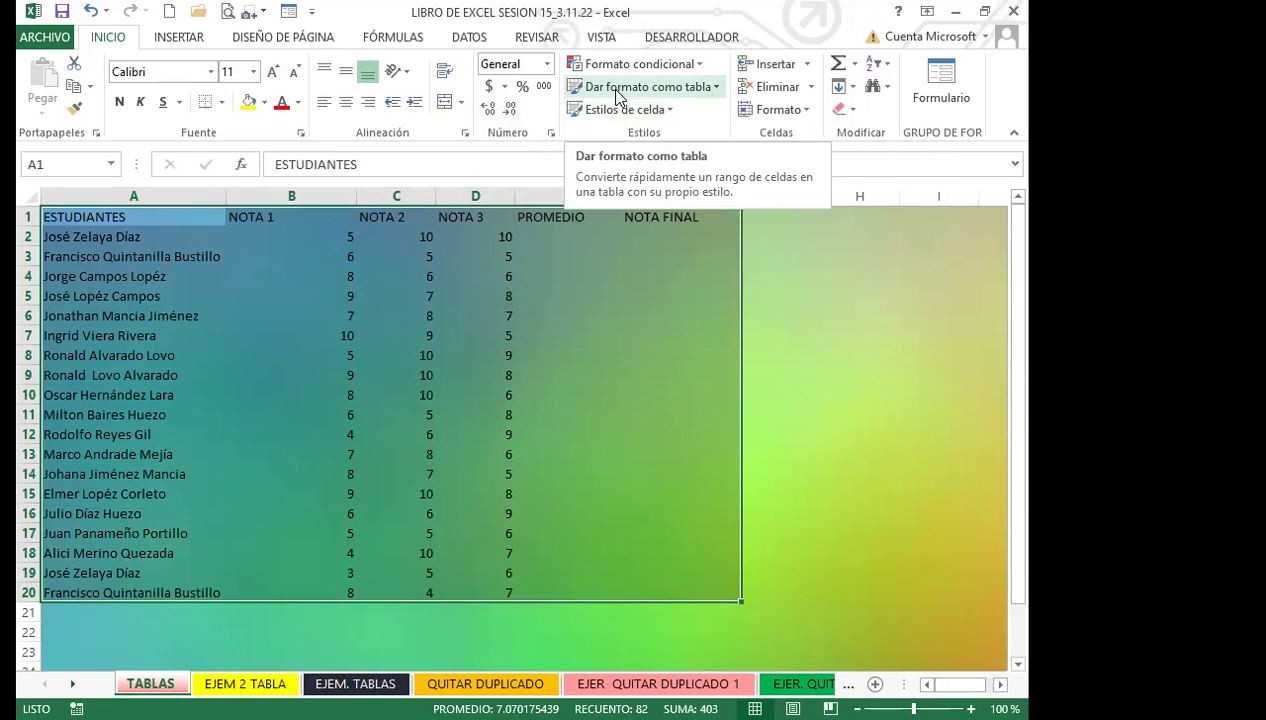
click(716, 88)
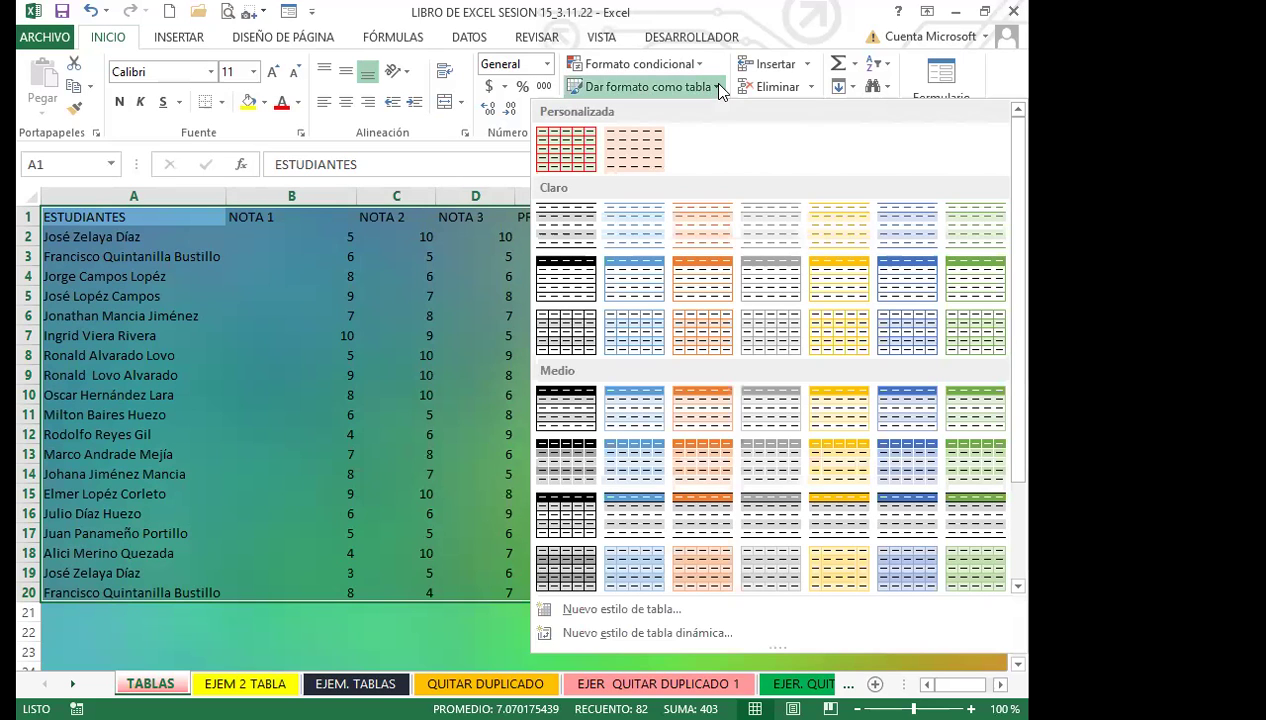
click(618, 634)
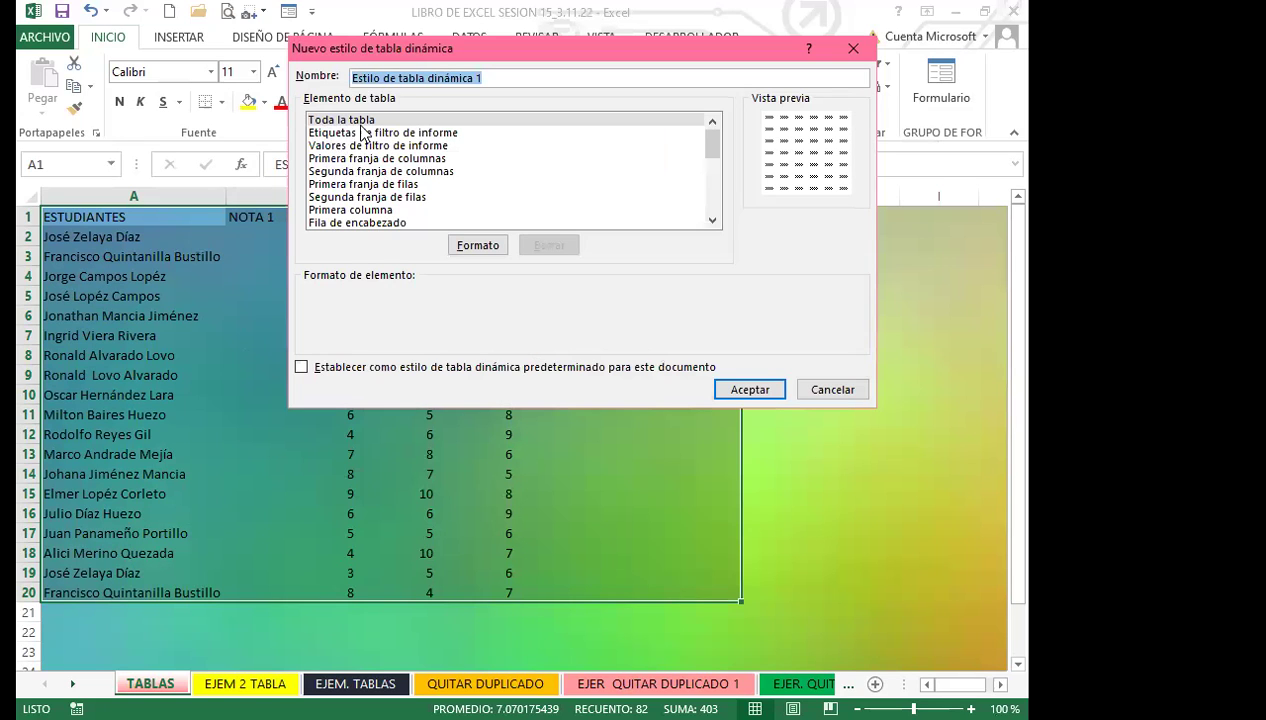
click(482, 249)
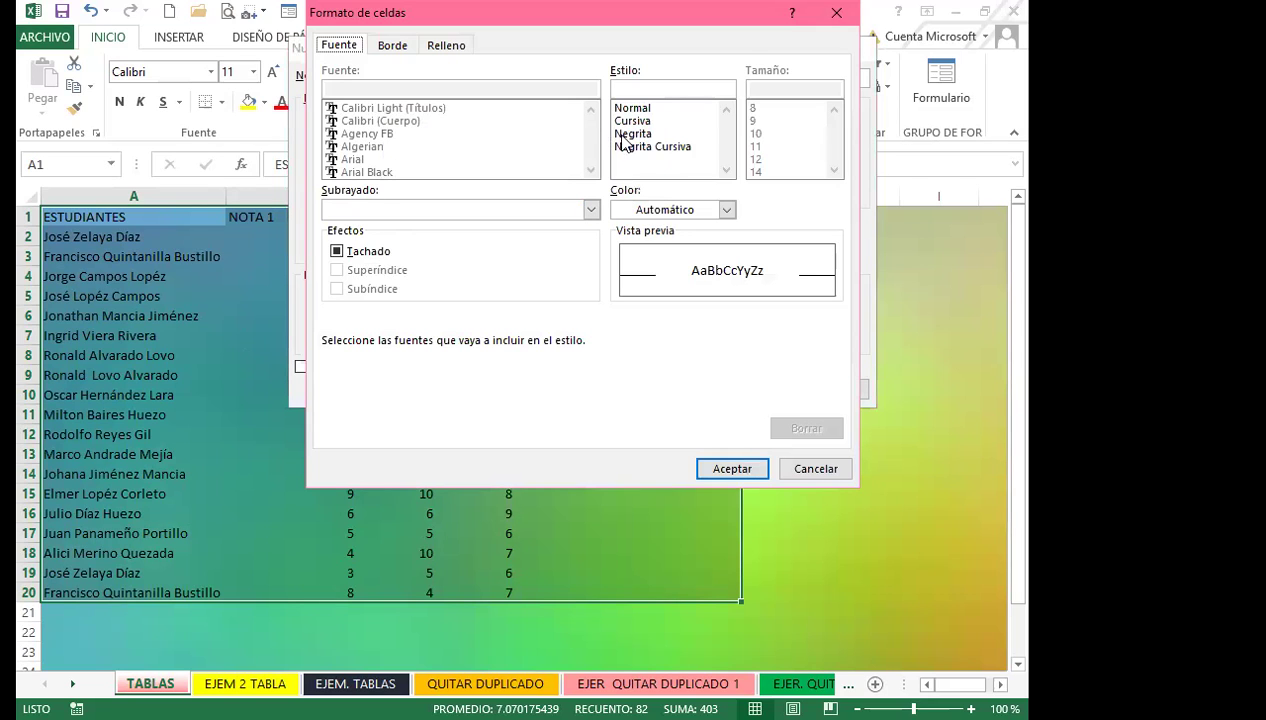
click(622, 135)
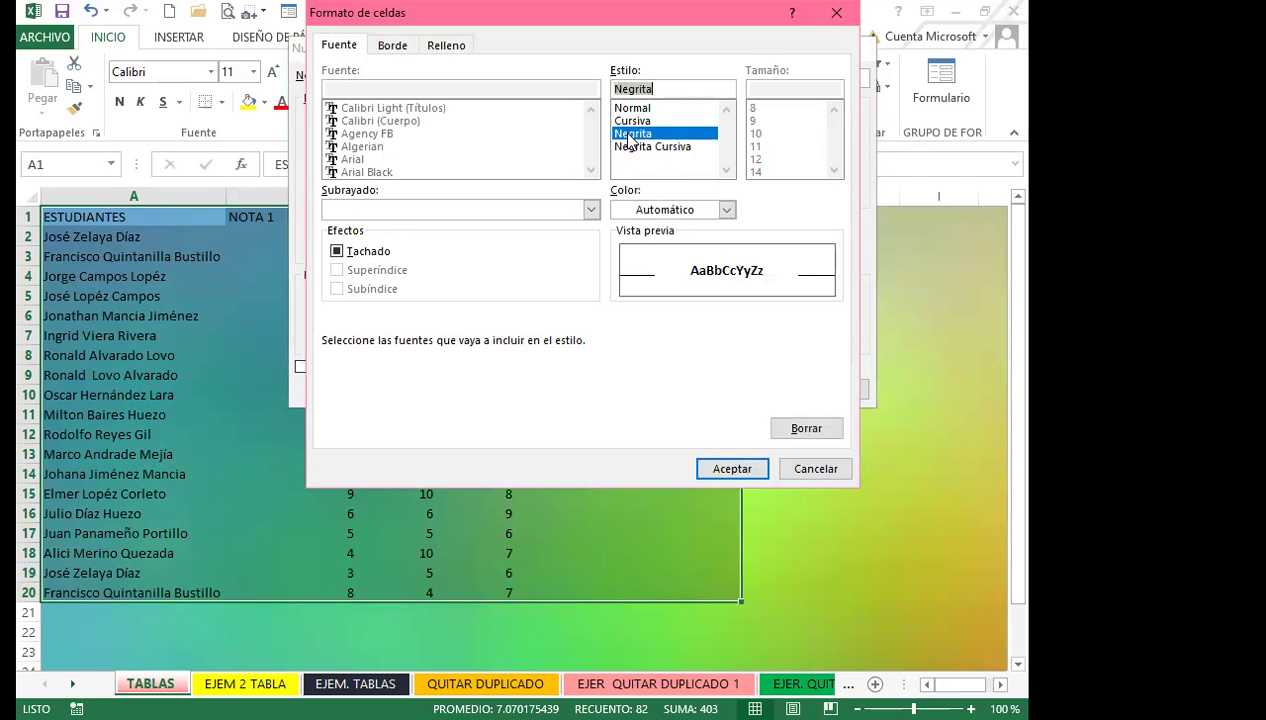
Step: Give the style's whole-table element thick dashed red borders on the outline and the interior
click(392, 45)
click(435, 160)
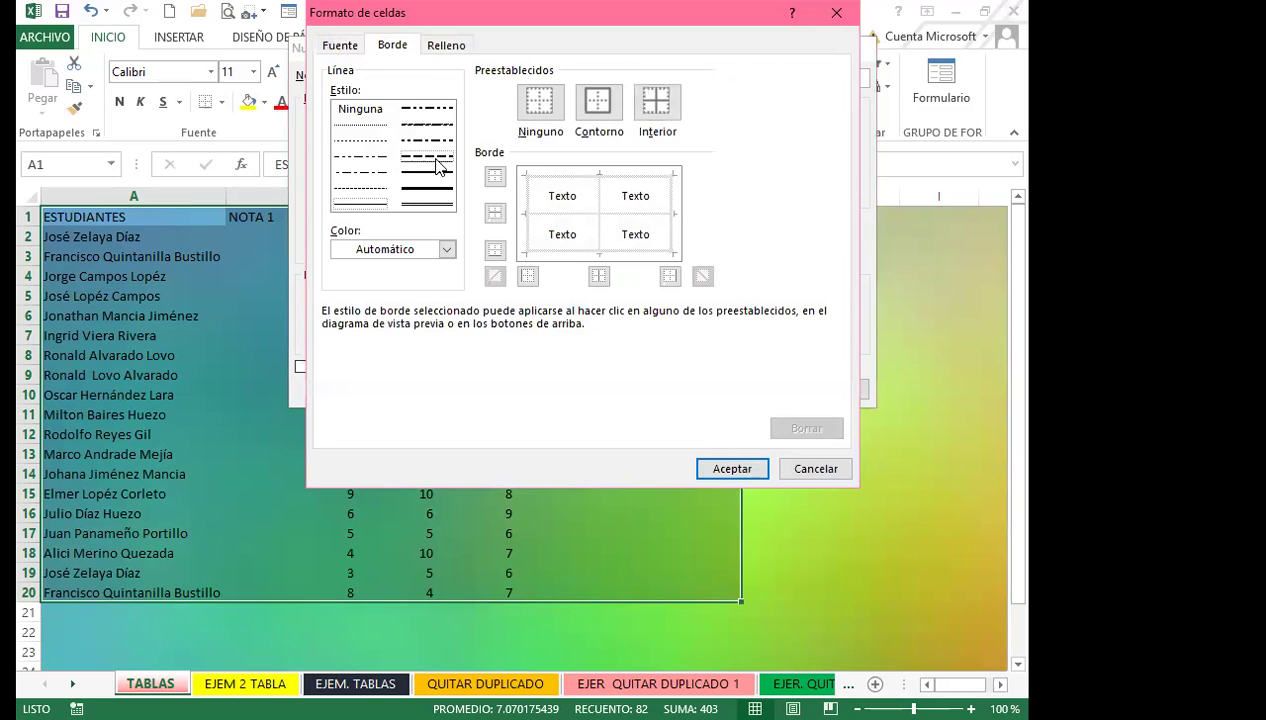
click(598, 103)
click(657, 101)
click(447, 250)
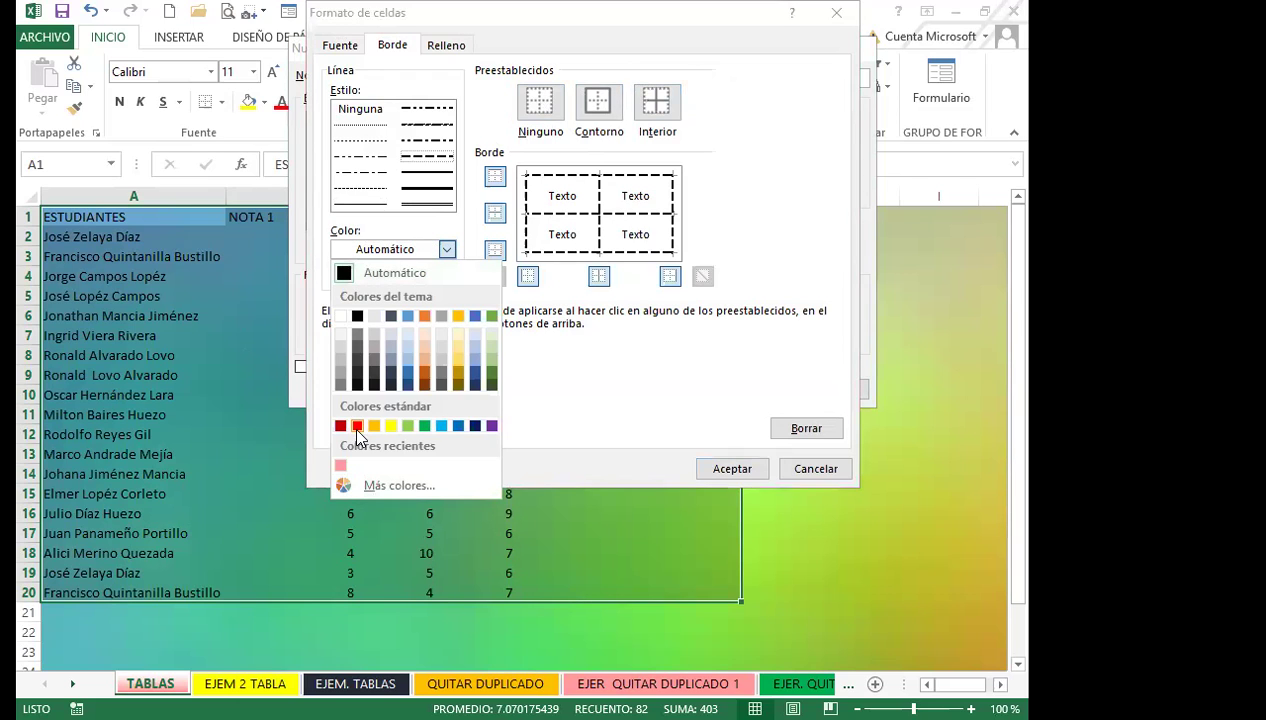
click(357, 426)
click(596, 101)
click(657, 102)
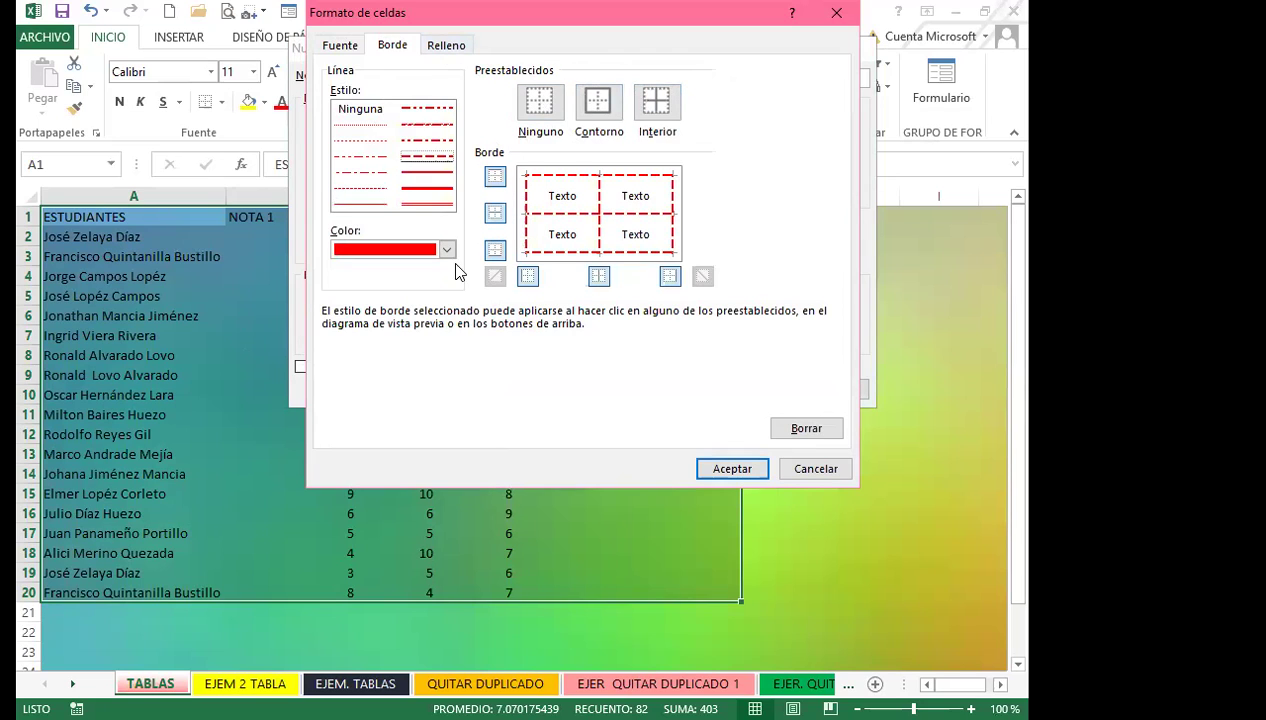
click(734, 468)
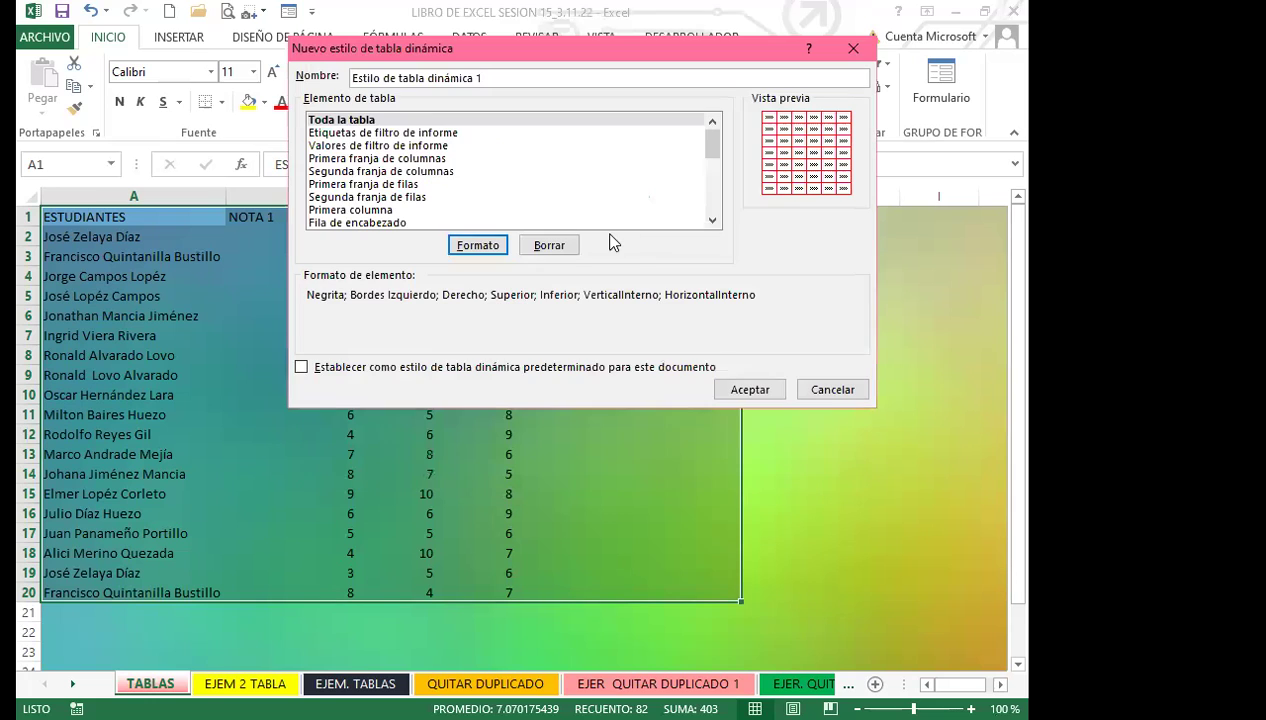
Step: Review the whole-table font and border formatting and save the new pivot table style
click(478, 245)
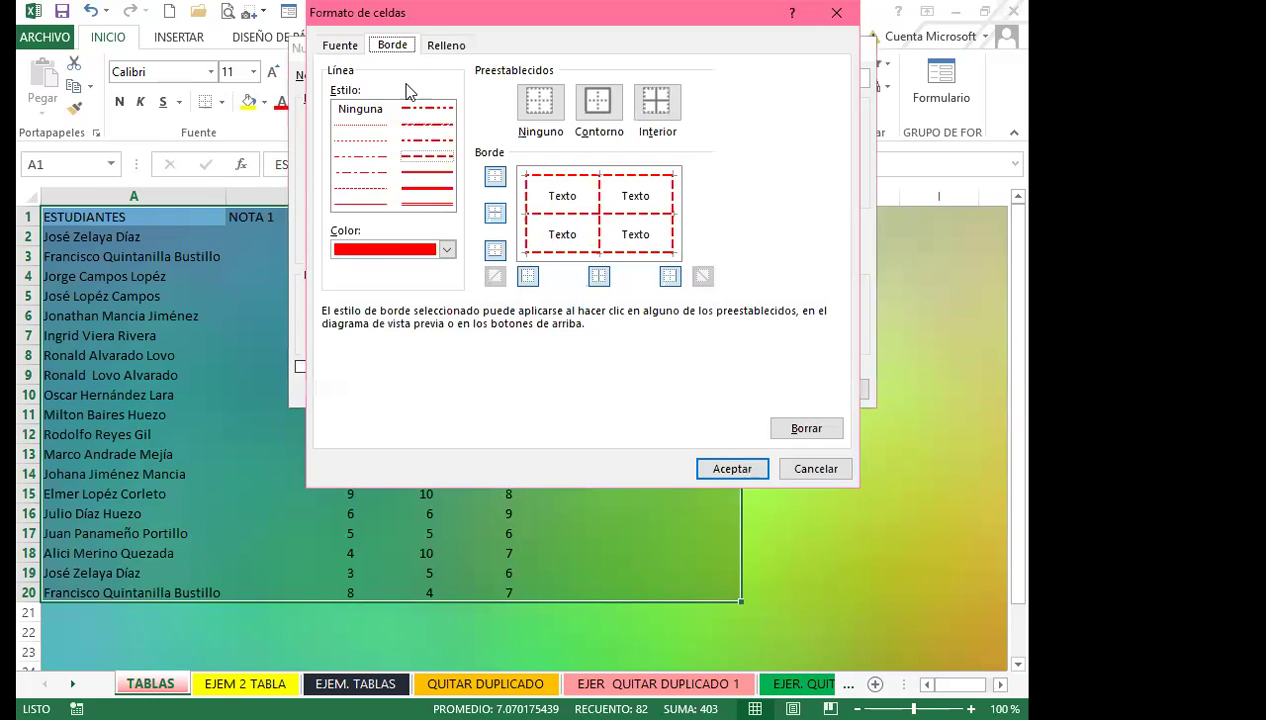
click(339, 47)
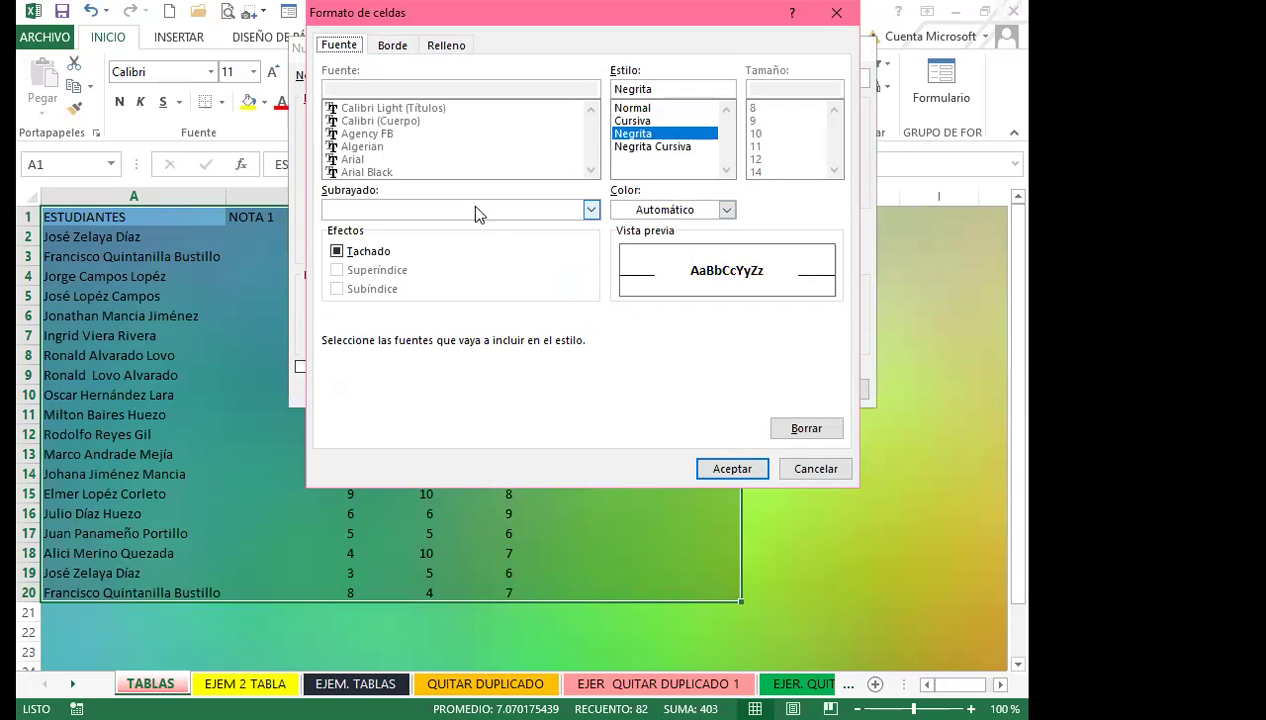
click(736, 467)
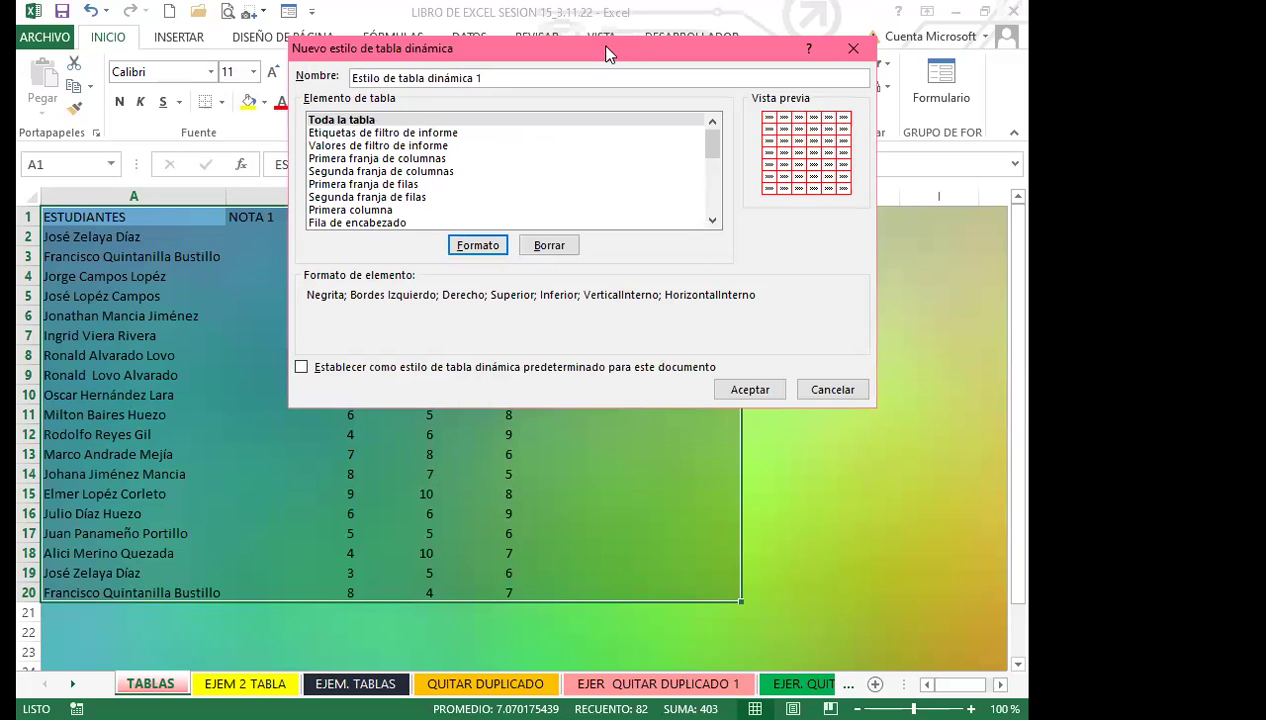
drag(607, 50, 502, 68)
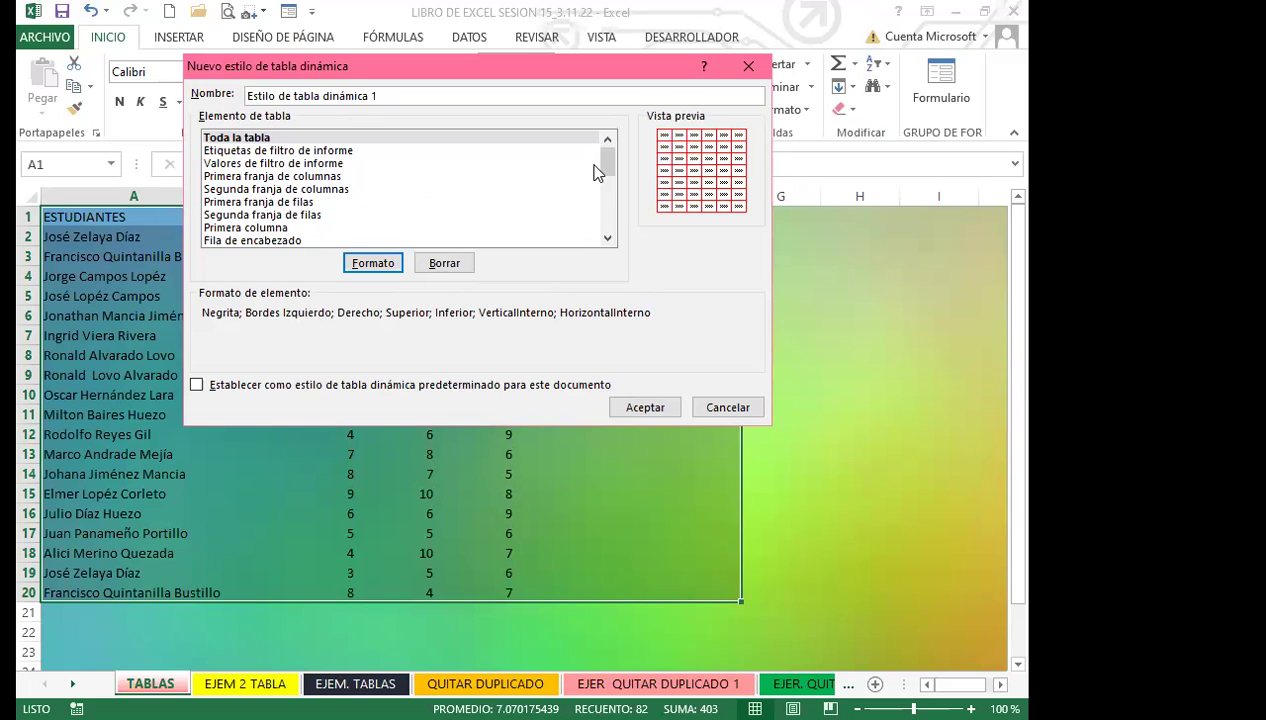
mouse_move(602, 161)
mouse_down()
mouse_move(601, 235)
mouse_move(605, 152)
mouse_up()
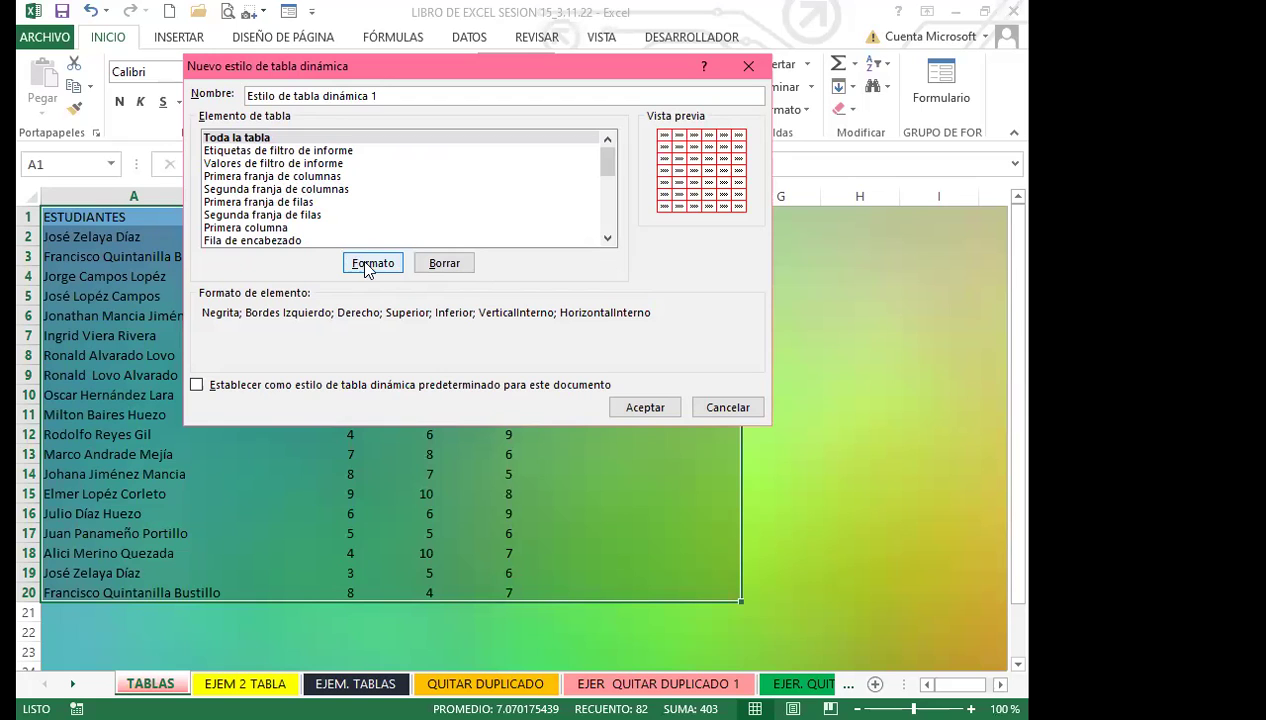
key(Return)
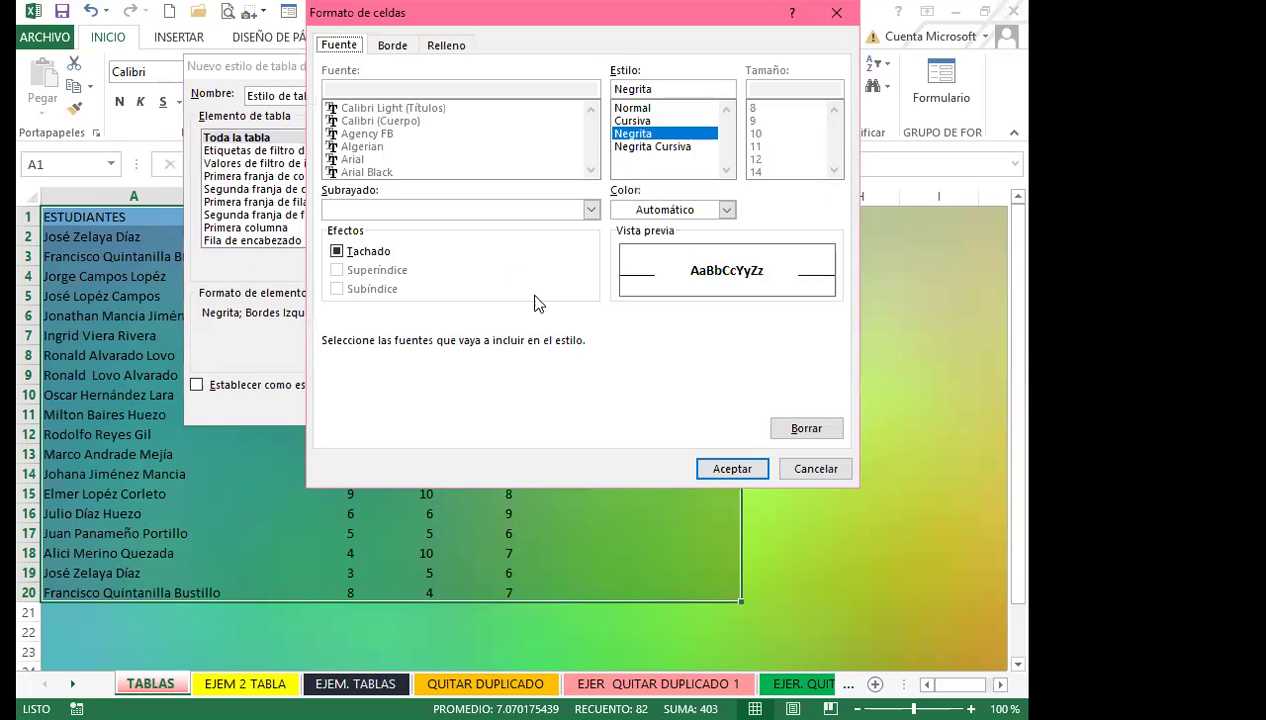
click(741, 471)
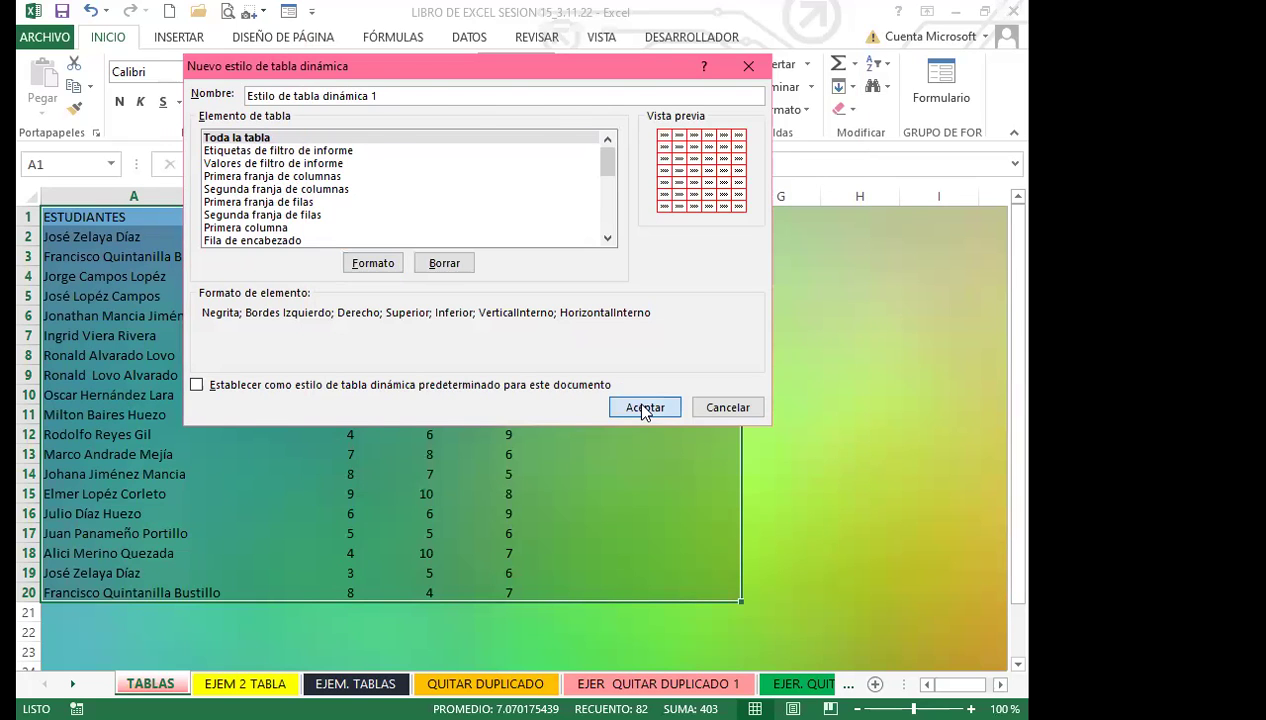
click(644, 408)
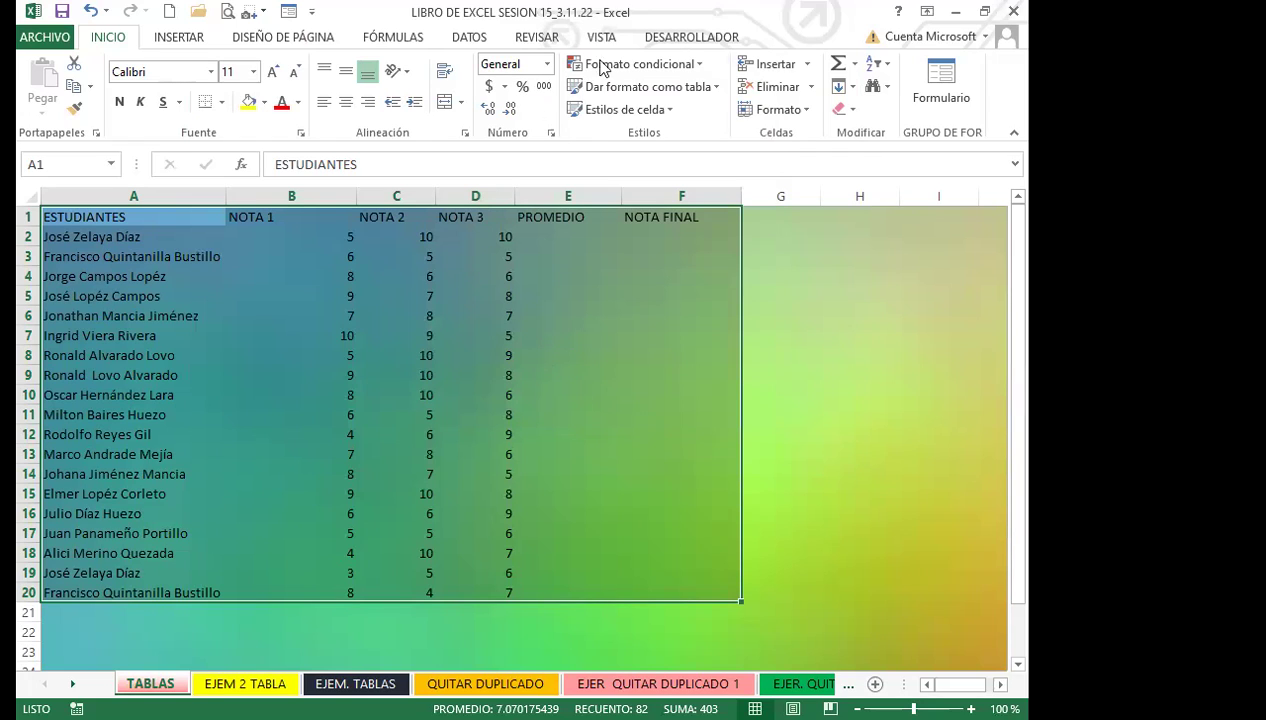
Step: Format A1:F20 as a table with headers, using the custom style with red borders
click(716, 93)
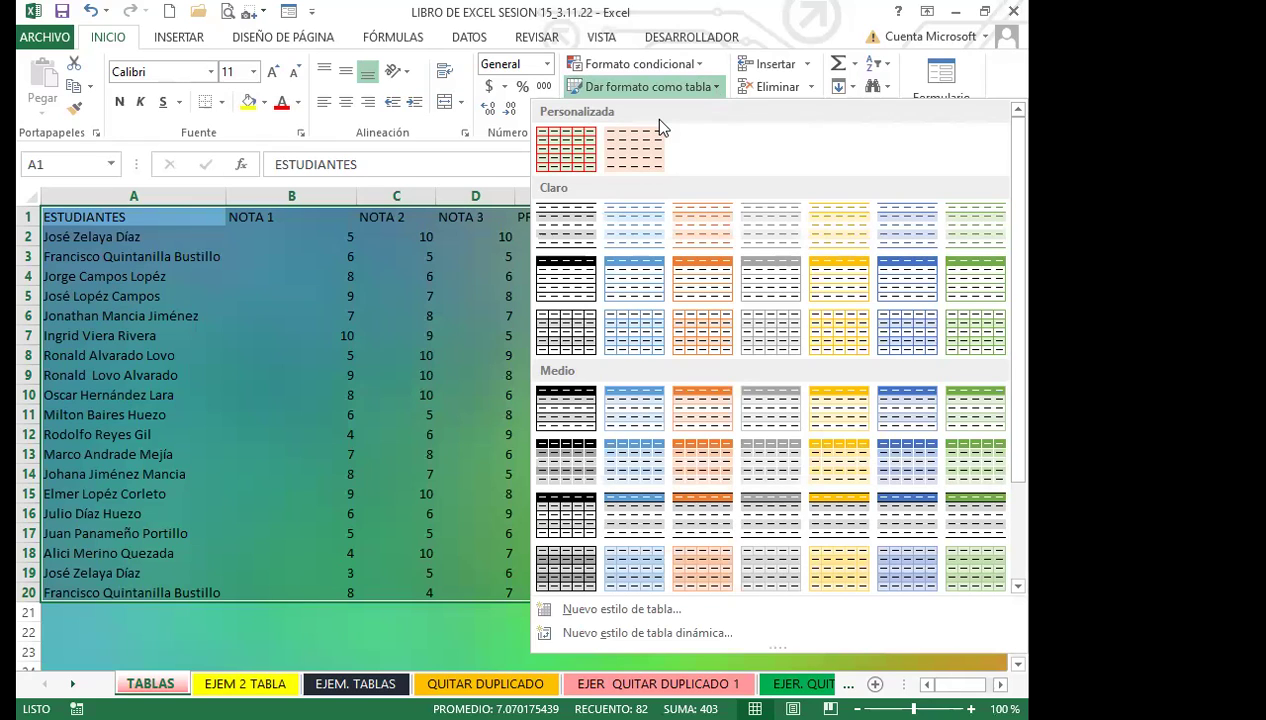
click(570, 147)
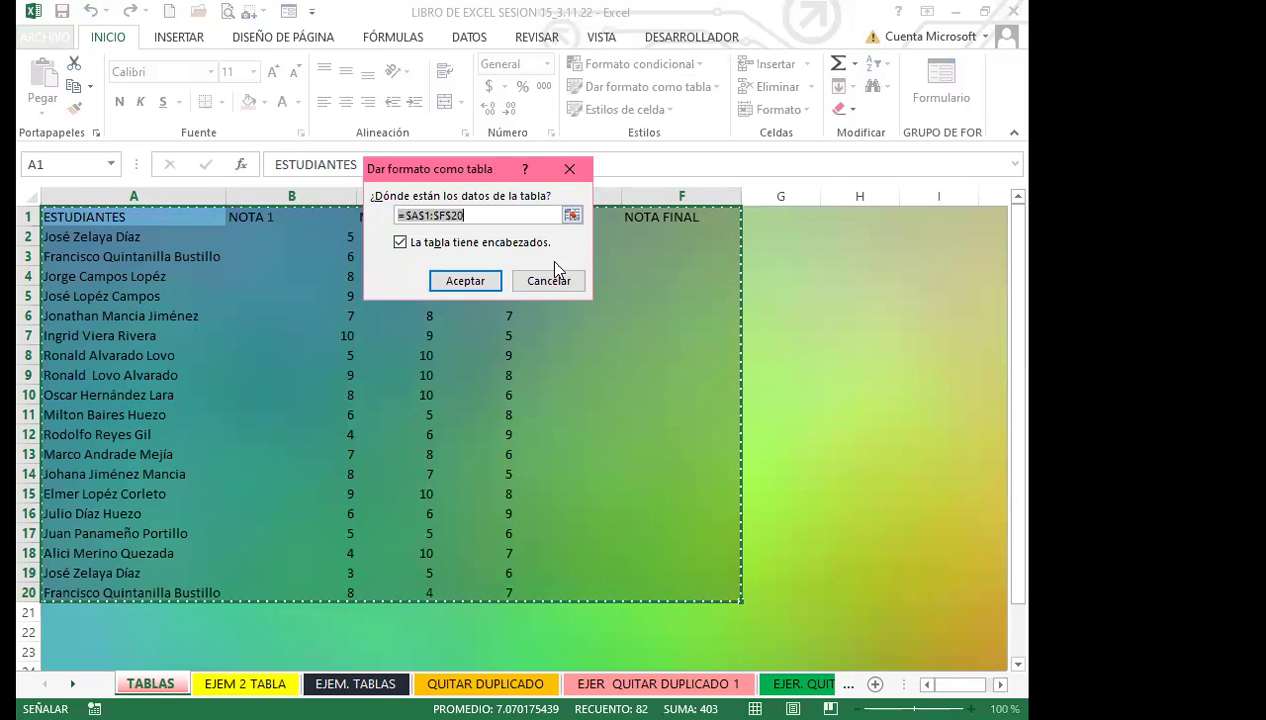
click(466, 281)
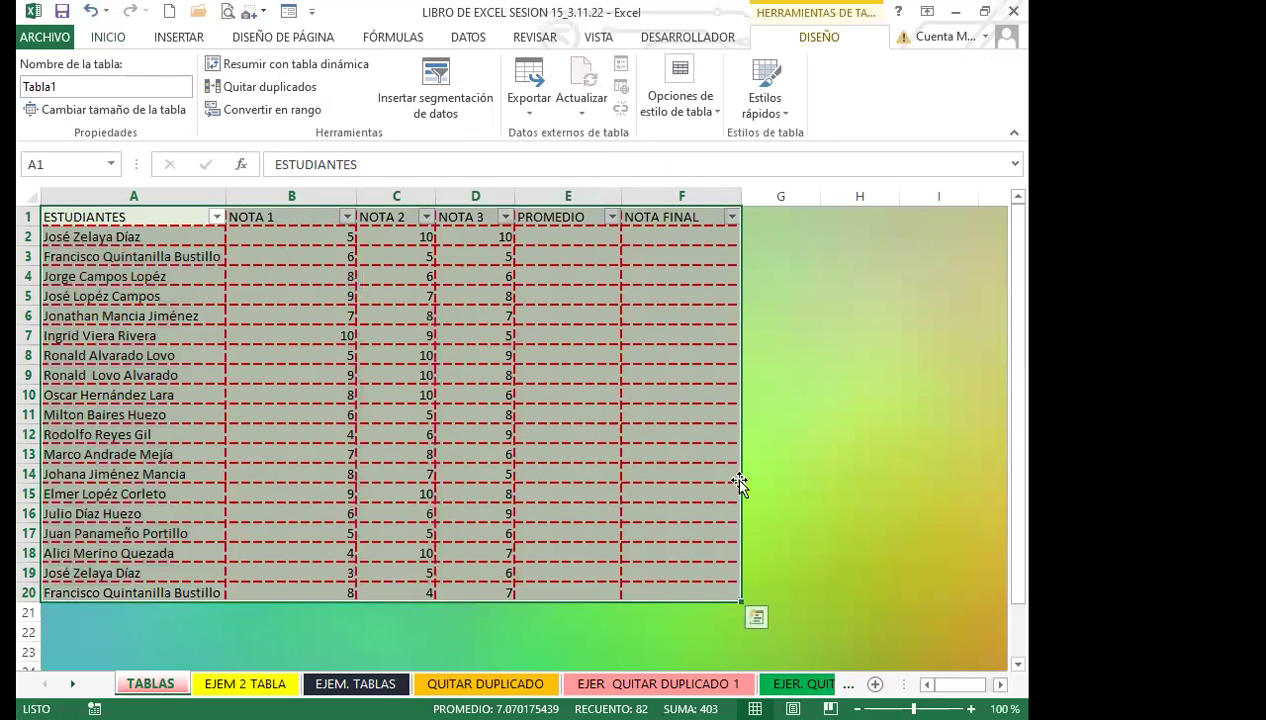
click(804, 425)
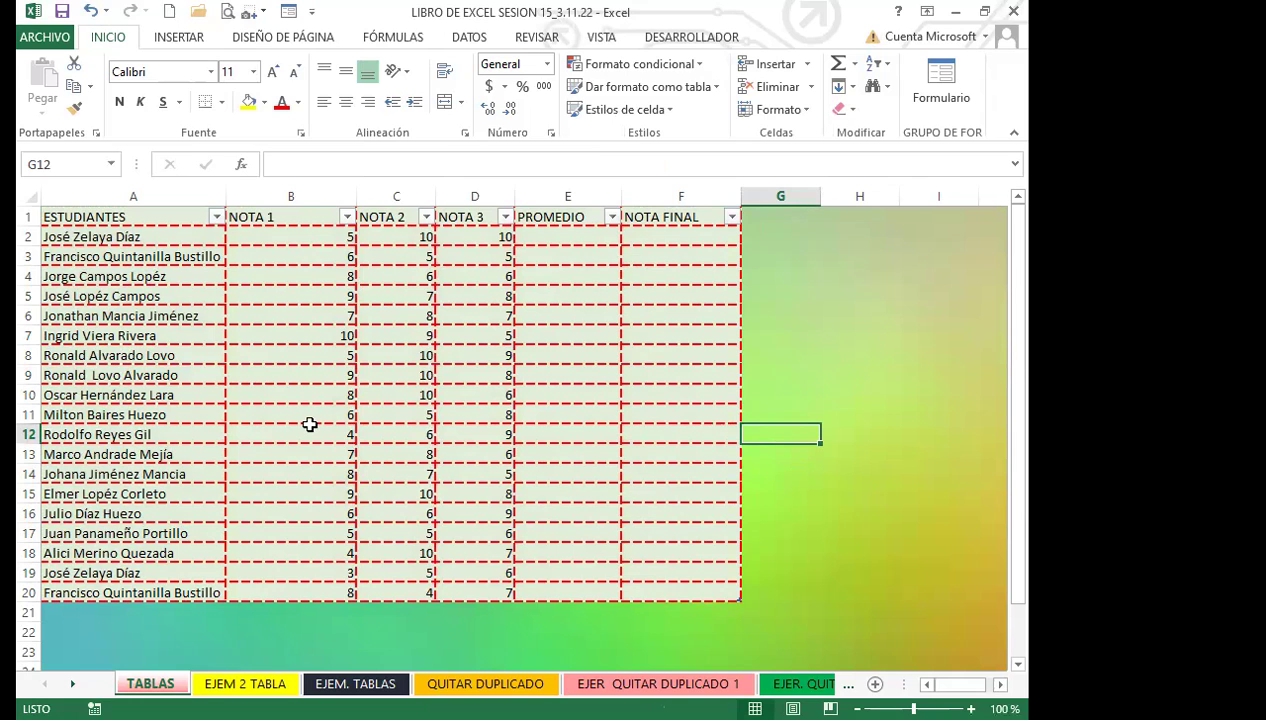
Step: Make all text in table A1:F20 bold and center it horizontally and vertically
drag(137, 216, 653, 585)
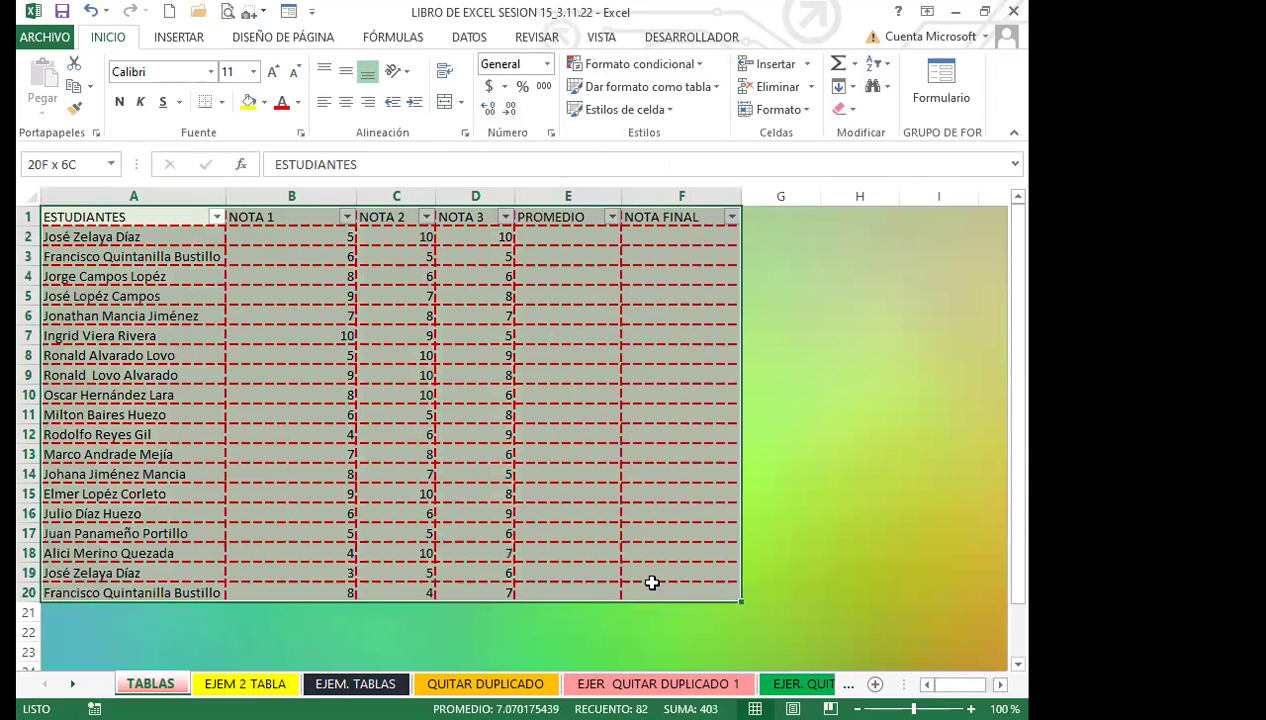
click(128, 36)
click(119, 101)
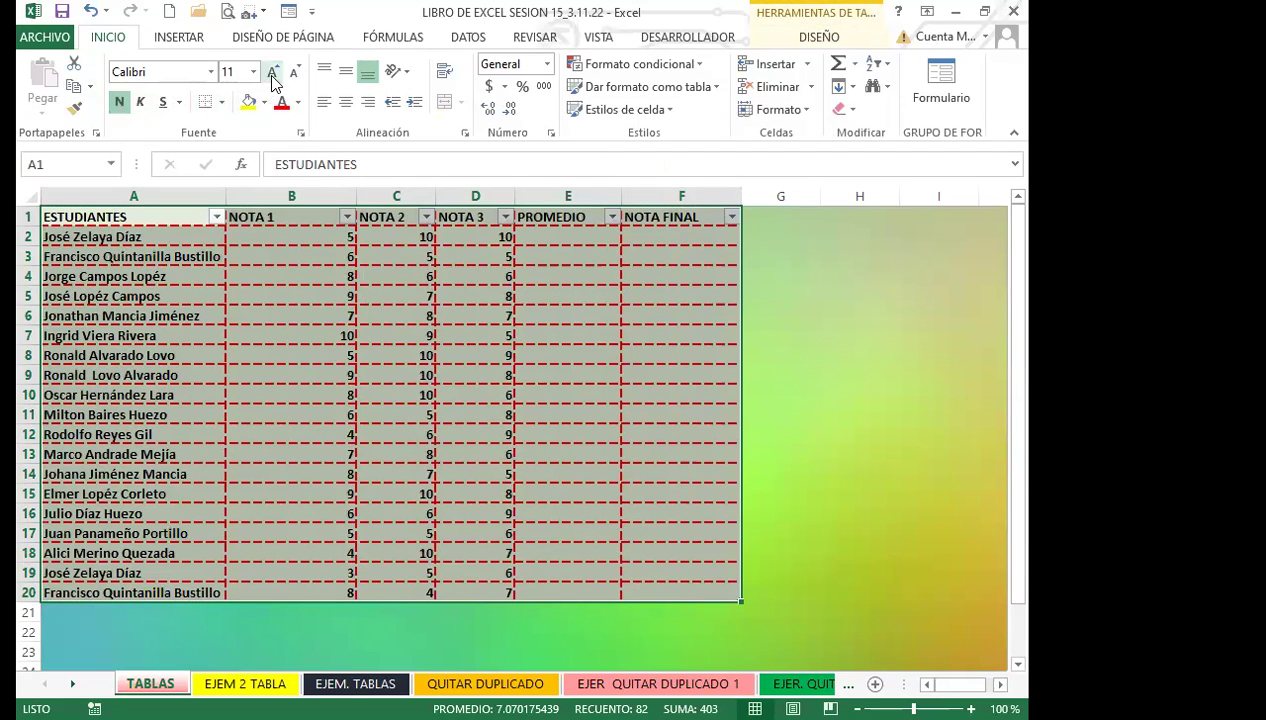
click(345, 101)
click(345, 70)
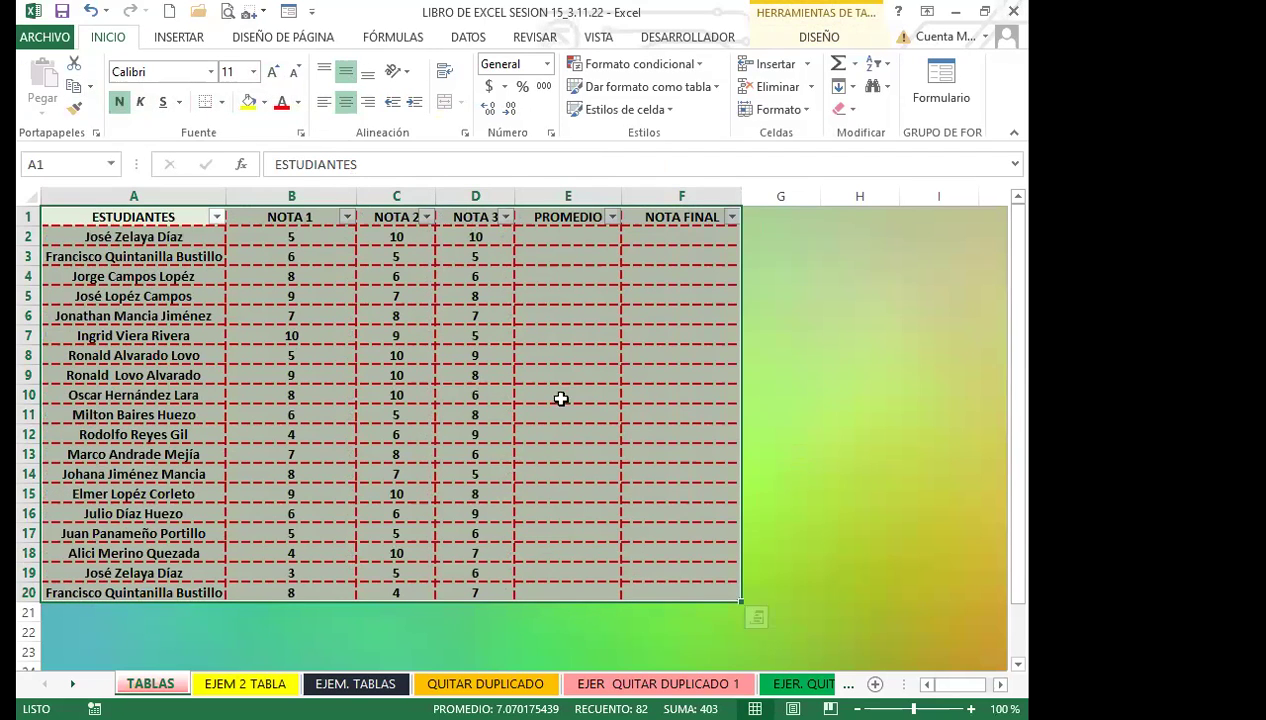
Step: Left-align the student names in A2:A20 and increase the height of header row 1
drag(141, 234, 150, 593)
click(323, 101)
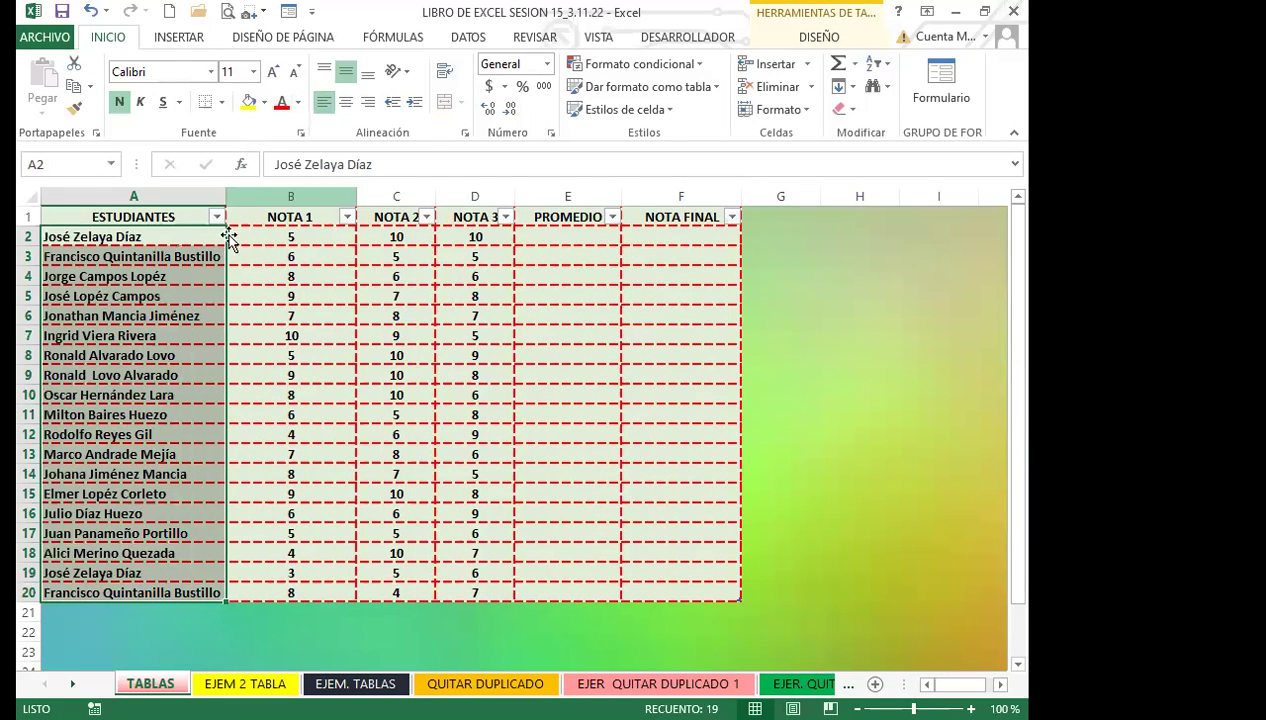
drag(35, 221, 30, 252)
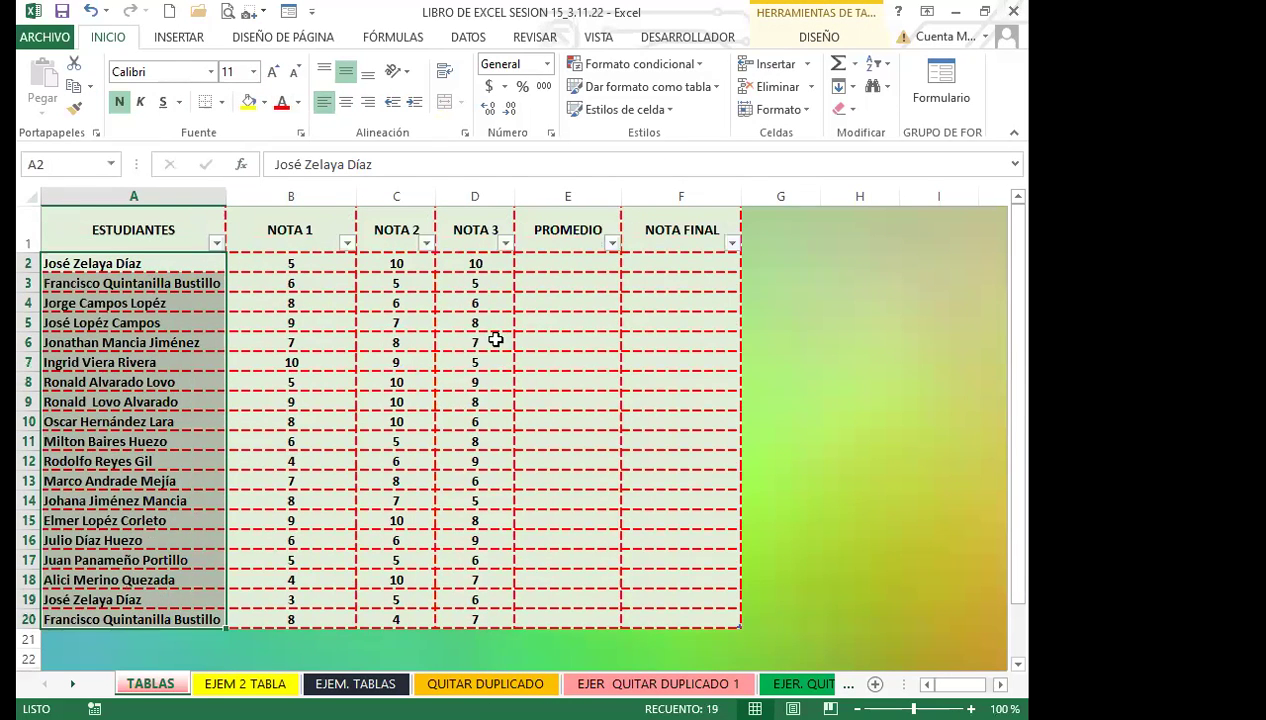
Step: Remove the filter buttons from the table's header row
click(303, 233)
key(ctrl+shift+l)
click(329, 359)
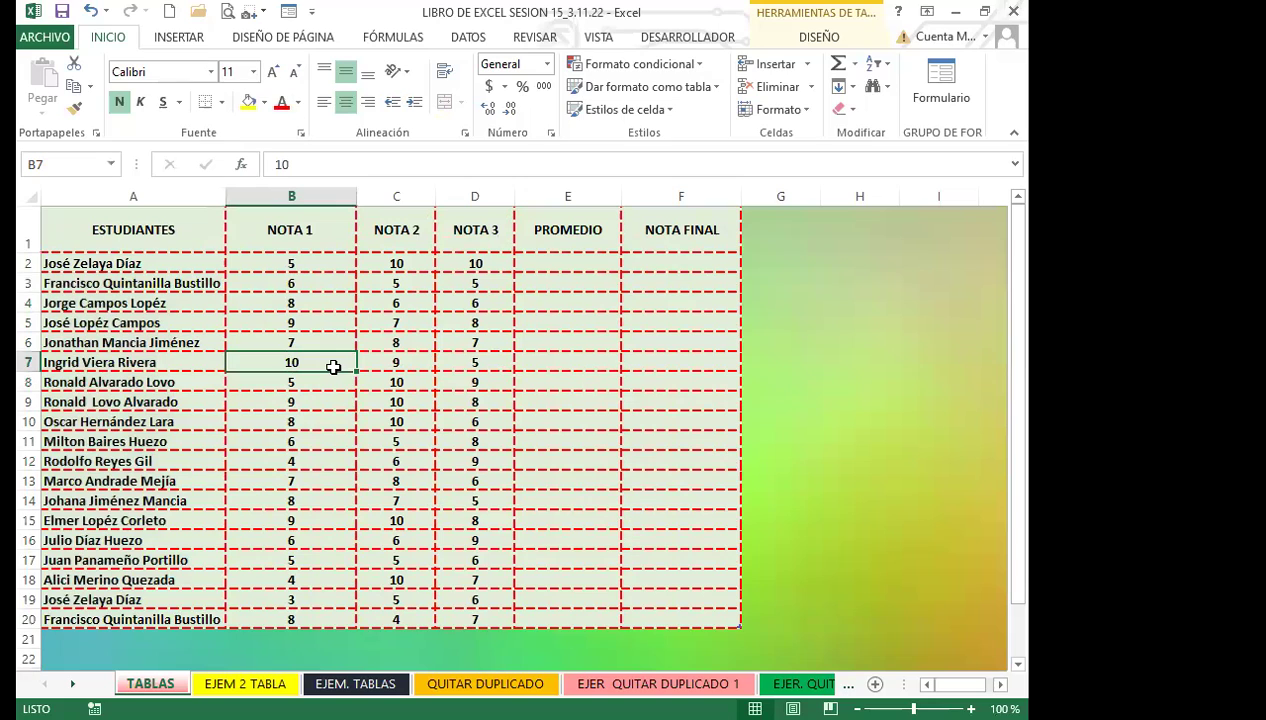
Step: Fill the PROMEDIO column with a PROMEDIO formula averaging each student's NOTA 1 to NOTA 3, entered in E2
click(563, 262)
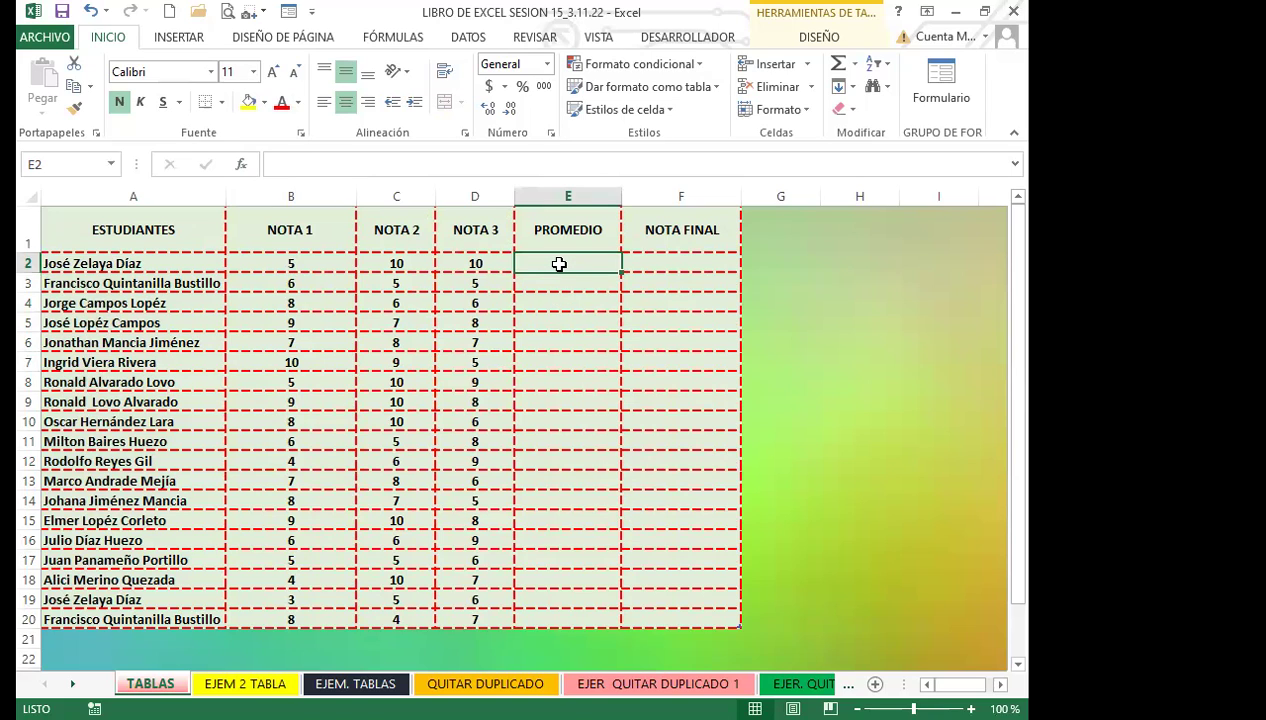
text())
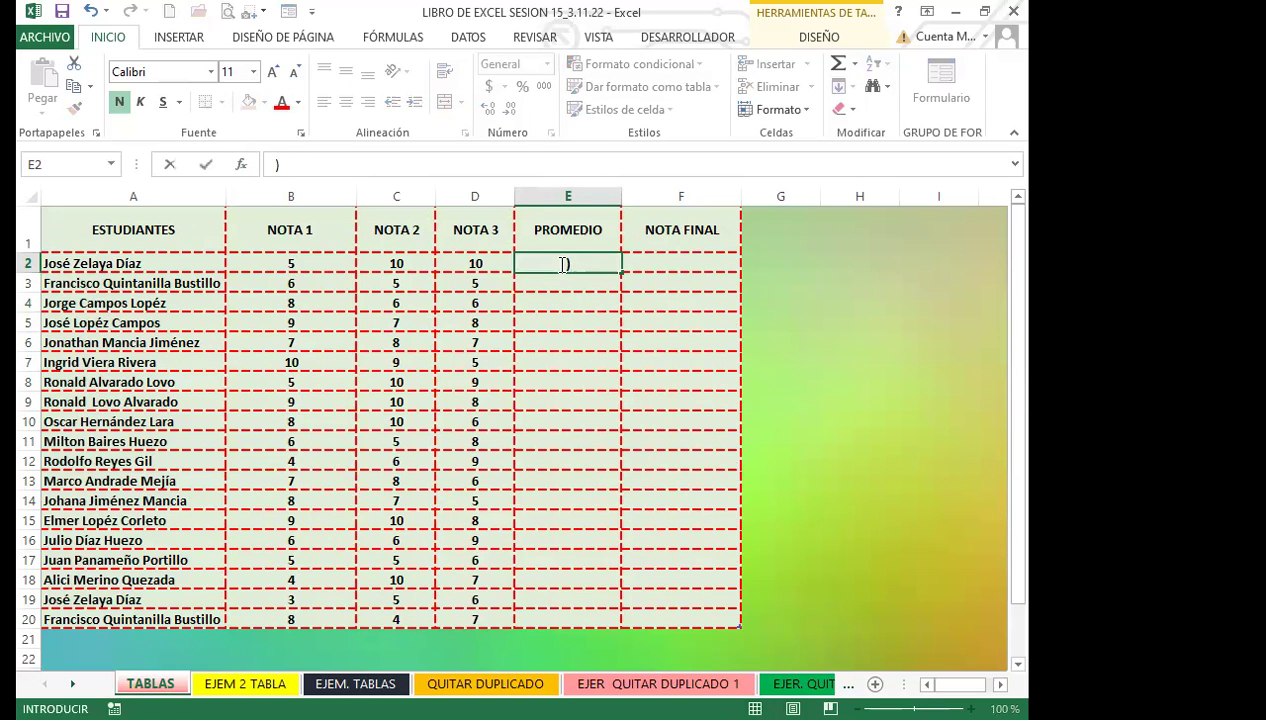
text(=)
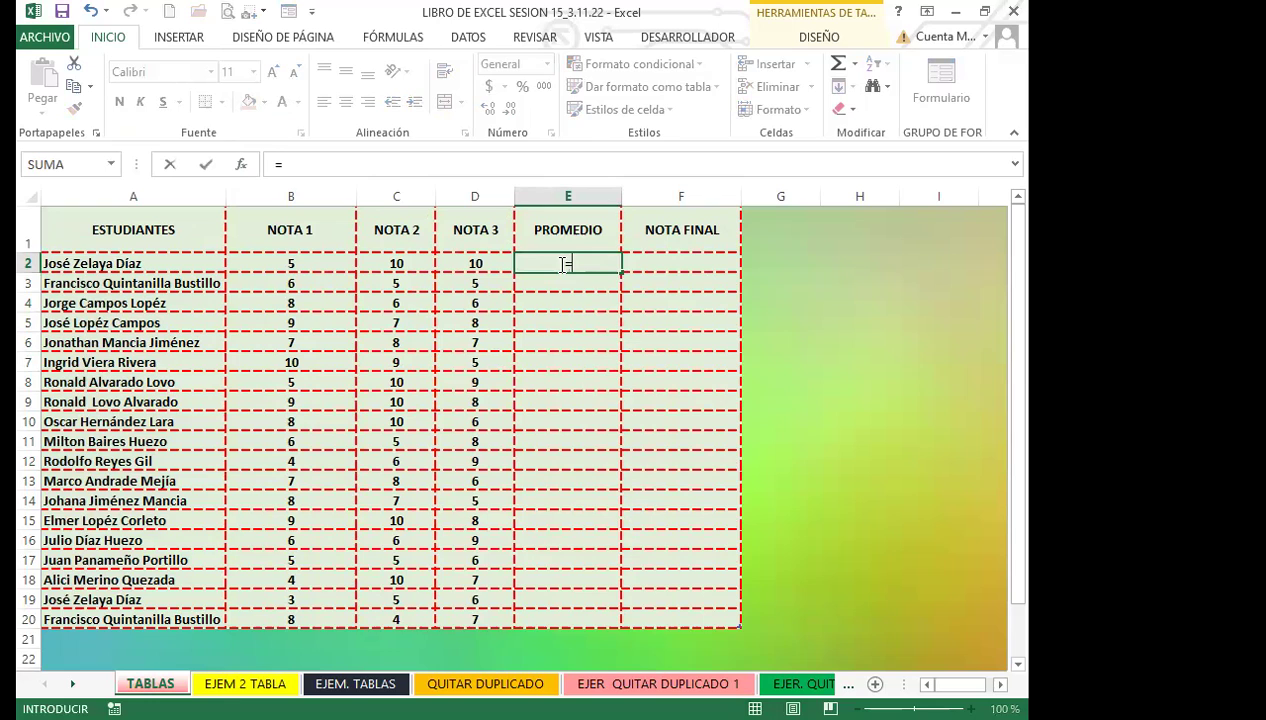
text(PRO)
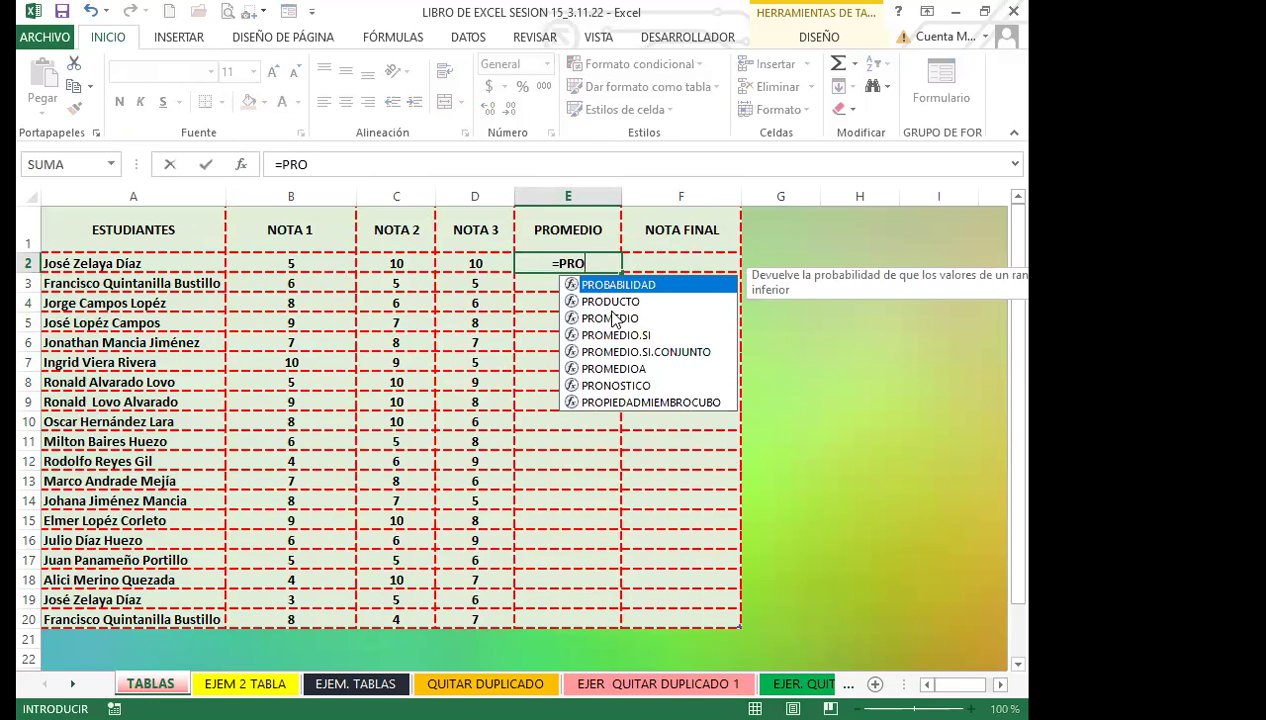
double_click(613, 320)
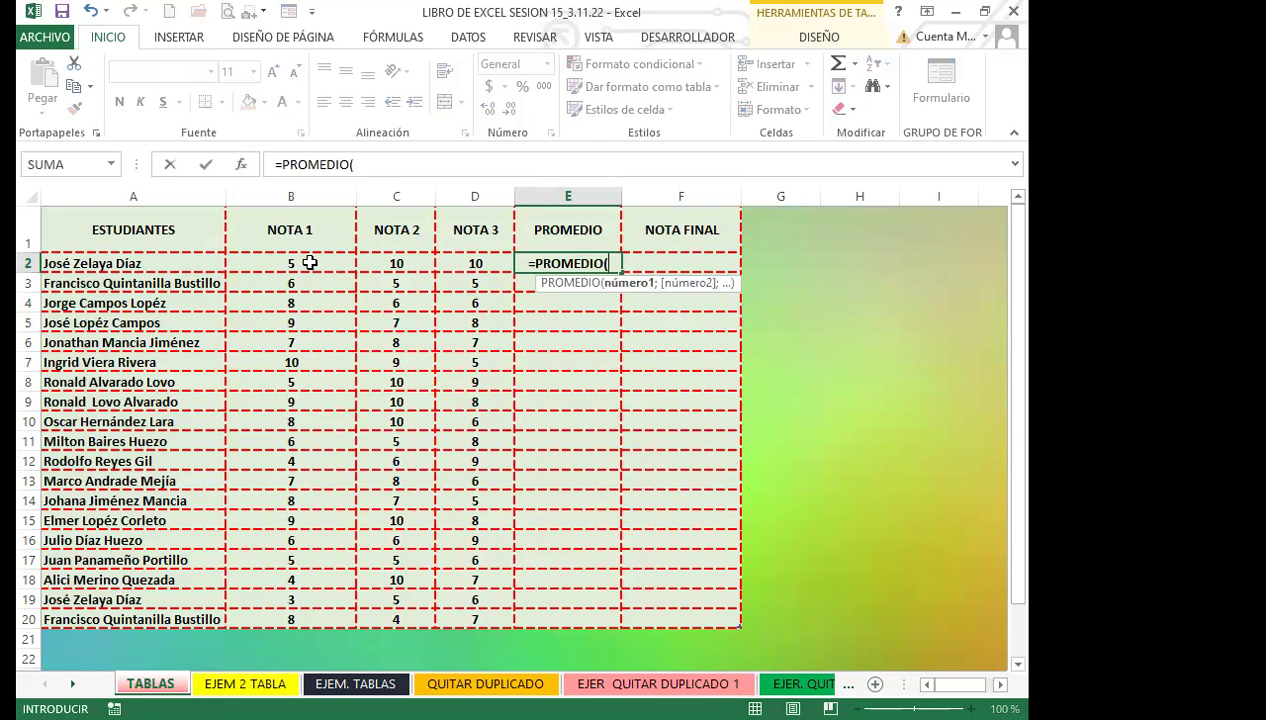
drag(300, 262, 465, 263)
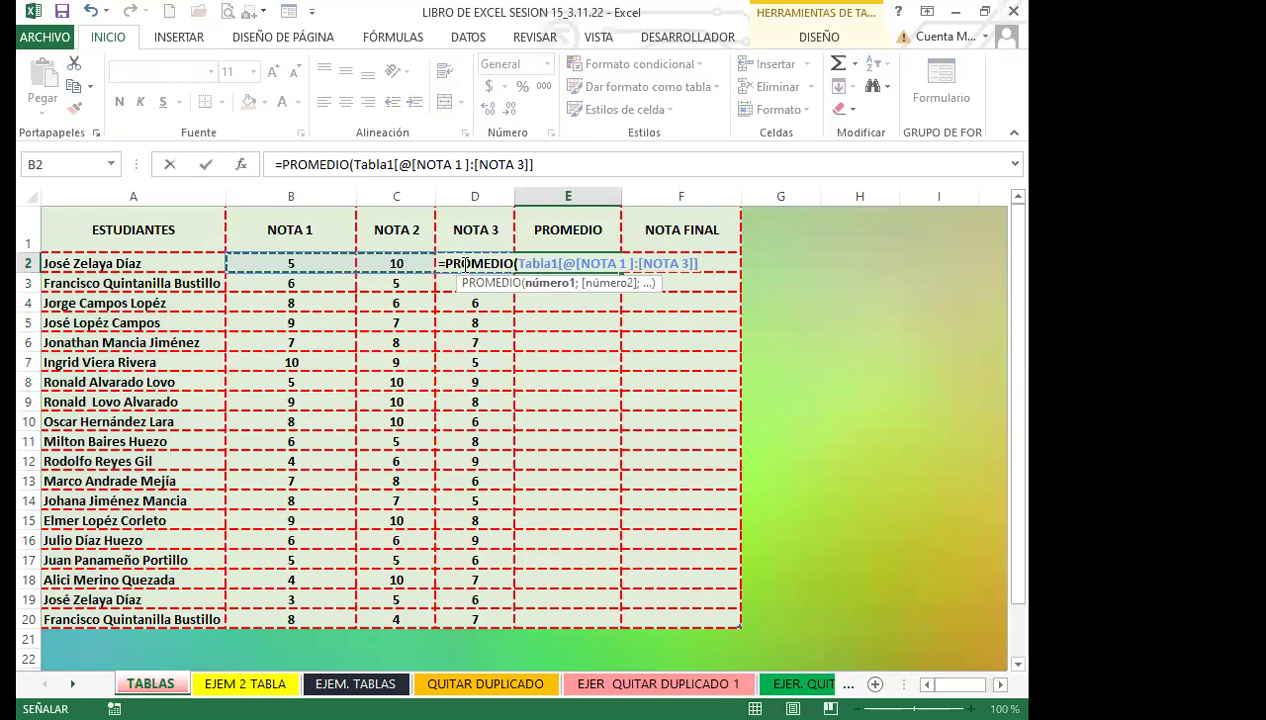
key(Return)
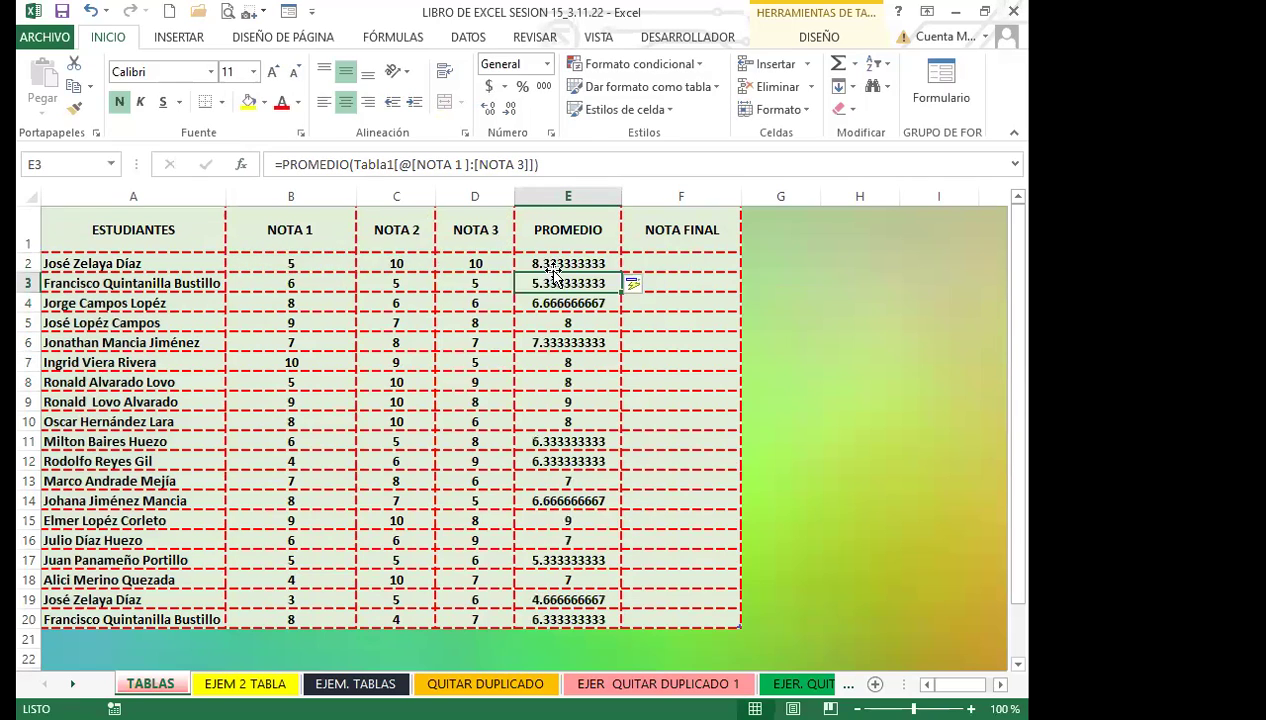
Step: Display the averages in E2:E20 with one decimal place
mouse_move(567, 262)
mouse_down()
mouse_move(567, 600)
mouse_move(550, 619)
mouse_up()
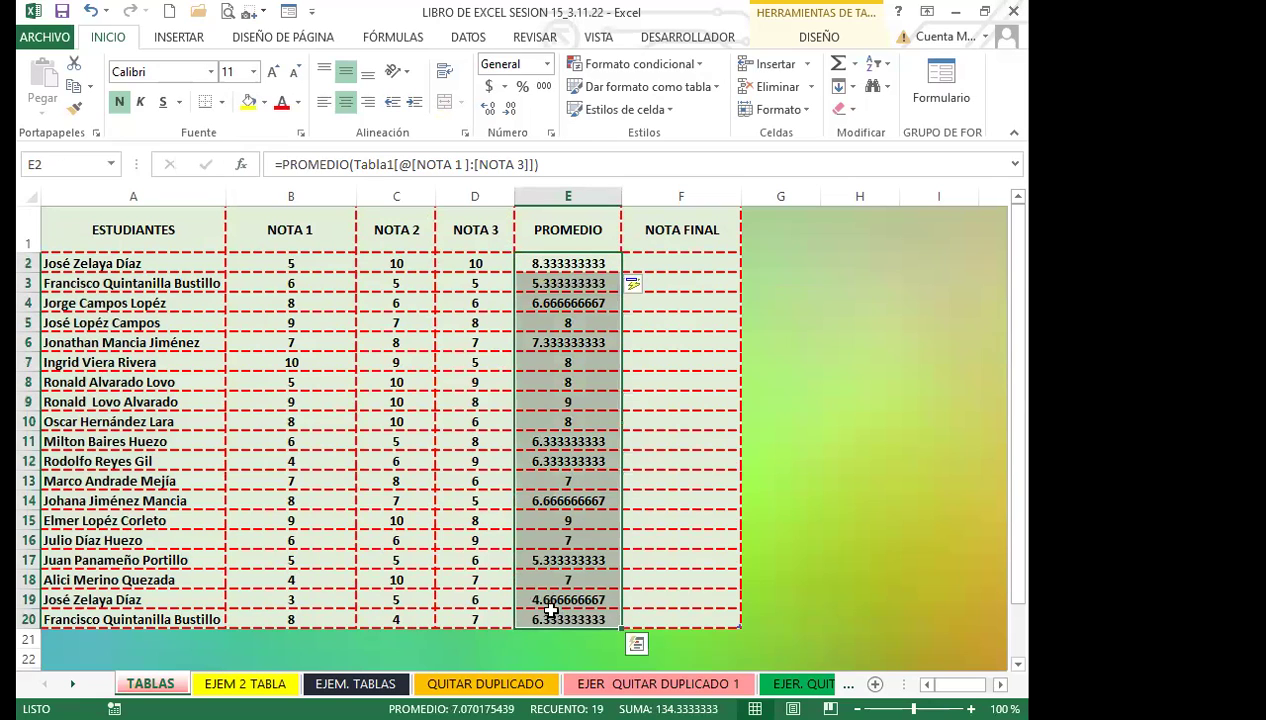
click(490, 108)
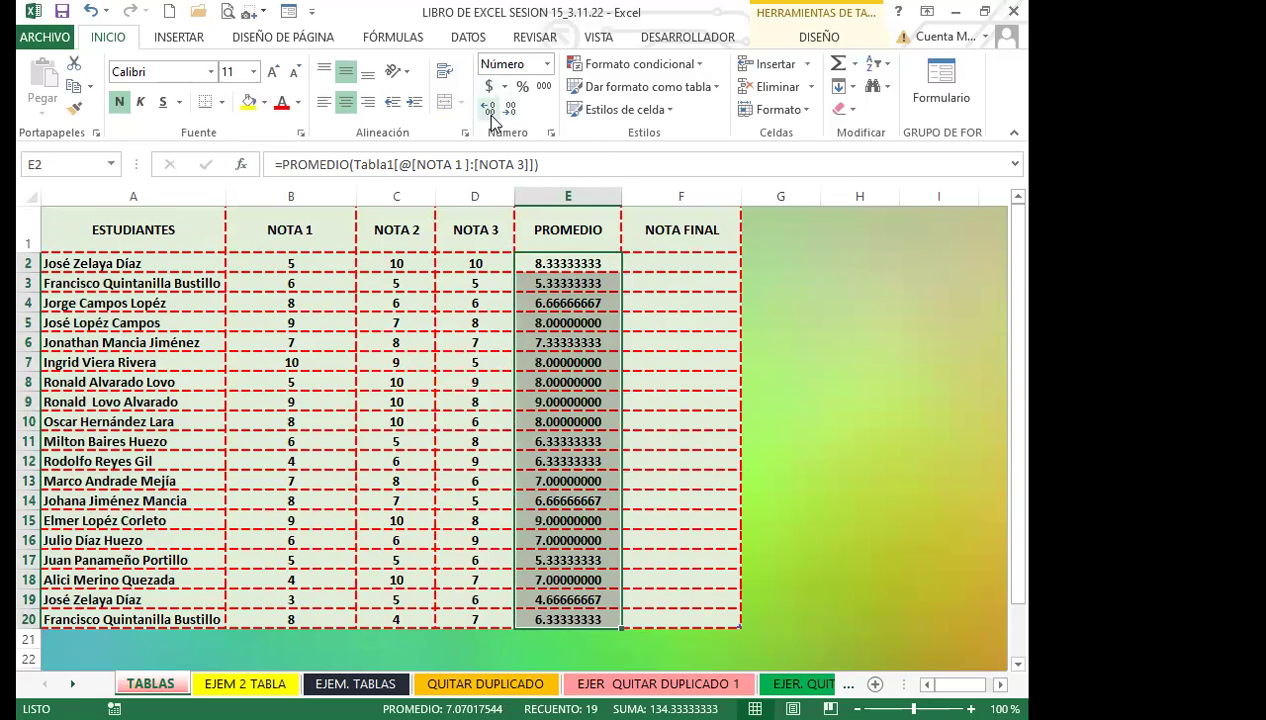
click(510, 110)
click(510, 110)
click(510, 110)
click(510, 110)
click(510, 110)
click(510, 110)
click(510, 110)
click(510, 110)
click(512, 113)
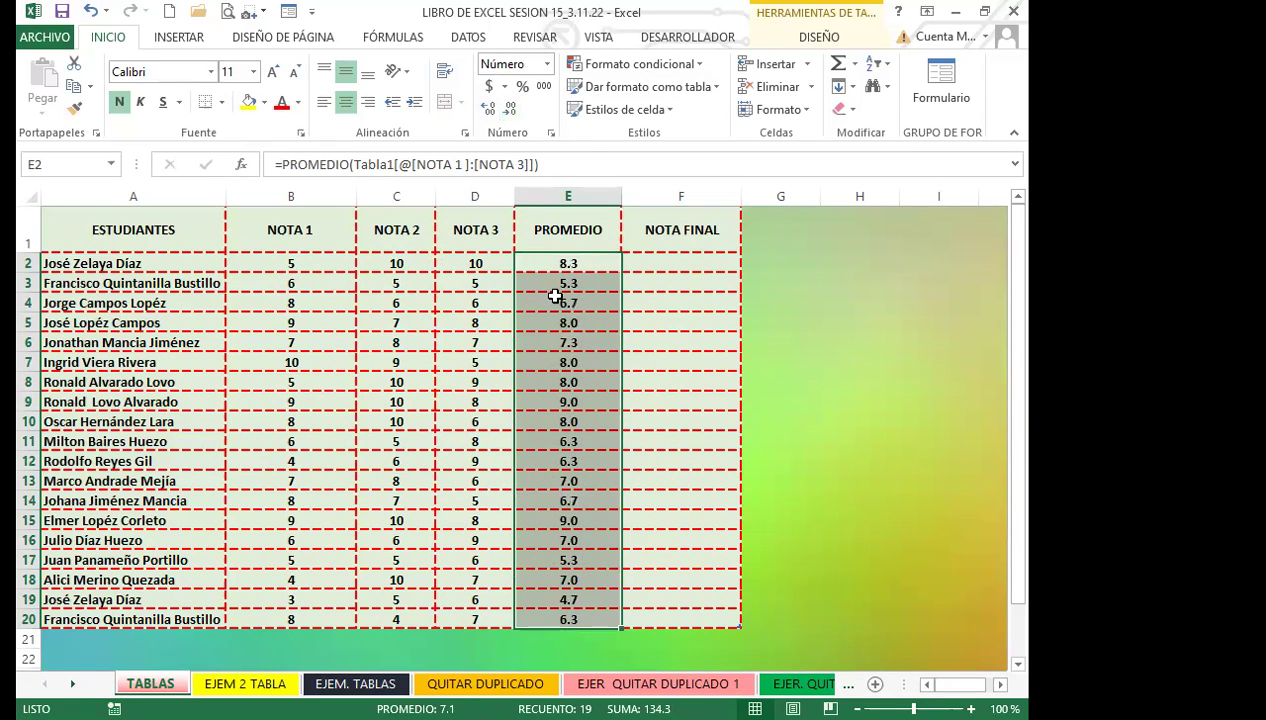
drag(549, 265, 549, 284)
click(549, 265)
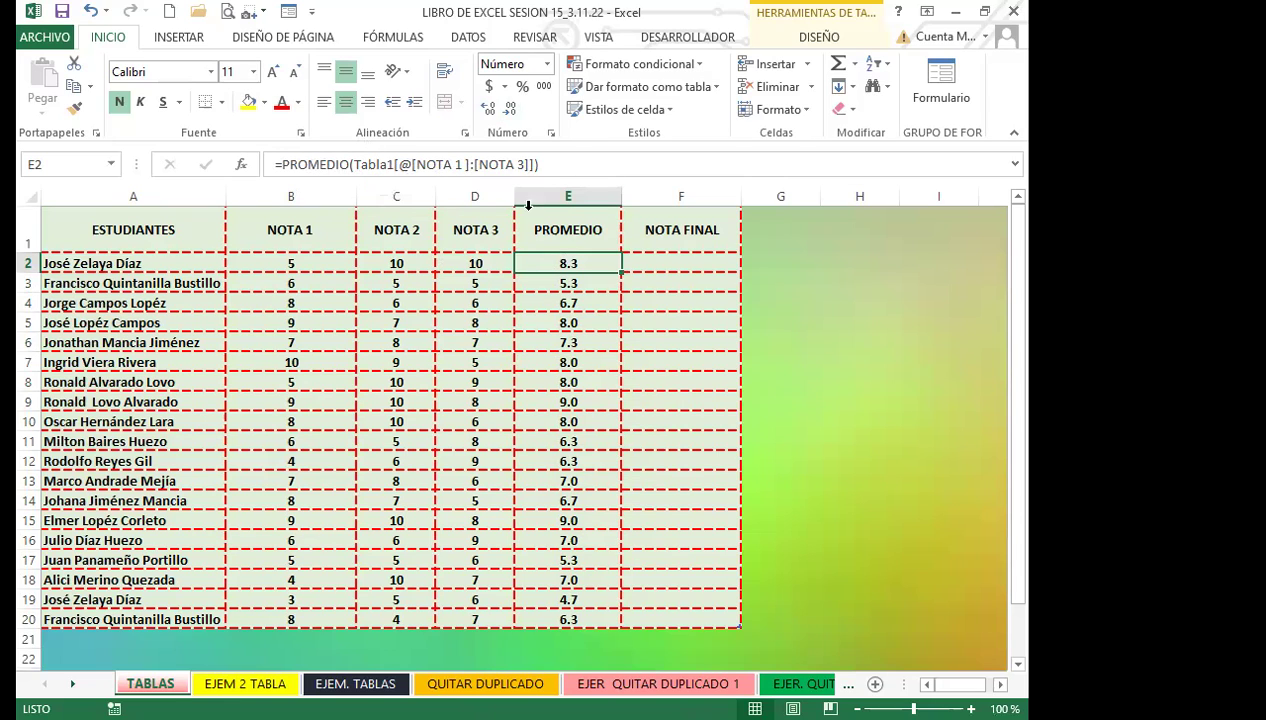
Step: Replace the grades table's default name with a person's first name and check the table reference in the average formula
click(524, 302)
click(819, 37)
click(98, 87)
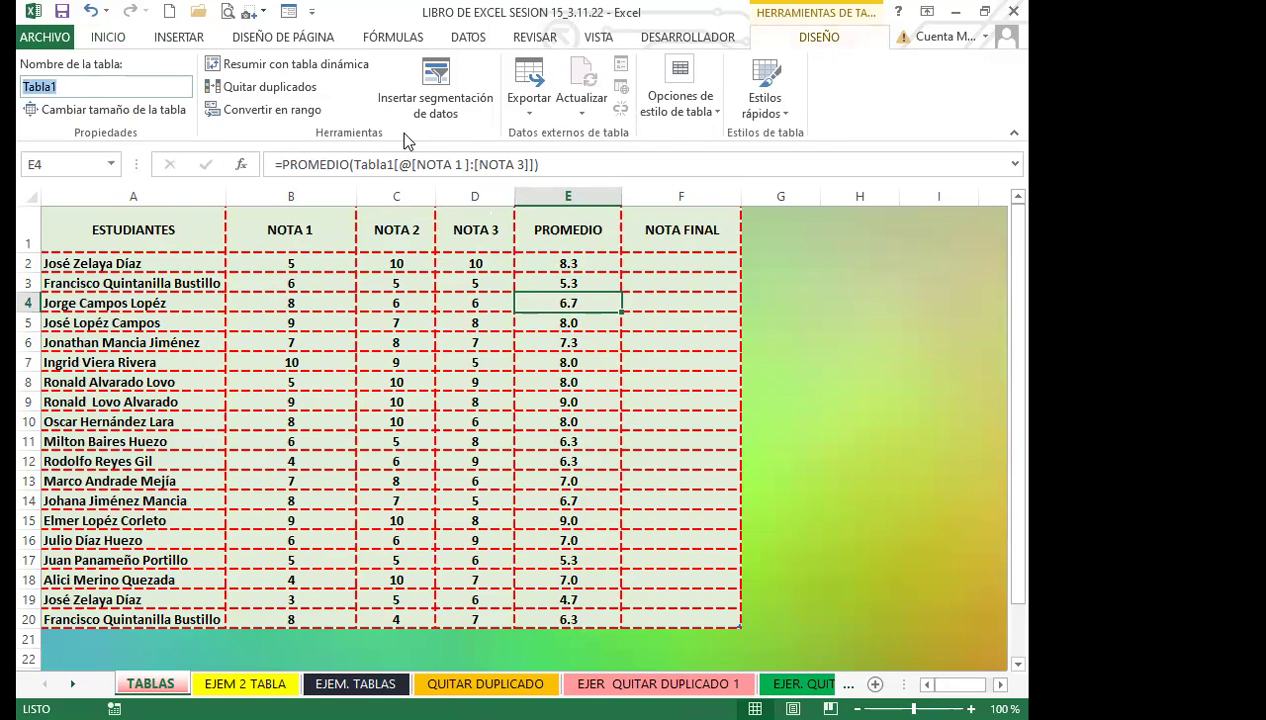
text(VAN)
key(BackSpace)
text(ESSA)
click(38, 84)
text(N)
click(494, 305)
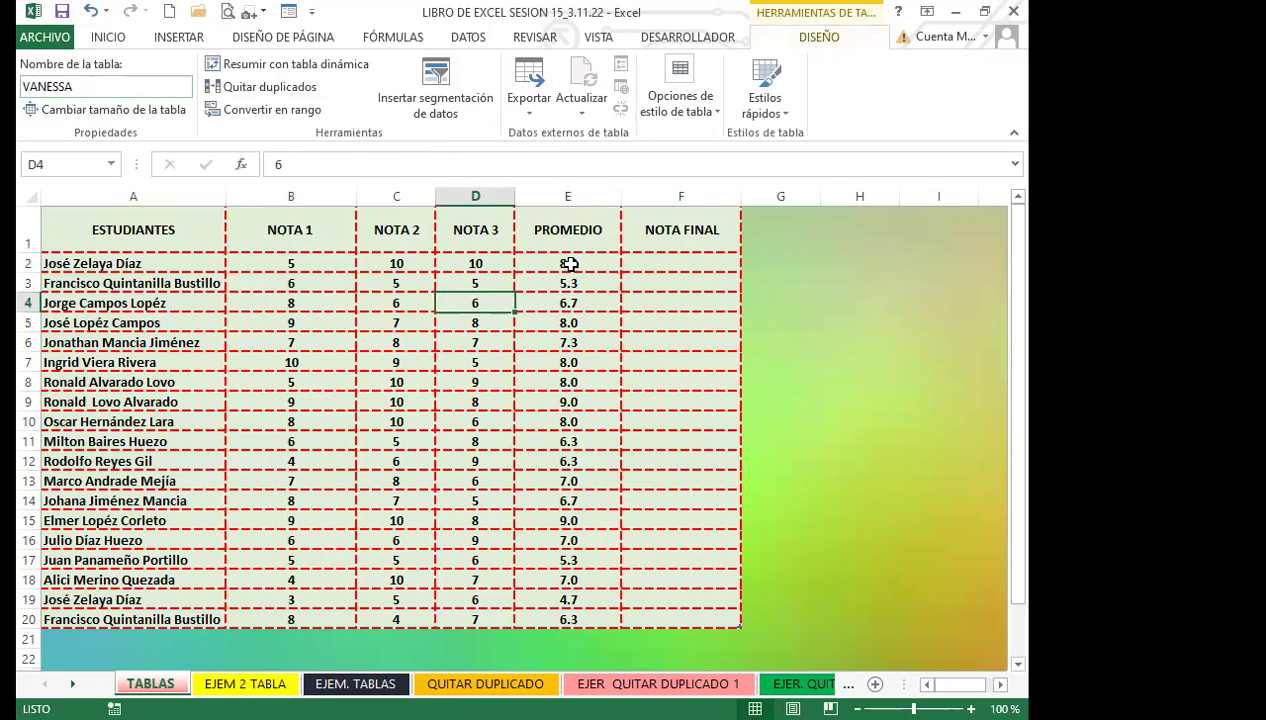
click(569, 263)
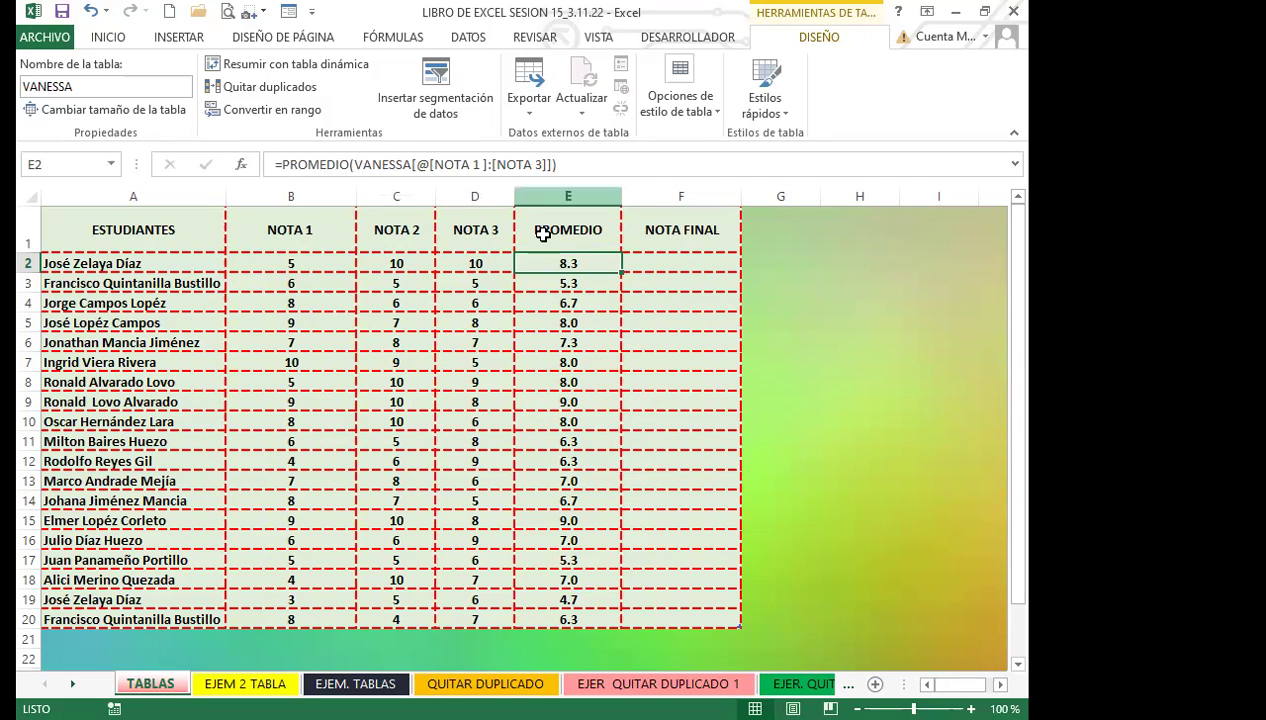
click(563, 301)
click(567, 261)
Step: Fill the NOTA FINAL column from F2 with a SI formula giving "APROBADO" when PROMEDIO is >=6 and "REPROBADO" otherwise
click(672, 260)
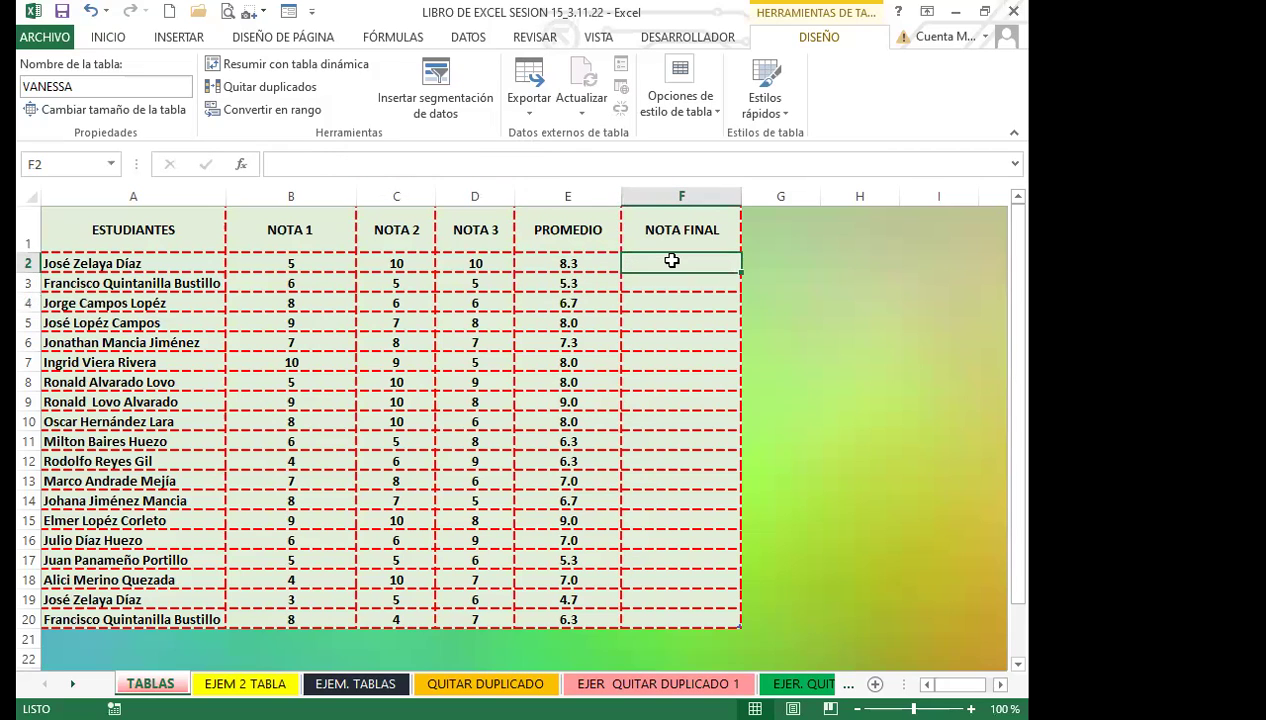
text(?)
key(BackSpace)
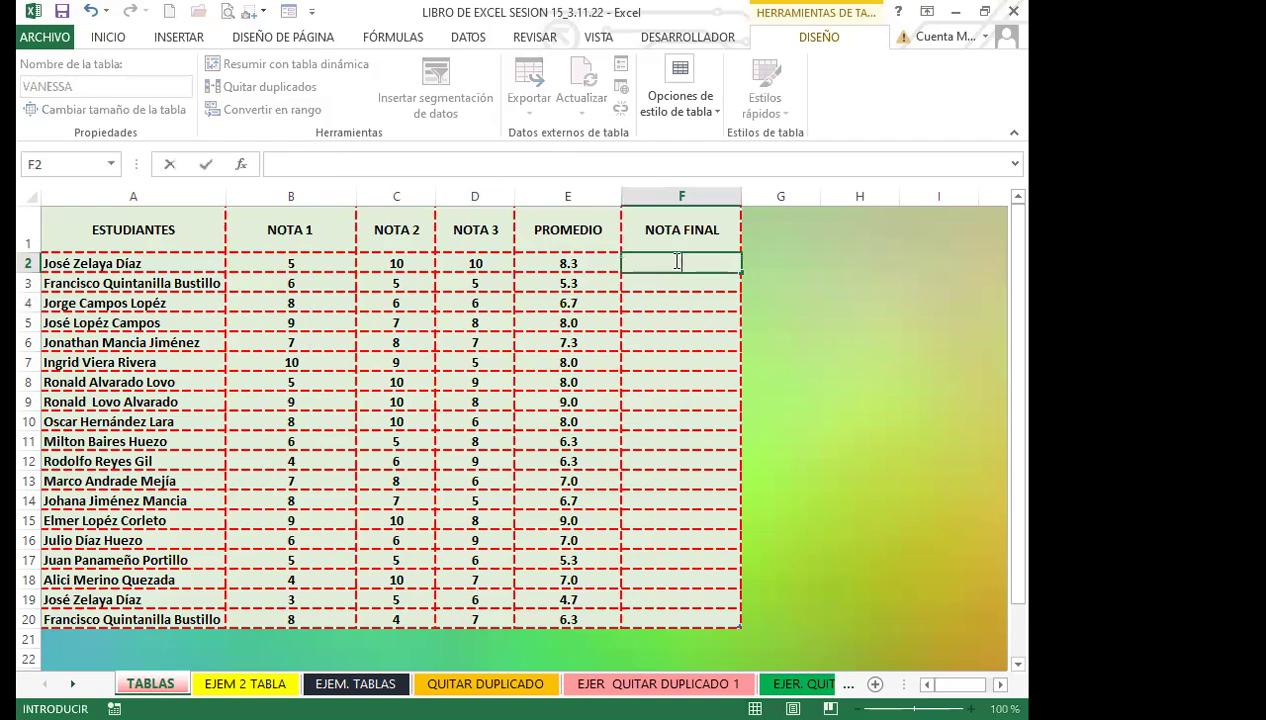
text(=SI)
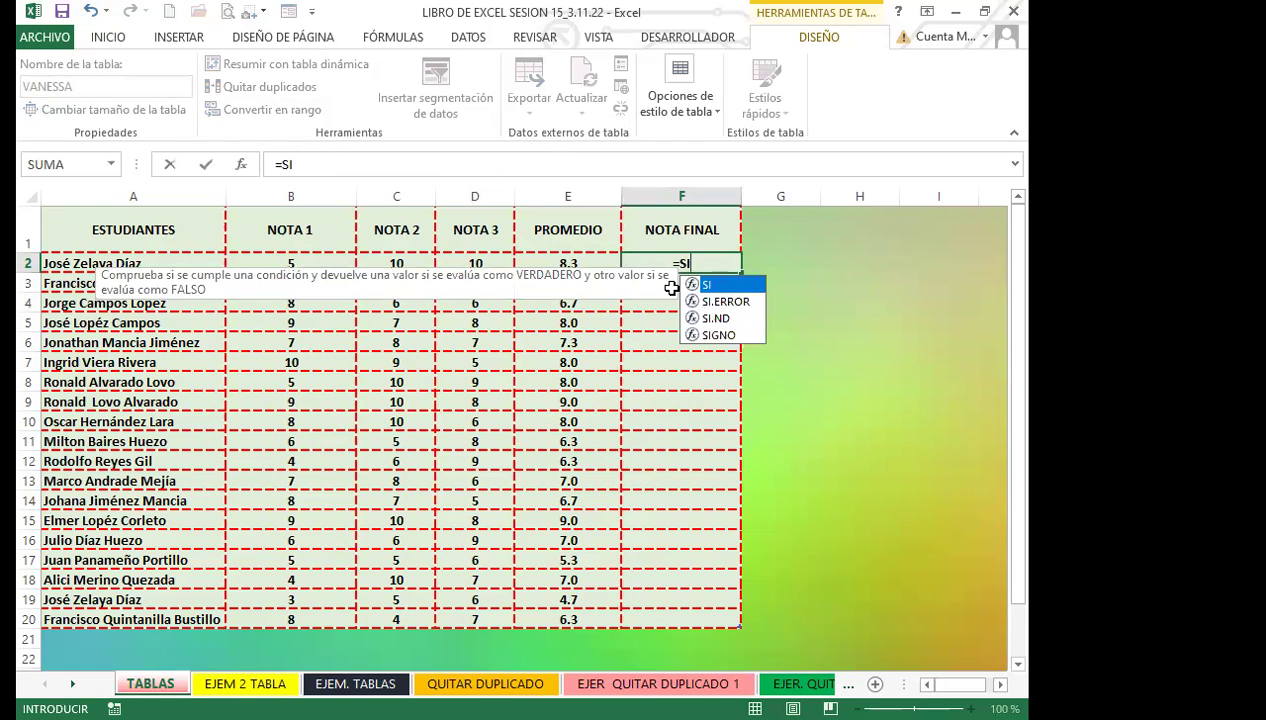
double_click(691, 284)
click(589, 263)
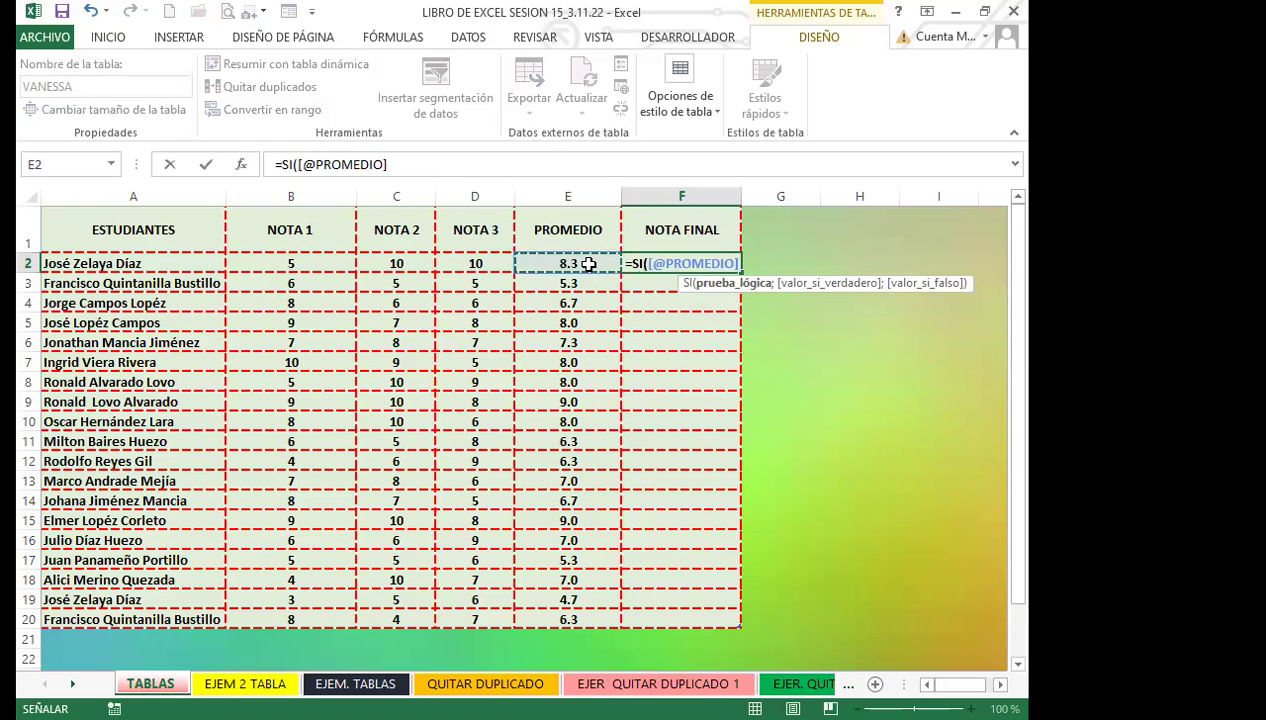
text(>)
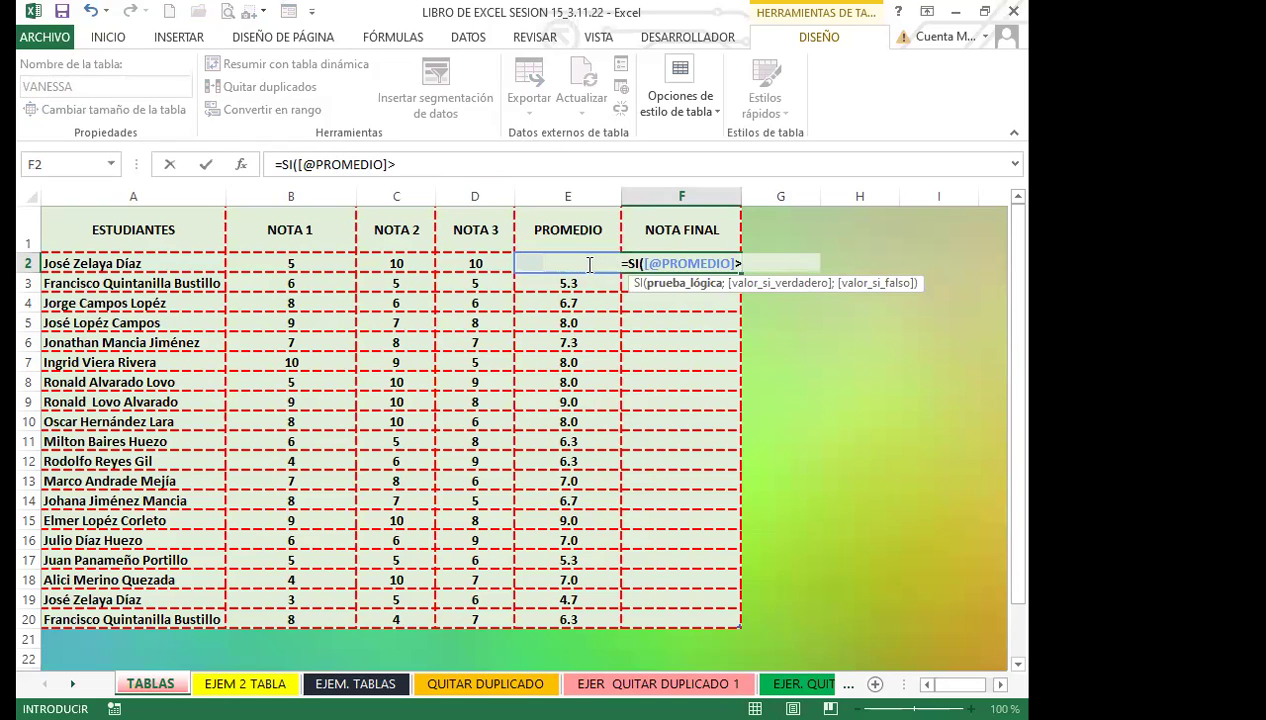
text(=)
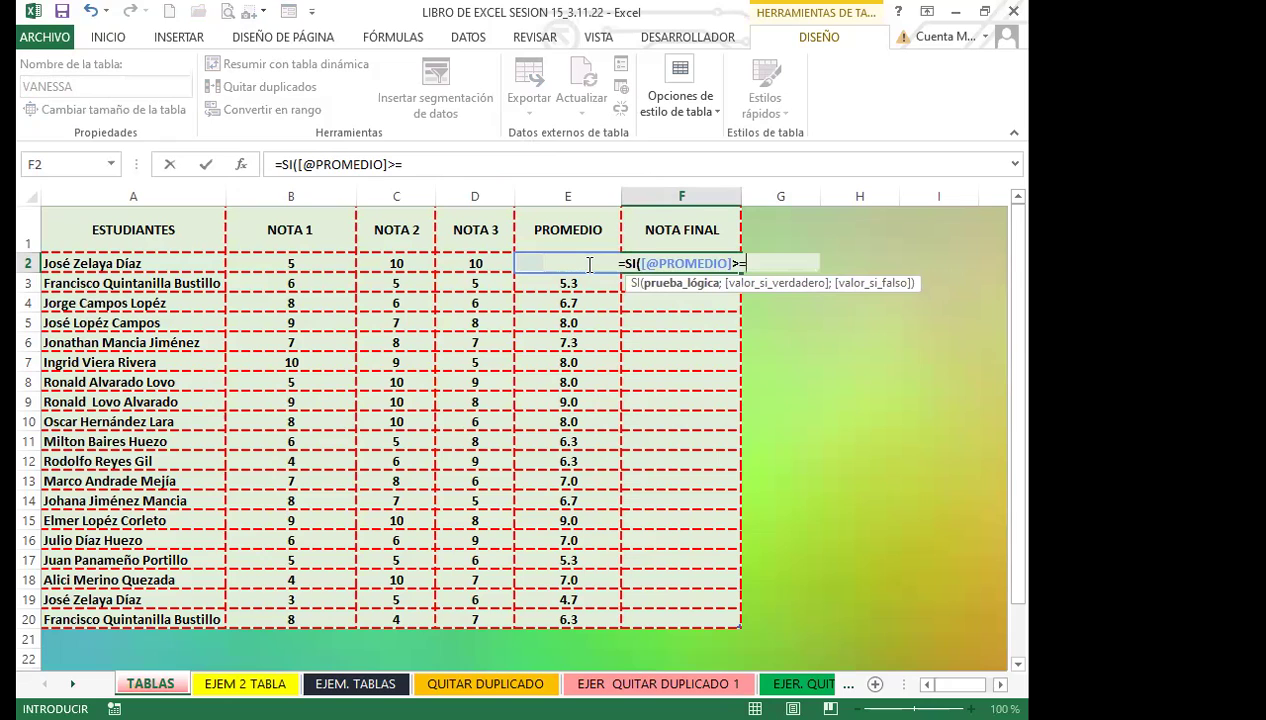
text(6)
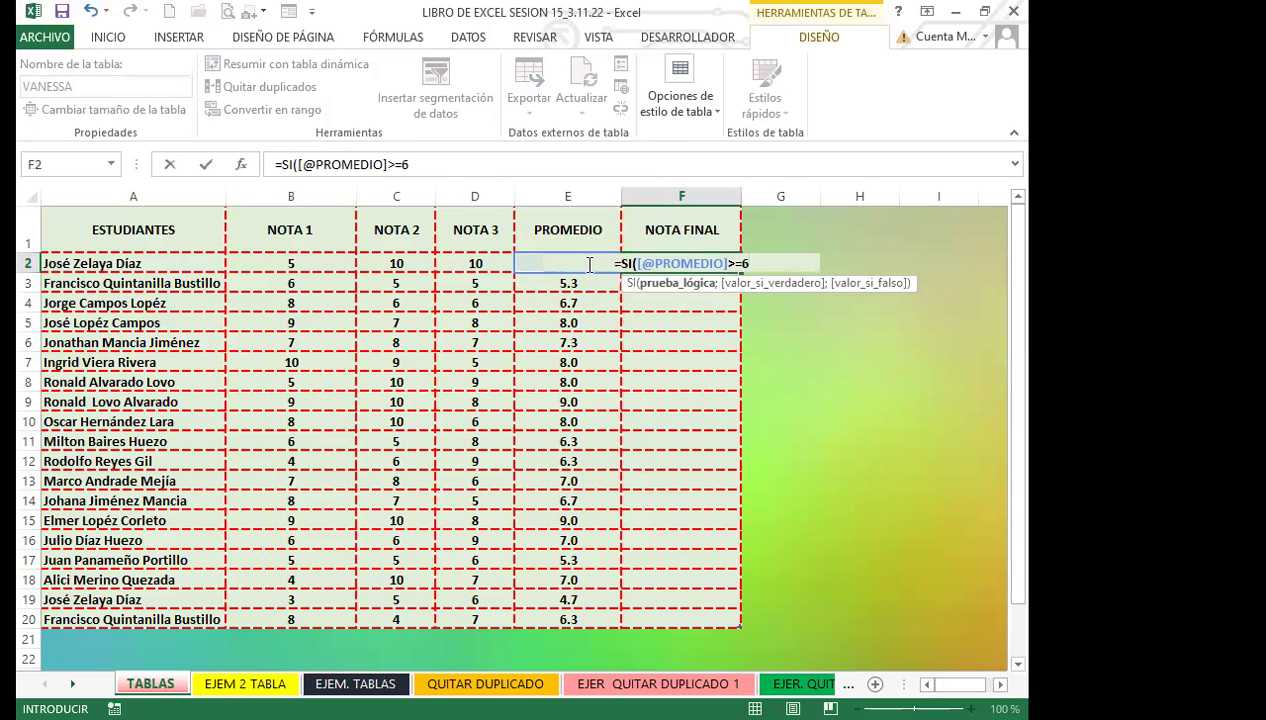
text(;")
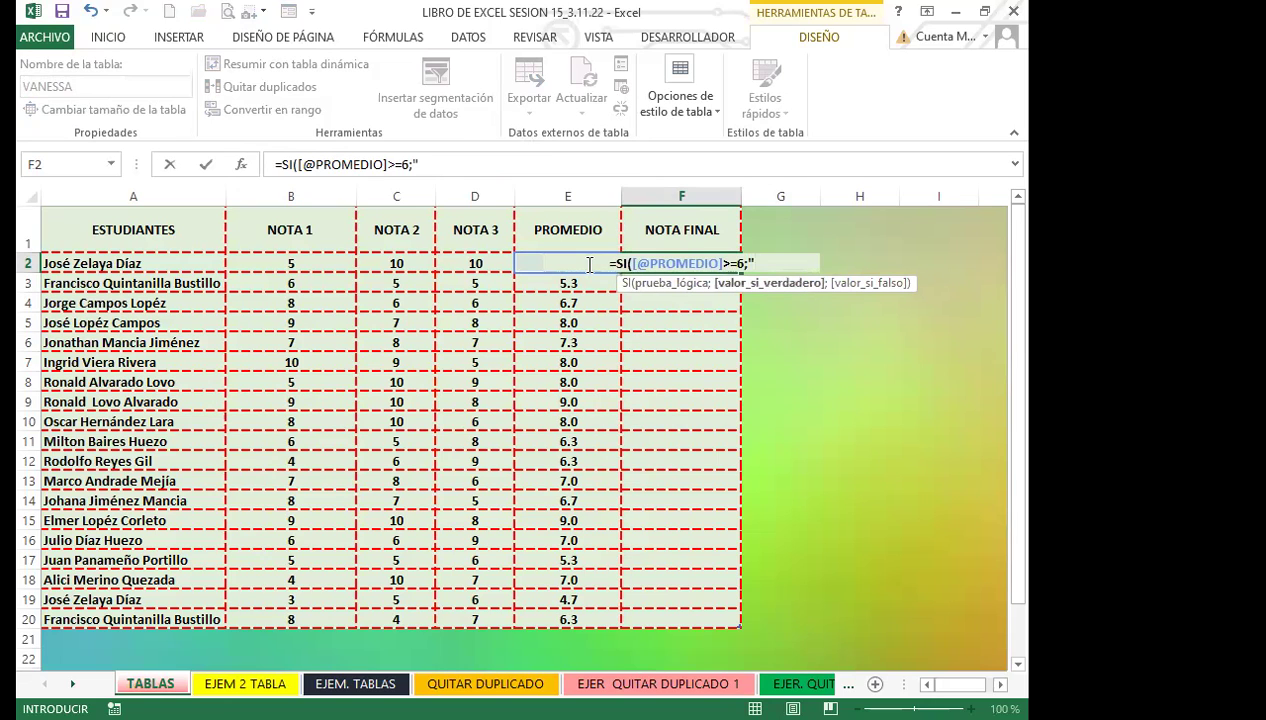
text(APRO)
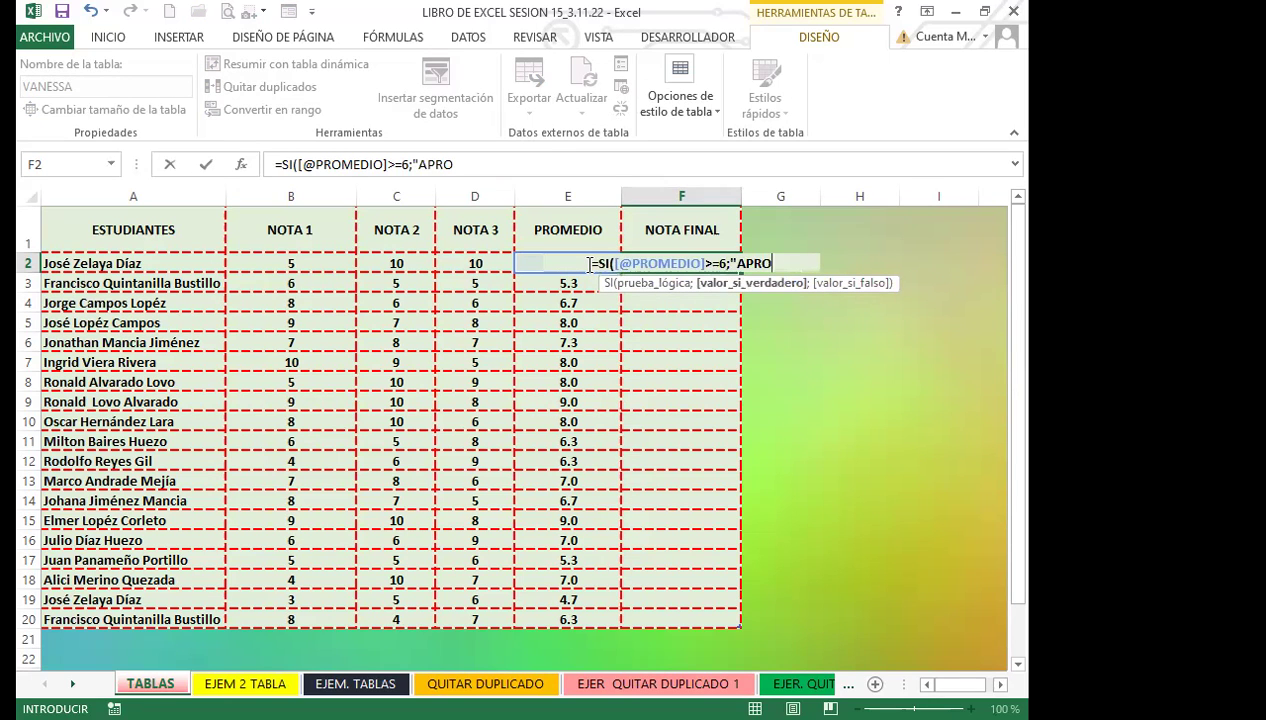
text(BADO")
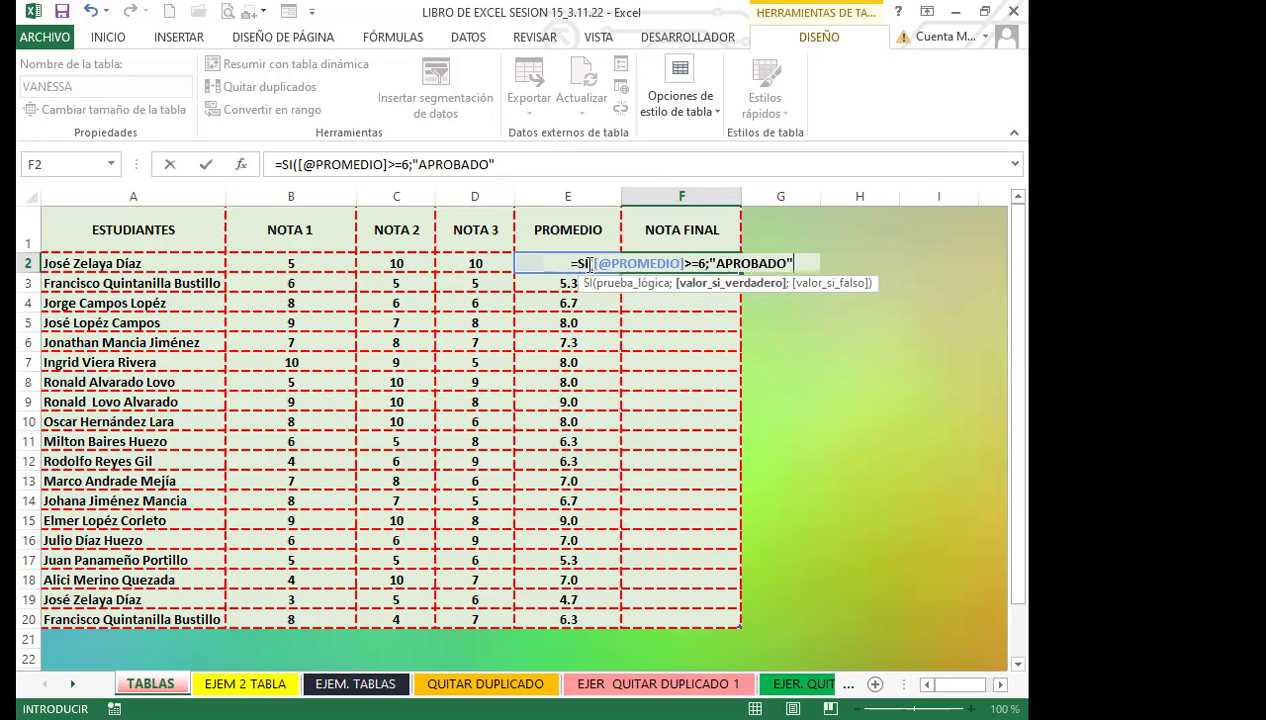
text(;")
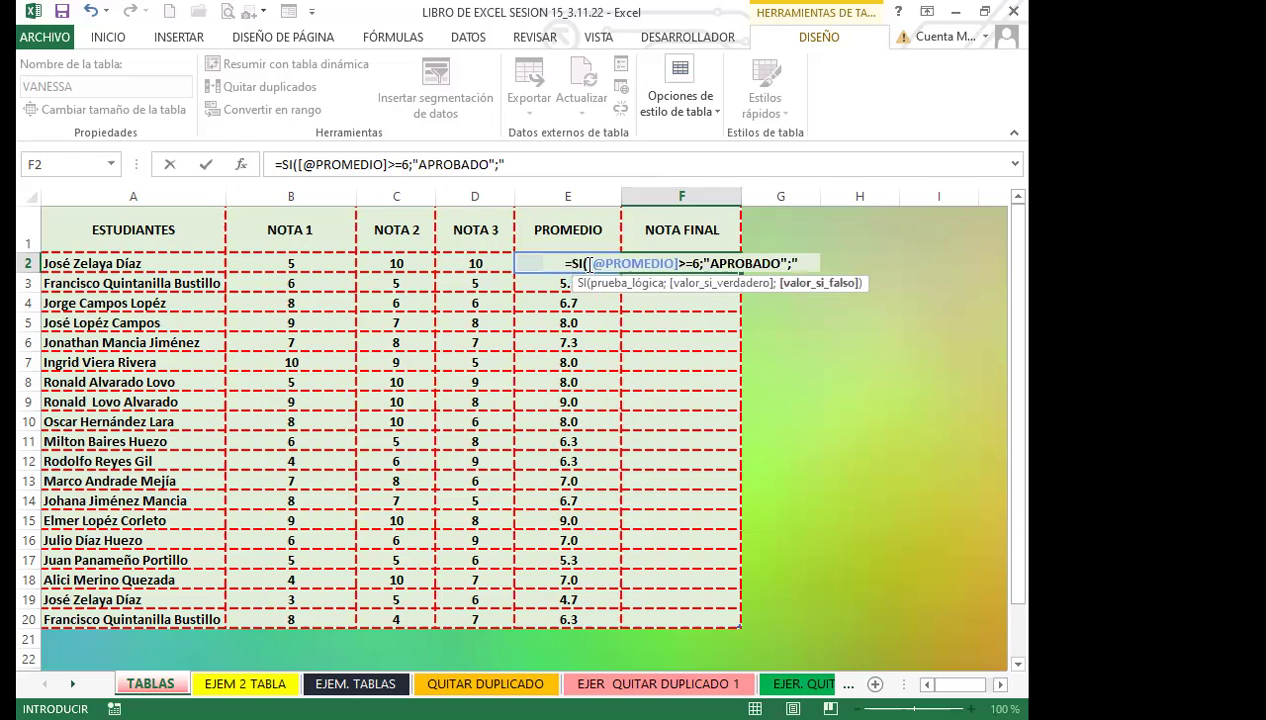
text(REPROBADO")
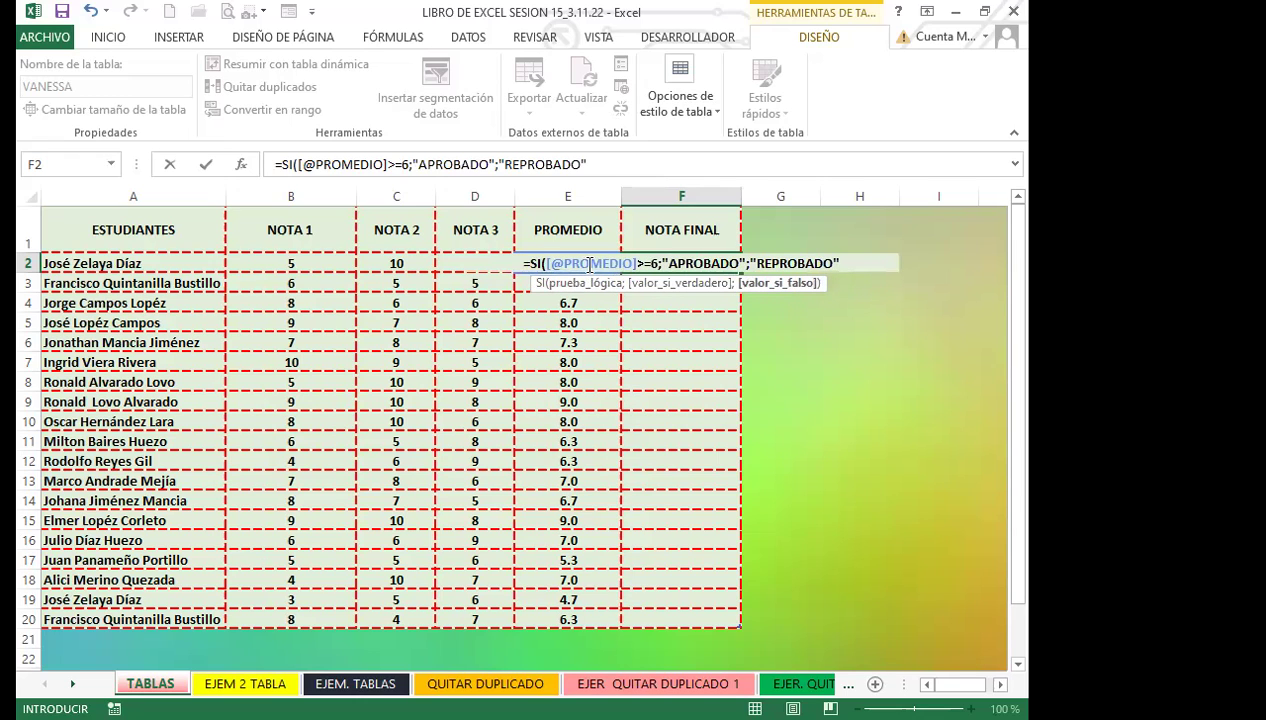
text())
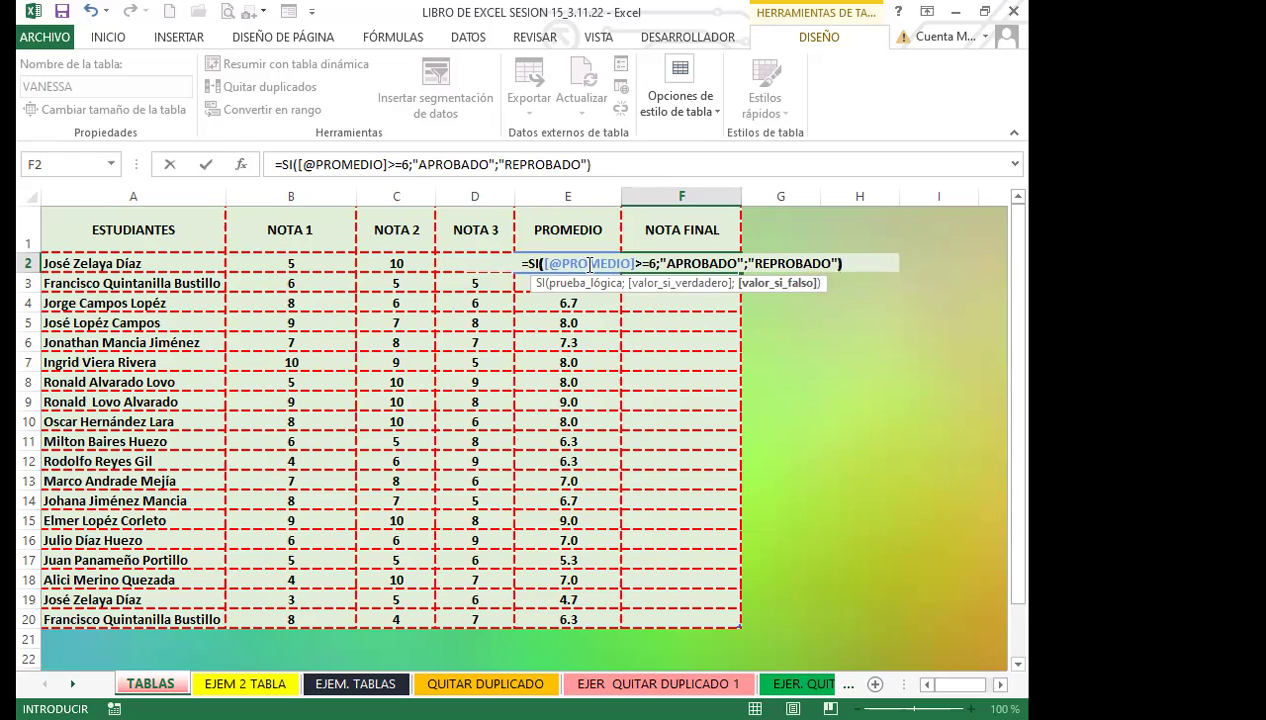
key(Return)
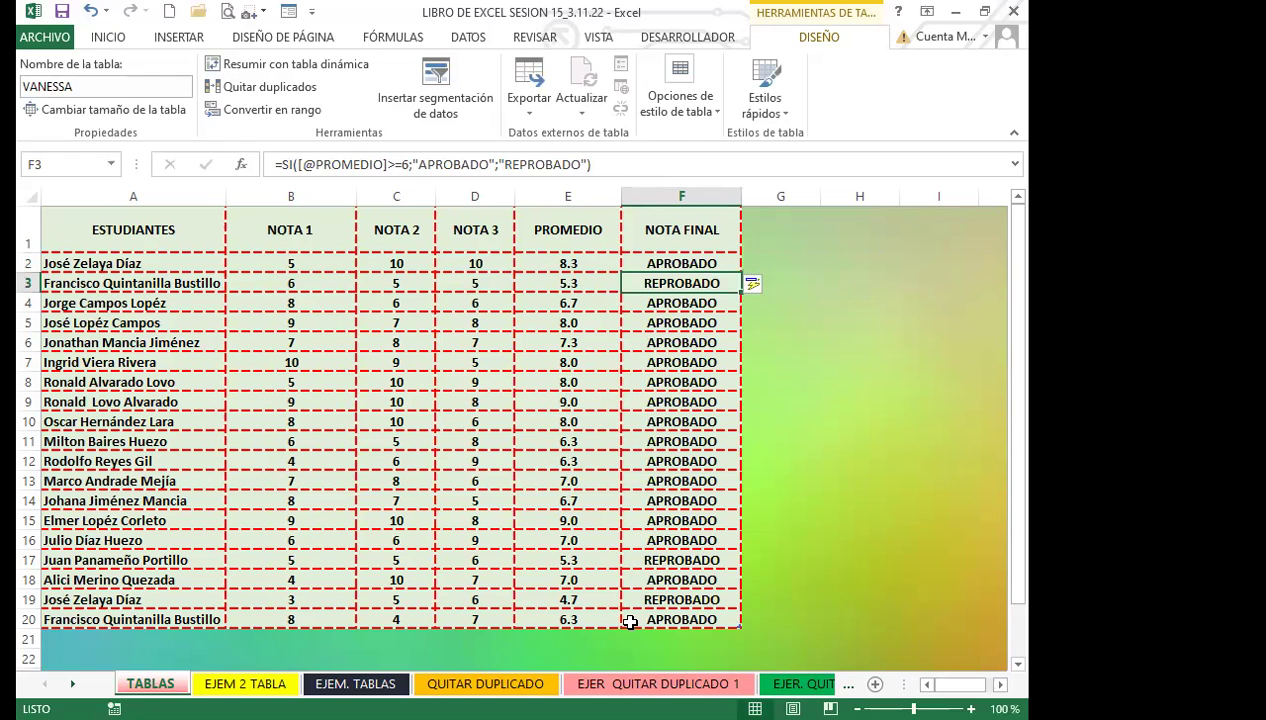
Step: Examine the formulas behind several NOTA FINAL results and their corresponding averages
click(660, 558)
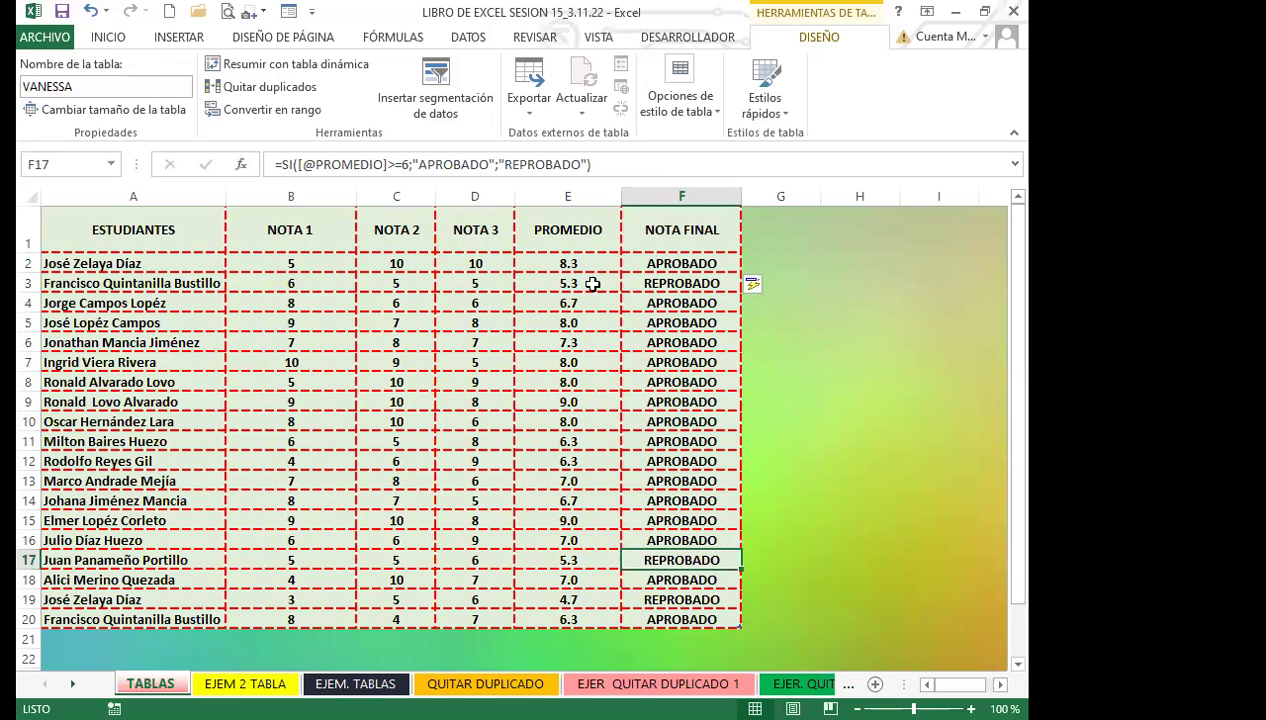
click(630, 282)
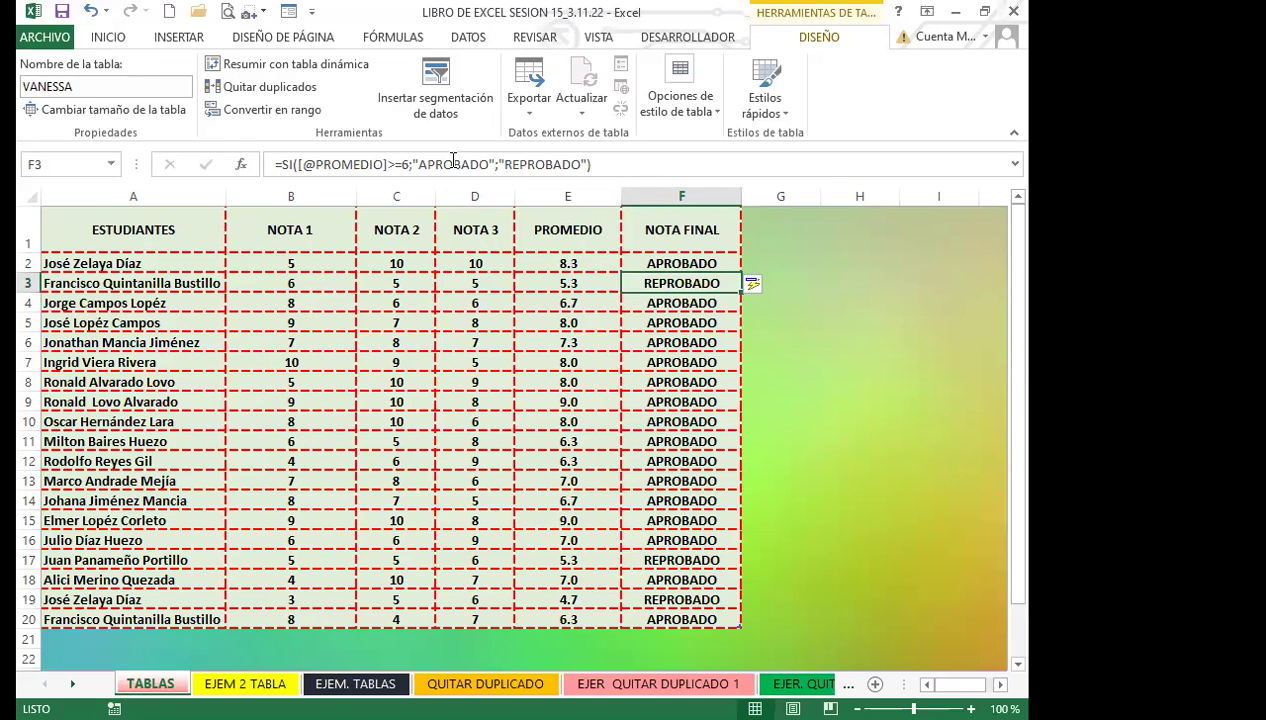
click(657, 263)
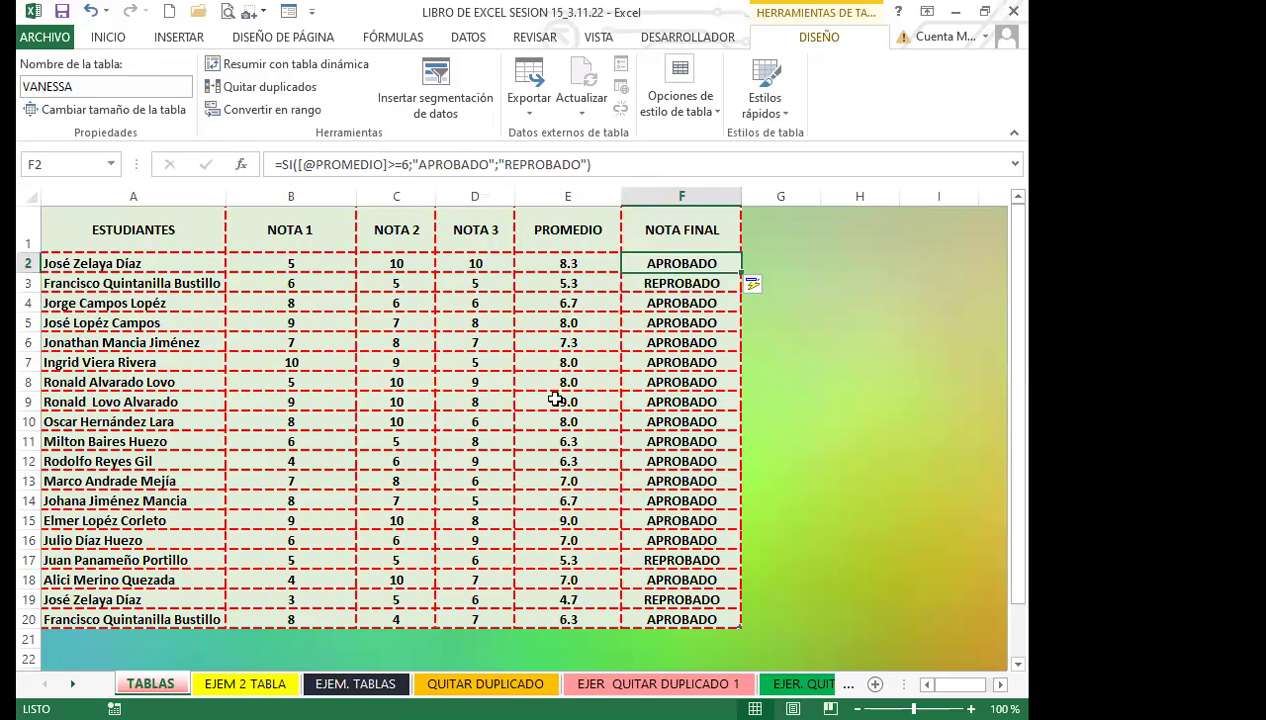
click(566, 558)
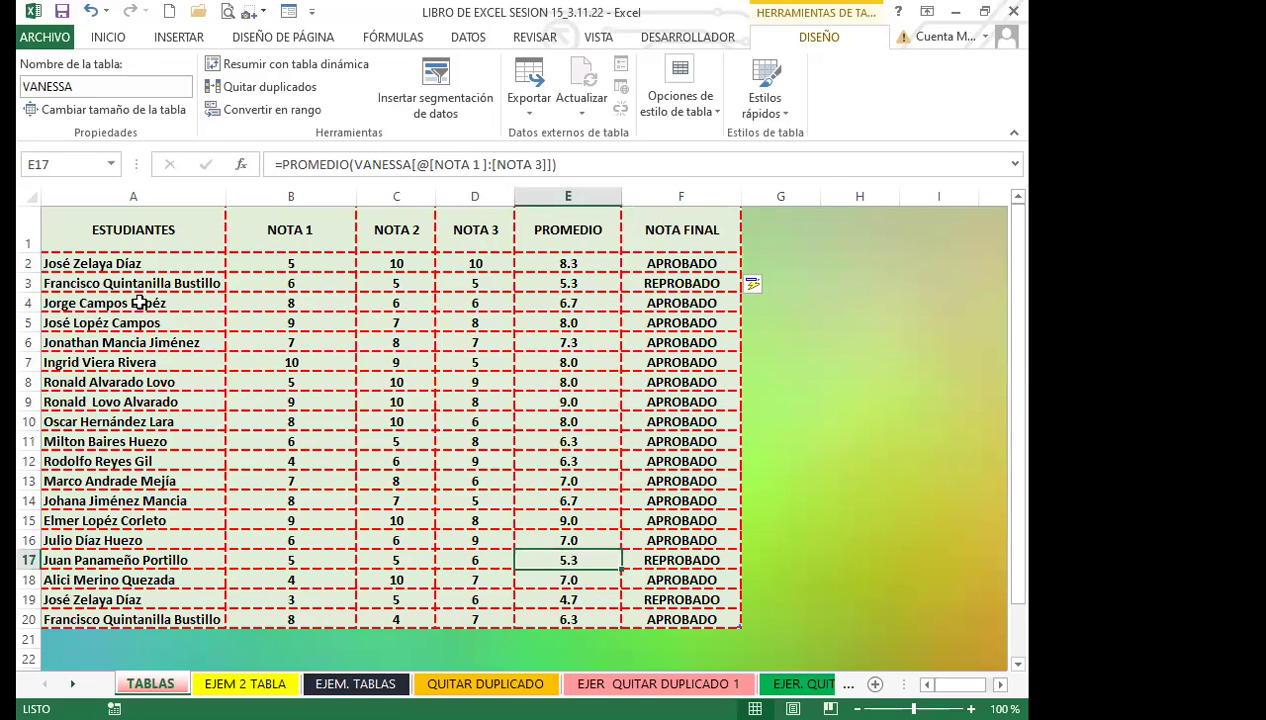
click(663, 263)
click(574, 258)
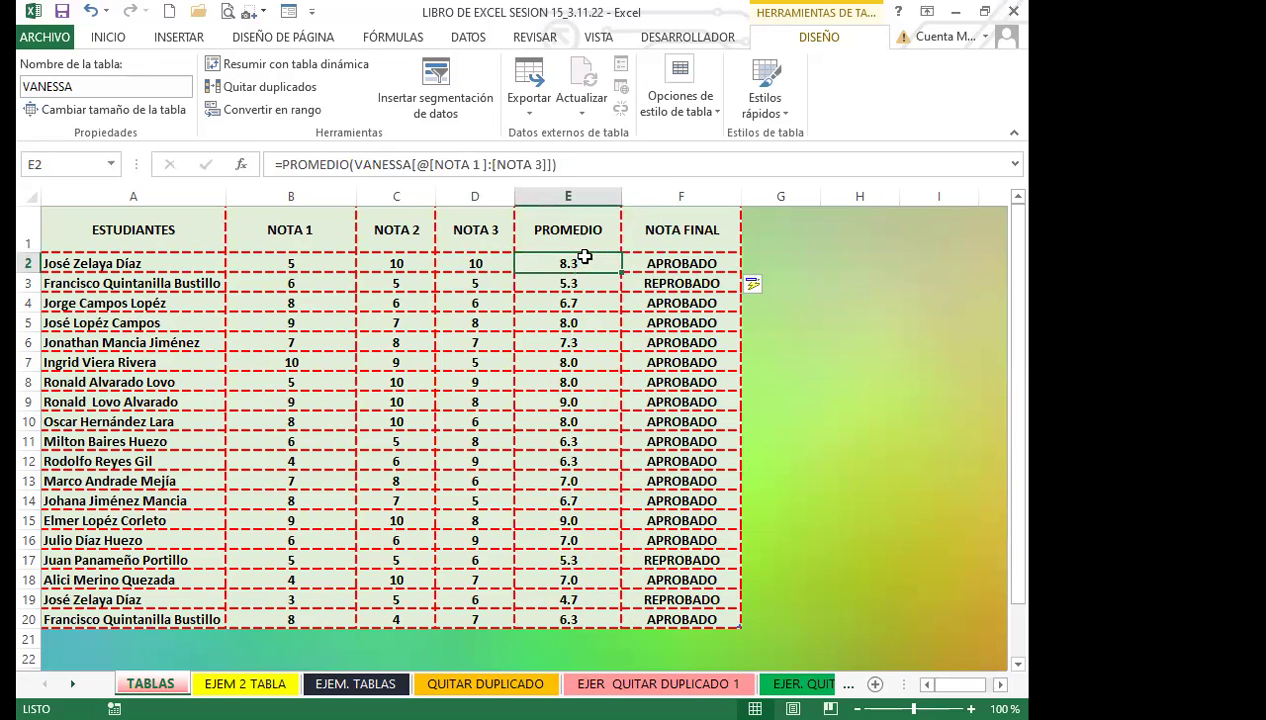
Step: Examine the table style options and the quick styles gallery available for the grades table
click(168, 228)
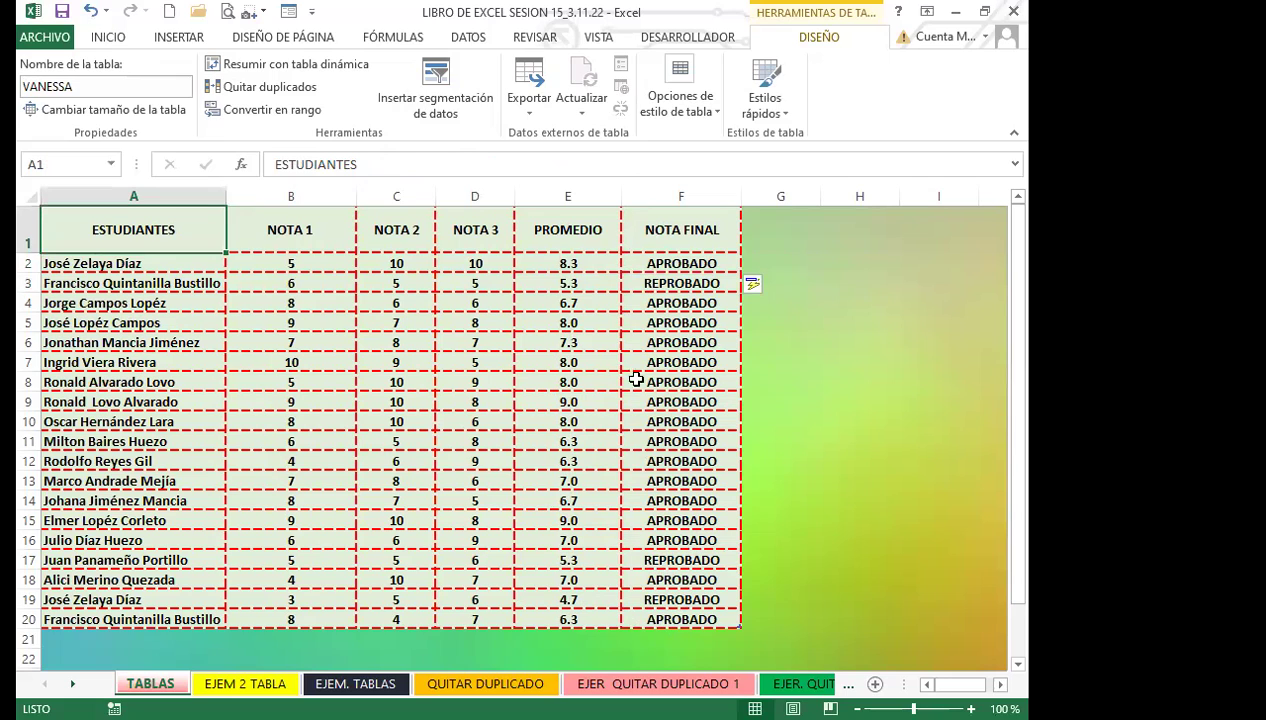
click(102, 40)
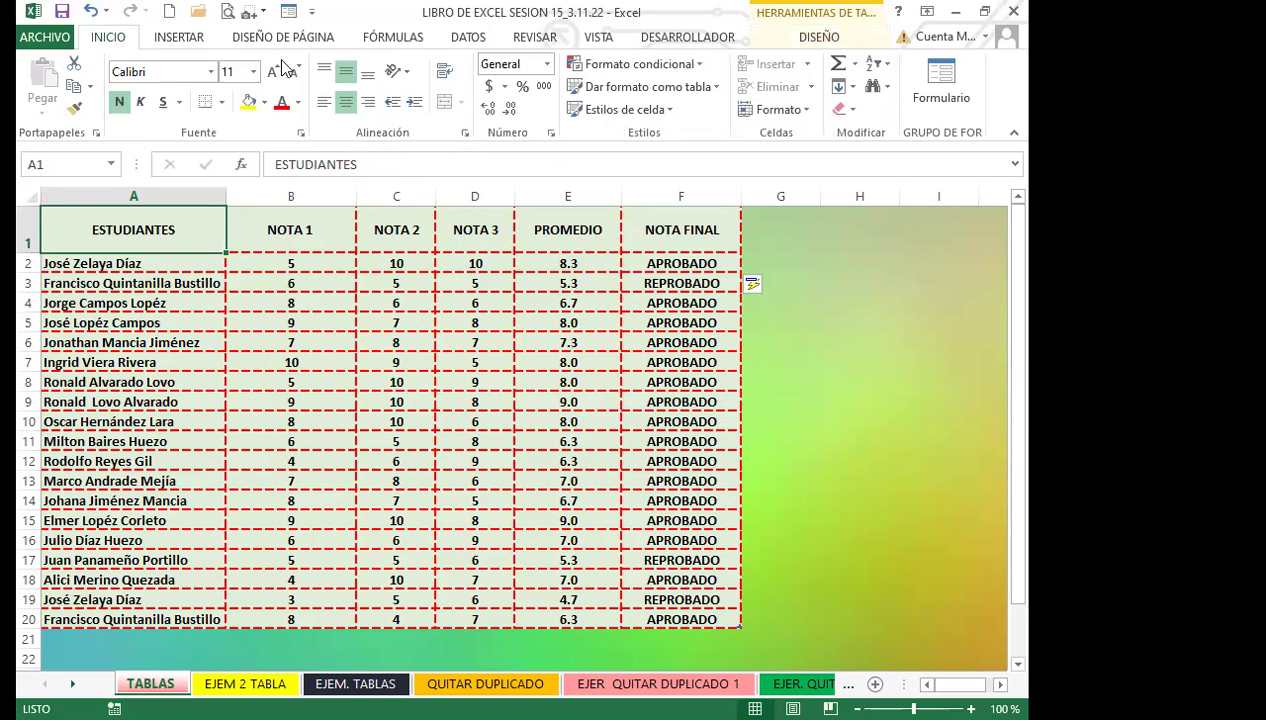
click(818, 36)
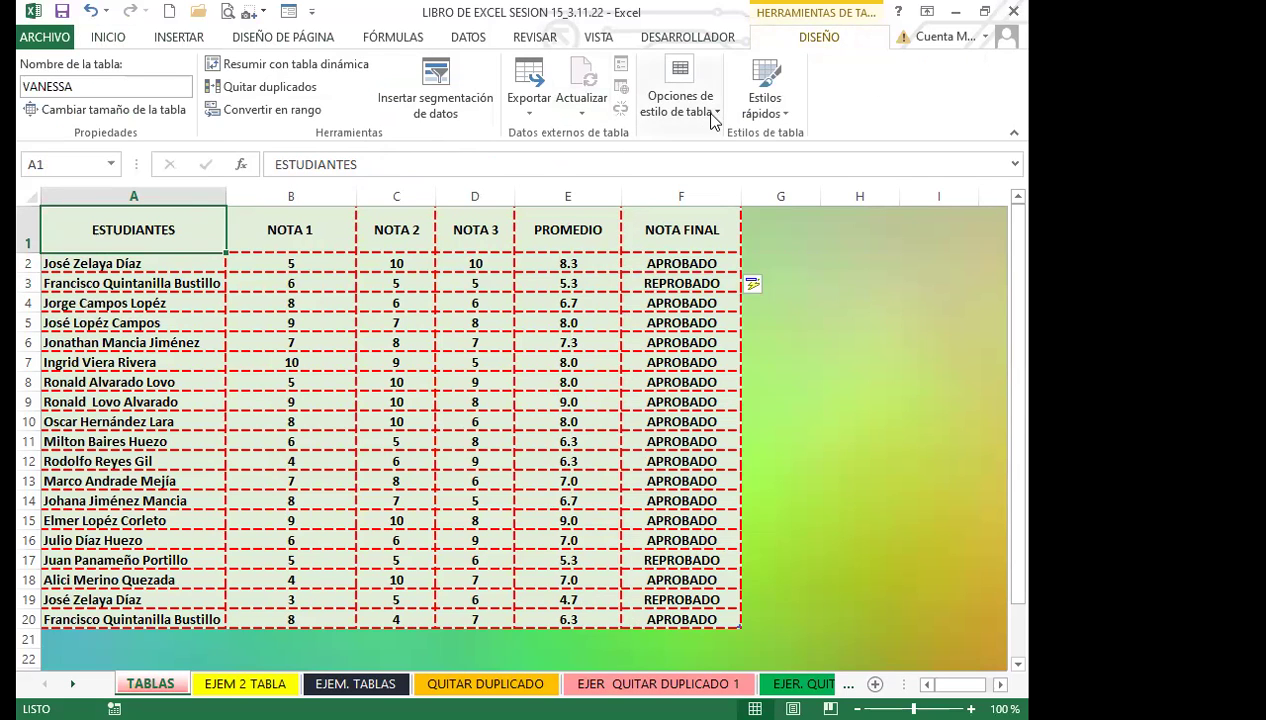
click(718, 113)
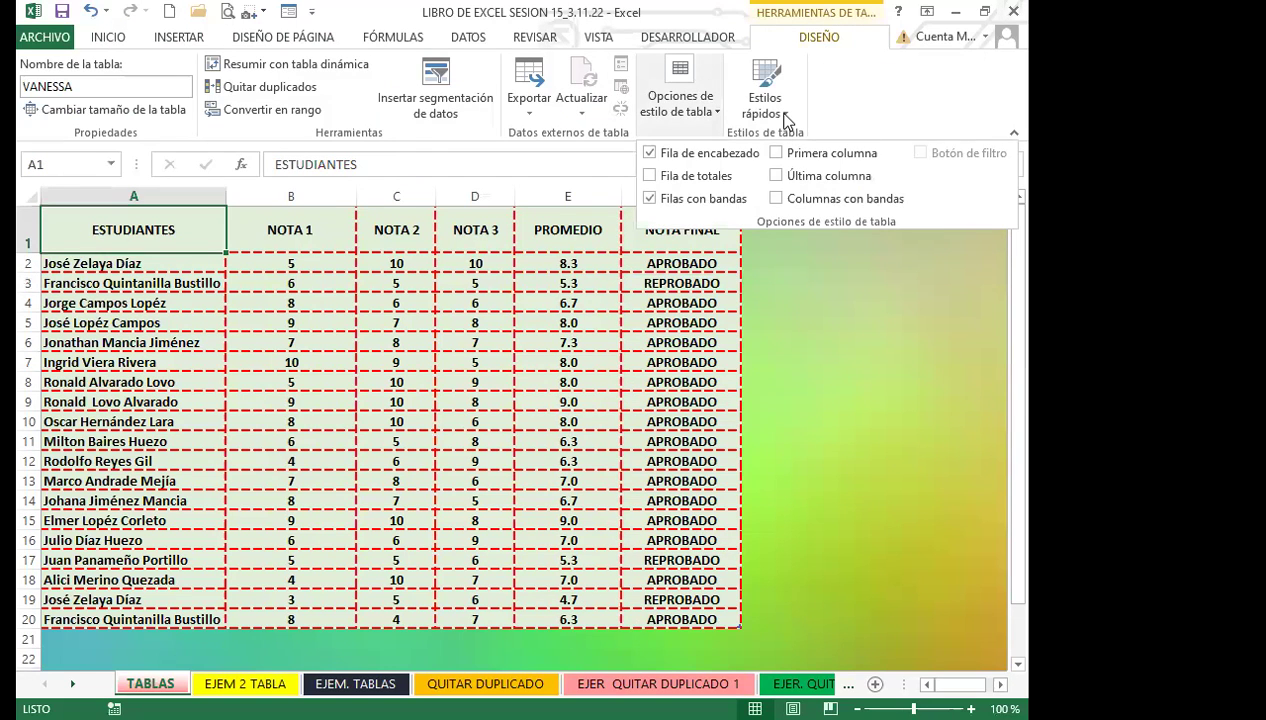
click(784, 115)
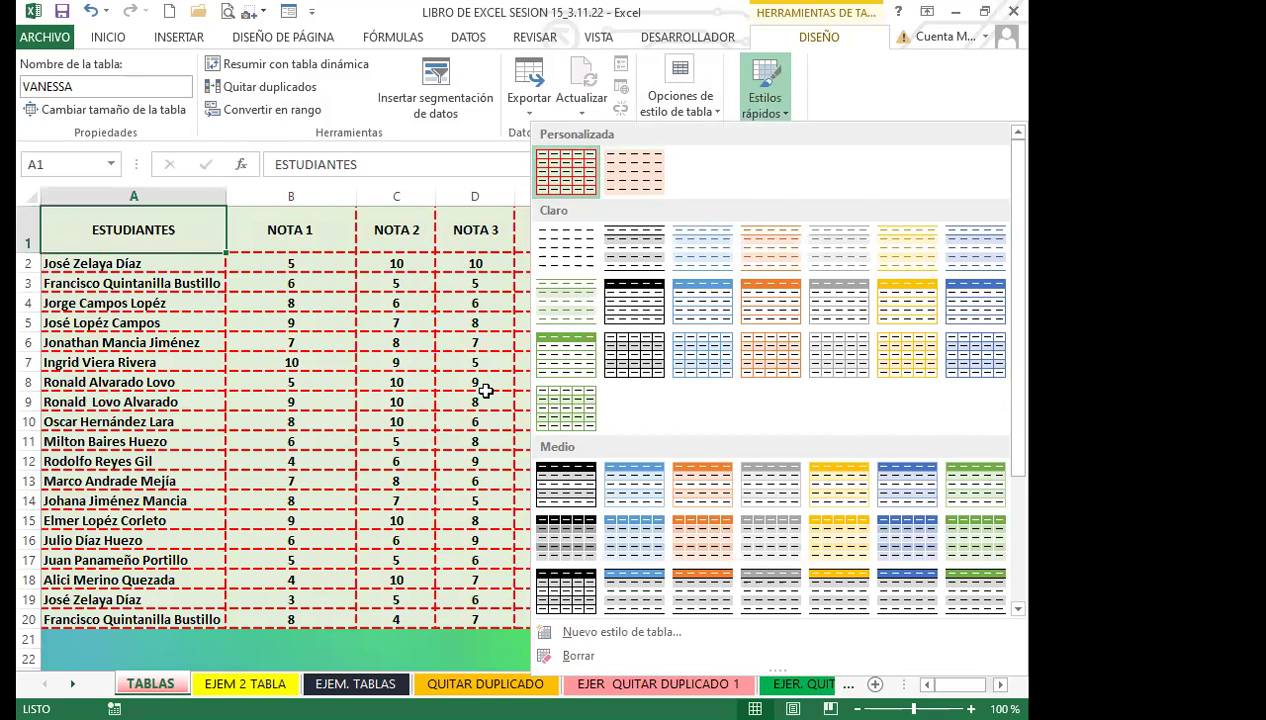
click(367, 302)
Step: Extend the grades table down to row 25 and clear the PROMEDIO and NOTA FINAL formulas from E21:F25
scroll(746, 505, down, 2)
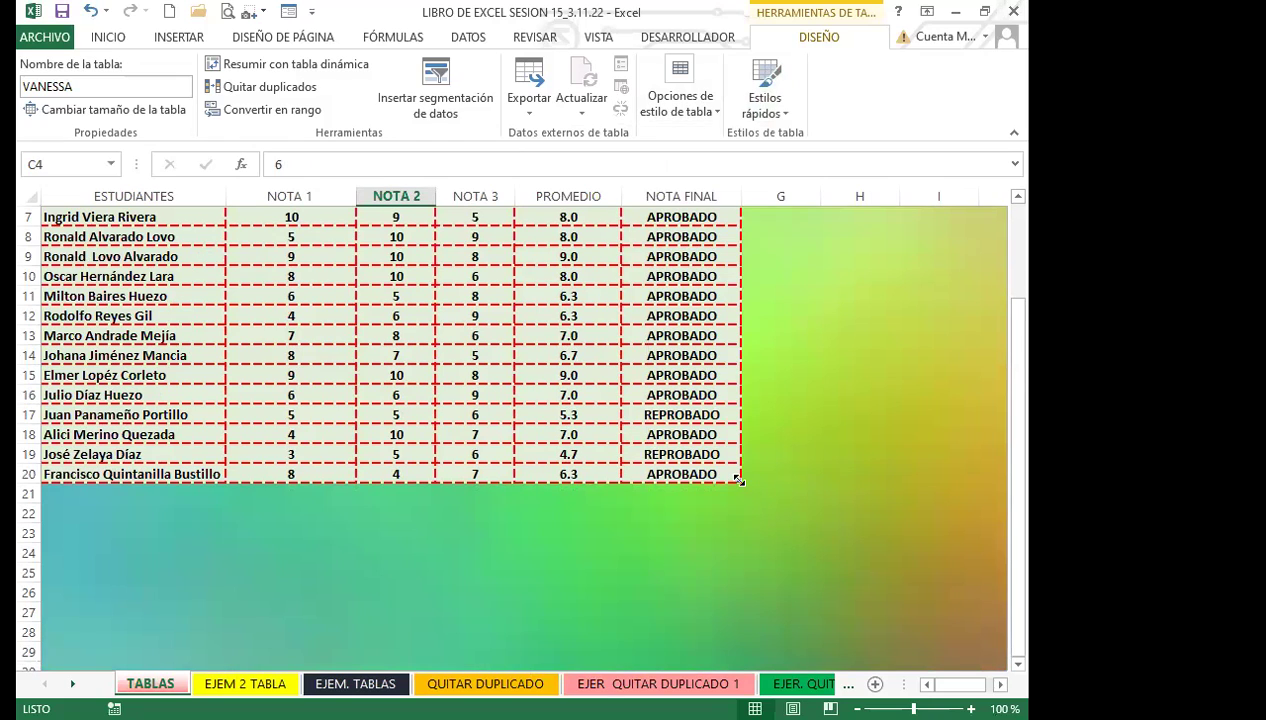
drag(738, 480, 735, 582)
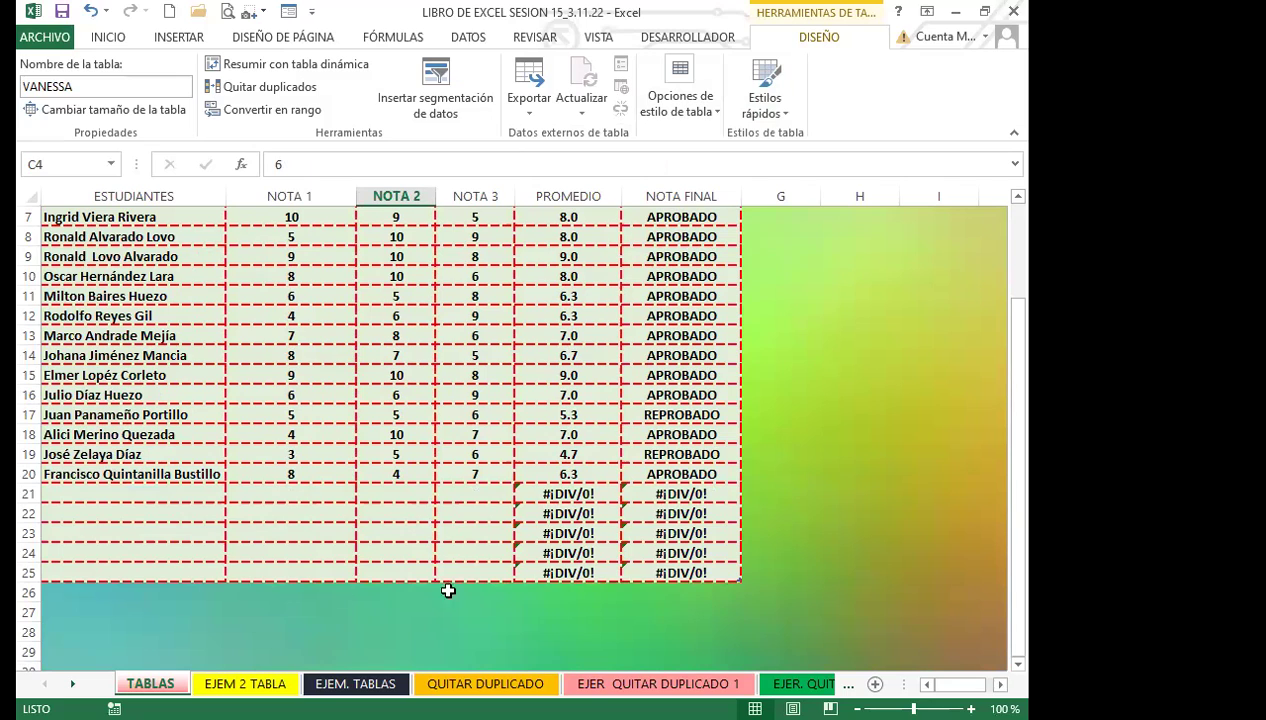
drag(565, 494, 650, 566)
key(Delete)
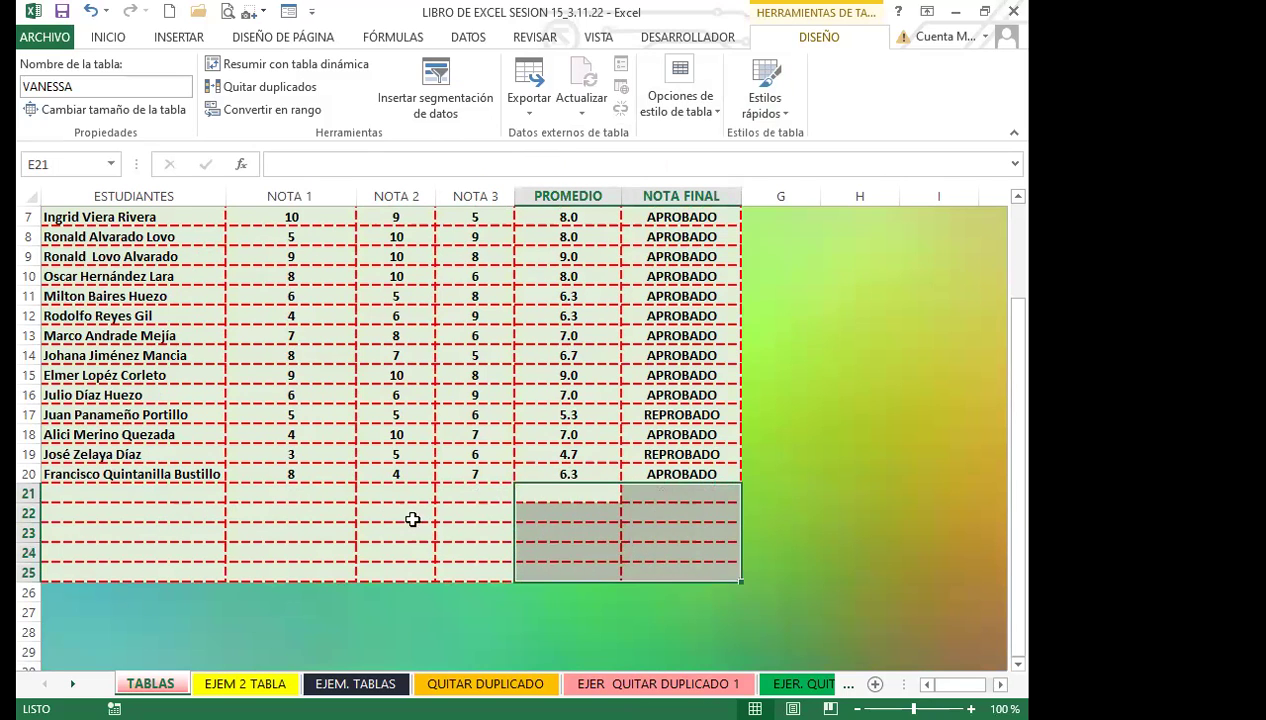
click(450, 528)
Step: Enter trial grades of 8 in row 21 under NOTA 1 and NOTA 2 and clear them again
click(128, 492)
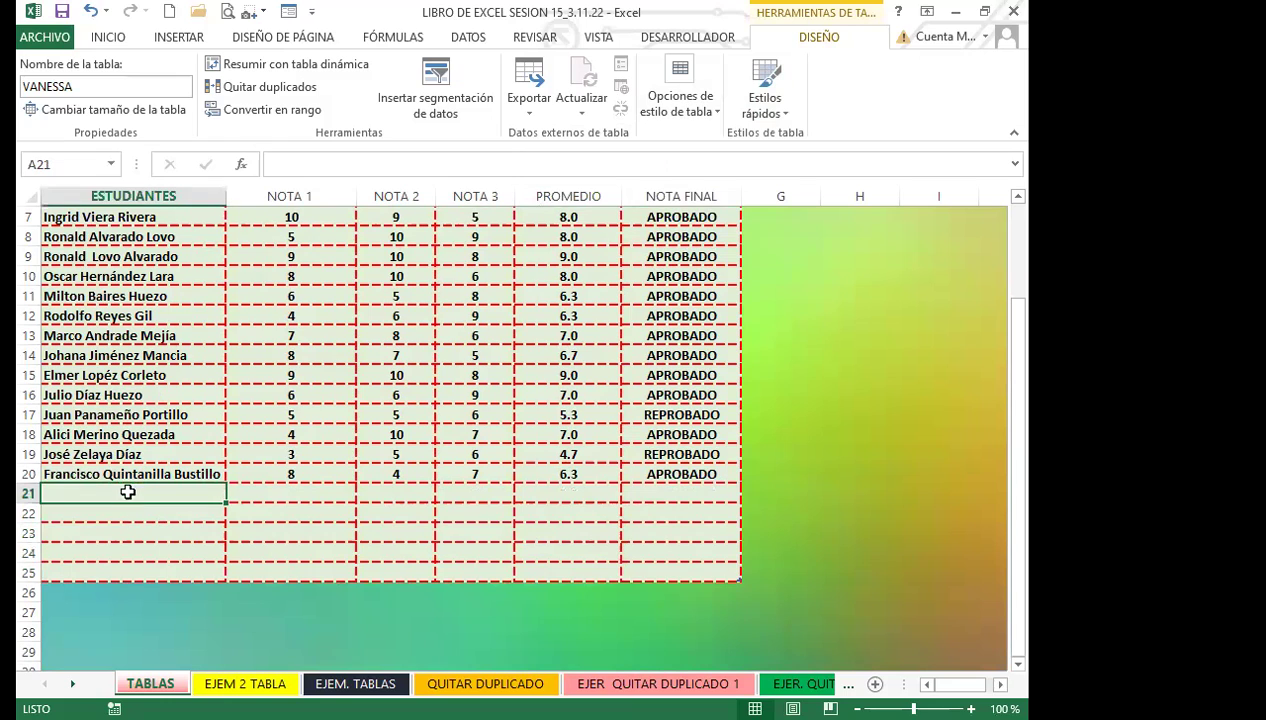
click(294, 494)
text(8)
click(396, 496)
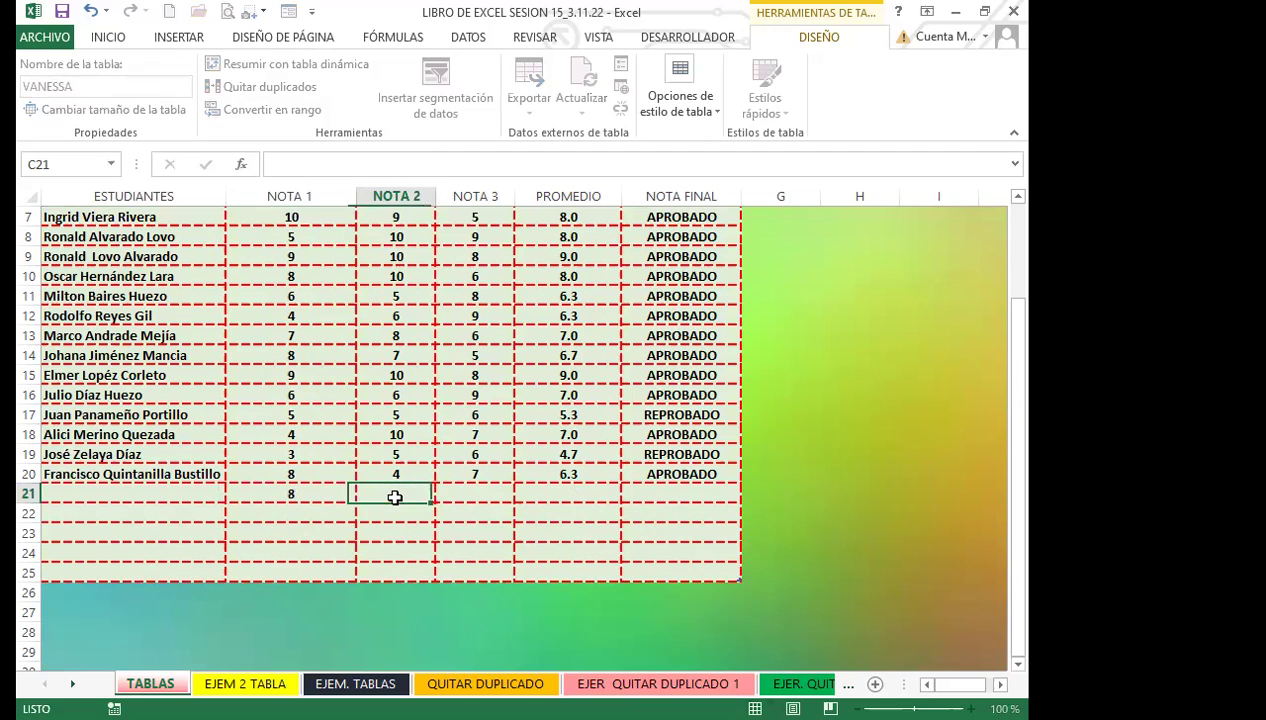
text(8)
key(Tab)
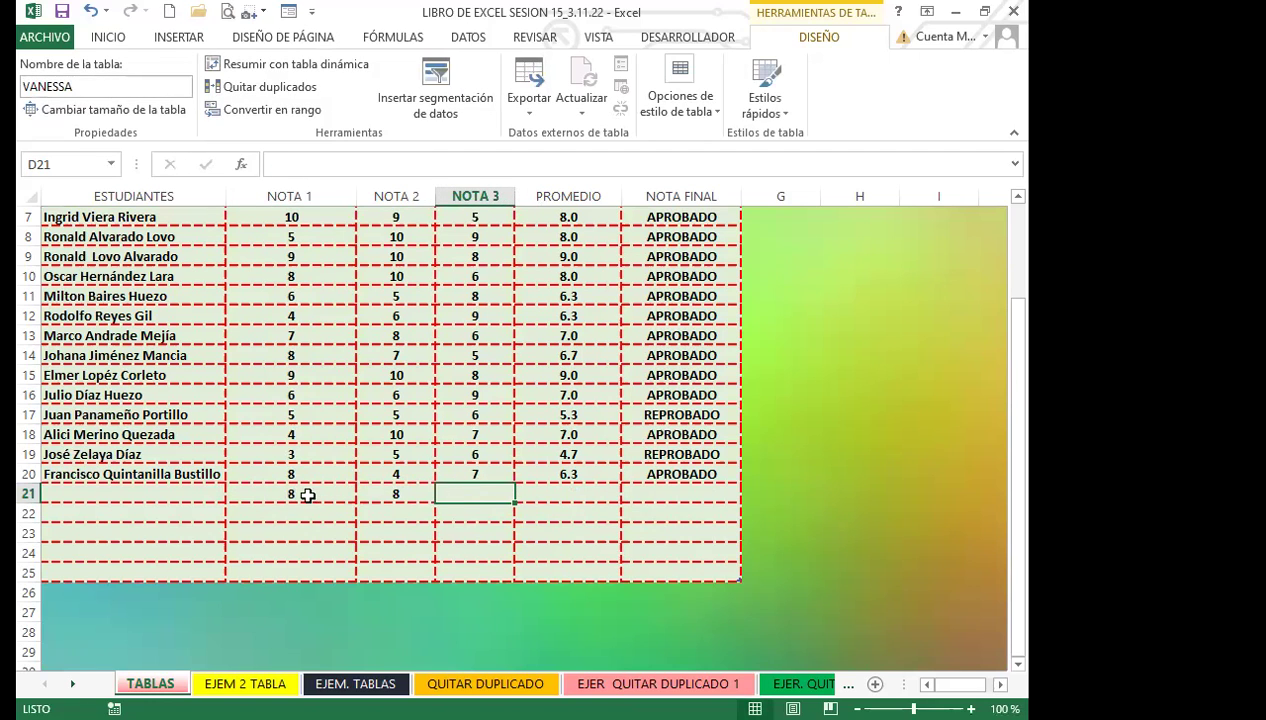
drag(302, 491, 376, 494)
key(Delete)
click(375, 521)
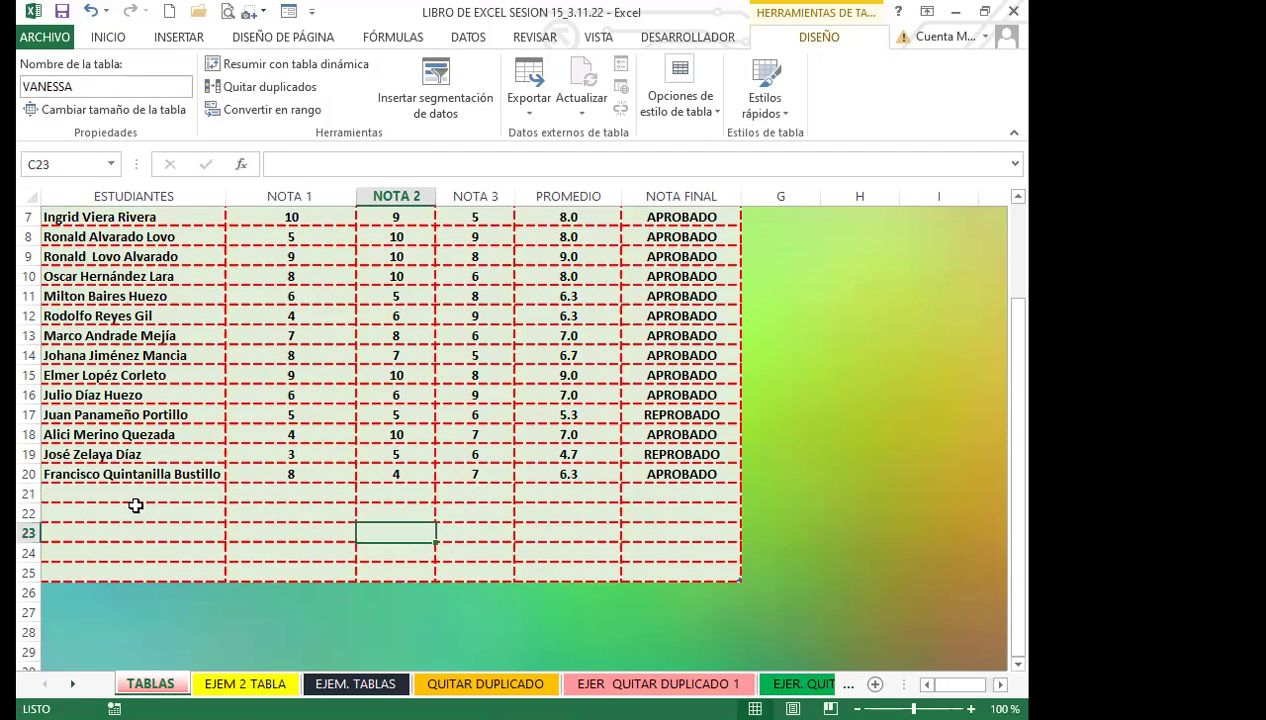
Step: Fill the PROMEDIO and NOTA FINAL formulas from row 20 down through row 25
click(134, 495)
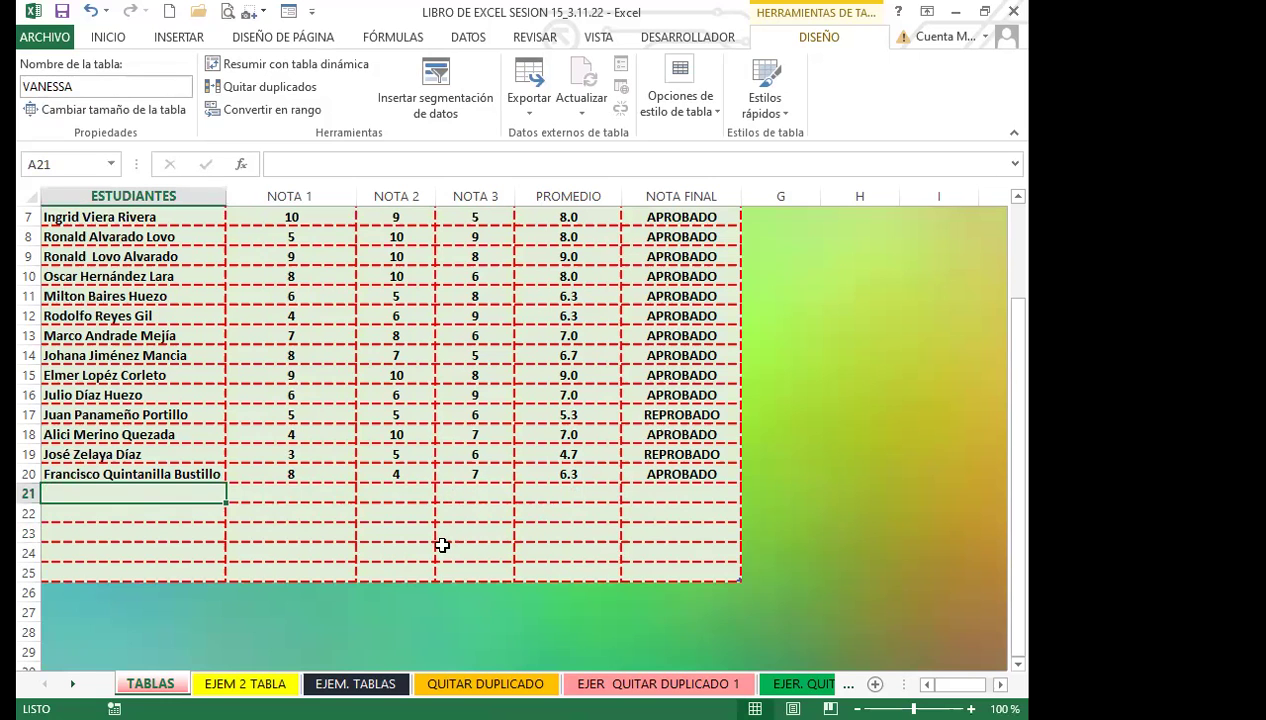
scroll(441, 532, up, 2)
scroll(447, 495, down, 2)
click(557, 470)
drag(615, 477, 600, 573)
key(ctrl+d)
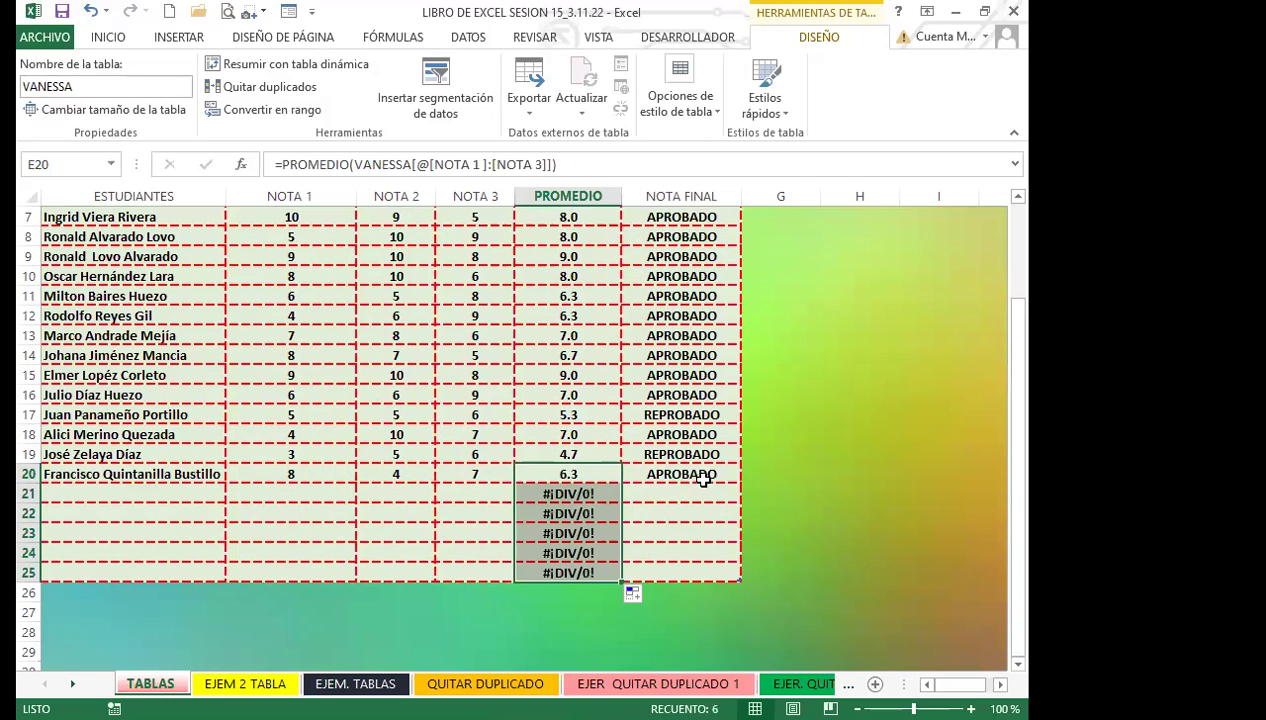
click(700, 475)
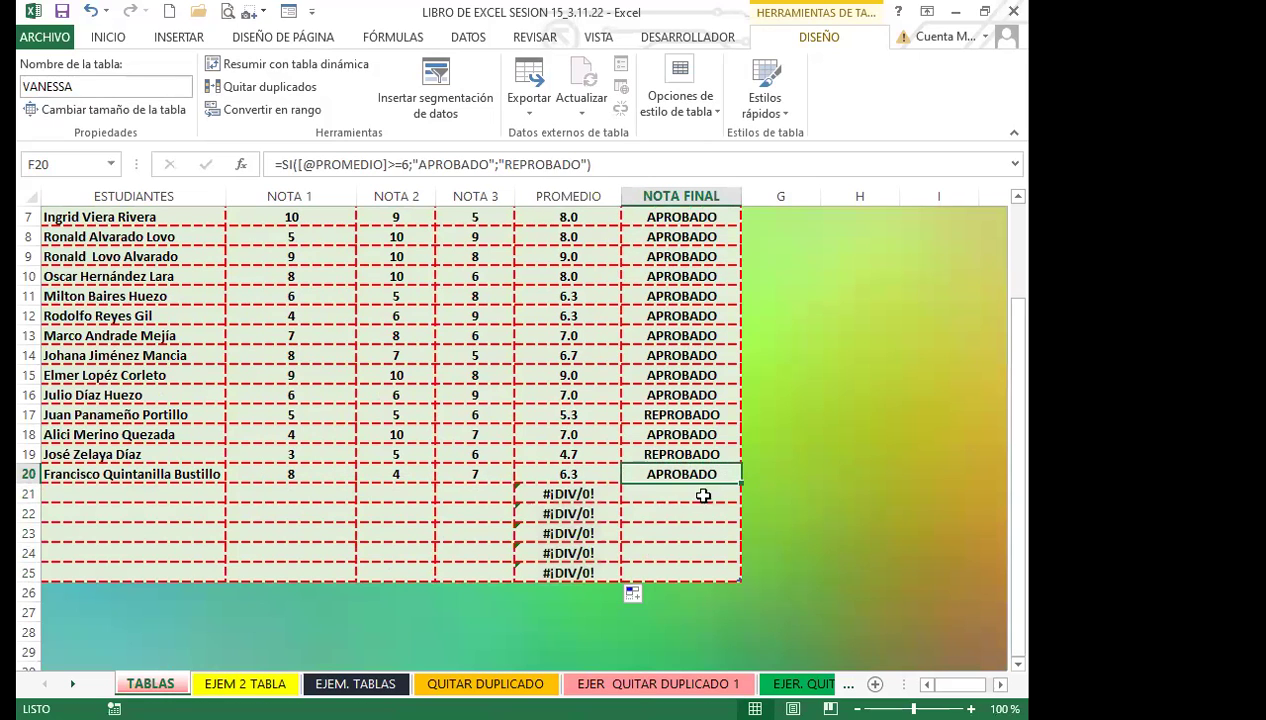
drag(741, 480, 742, 578)
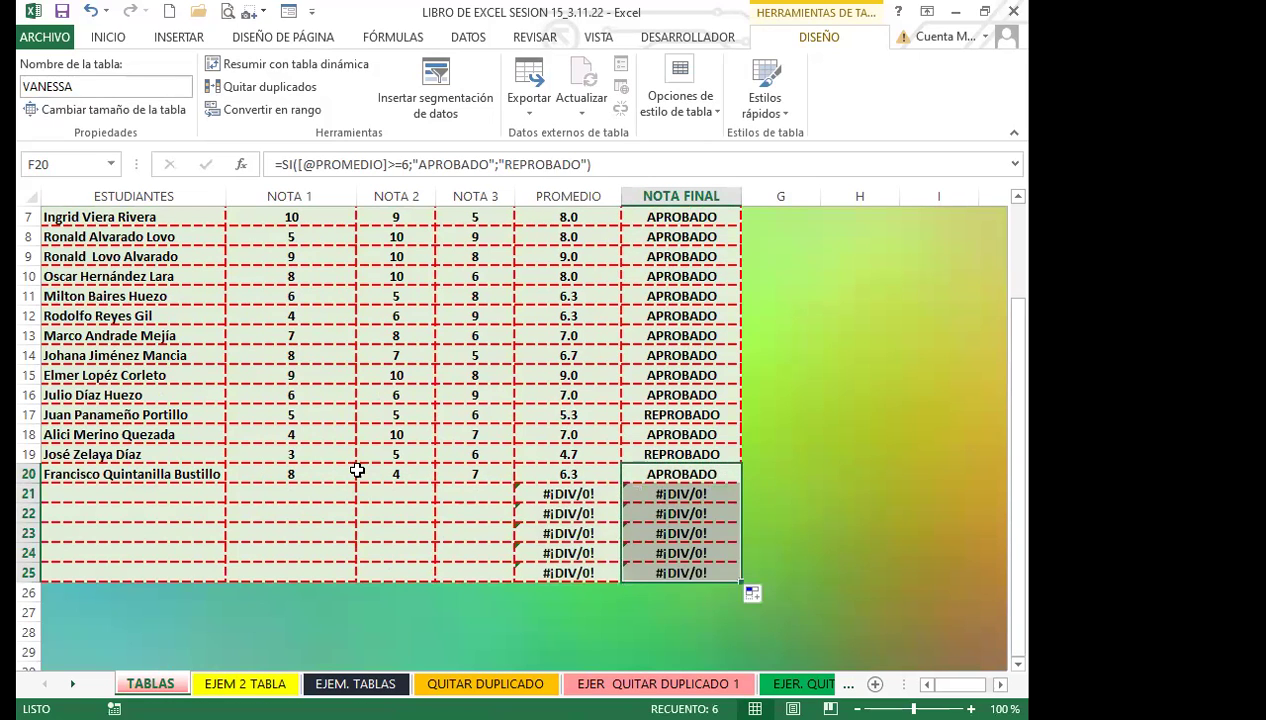
Step: Delete sheet rows 21 to 27 so the grades table ends at row 20
scroll(365, 469, up, 2)
click(424, 345)
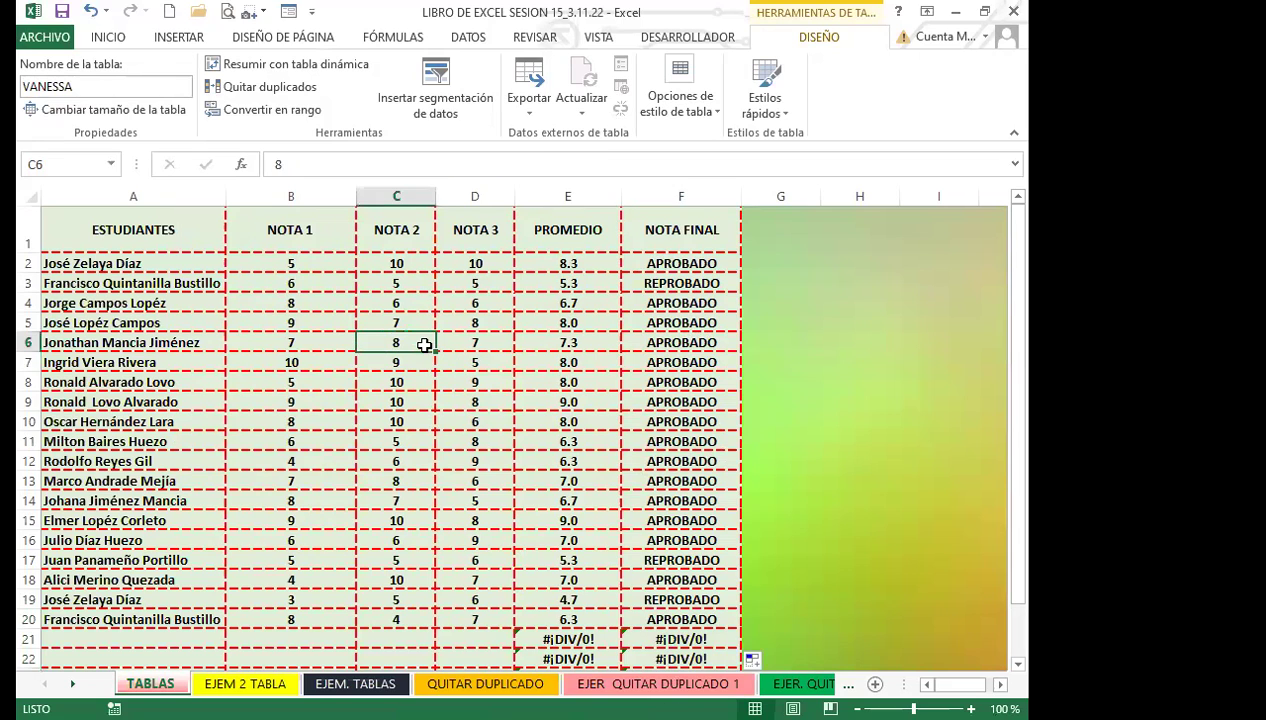
scroll(150, 480, down, 4)
click(29, 371)
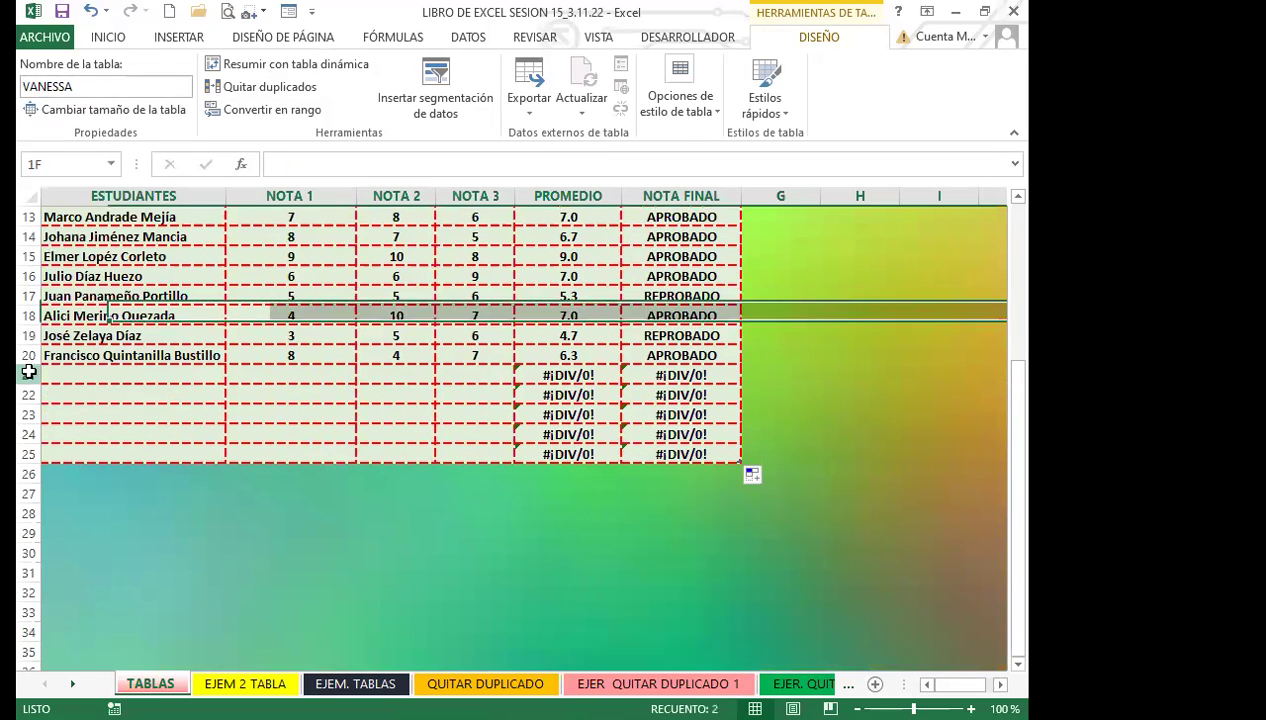
shift+click(23, 497)
click(110, 38)
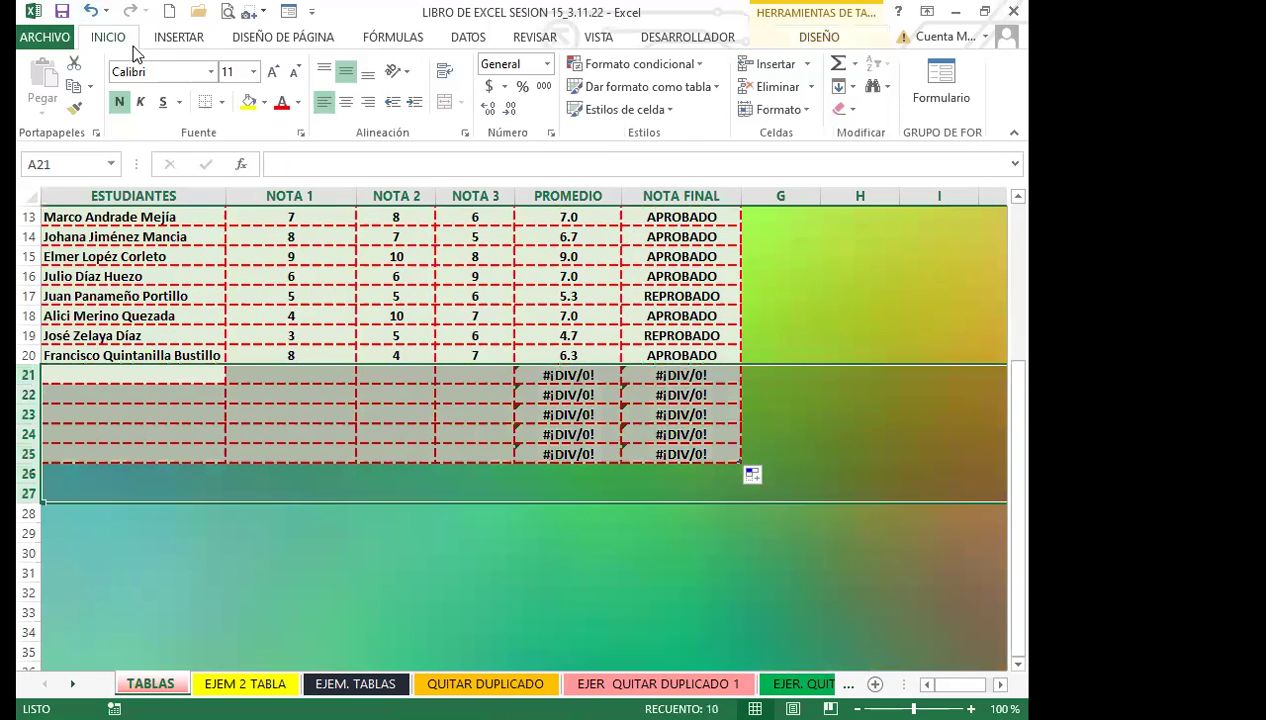
click(770, 87)
scroll(440, 491, up, 4)
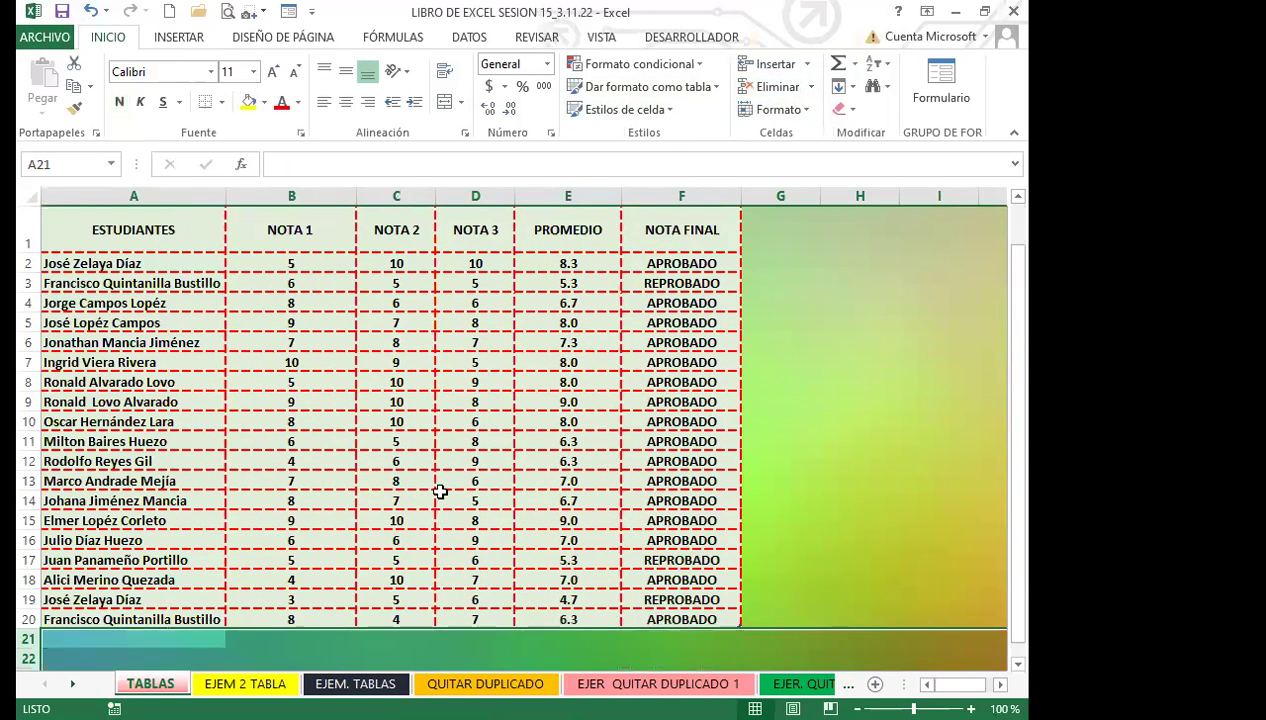
click(404, 497)
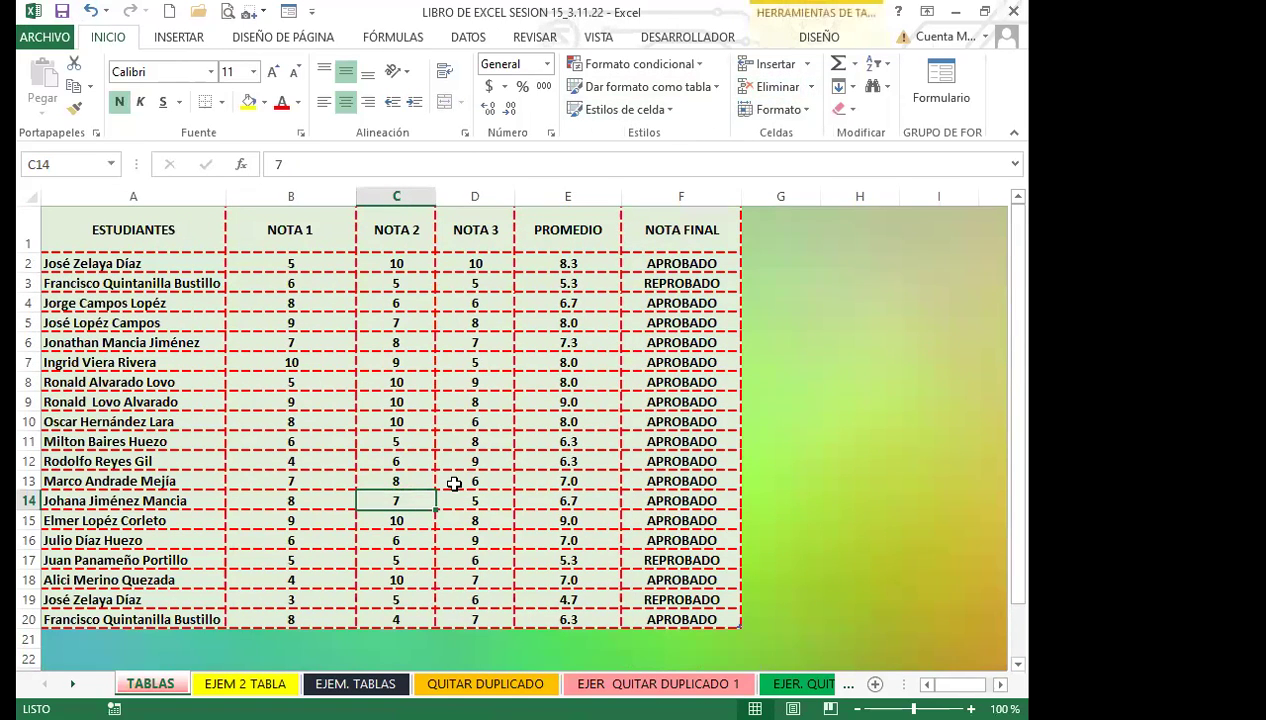
Step: Insert a slicer for the ESTUDIANTES field of the grades table and place it in the empty area beside NOTA FINAL
click(838, 44)
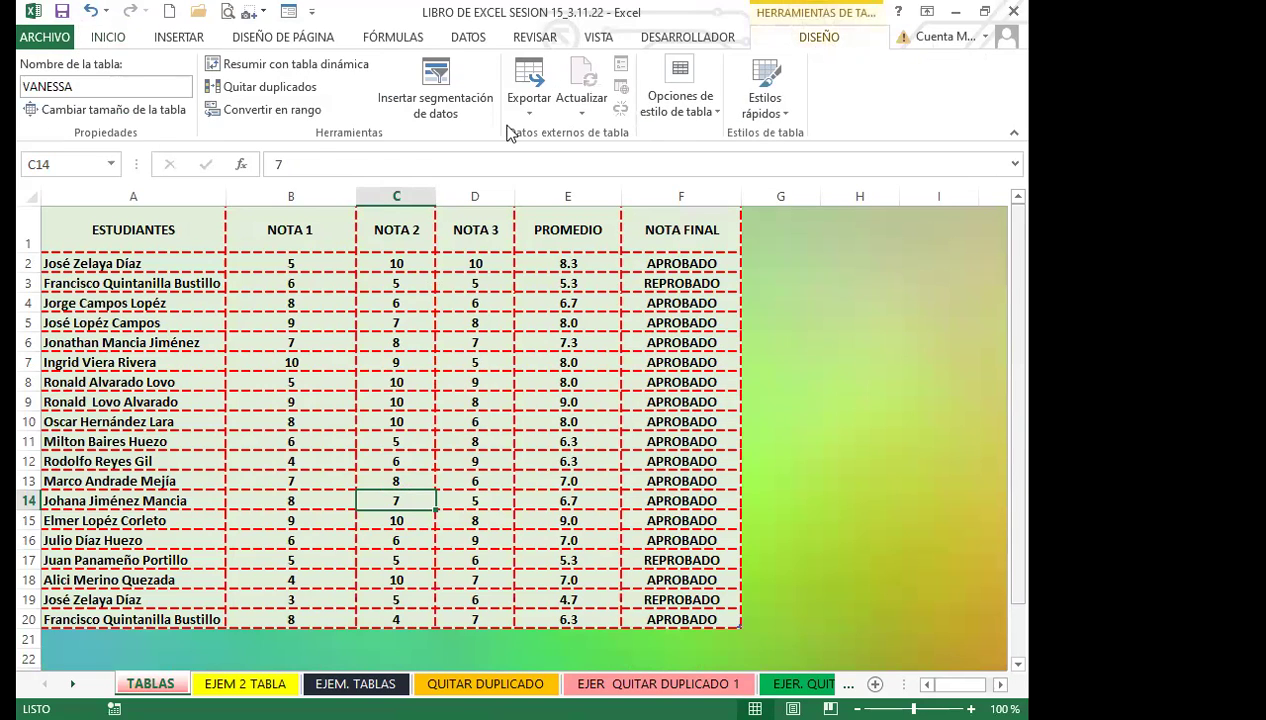
click(86, 84)
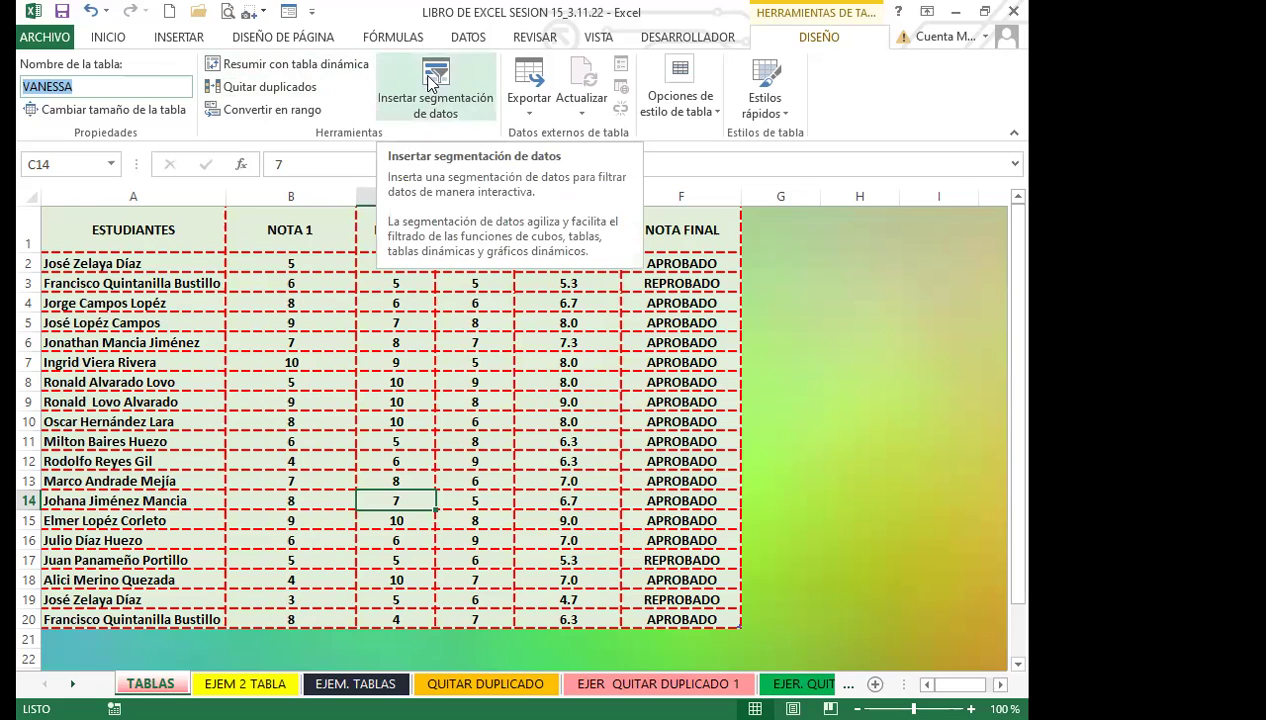
click(436, 70)
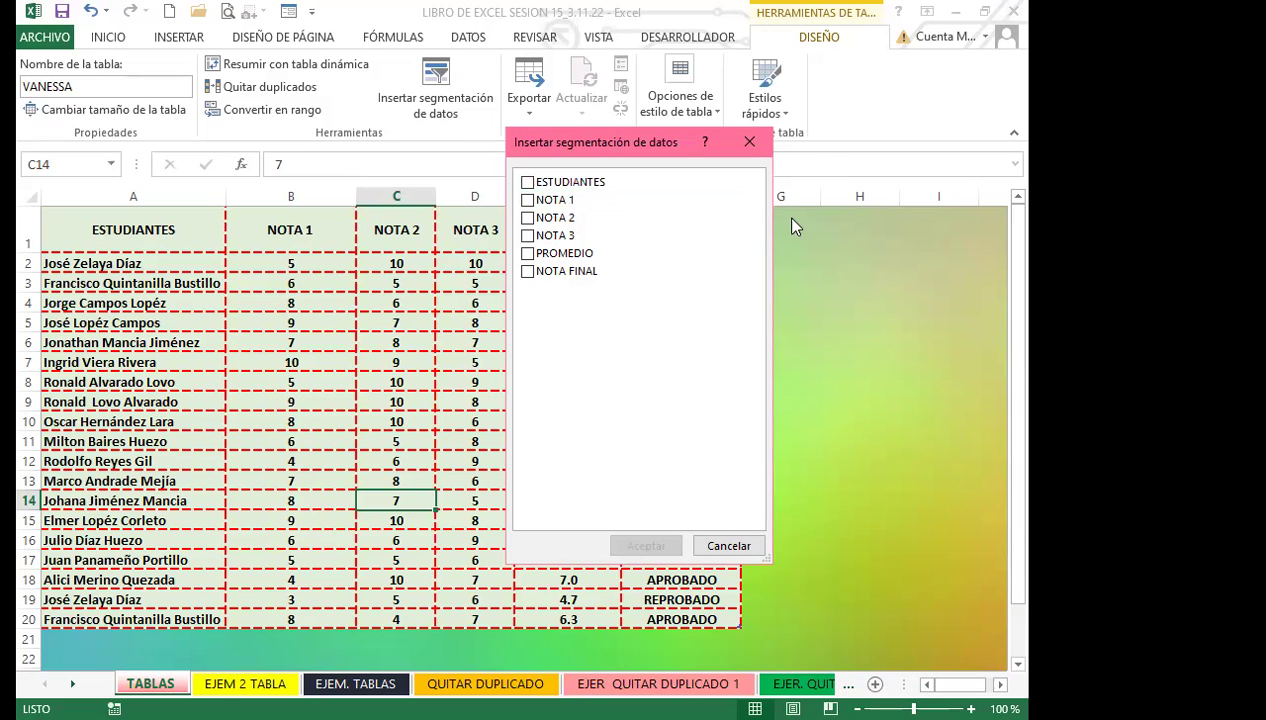
drag(660, 142, 910, 162)
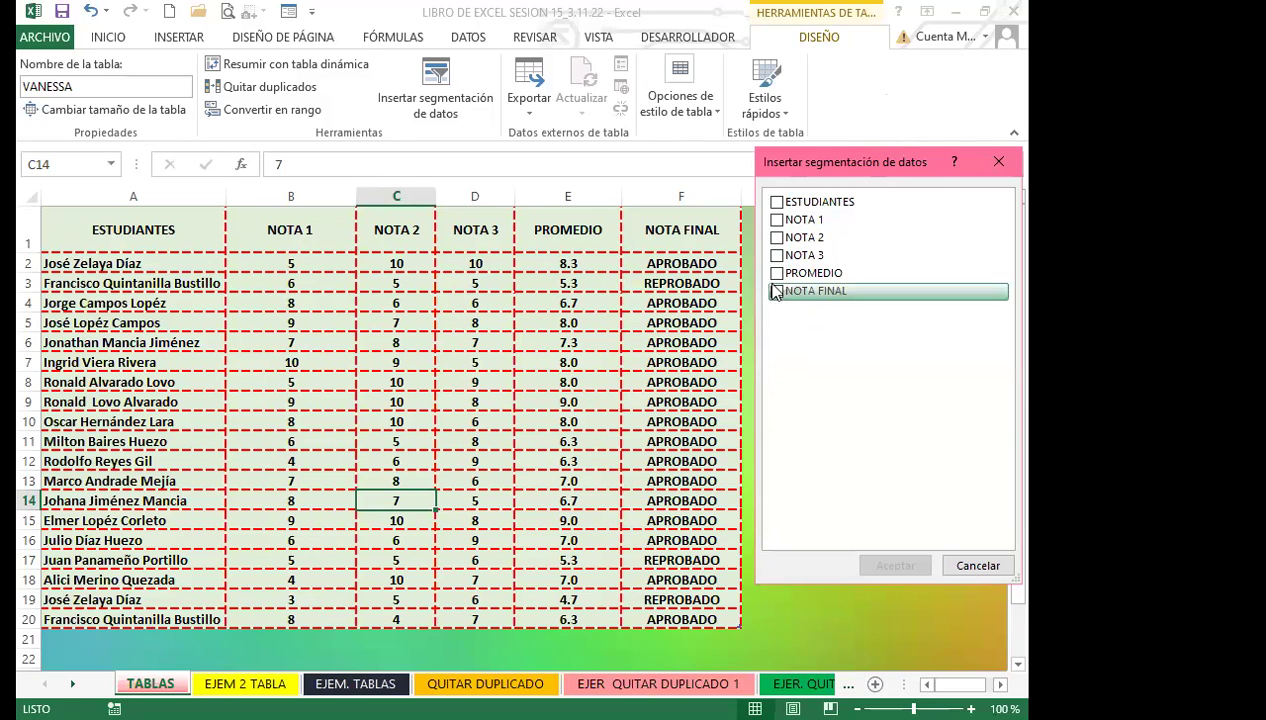
click(778, 203)
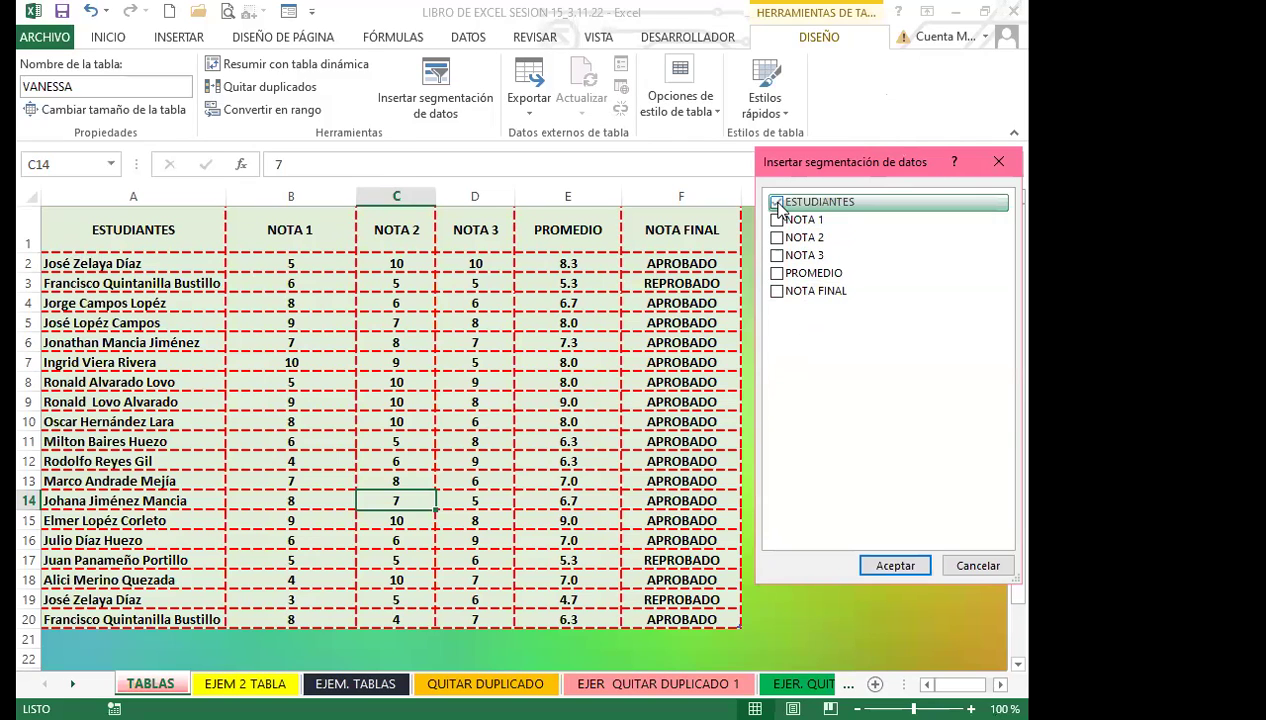
click(777, 276)
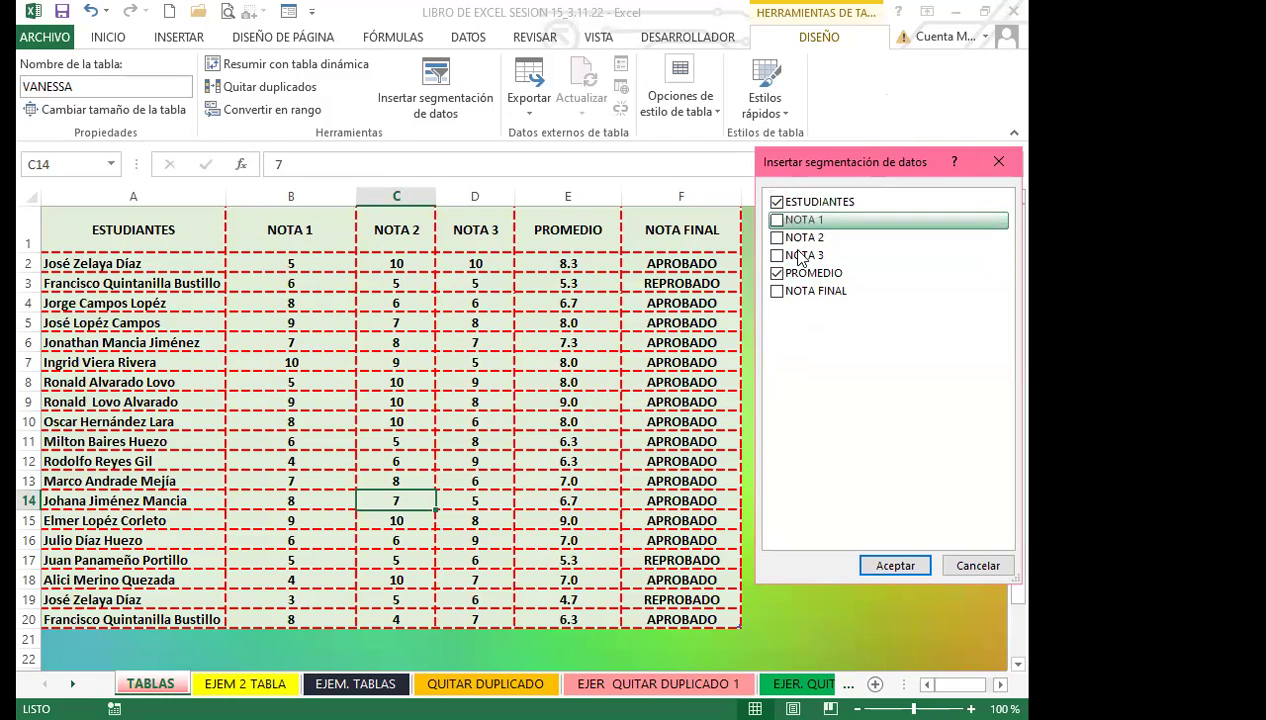
click(777, 202)
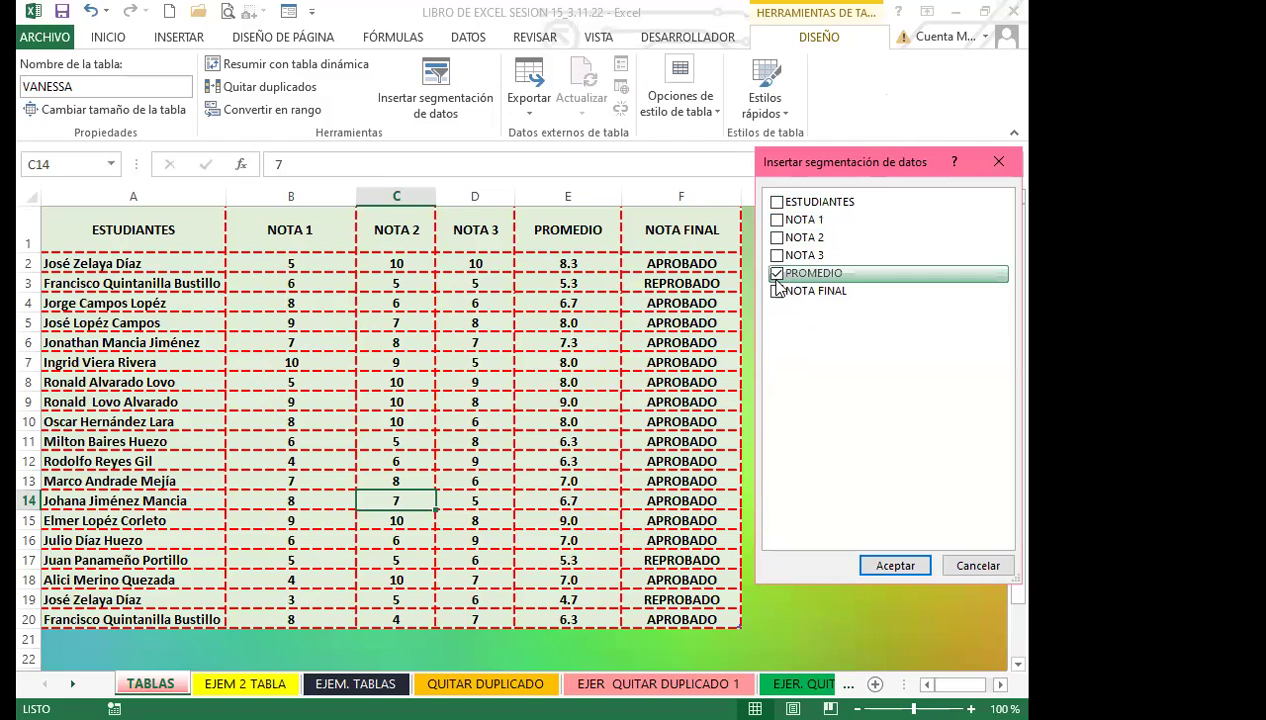
click(777, 202)
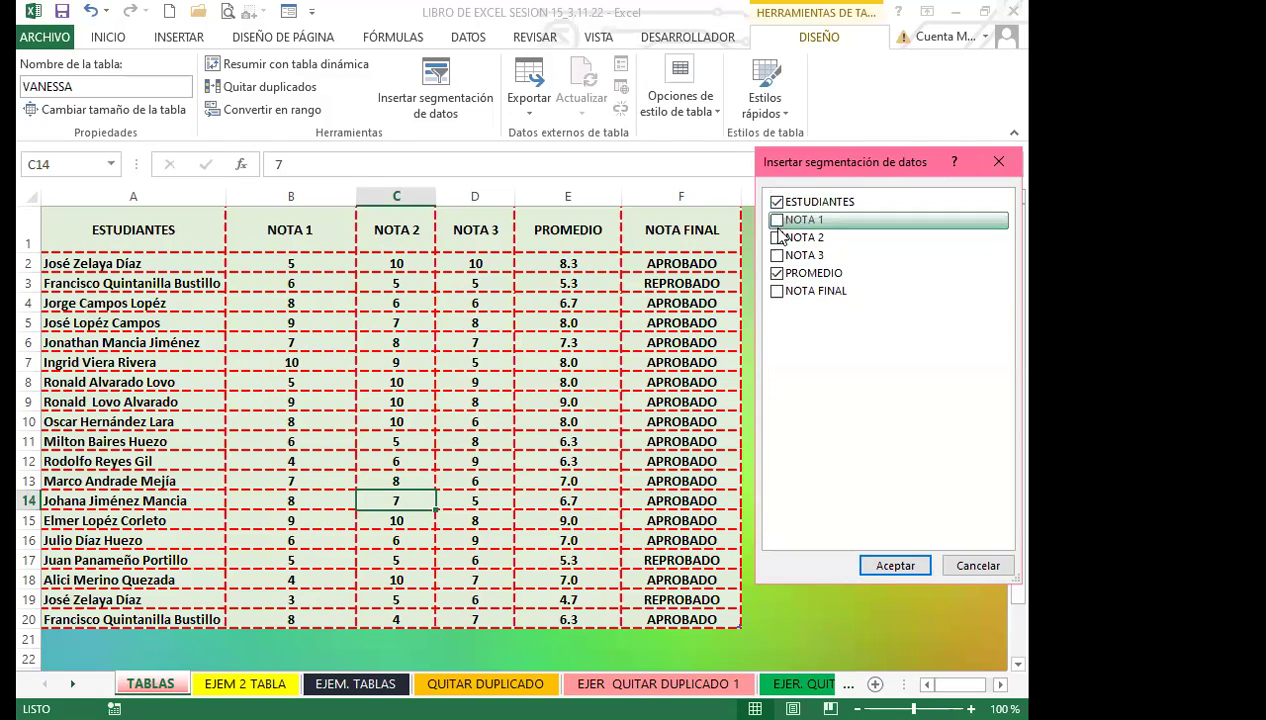
click(776, 274)
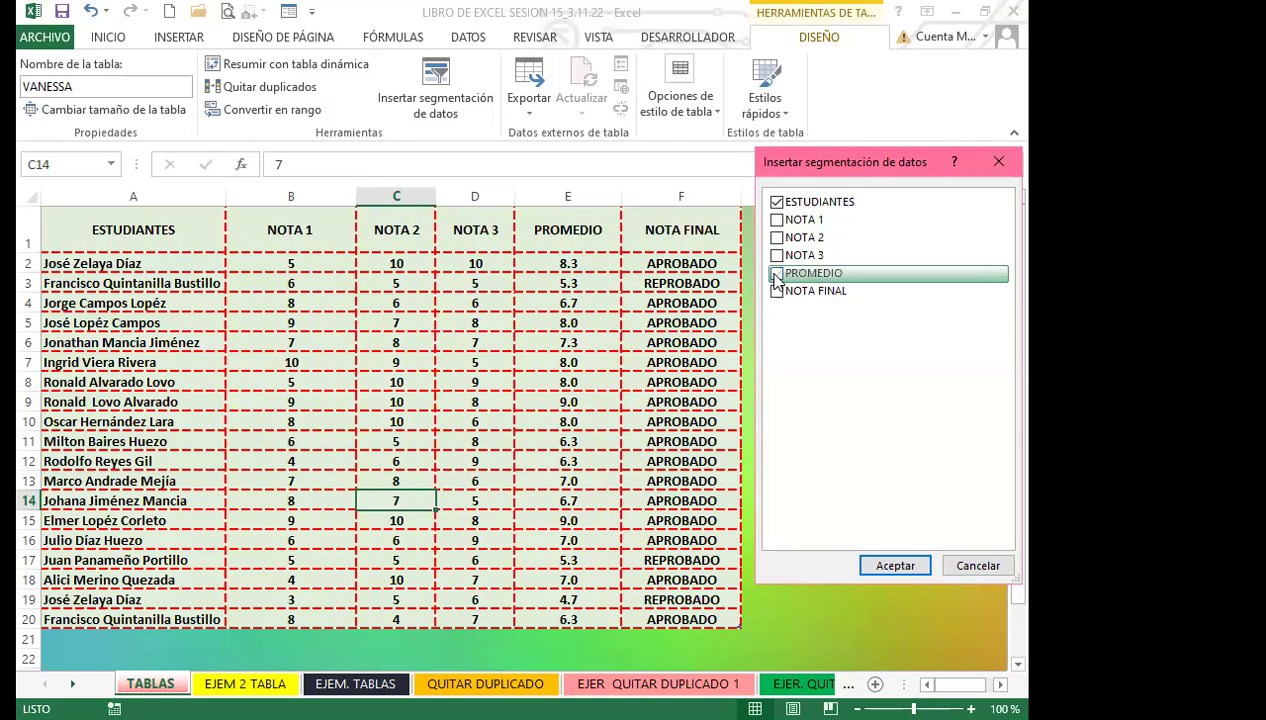
click(895, 566)
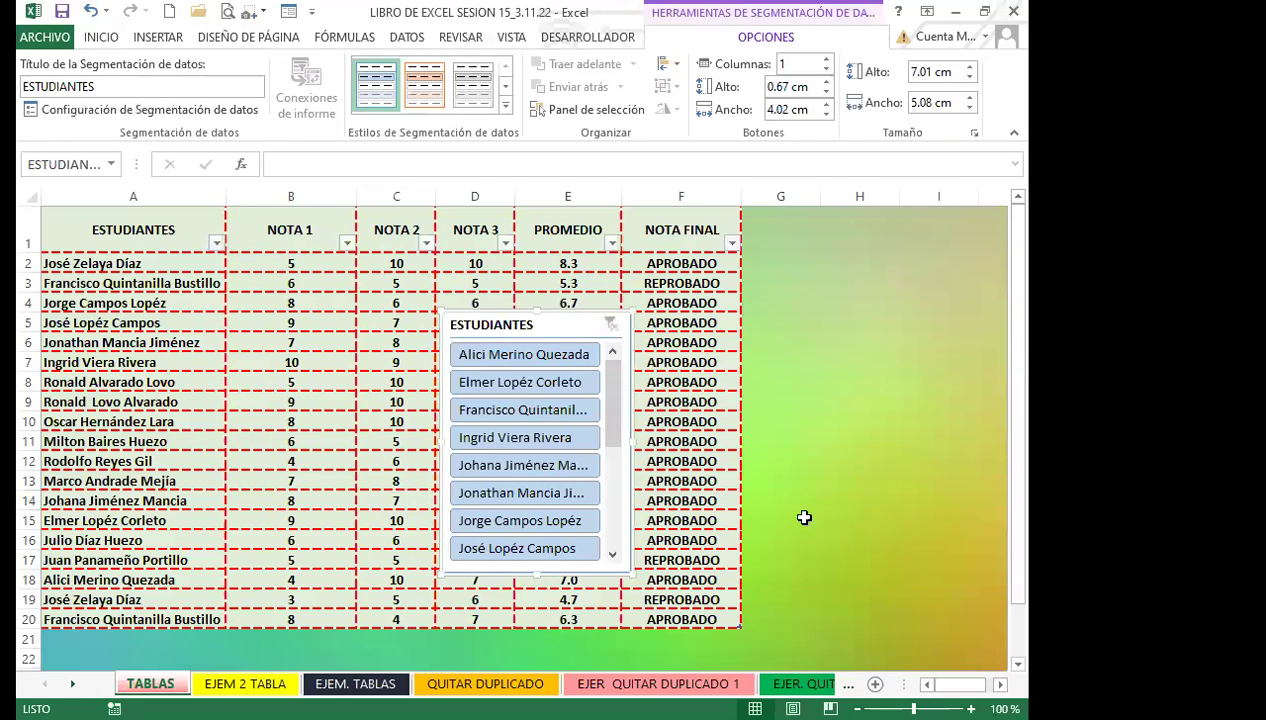
drag(560, 328, 896, 302)
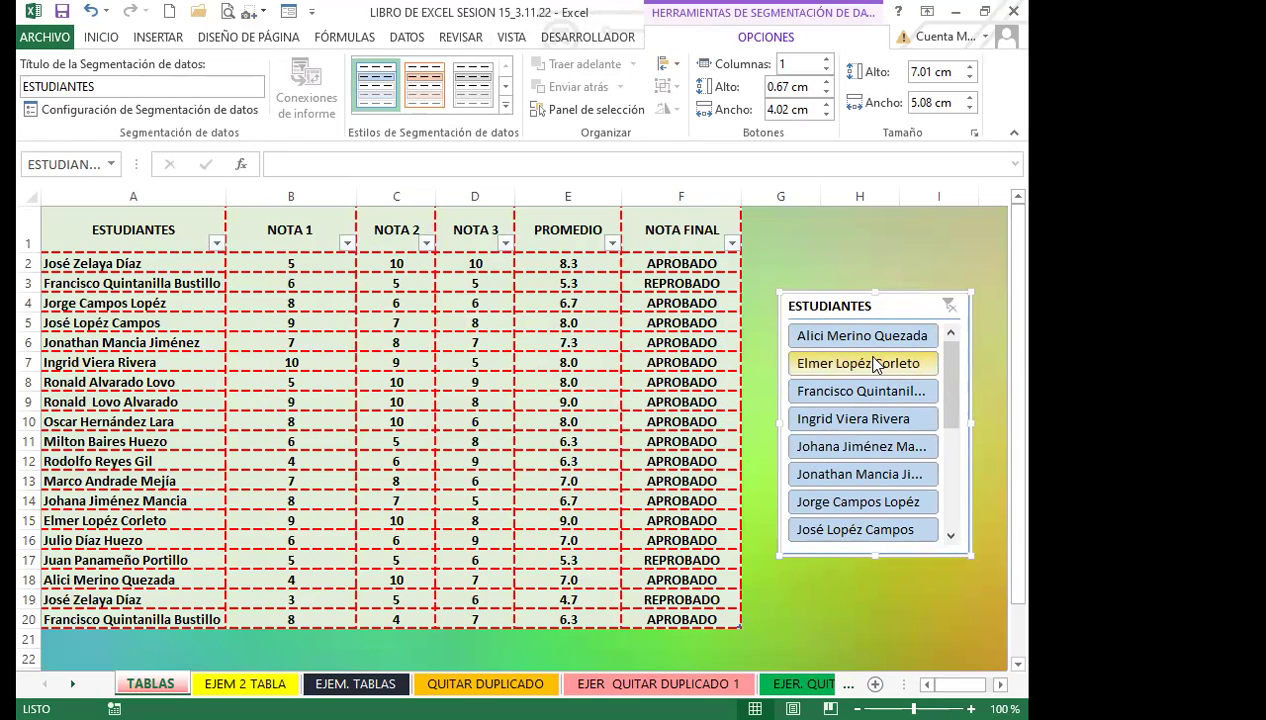
drag(893, 308, 891, 280)
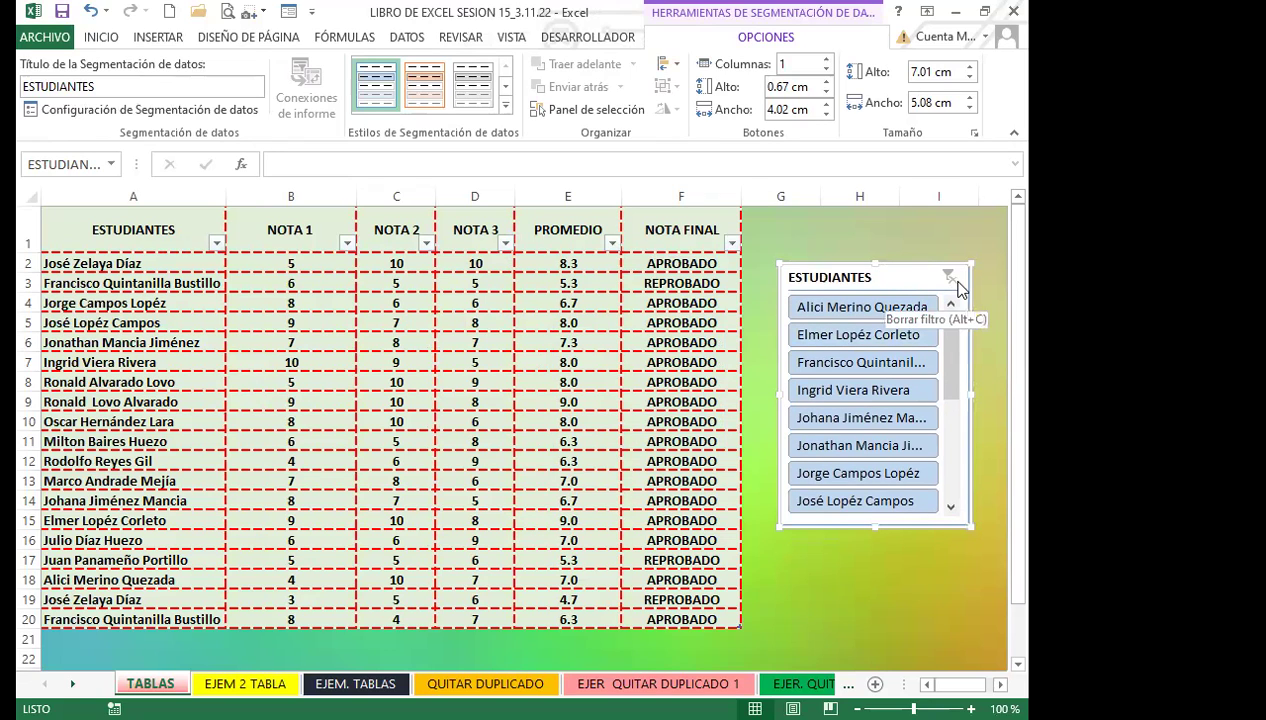
Step: Filter the grades table by the first student listed in the slicer, and switch the filter to the fourth student
click(849, 312)
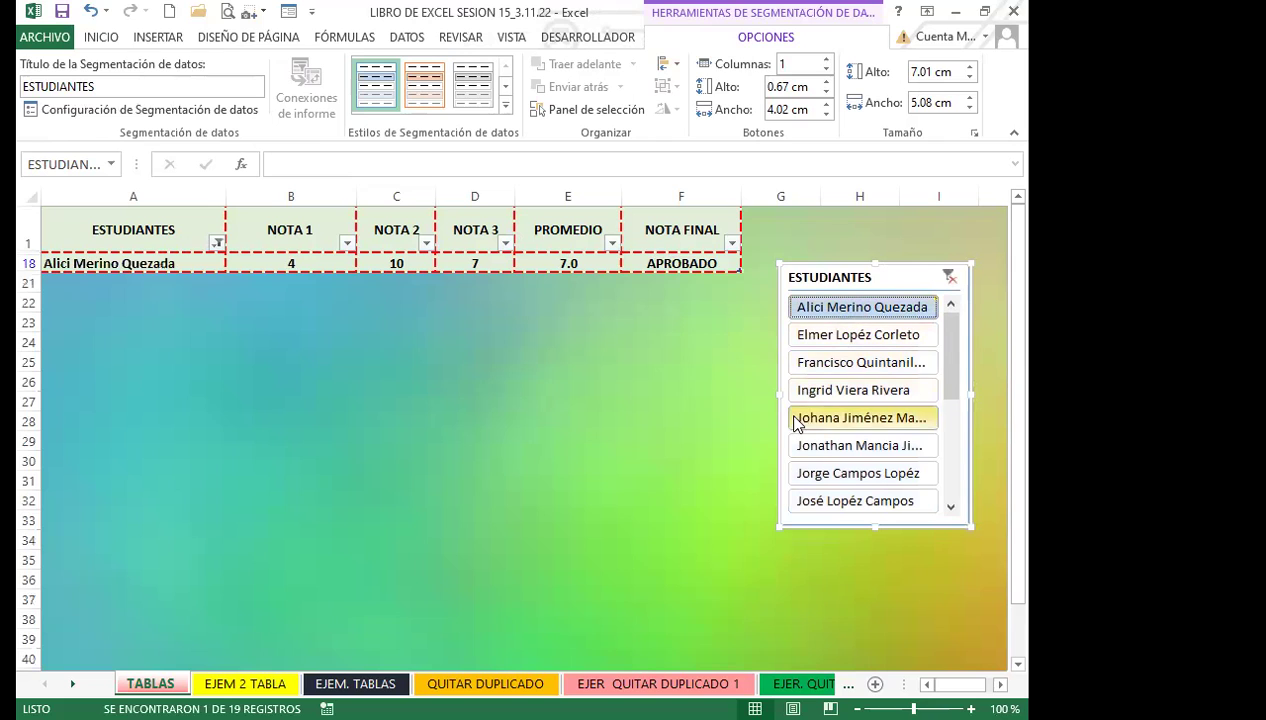
click(826, 393)
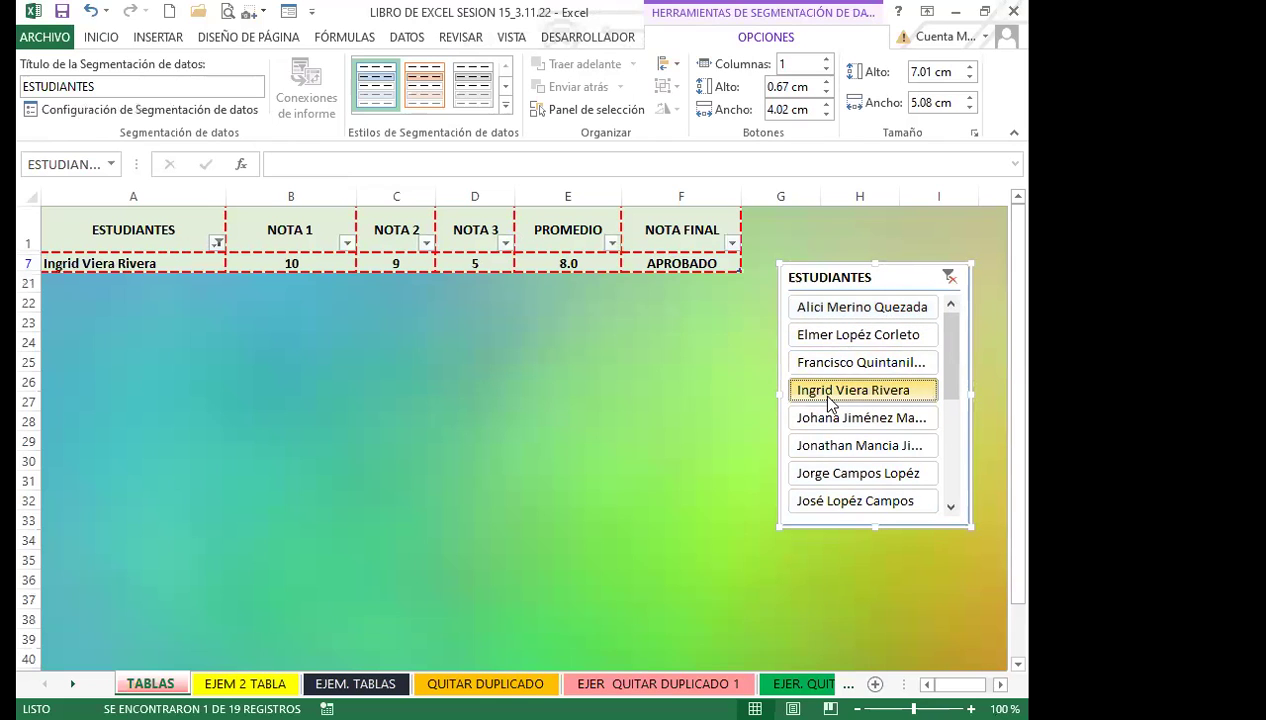
Step: Filter the grades table by the last student listed in the ESTUDIANTES slicer
drag(948, 390, 950, 512)
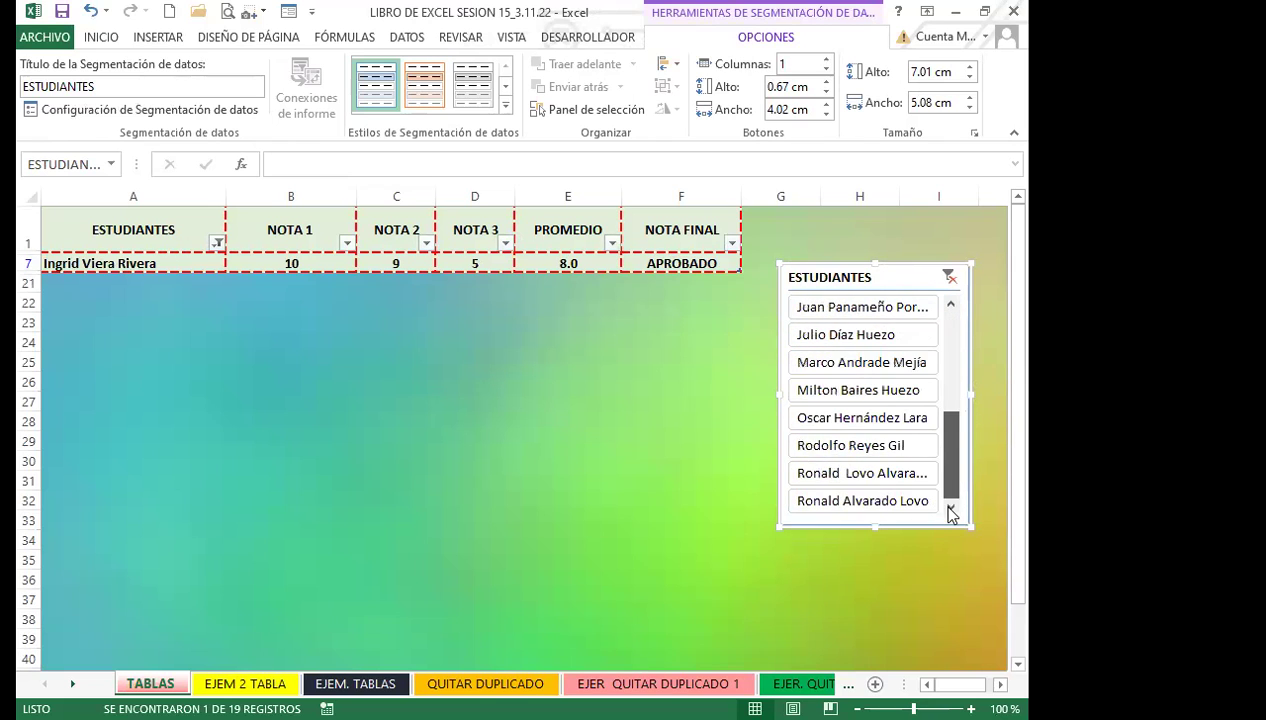
click(835, 501)
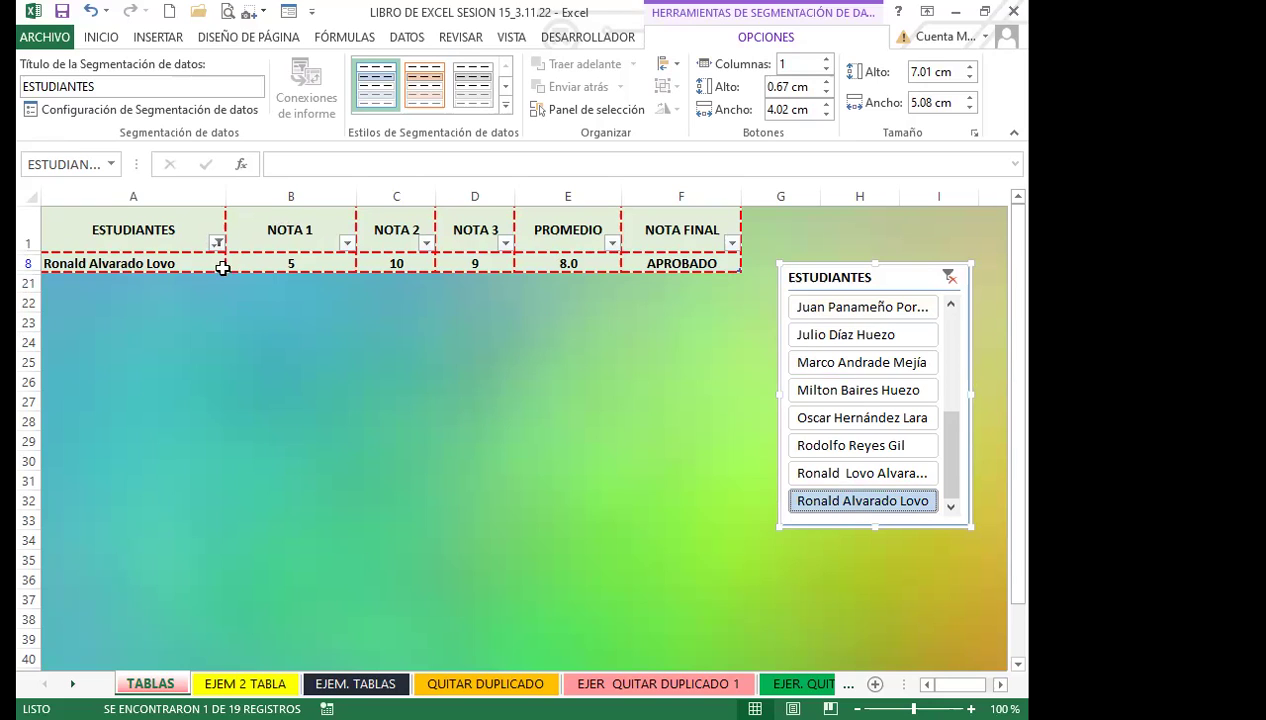
mouse_move(219, 254)
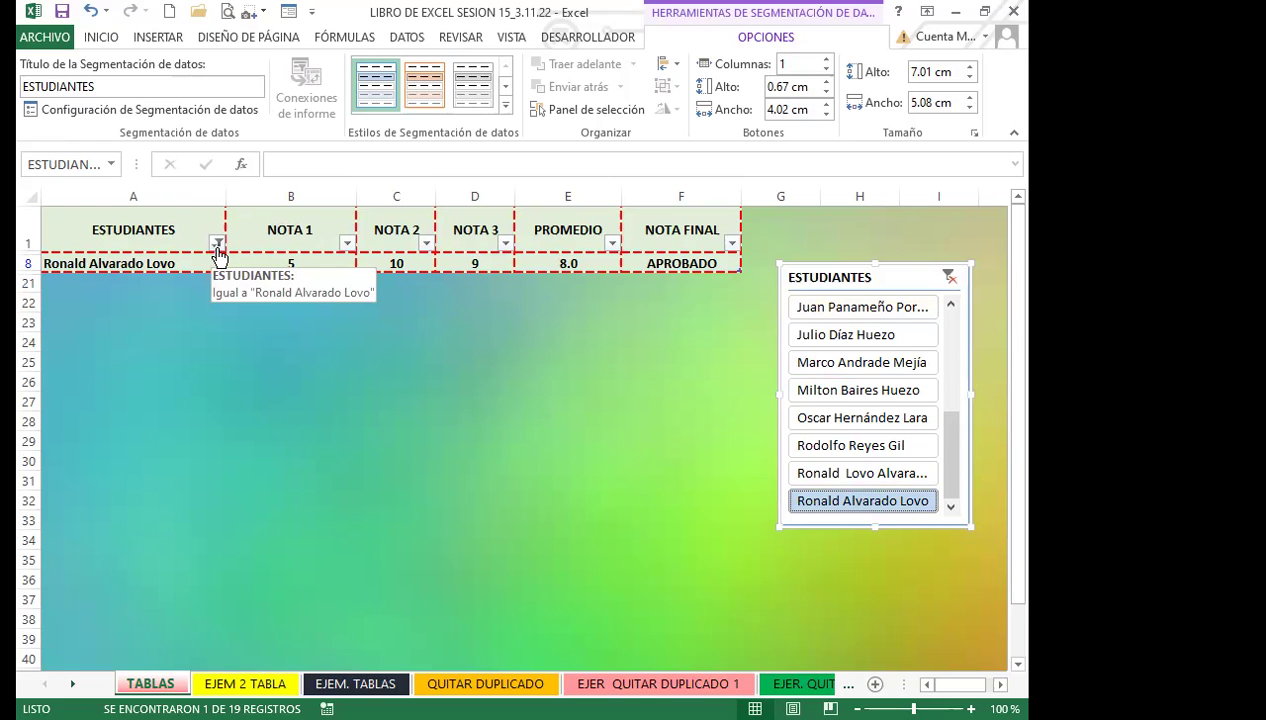
Step: Filter the table by the 10th, 12th, 13th and 14th students in the slicer together, and switch to only the second-to-last student
click(825, 308)
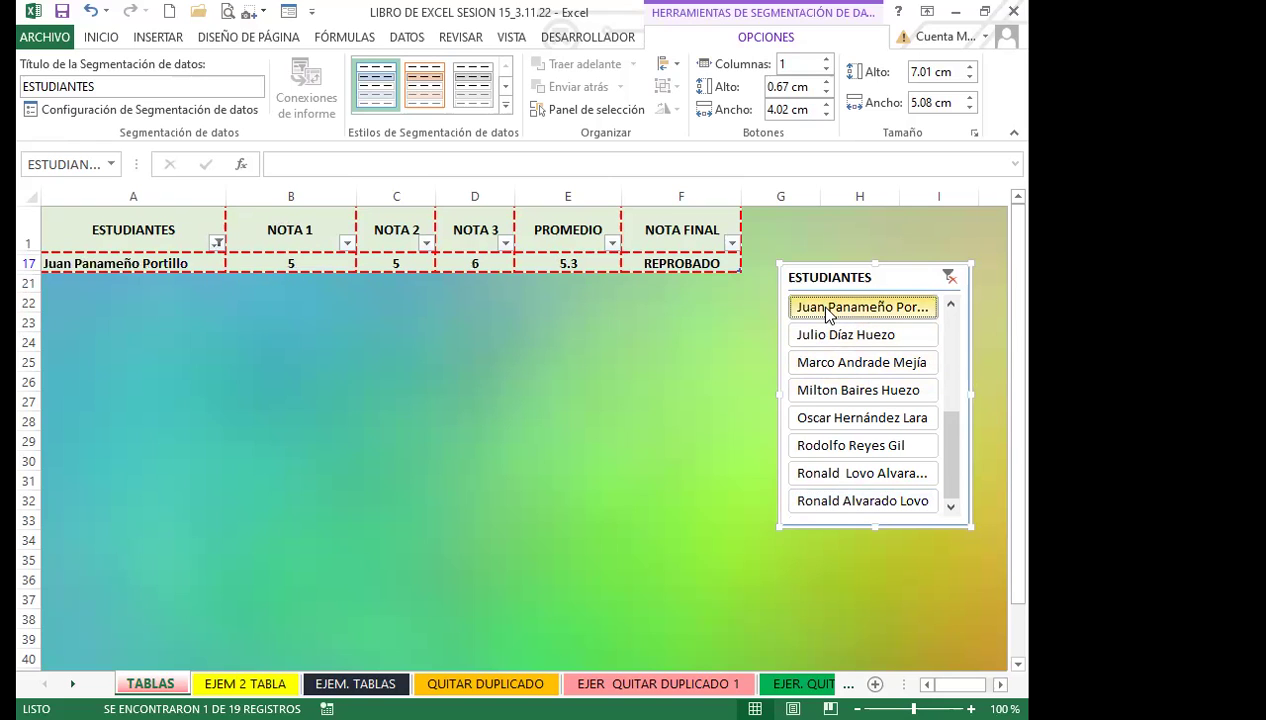
ctrl+click(836, 363)
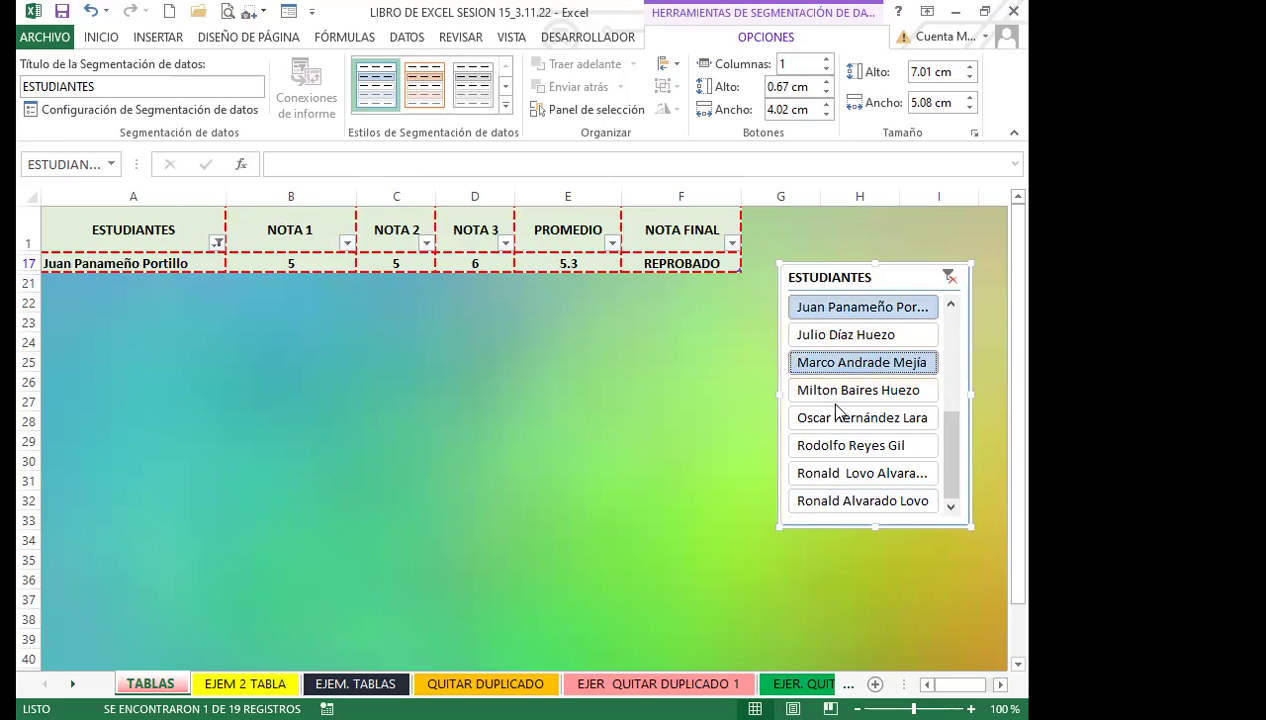
ctrl+click(836, 390)
ctrl+click(836, 418)
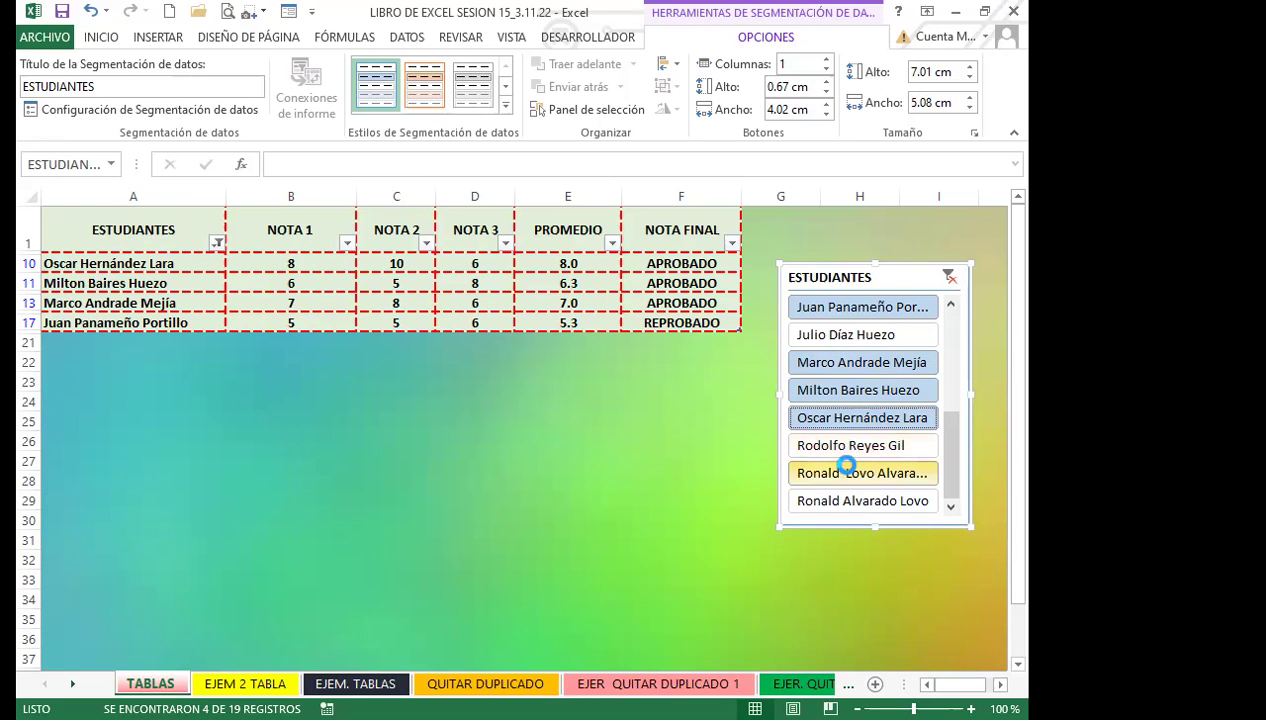
click(840, 473)
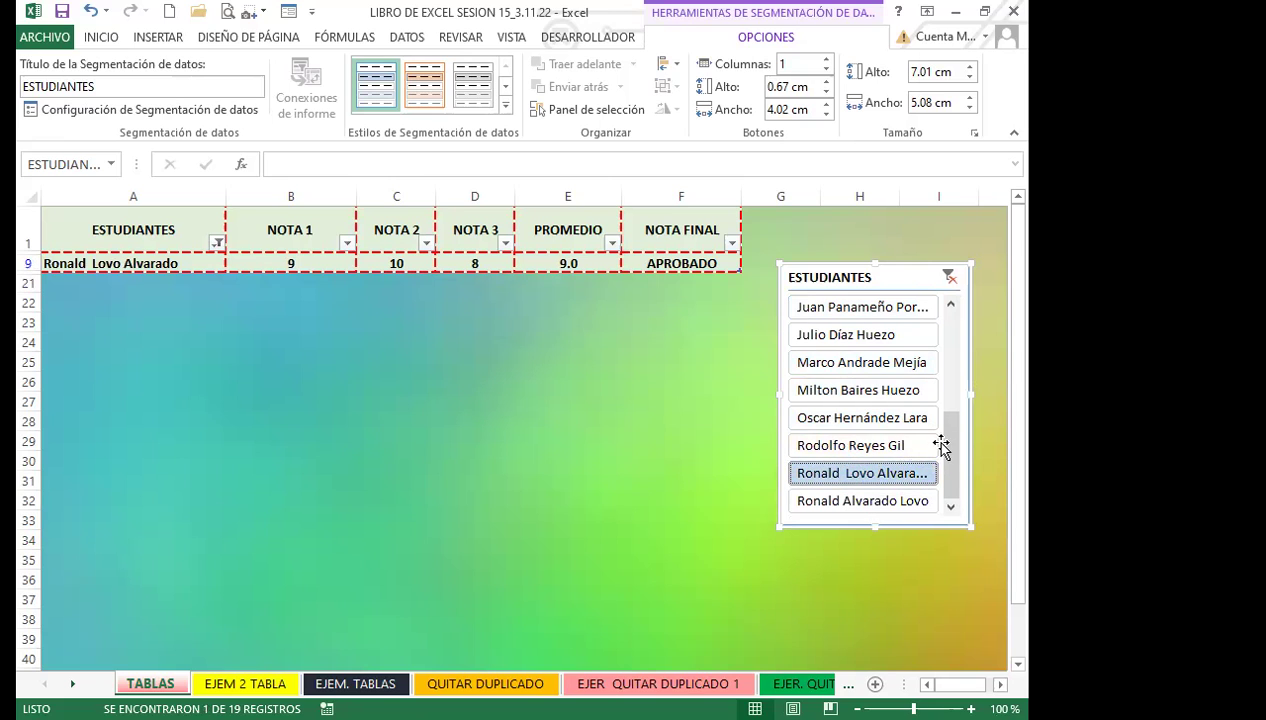
Step: Filter the grades table by the first, third, fourth, fifth and sixth students in the slicer at once
drag(944, 435, 951, 349)
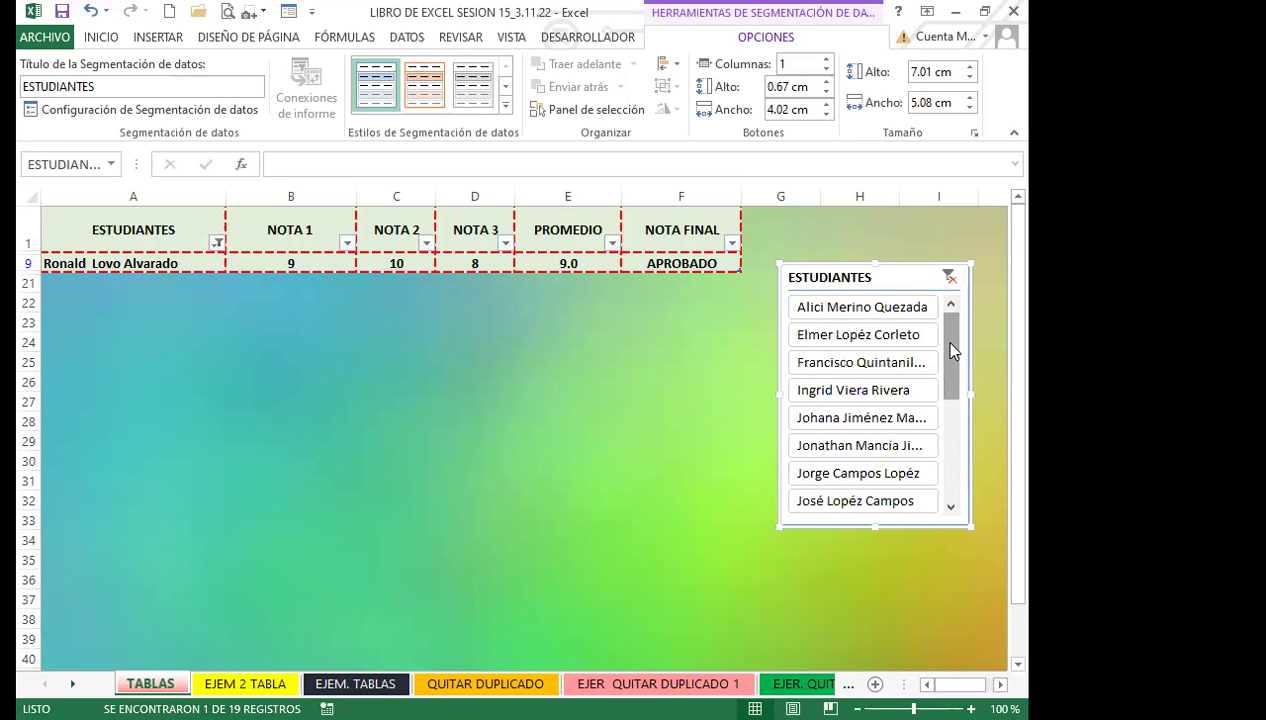
click(864, 310)
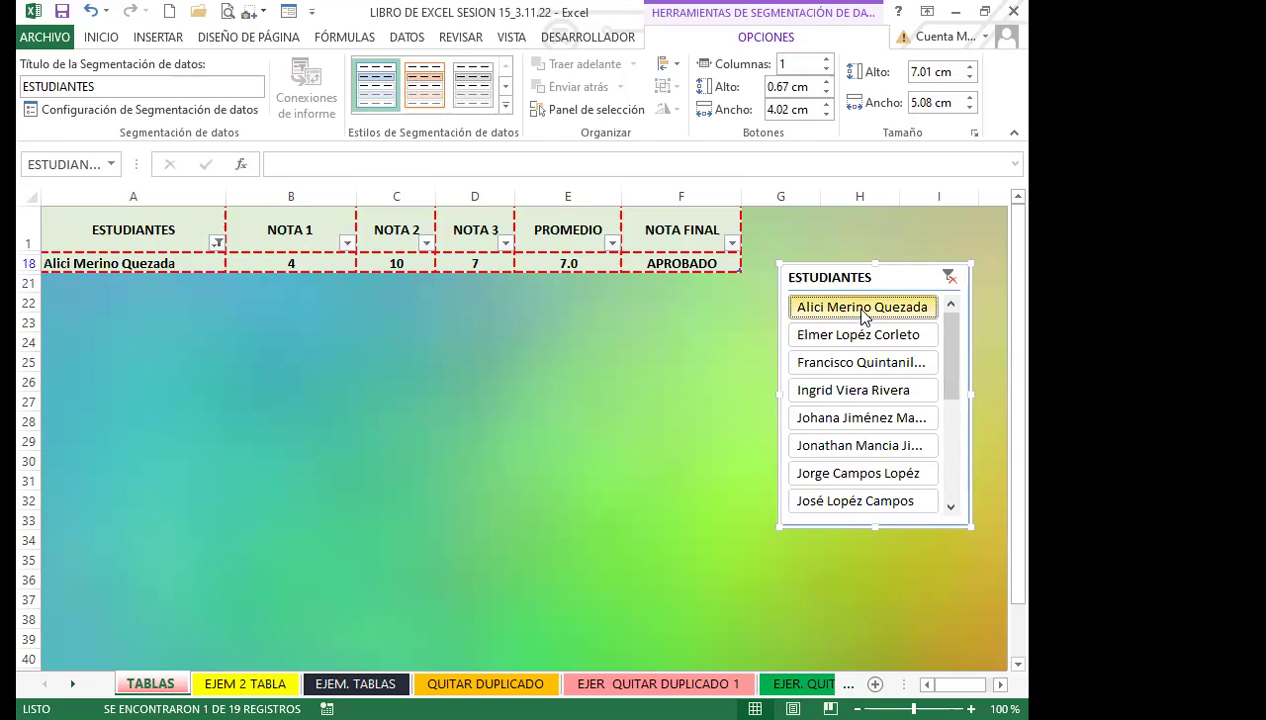
ctrl+click(850, 363)
ctrl+click(848, 391)
ctrl+click(828, 420)
ctrl+click(822, 444)
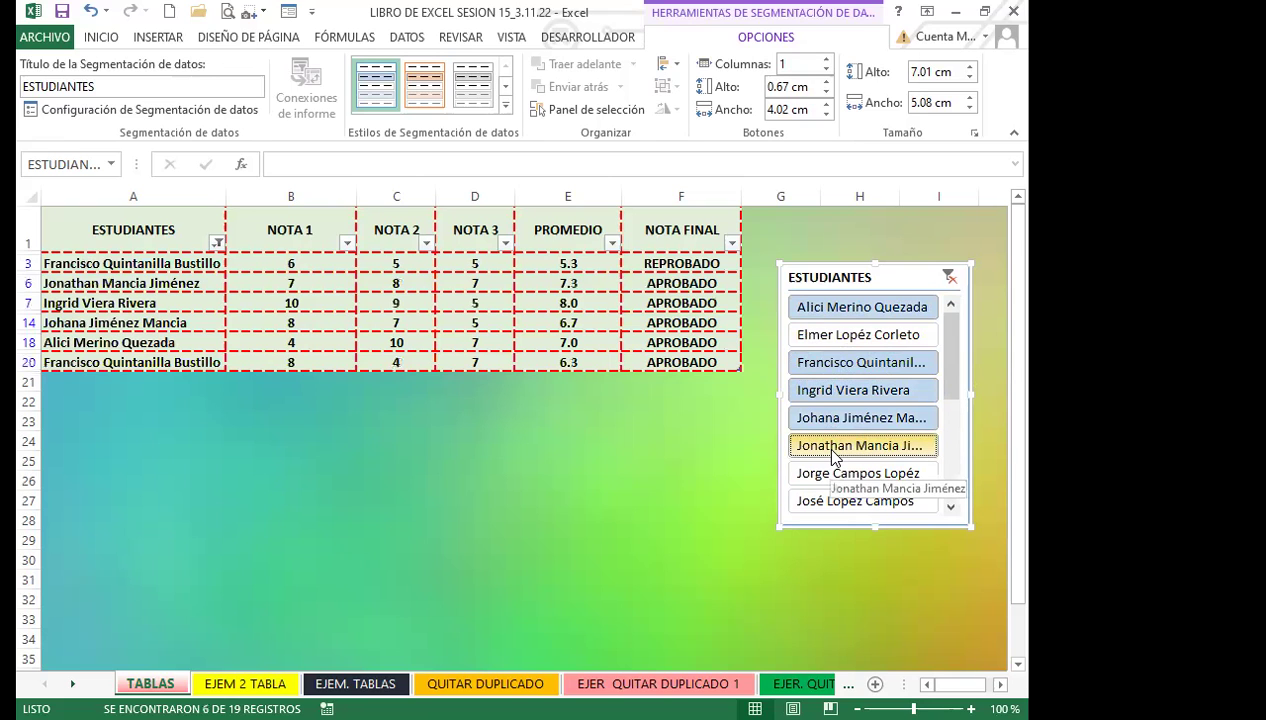
Step: Add the ninth, tenth and eleventh students in the slicer to the current multiple selection
drag(949, 380, 951, 444)
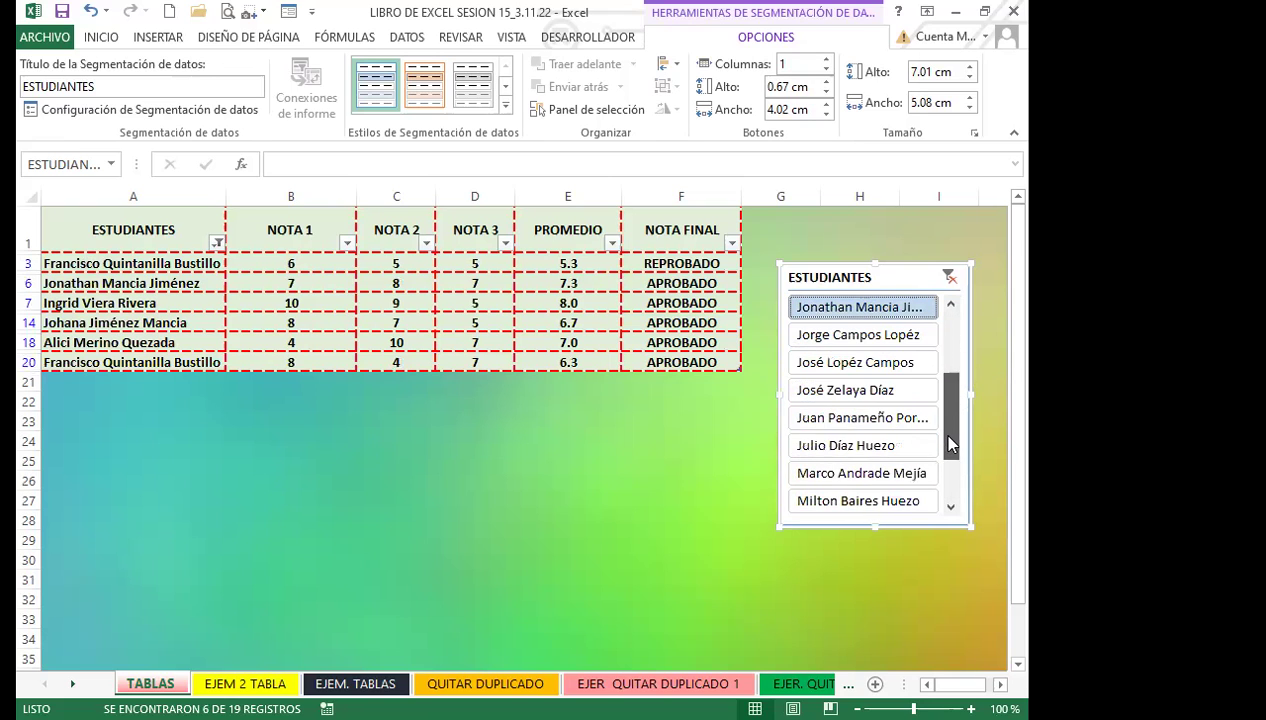
ctrl+click(836, 391)
ctrl+click(838, 418)
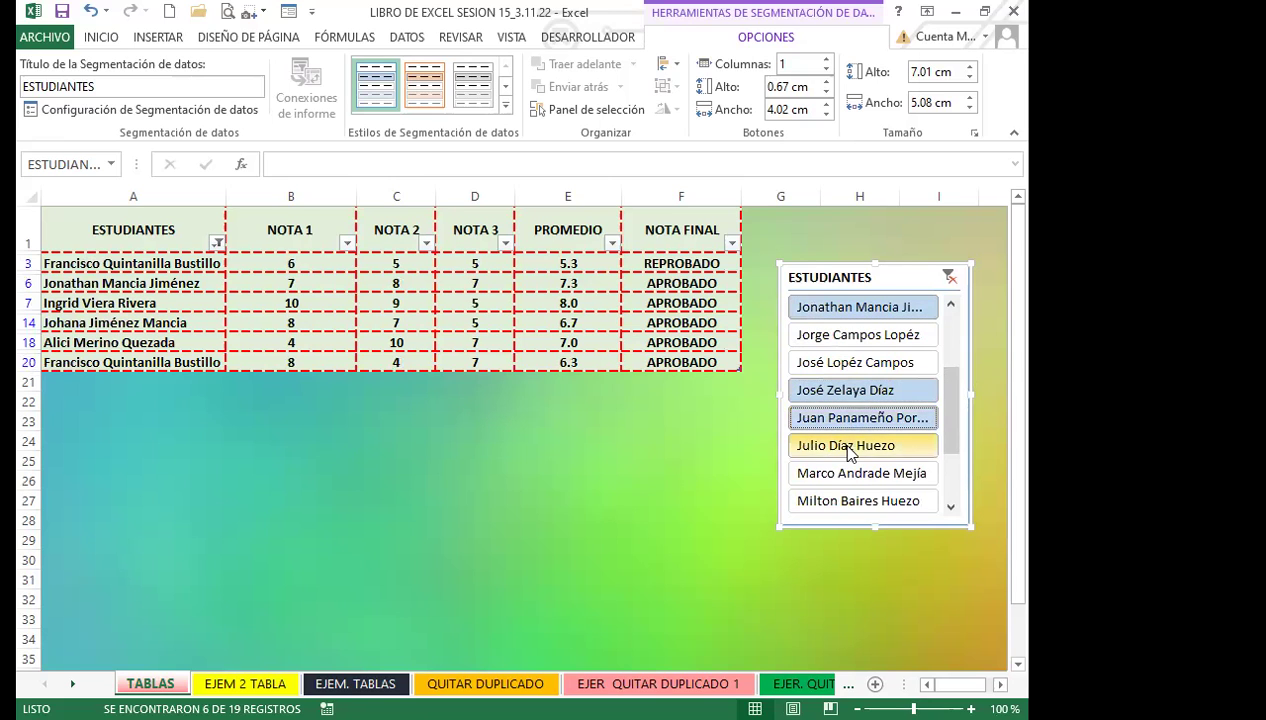
ctrl+click(846, 448)
drag(953, 440, 962, 503)
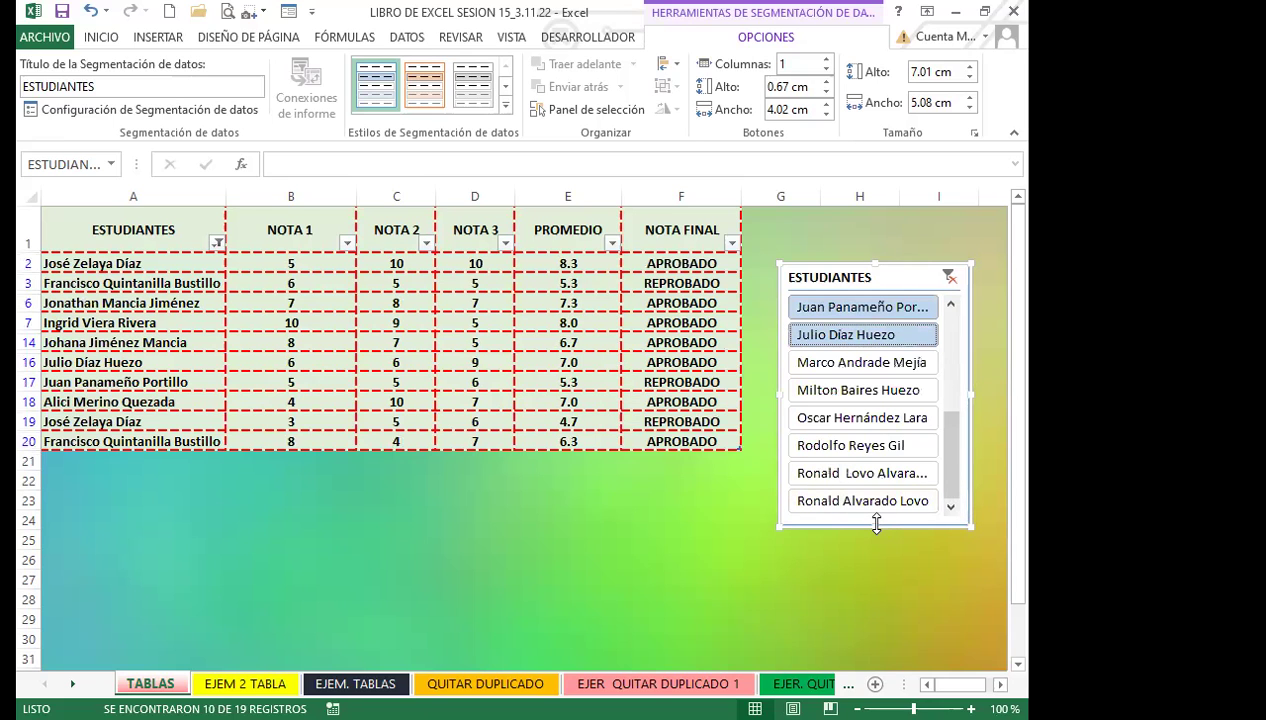
Step: Move the slicer up against the NOTA FINAL column and lengthen it to about 13.84 cm so all students fit
drag(879, 526, 884, 655)
drag(893, 274, 627, 107)
drag(880, 280, 853, 228)
drag(755, 220, 588, 70)
drag(755, 222, 577, 203)
drag(765, 250, 777, 220)
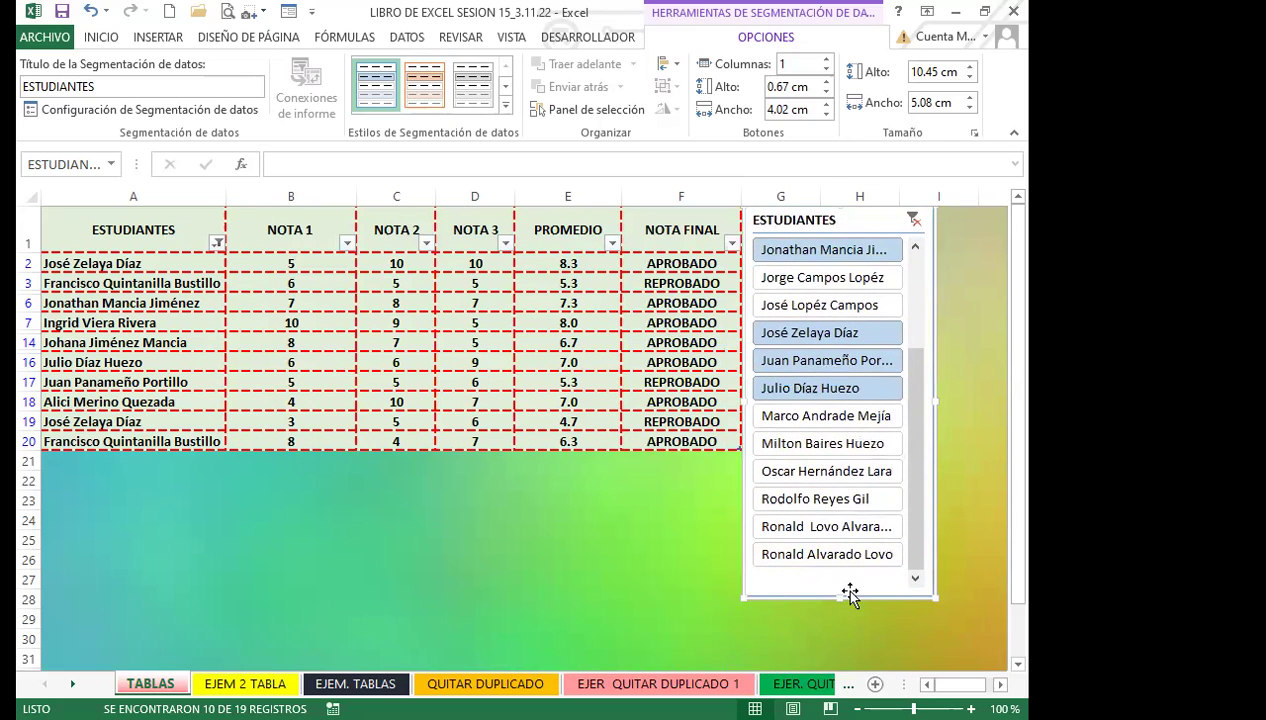
drag(849, 595, 874, 681)
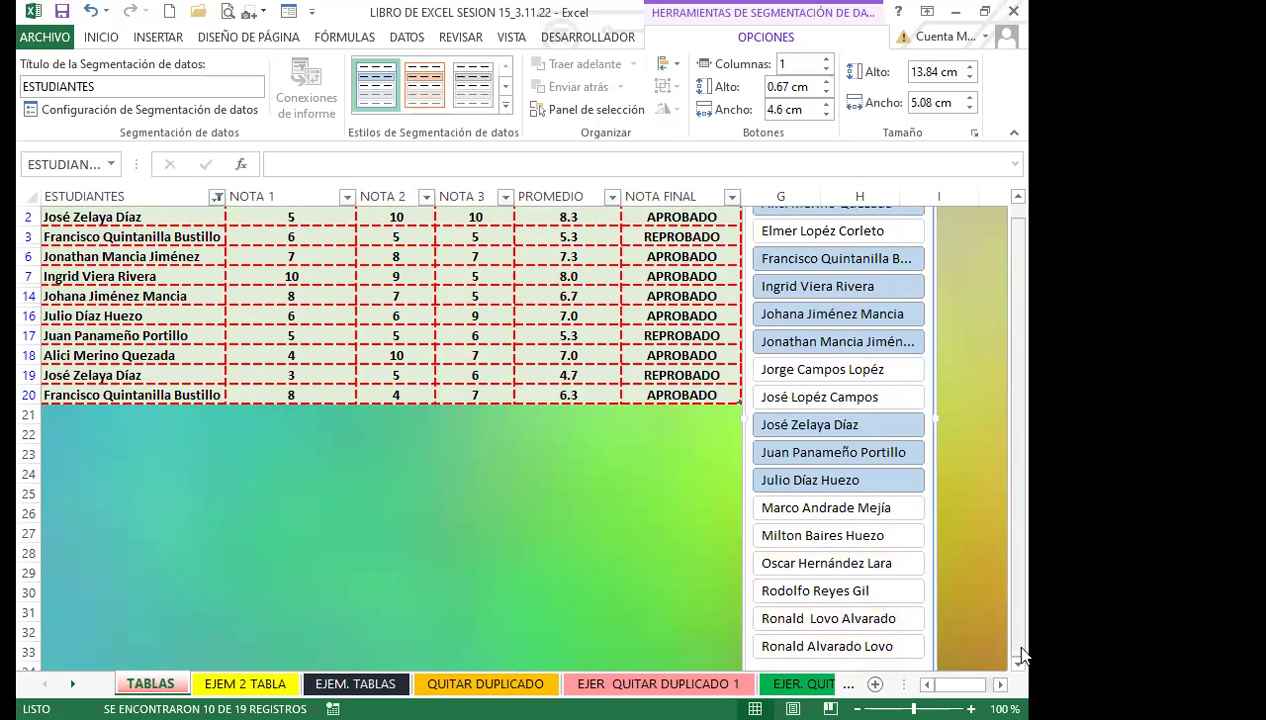
Step: Shorten the slicer to about 6.32 cm high and move it slightly down and away from the NOTA FINAL column
scroll(1018, 664, down, 1)
drag(841, 620, 843, 340)
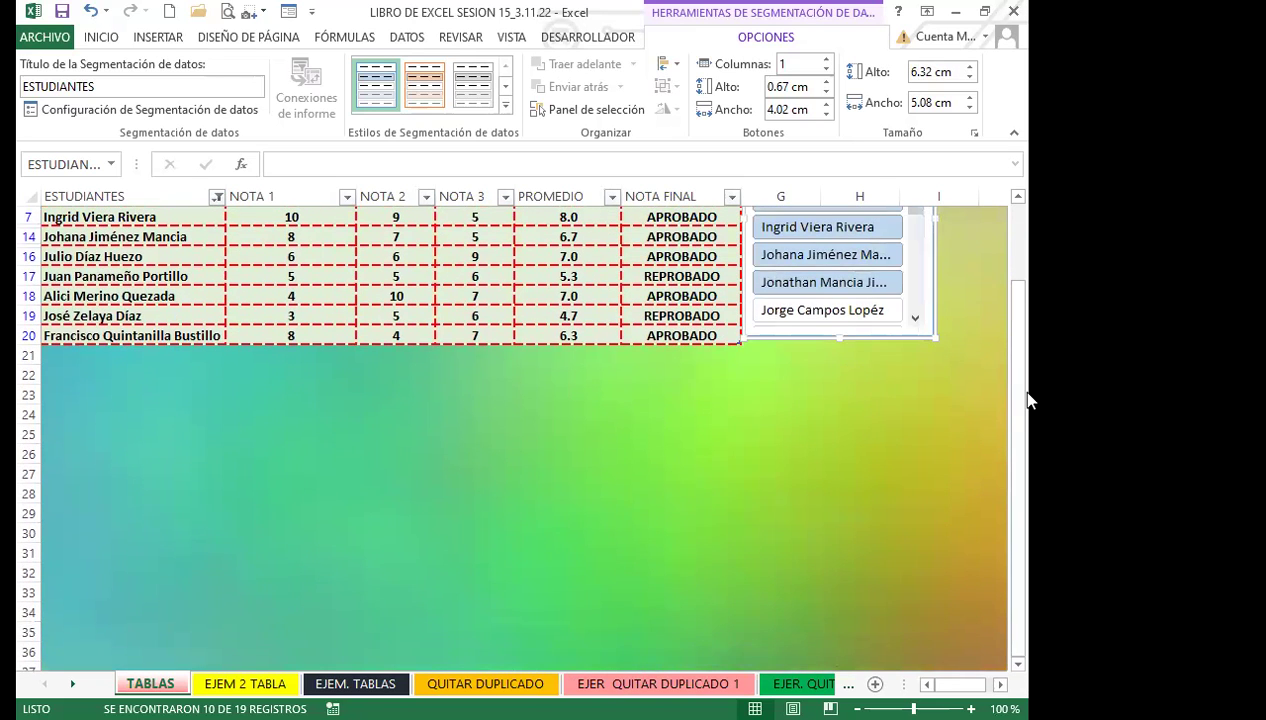
scroll(1018, 398, up, 2)
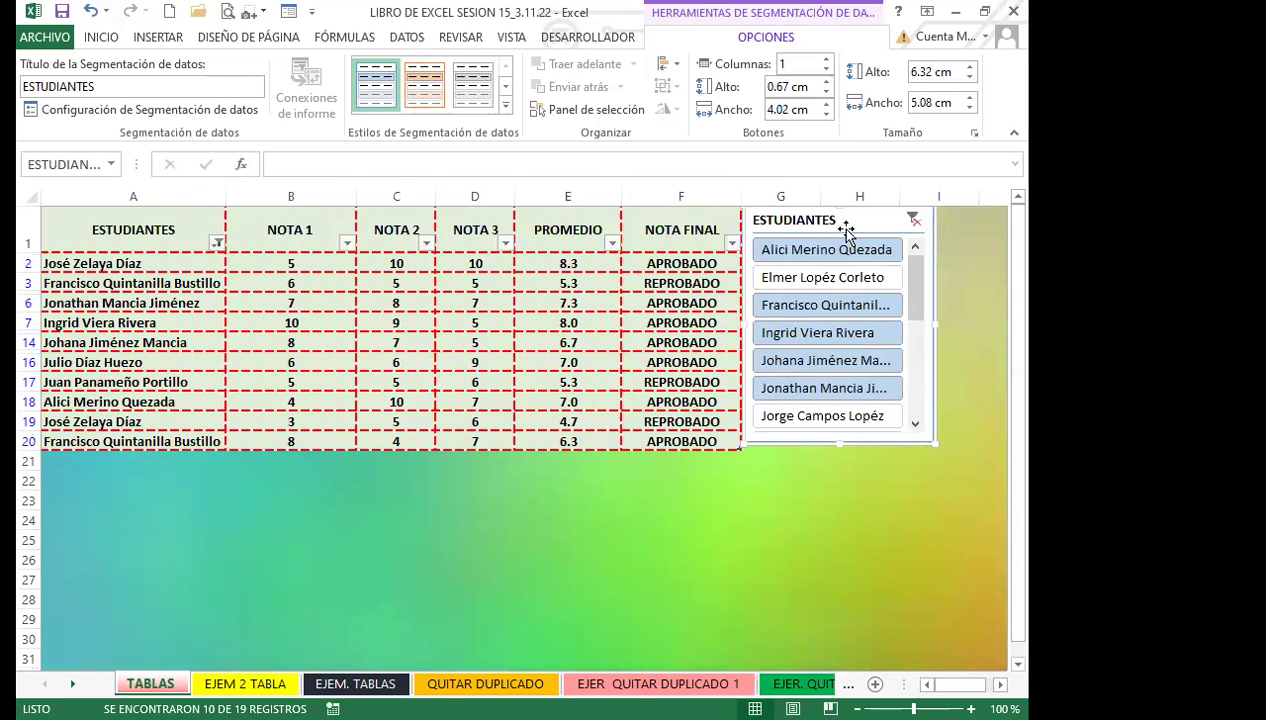
drag(846, 230, 873, 303)
mouse_move(940, 368)
mouse_down()
mouse_move(945, 492)
mouse_move(947, 368)
mouse_up()
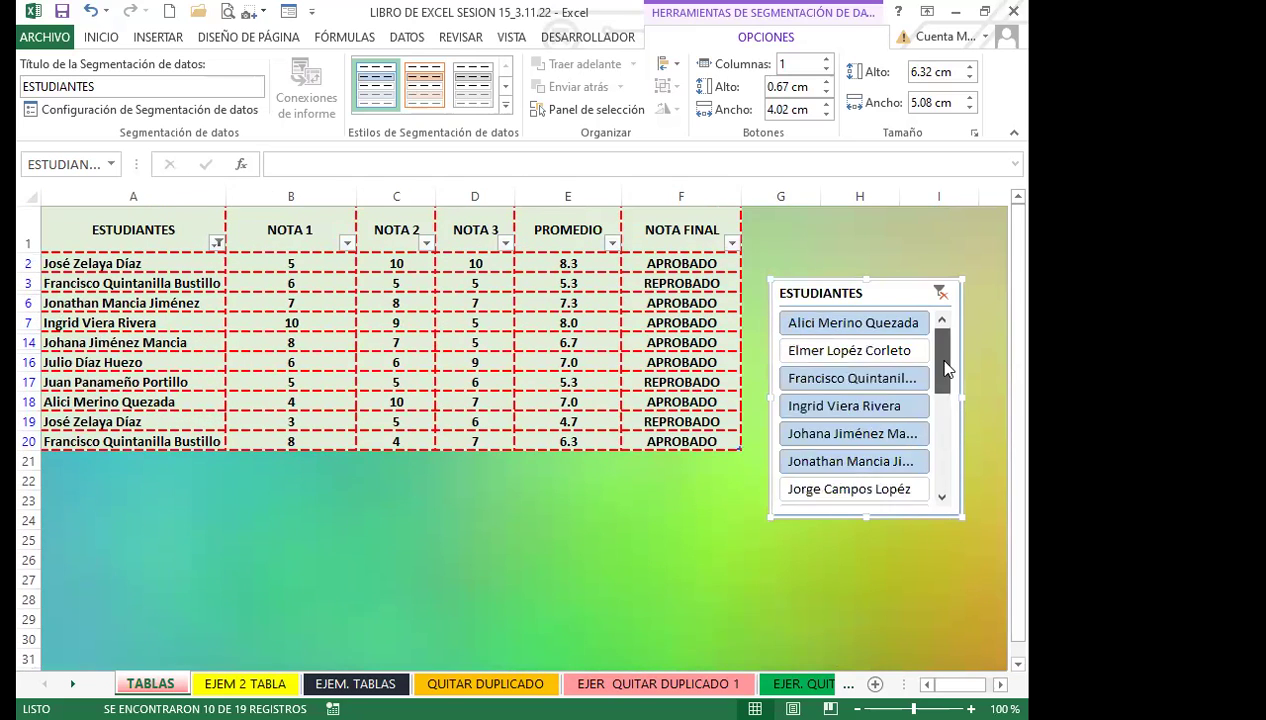
Step: Filter the table by one student at a time: the third in the slicer, and the 15th, 16th and 14th
click(851, 379)
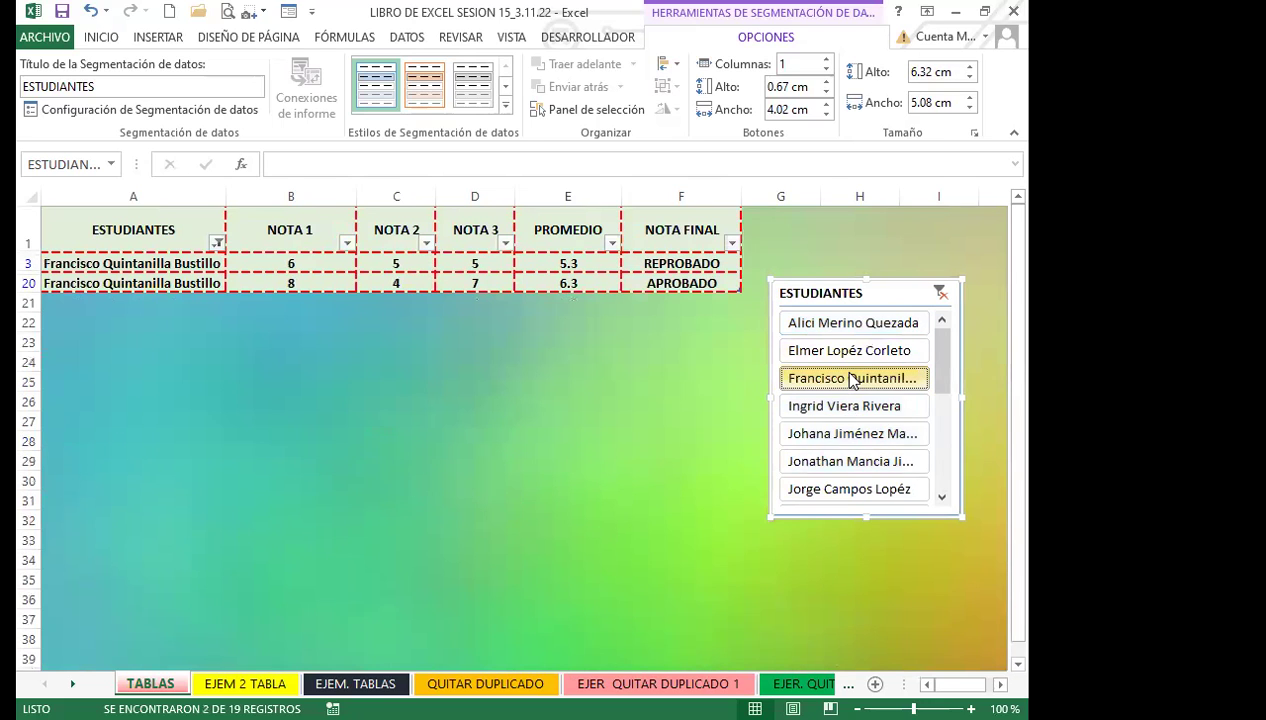
drag(951, 360, 905, 480)
click(851, 435)
click(843, 460)
click(840, 407)
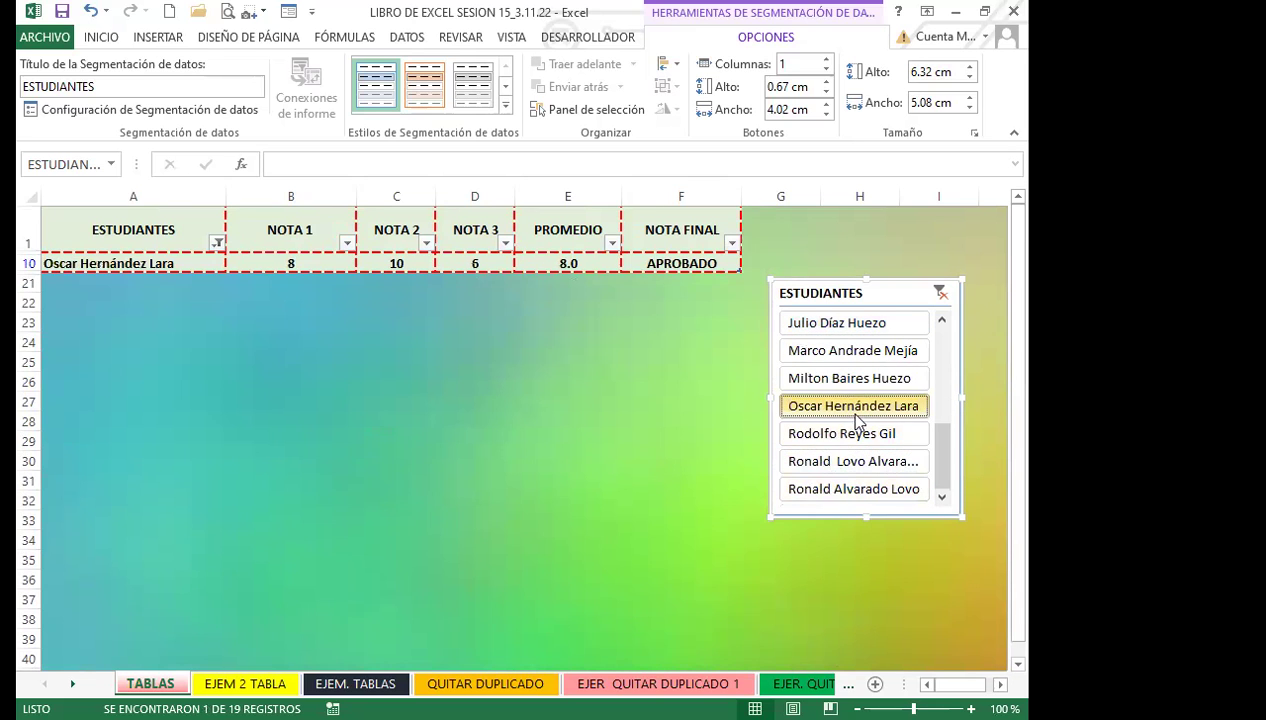
Step: Filter the table in turn by the first, third, fourth and fifth students listed in the slicer
drag(948, 443, 946, 348)
click(828, 325)
click(836, 380)
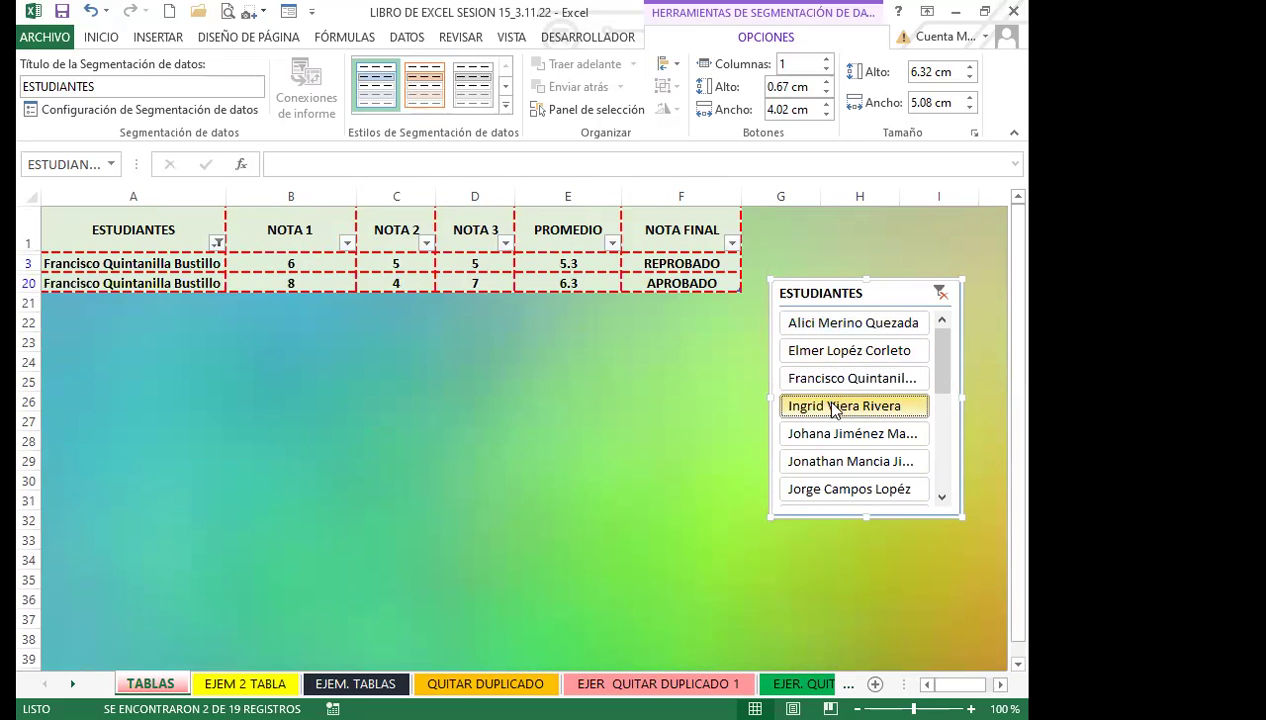
click(834, 406)
click(834, 435)
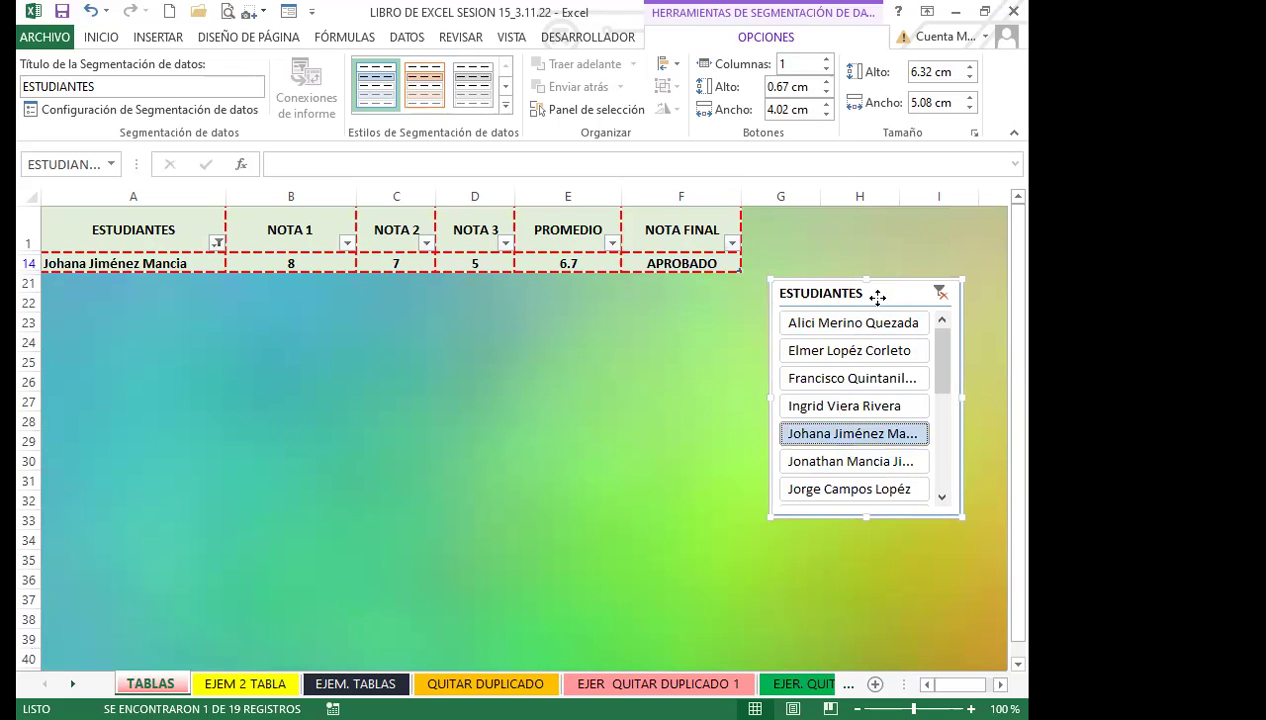
Step: Try the dark orange and dark yellow styles on the ESTUDIANTES slicer, and switch it to the dark green style
click(288, 232)
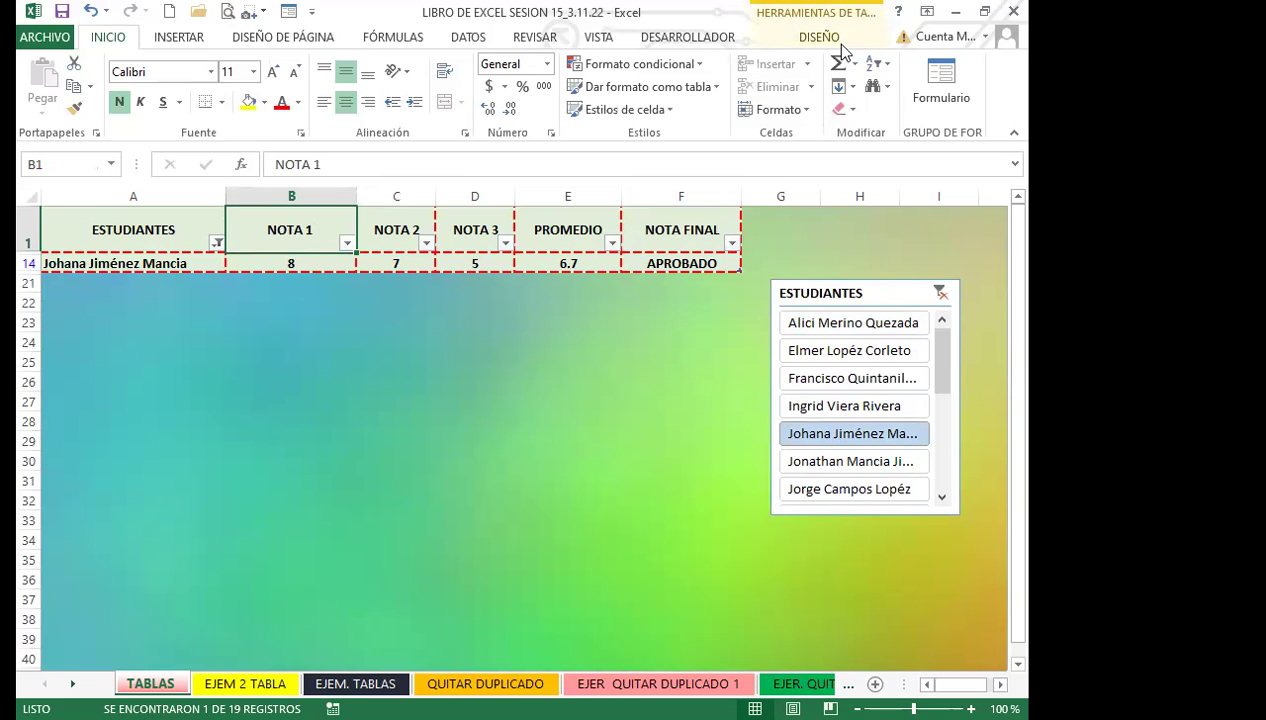
click(884, 298)
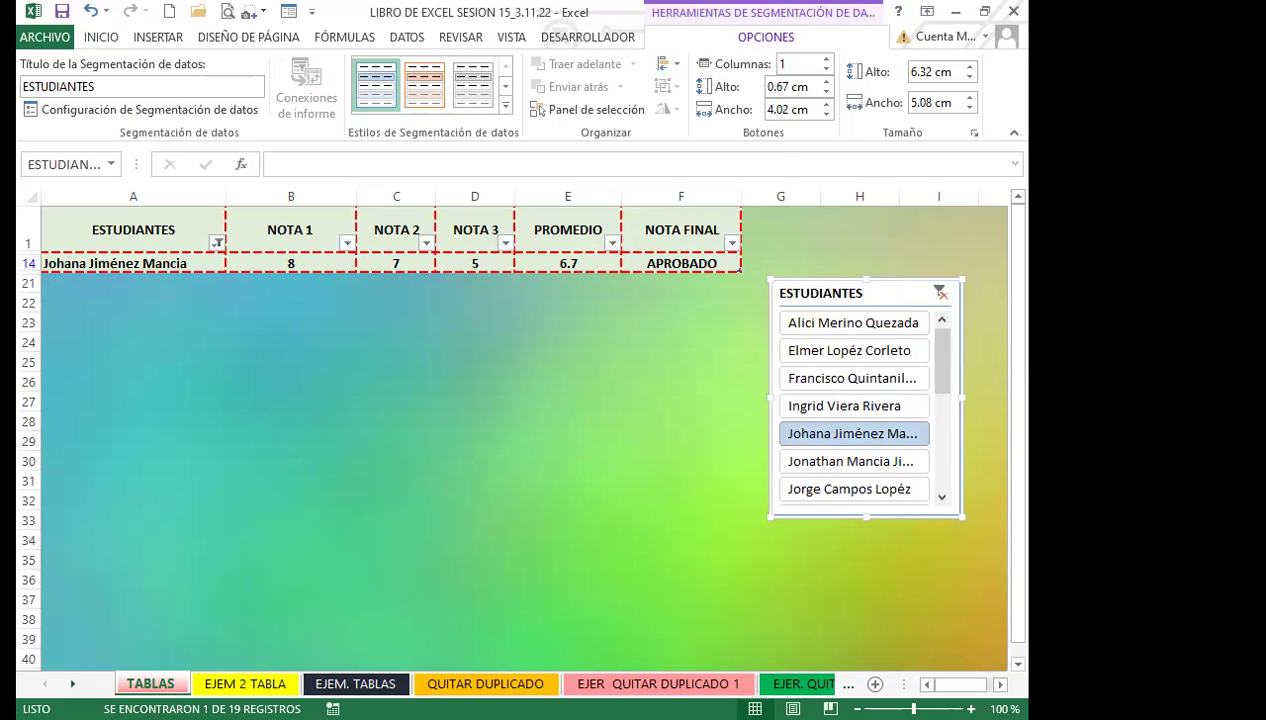
click(78, 86)
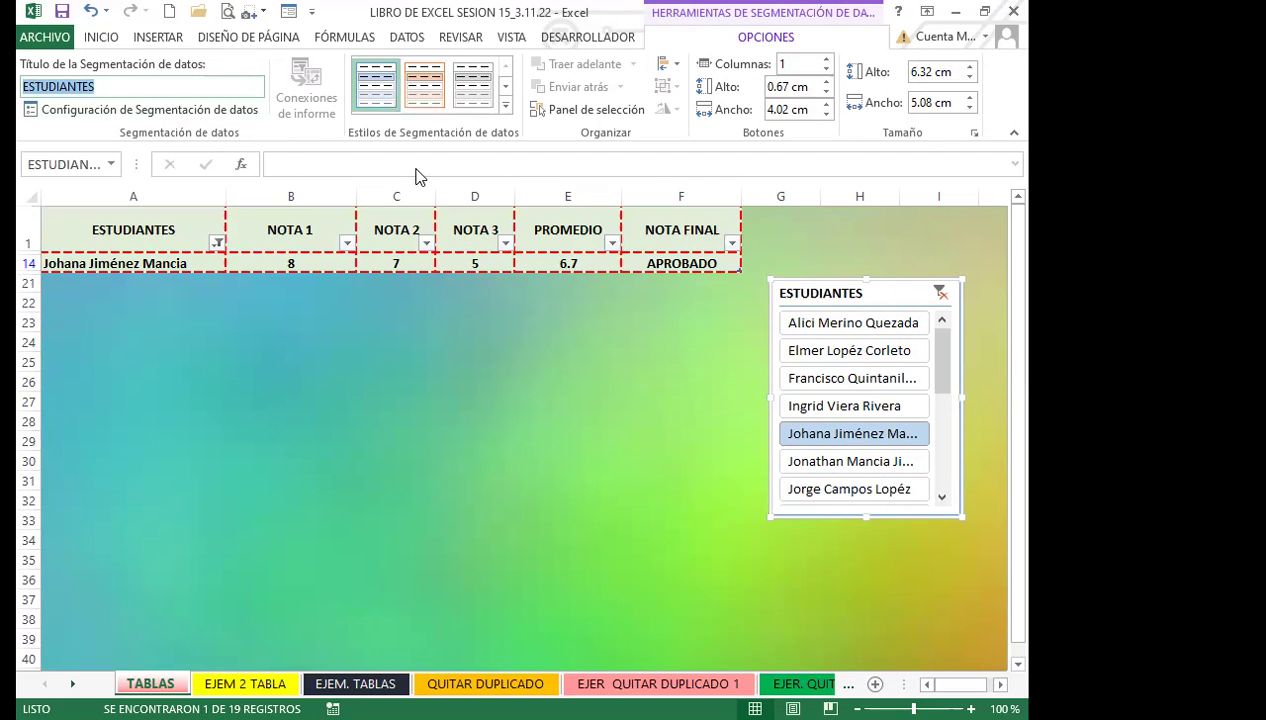
click(507, 107)
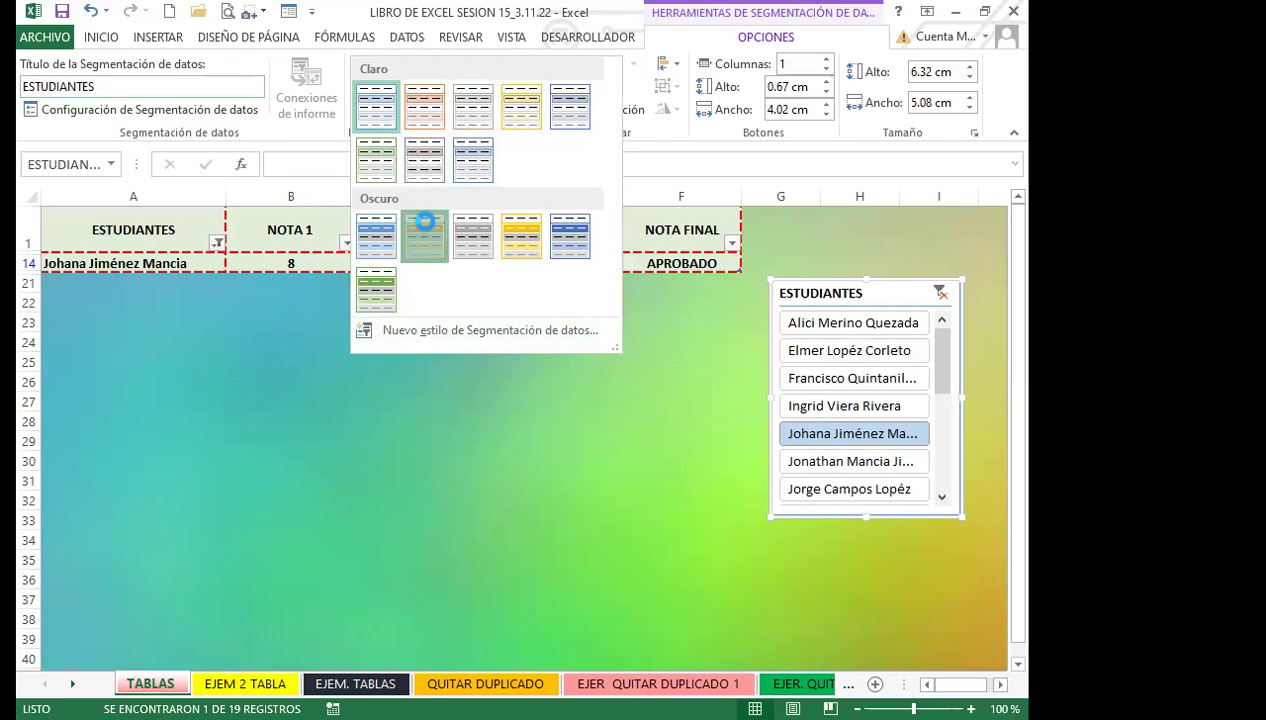
click(424, 224)
click(474, 88)
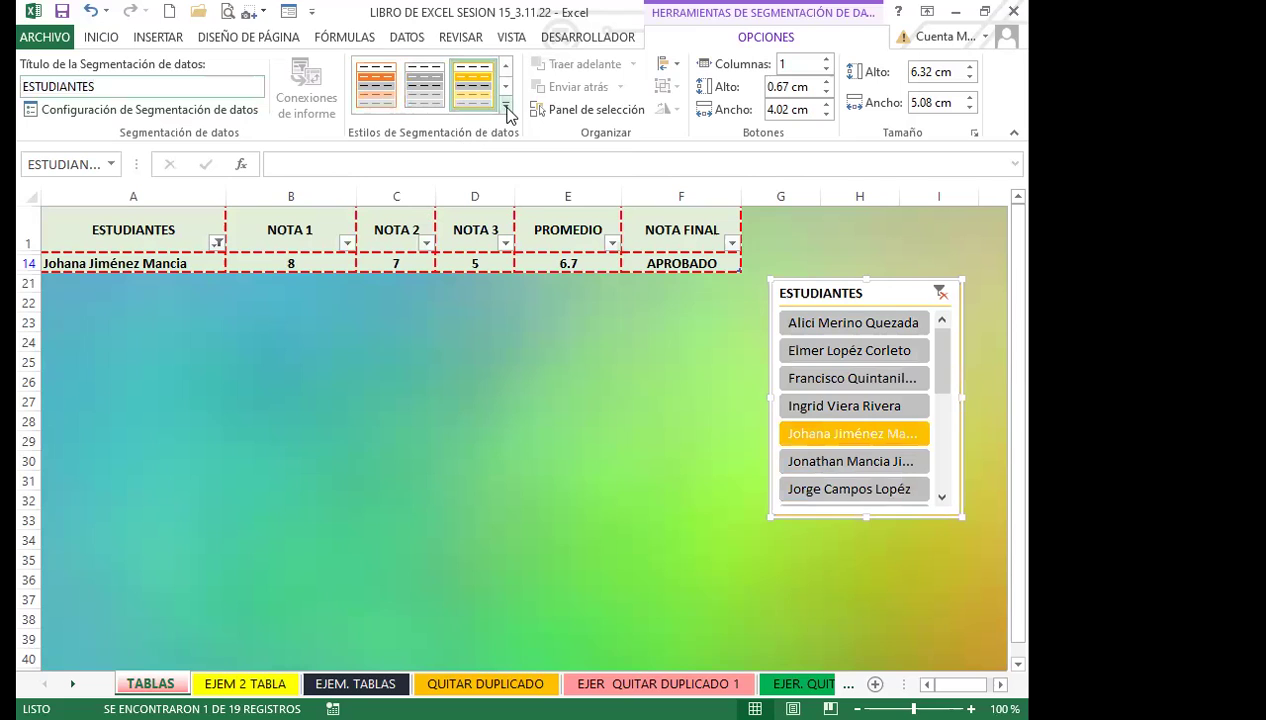
click(507, 108)
click(385, 289)
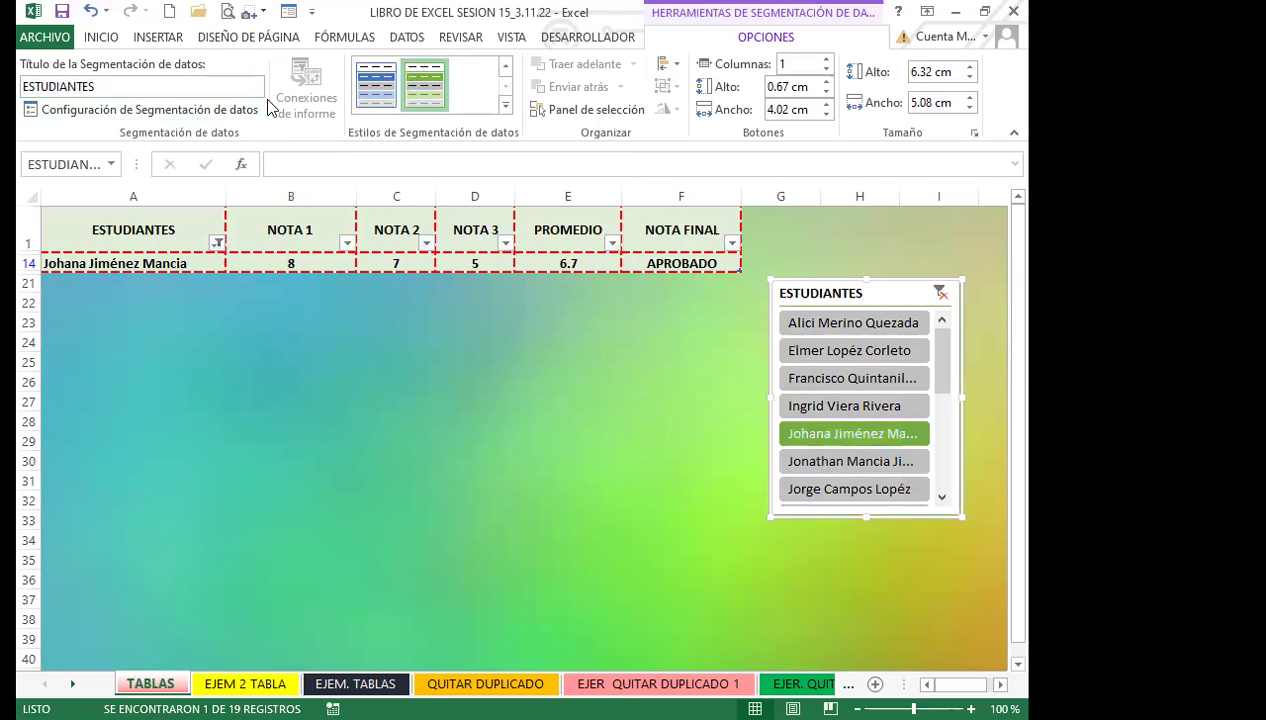
Step: View the settings for creating a new slicer style, leaving without creating one
click(507, 108)
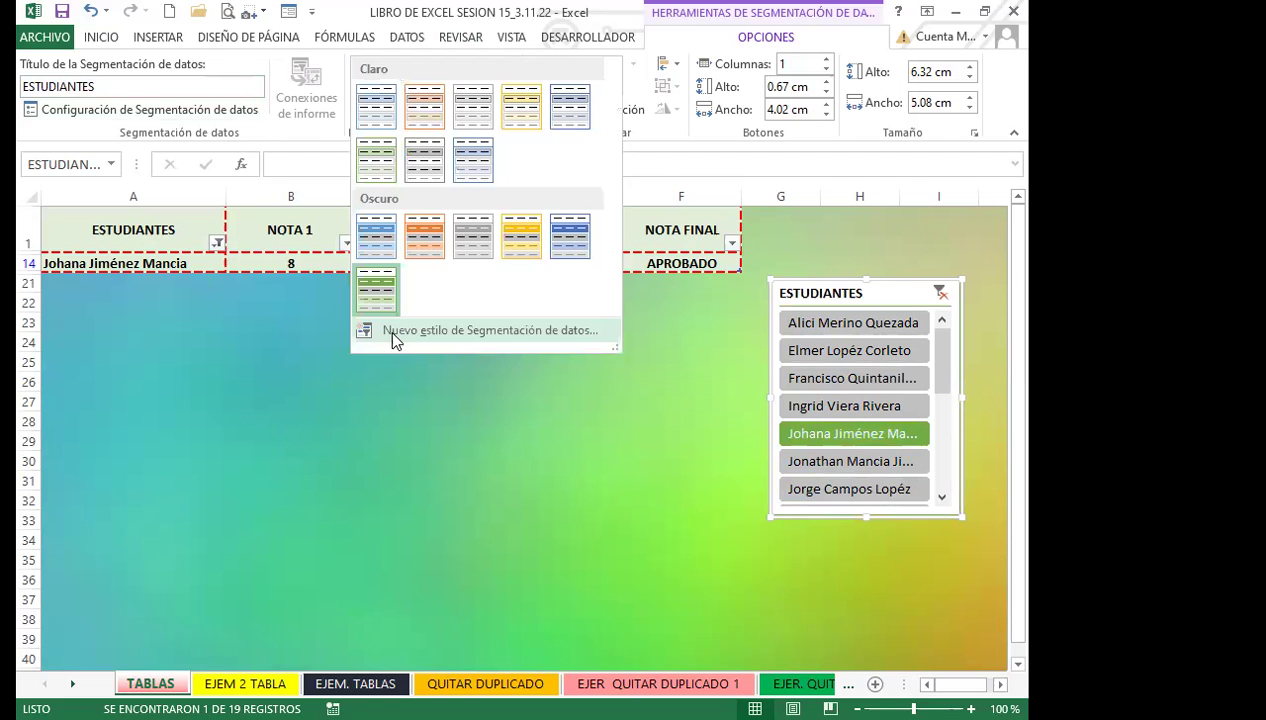
click(450, 330)
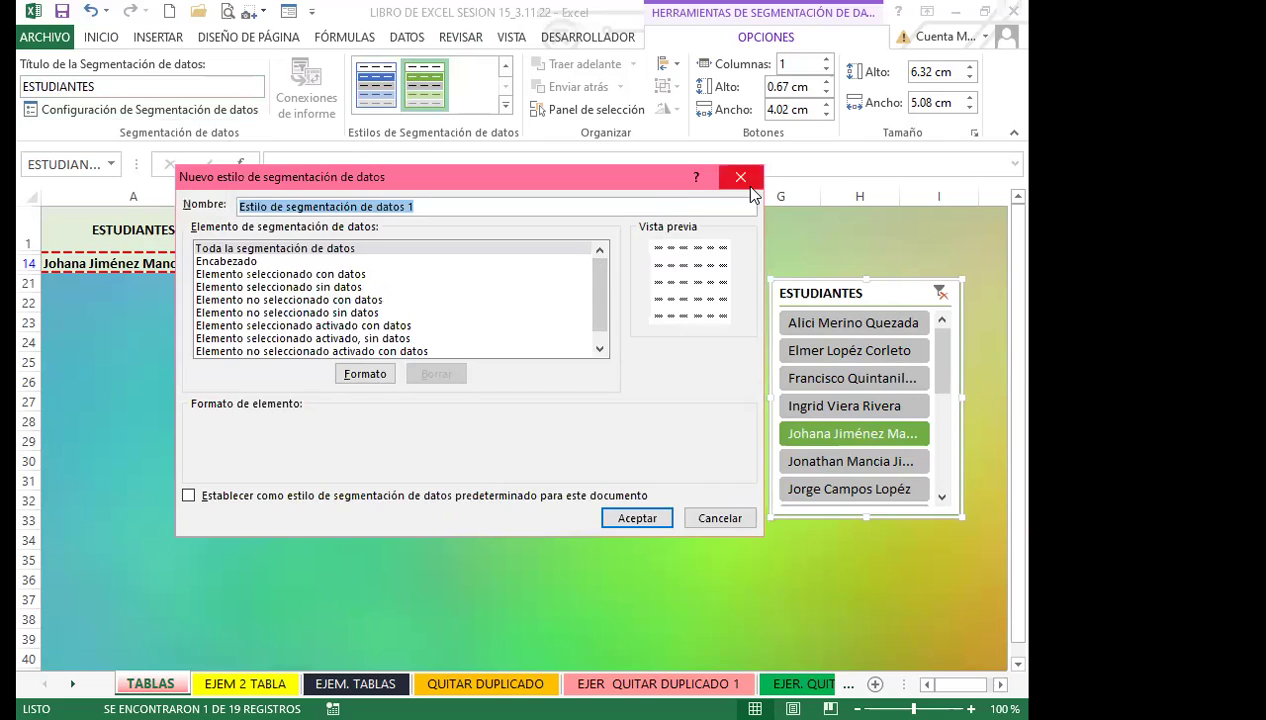
click(752, 183)
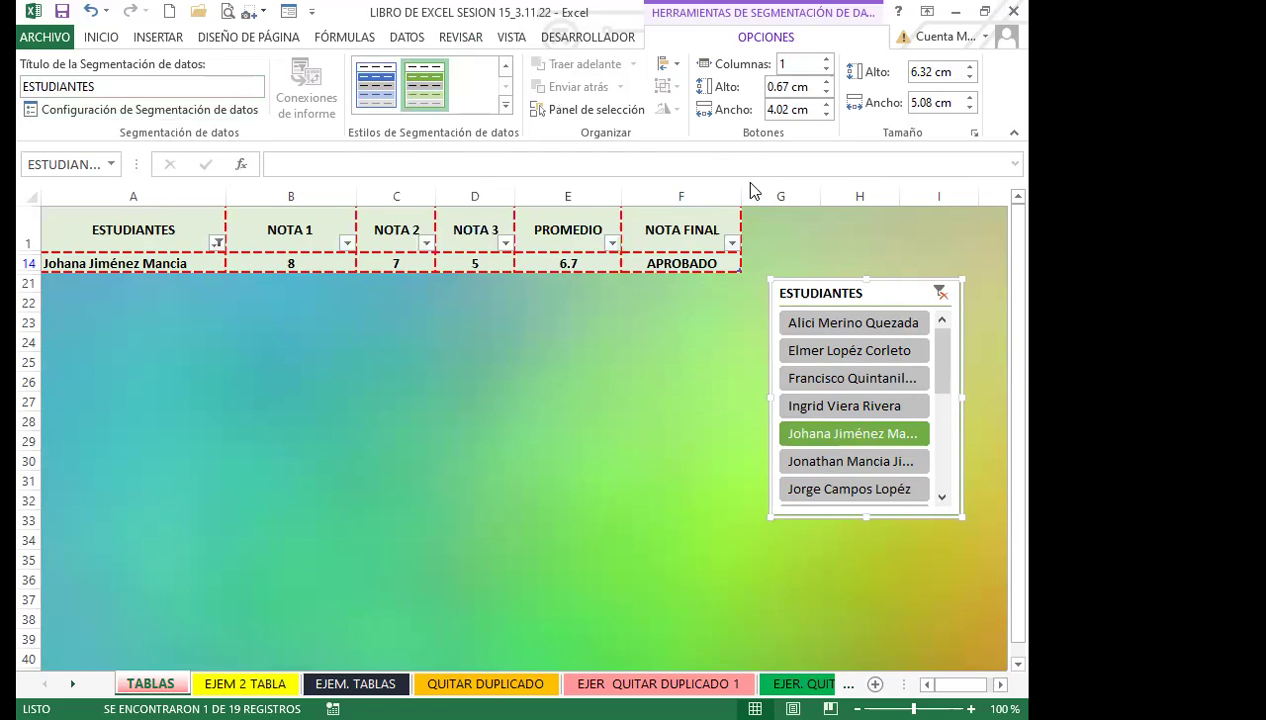
Step: Apply the dark orange style to the slicer and filter the grades table by the fourth student listed
click(507, 107)
click(425, 240)
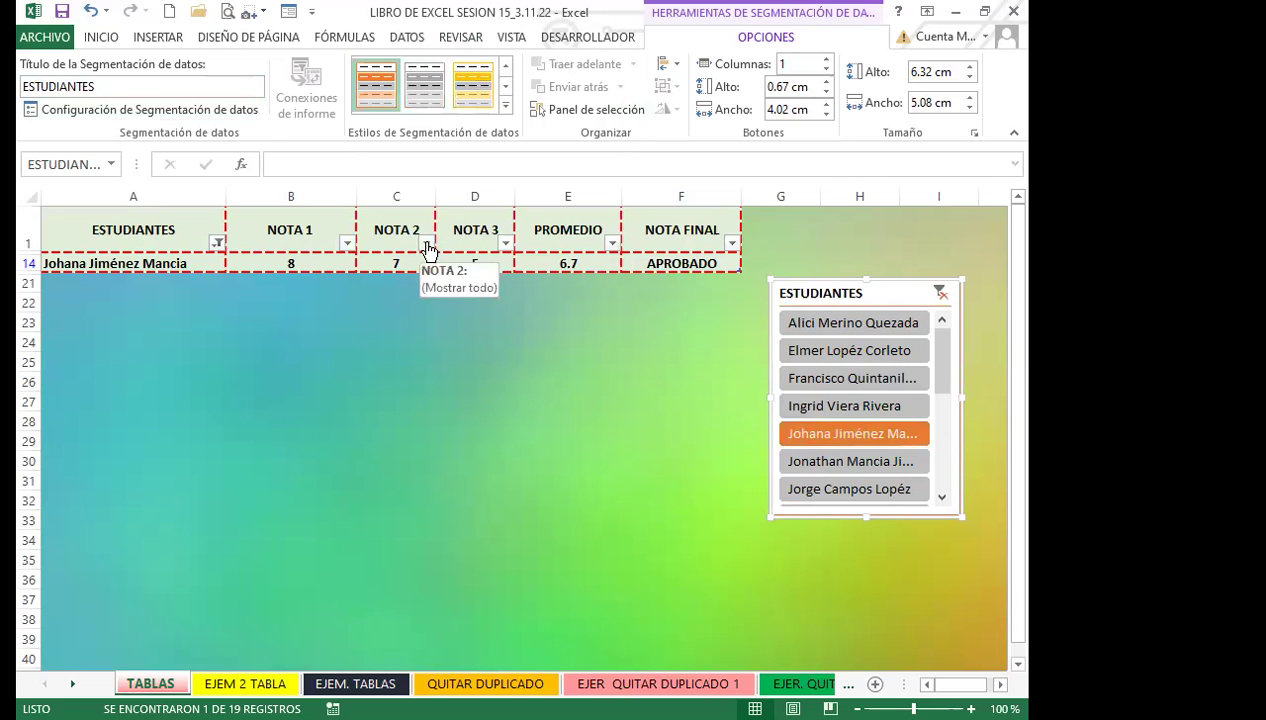
click(839, 406)
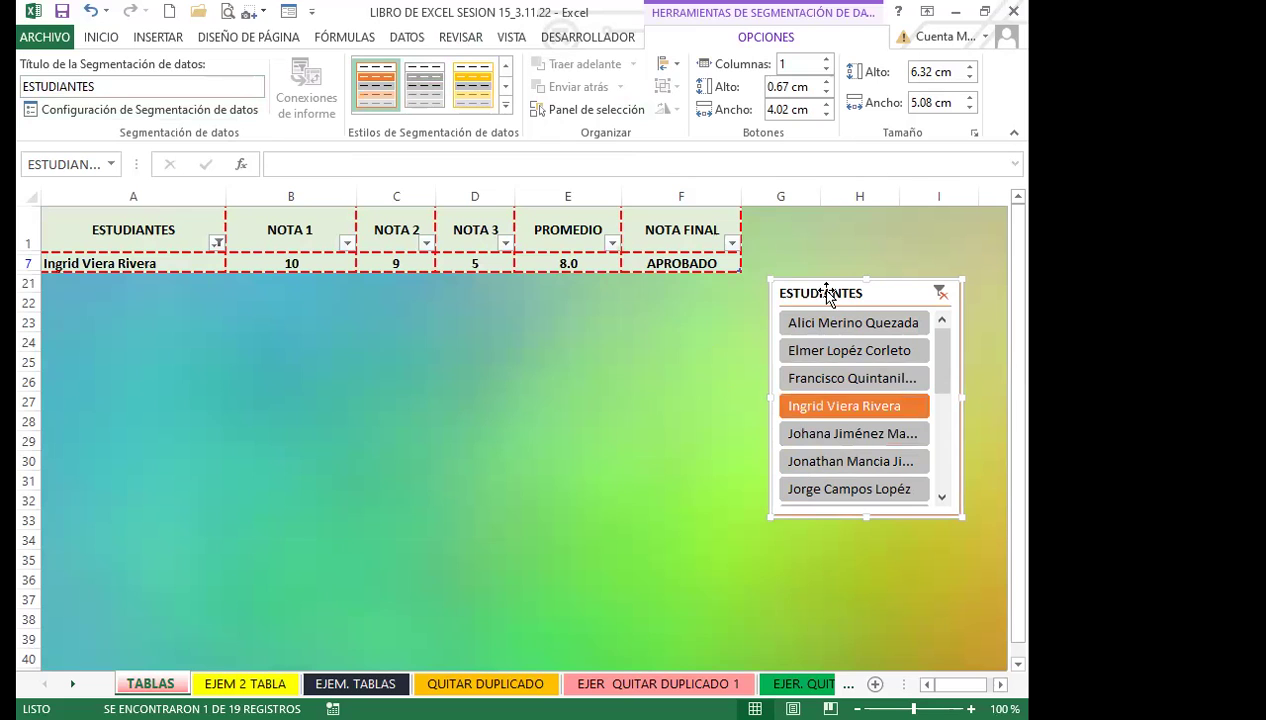
Step: Delete the ESTUDIANTES slicer and select the NOTA 3 header cell of the grades table
key(Delete)
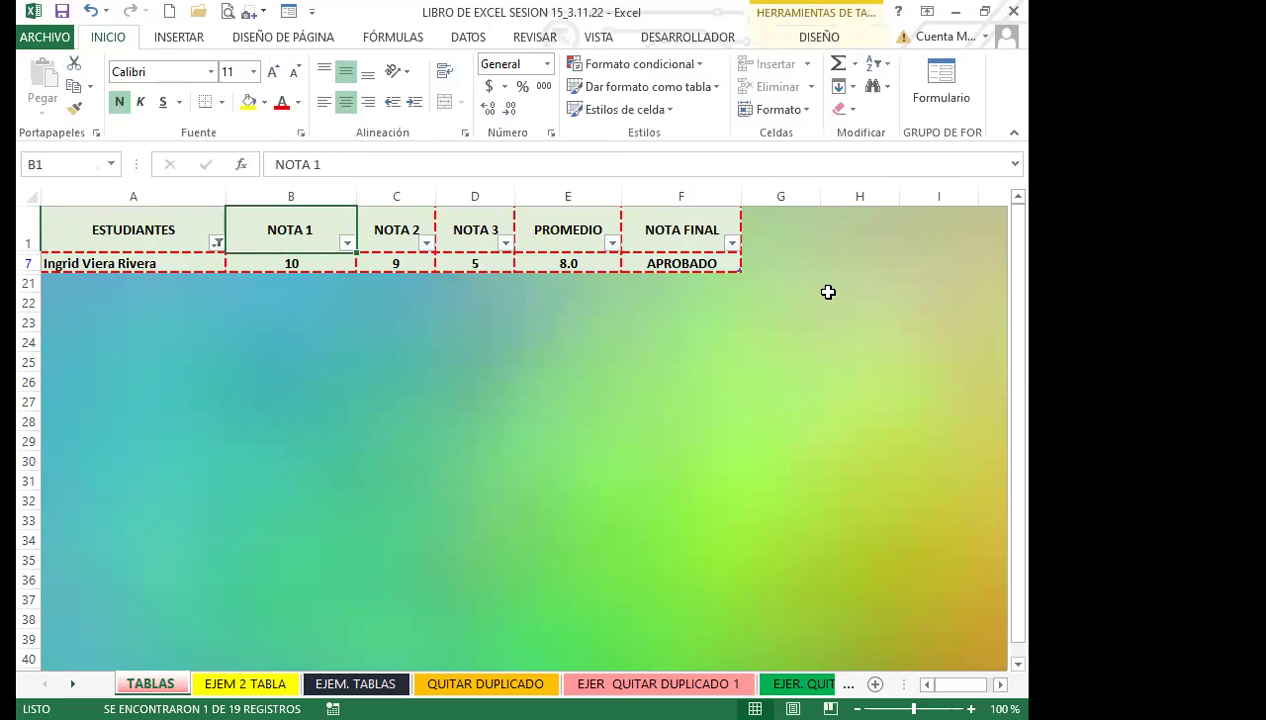
click(828, 290)
click(440, 220)
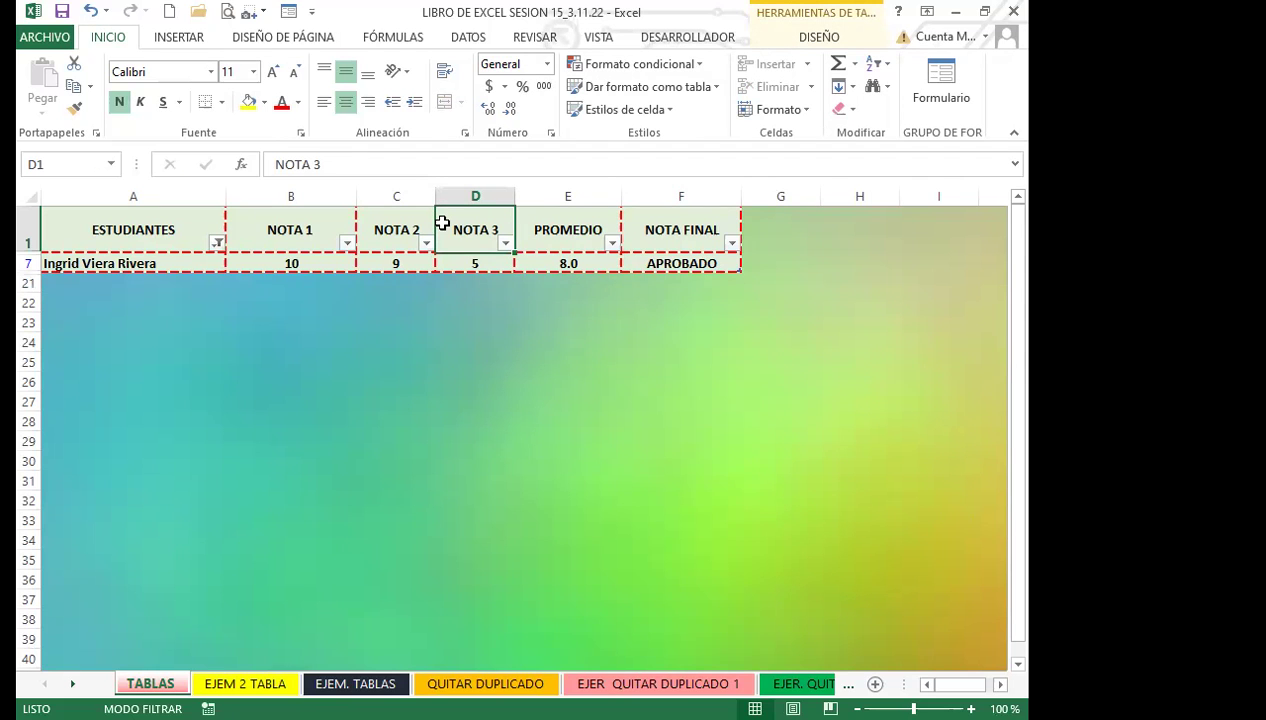
Step: Remove the active filter from the grades table and insert slicers for the ESTUDIANTES and PROMEDIO fields
key(ctrl+shift+l)
drag(398, 322, 403, 304)
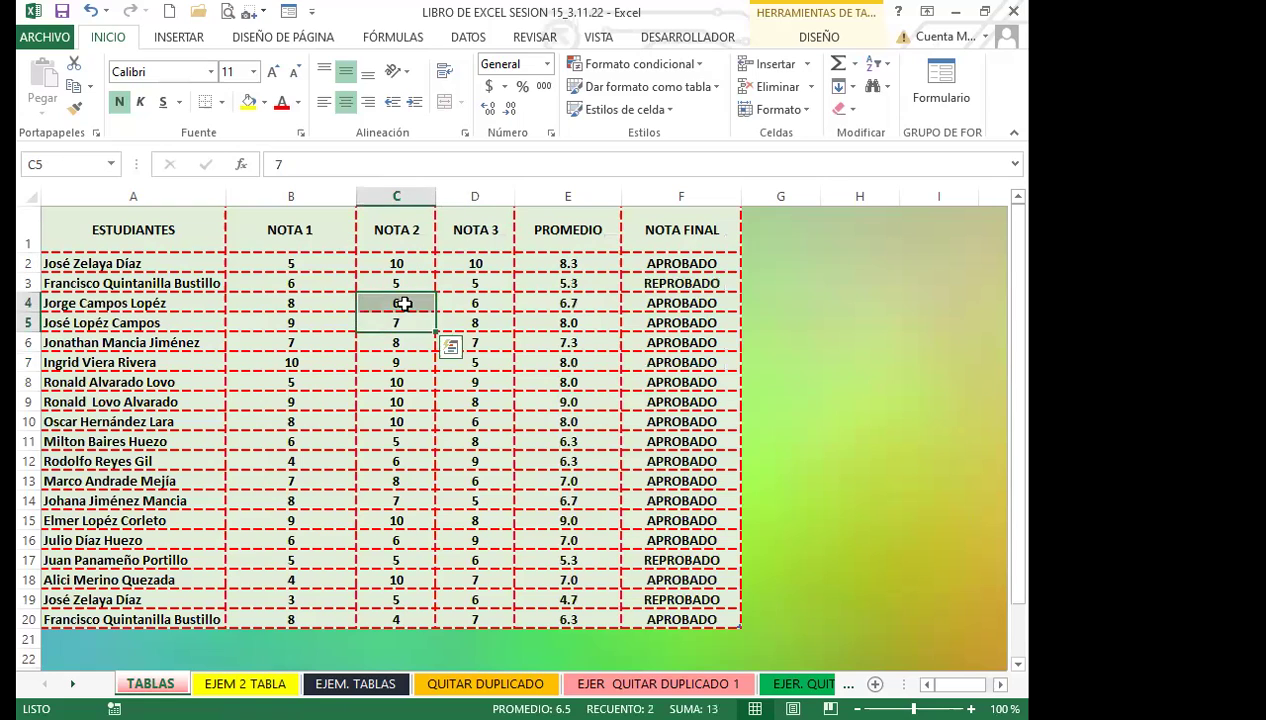
click(819, 37)
click(436, 99)
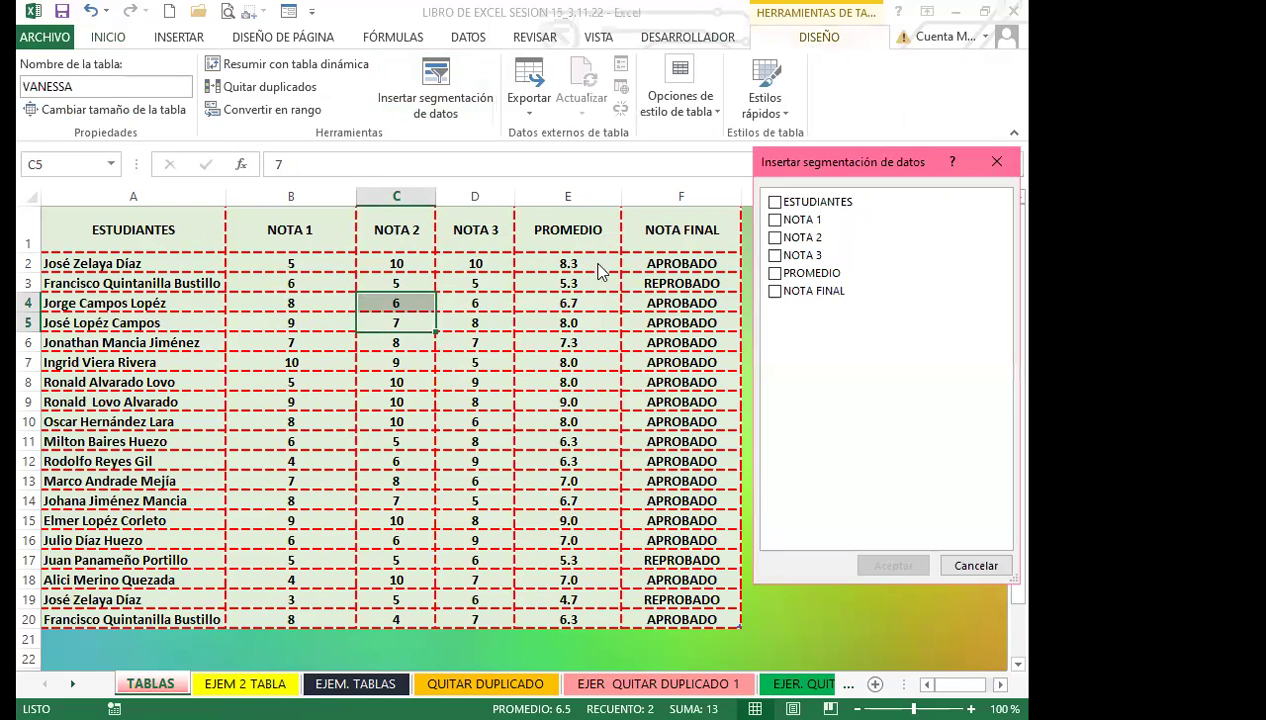
click(775, 202)
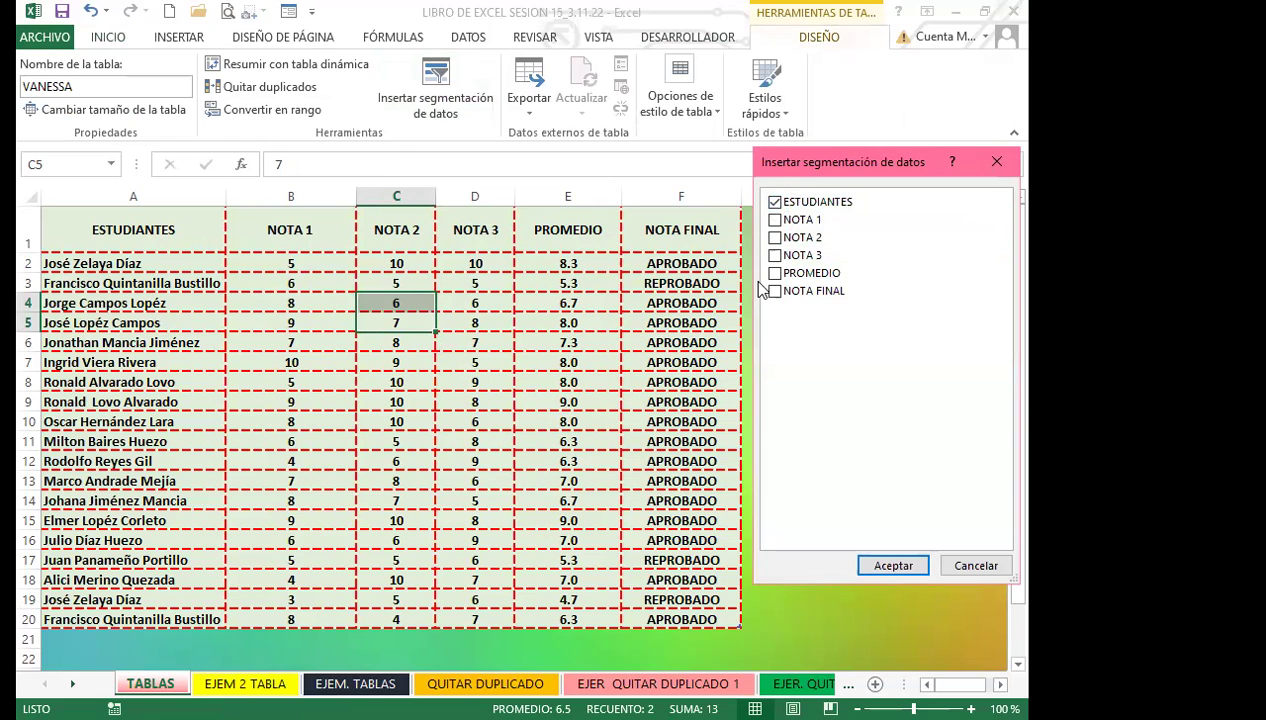
click(775, 273)
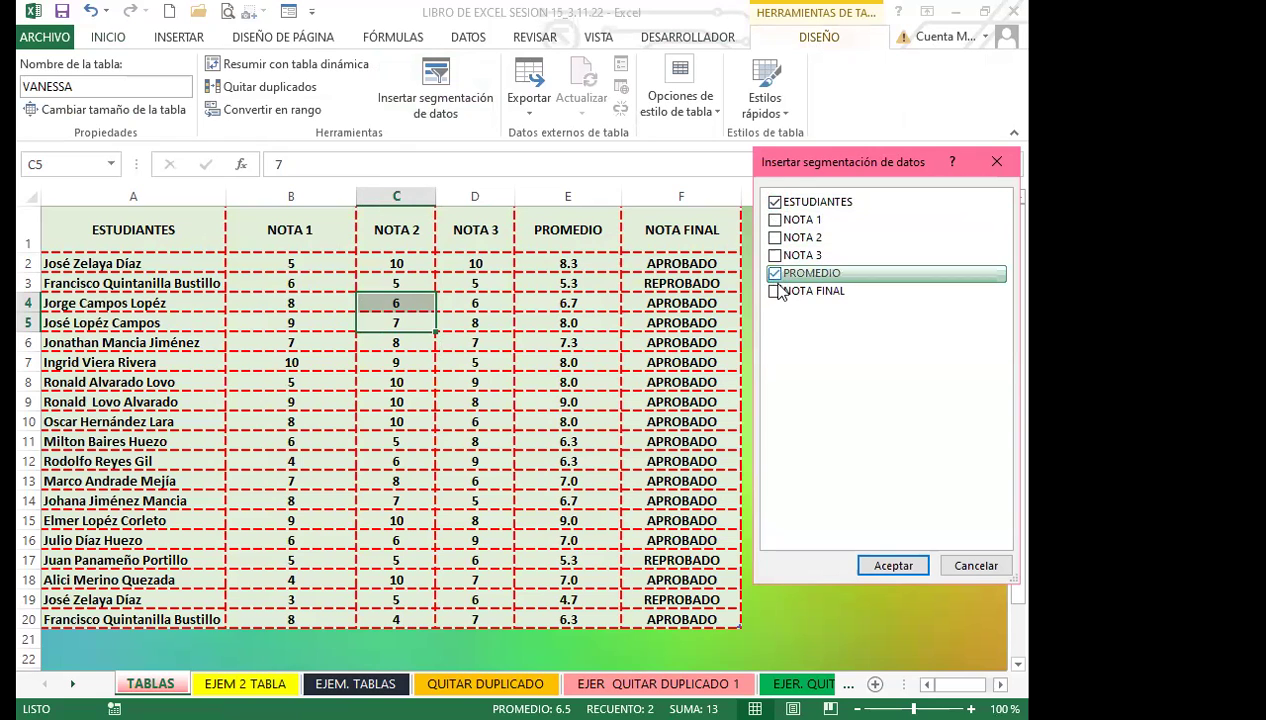
click(893, 565)
Step: Arrange the ESTUDIANTES and PROMEDIO slicers side by side on the empty columns beside the grades table
drag(562, 345, 937, 307)
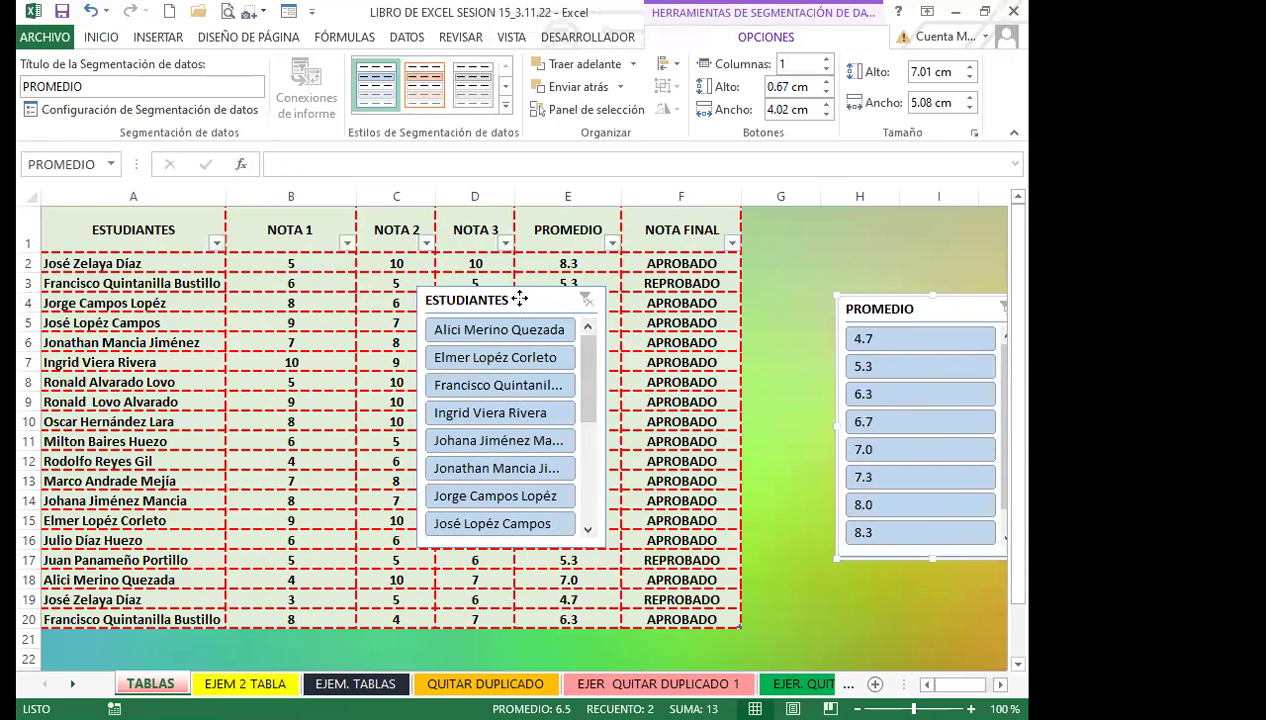
drag(517, 299, 788, 447)
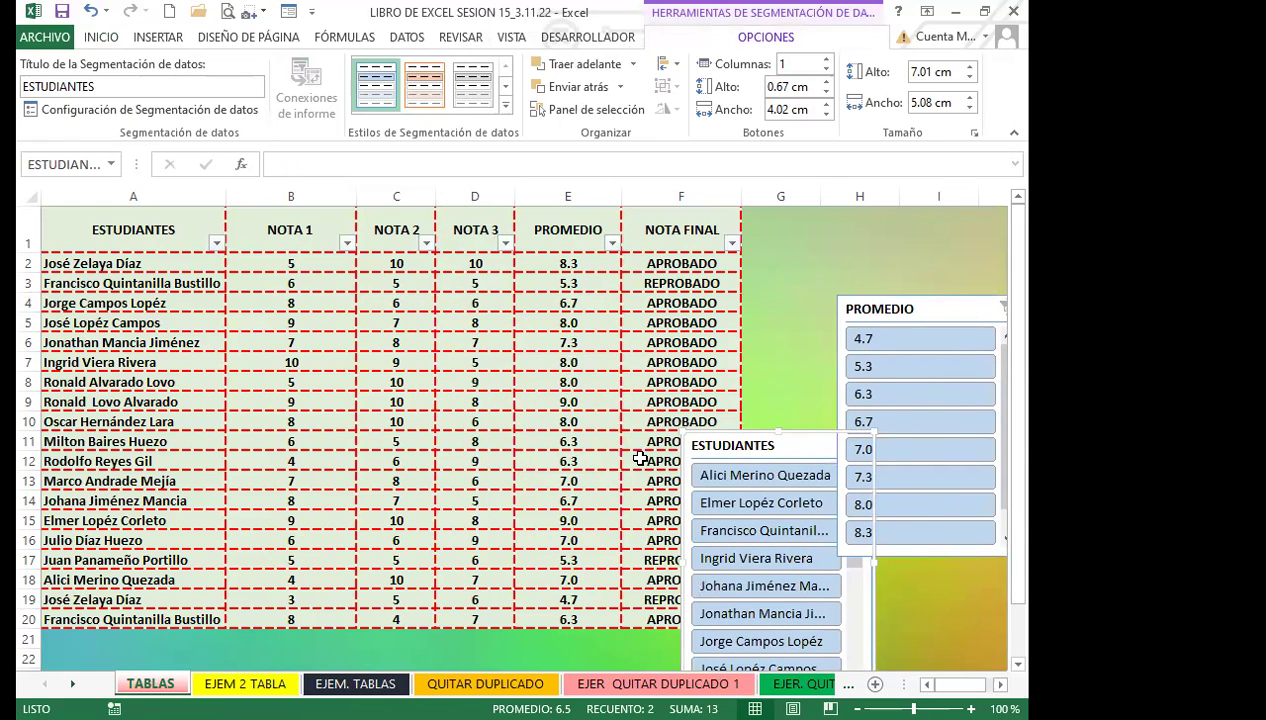
scroll(640, 463, down, 6)
click(551, 535)
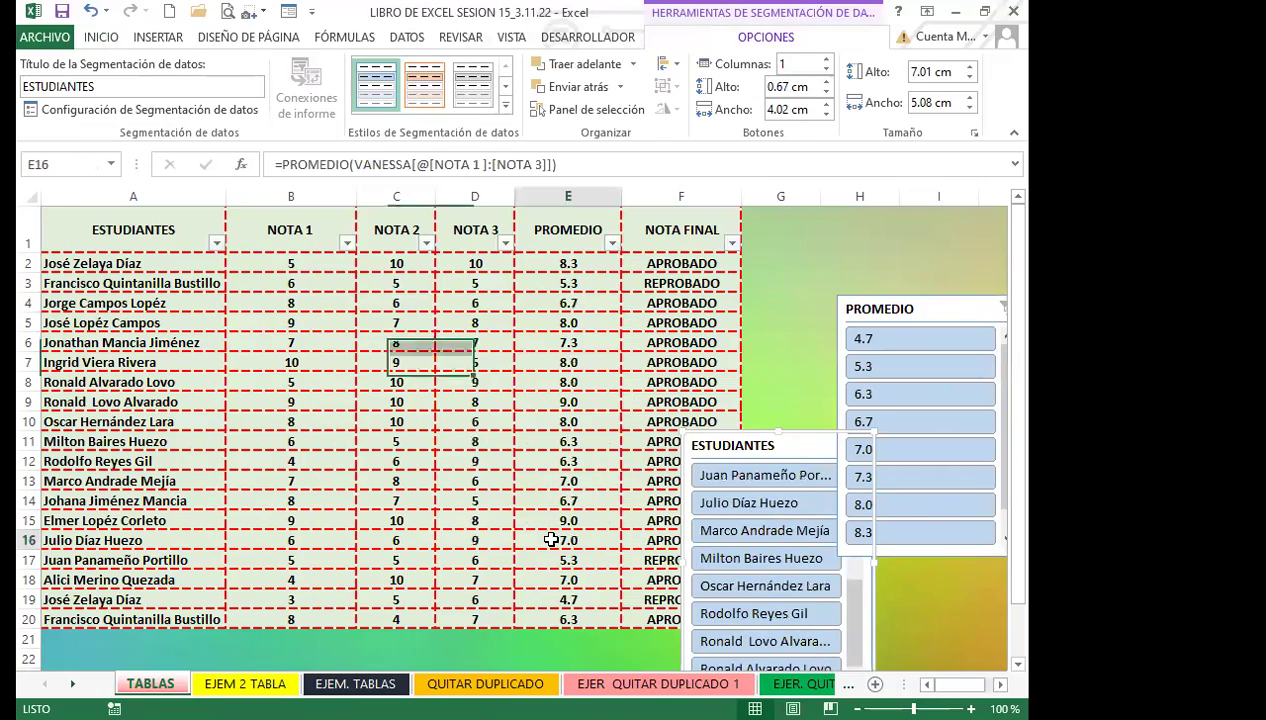
scroll(551, 532, down, 3)
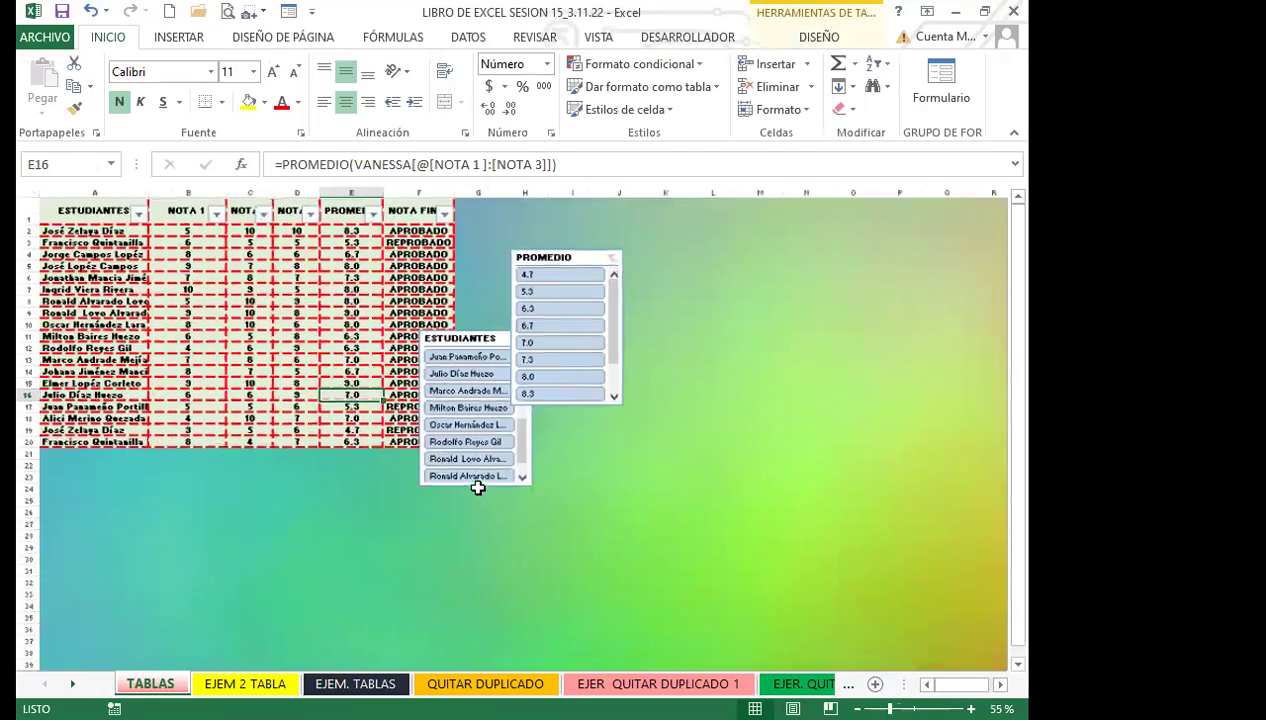
scroll(476, 486, up, 3)
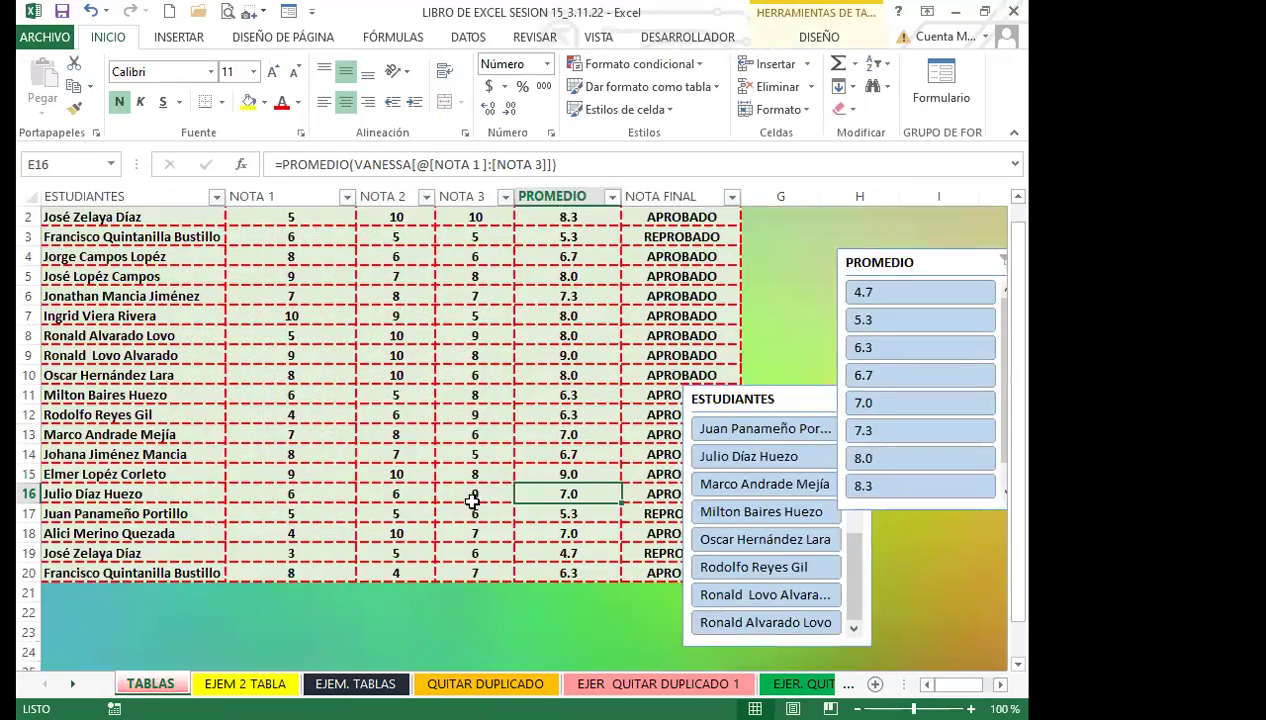
drag(788, 288, 912, 300)
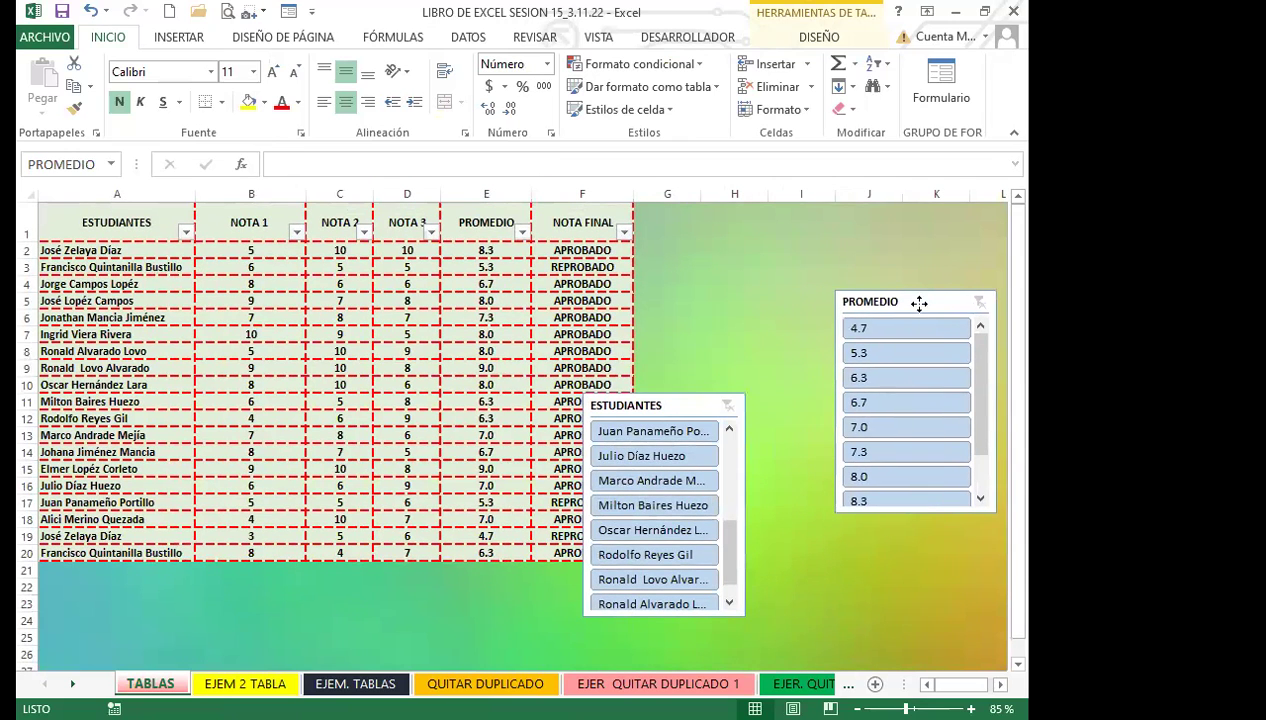
drag(684, 398, 740, 306)
Step: Apply the light orange style to the ESTUDIANTES slicer and the dark yellow style to the PROMEDIO slicer
click(735, 38)
click(433, 101)
click(893, 298)
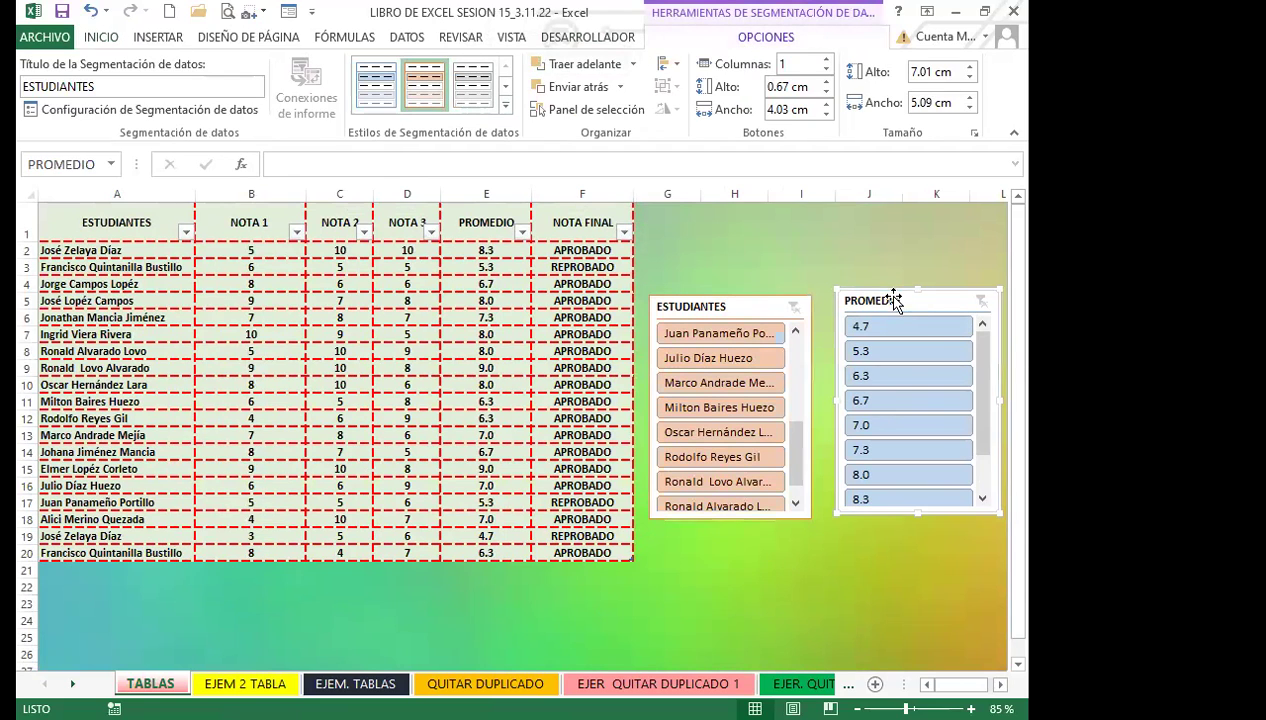
click(505, 106)
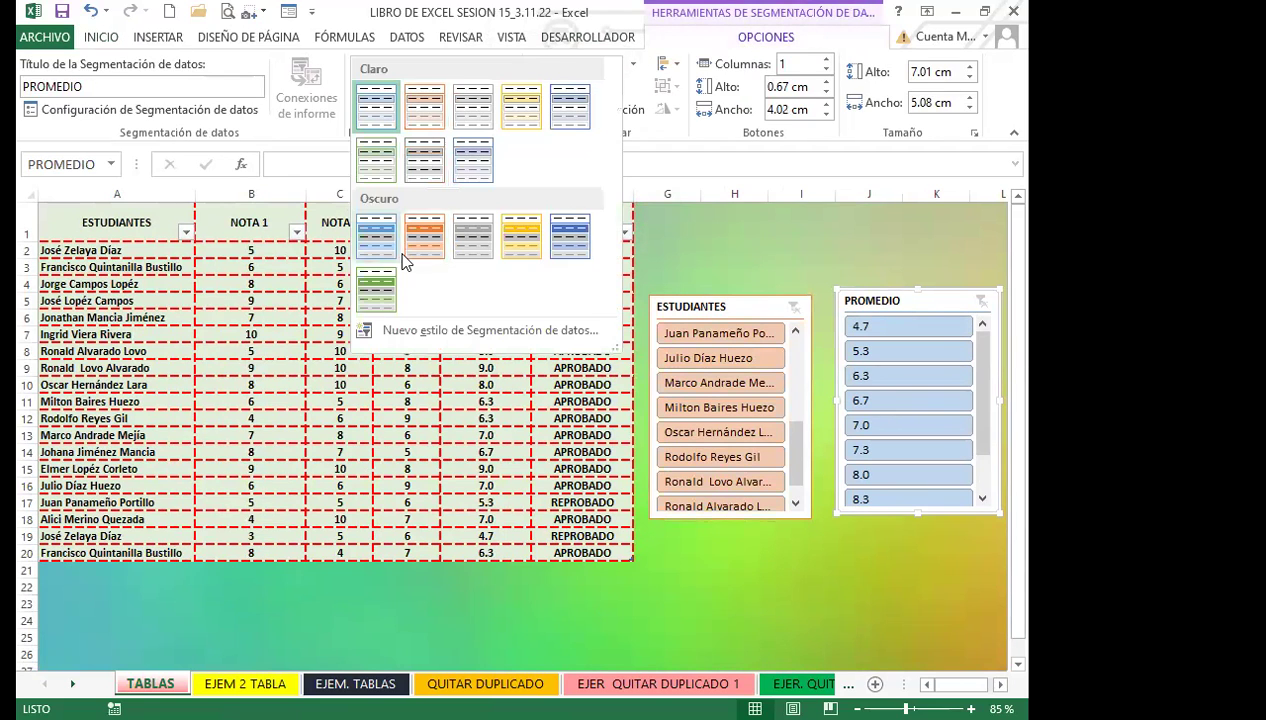
click(512, 238)
Step: Filter the table by the second visible student and try combining it with averages 6.7, 7.3 and 8.0
click(754, 310)
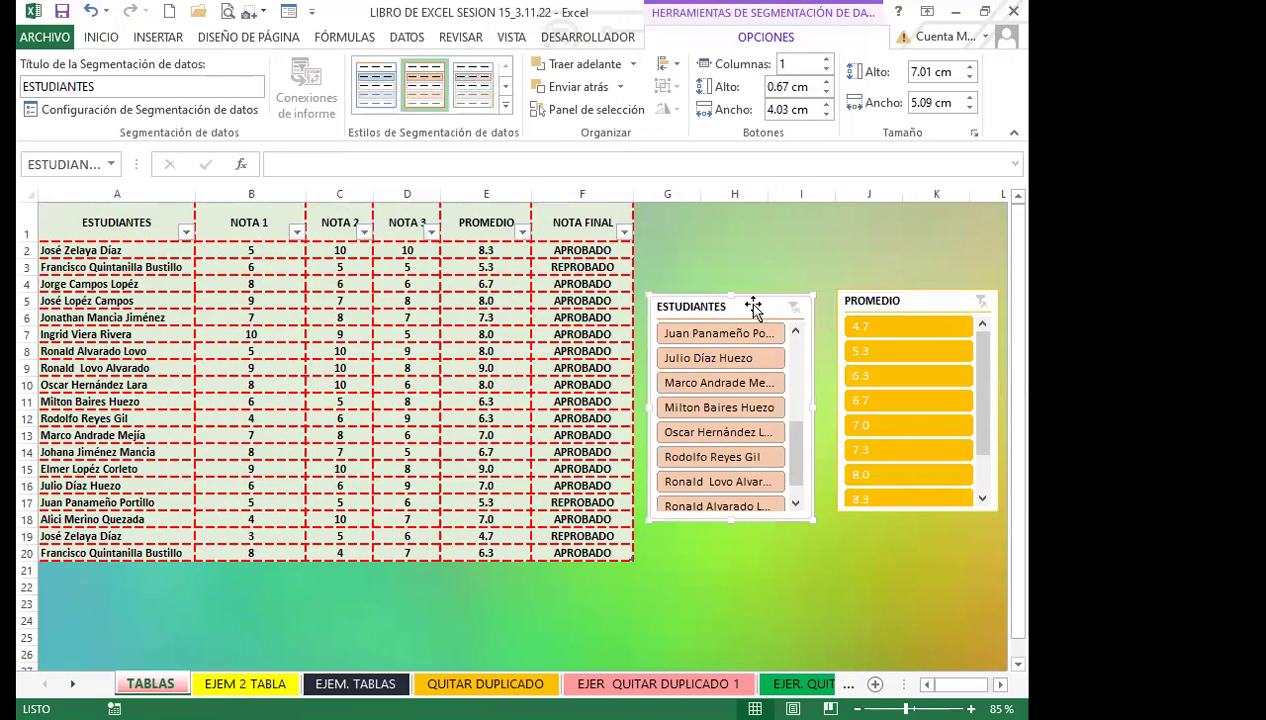
click(715, 364)
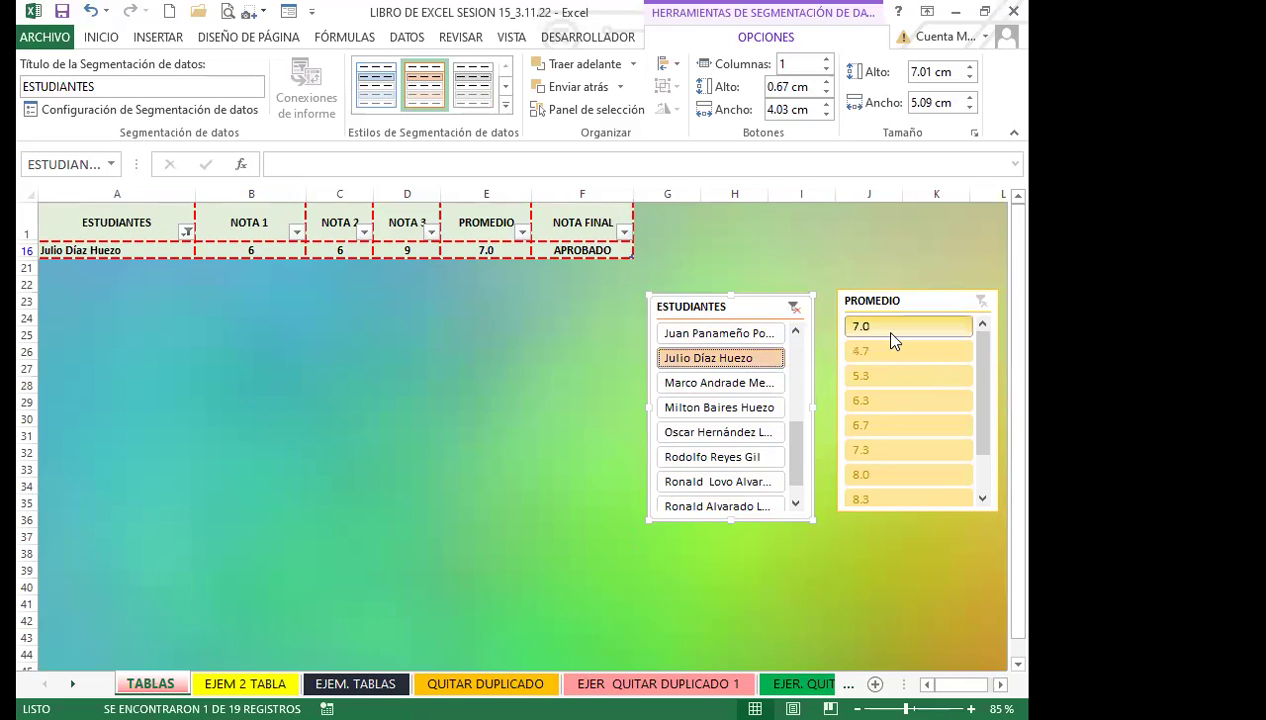
click(885, 428)
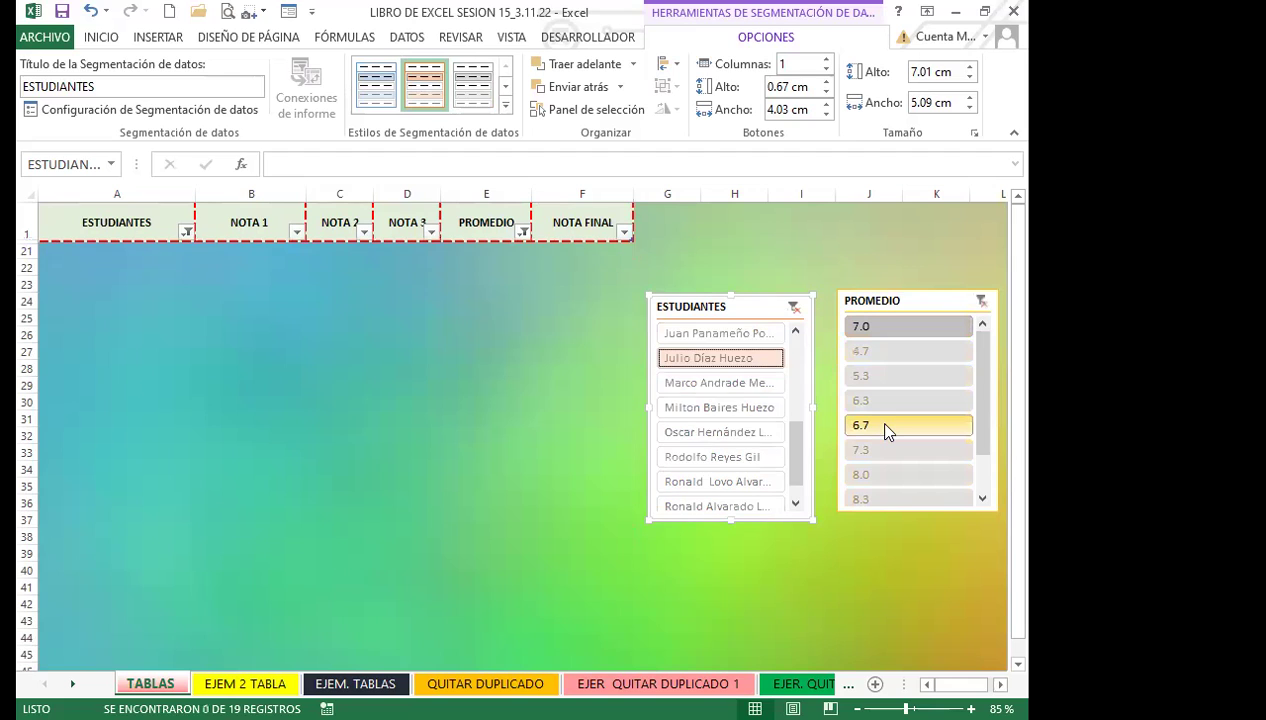
click(877, 450)
click(870, 474)
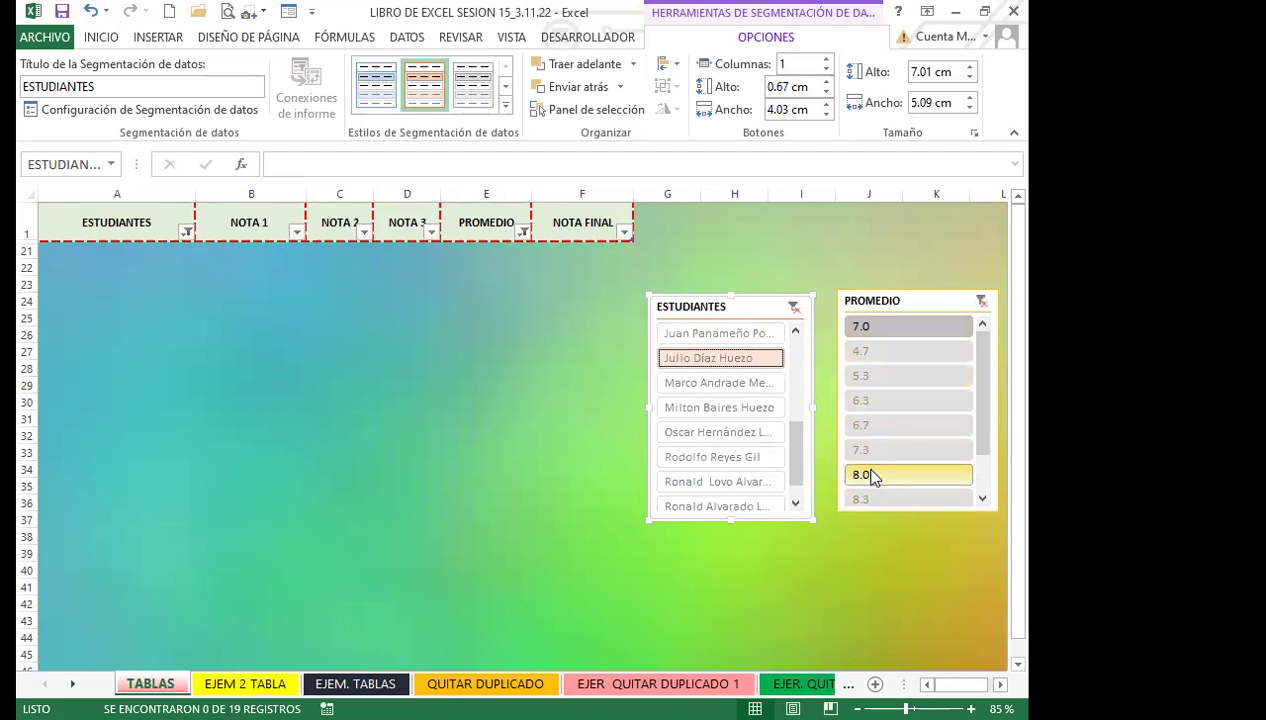
Step: Filter the table by average 6.7 and the third and fifth visible students, and add average 7.0 to the selection
click(880, 428)
click(713, 384)
ctrl+click(706, 432)
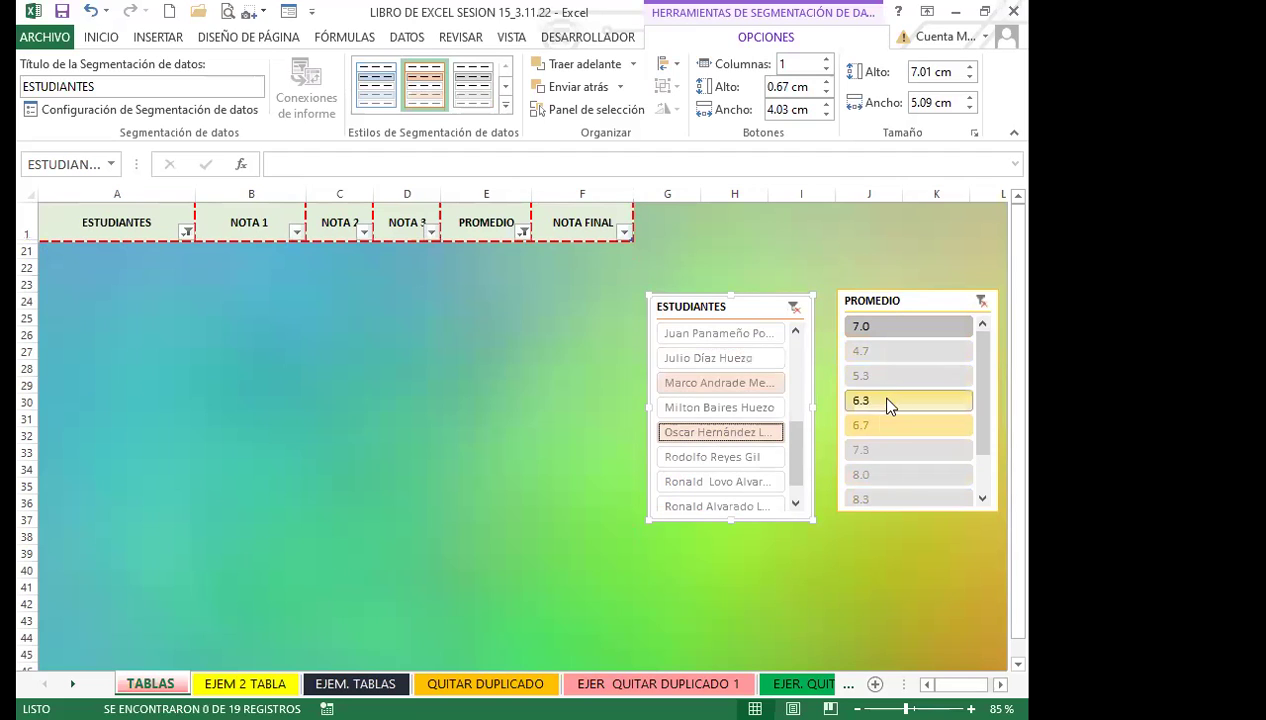
ctrl+click(894, 334)
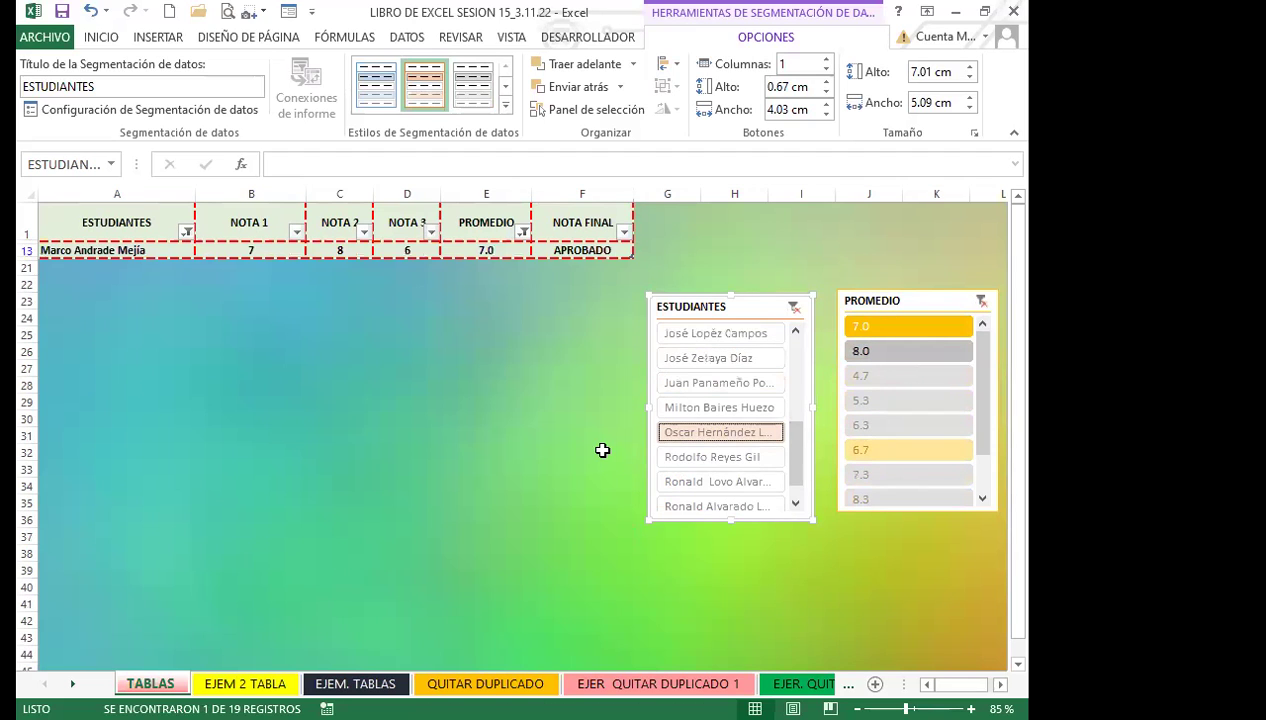
Step: Return the ESTUDIANTES list to its beginning and bring both slicers to about the same height
drag(793, 457, 800, 357)
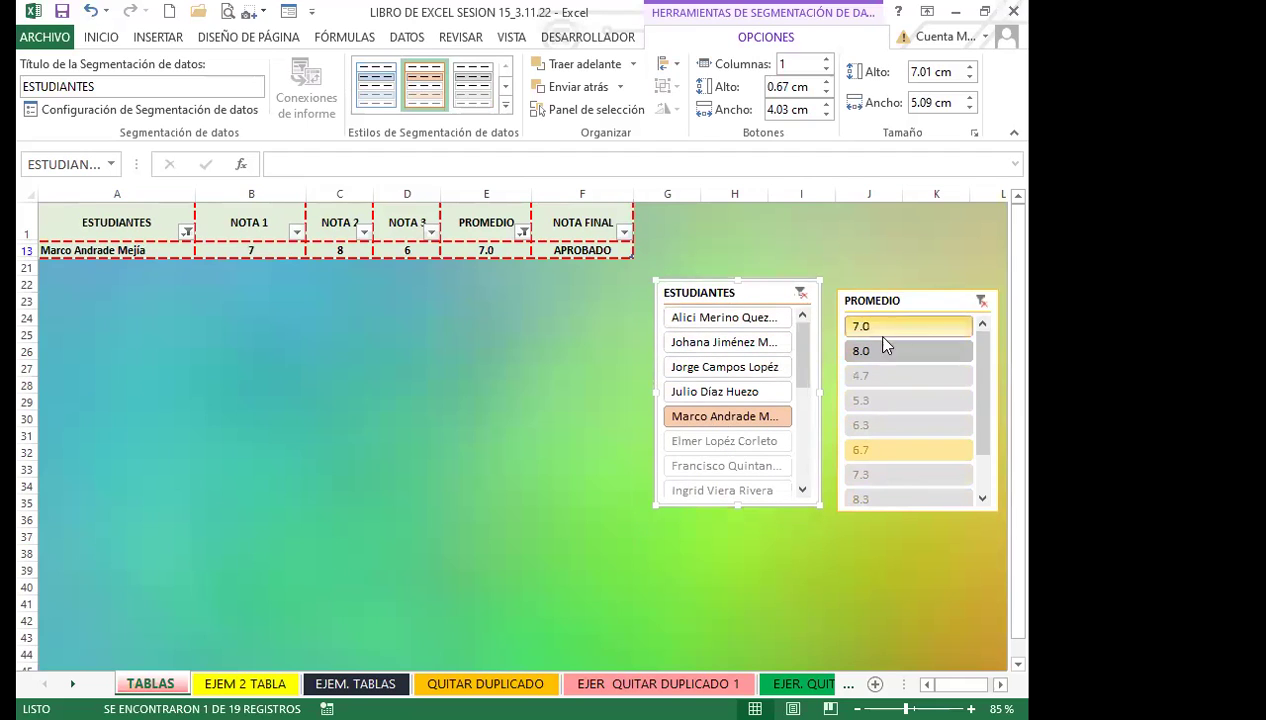
drag(897, 303, 896, 292)
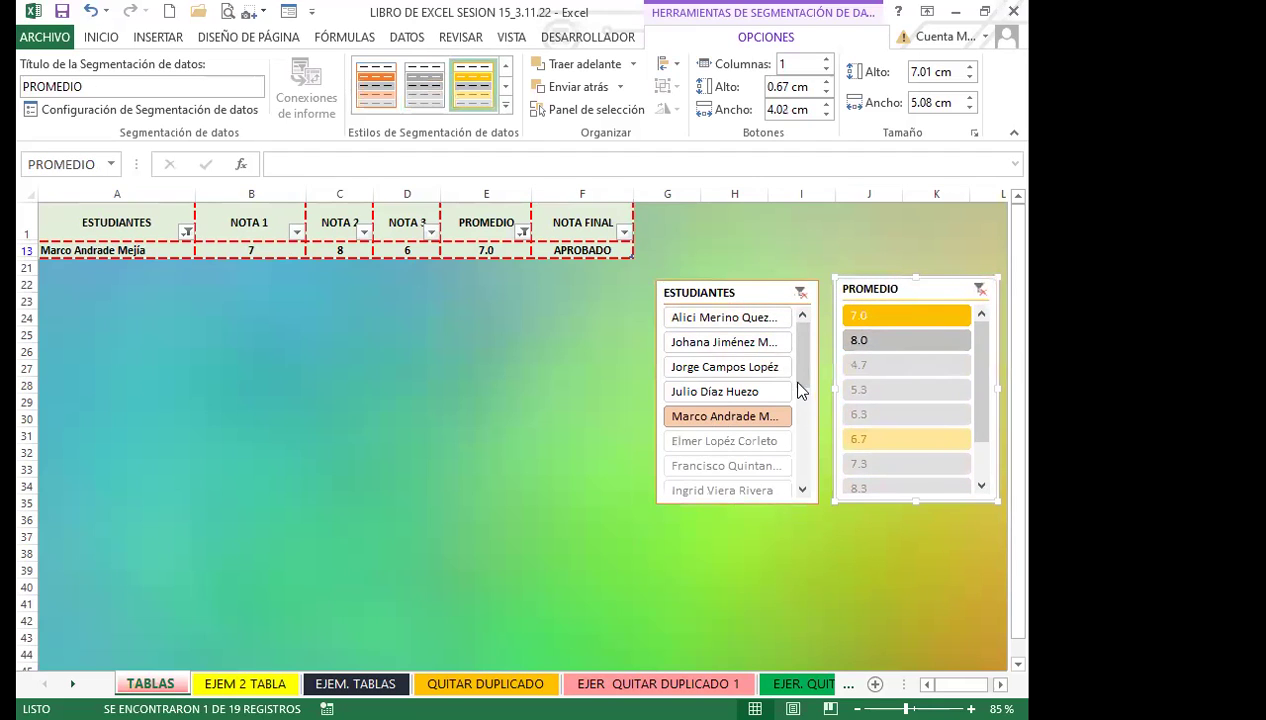
Step: Filter the table by the third listed student and average 5.3, and clear the PROMEDIO filter
click(722, 370)
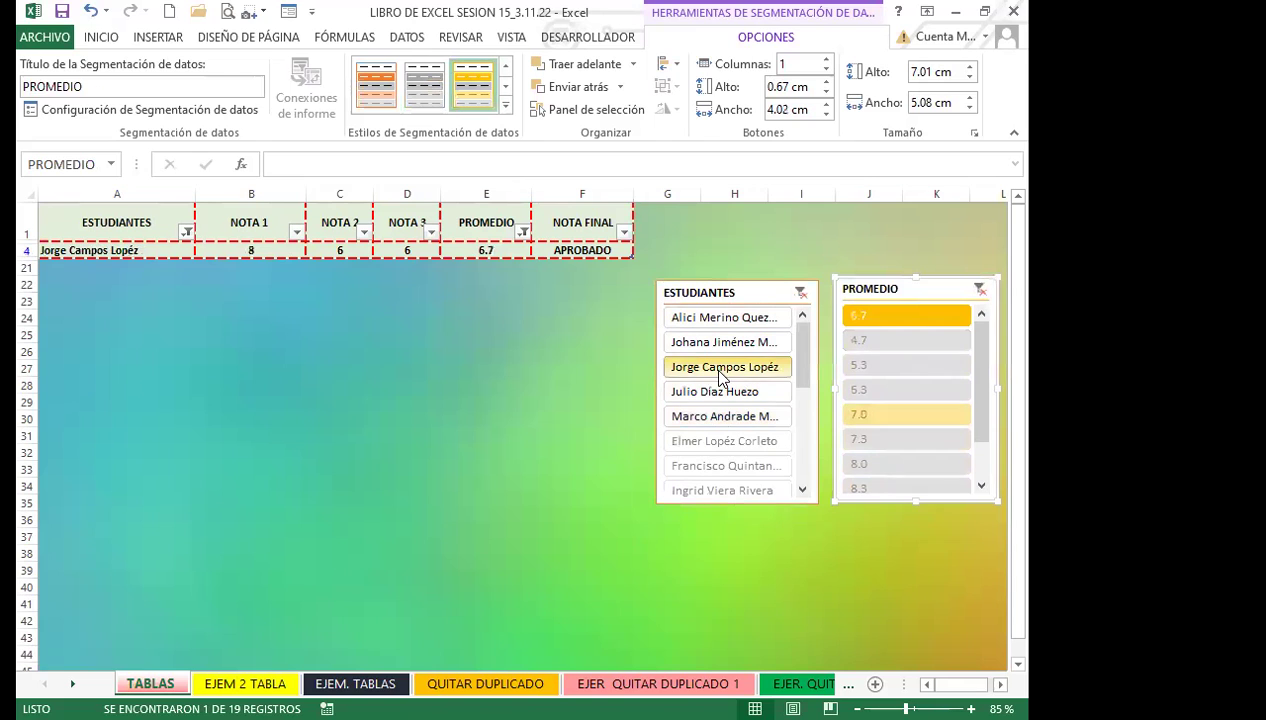
click(910, 368)
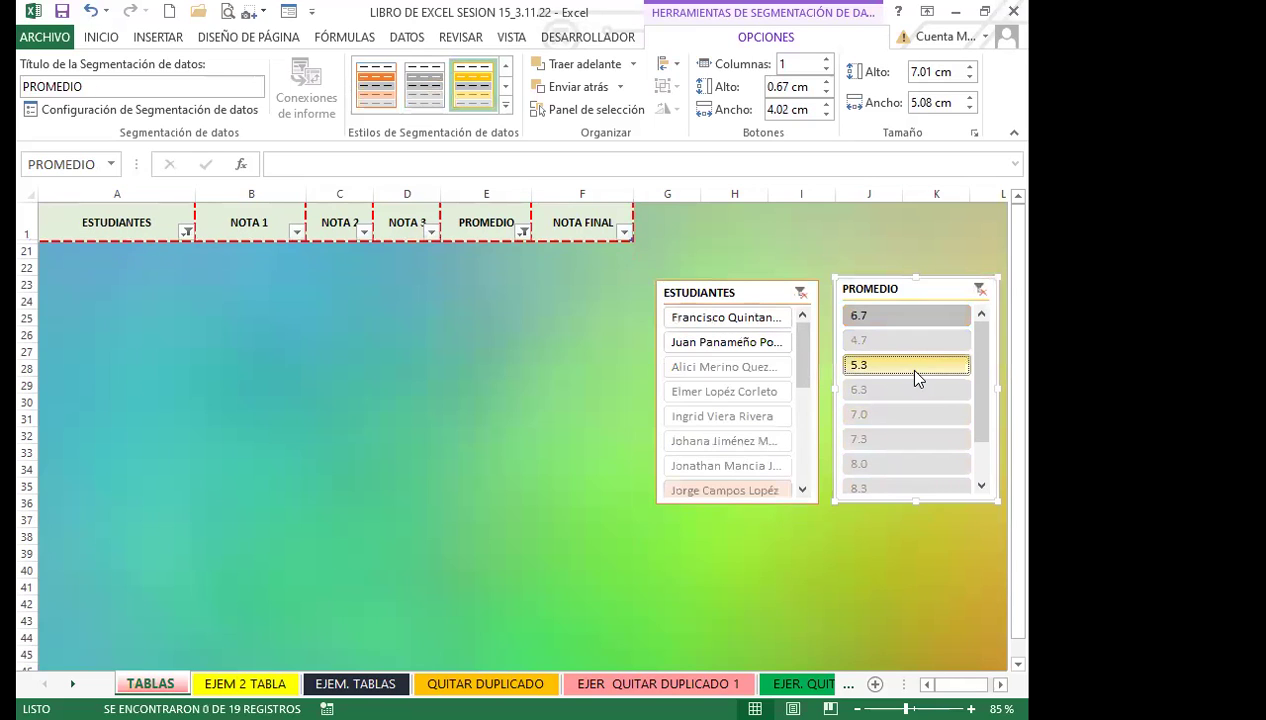
click(979, 289)
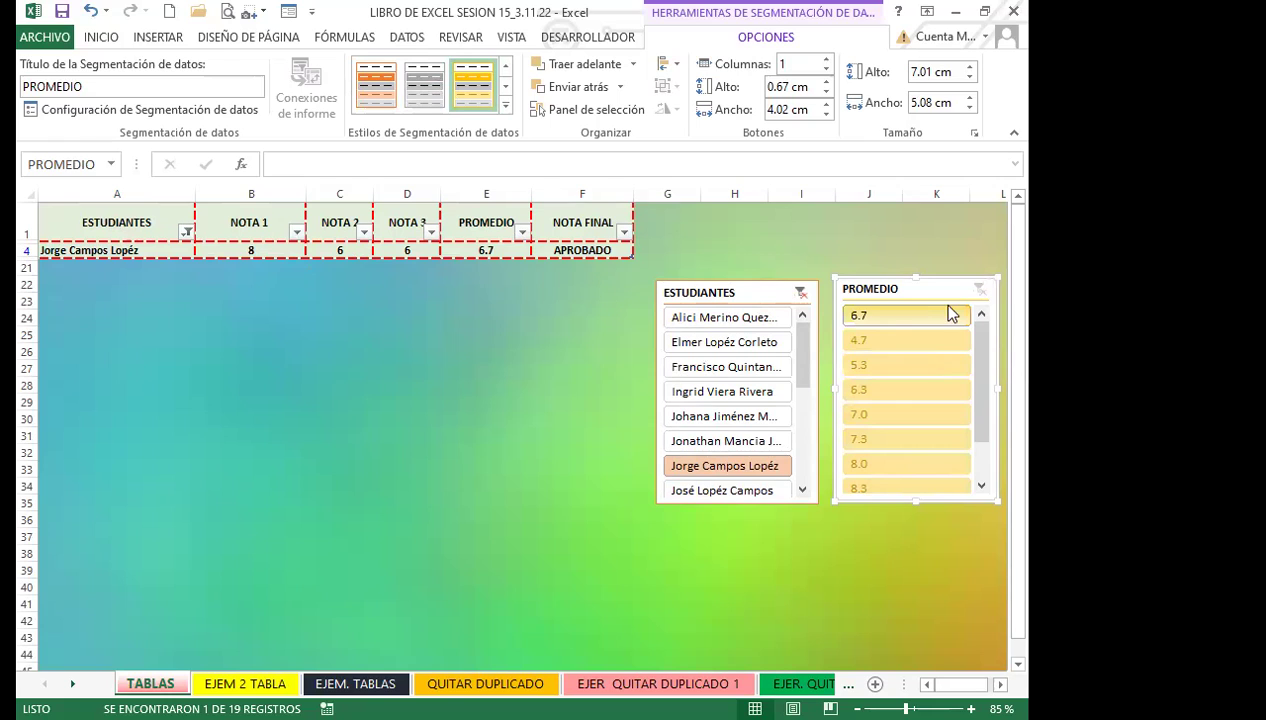
Step: Filter the table by average 4.7 and clear the filters of both slicers
click(908, 341)
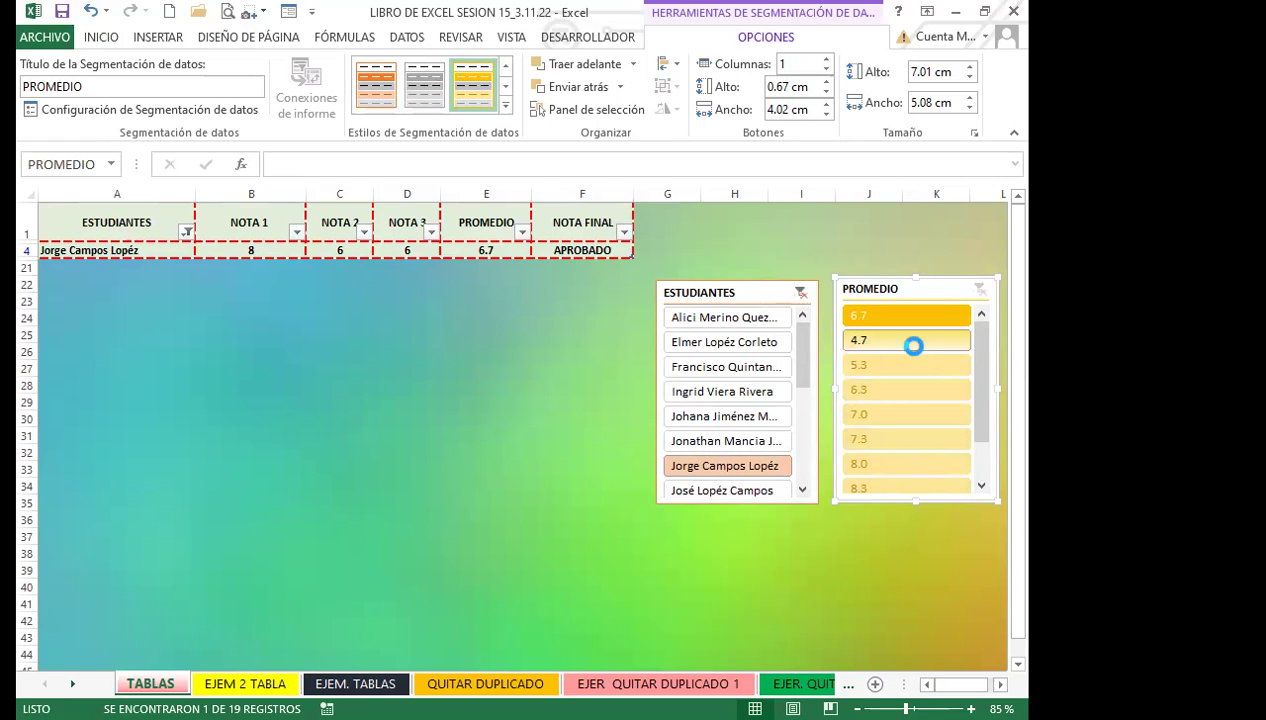
click(801, 292)
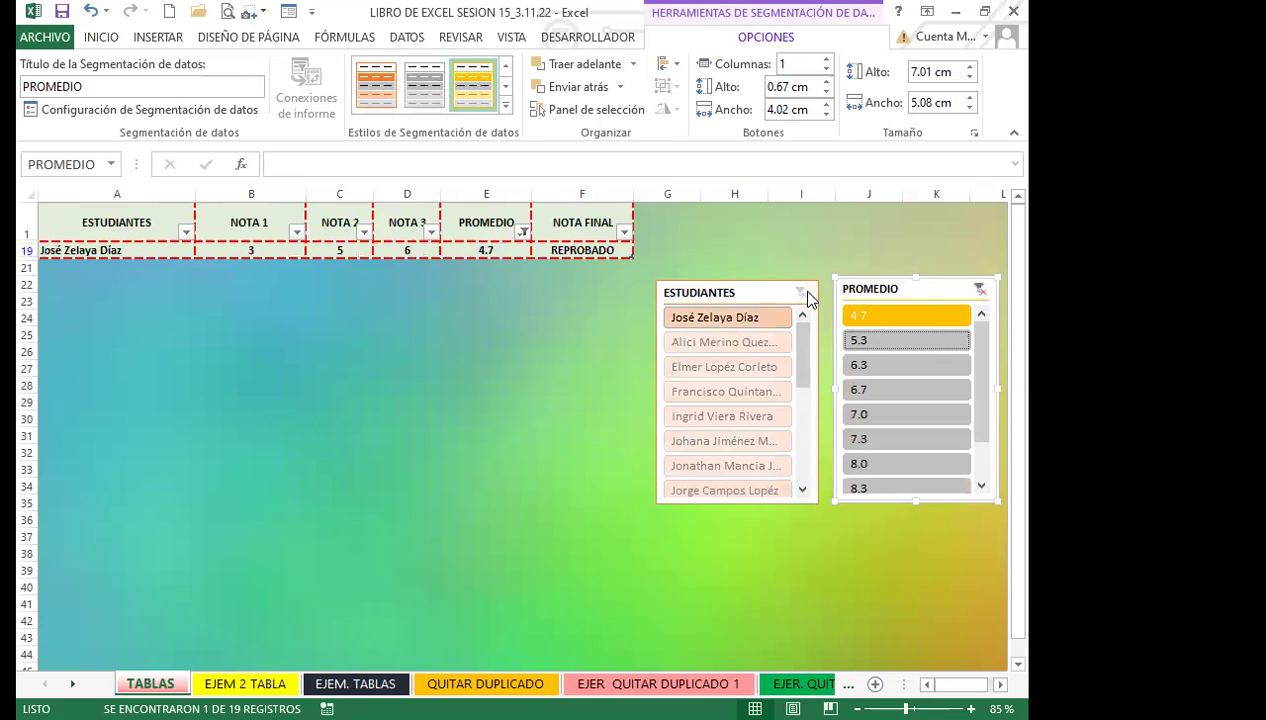
click(979, 290)
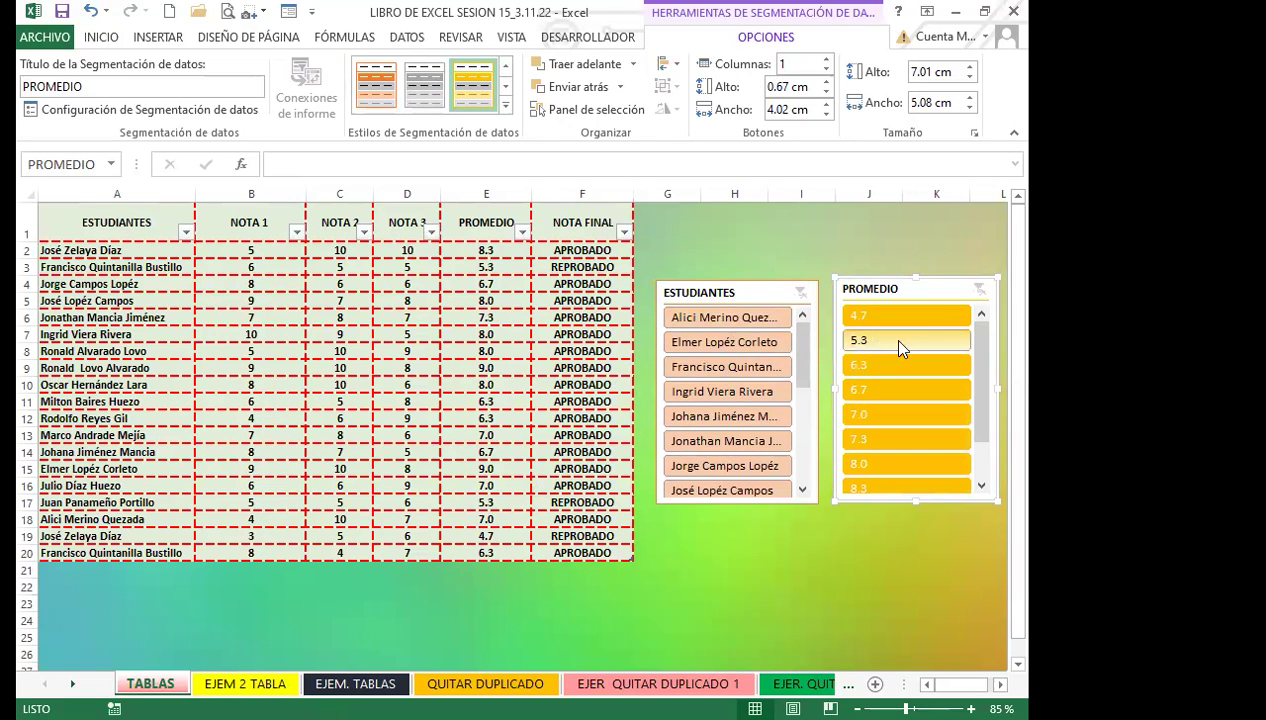
Step: Filter the table by the first four students and the seventh in alphabetical order, excluding average 7.0
click(728, 317)
ctrl+click(726, 343)
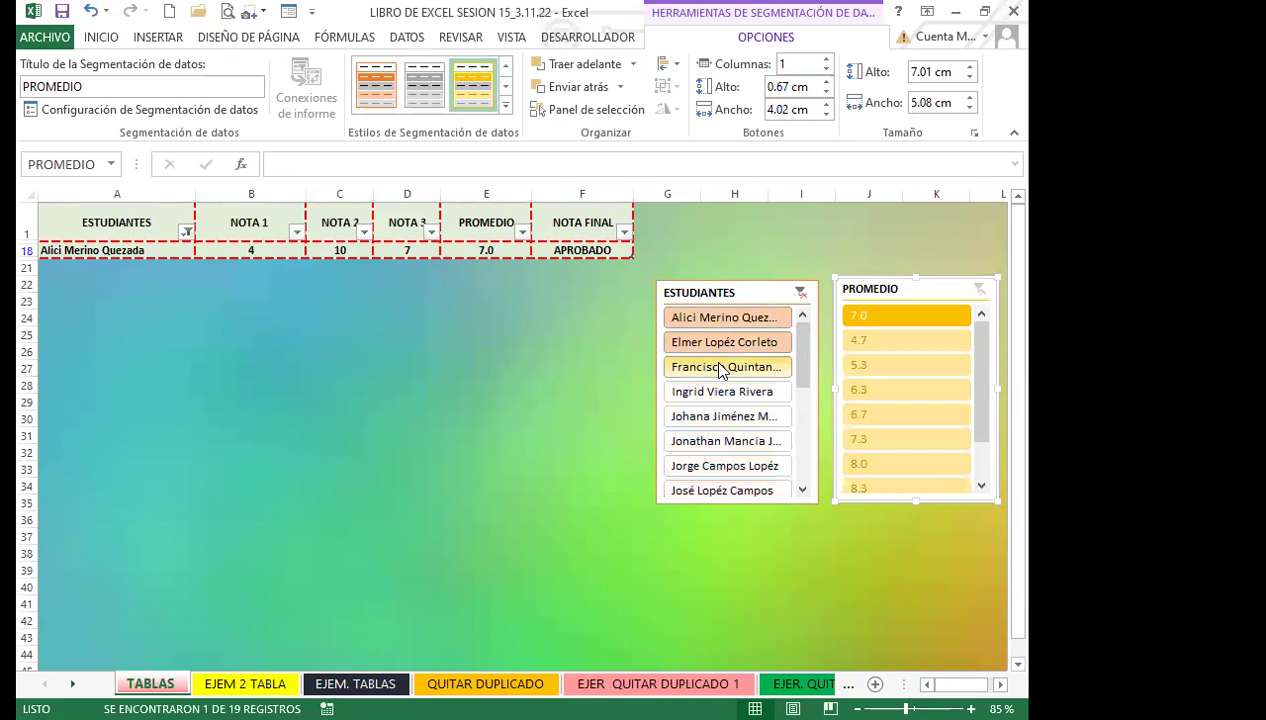
ctrl+click(757, 367)
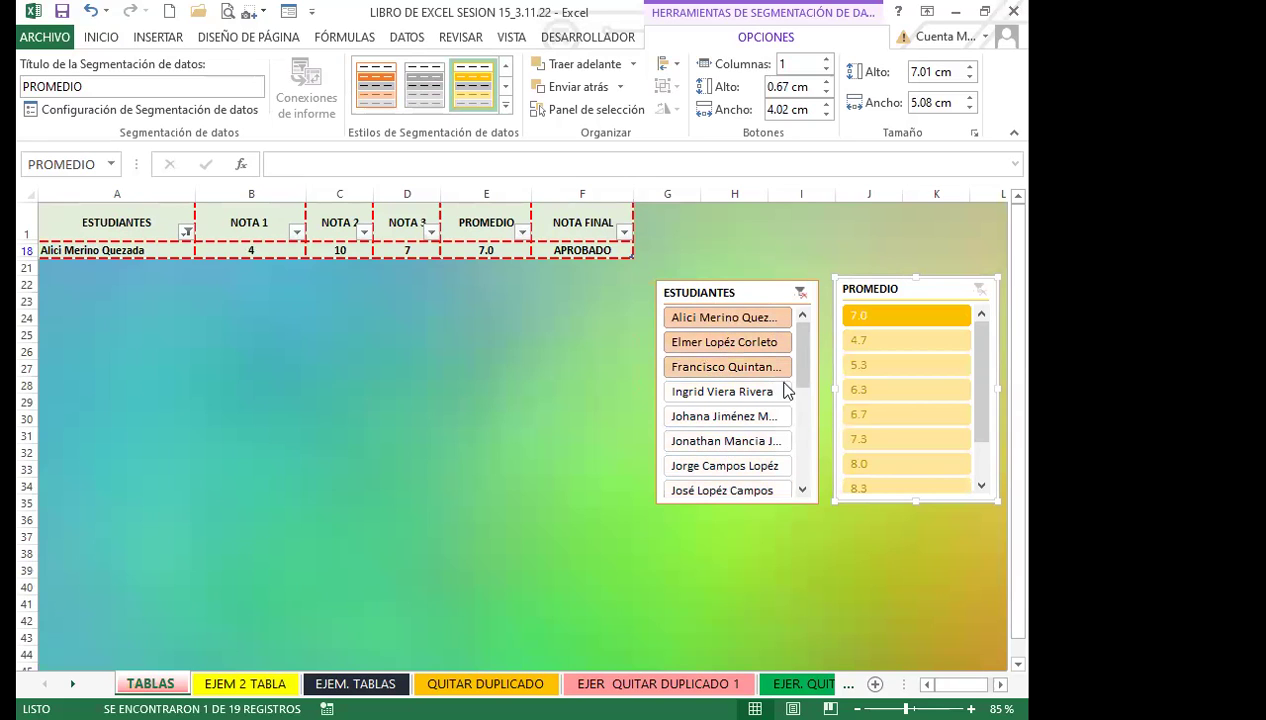
ctrl+click(880, 367)
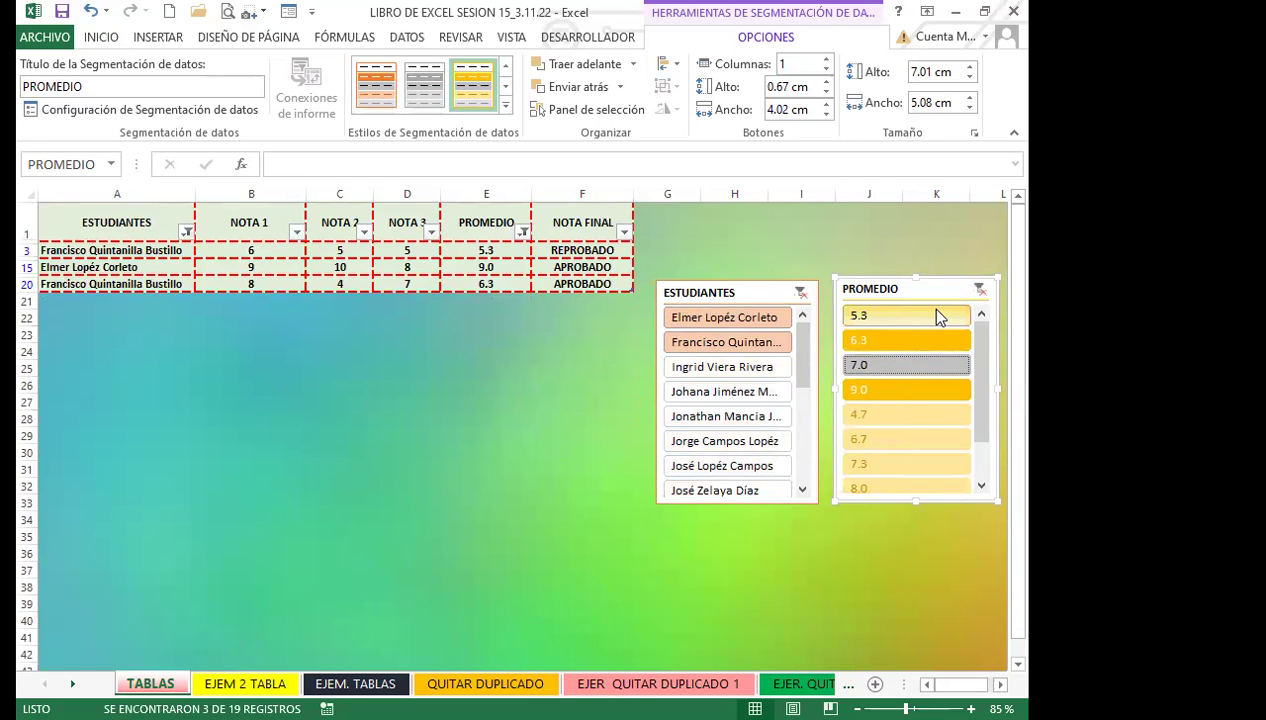
ctrl+click(745, 367)
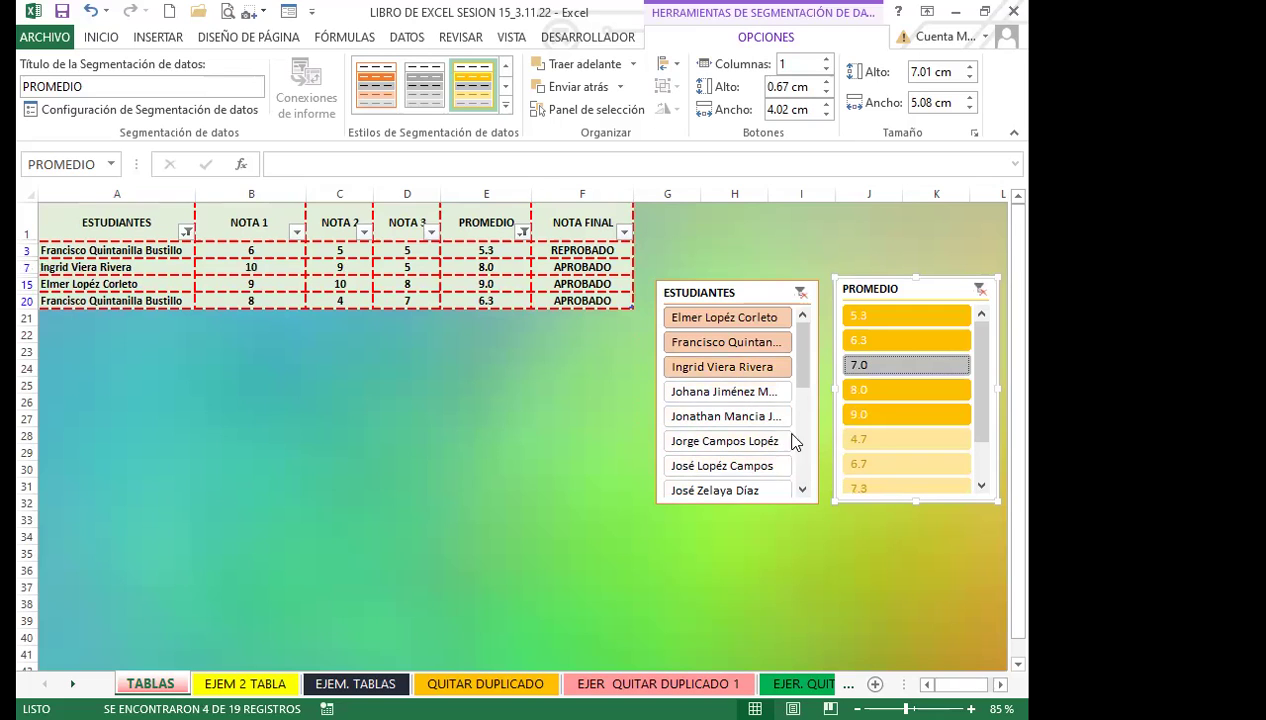
ctrl+click(788, 446)
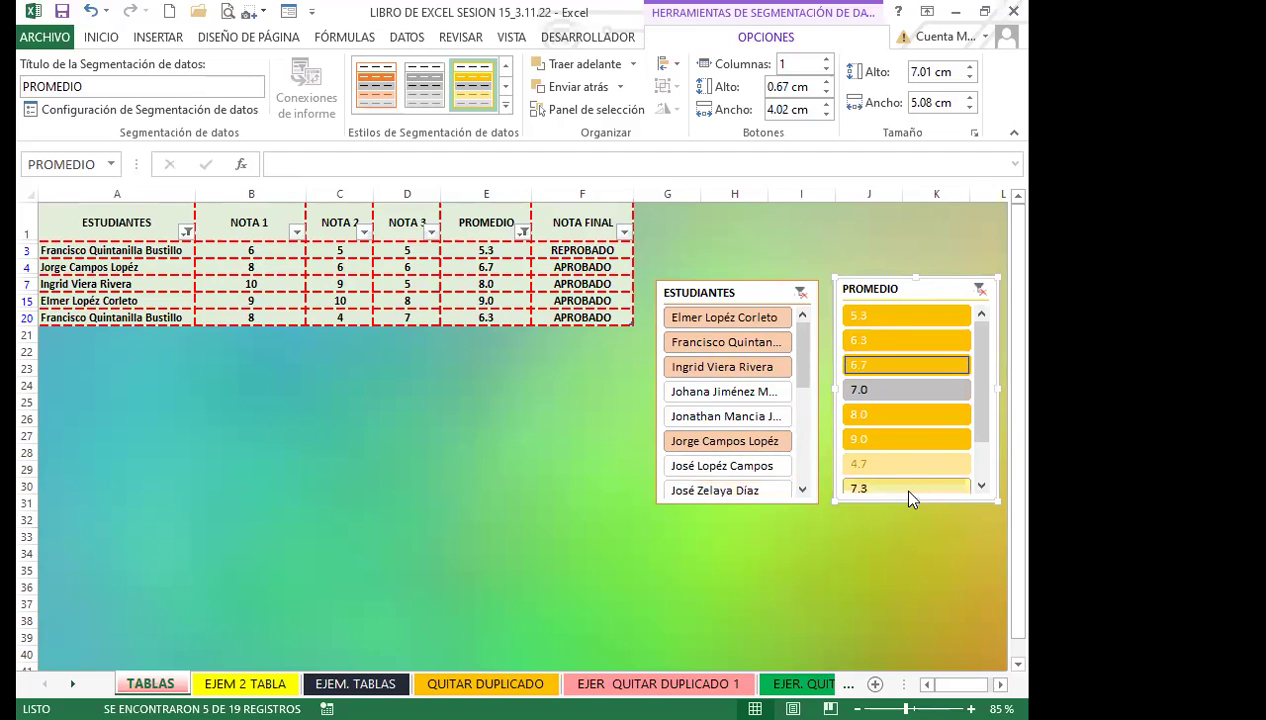
Step: Filter the table by one student at a time, choosing the seventh, first, fourth, fifth and sixth in the ESTUDIANTES slicer
click(740, 466)
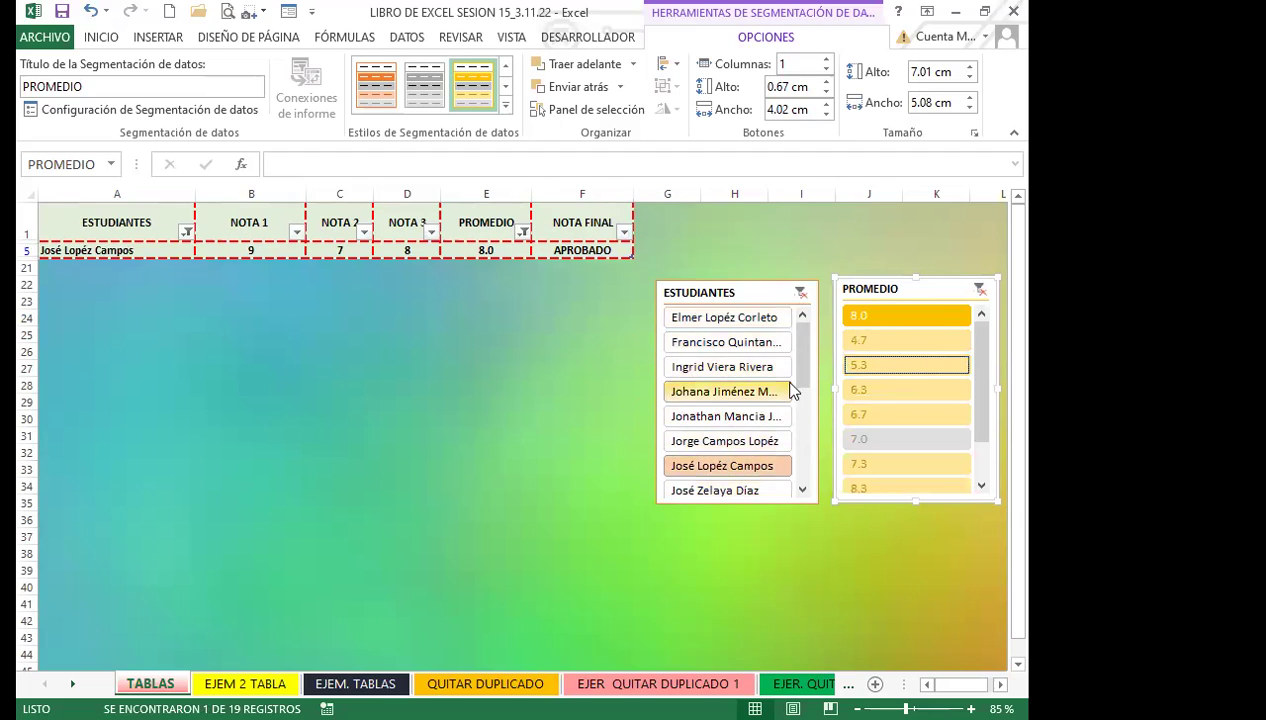
click(715, 318)
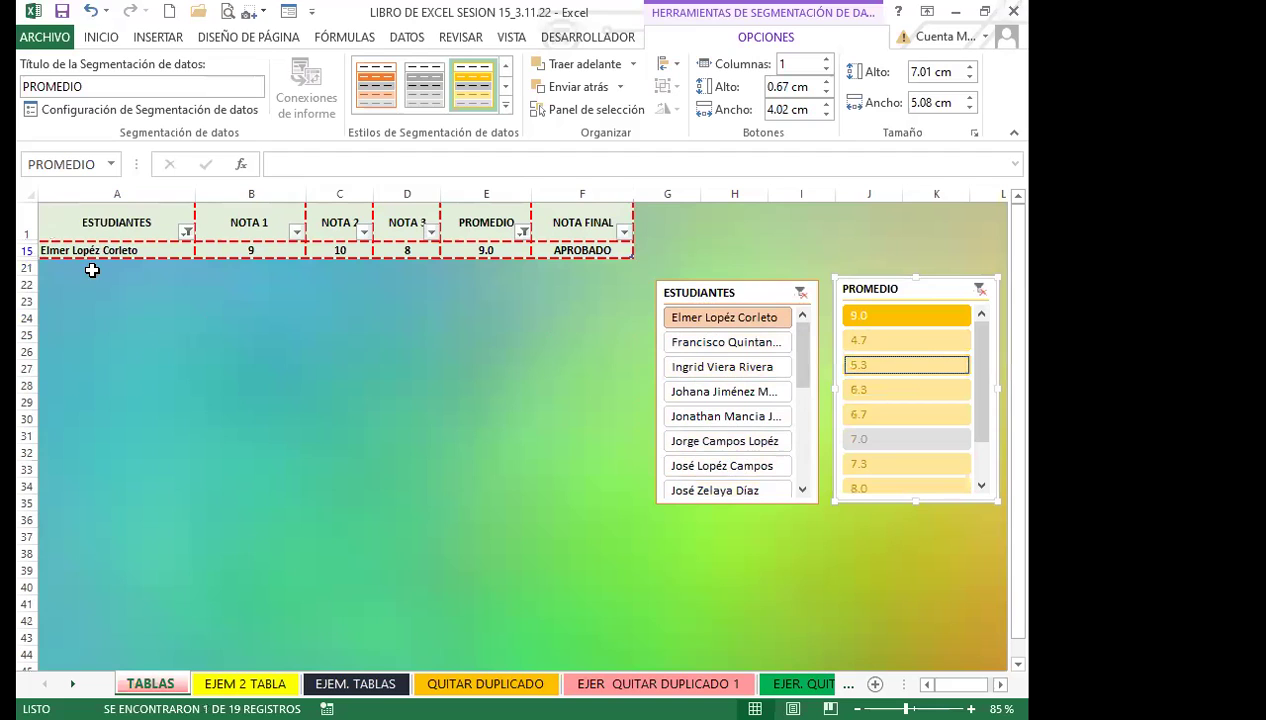
click(714, 393)
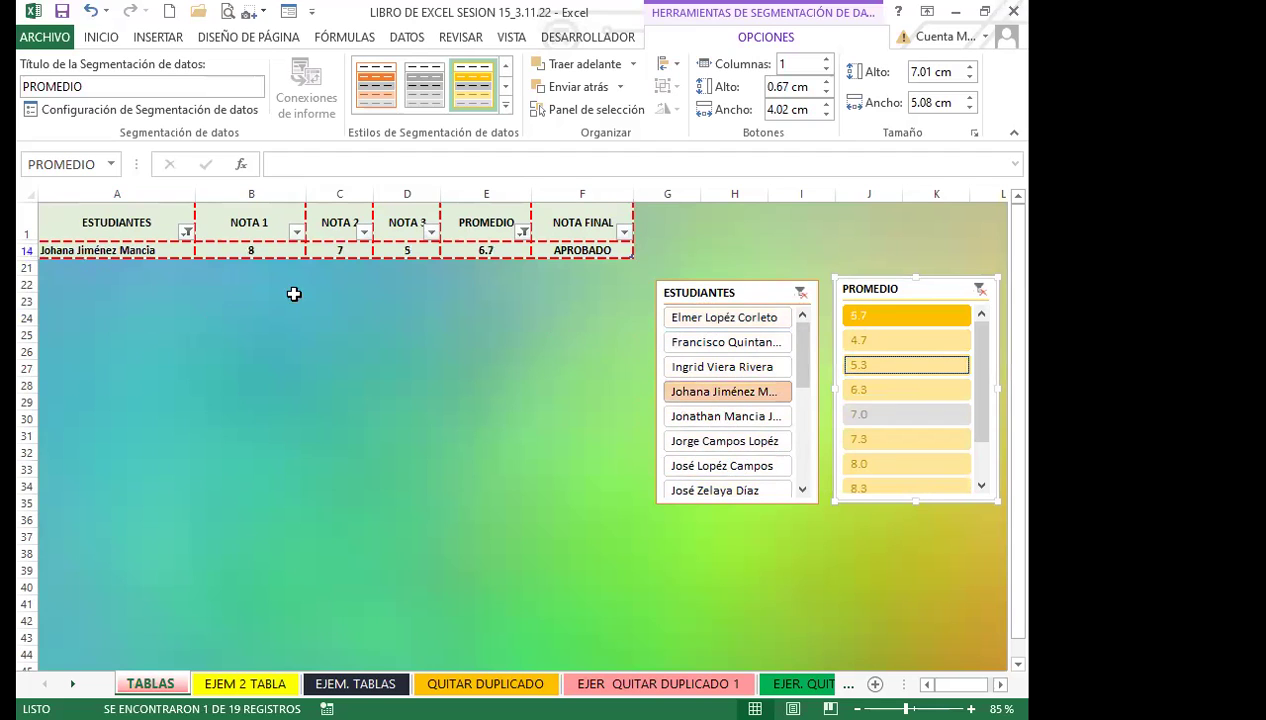
click(706, 416)
click(703, 441)
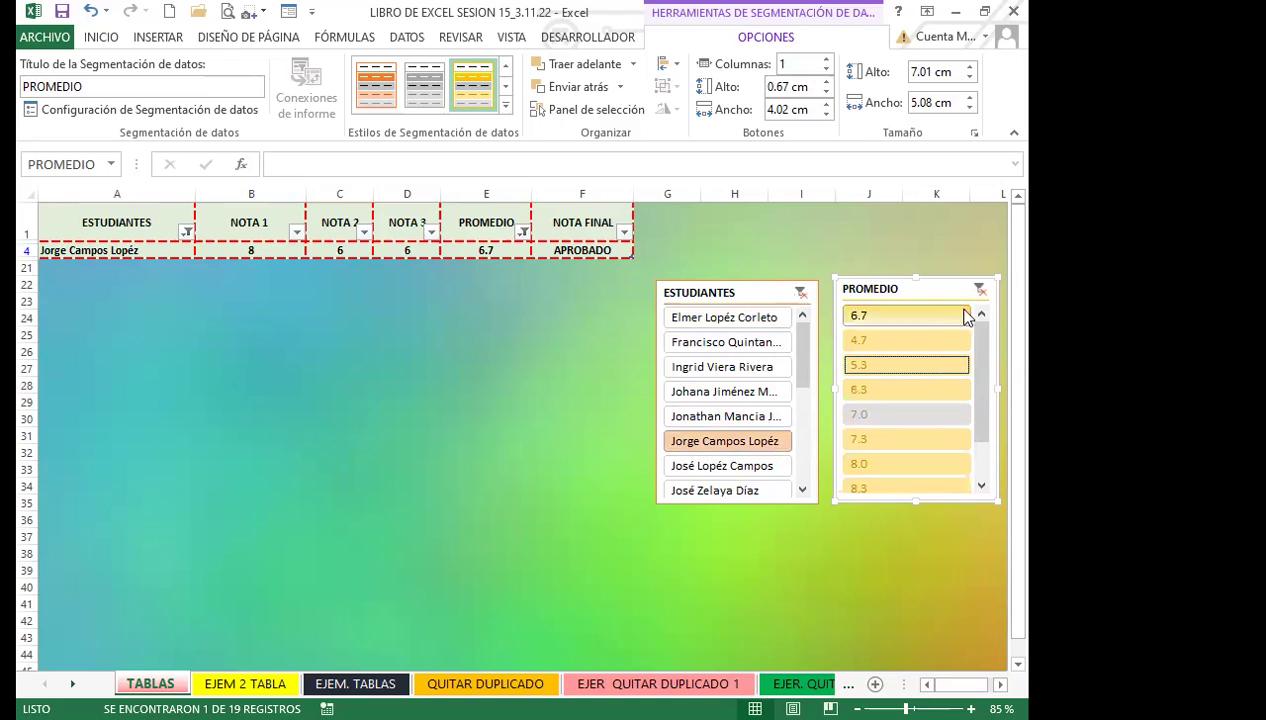
Step: Clear the PROMEDIO filter, filter the table by the first and third to eighth students one at a time, and clear the ESTUDIANTES filter
click(985, 289)
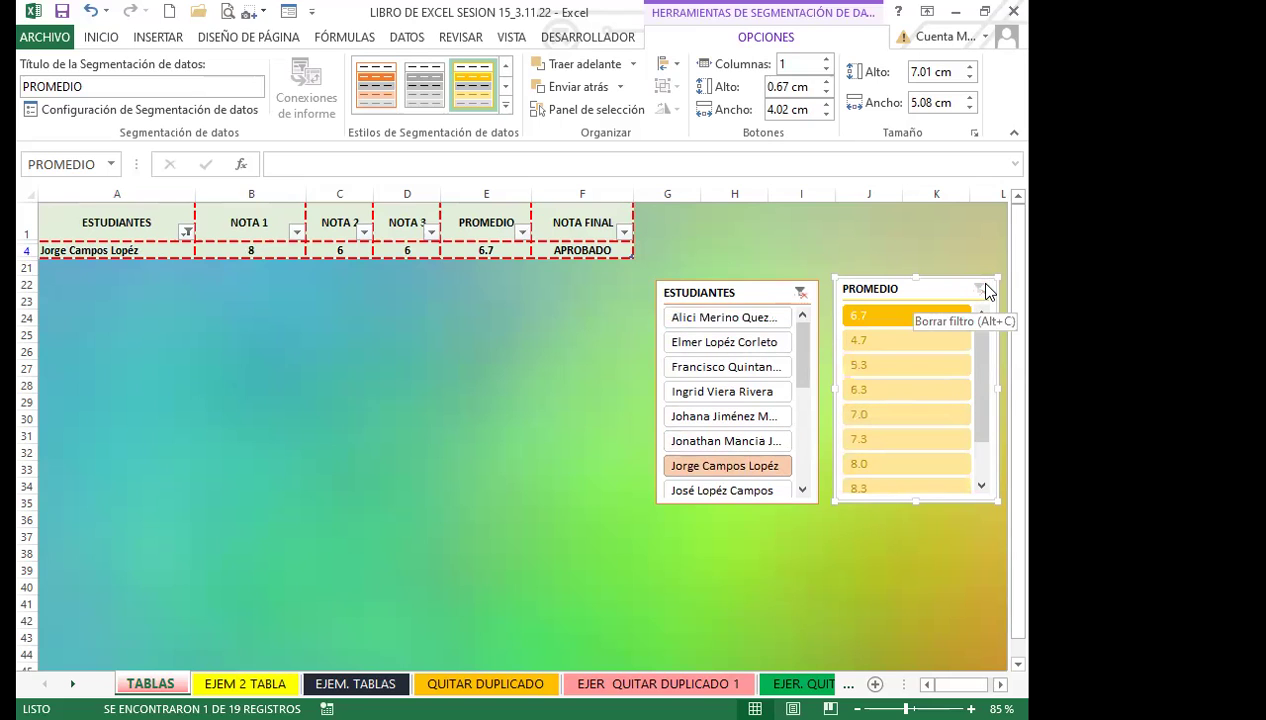
click(720, 317)
click(722, 367)
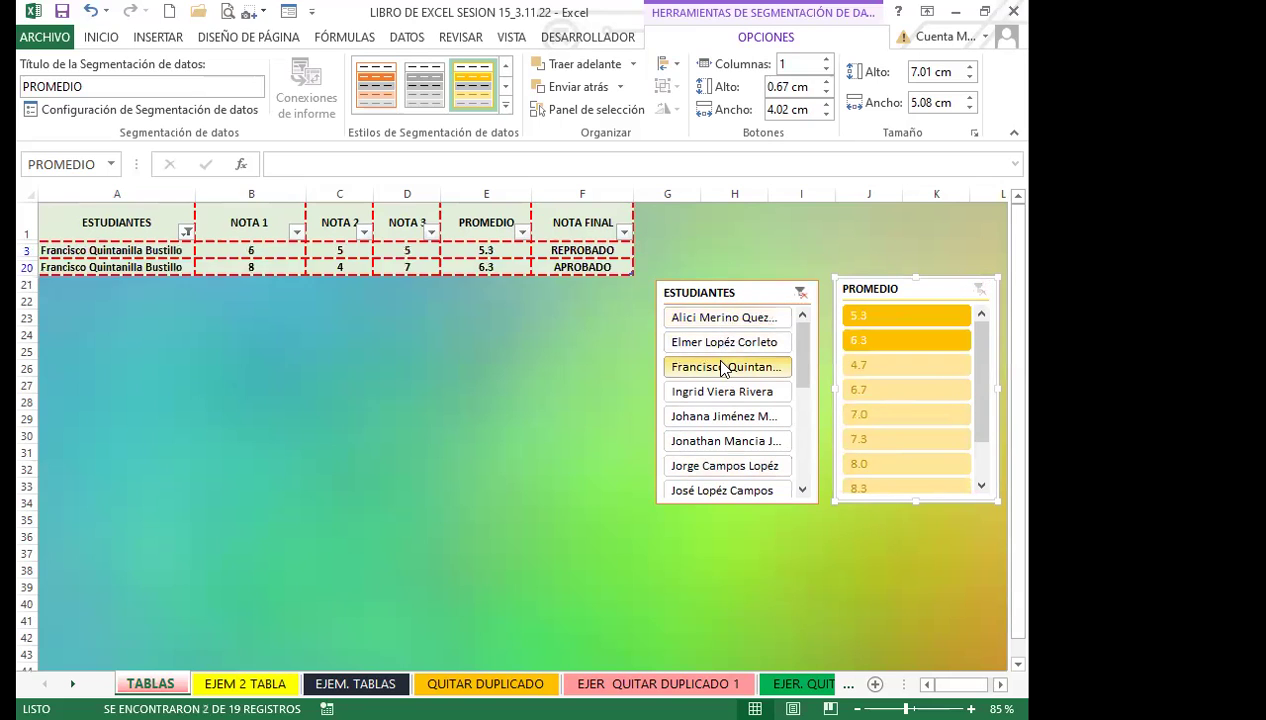
click(721, 392)
click(716, 419)
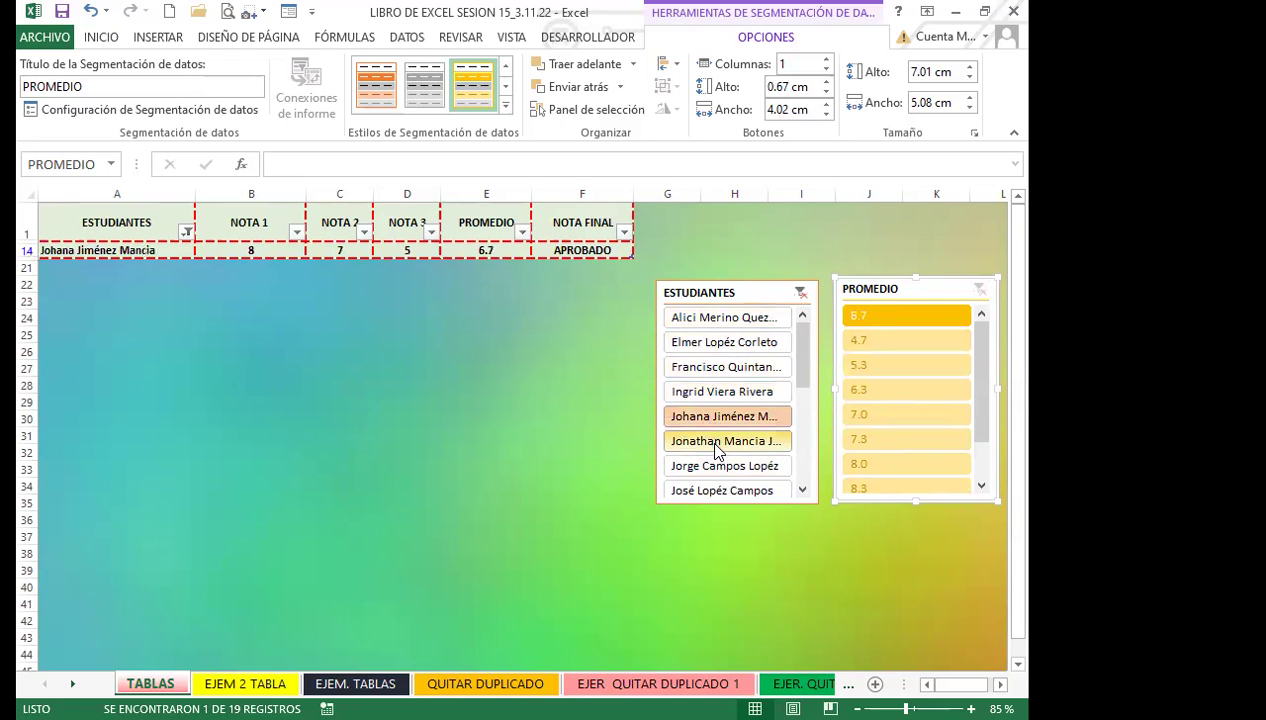
click(715, 448)
click(716, 466)
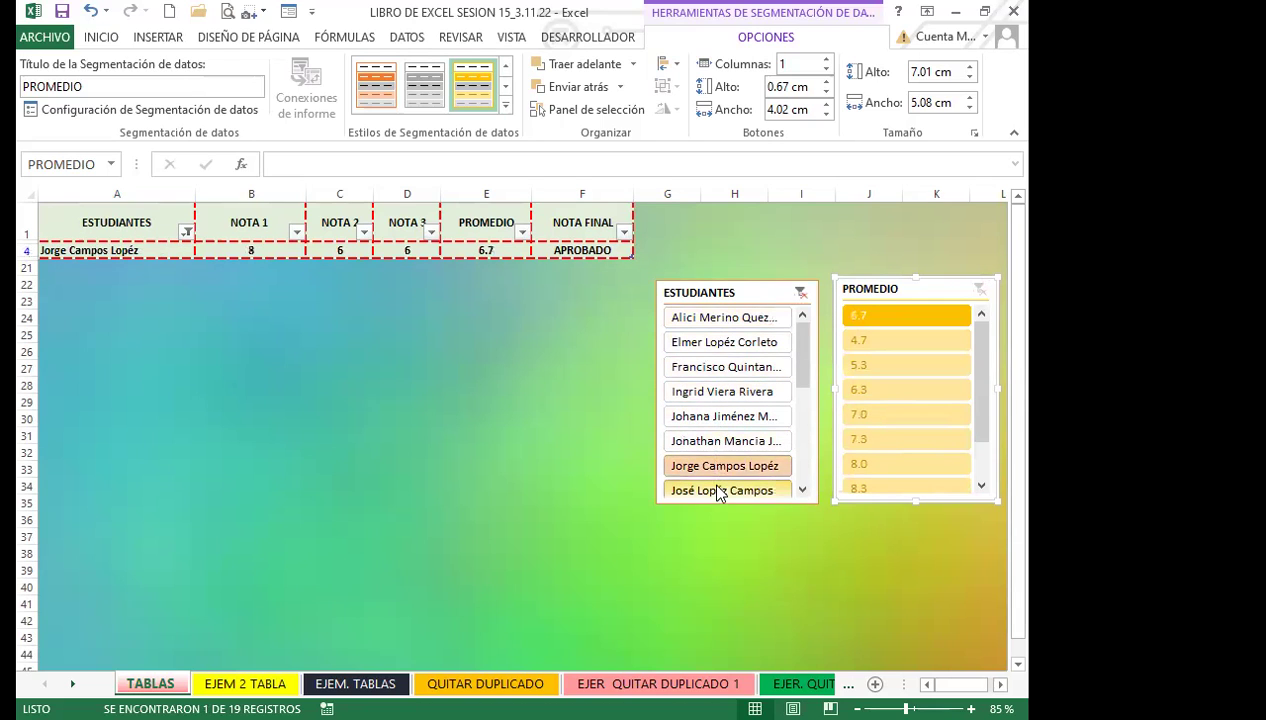
click(717, 490)
click(804, 292)
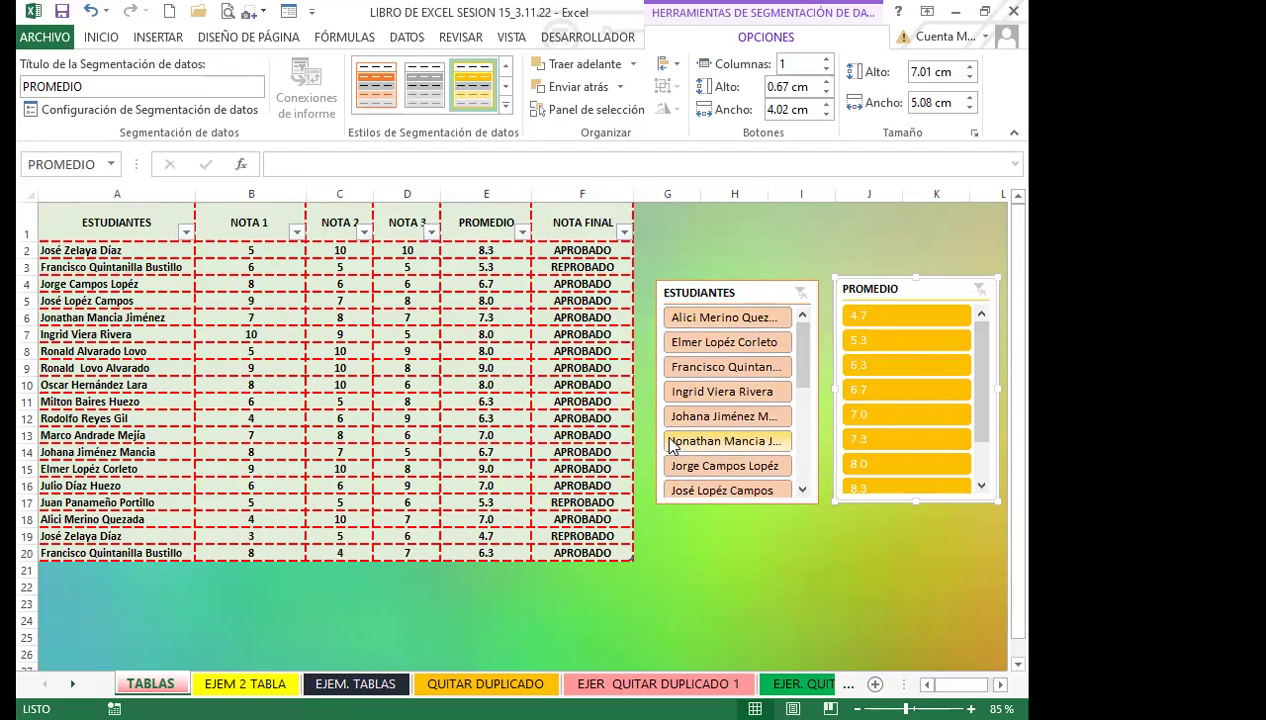
Step: Filter the table by the fifth student and average 7.0, switch to the seventh student alphabetically, and clear the PROMEDIO filter
click(772, 420)
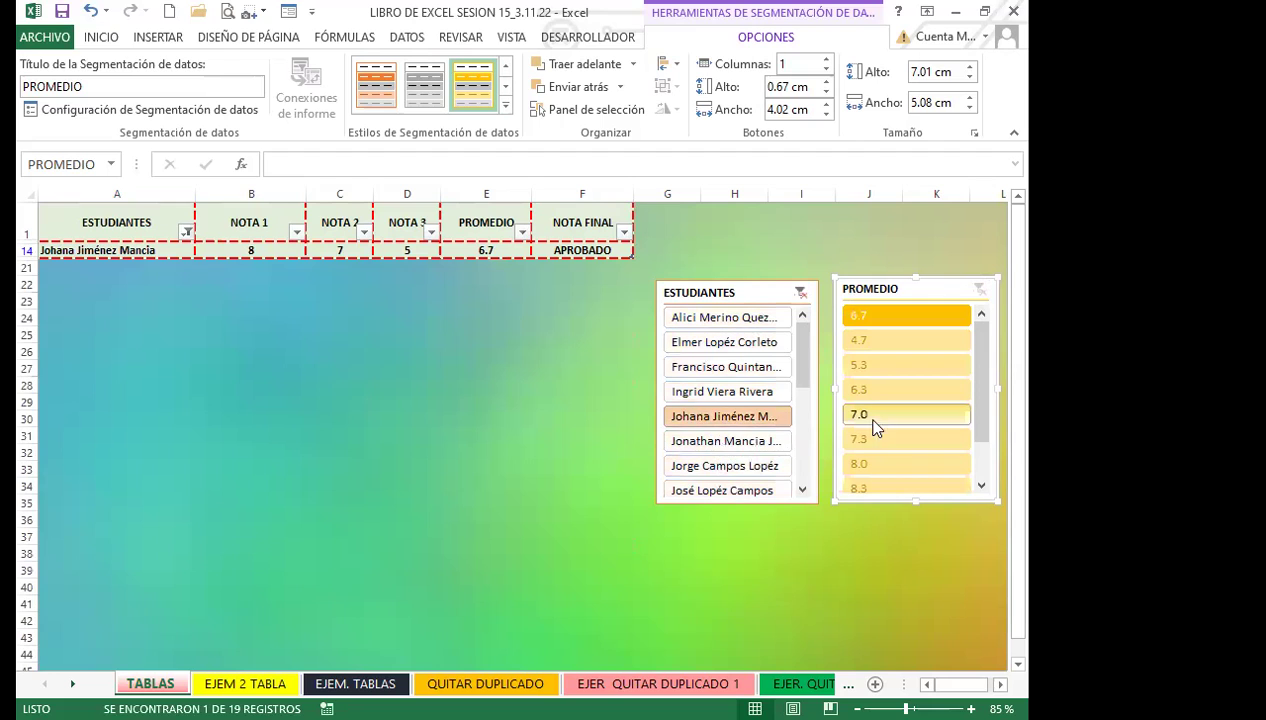
scroll(757, 430, down, 1)
click(755, 441)
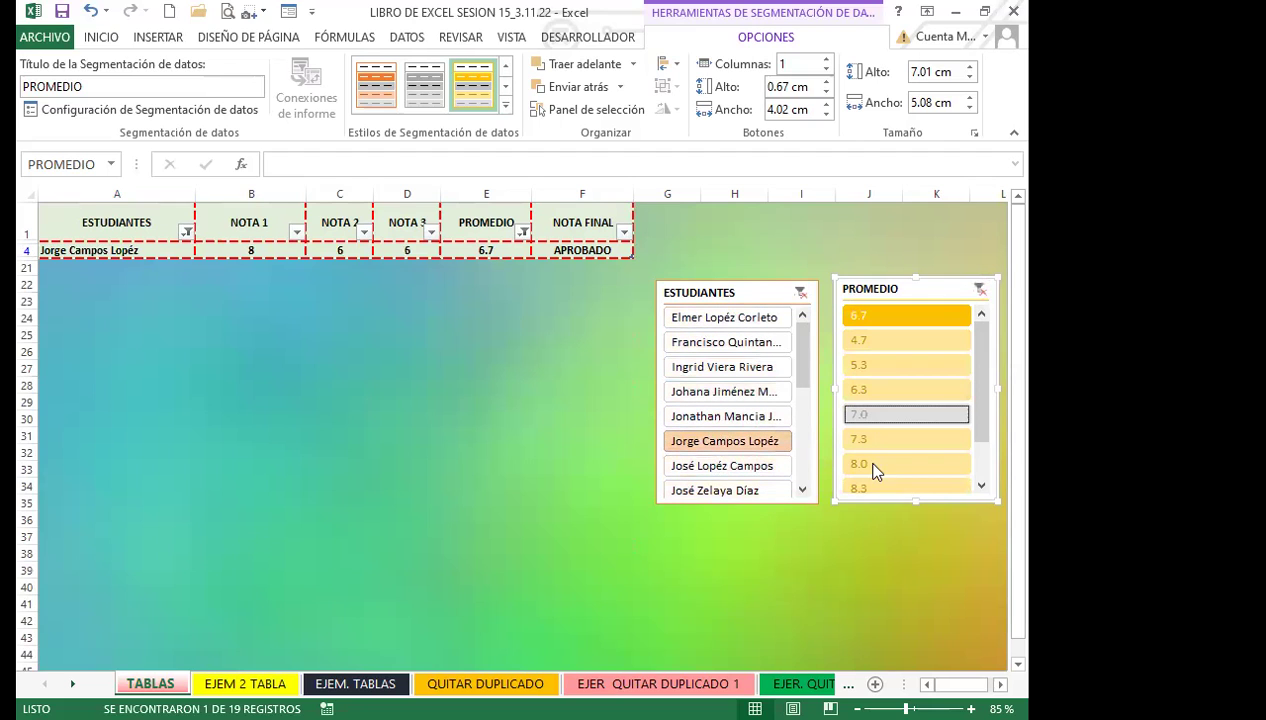
click(981, 290)
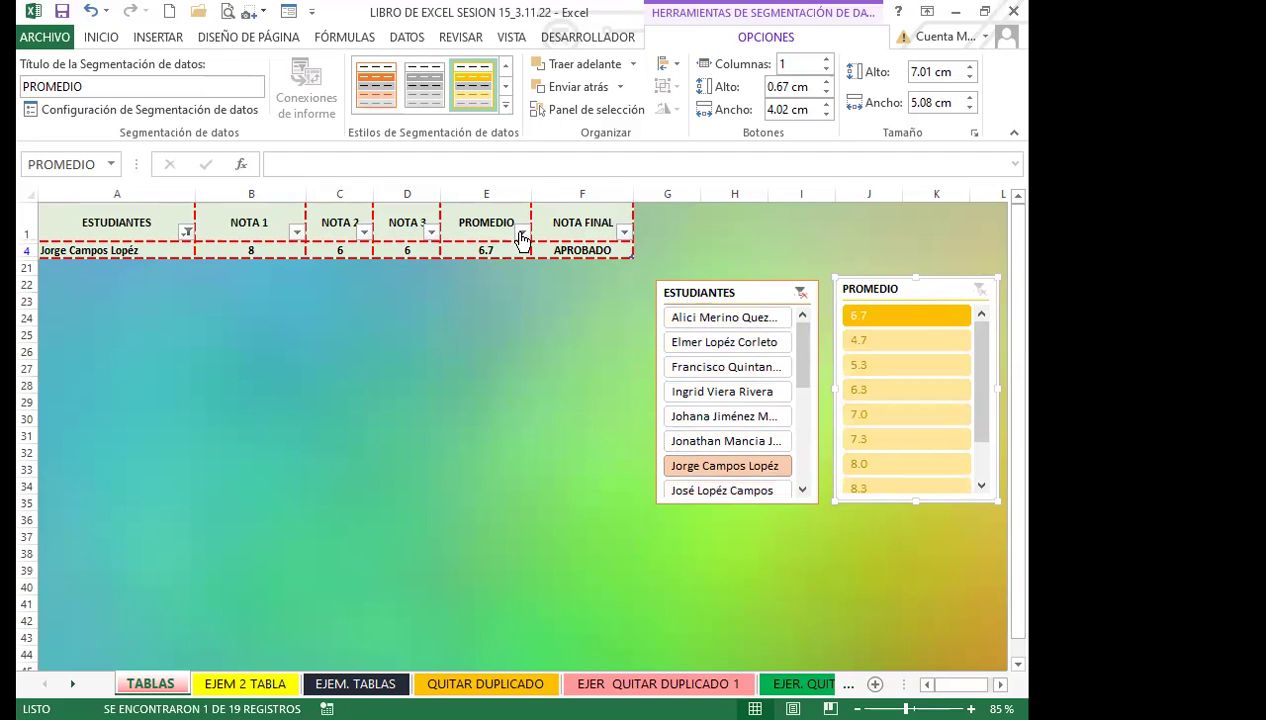
Step: Delete the ESTUDIANTES and PROMEDIO slicers from the sheet
click(484, 223)
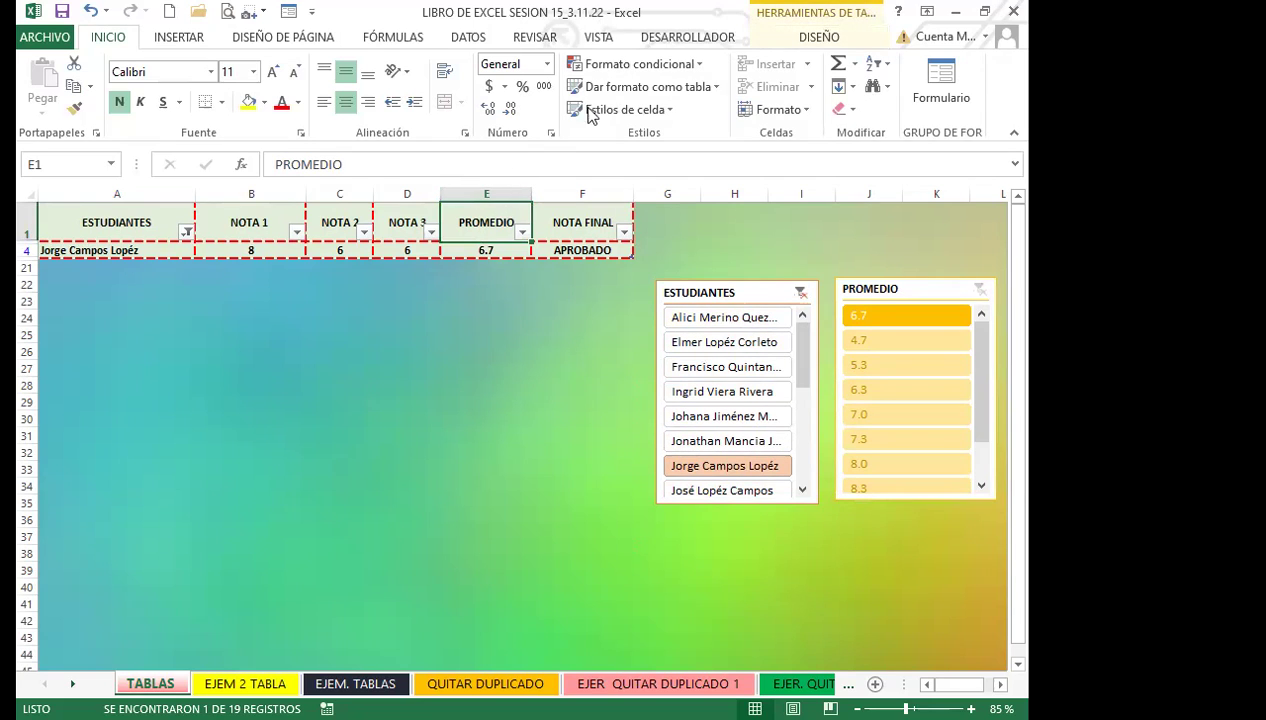
click(716, 270)
click(731, 291)
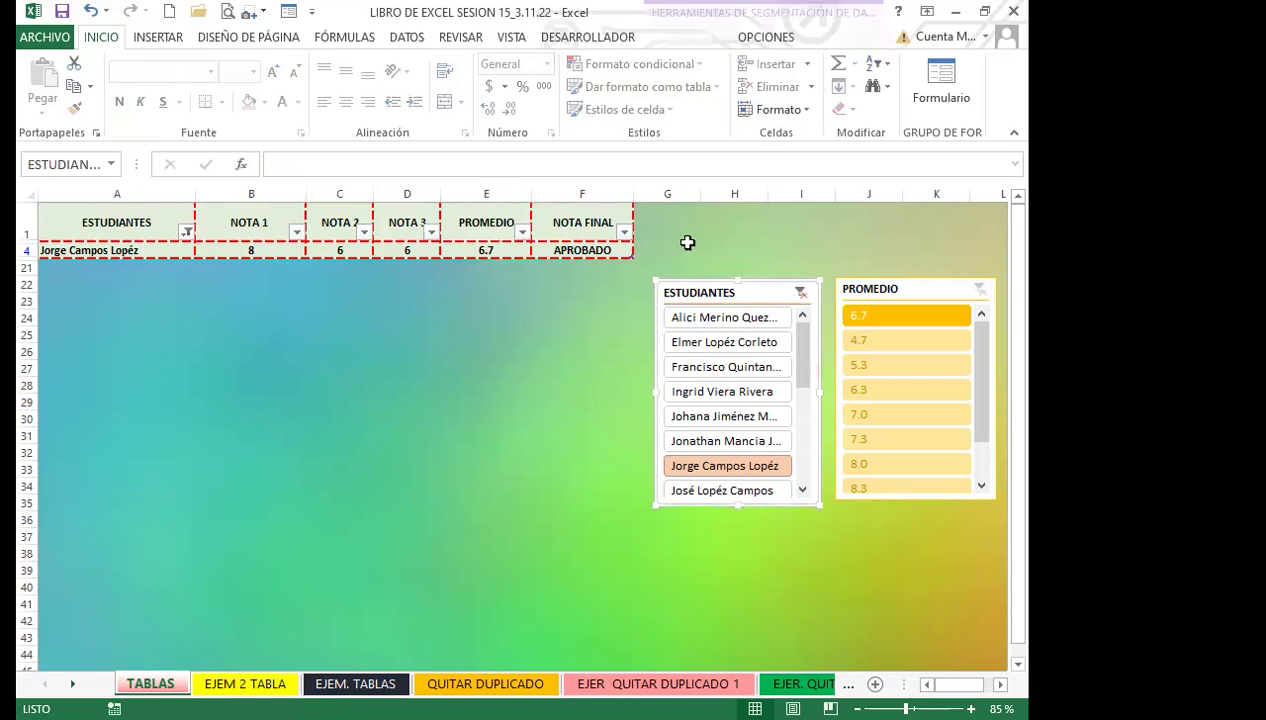
click(776, 38)
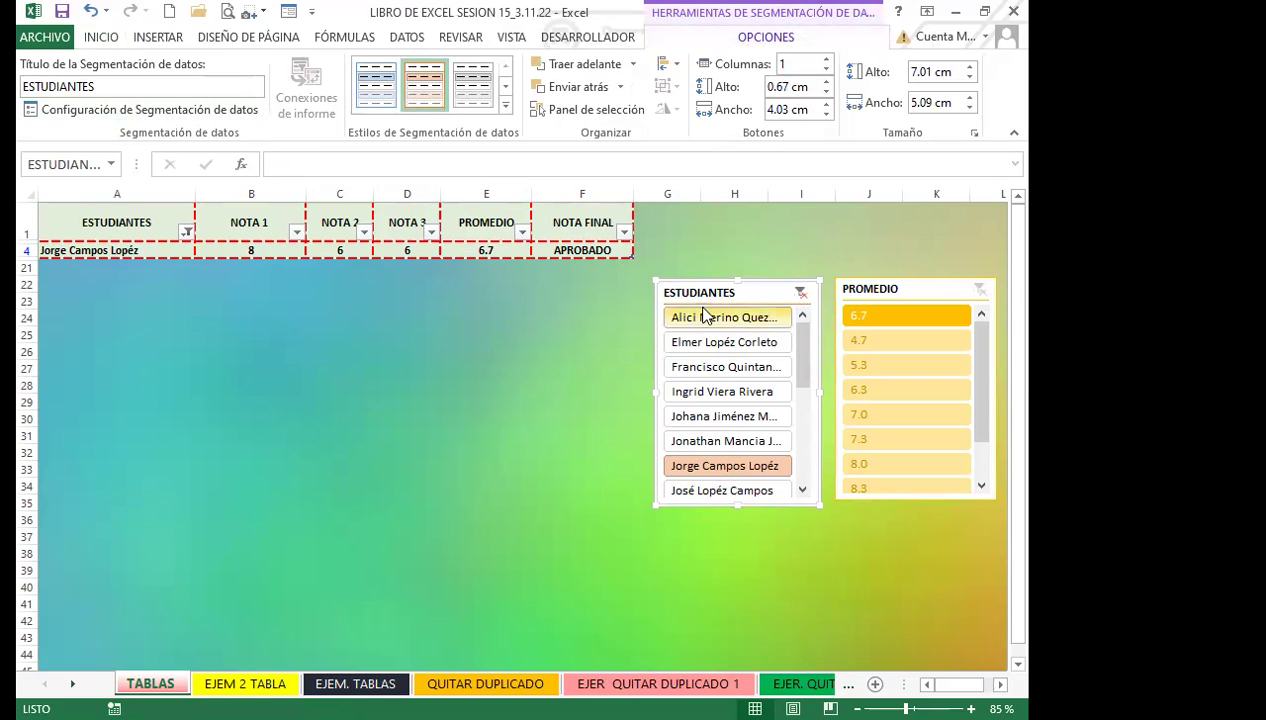
key(Delete)
click(912, 292)
key(Delete)
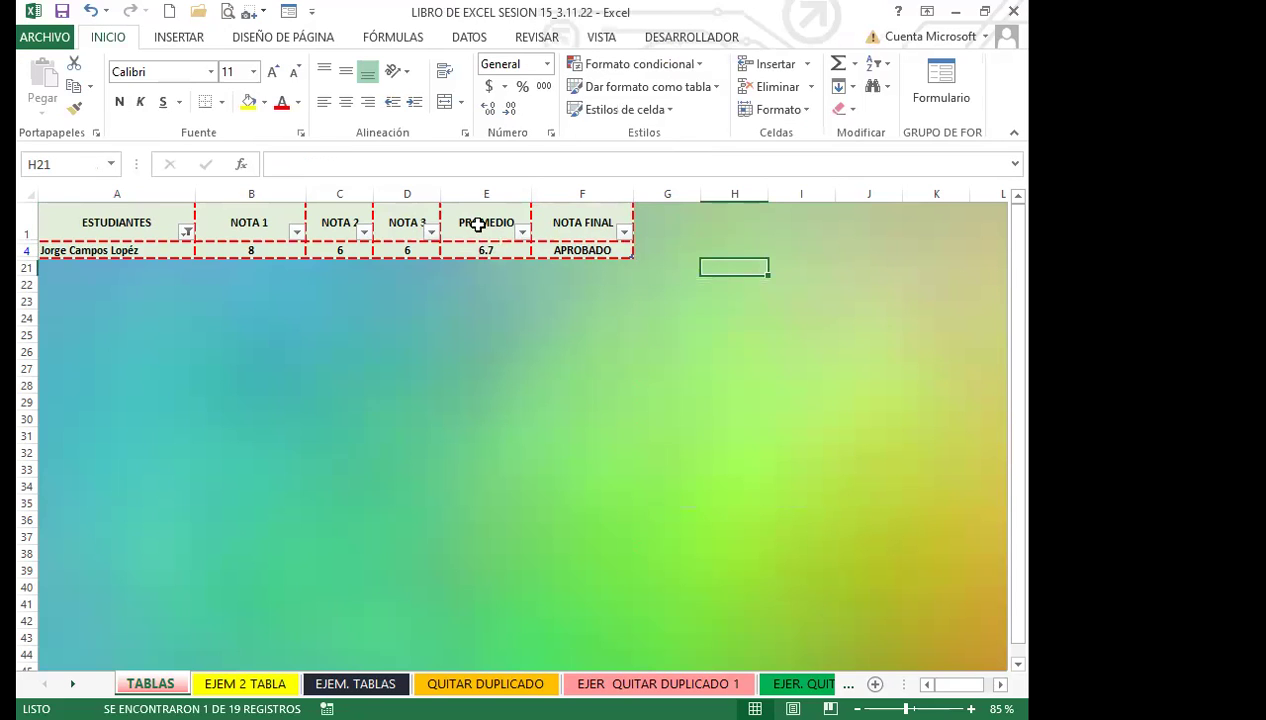
Step: Turn off filtering on the grades table, removing the filter buttons from its header row
click(478, 224)
click(469, 37)
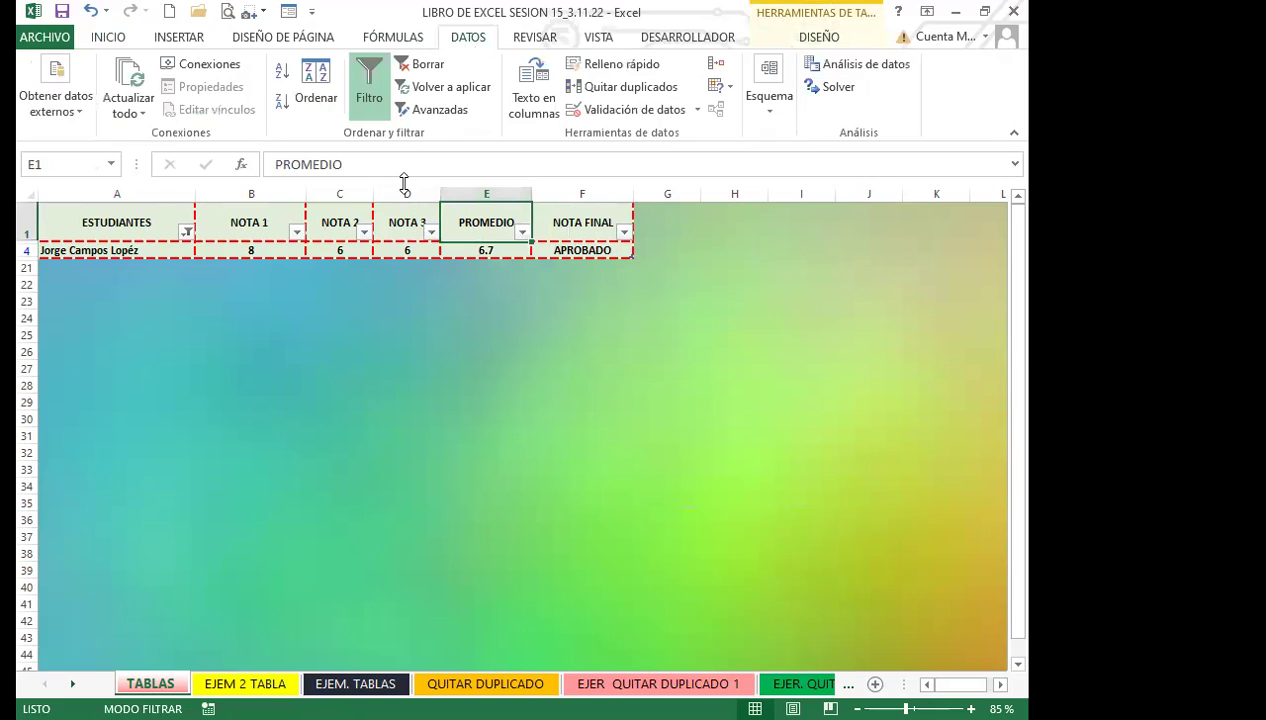
click(369, 78)
click(511, 388)
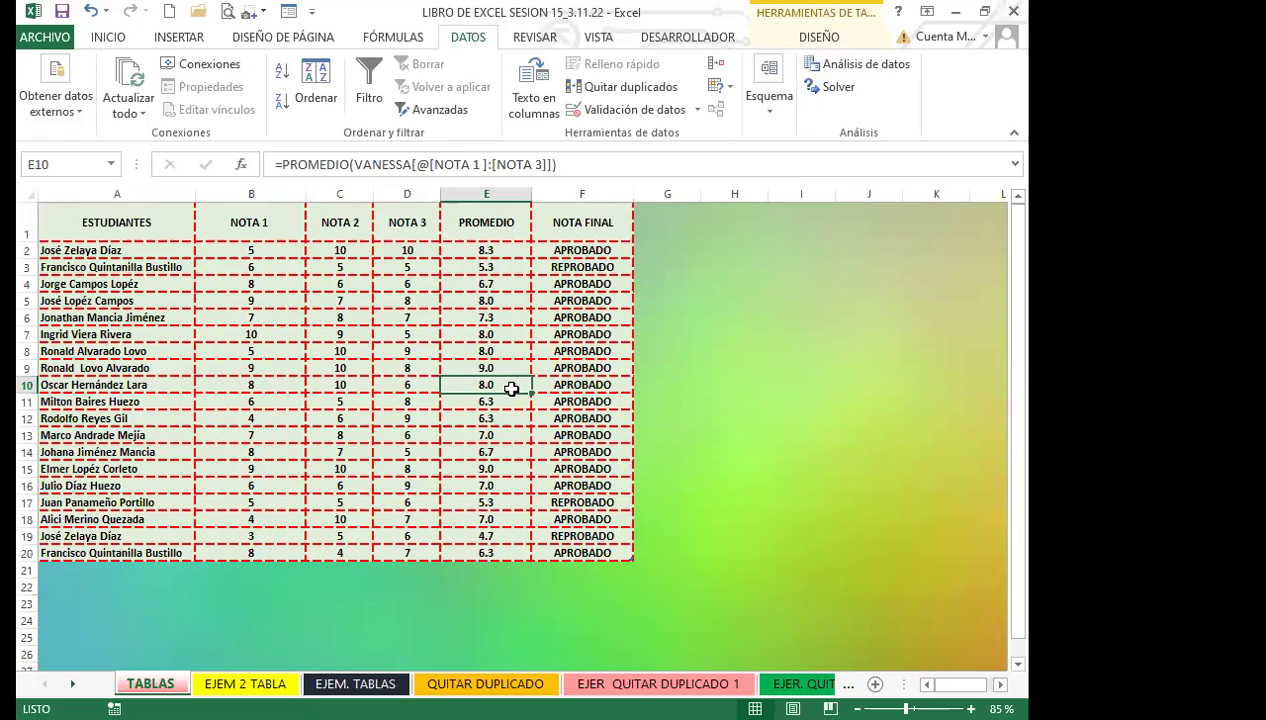
Step: Turn on banded columns for the grades table and turn them off again
click(806, 34)
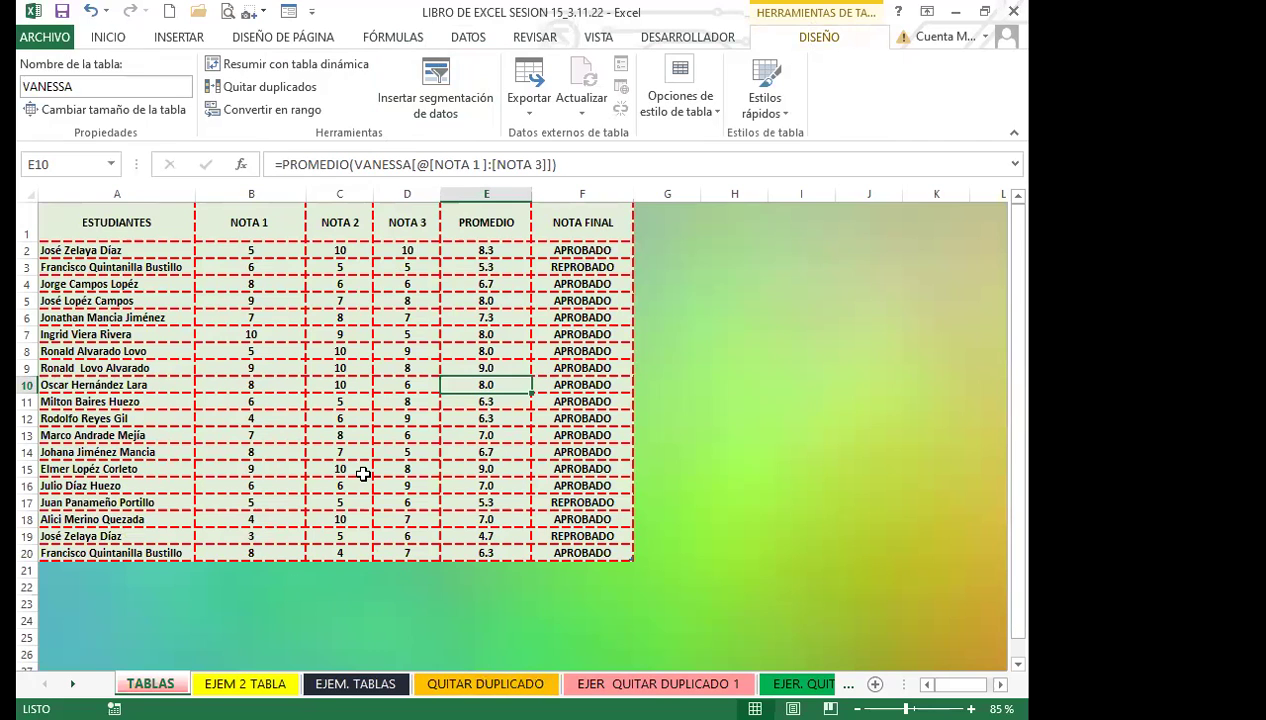
click(407, 452)
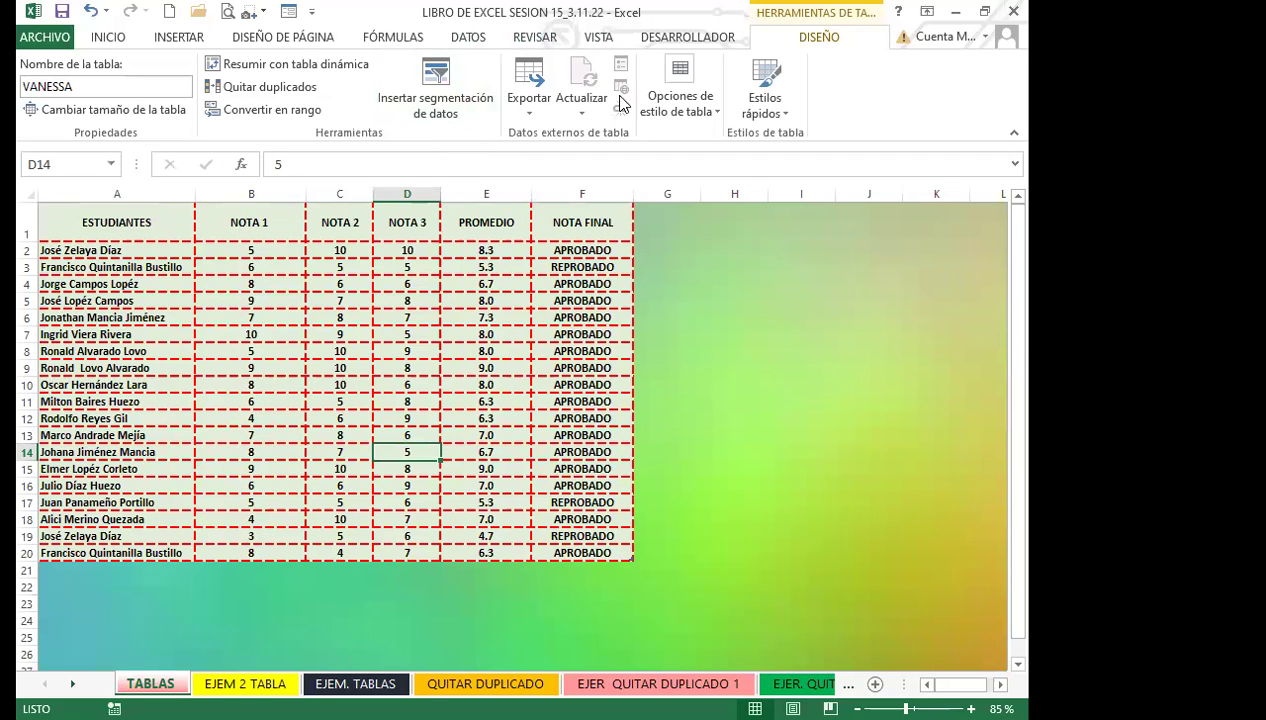
click(716, 116)
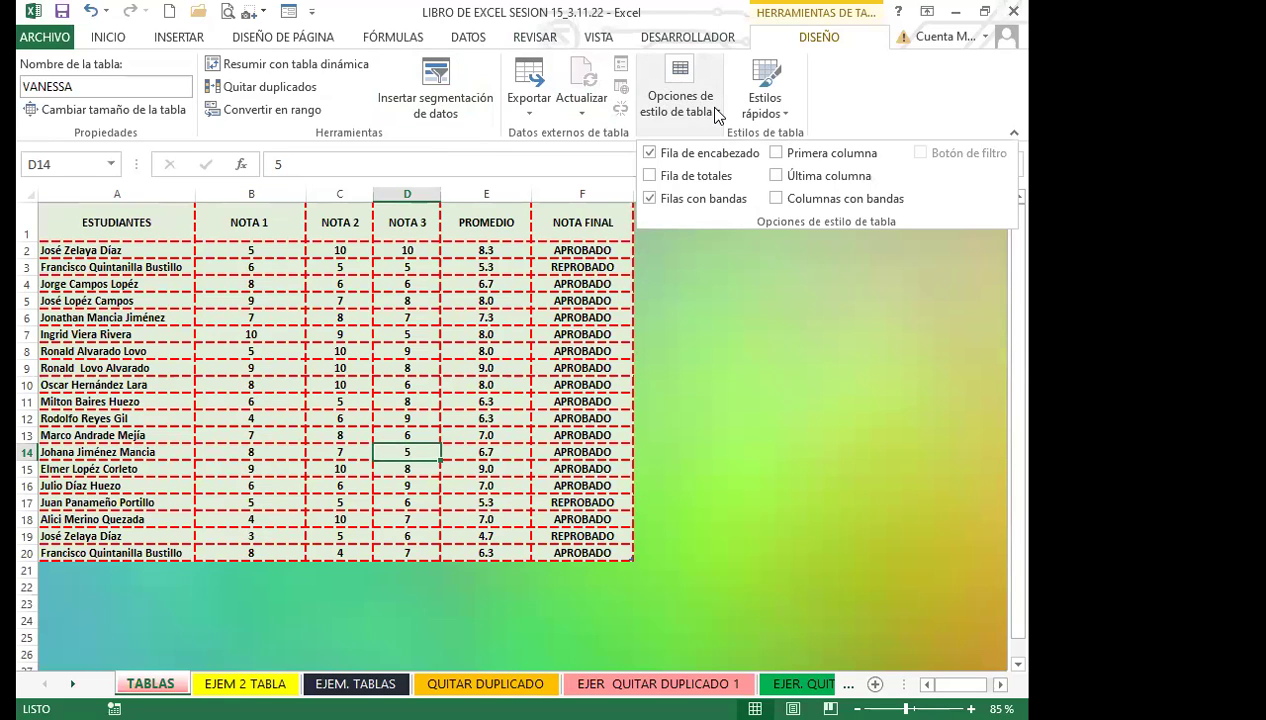
click(776, 198)
click(776, 198)
Step: Apply the dark green table style with a black header row and banded rows to the grades table
click(785, 113)
drag(1014, 370, 1025, 578)
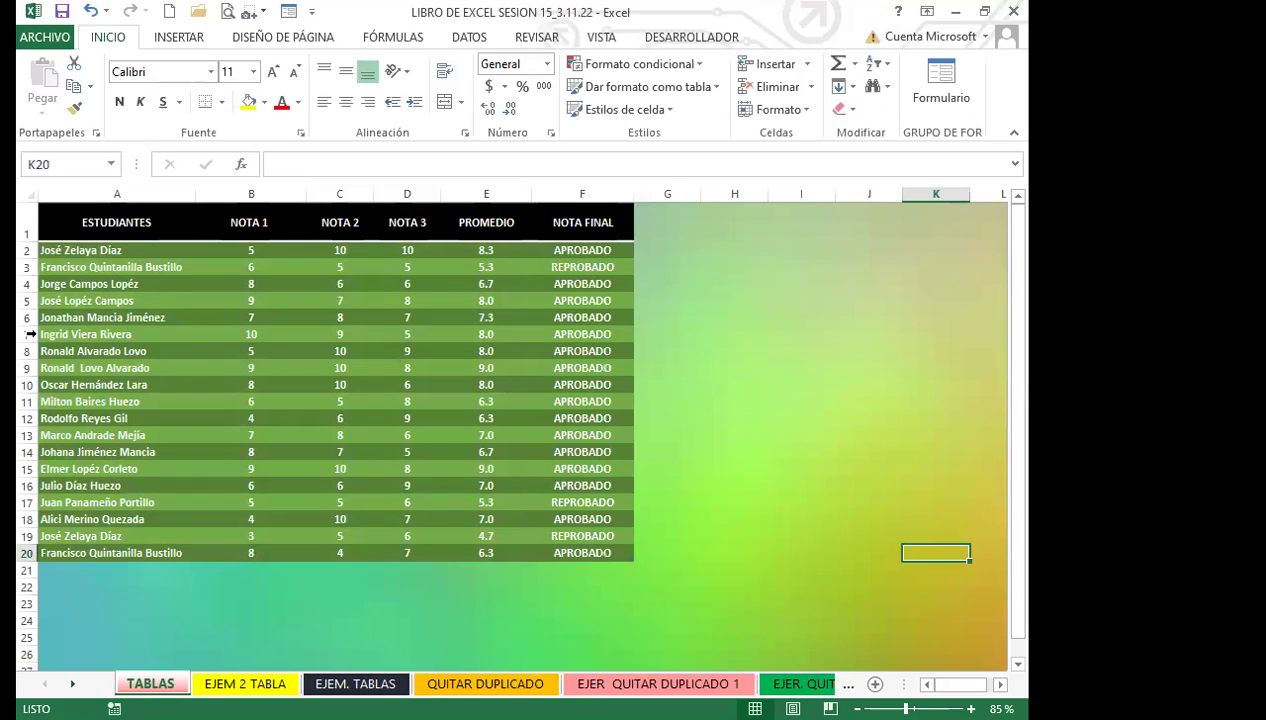
drag(136, 215, 595, 557)
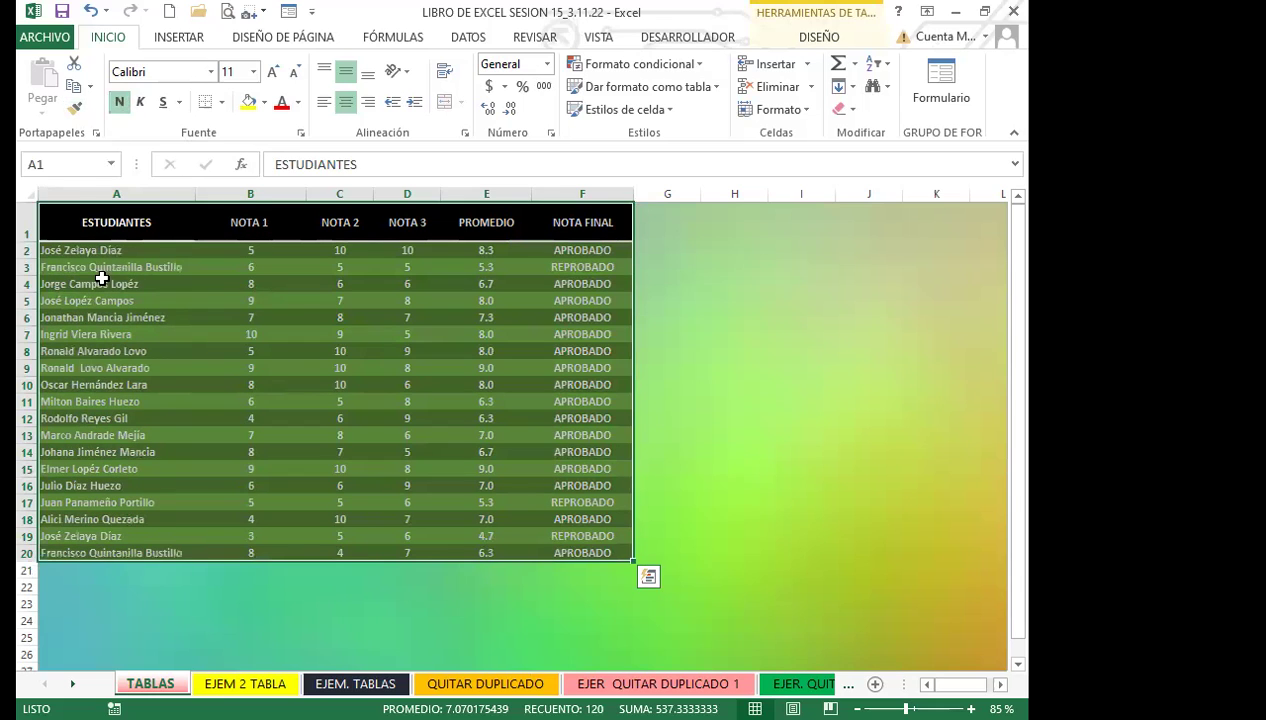
click(207, 343)
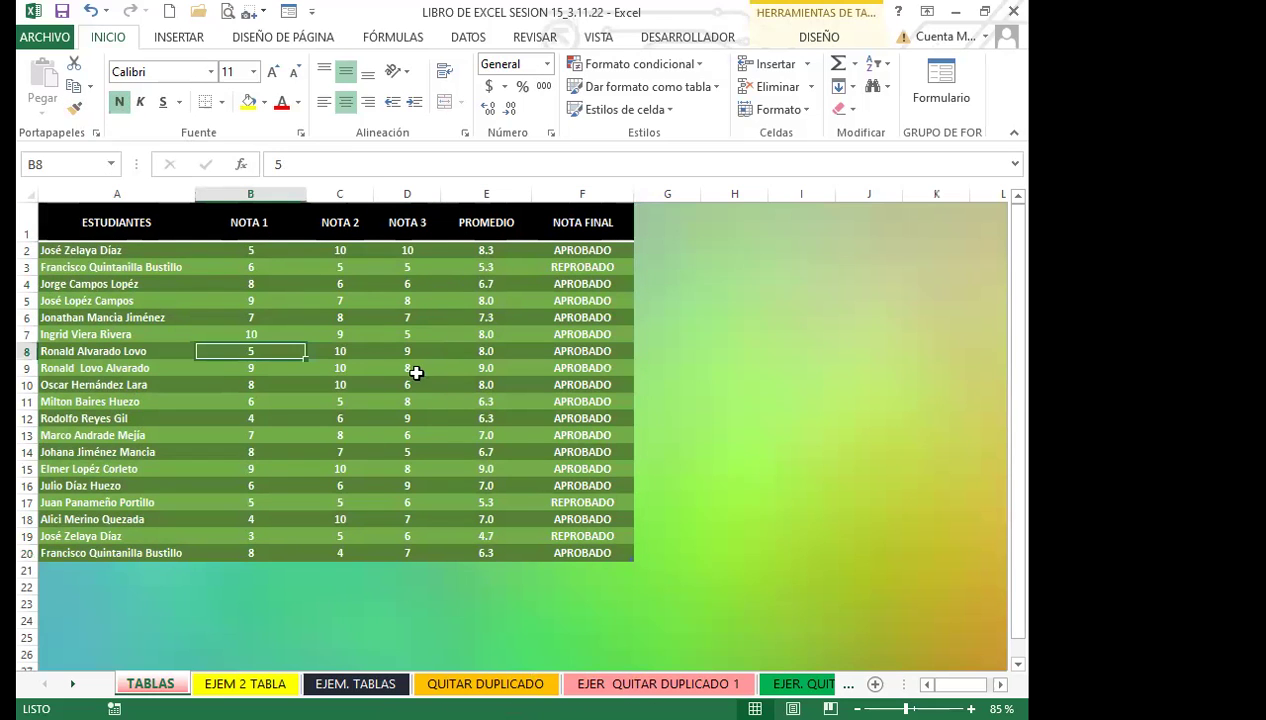
Step: Try banded columns on the dark green table style, and restore the rows-only banding
click(790, 36)
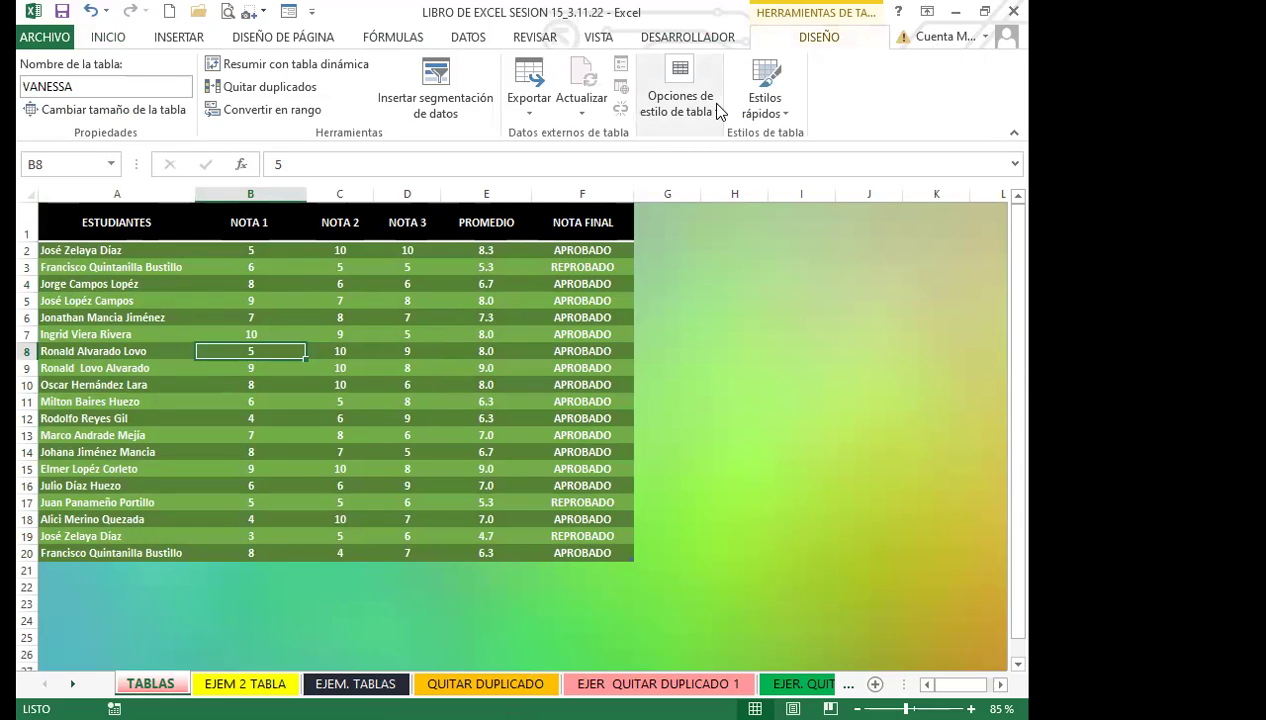
click(716, 108)
click(777, 199)
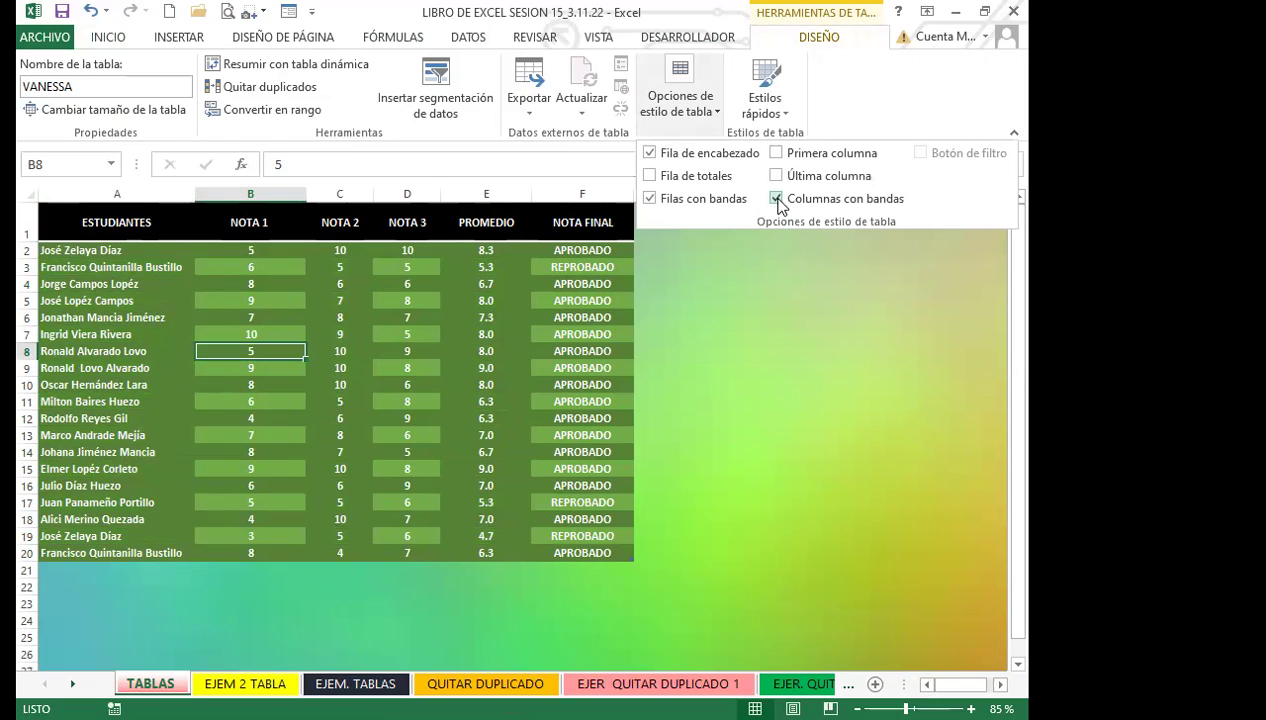
click(776, 199)
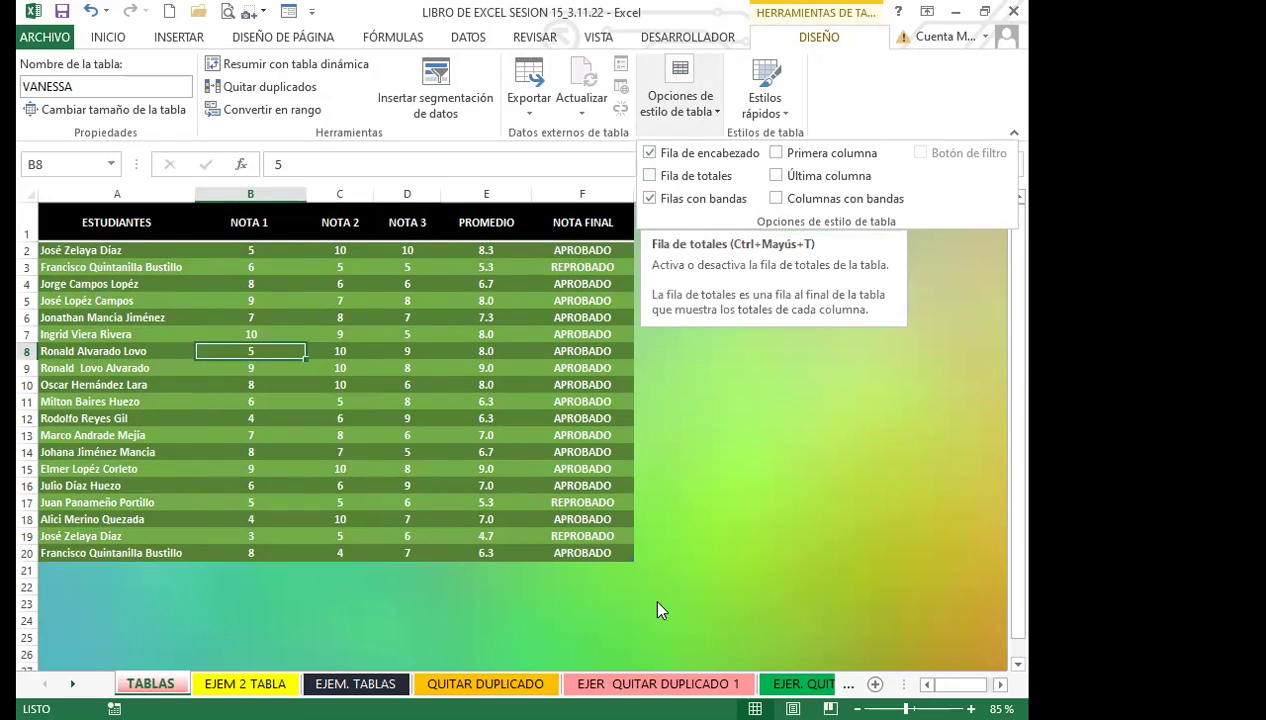
Step: Examine the empty cells A21 to F21 directly below the grades table
click(562, 572)
click(489, 572)
click(390, 577)
click(334, 574)
click(235, 573)
click(124, 577)
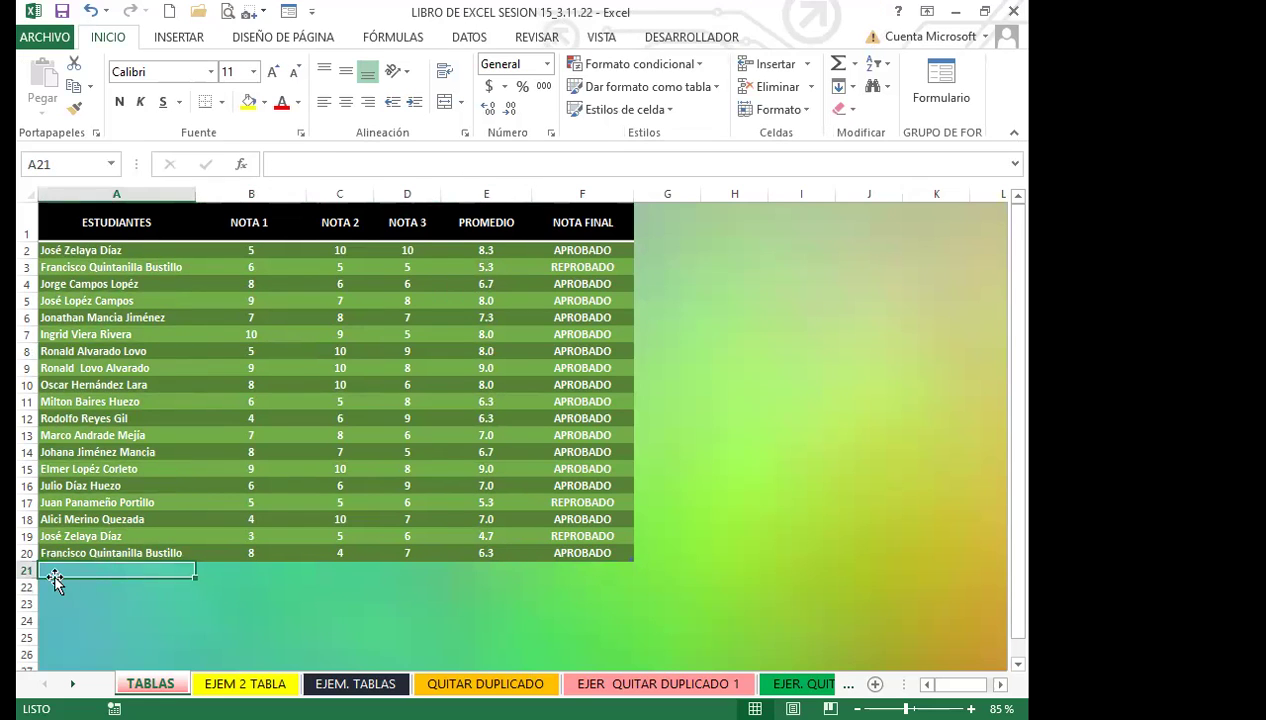
click(272, 573)
click(345, 572)
click(410, 574)
click(495, 574)
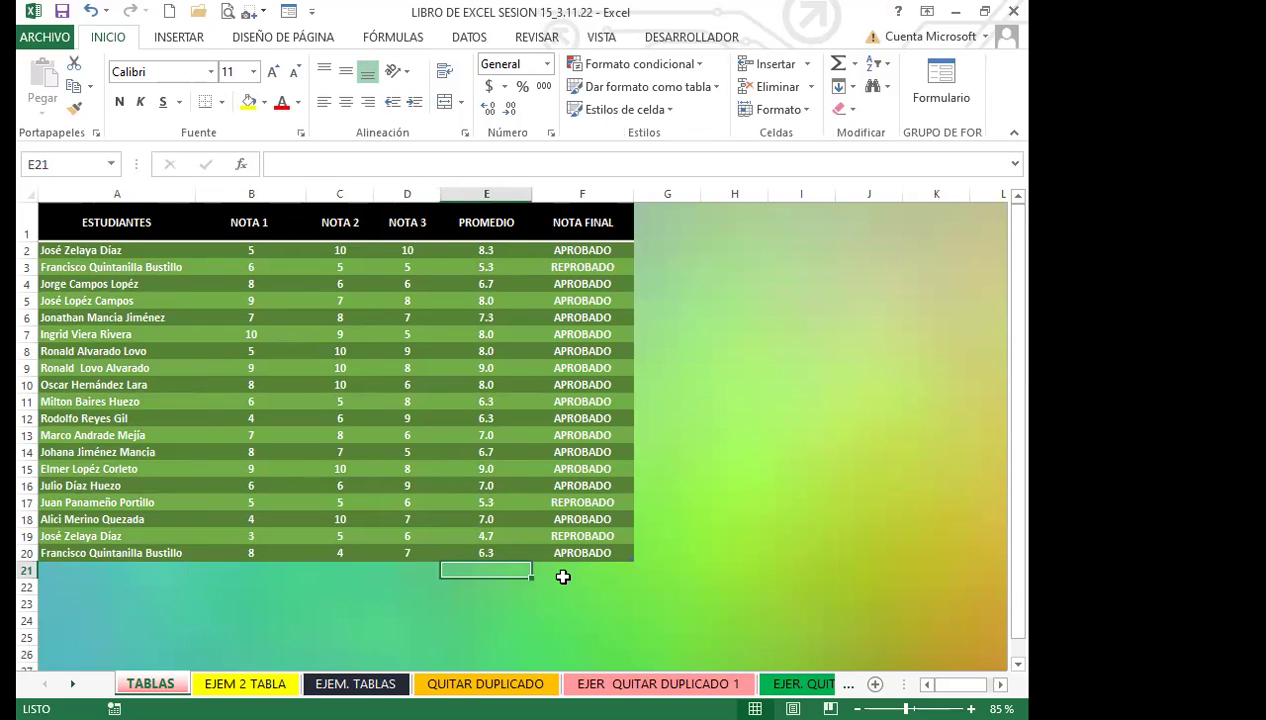
click(565, 575)
Step: Add a total row to the grades table
click(402, 503)
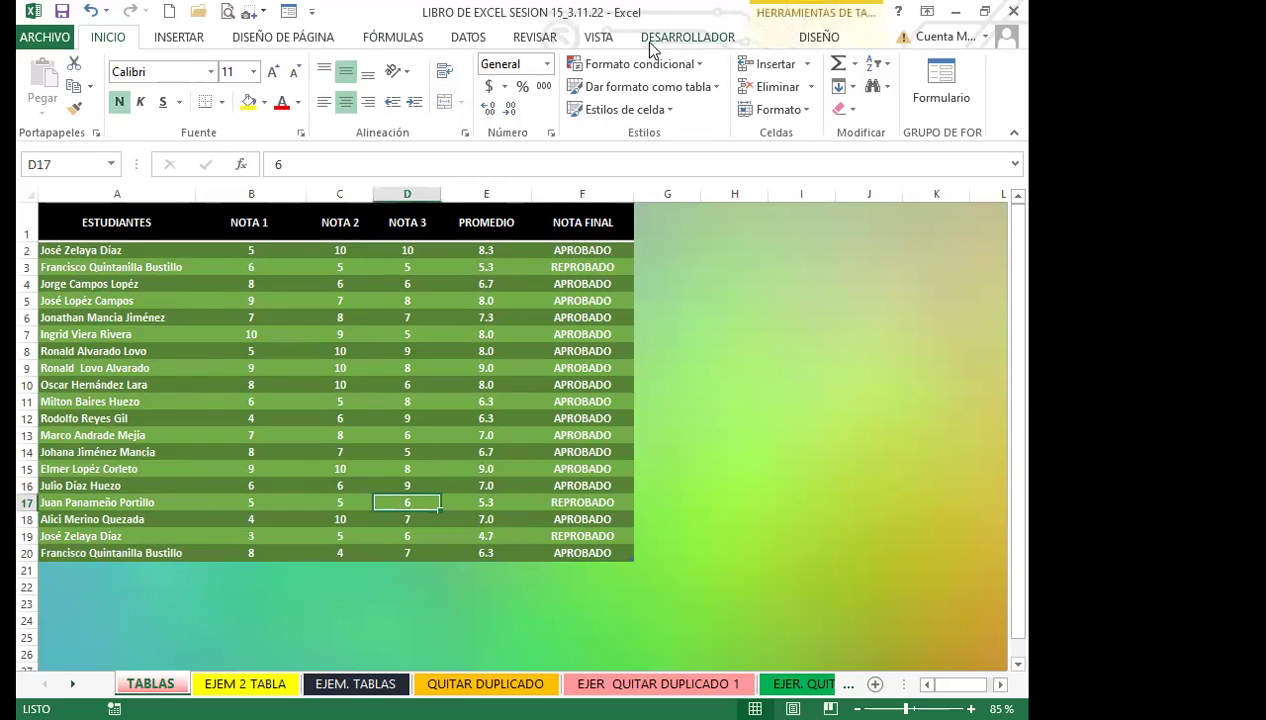
click(800, 38)
click(705, 108)
click(651, 177)
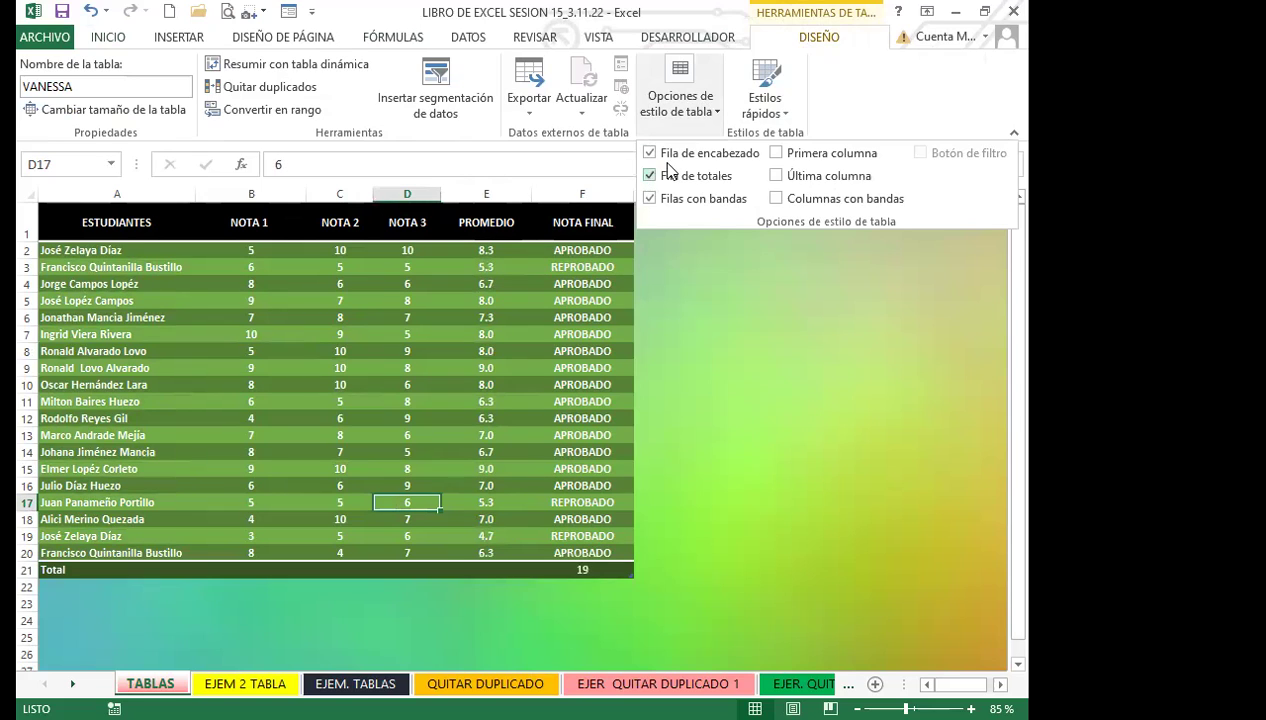
Step: Enable the special first-column and last-column formatting for the grades table
click(777, 155)
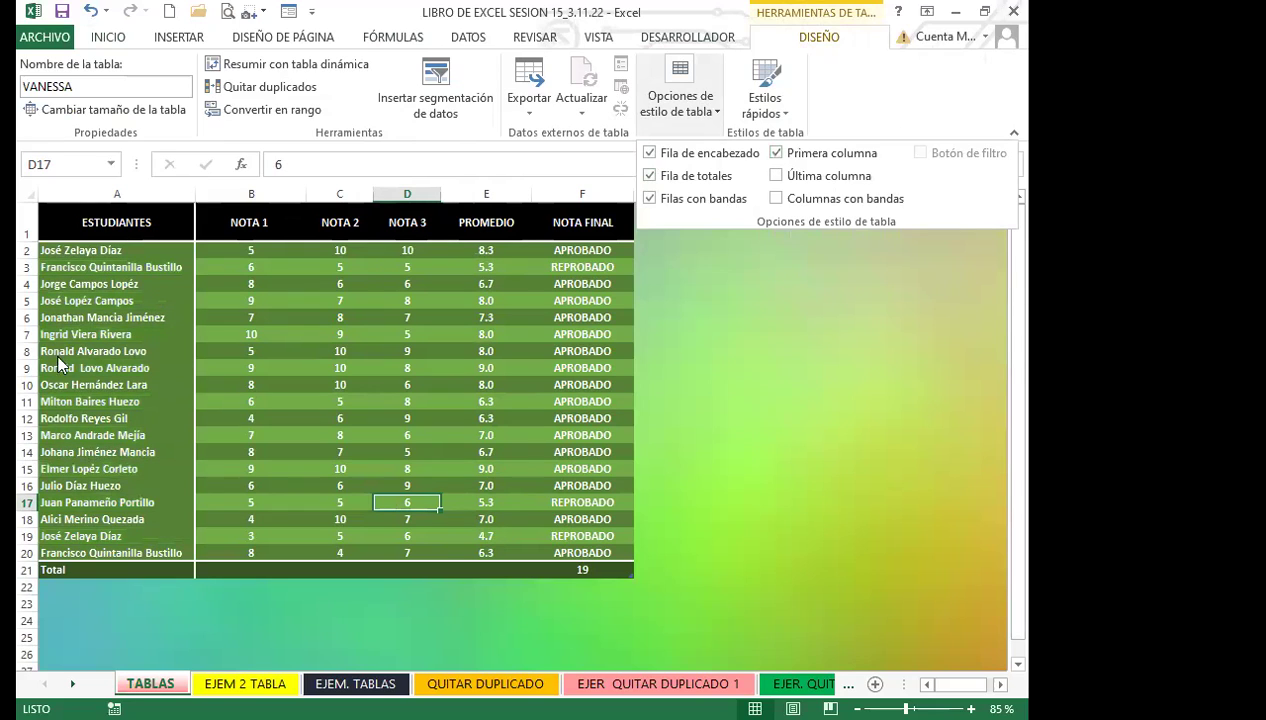
click(777, 155)
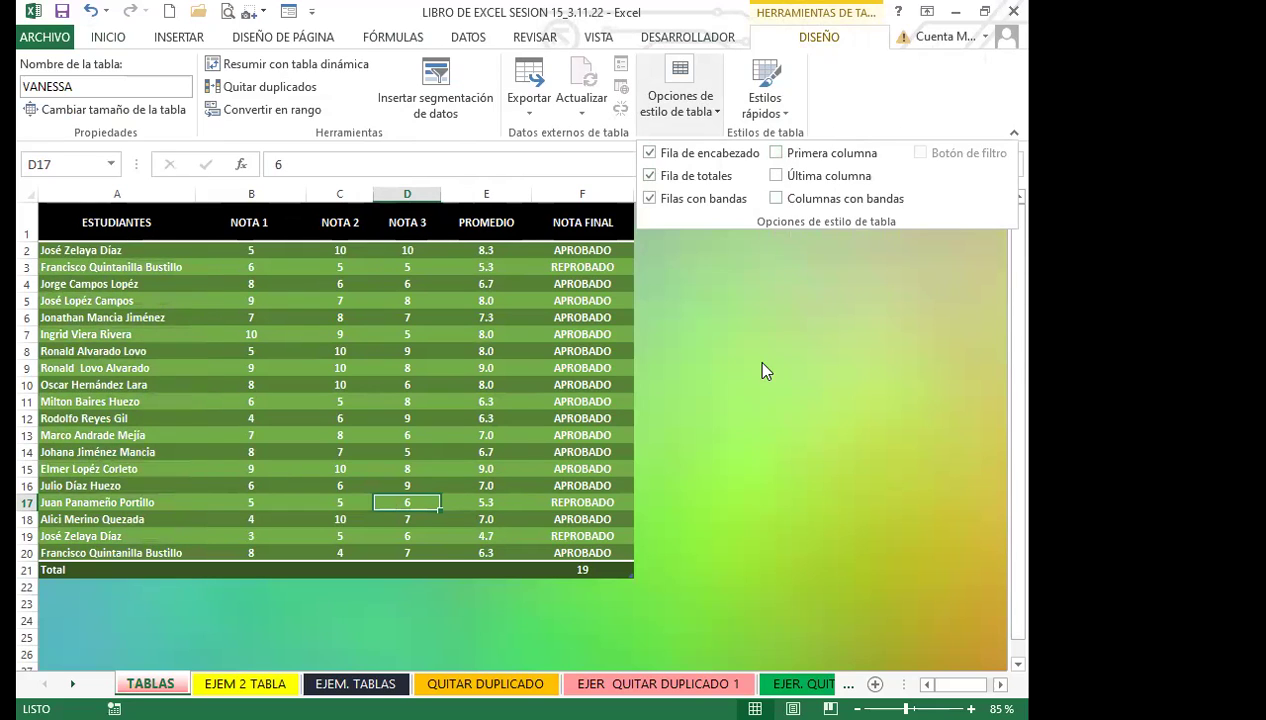
click(777, 154)
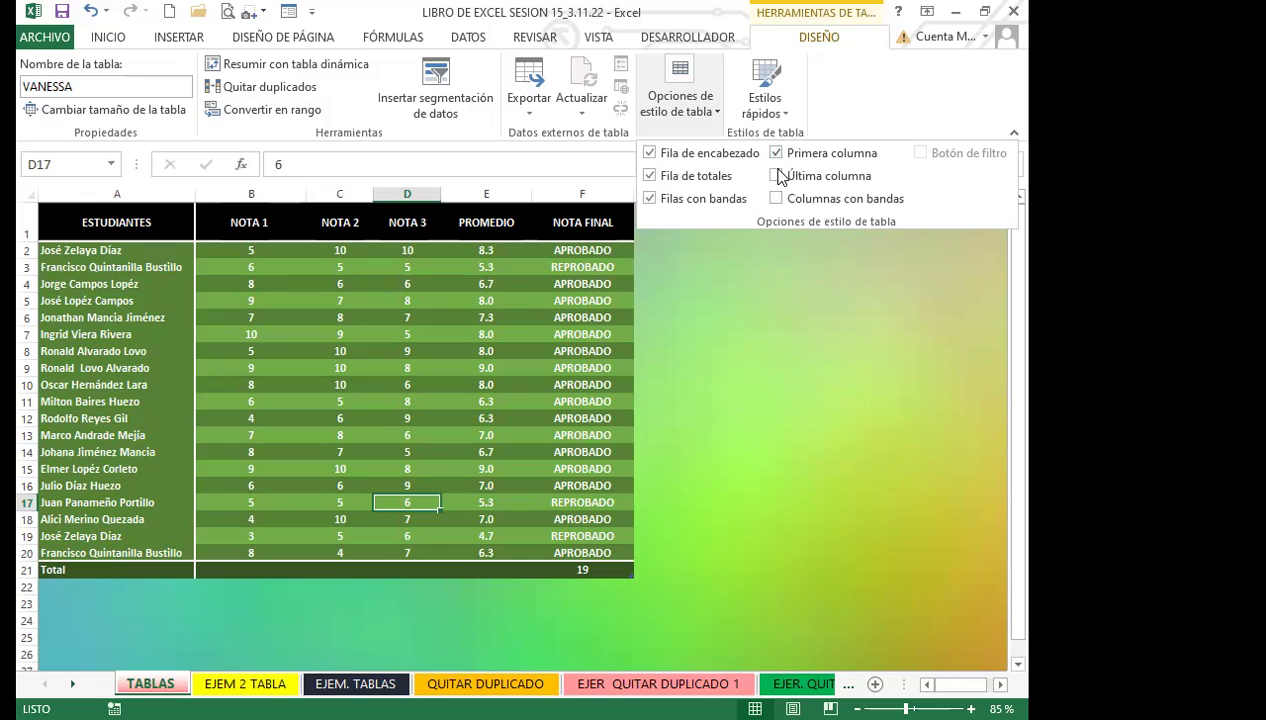
click(776, 176)
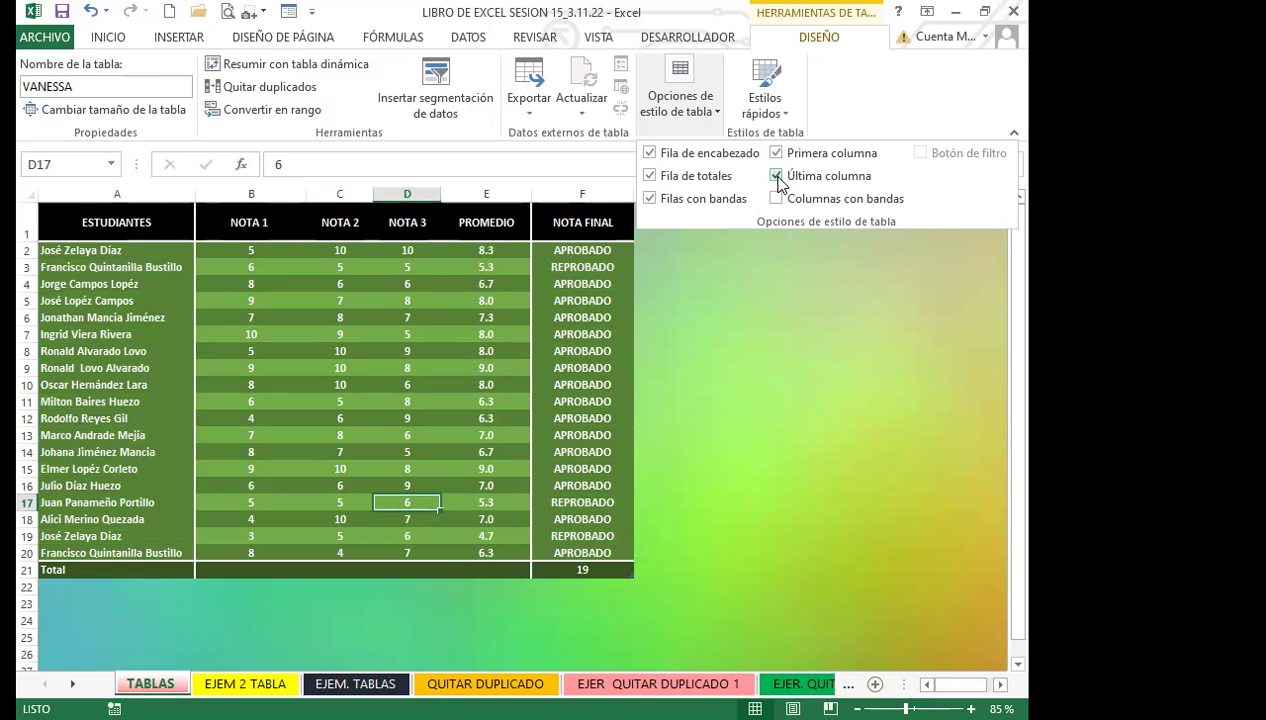
click(724, 322)
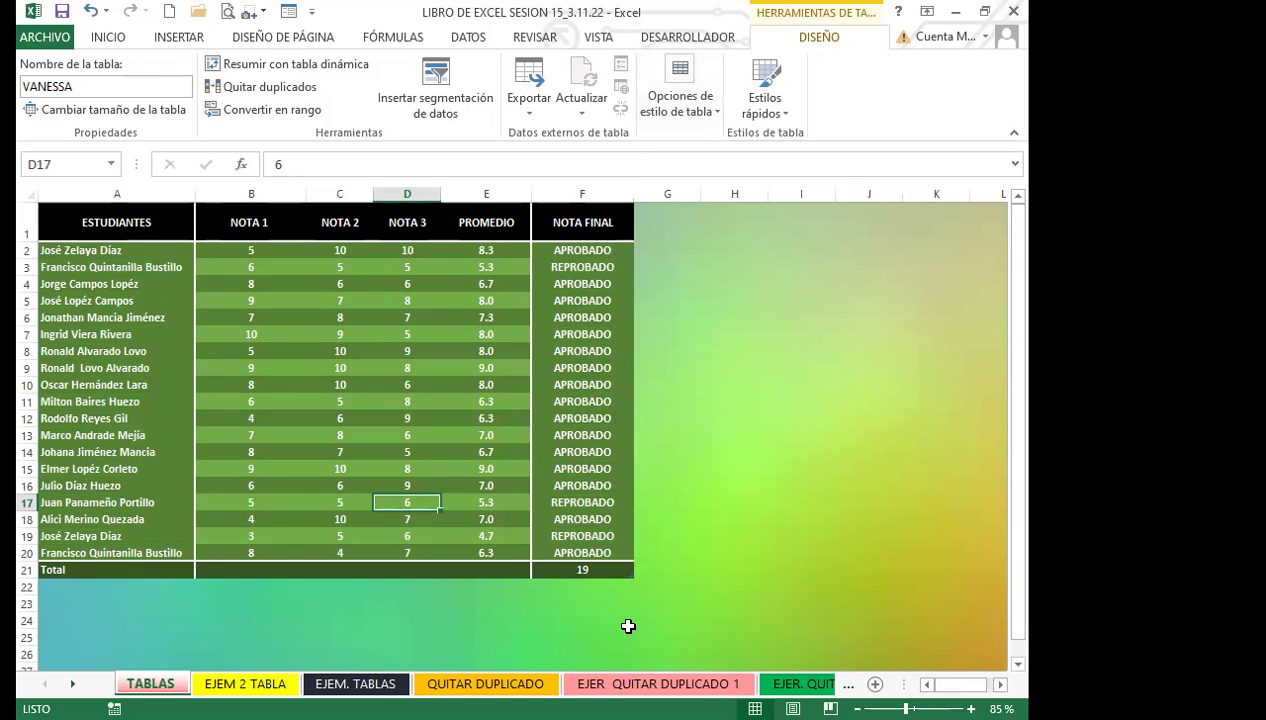
Step: Review the table style options and the summary functions offered for cell A21 in the total row
click(719, 113)
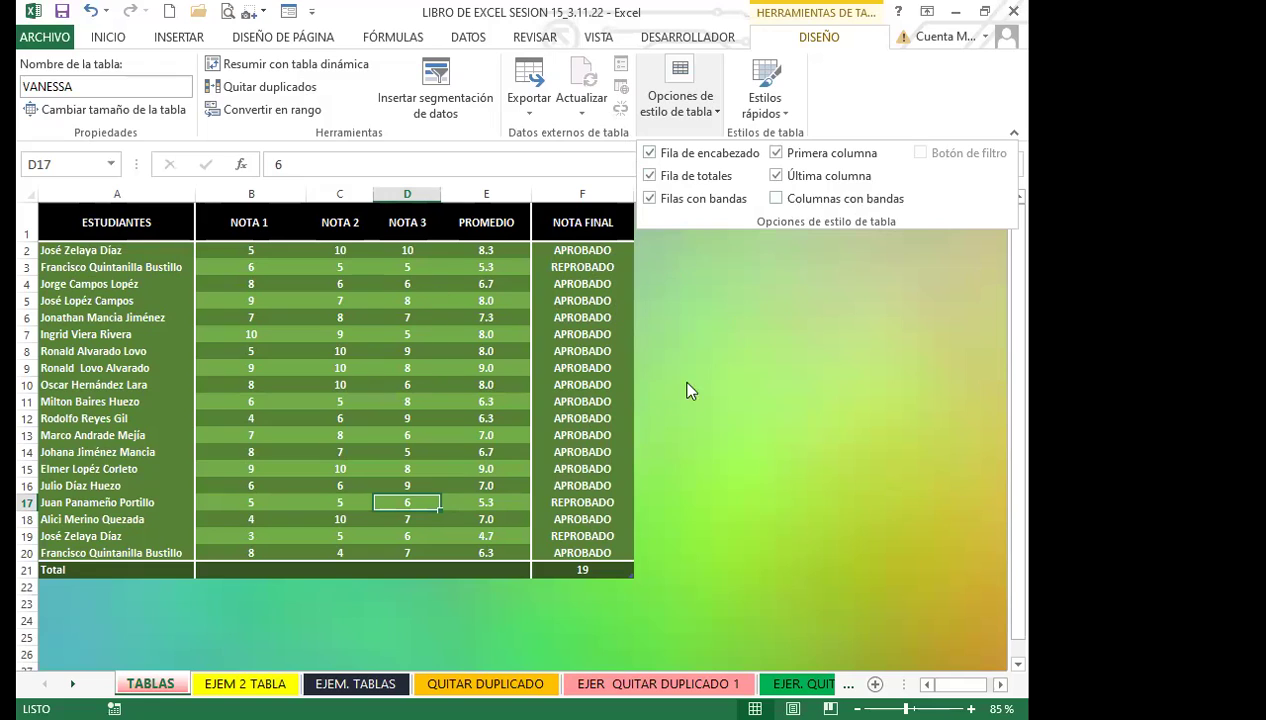
click(240, 214)
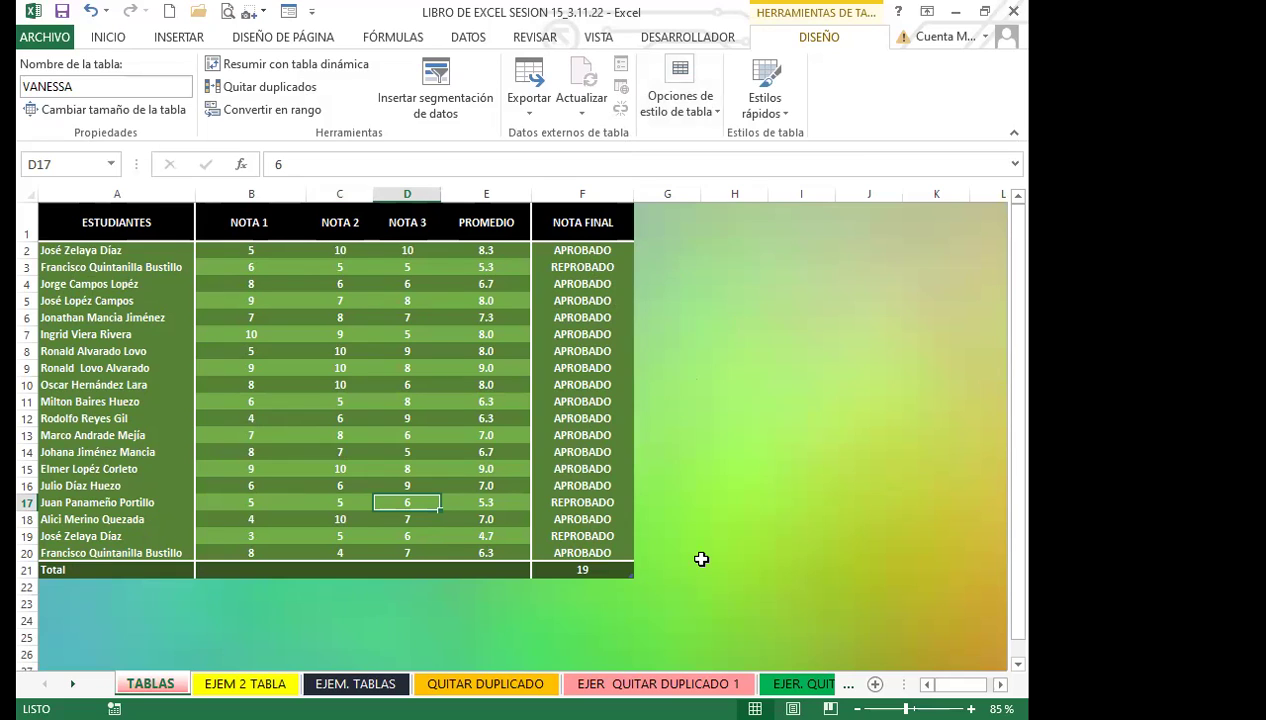
click(116, 569)
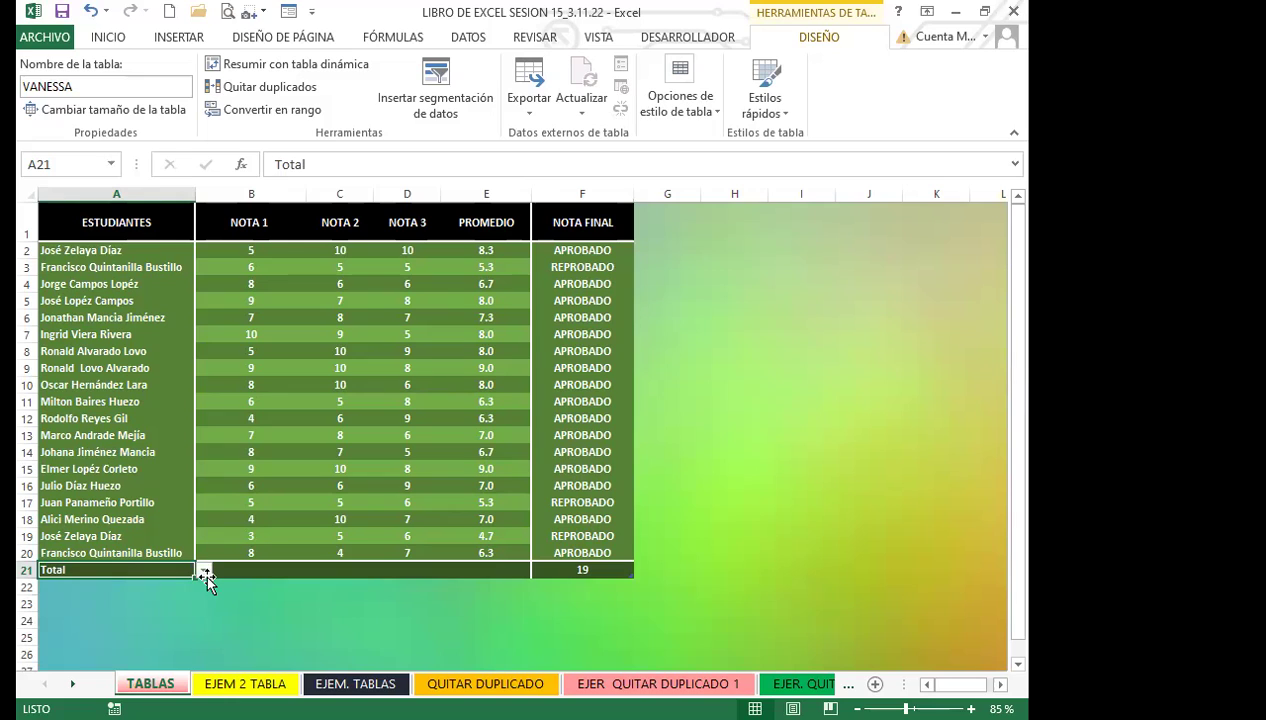
click(204, 572)
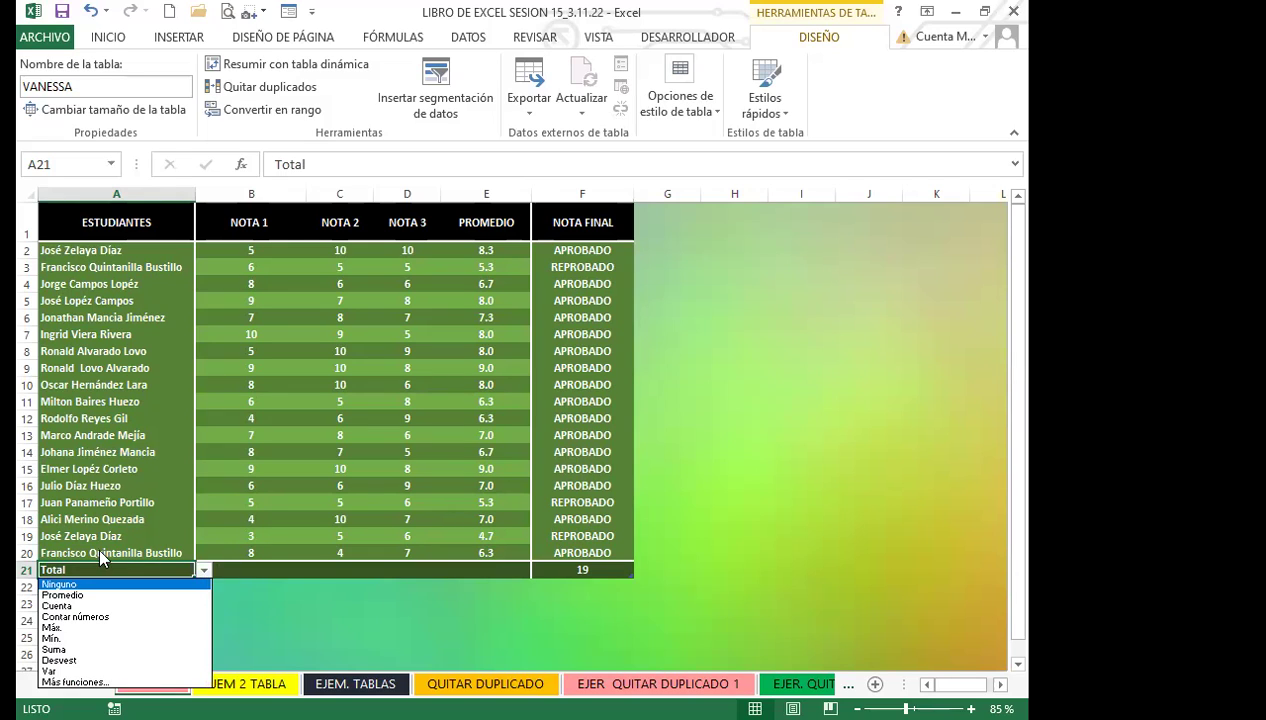
key(Down)
key(Down)
key(Down)
key(Down)
key(Down)
key(Down)
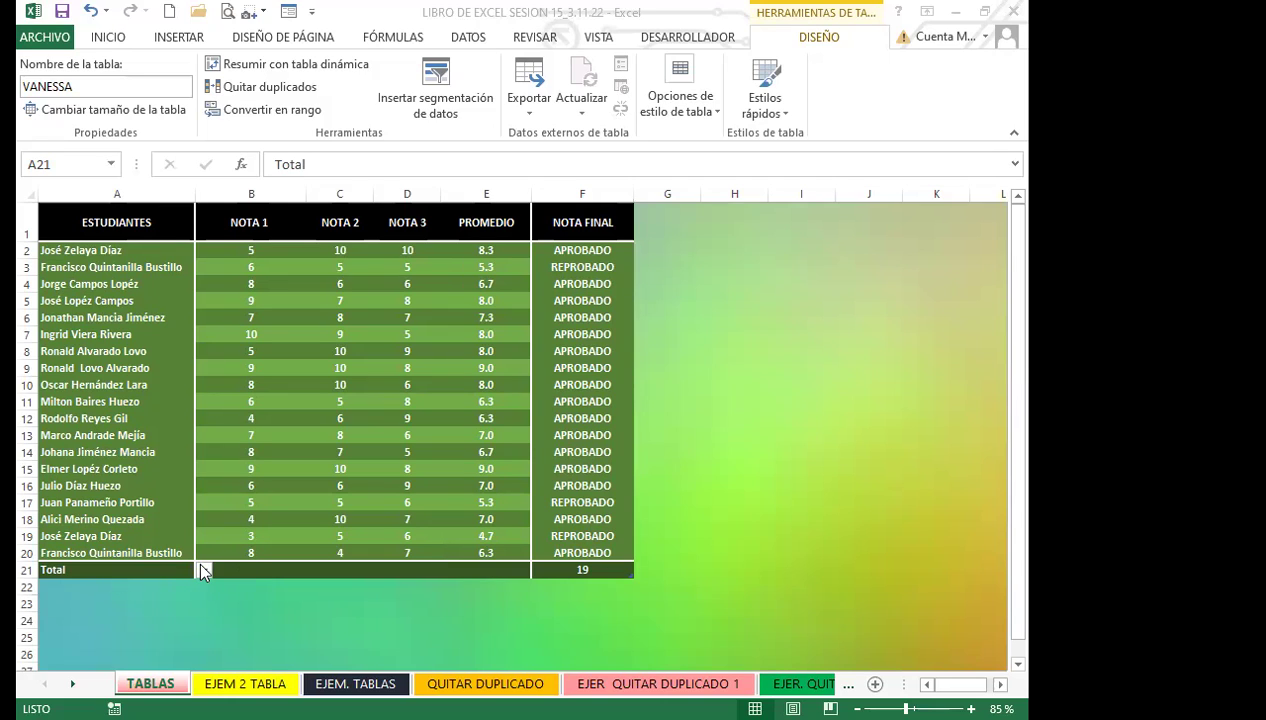
click(199, 566)
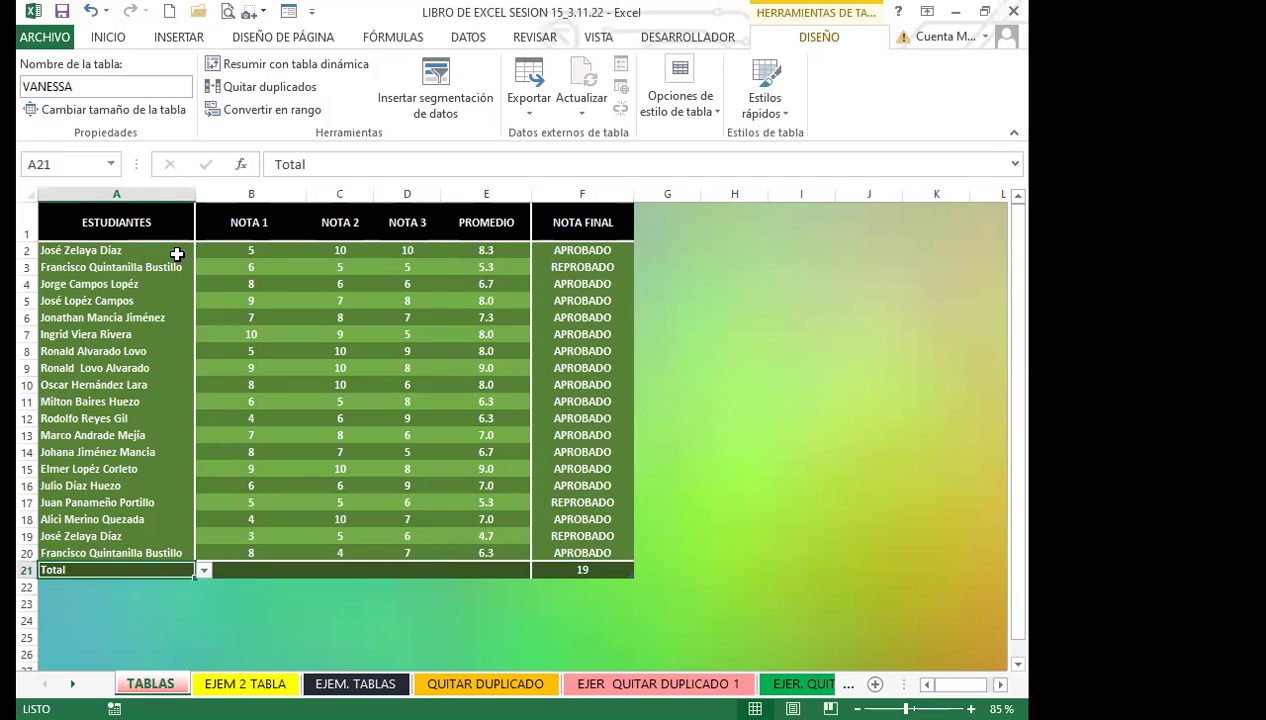
click(203, 569)
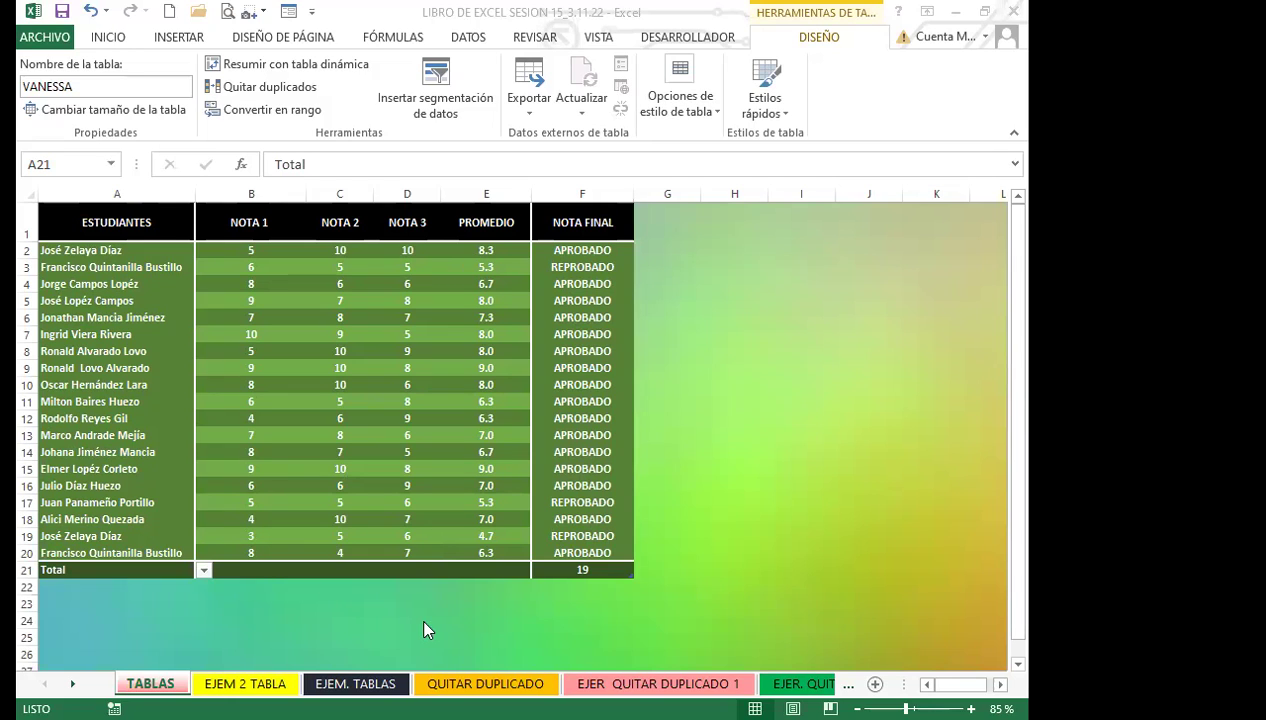
click(203, 568)
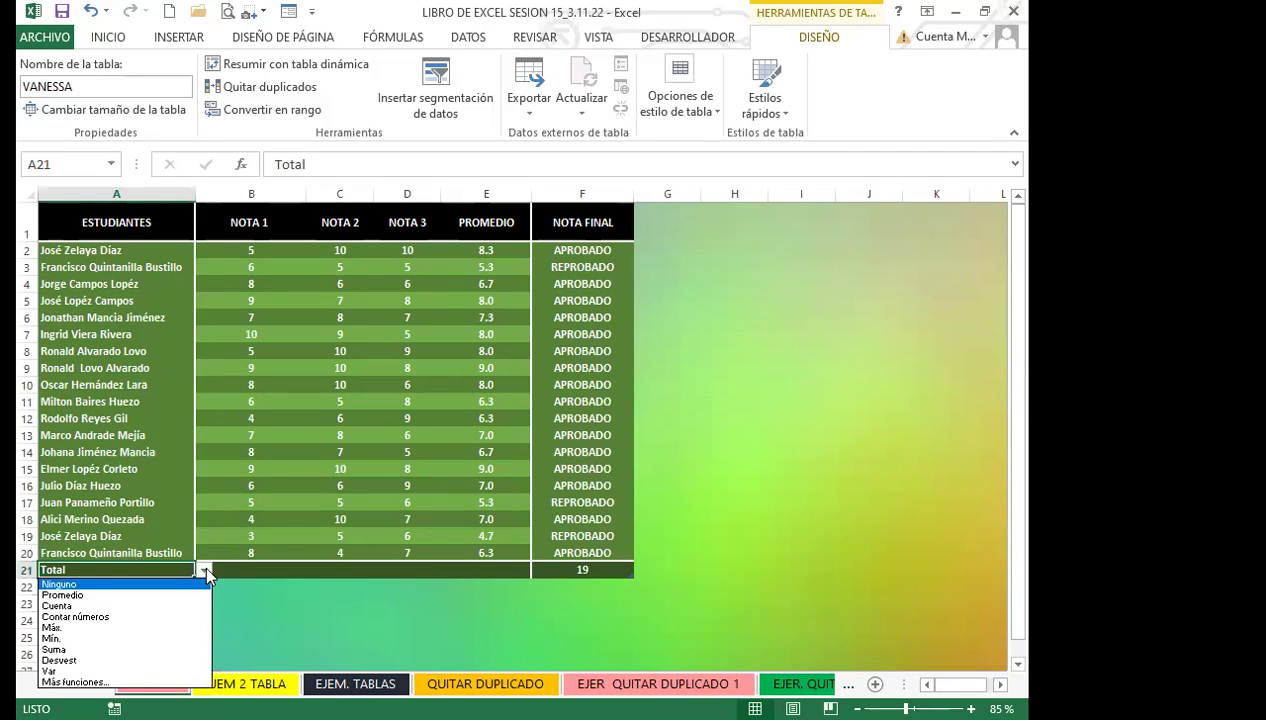
click(296, 575)
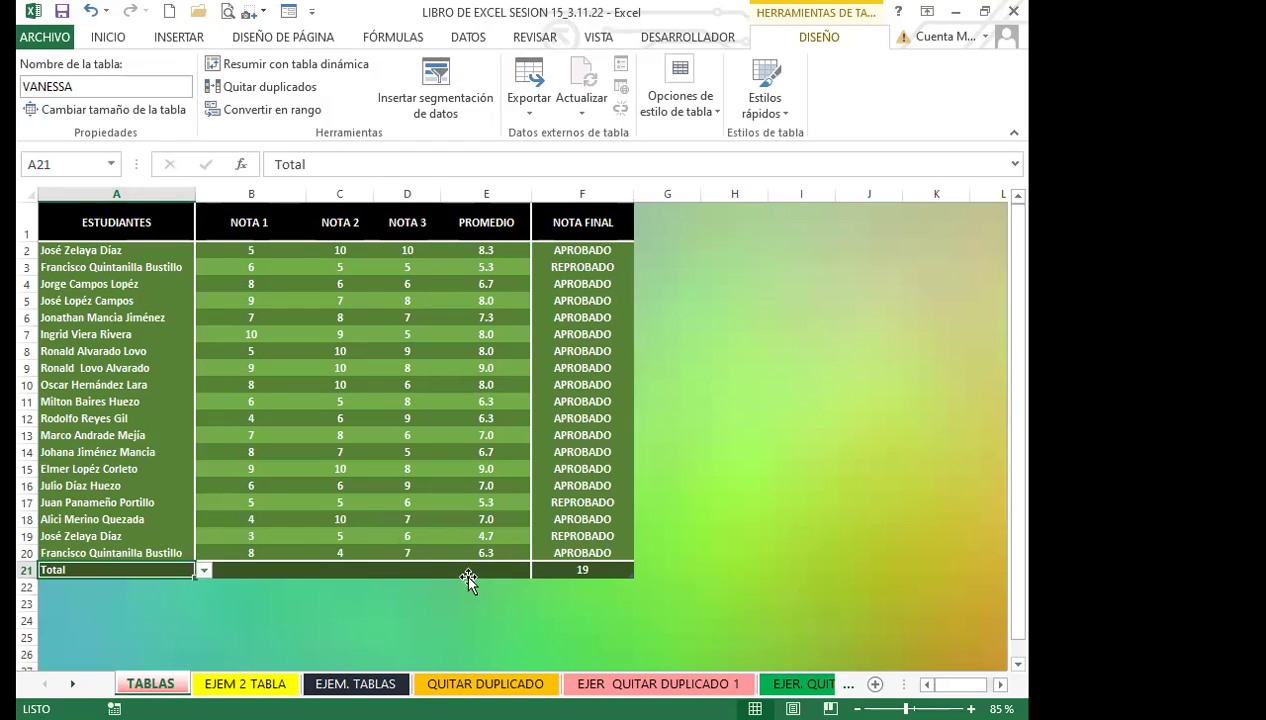
click(204, 569)
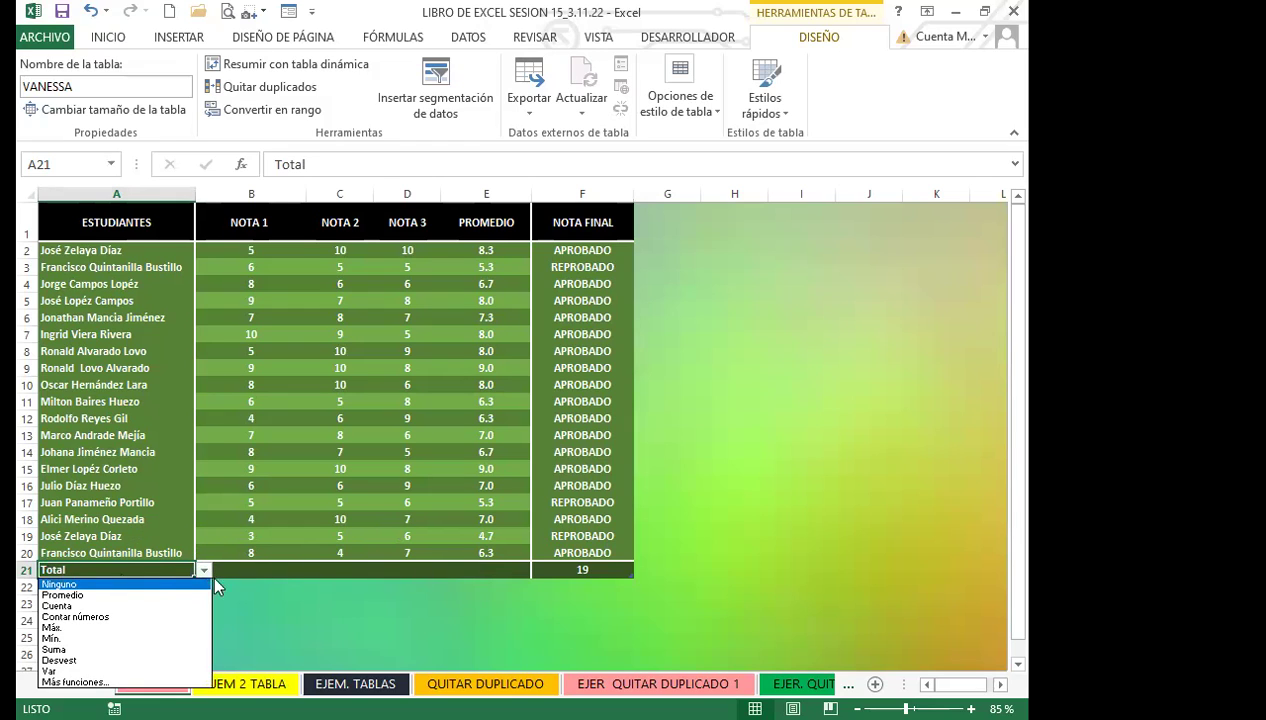
click(247, 580)
Step: Inspect the total-row cells B21 to F21 one by one, ending on the NOTA FINAL total
click(250, 570)
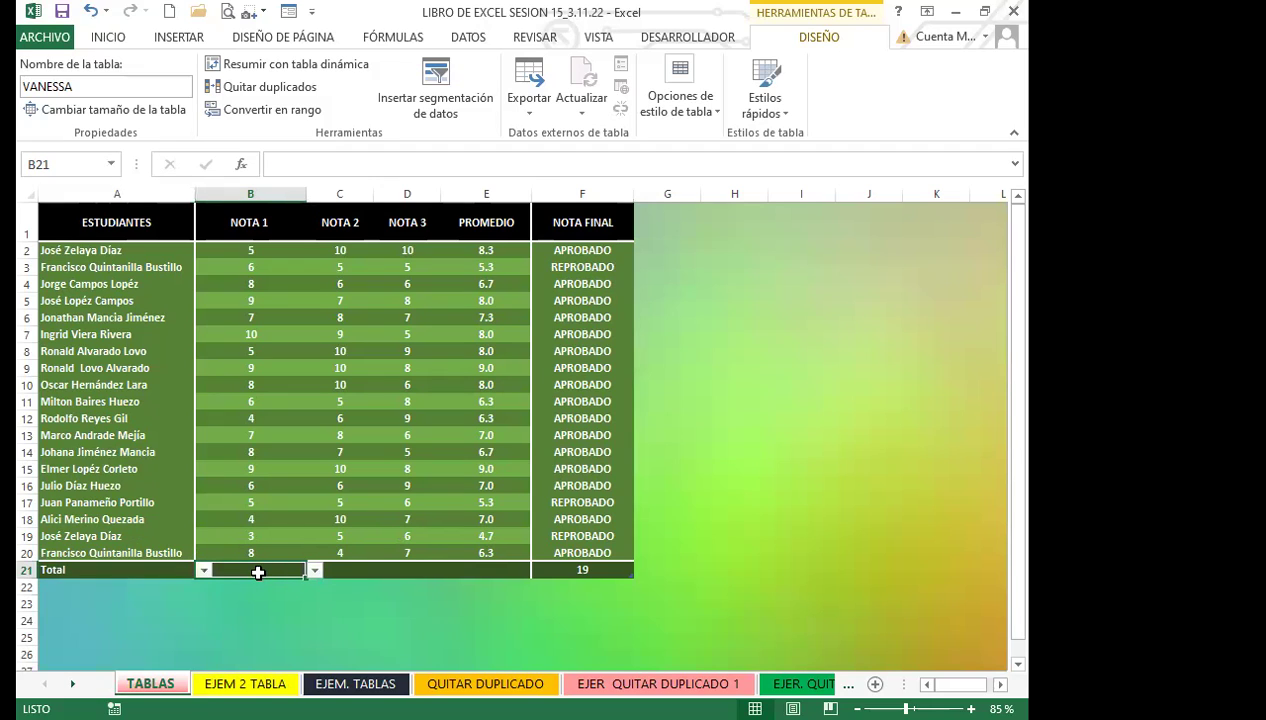
click(353, 572)
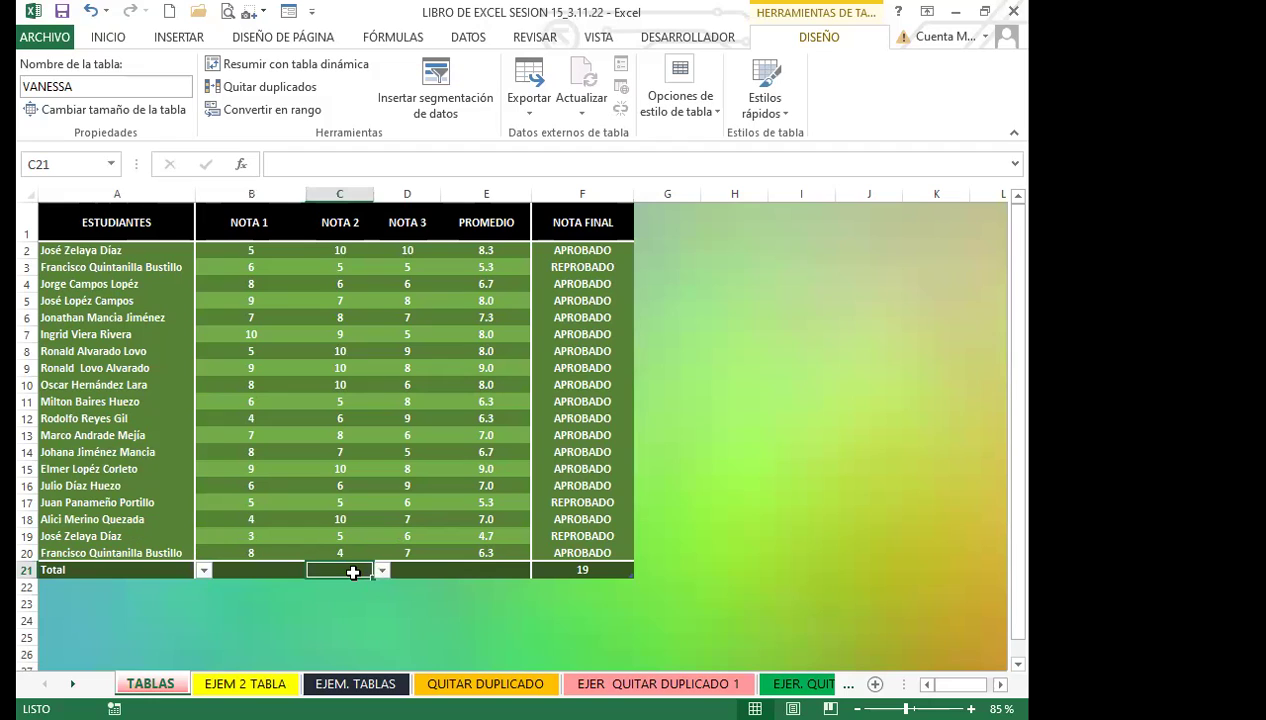
click(410, 567)
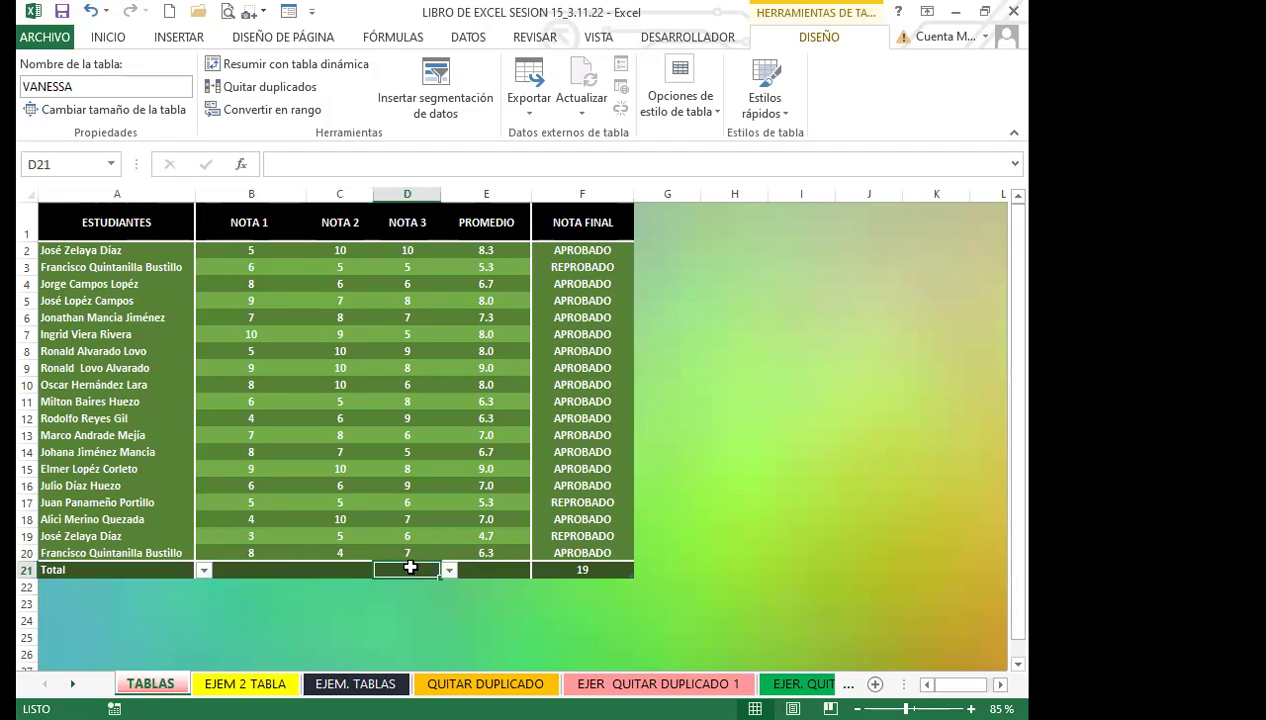
click(498, 570)
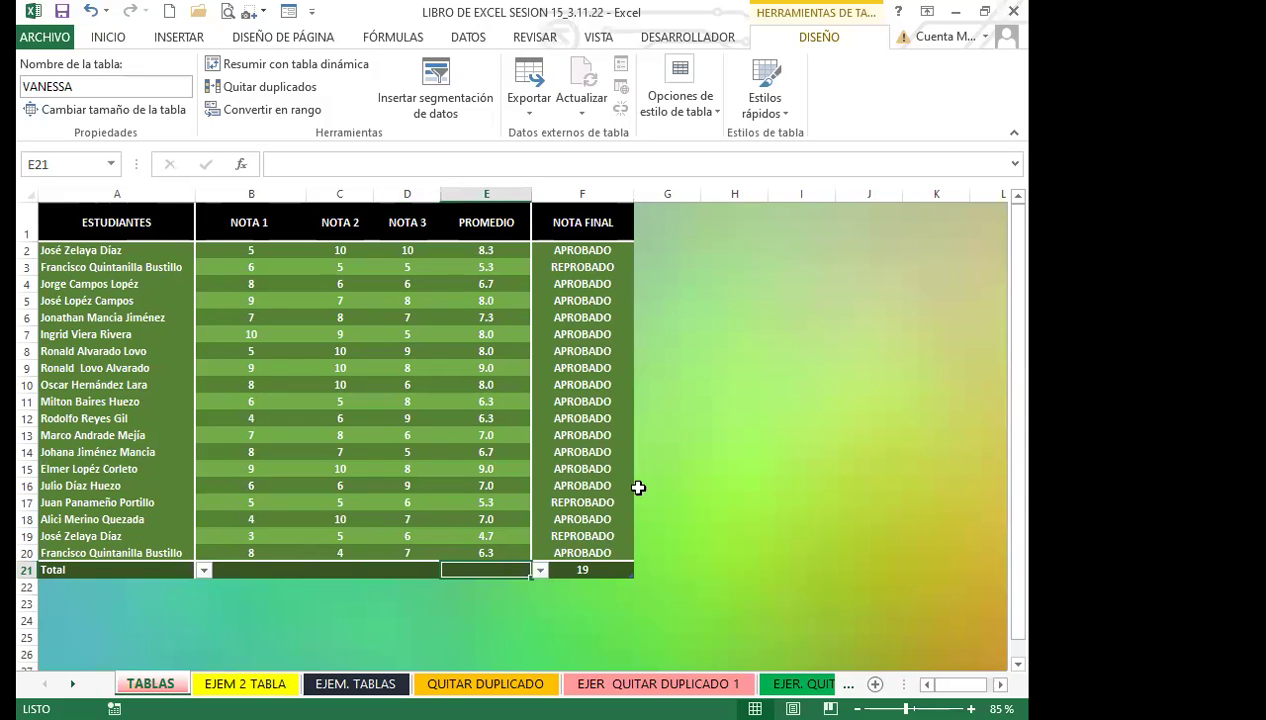
key(ctrl+Home)
shift+click(604, 572)
click(604, 569)
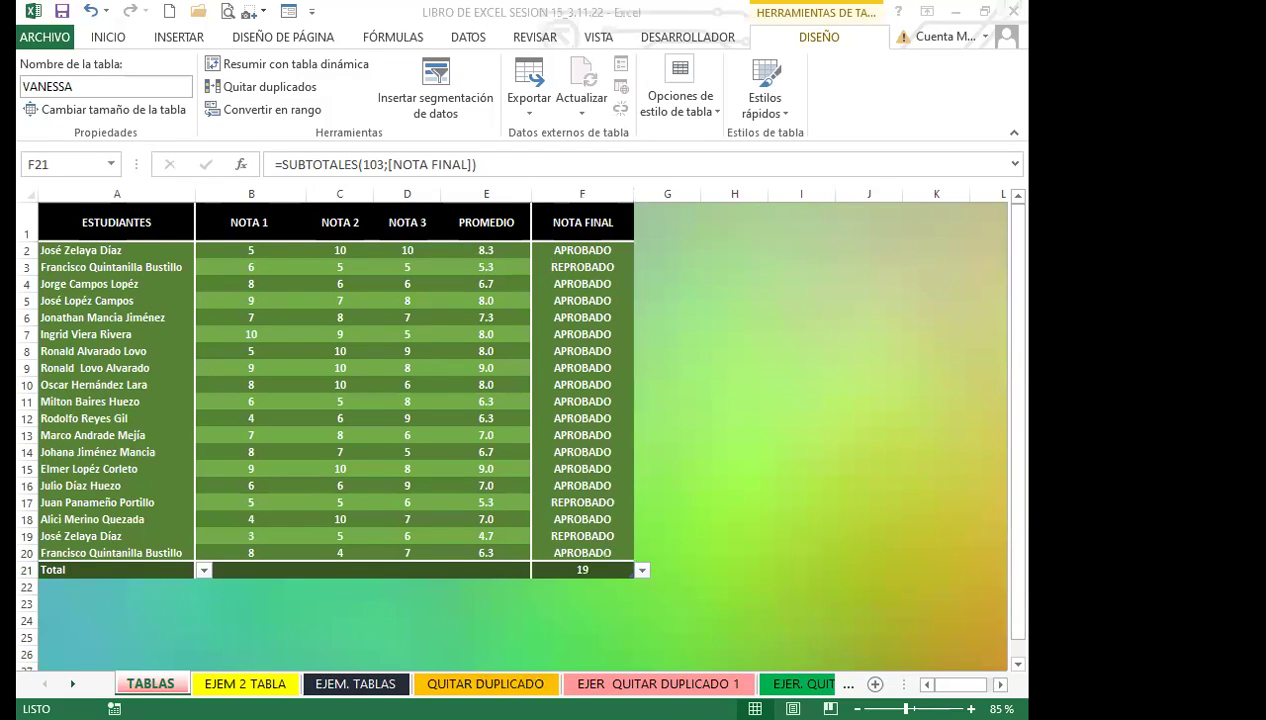
Step: Examine the subtotal formula in F21, the NOTA FINAL results it covers, and its available summary functions
key(alt+Tab)
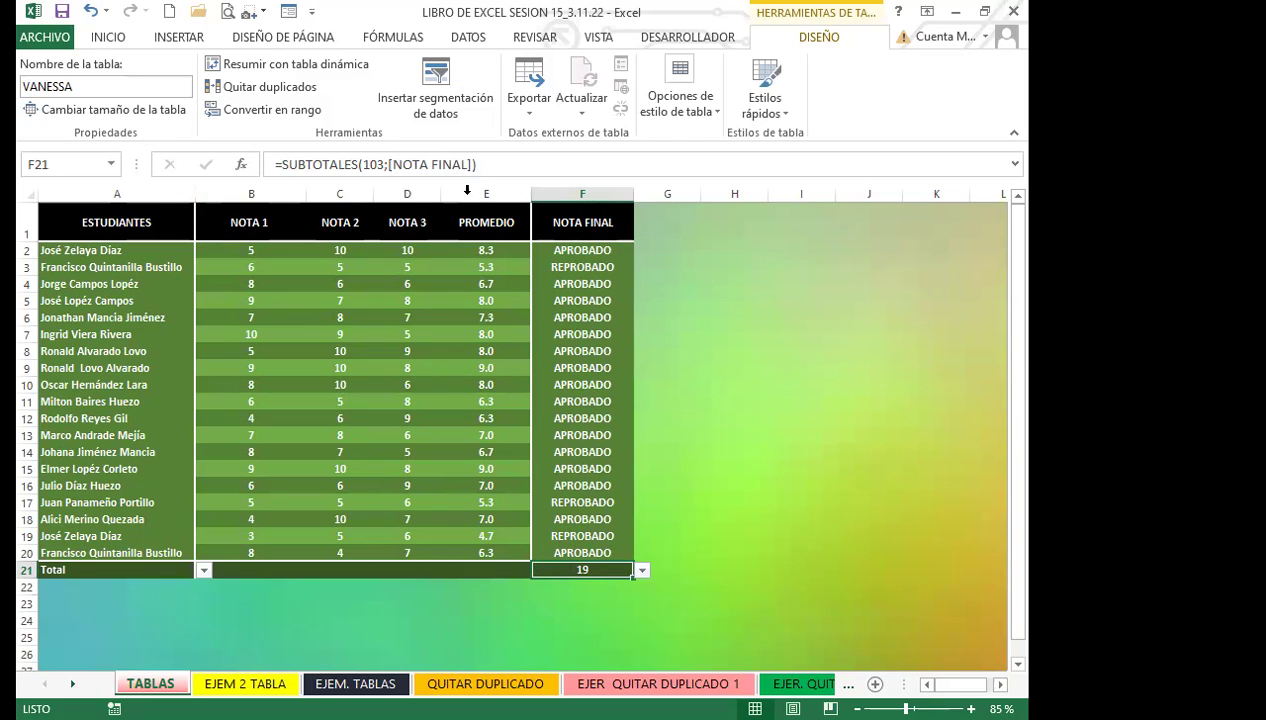
click(372, 164)
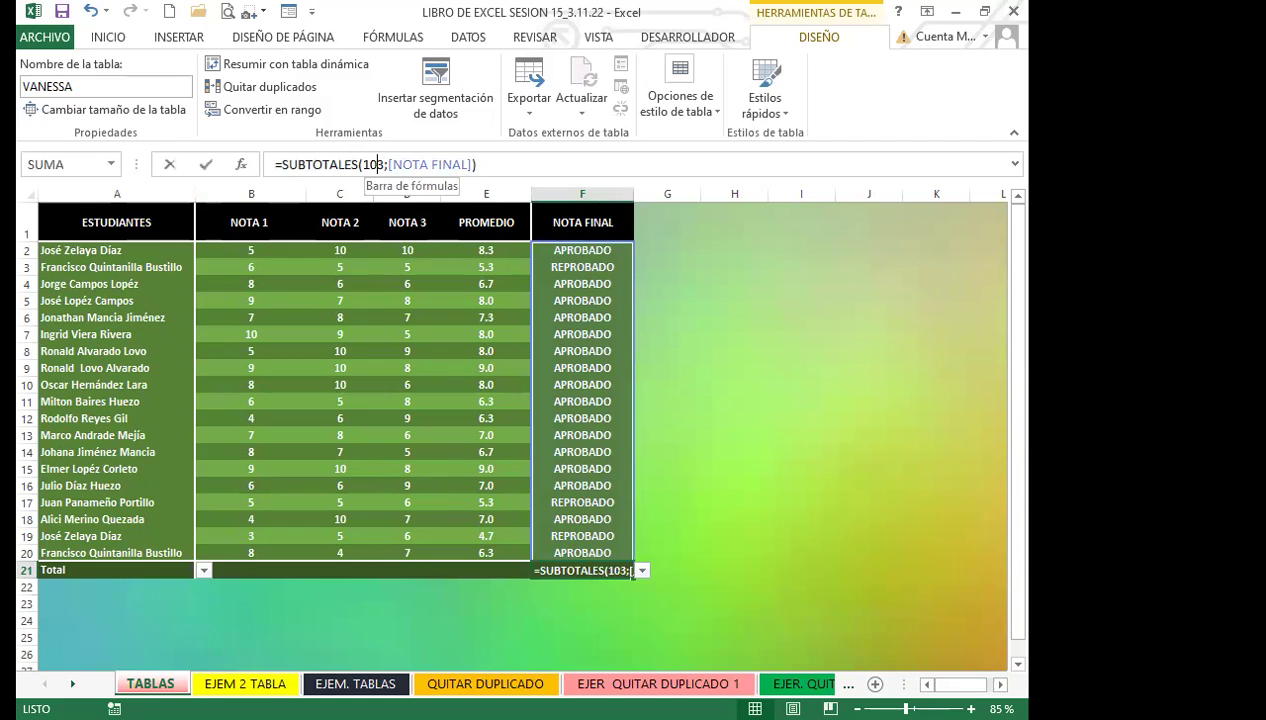
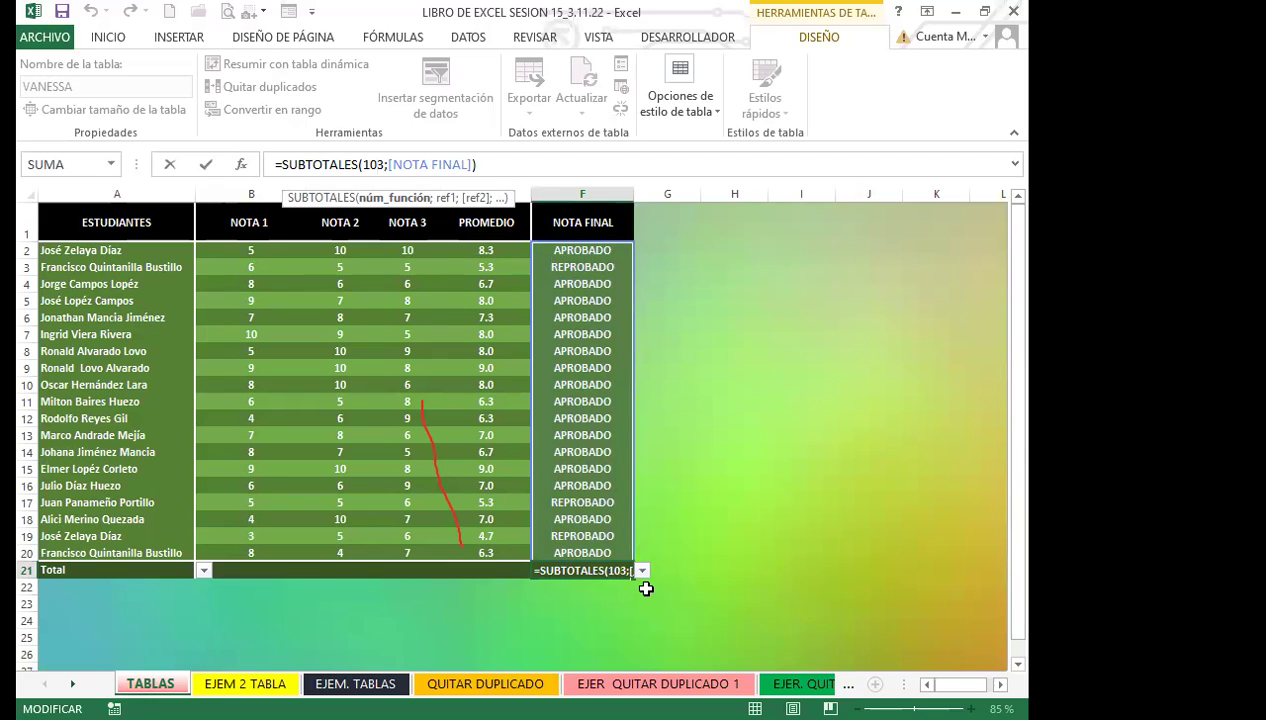
key(Return)
click(590, 571)
drag(578, 250, 584, 542)
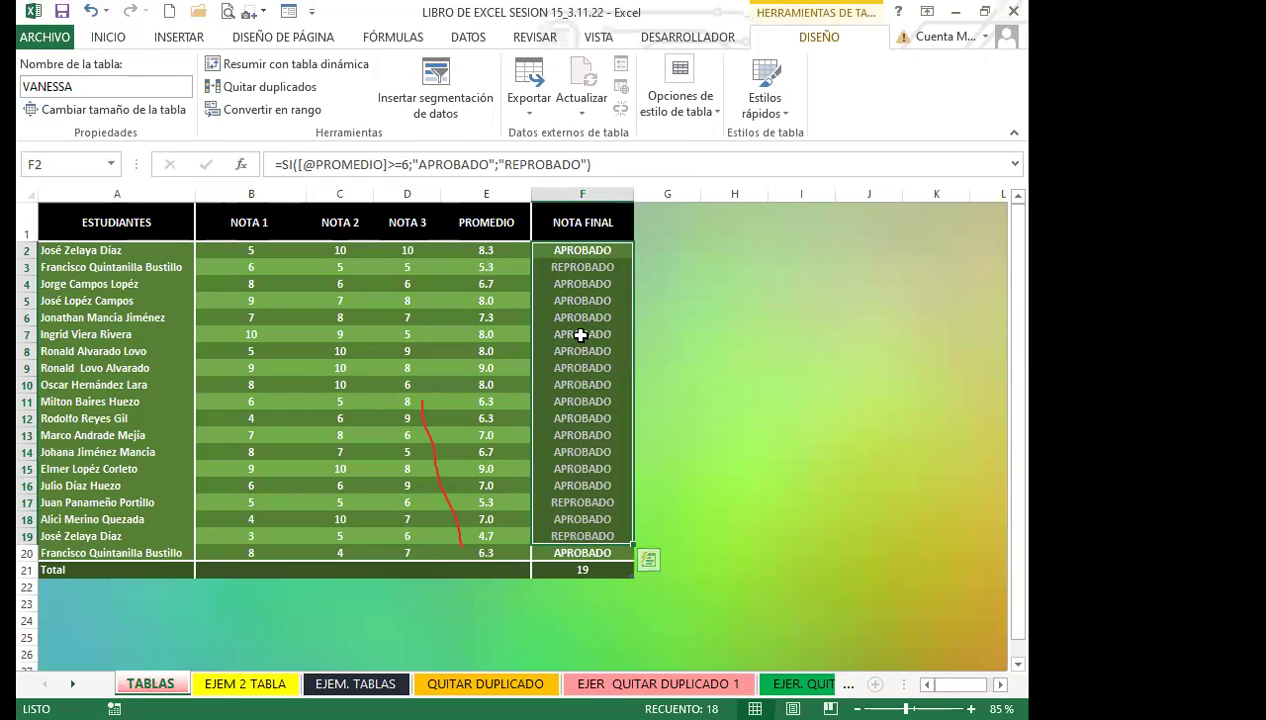
click(574, 570)
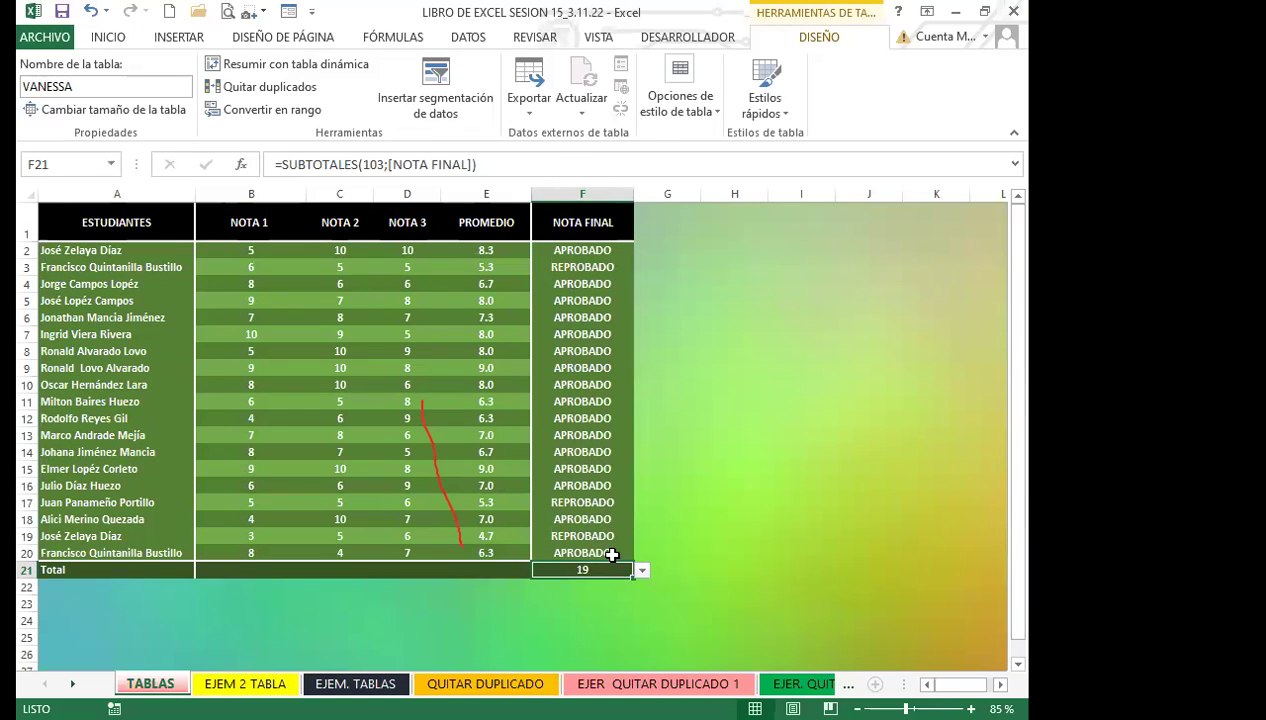
click(643, 571)
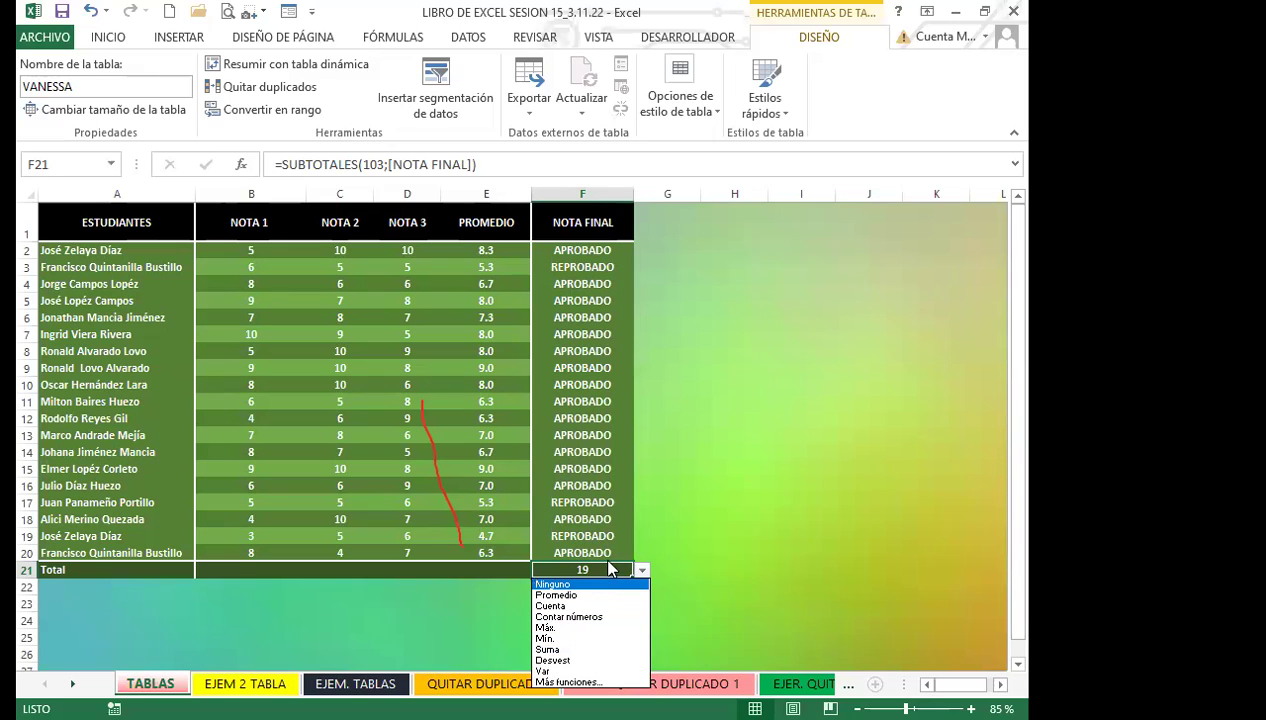
click(606, 567)
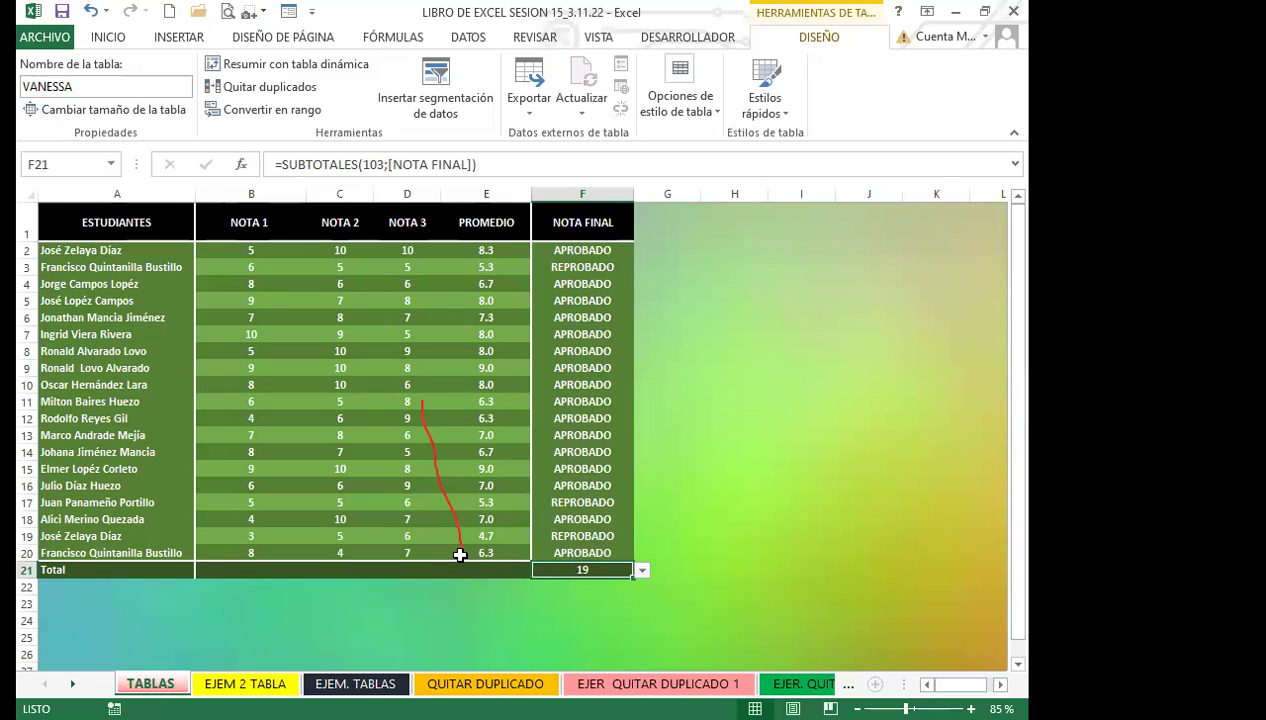
Step: Try the Máx. summary for the PROMEDIO column in the total row, and replace it with Mín
click(488, 567)
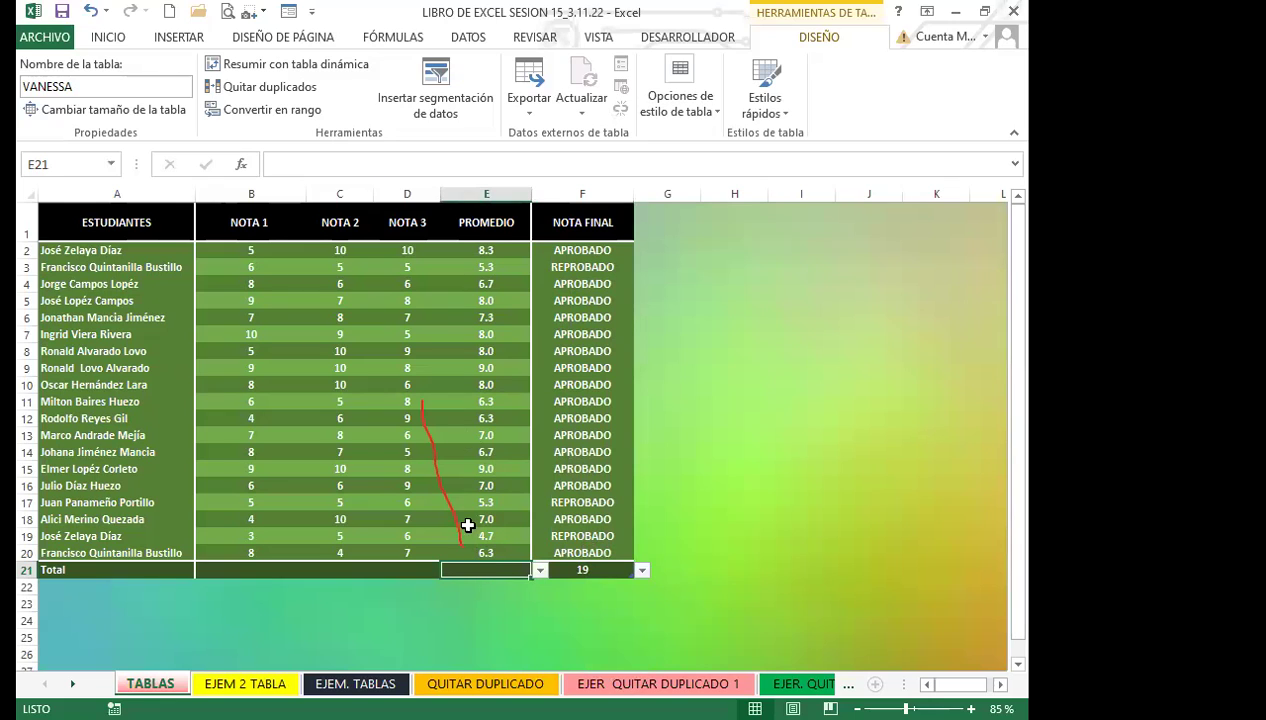
click(539, 569)
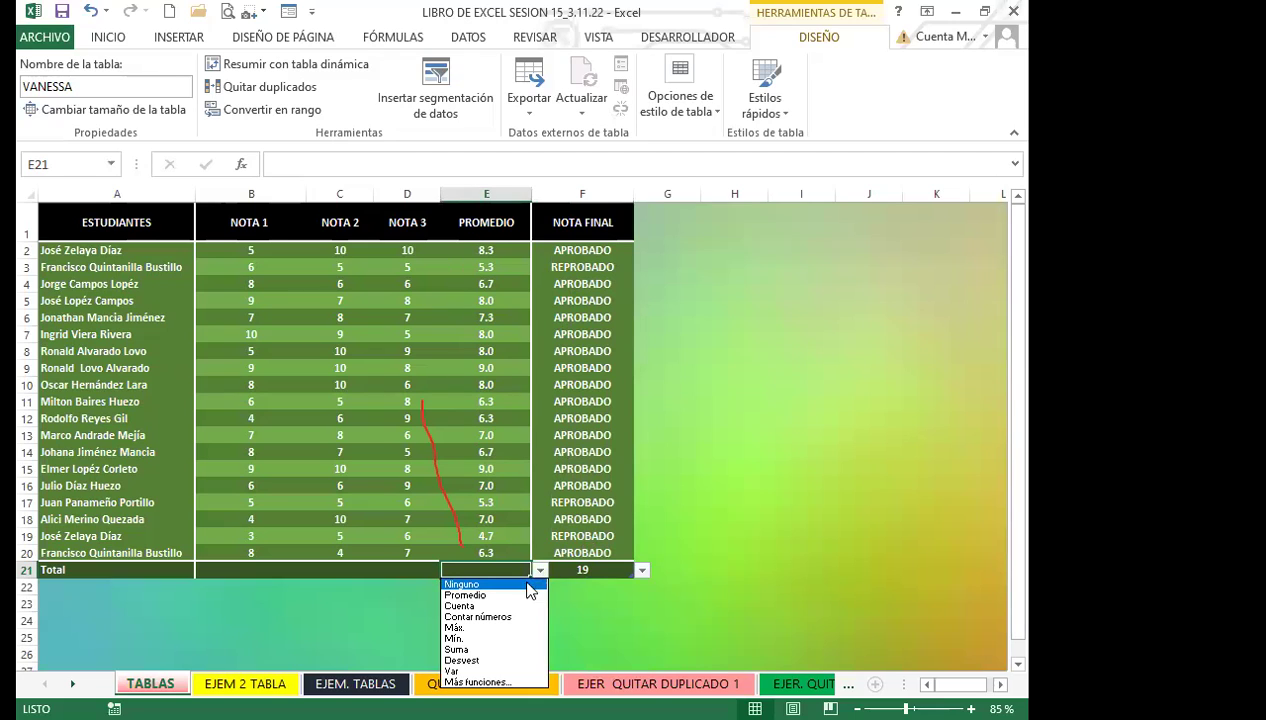
click(455, 627)
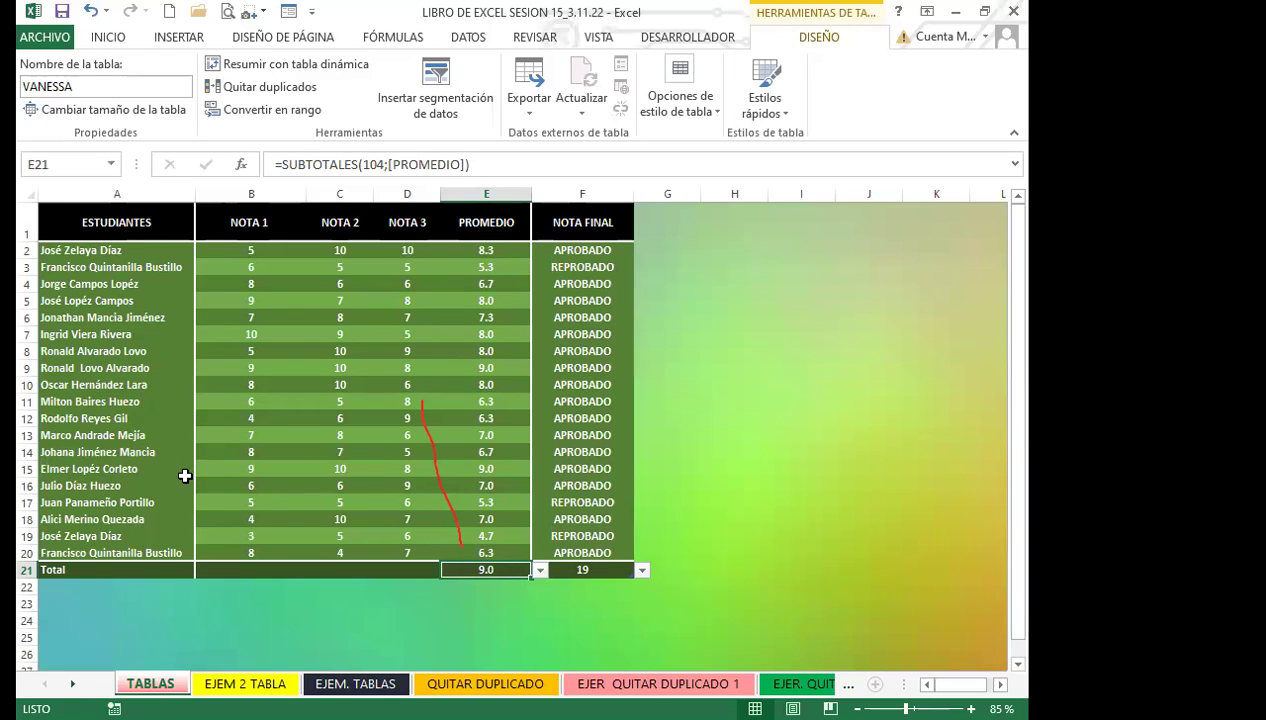
click(540, 570)
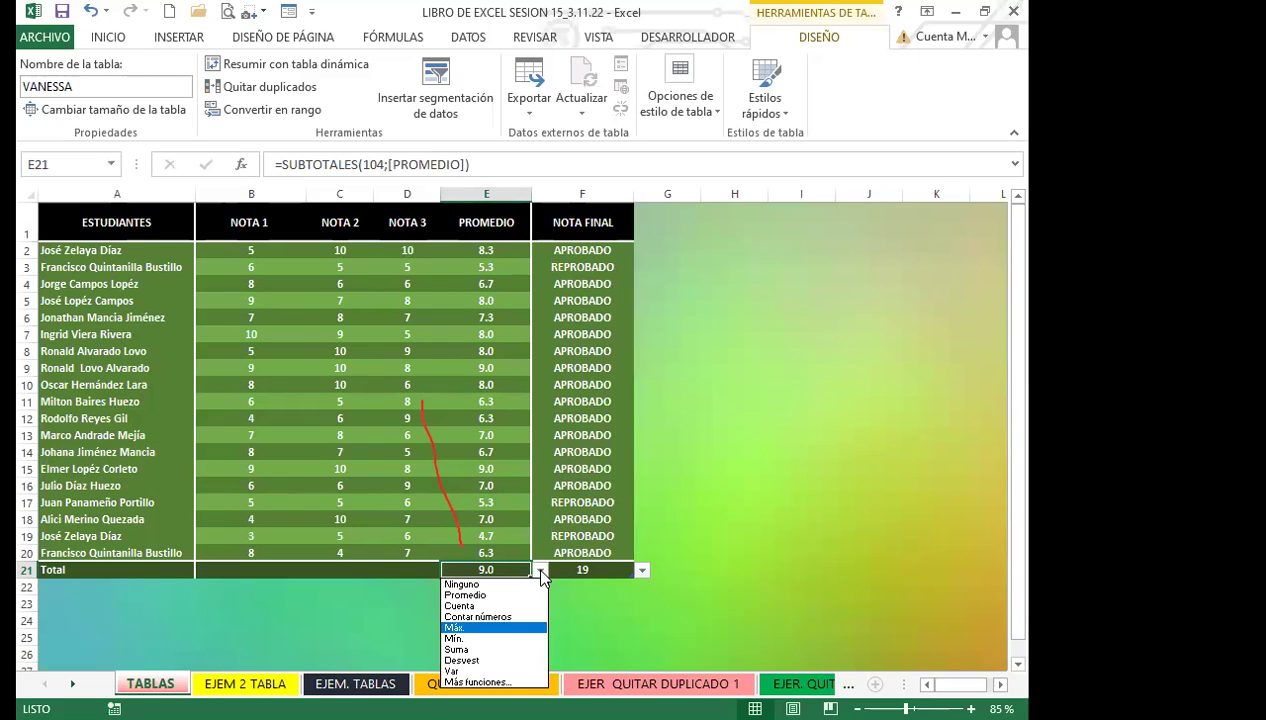
click(472, 640)
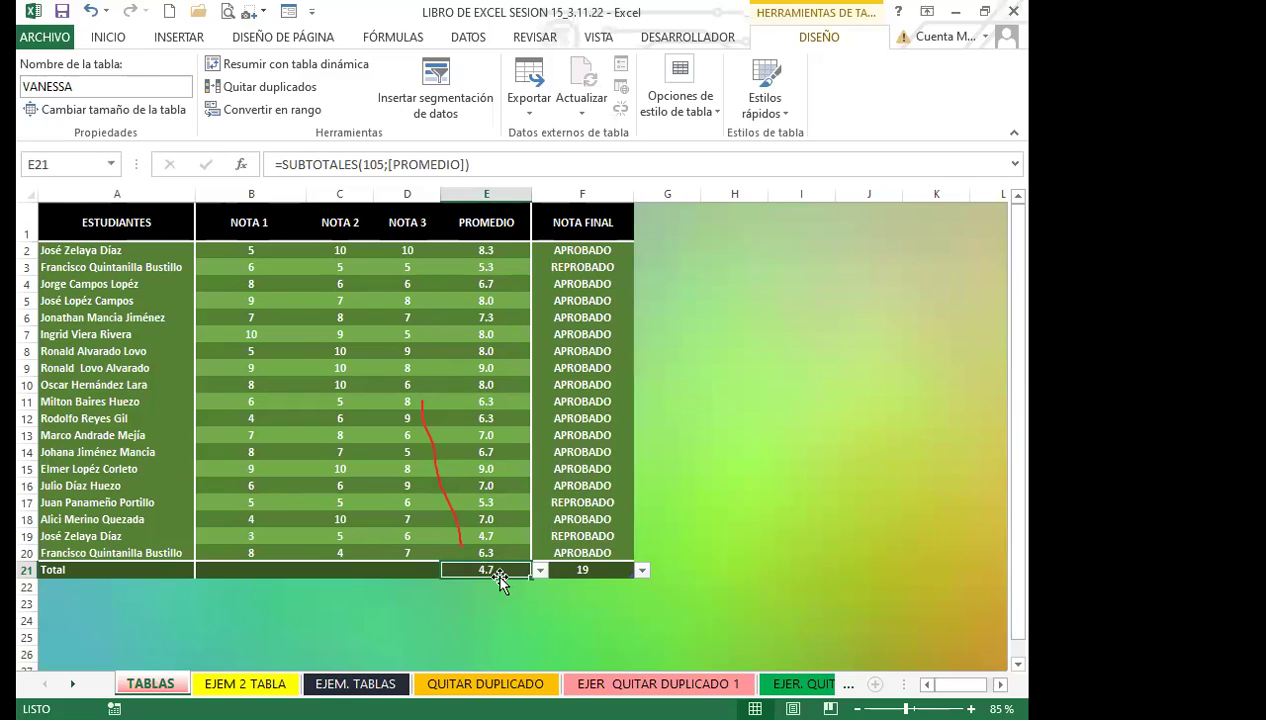
Step: Set the total row to summarize NOTA 3 with Máx. and NOTA 2 with Mín
click(402, 568)
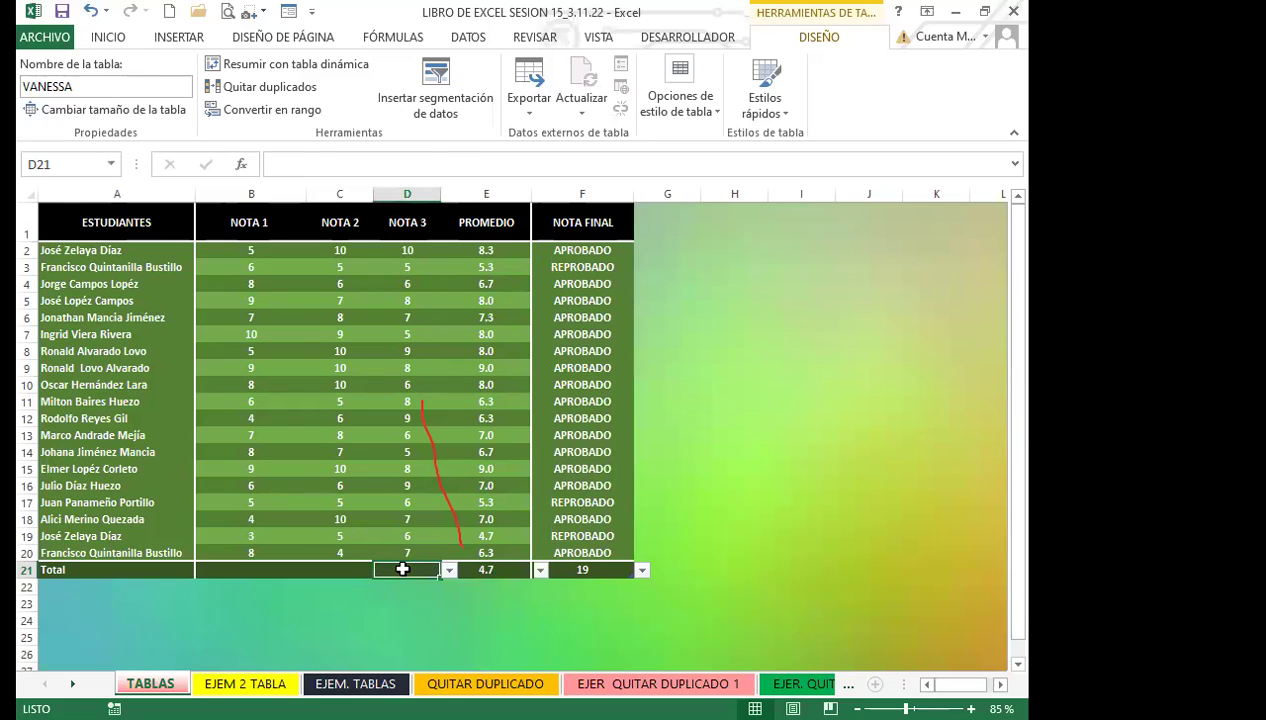
click(449, 569)
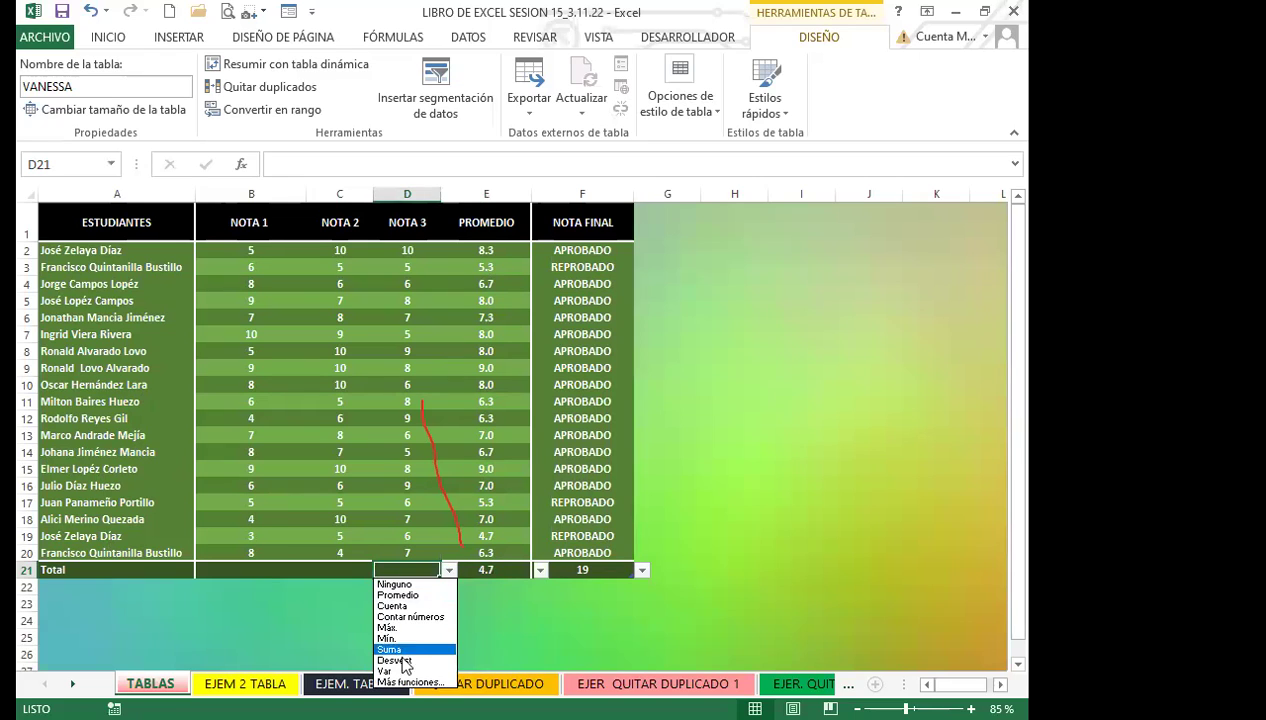
click(388, 627)
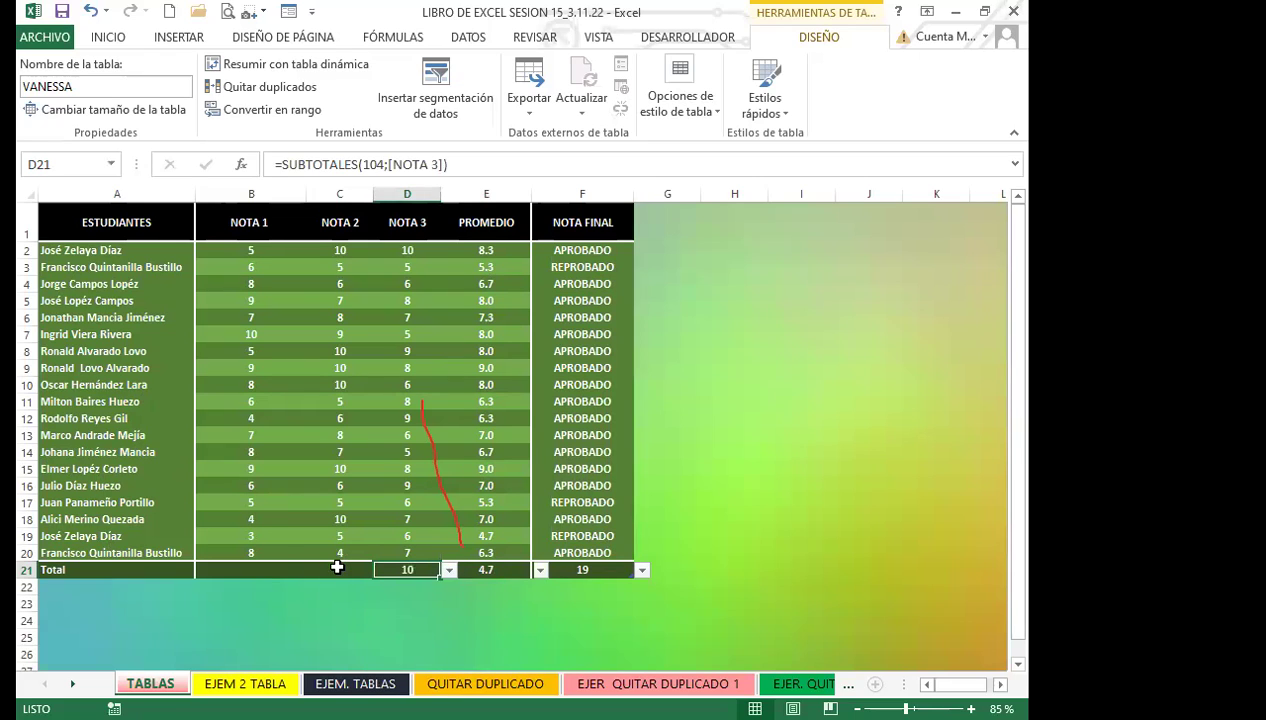
click(337, 567)
click(381, 570)
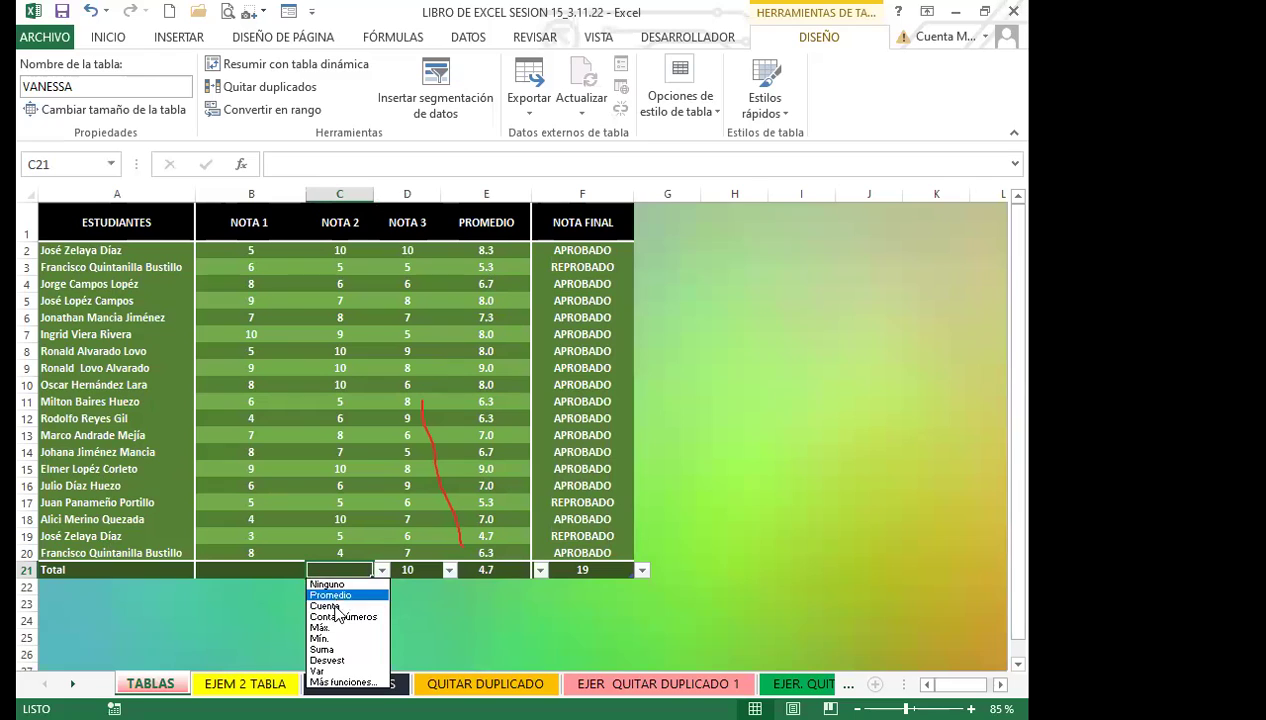
click(320, 638)
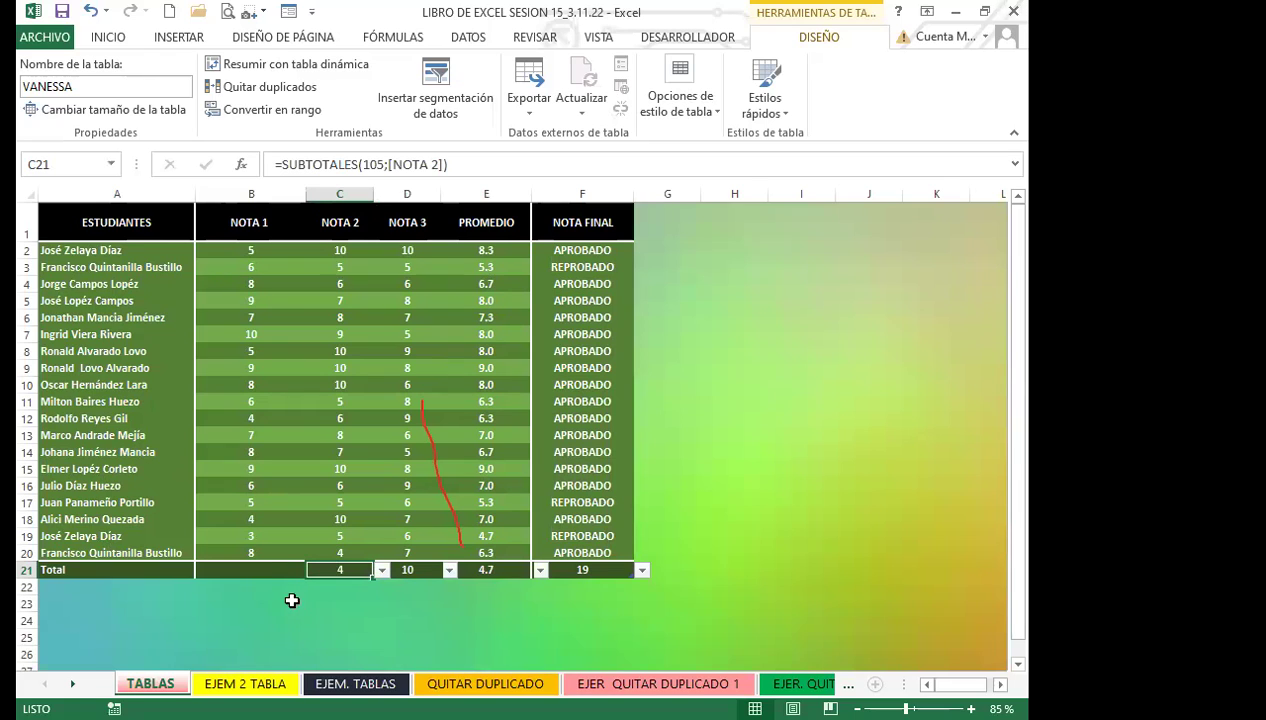
Step: Review the summary functions available for the NOTA 1 column in the total row without applying one
click(250, 568)
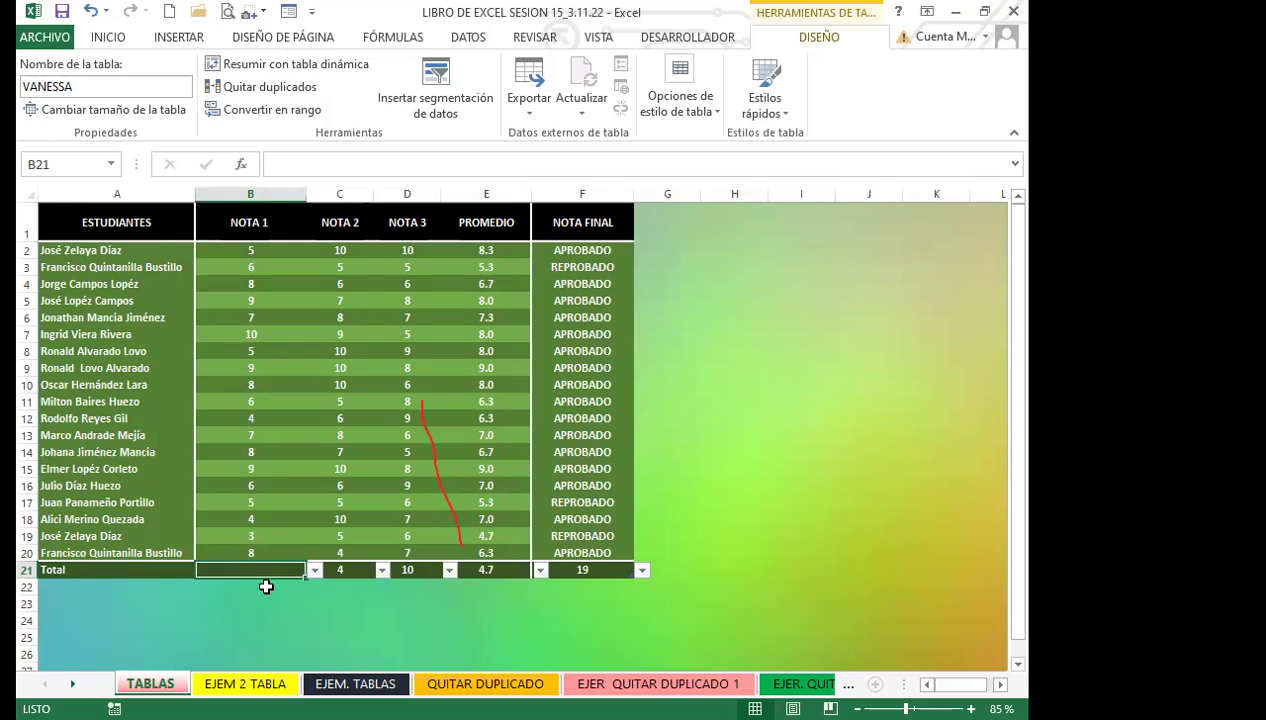
click(314, 570)
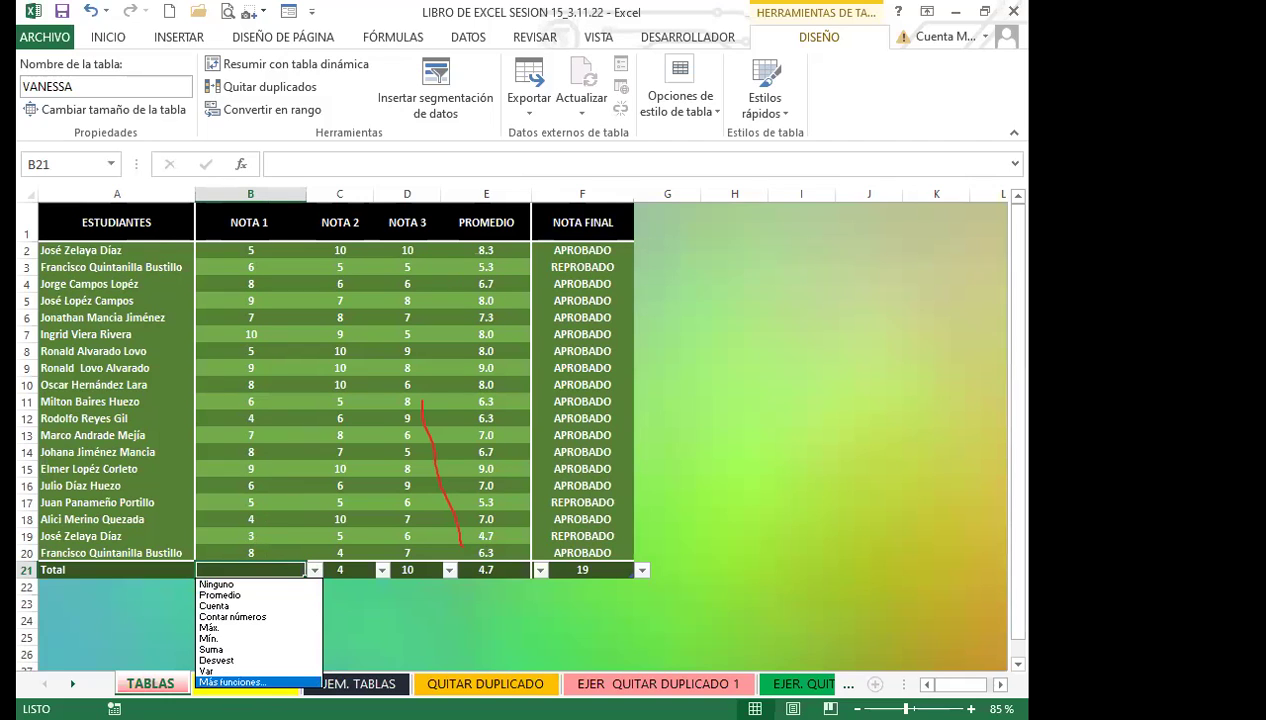
key(Return)
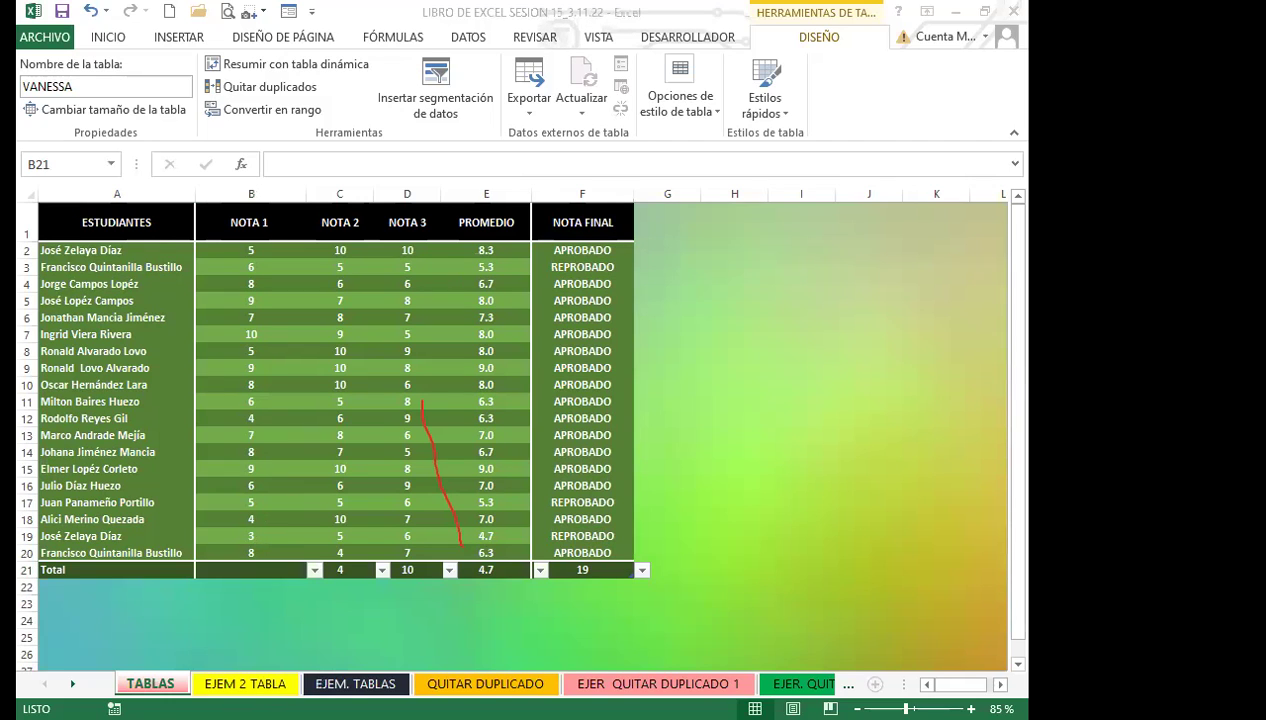
click(311, 570)
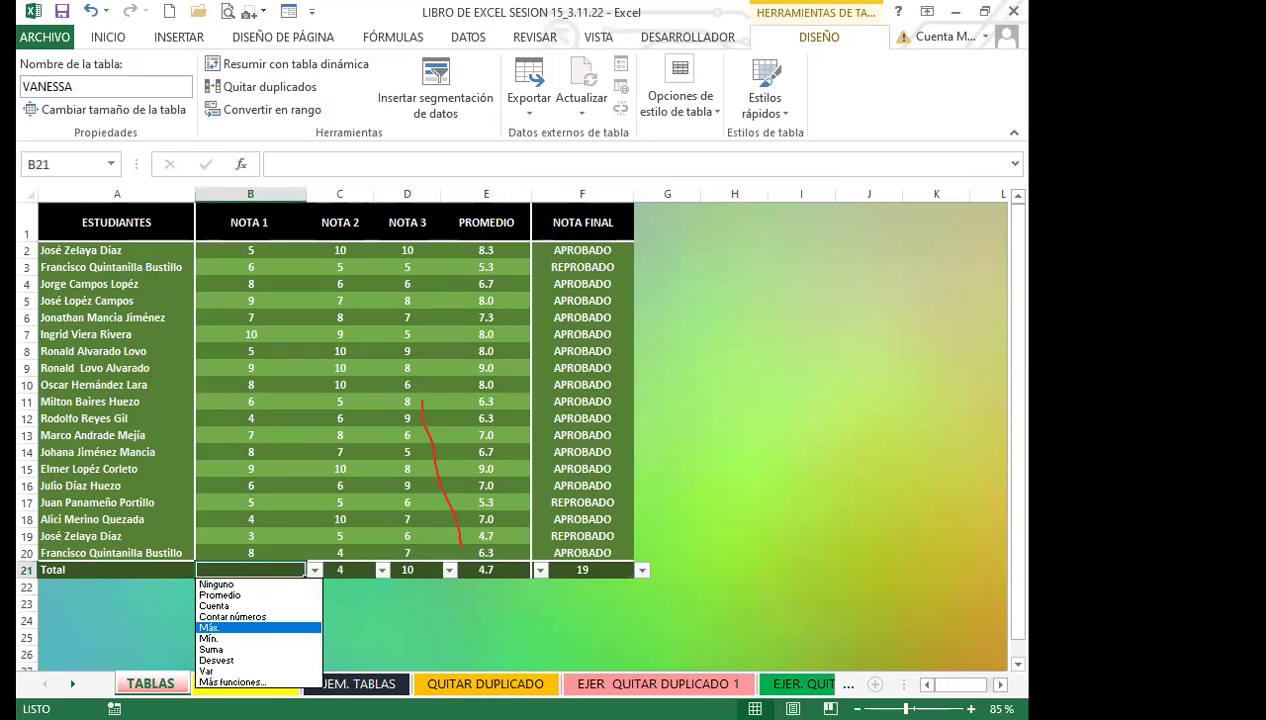
click(328, 585)
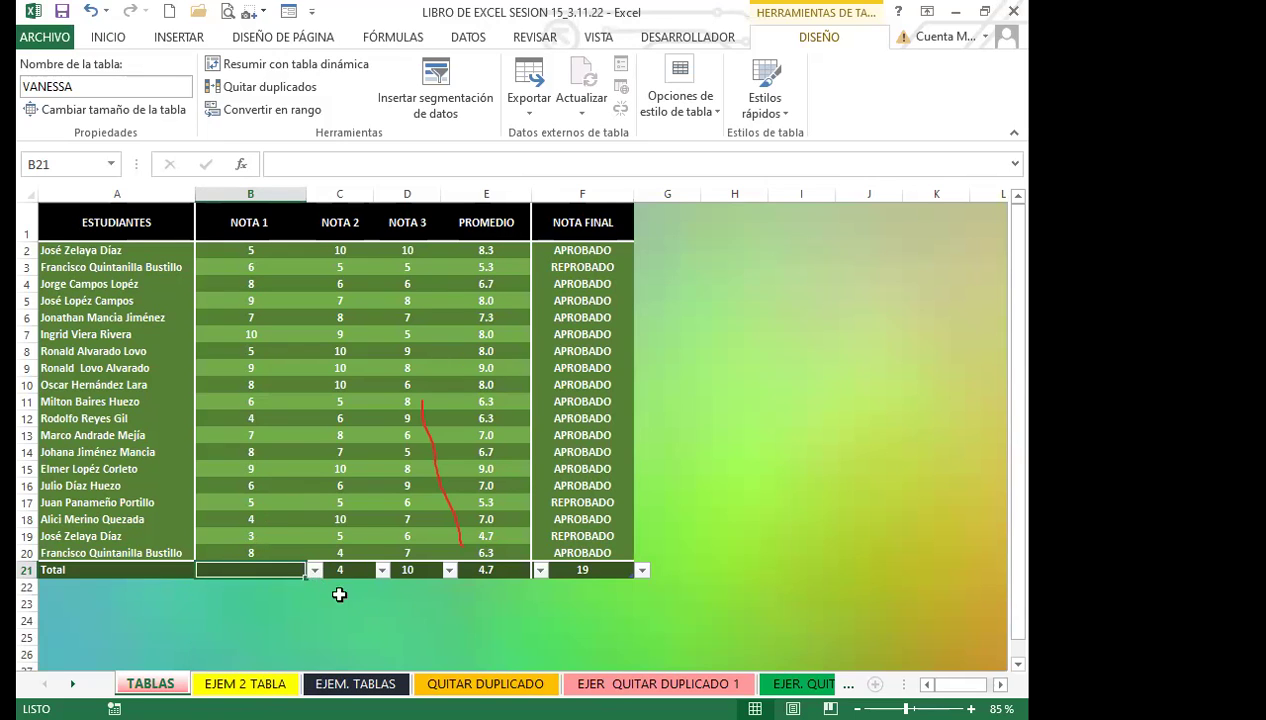
click(725, 557)
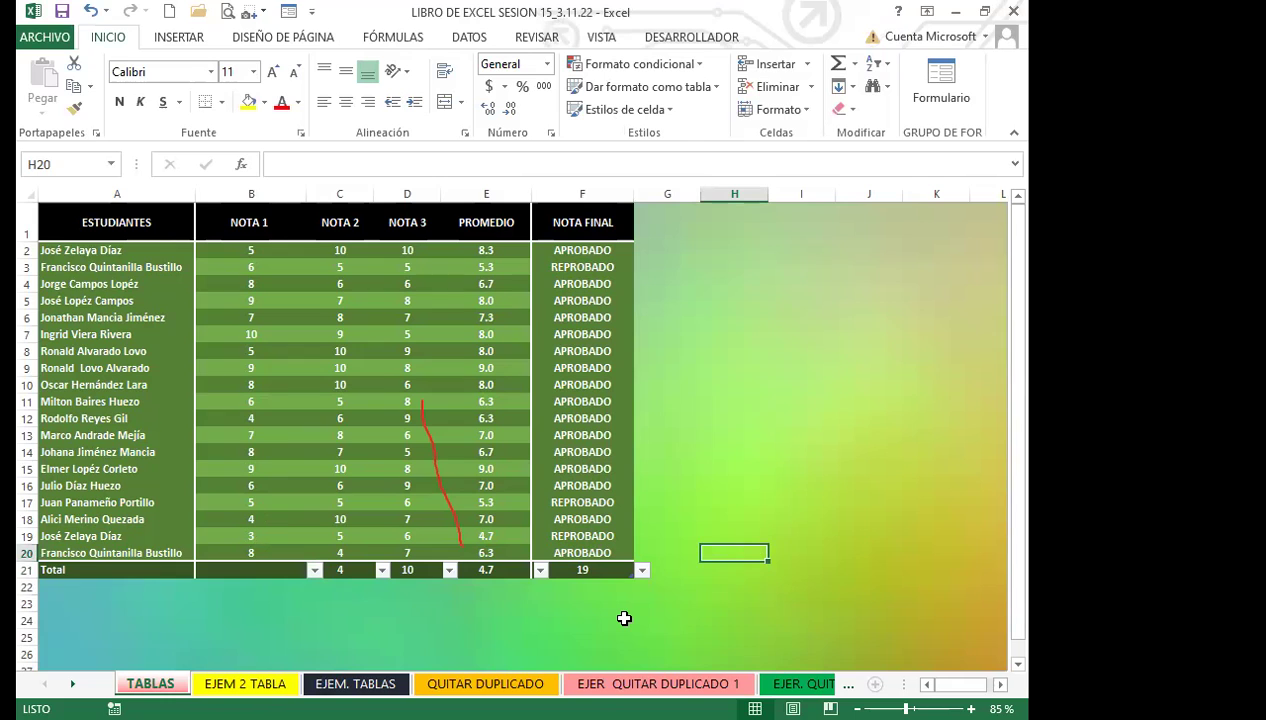
Step: Compare the subtotal formulas for PROMEDIO, NOTA 3 and NOTA 2 in cells E21, D21 and C21
click(486, 570)
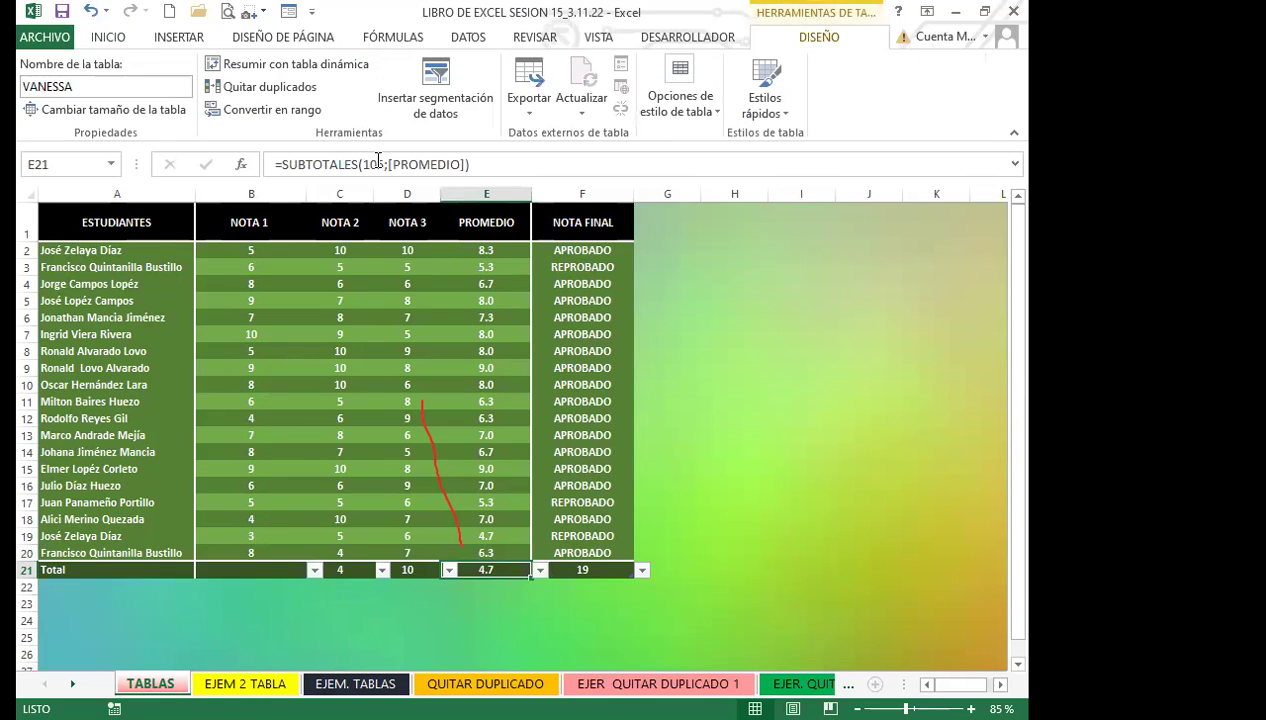
click(412, 571)
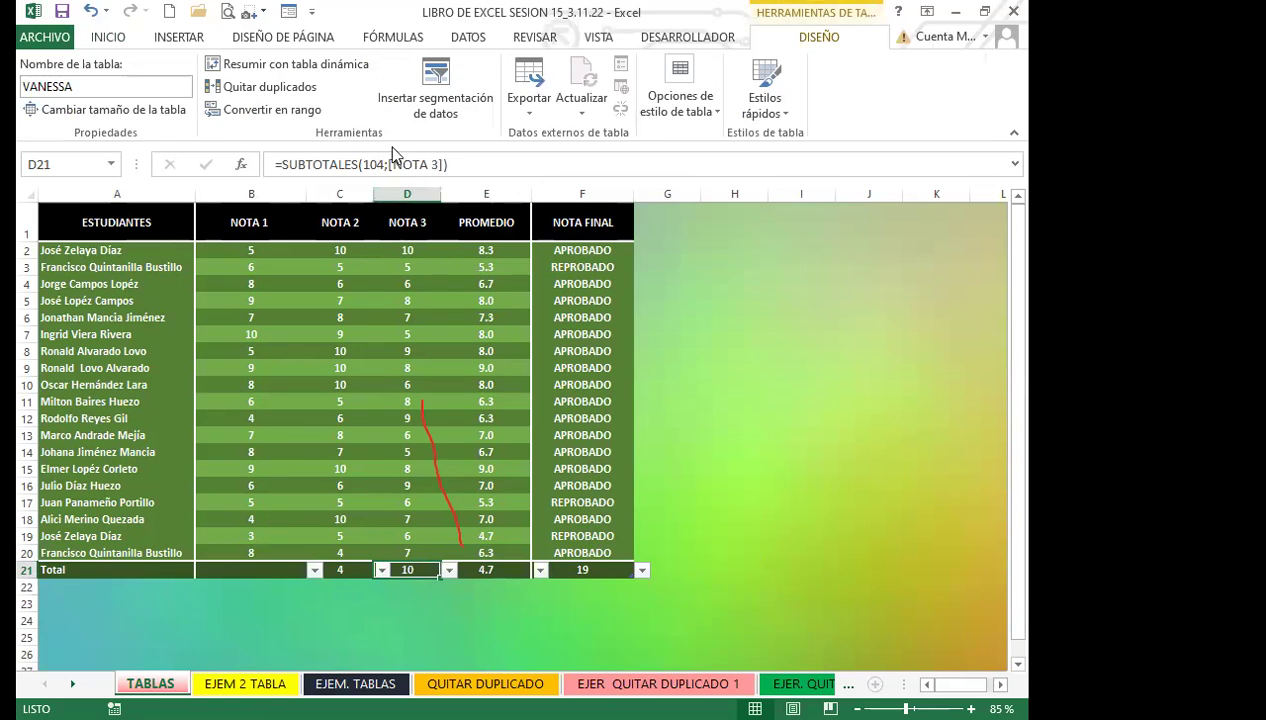
click(348, 566)
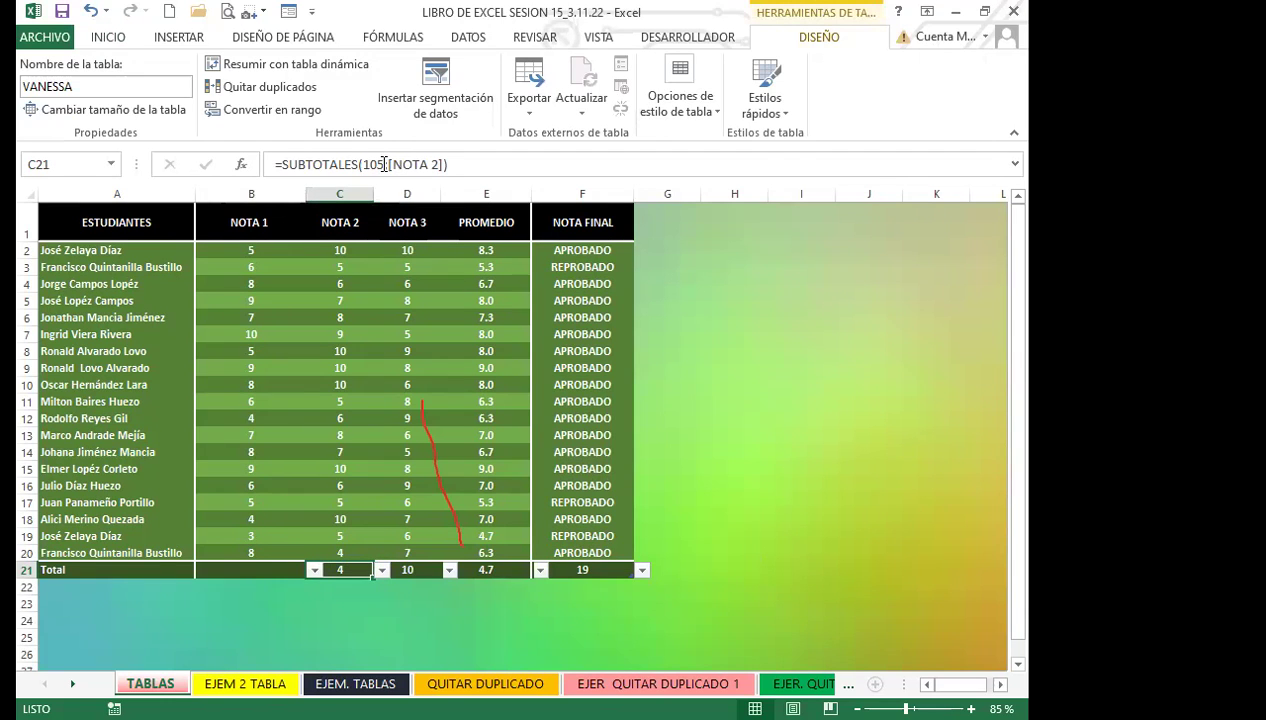
Step: Set the total row to summarize the NOTA 1 column with Promedio
click(258, 568)
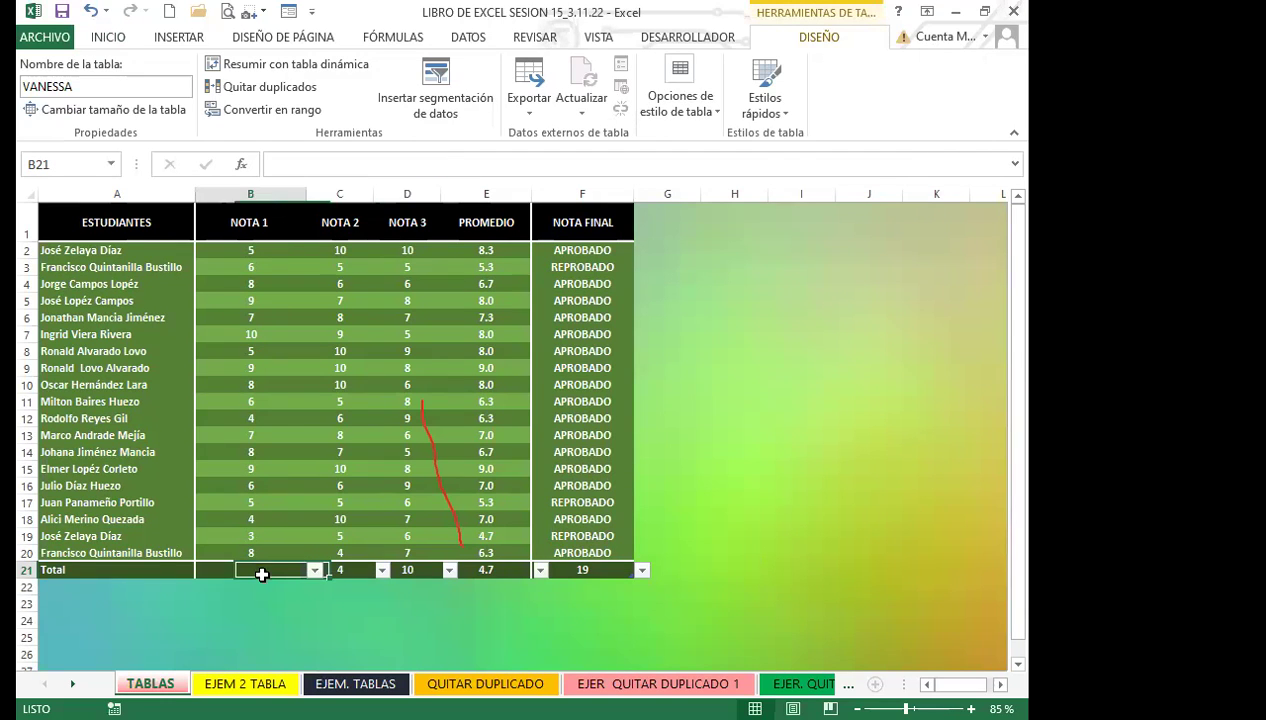
click(314, 570)
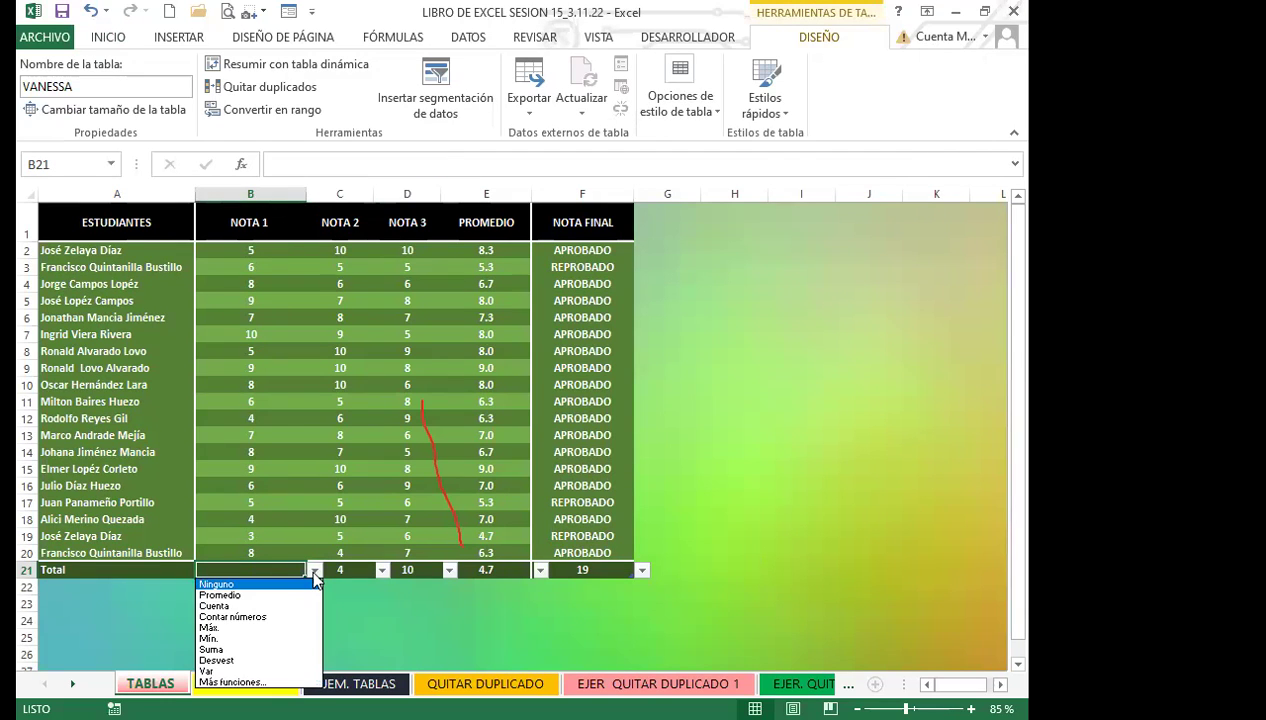
click(224, 595)
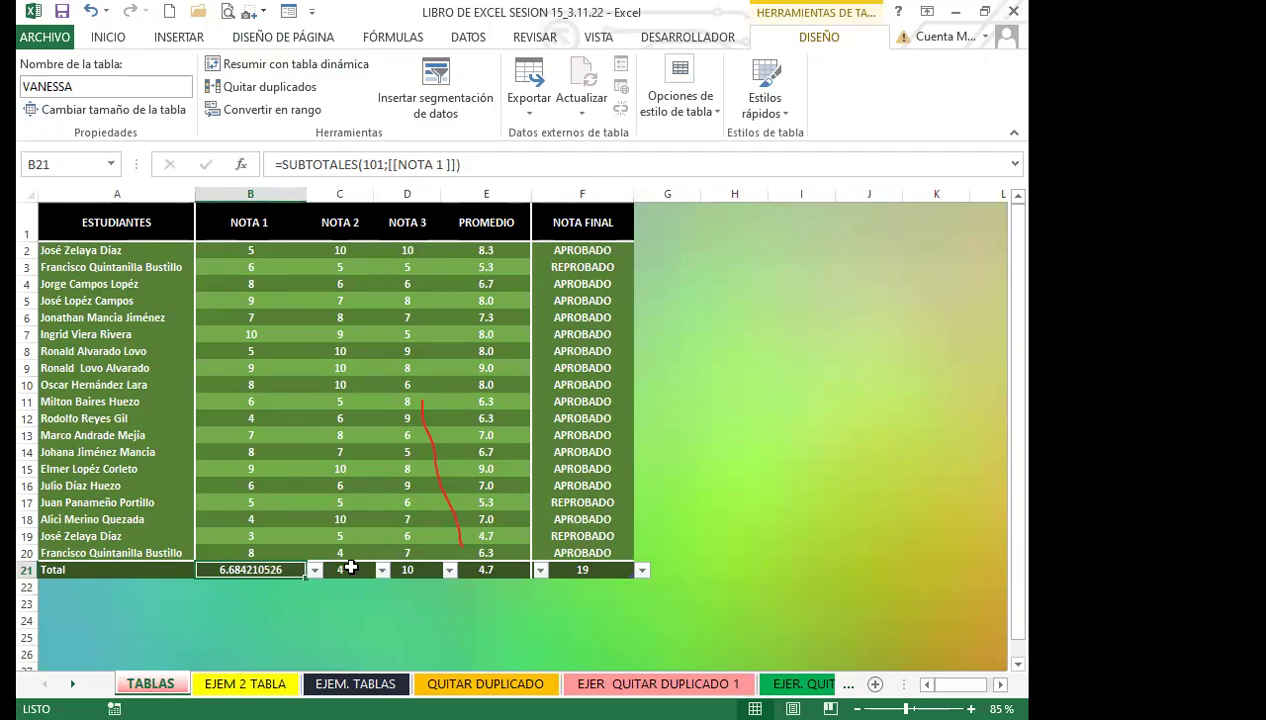
click(355, 683)
click(574, 614)
click(683, 686)
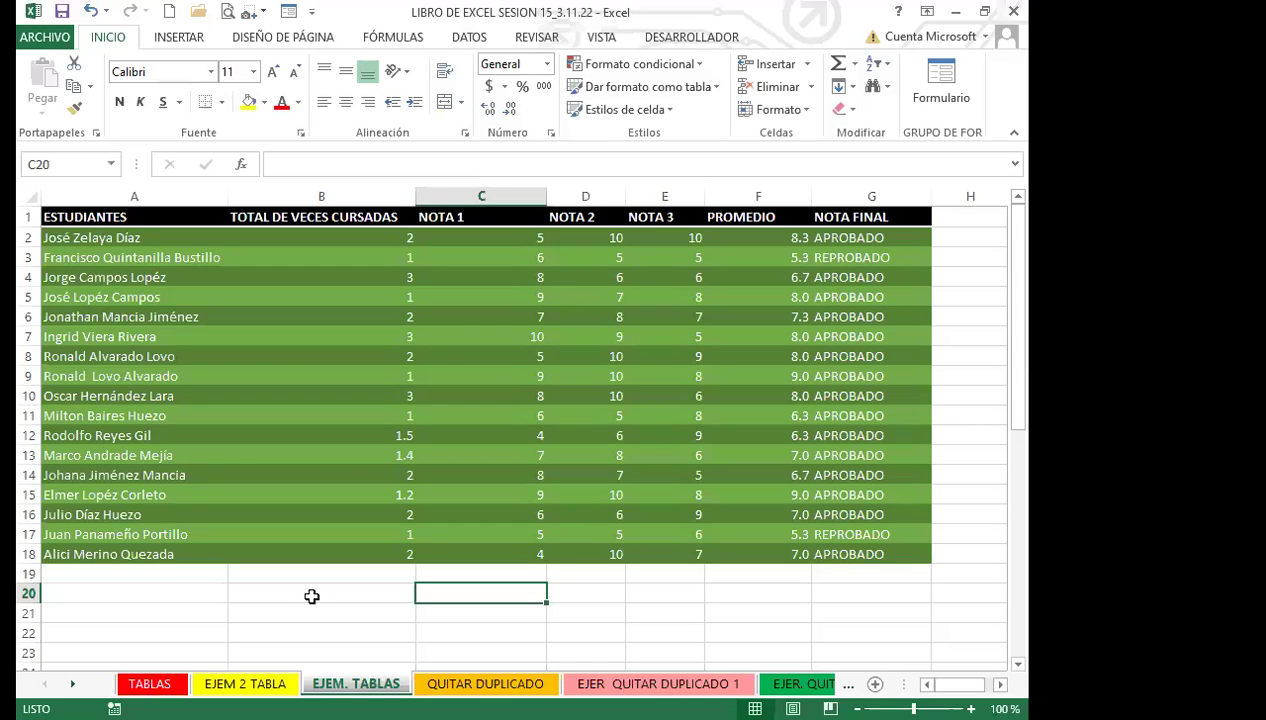
click(312, 596)
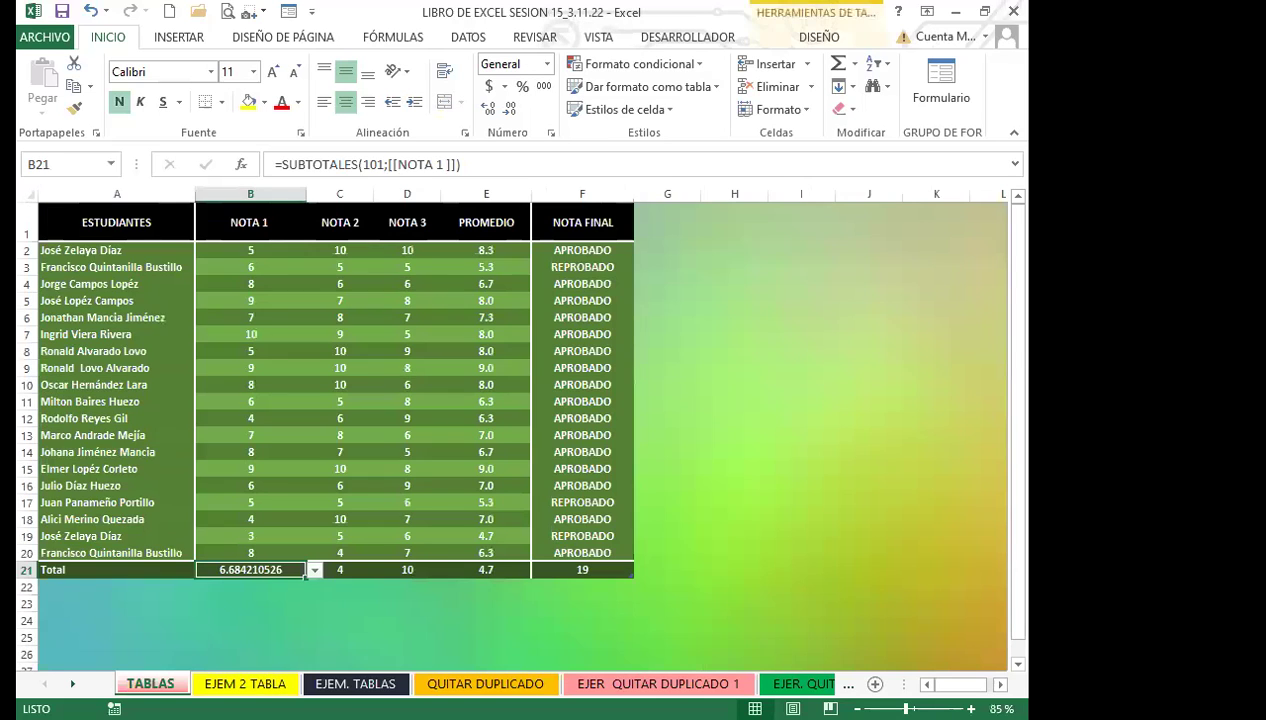
Step: On the EJEM 2 TABLA sheet, format the worker data in A34:F44 as a table with headers in the dark orange style
click(245, 684)
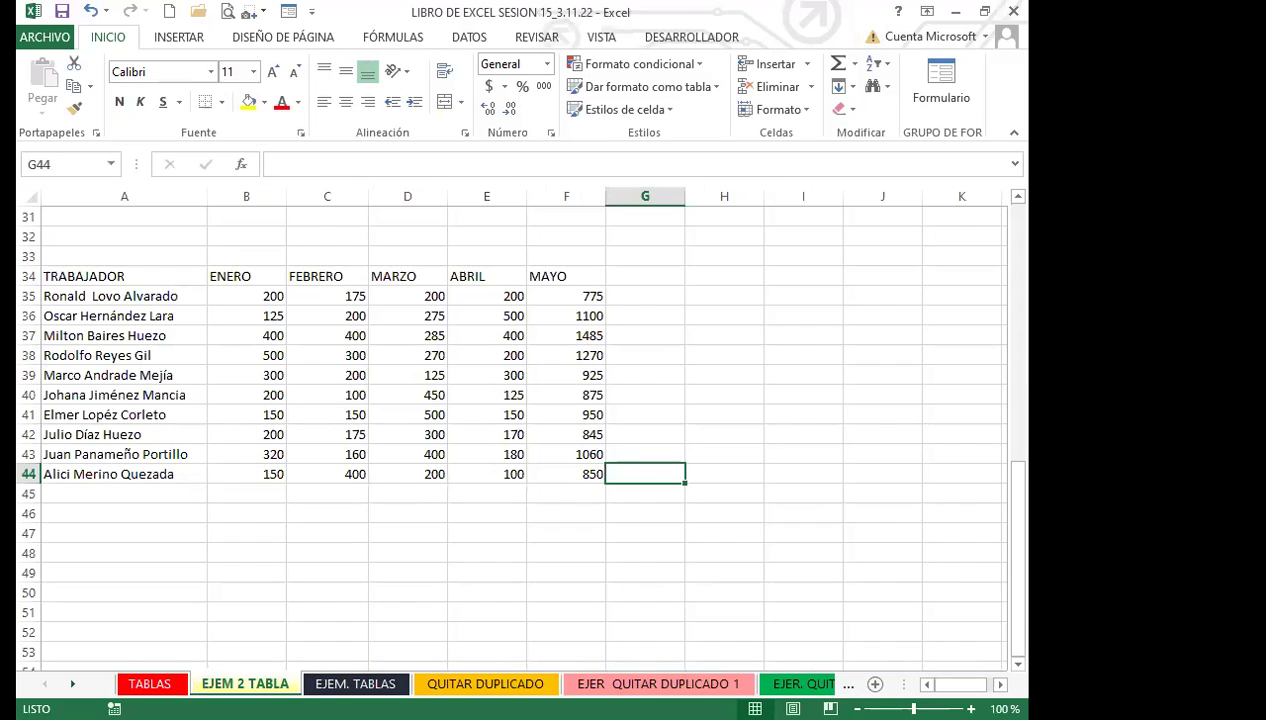
click(322, 588)
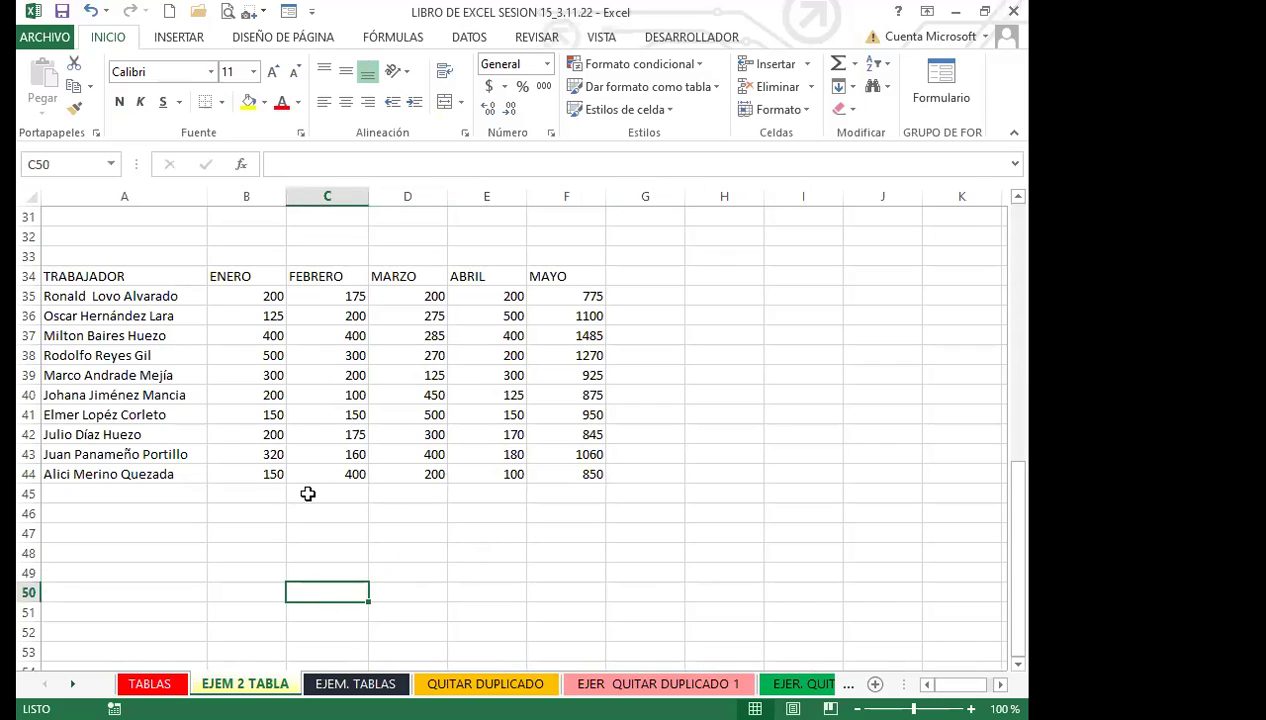
drag(398, 363, 400, 378)
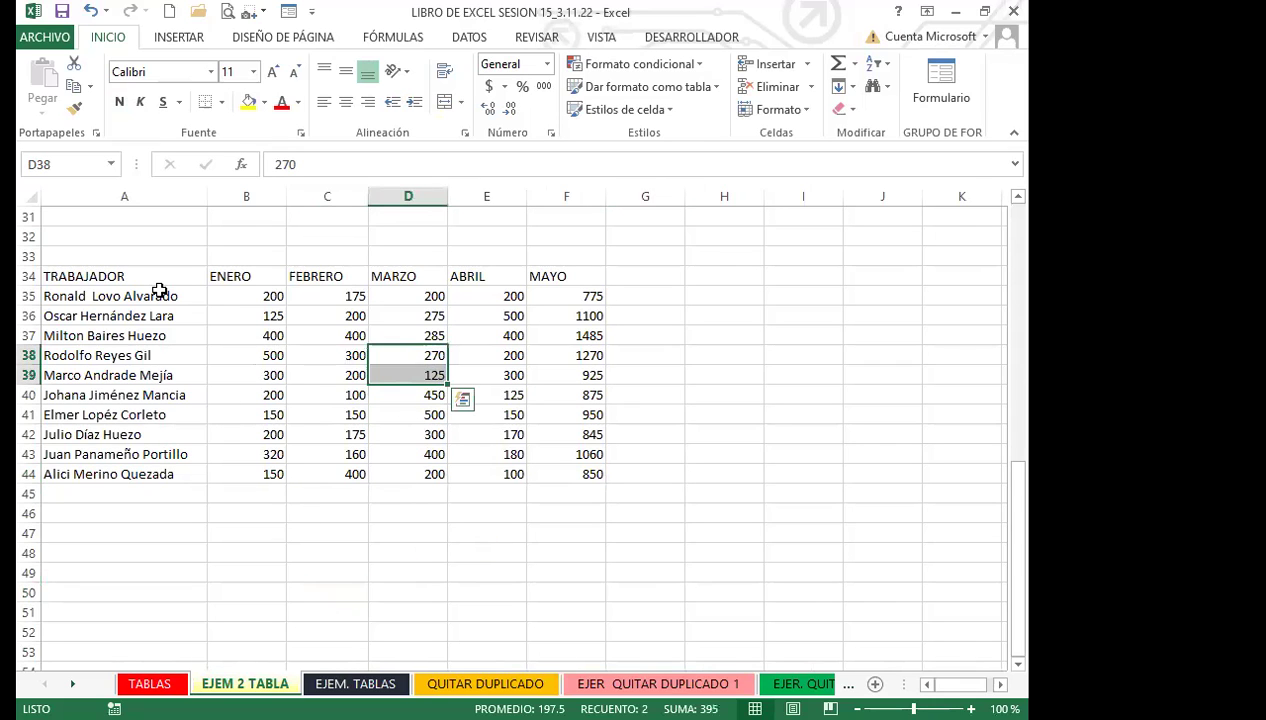
click(110, 278)
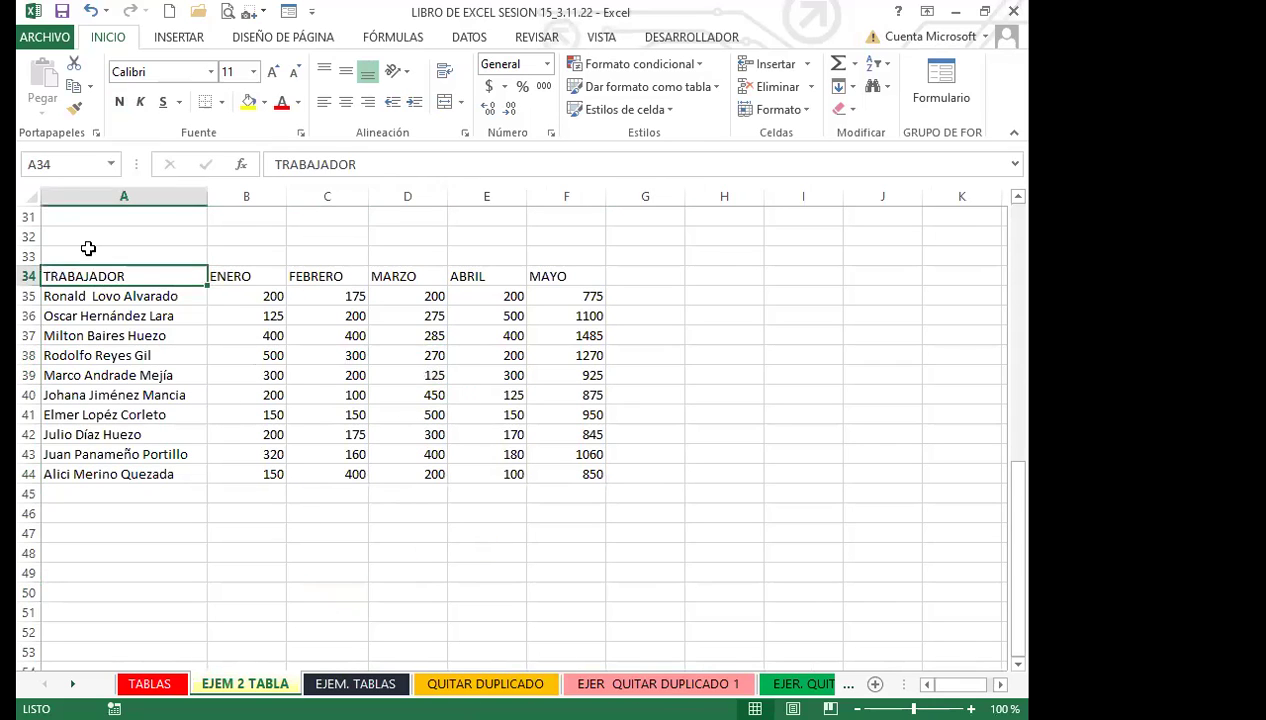
click(716, 87)
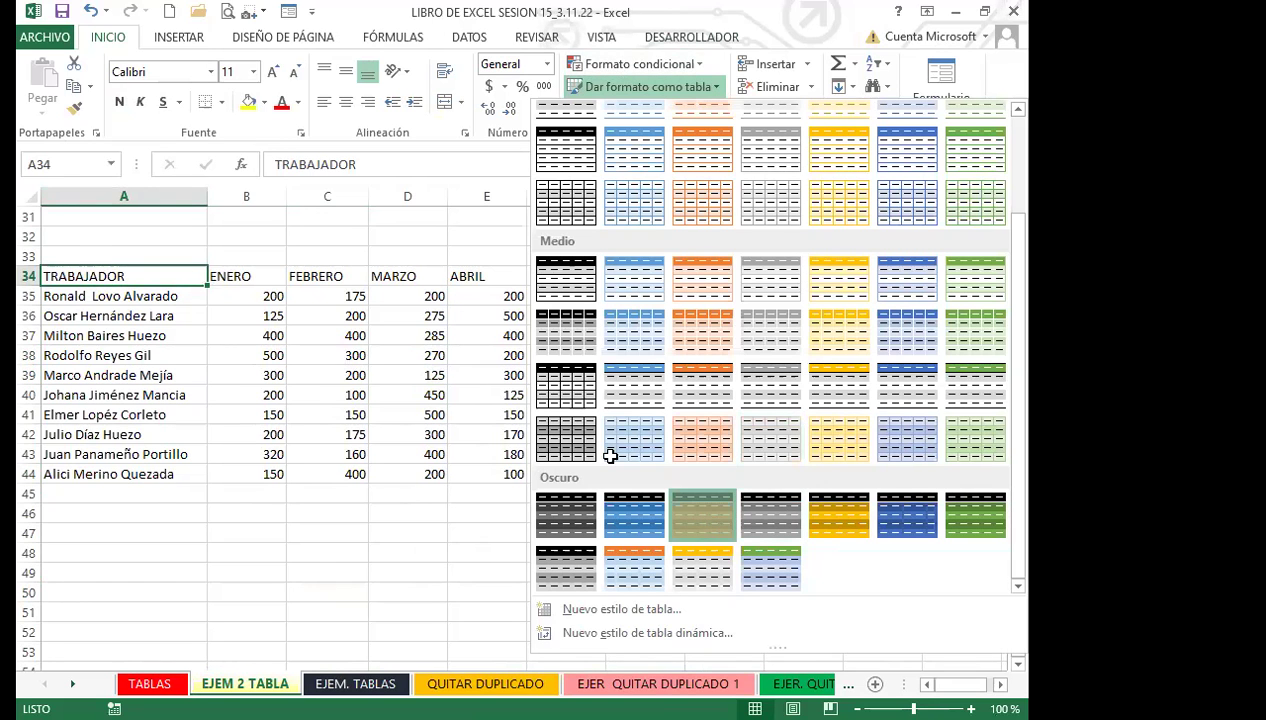
click(610, 456)
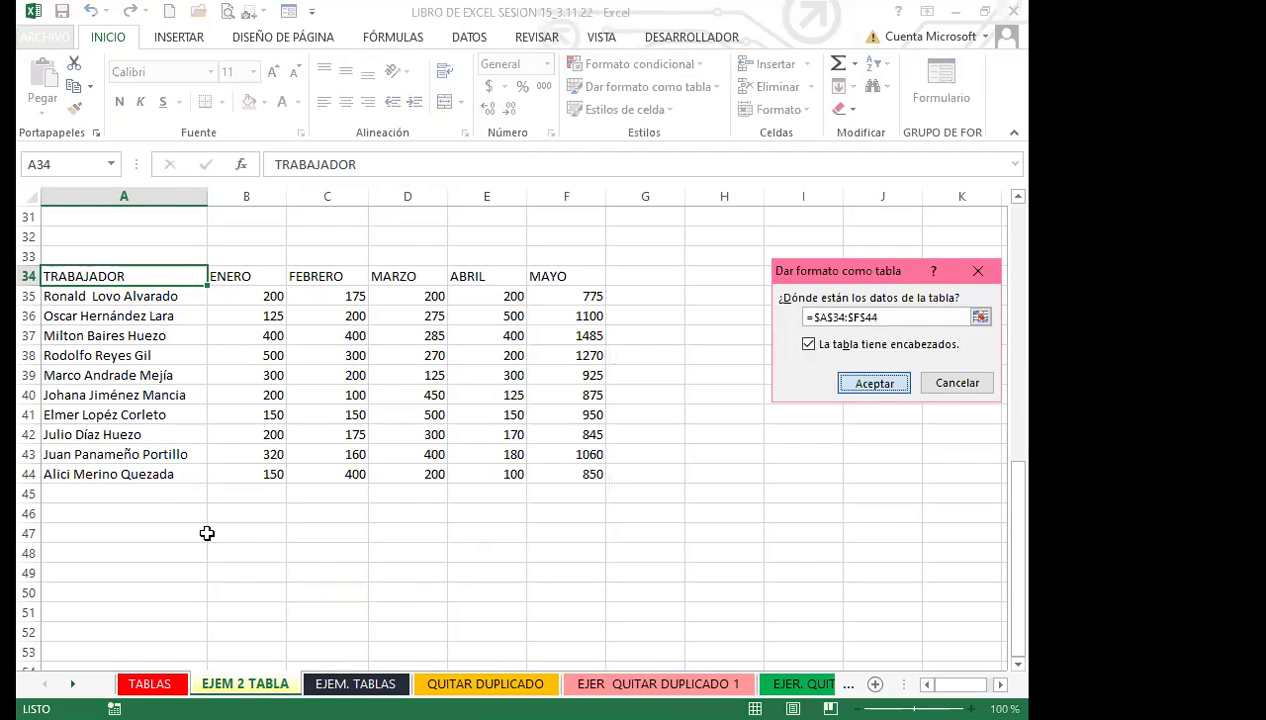
key(Return)
Step: Center the whole TRABAJADOR table's contents horizontally and vertically, and make the text bold
click(104, 37)
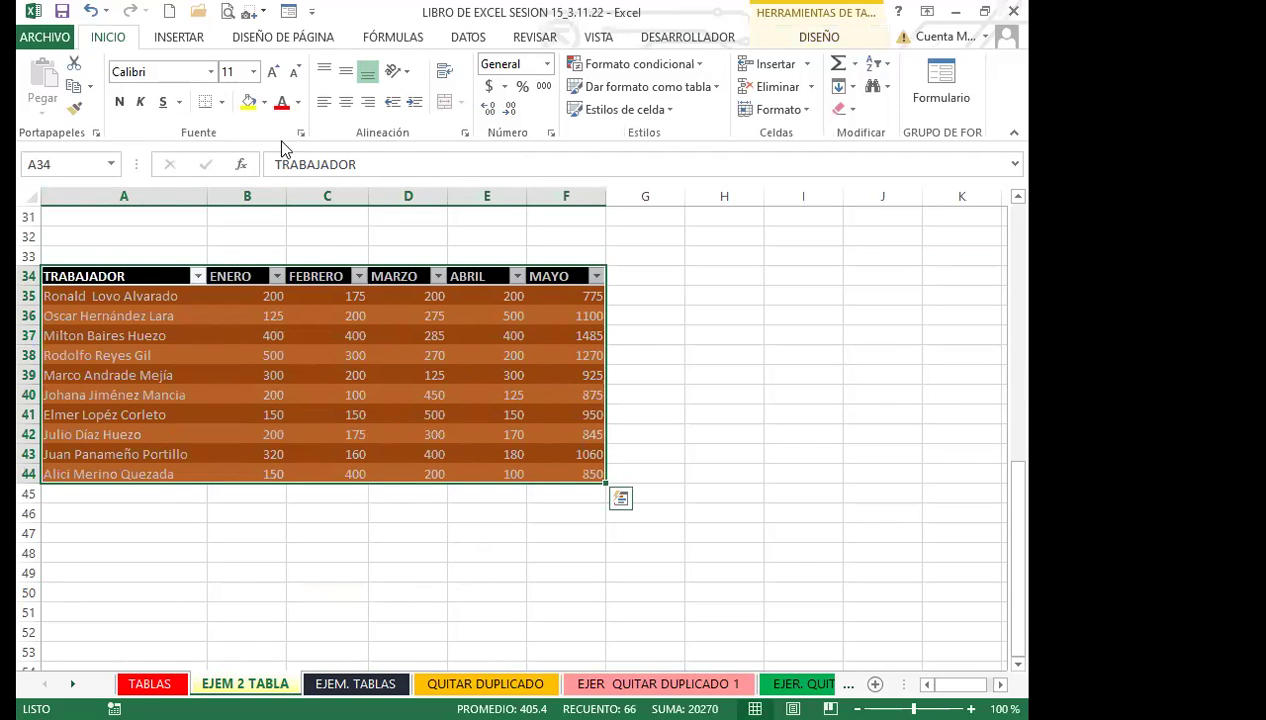
click(345, 102)
click(345, 71)
click(119, 102)
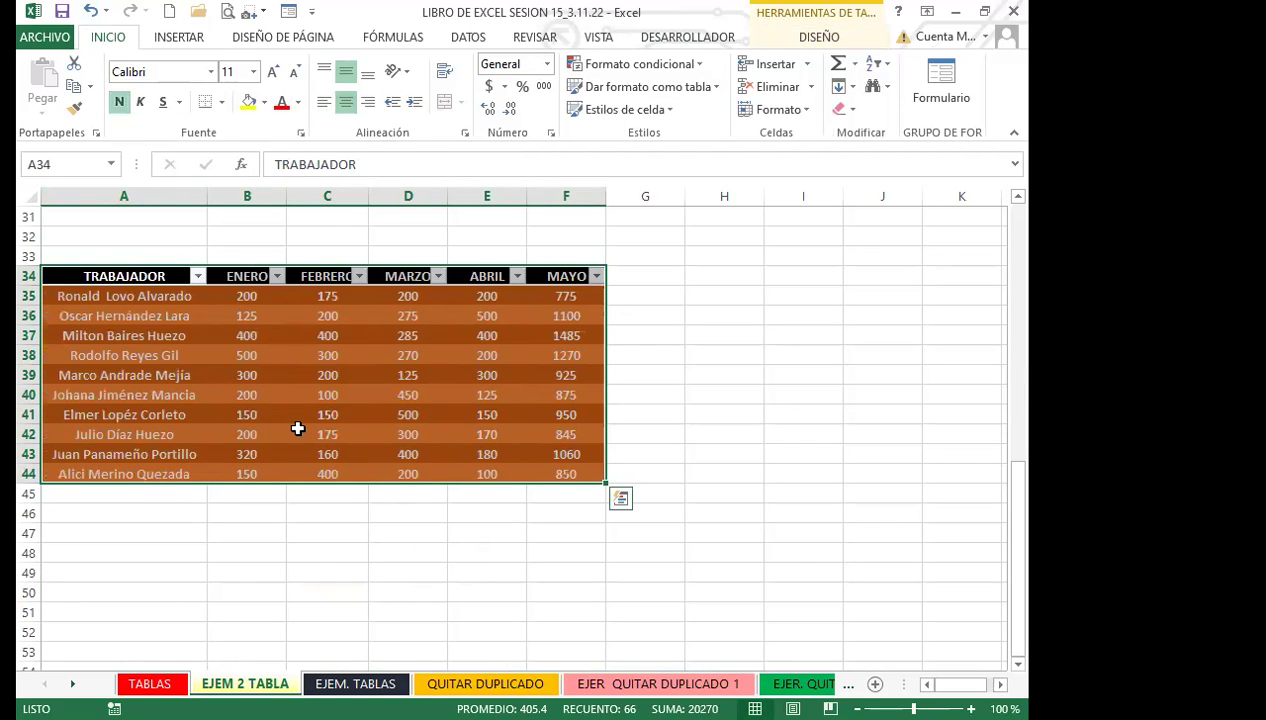
Step: Left-align the worker names in A35:A44
click(170, 353)
drag(136, 296, 102, 474)
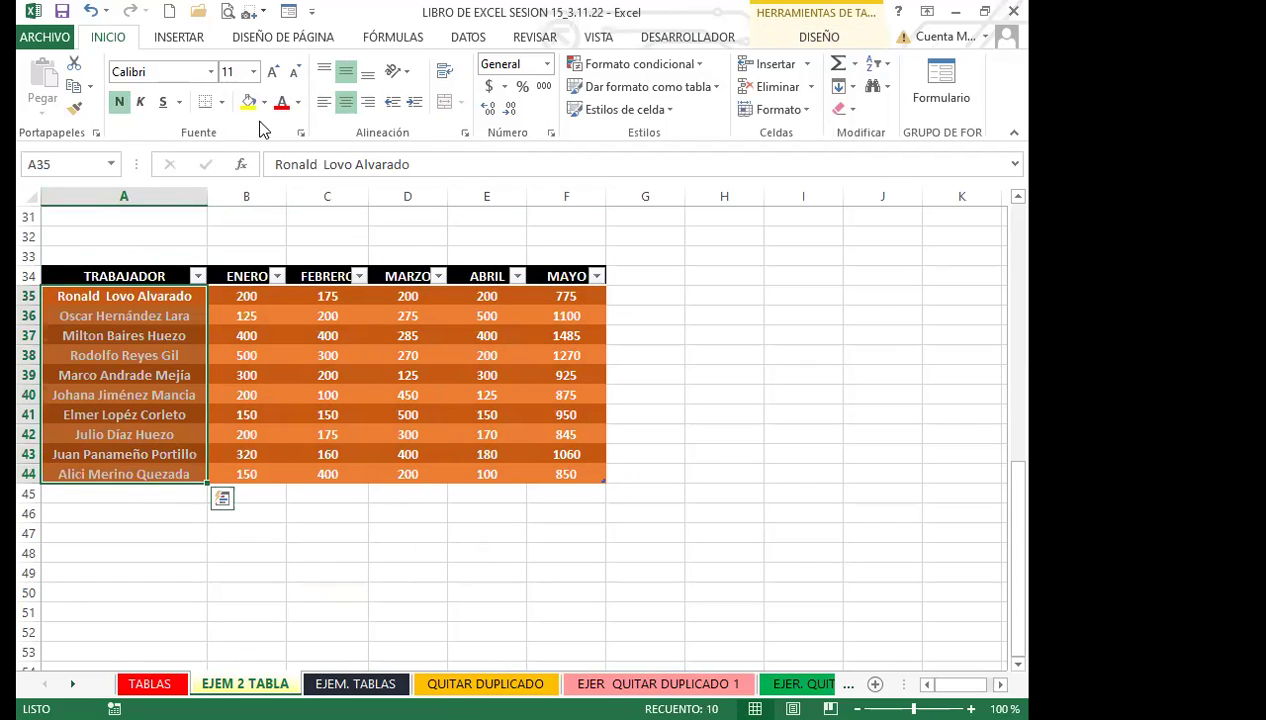
click(324, 102)
click(171, 358)
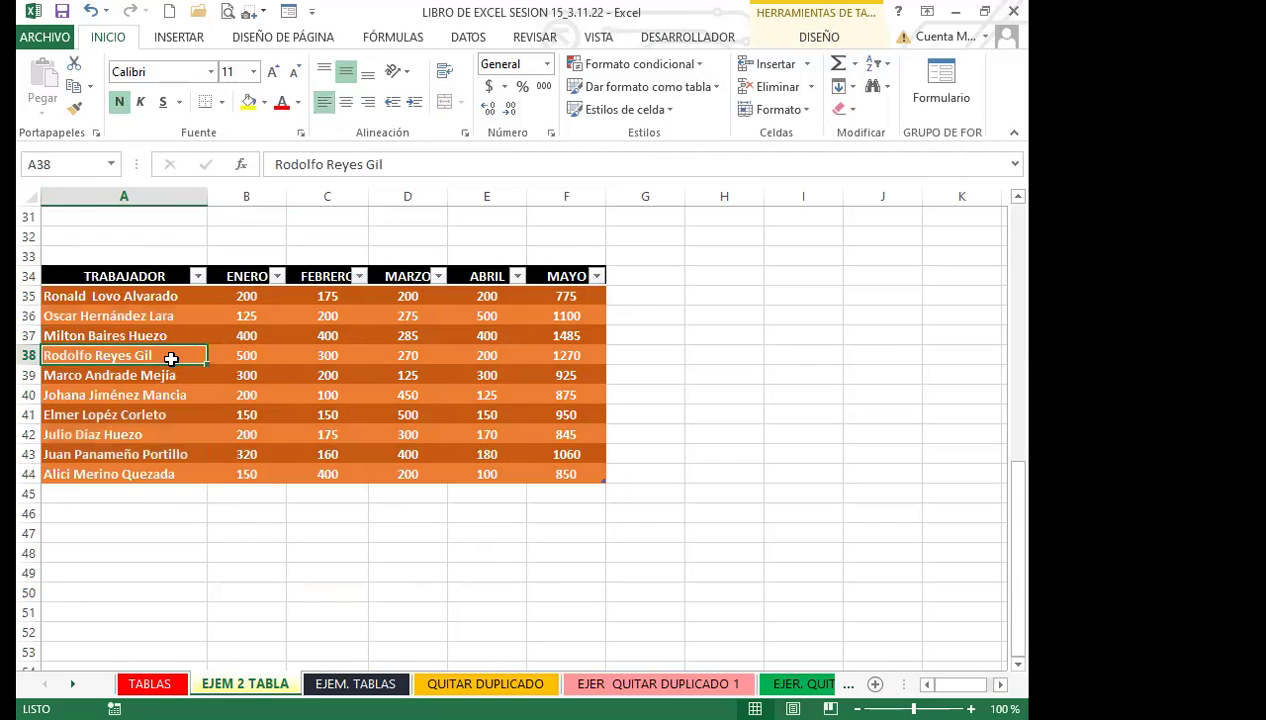
Step: Enable the worker table's total row, first-column and last-column styling, and turn off its filter buttons
click(842, 37)
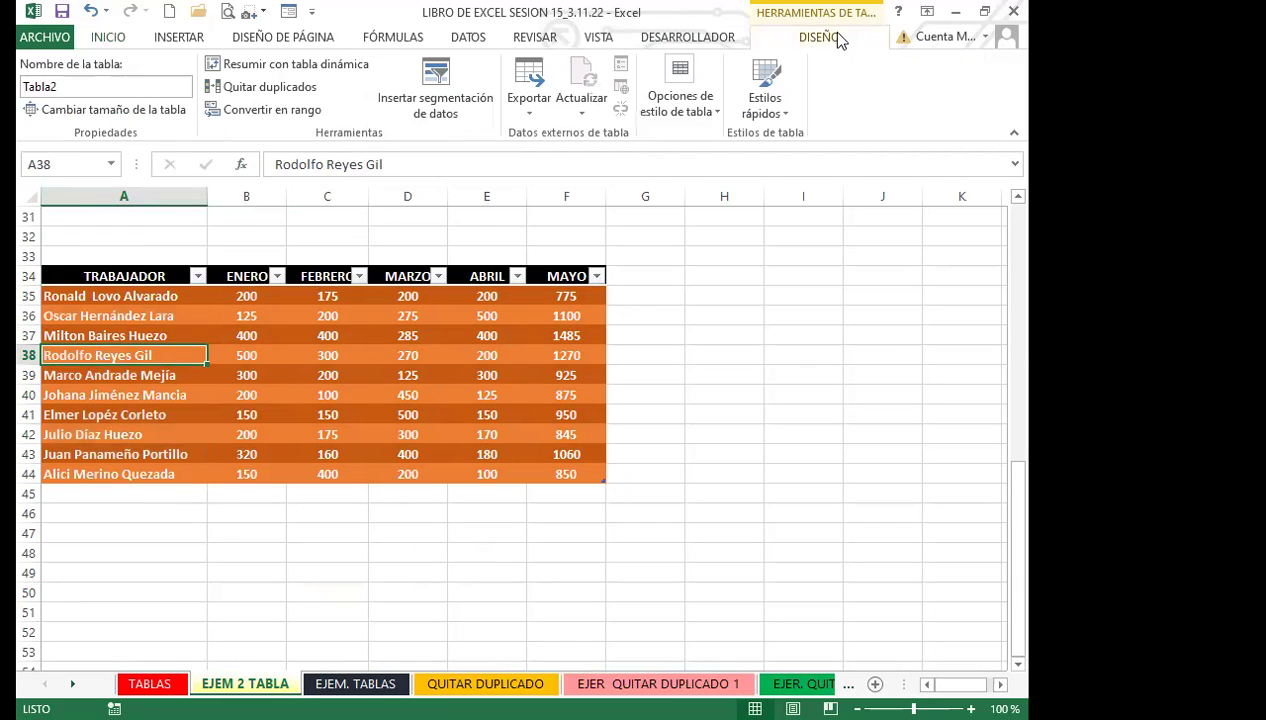
click(712, 112)
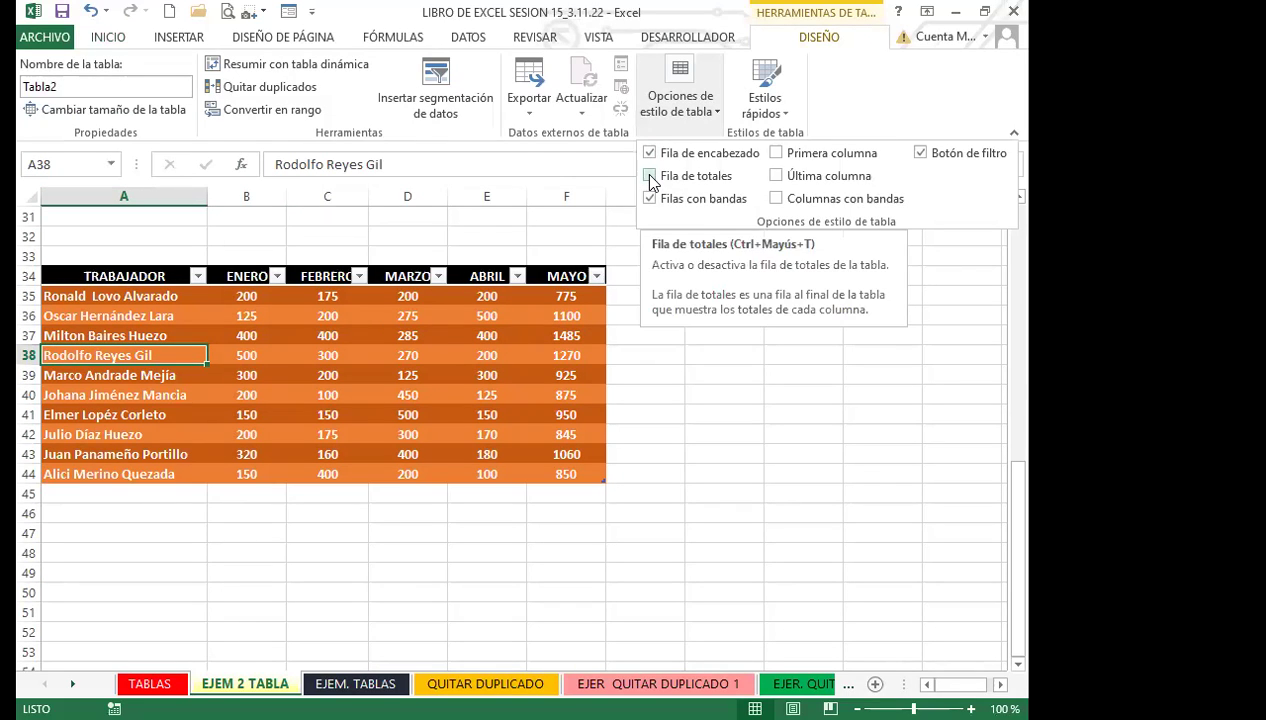
click(650, 177)
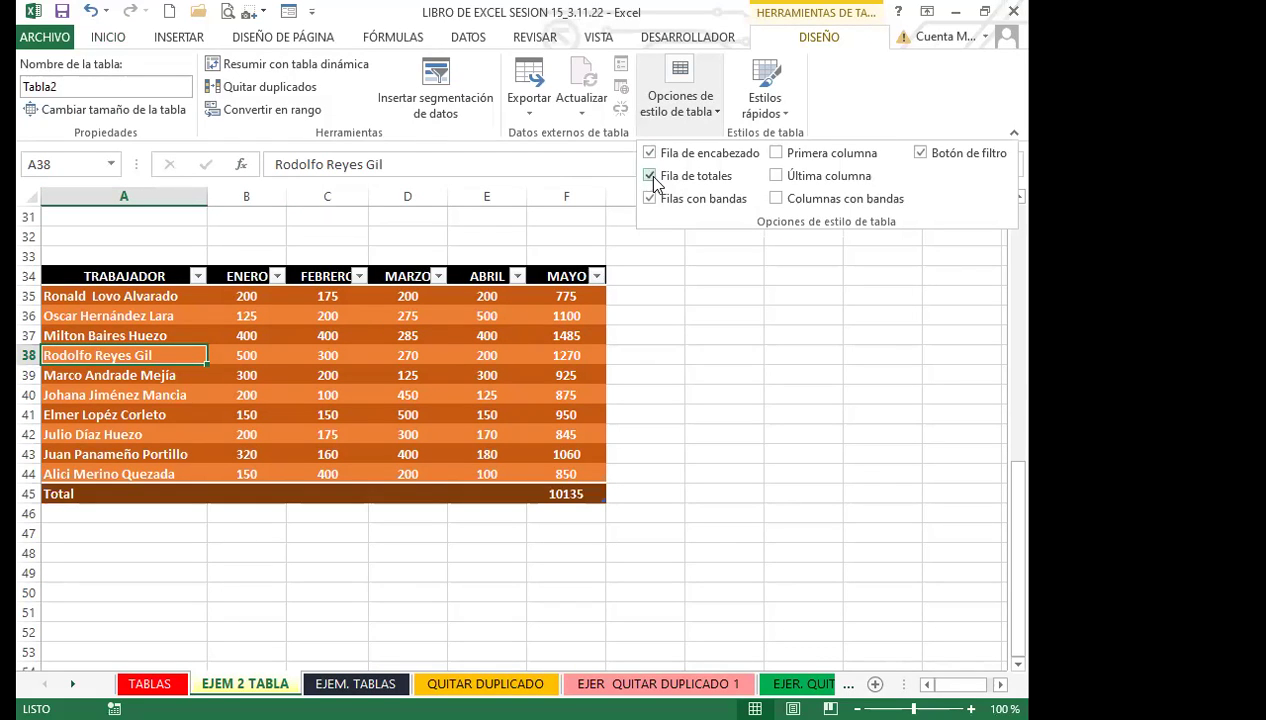
click(776, 153)
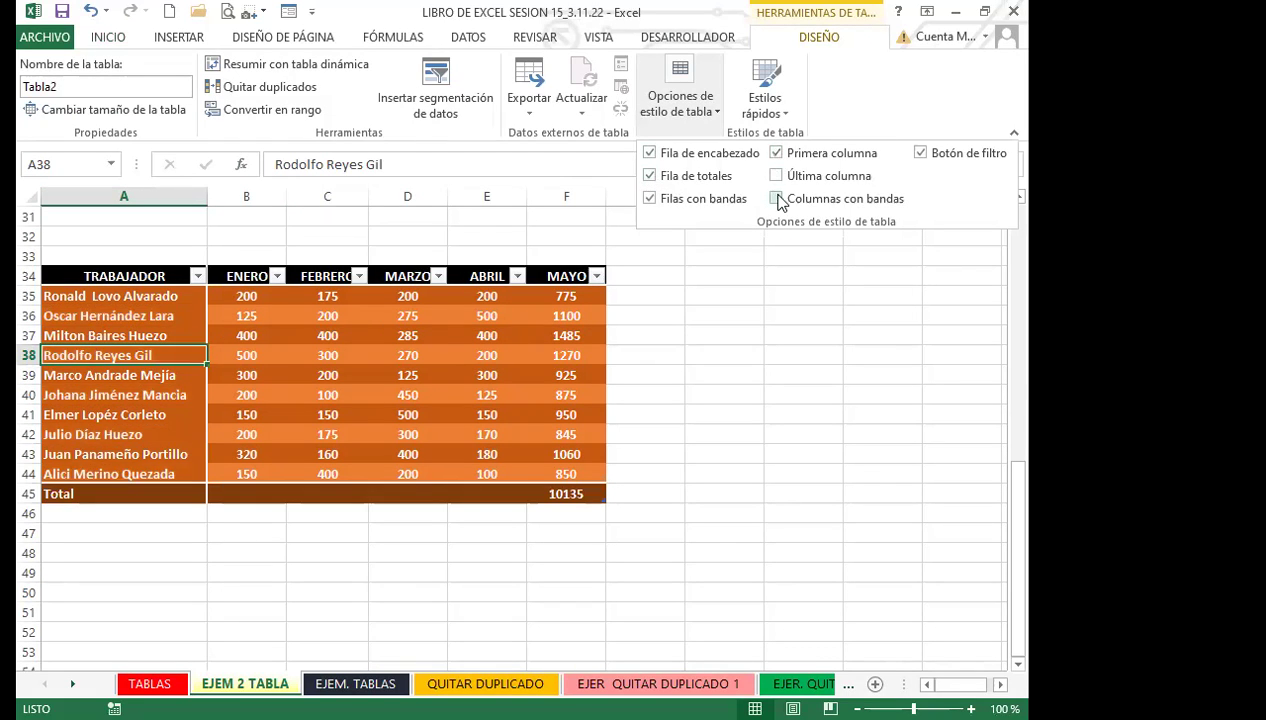
click(776, 176)
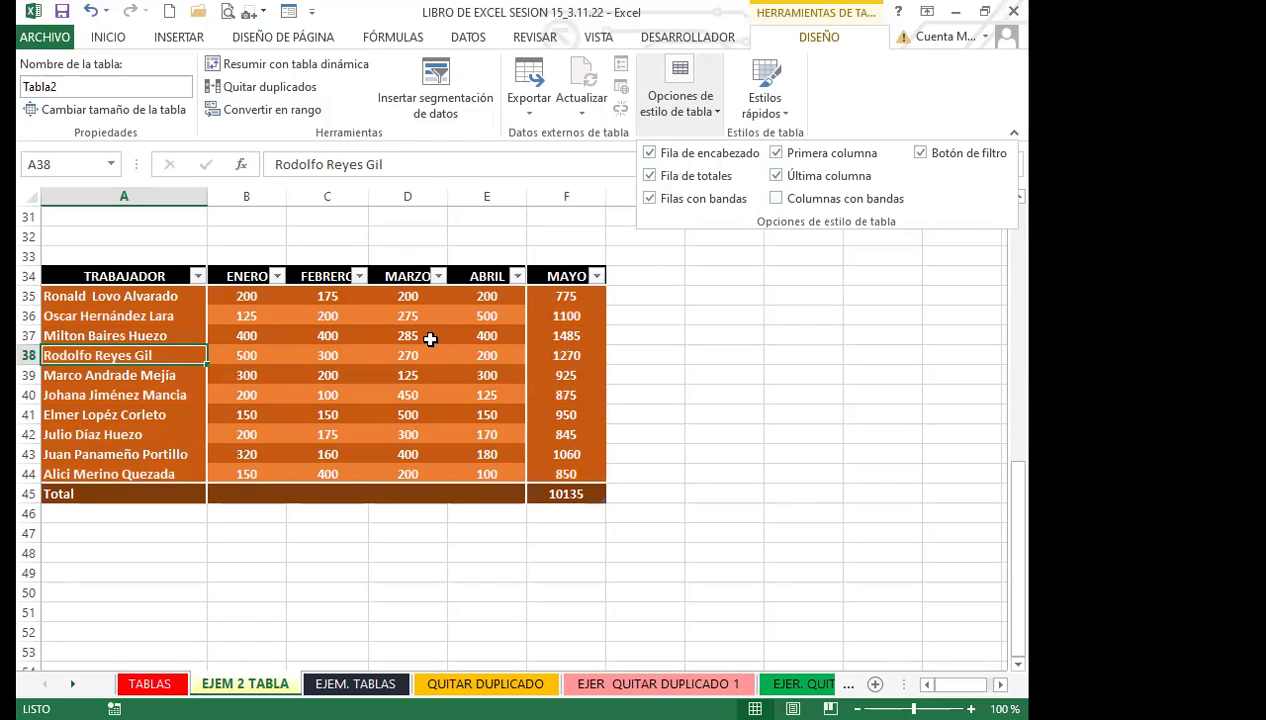
click(418, 372)
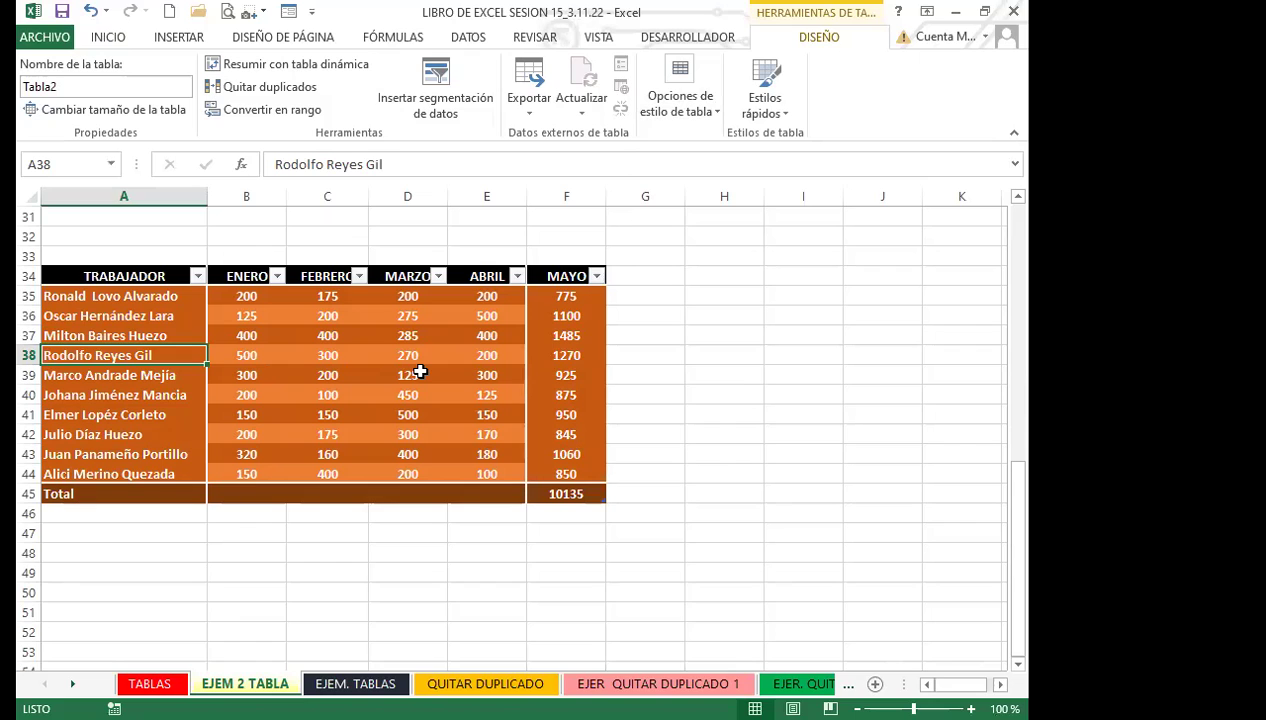
key(ctrl+shift+l)
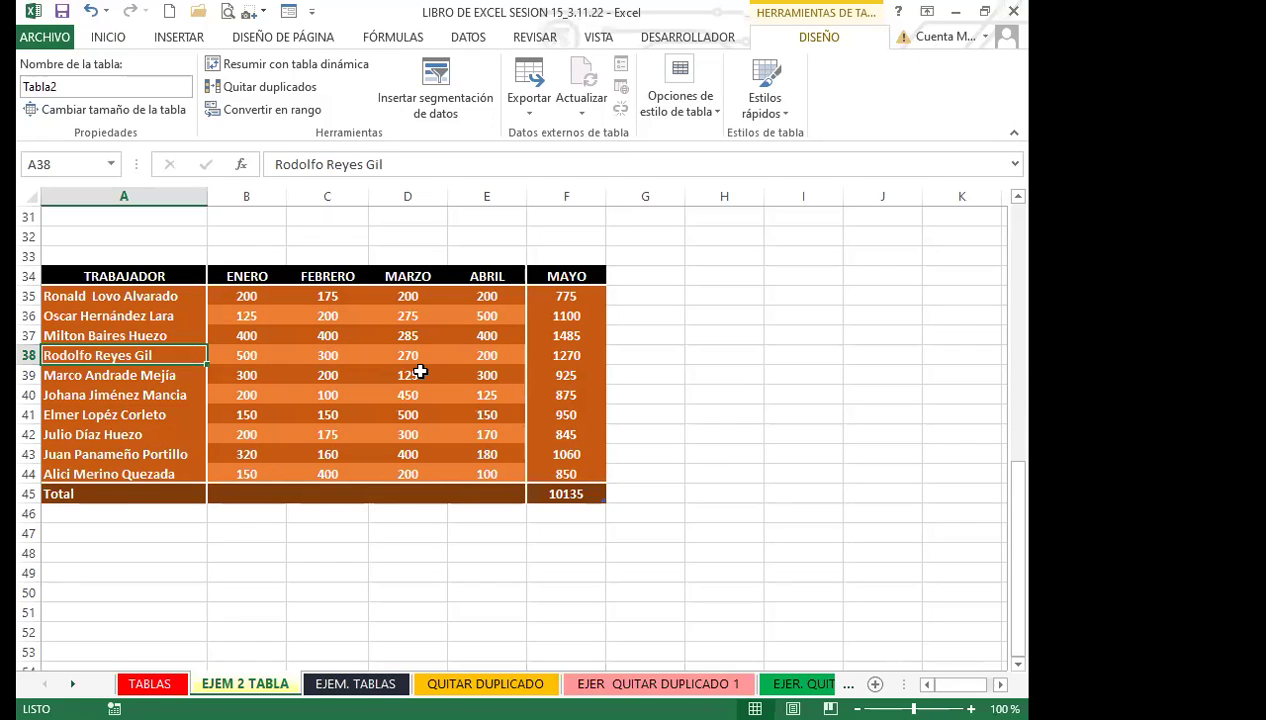
Step: Set the ENERO cell of the table's total row to the Suma function
click(141, 494)
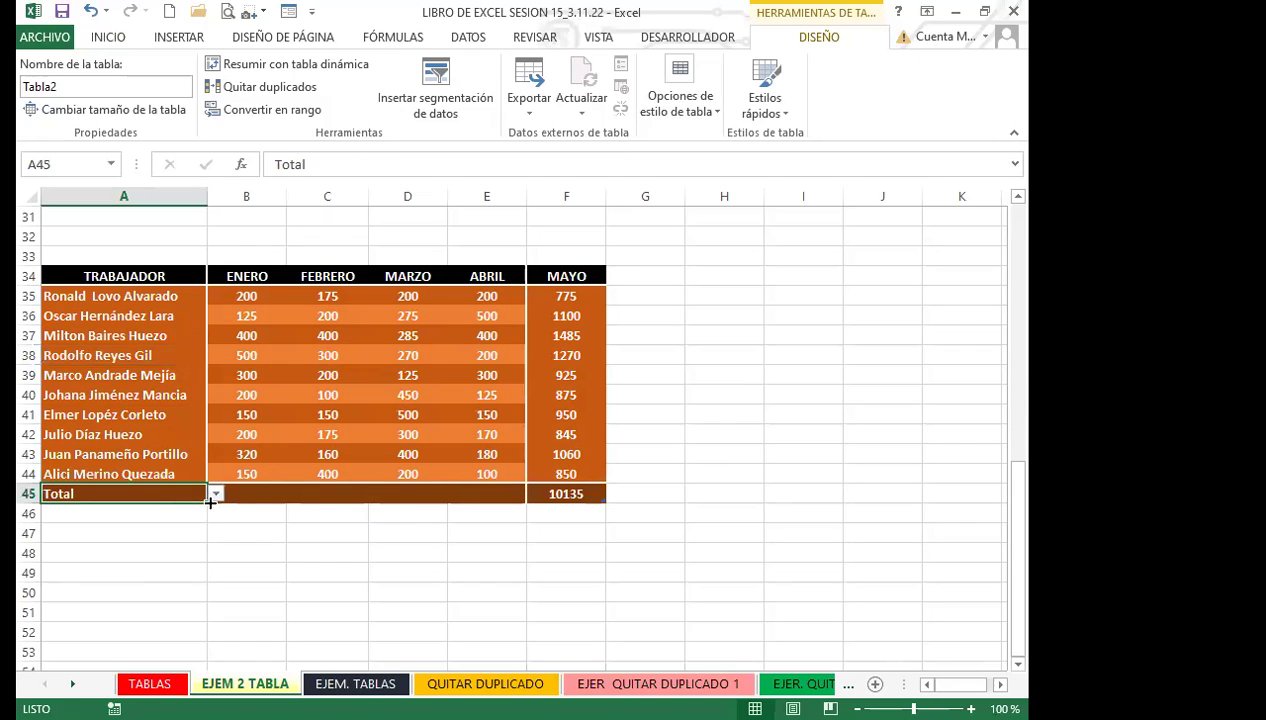
click(248, 493)
click(294, 494)
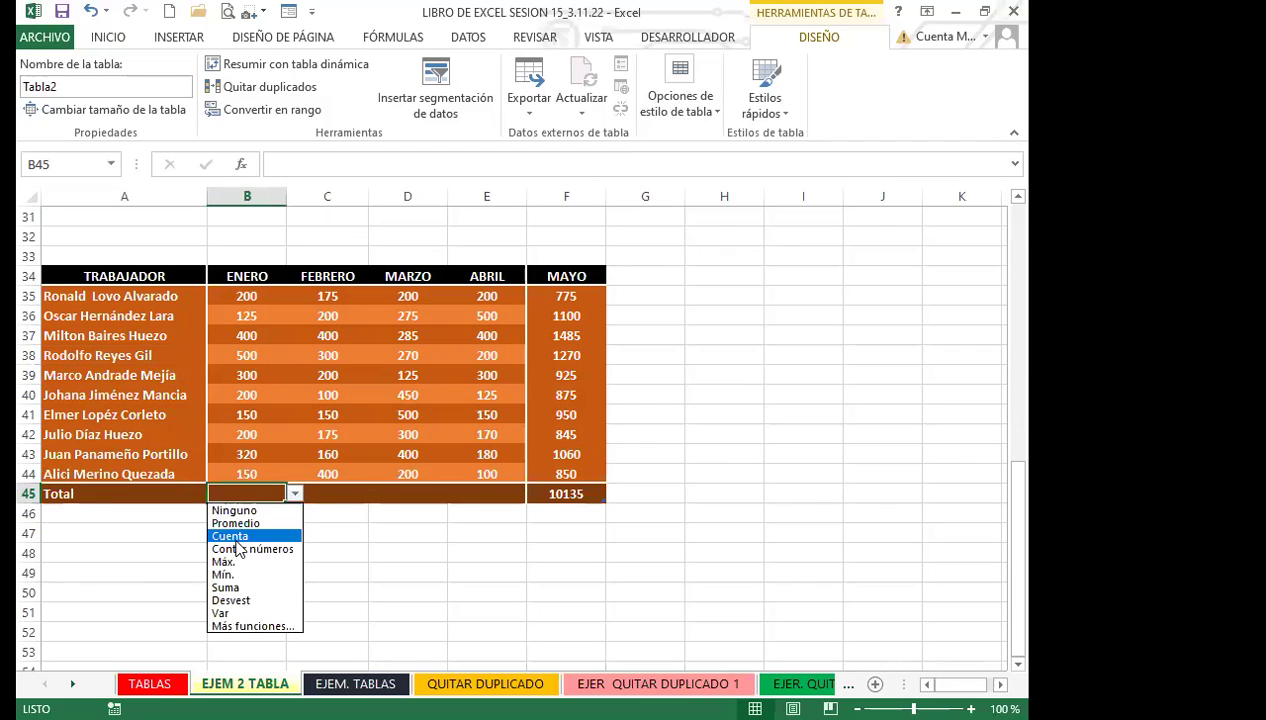
click(230, 587)
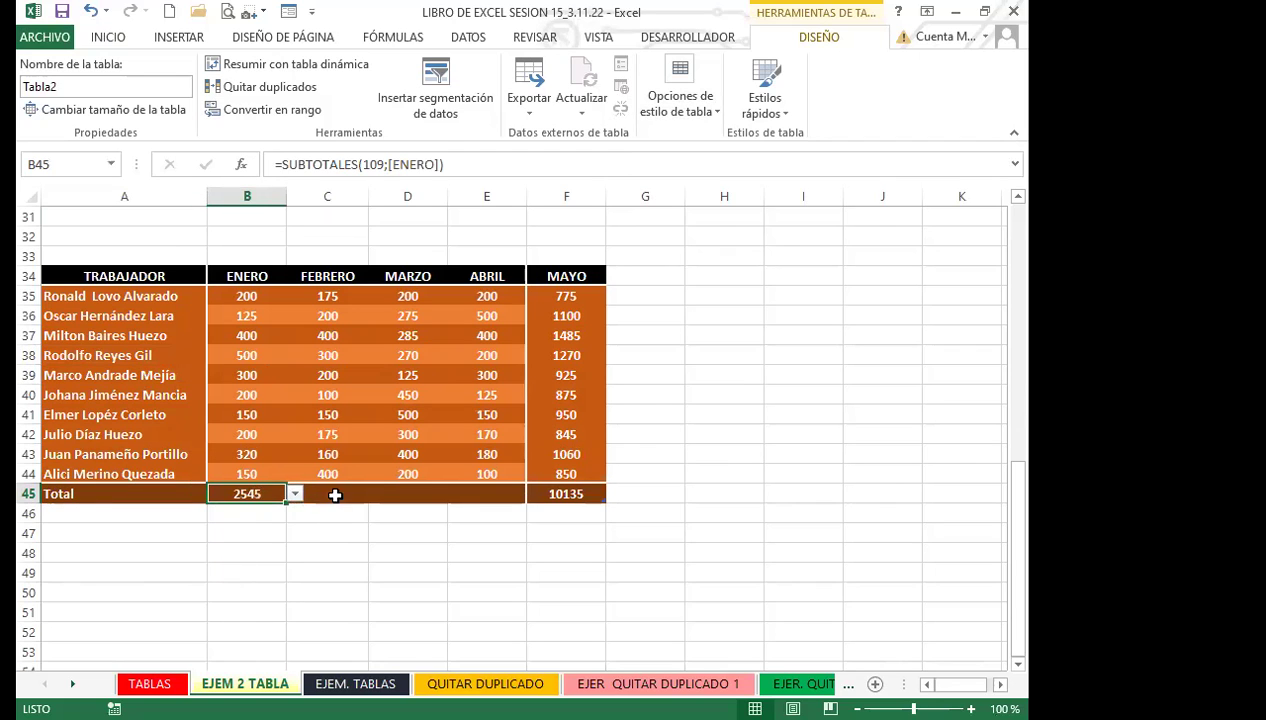
Step: Set the FEBRERO cell of the table's total row to the Suma function
click(335, 494)
click(376, 494)
click(315, 578)
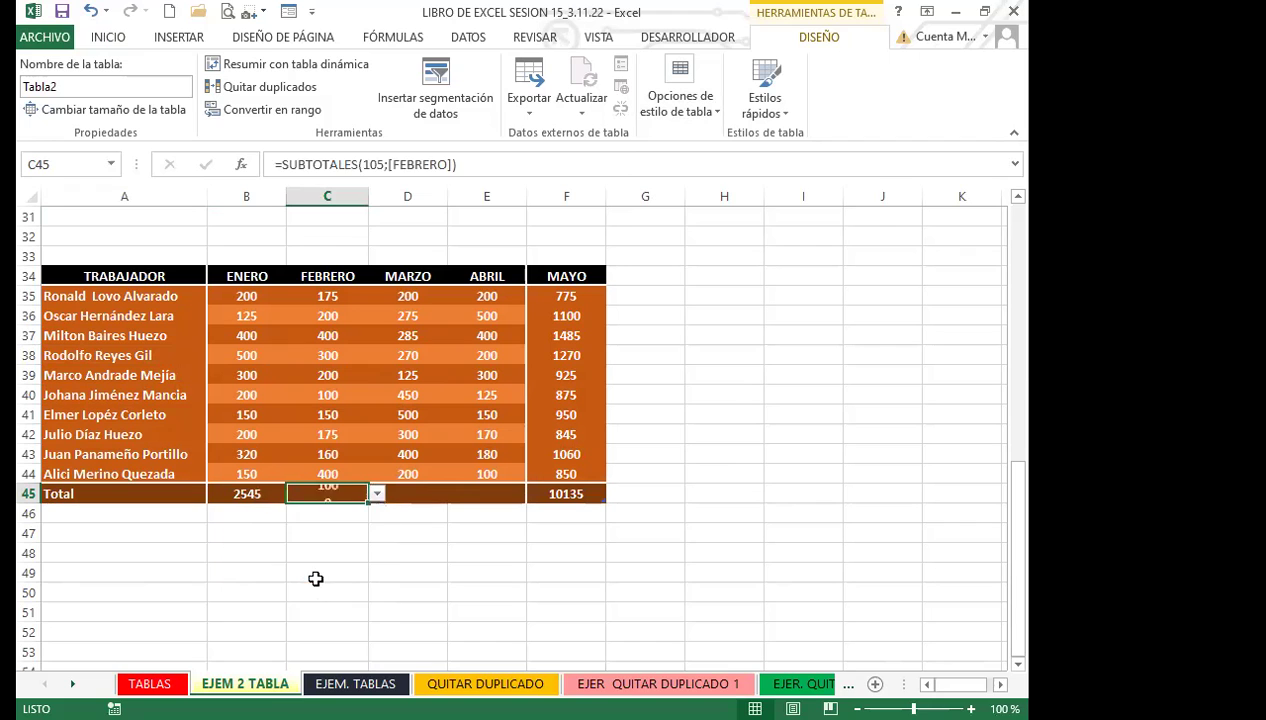
click(388, 494)
key(ctrl+a)
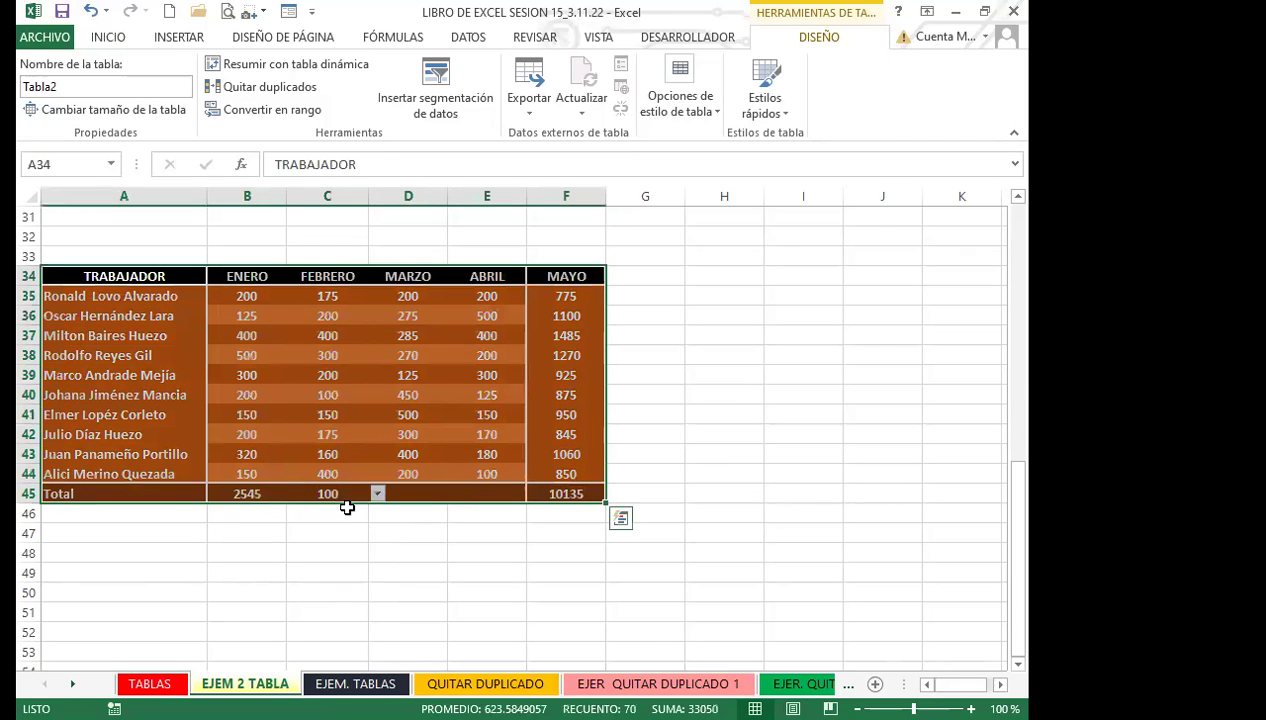
click(331, 495)
click(376, 494)
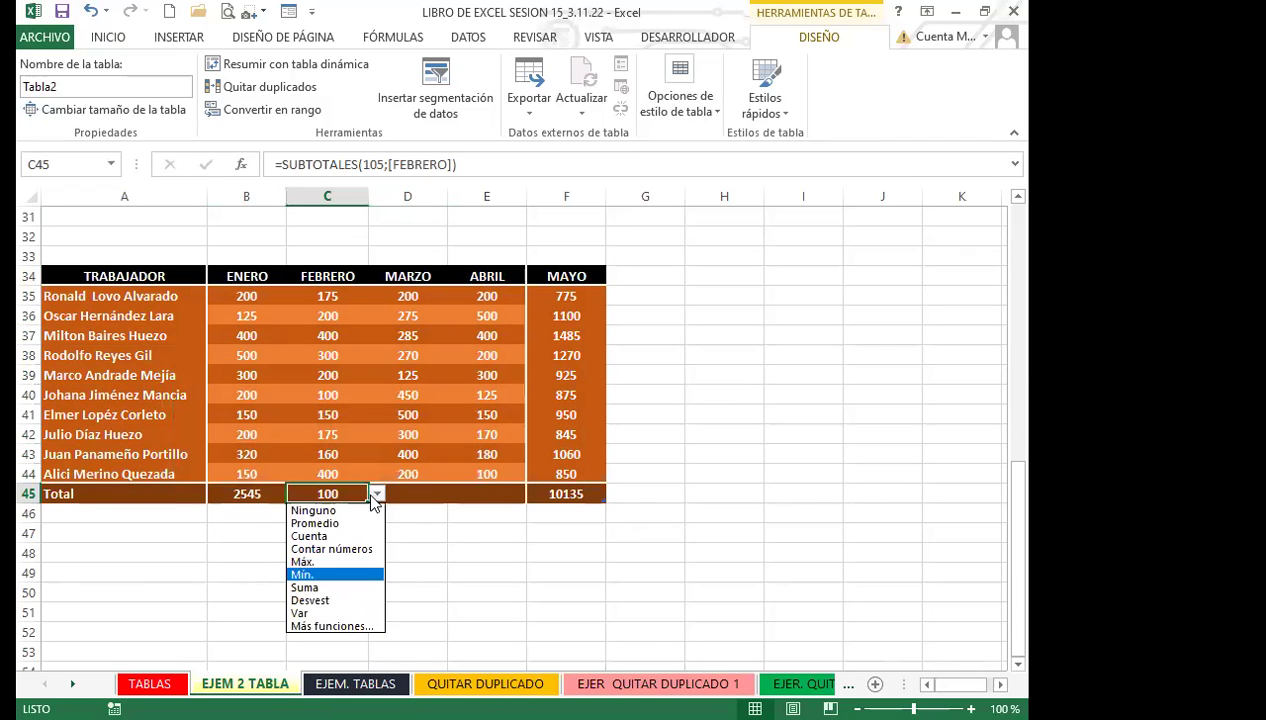
click(315, 587)
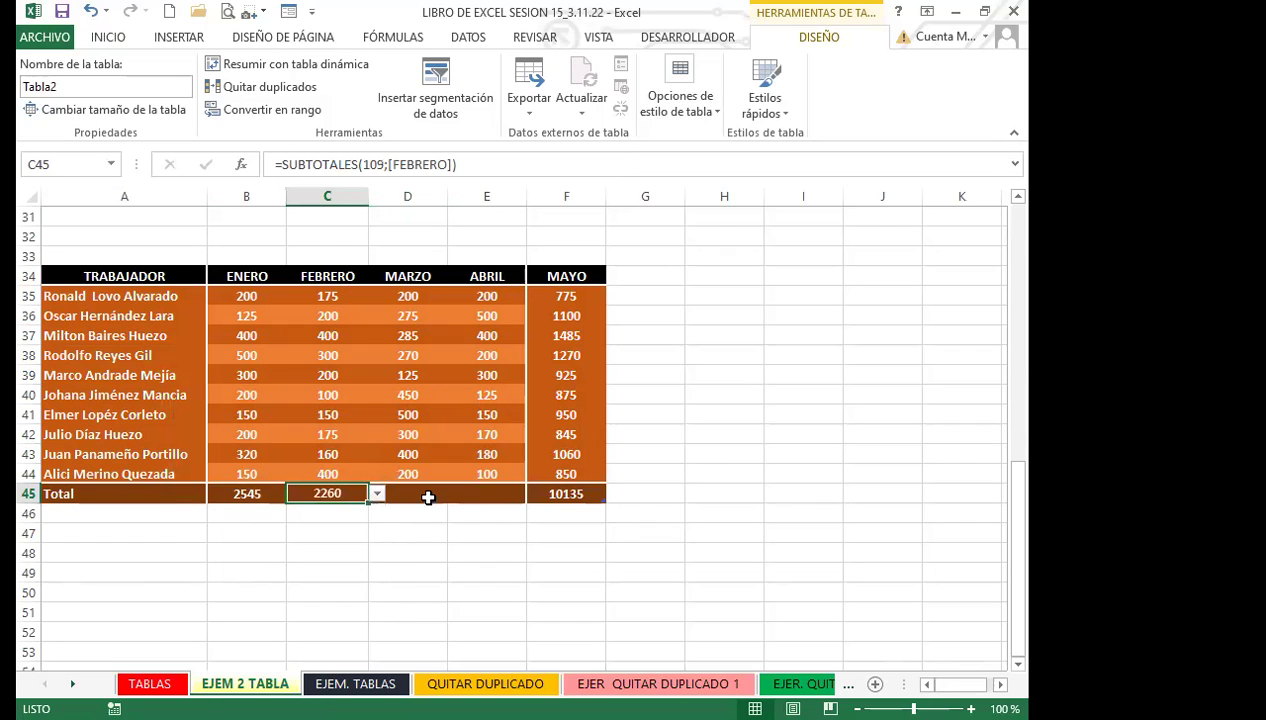
Step: Set the MARZO and ABRIL cells of the total row to the Suma function
click(428, 497)
click(456, 494)
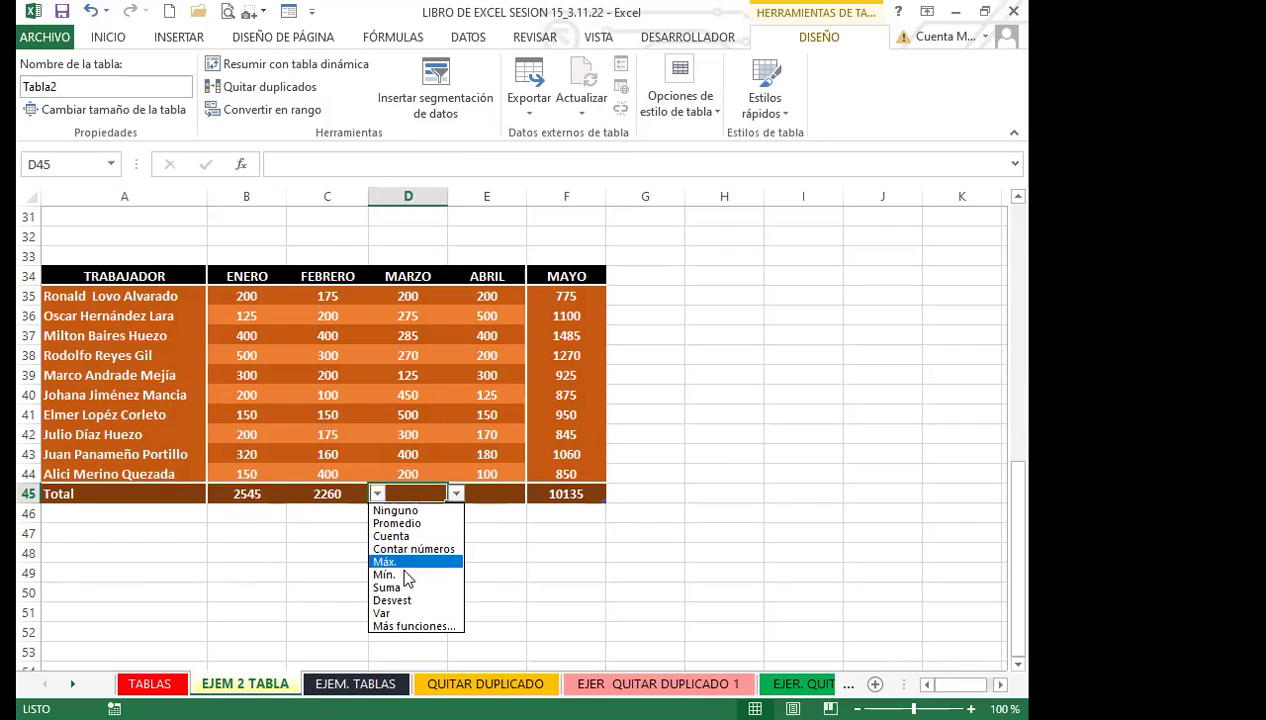
click(400, 587)
click(499, 495)
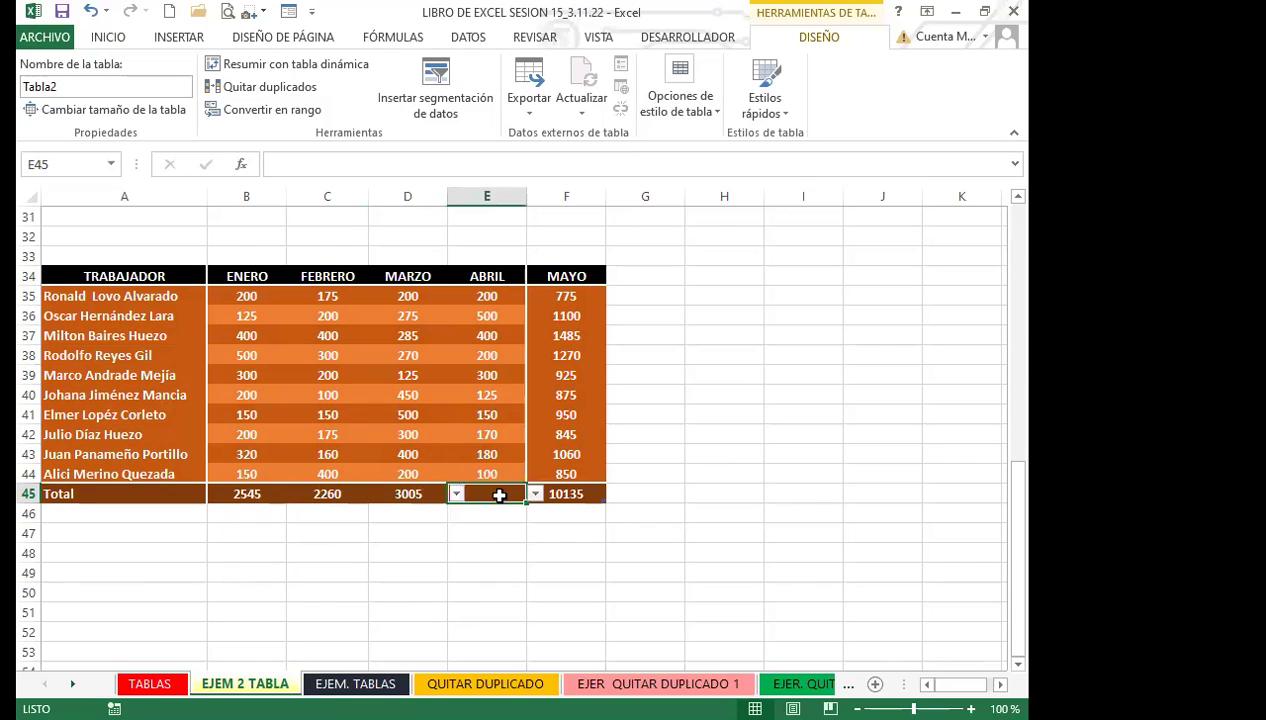
click(535, 494)
click(478, 587)
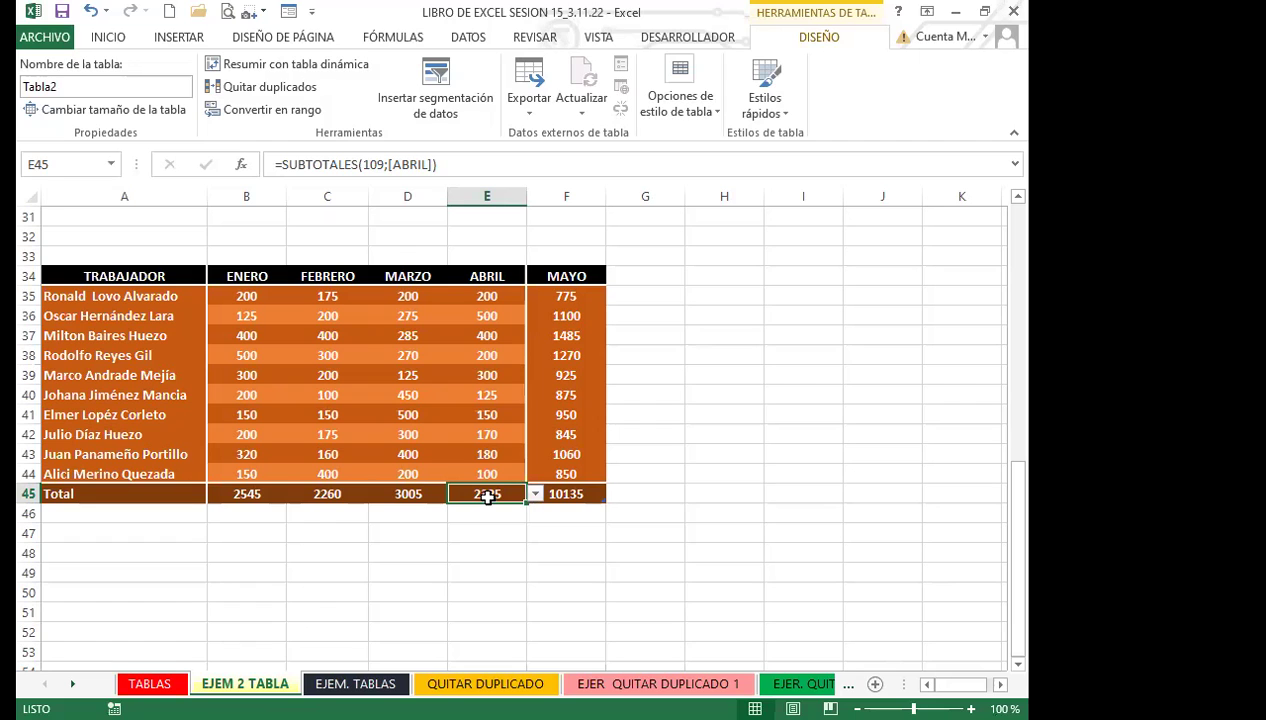
Step: Look at the Subtotal command among the outline tools and check the formula behind the ABRIL total
click(679, 387)
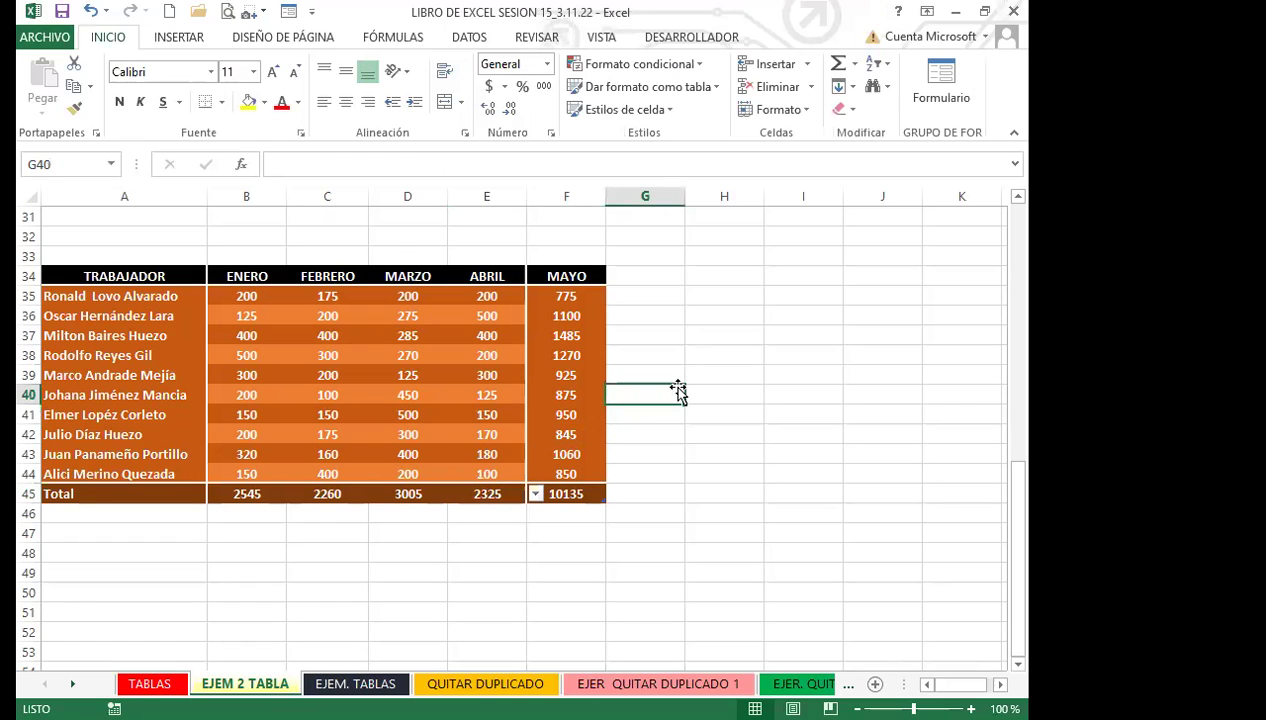
click(470, 37)
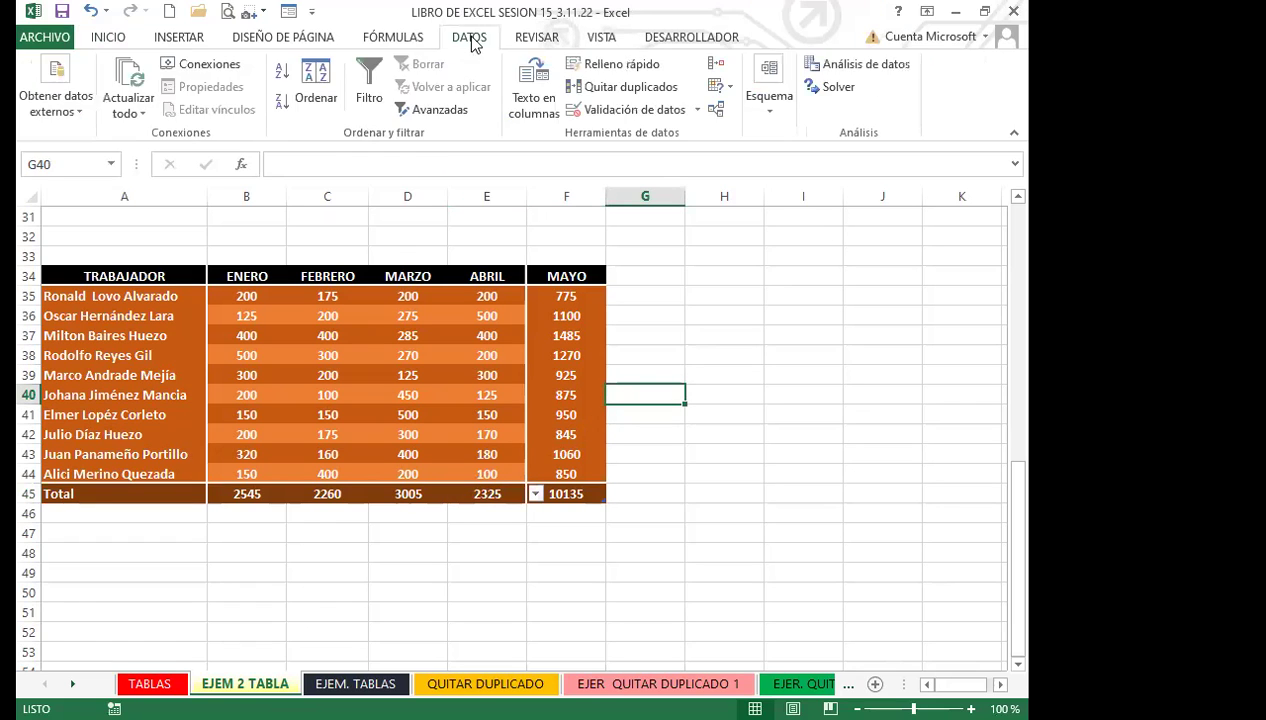
click(776, 116)
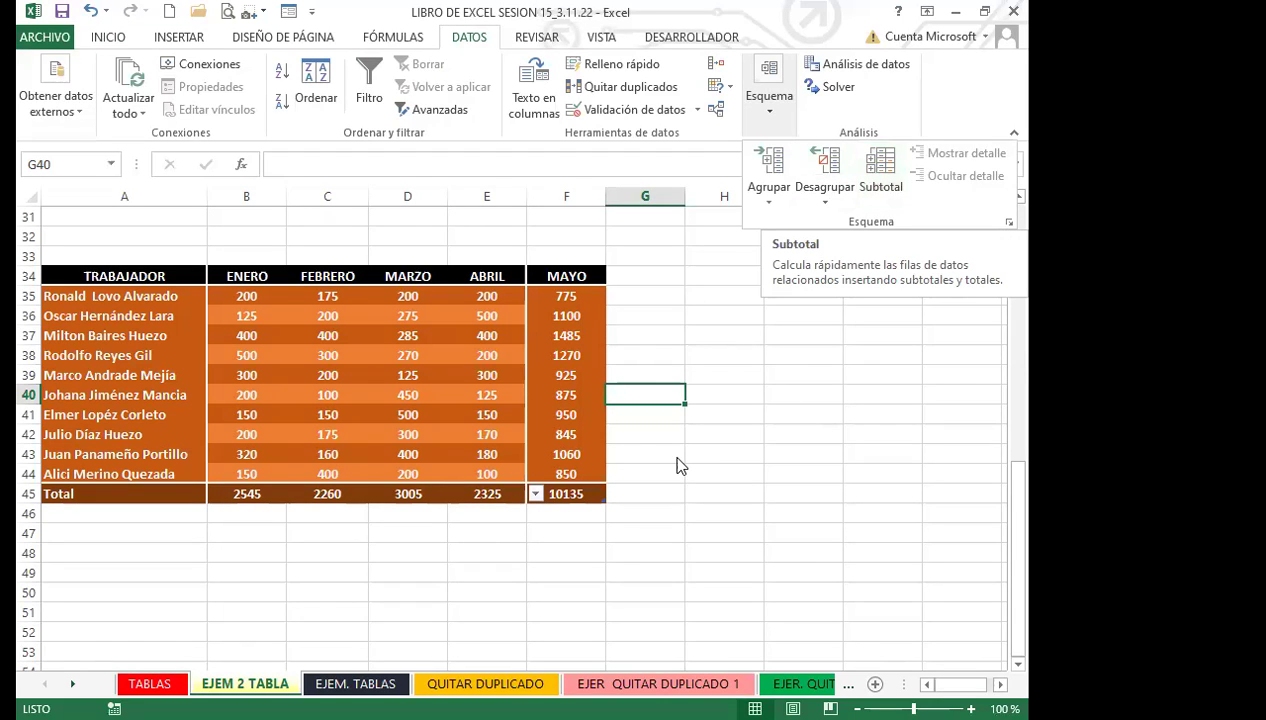
click(487, 493)
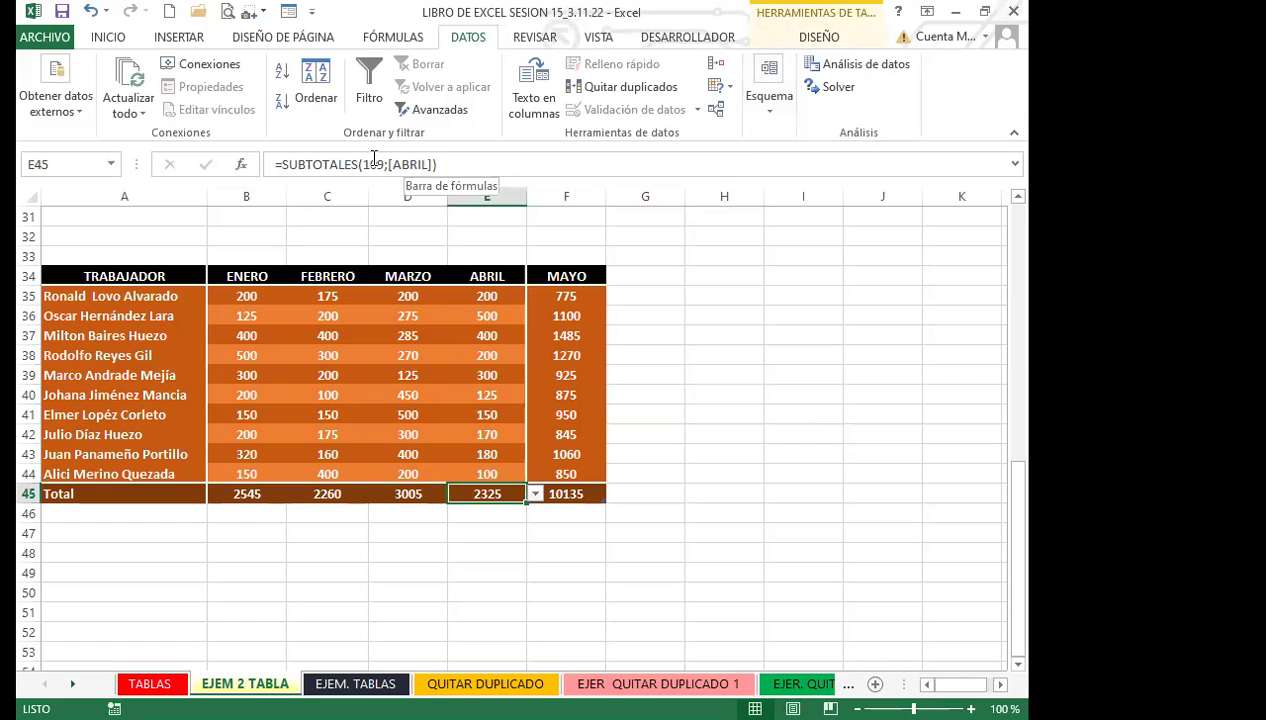
Step: Start a SUBTOTALES formula in cell H37, examine its list of function numbers from 1 to 111, and discard the entry
click(717, 336)
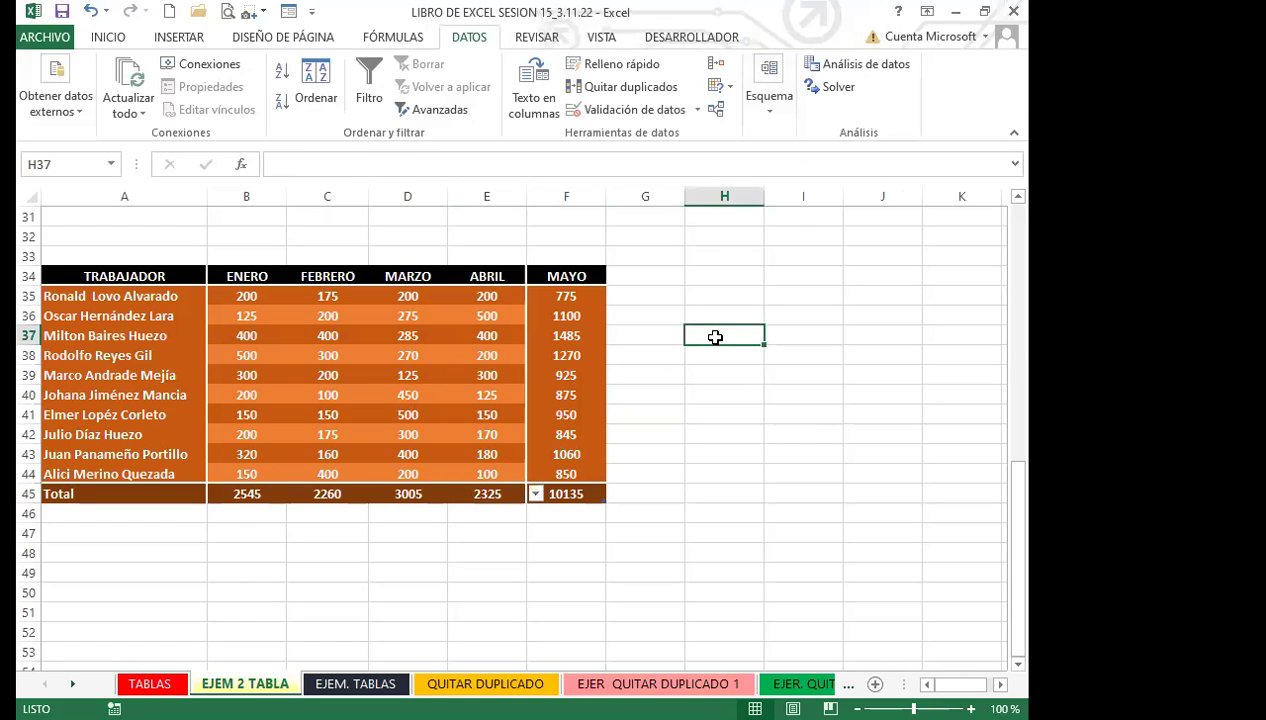
text(=S)
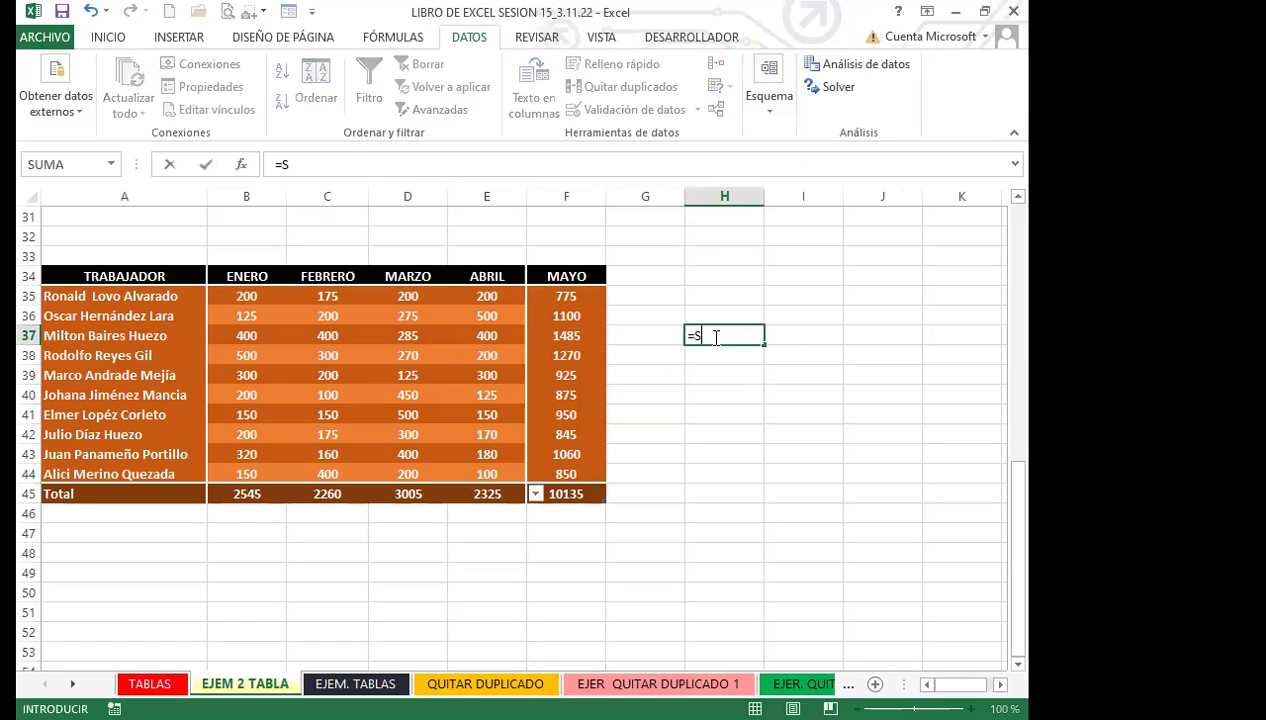
text(UB)
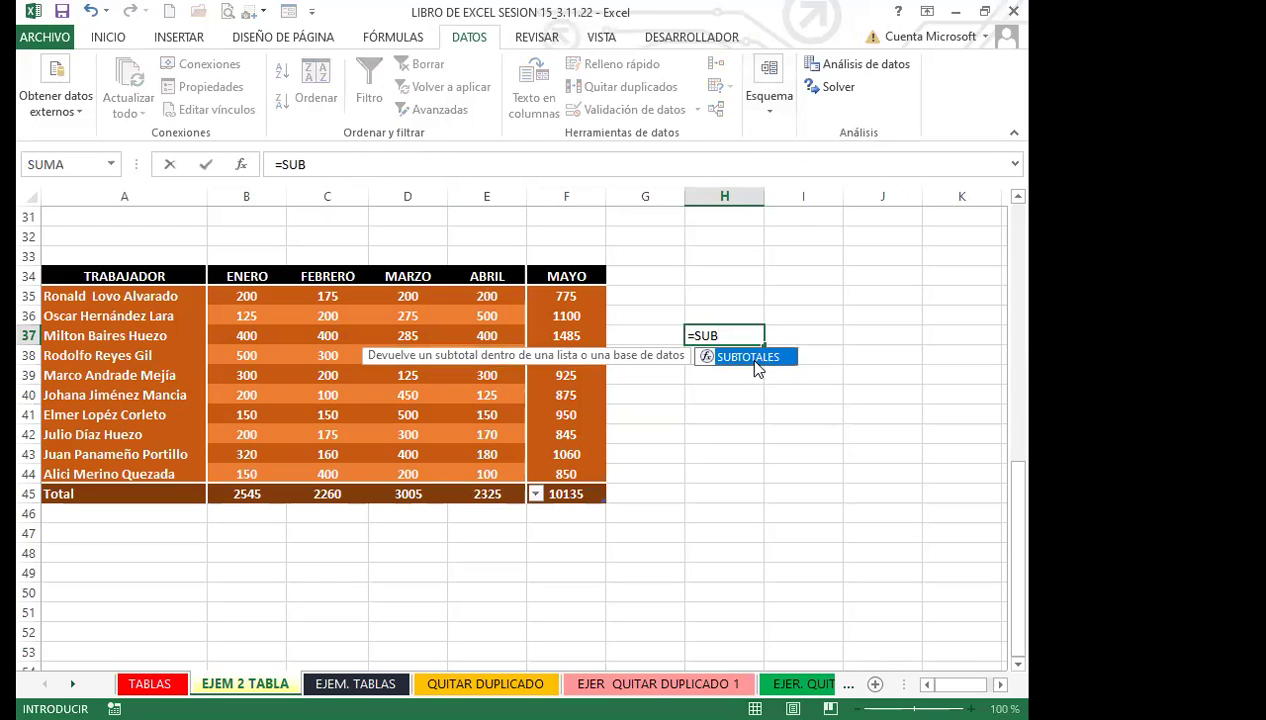
double_click(756, 362)
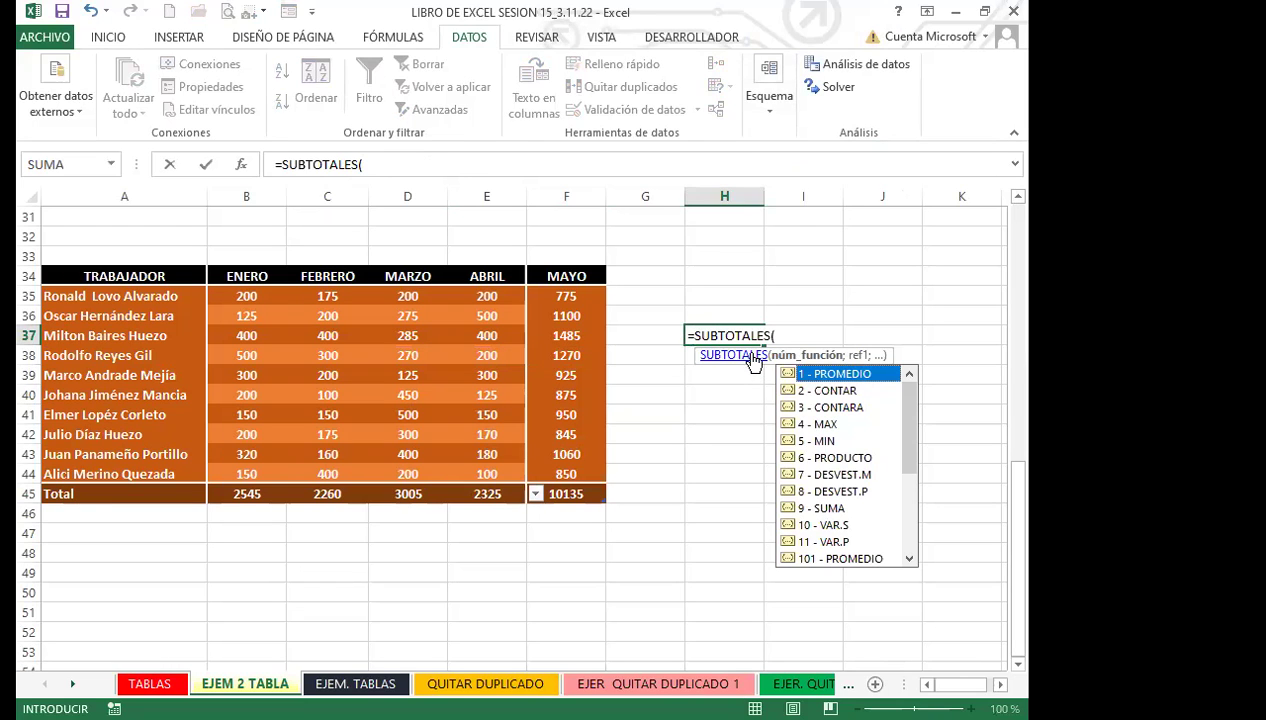
drag(907, 438, 912, 404)
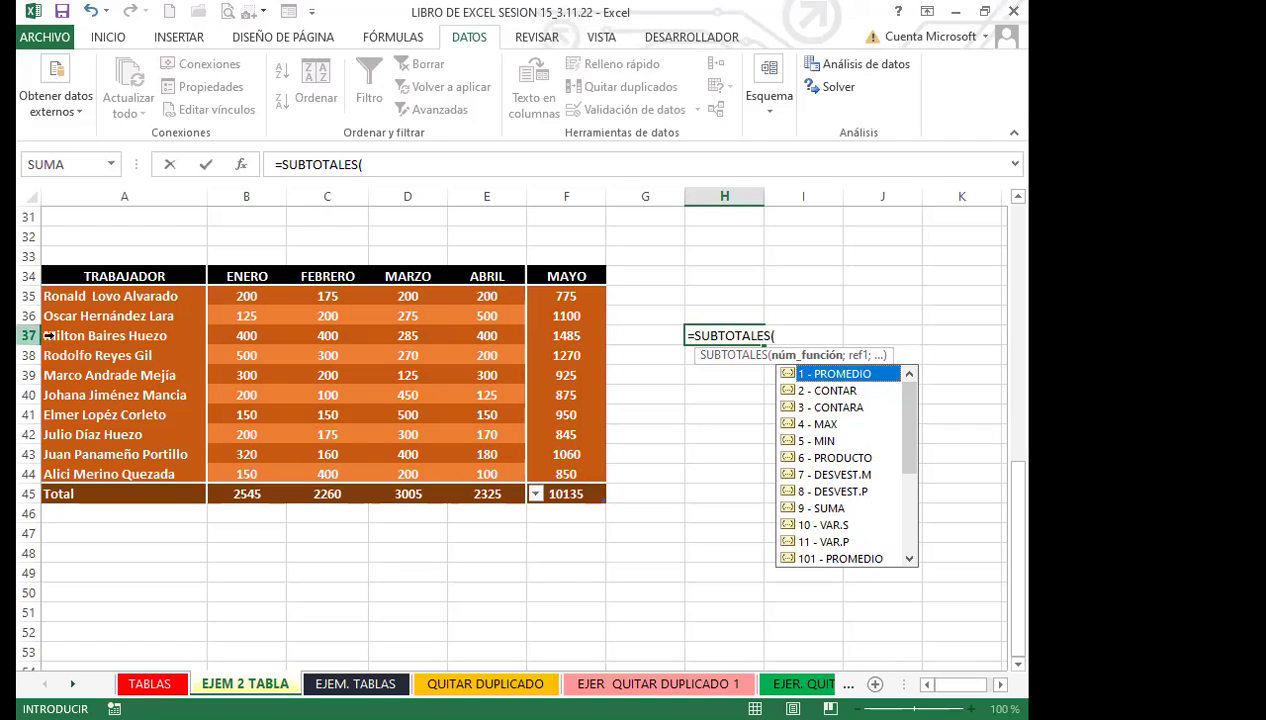
drag(908, 447, 910, 522)
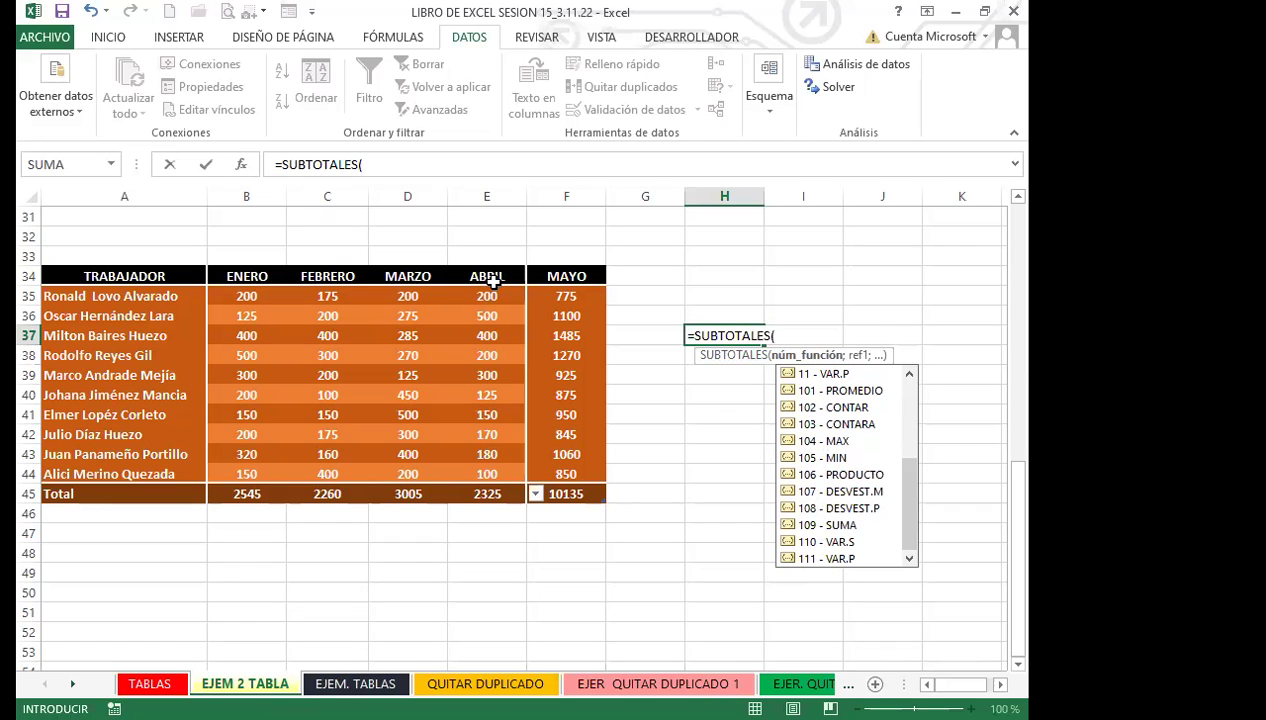
drag(916, 492, 906, 414)
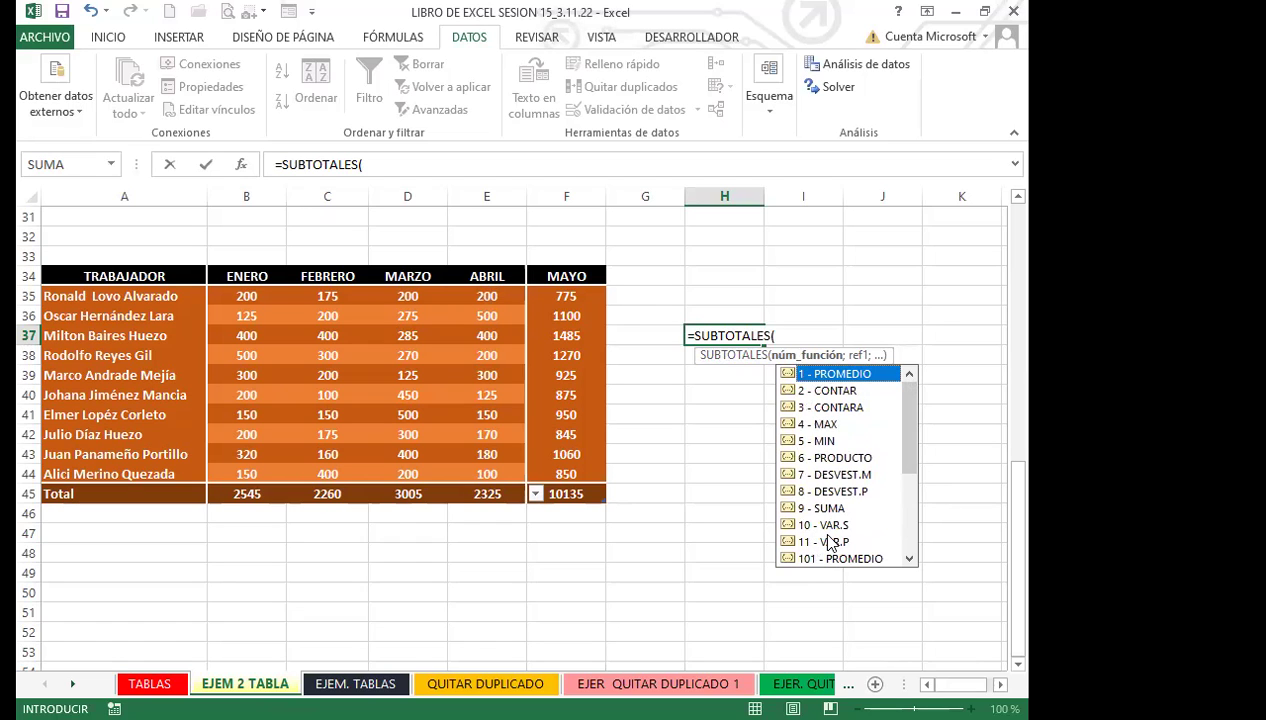
drag(897, 442, 903, 534)
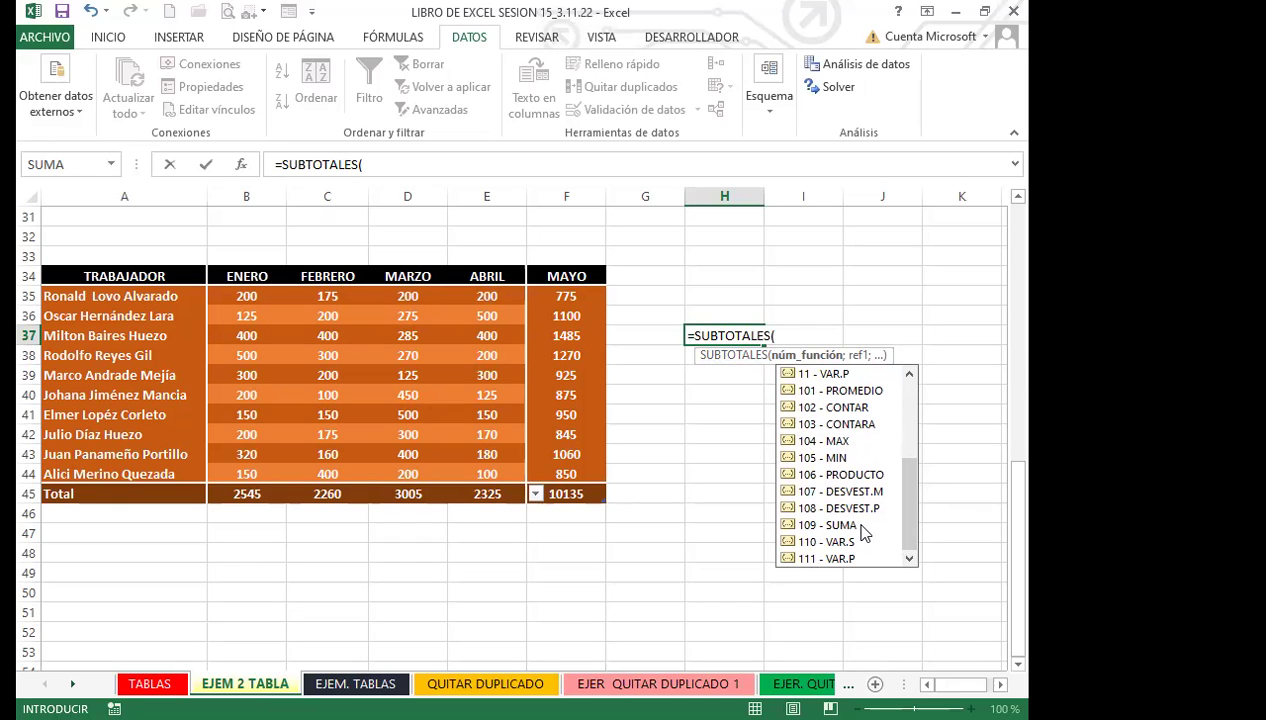
drag(896, 478, 897, 377)
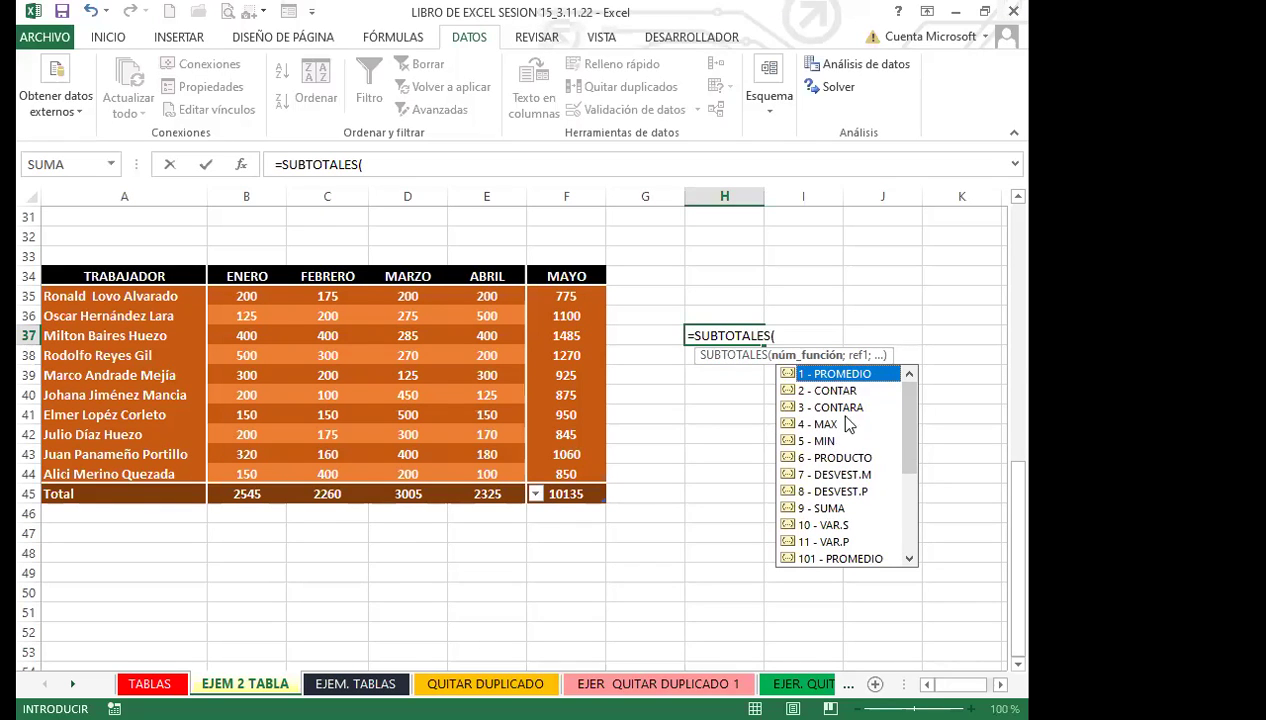
drag(905, 428, 912, 505)
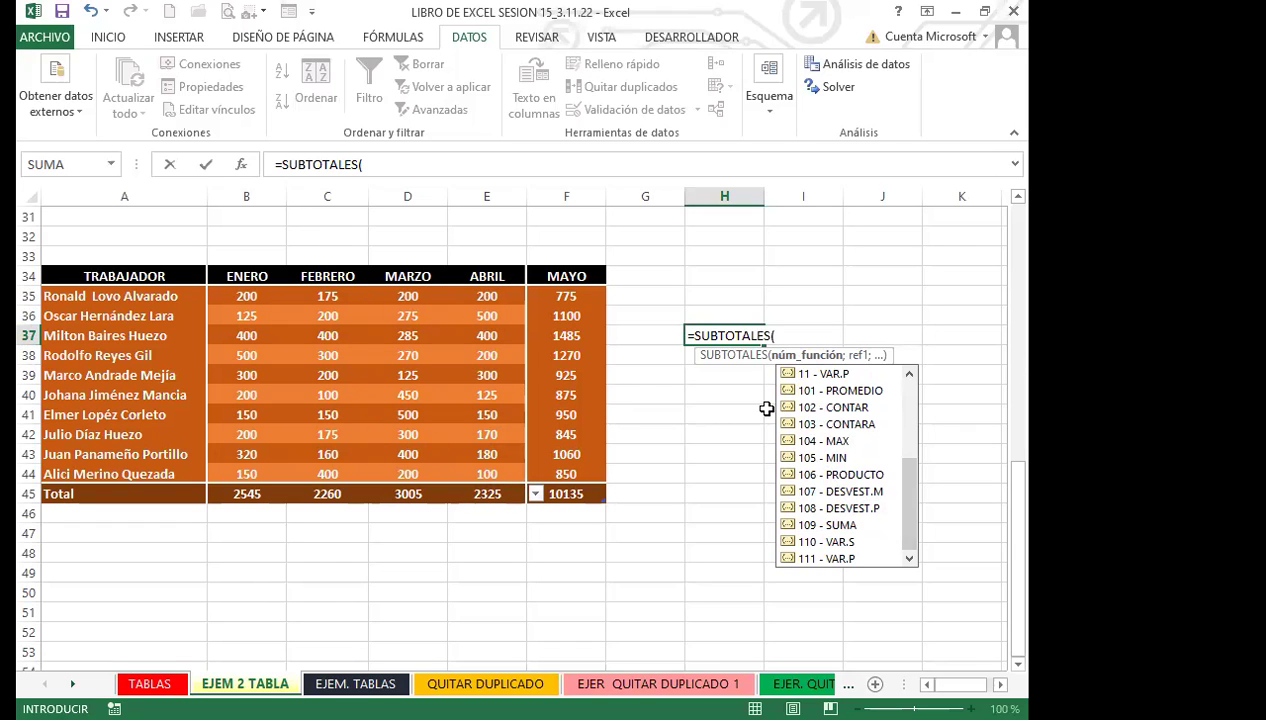
key(Escape)
click(735, 397)
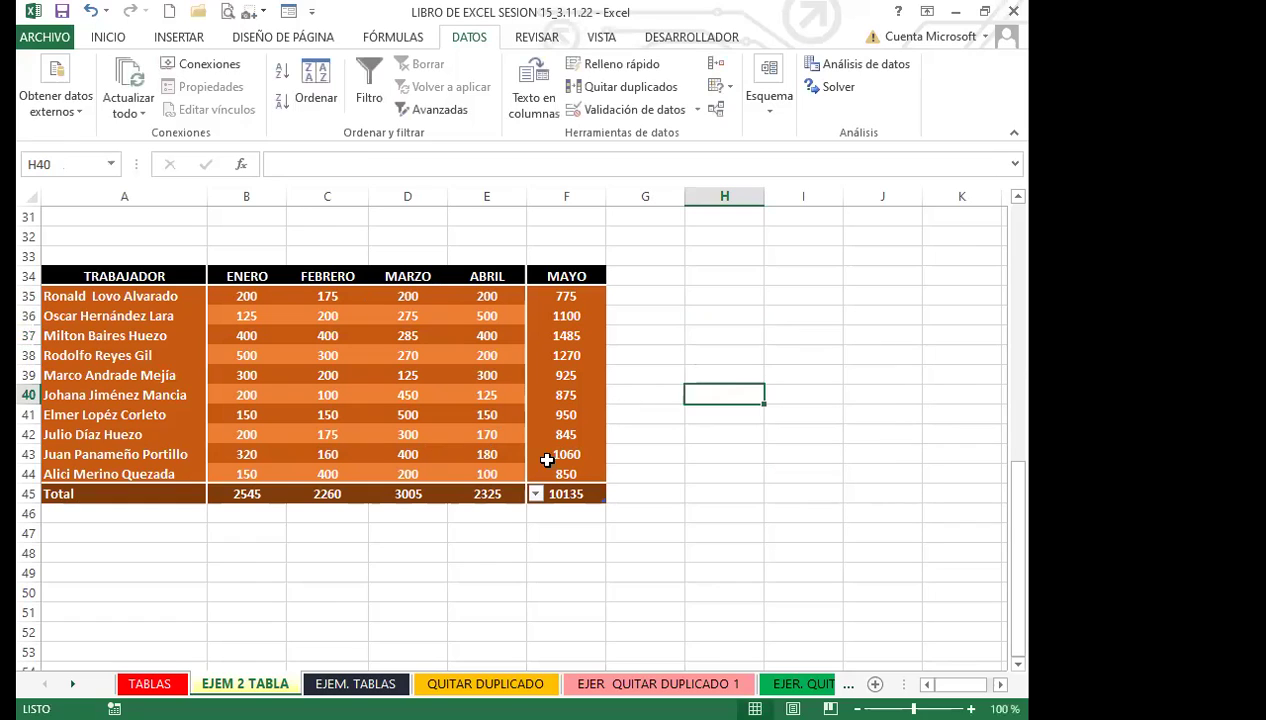
Step: Examine the formulas in the total row from ENERO to MAYO and in the last MAYO data cell
click(488, 494)
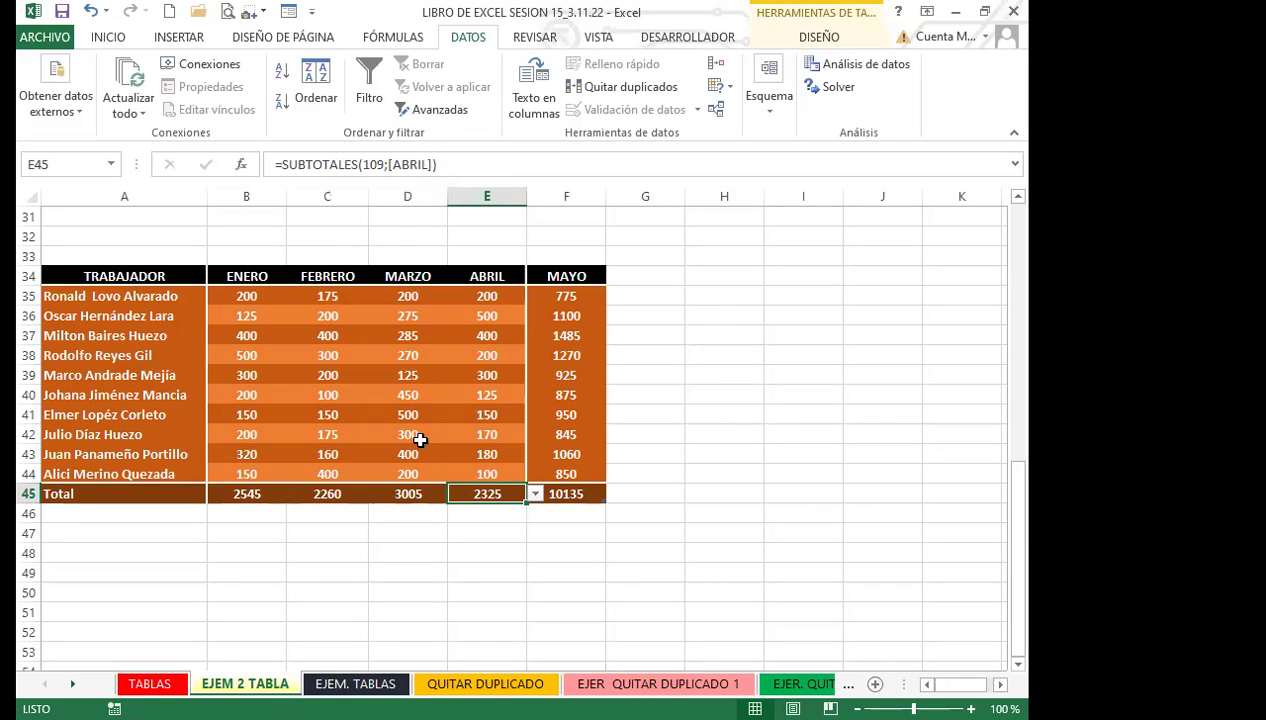
click(247, 493)
click(318, 494)
click(410, 494)
click(495, 494)
click(572, 494)
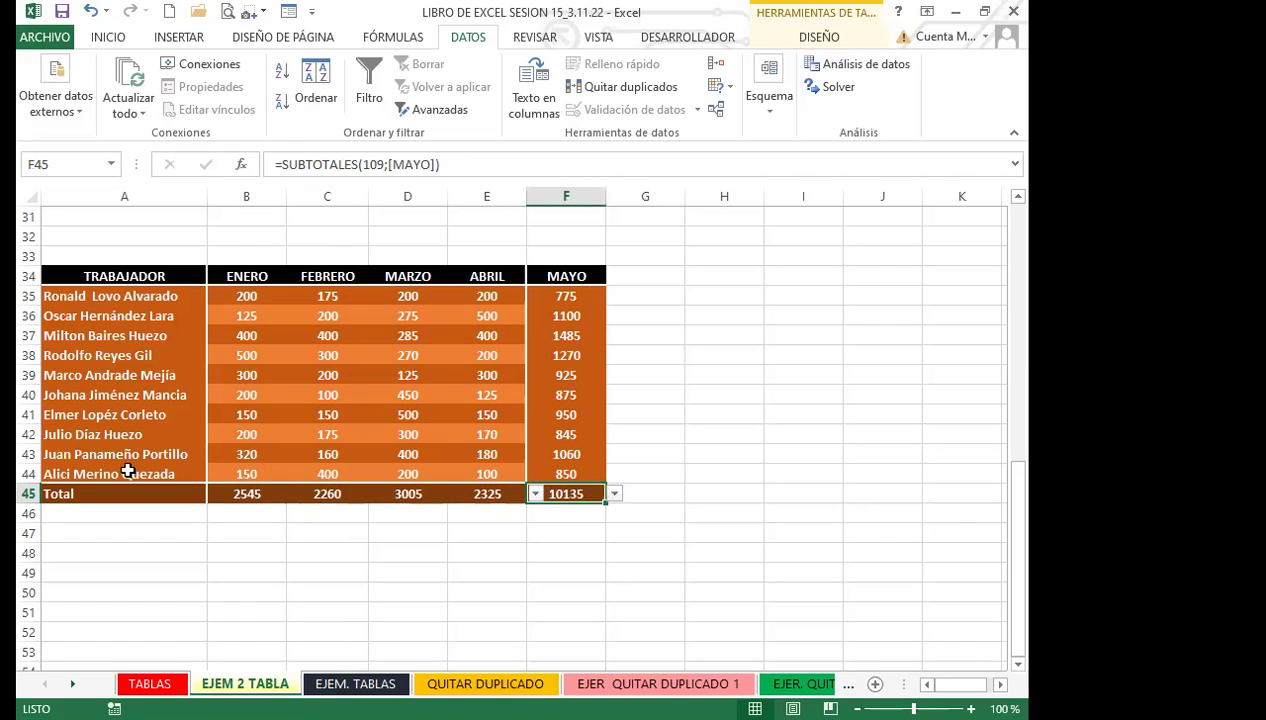
click(572, 471)
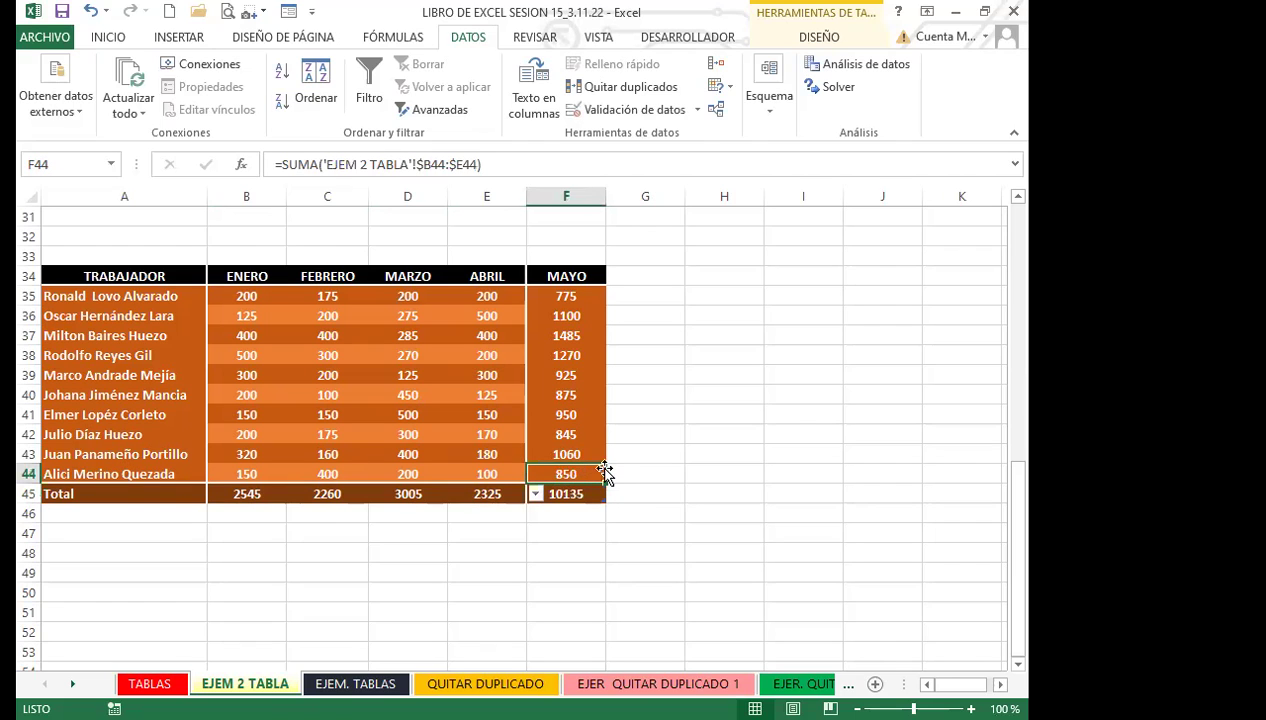
Step: Insert a blank table row at row 45, directly above the total row
click(28, 493)
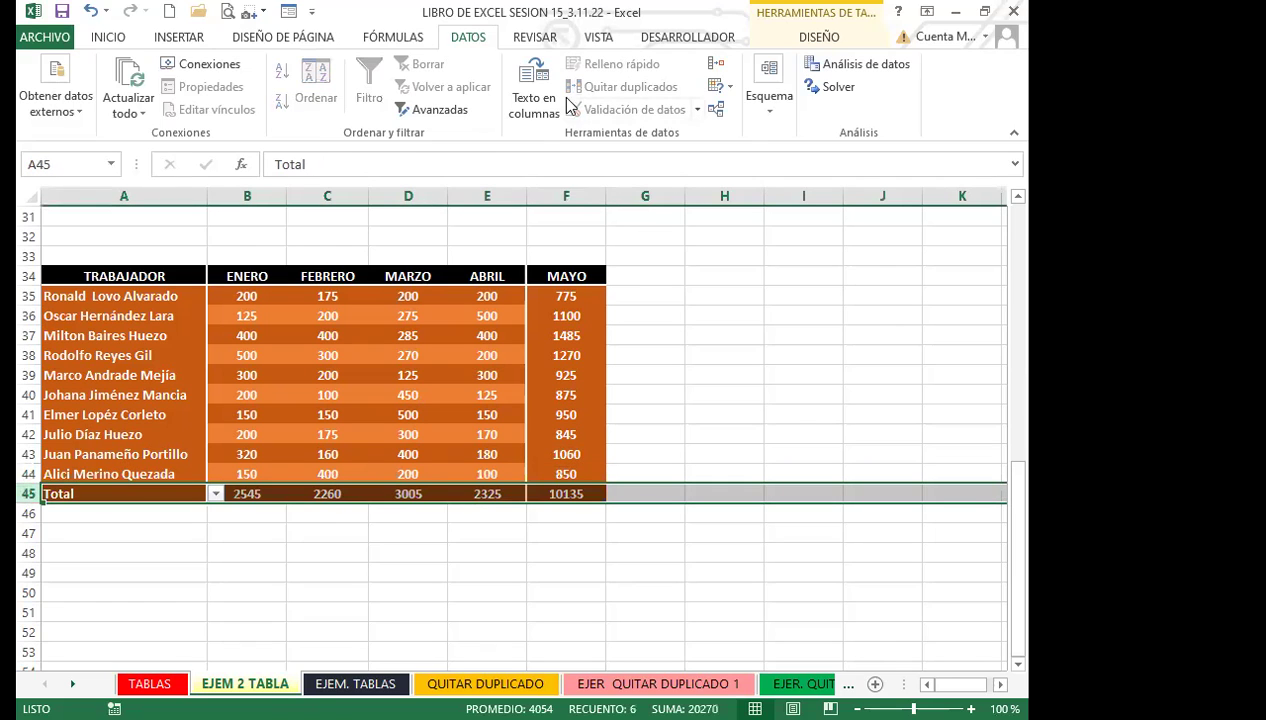
click(108, 37)
click(768, 64)
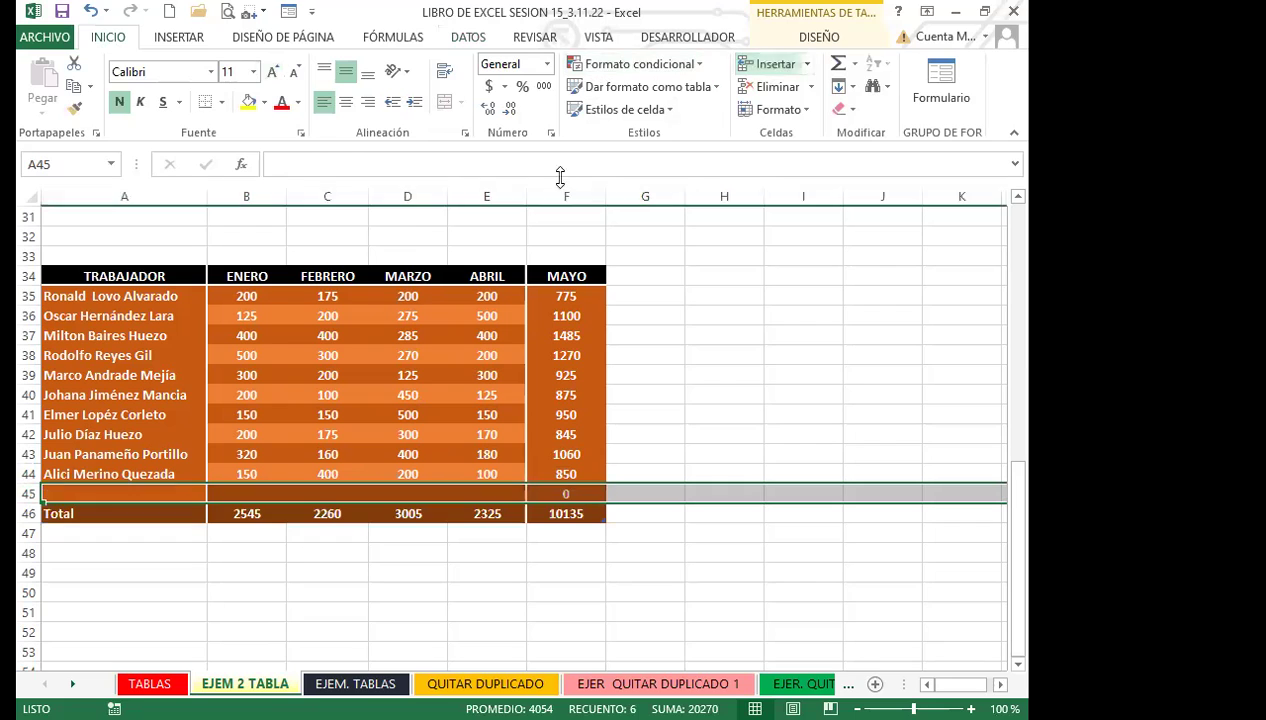
Step: Examine the empty cells of the new row 45 and the MAYO formulas in rows 45, 35, 36 and 37
click(116, 492)
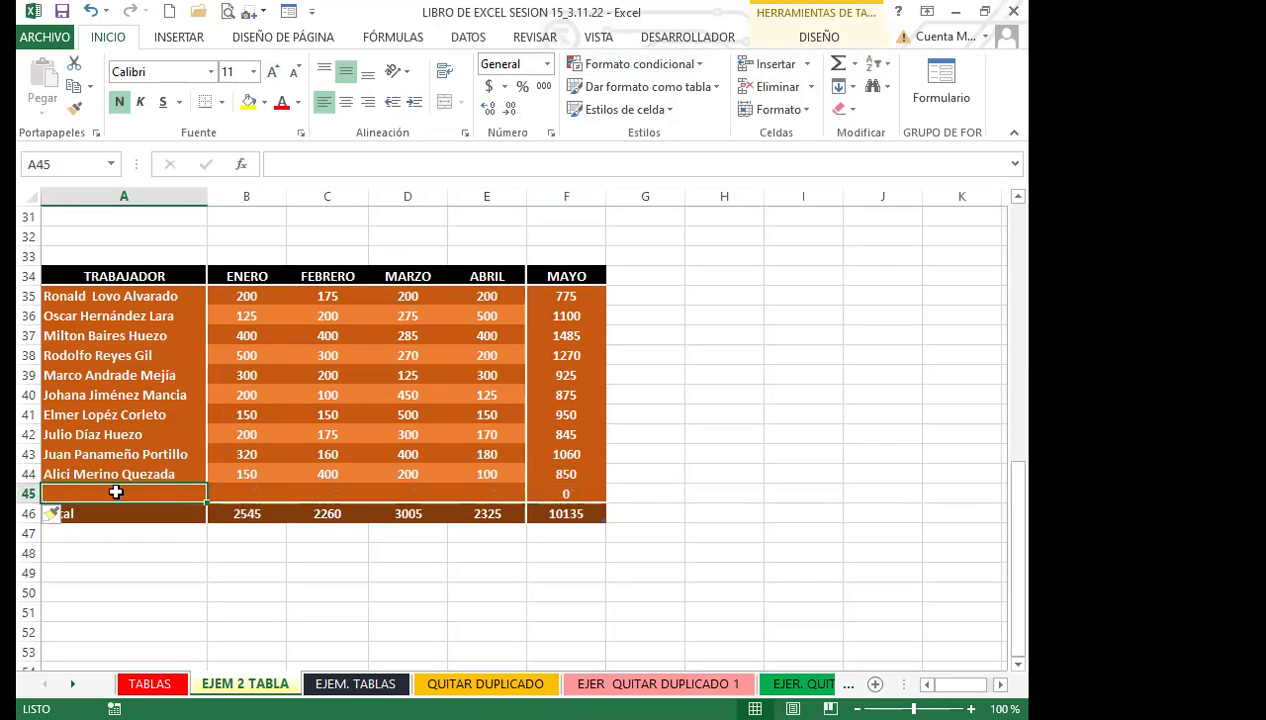
click(494, 492)
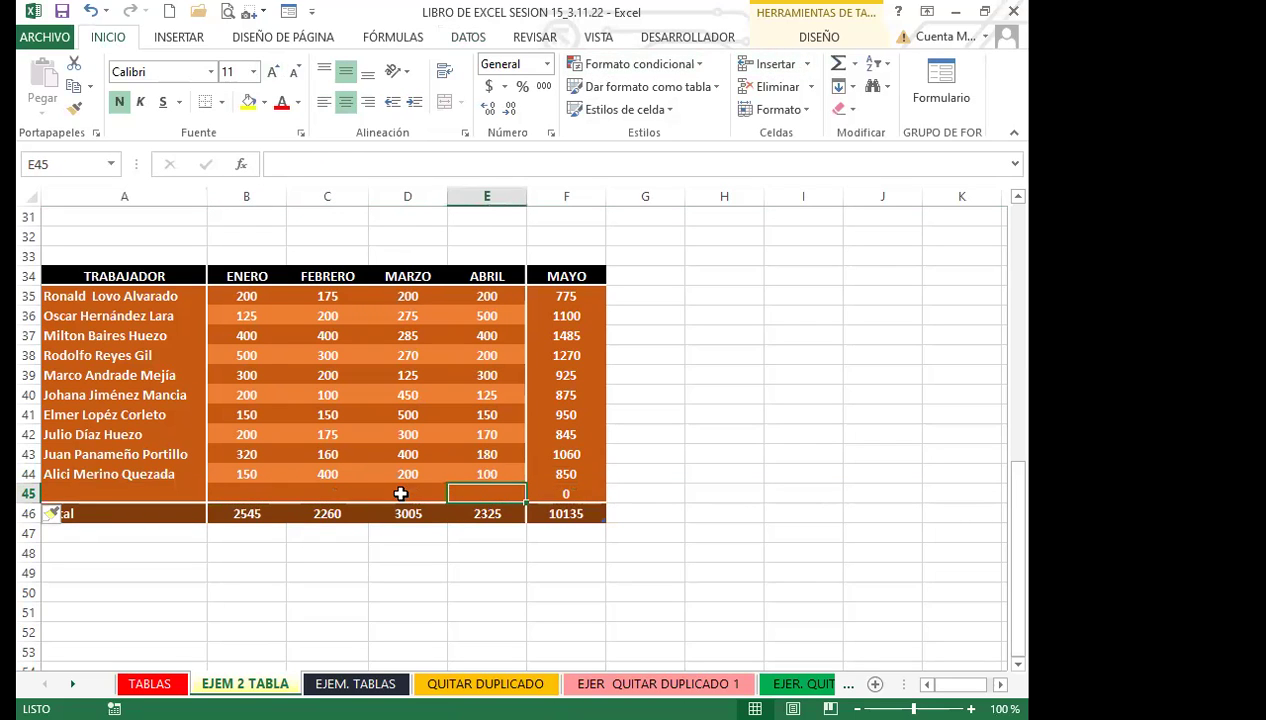
click(400, 492)
click(555, 492)
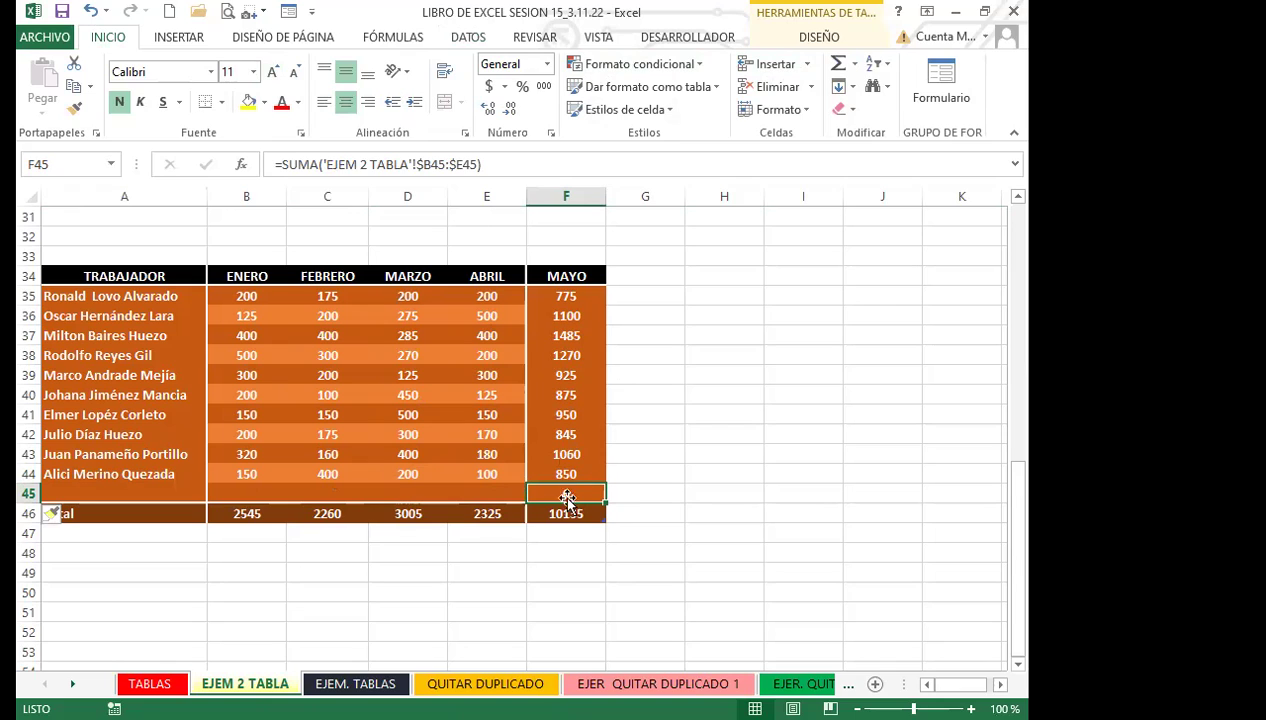
click(556, 298)
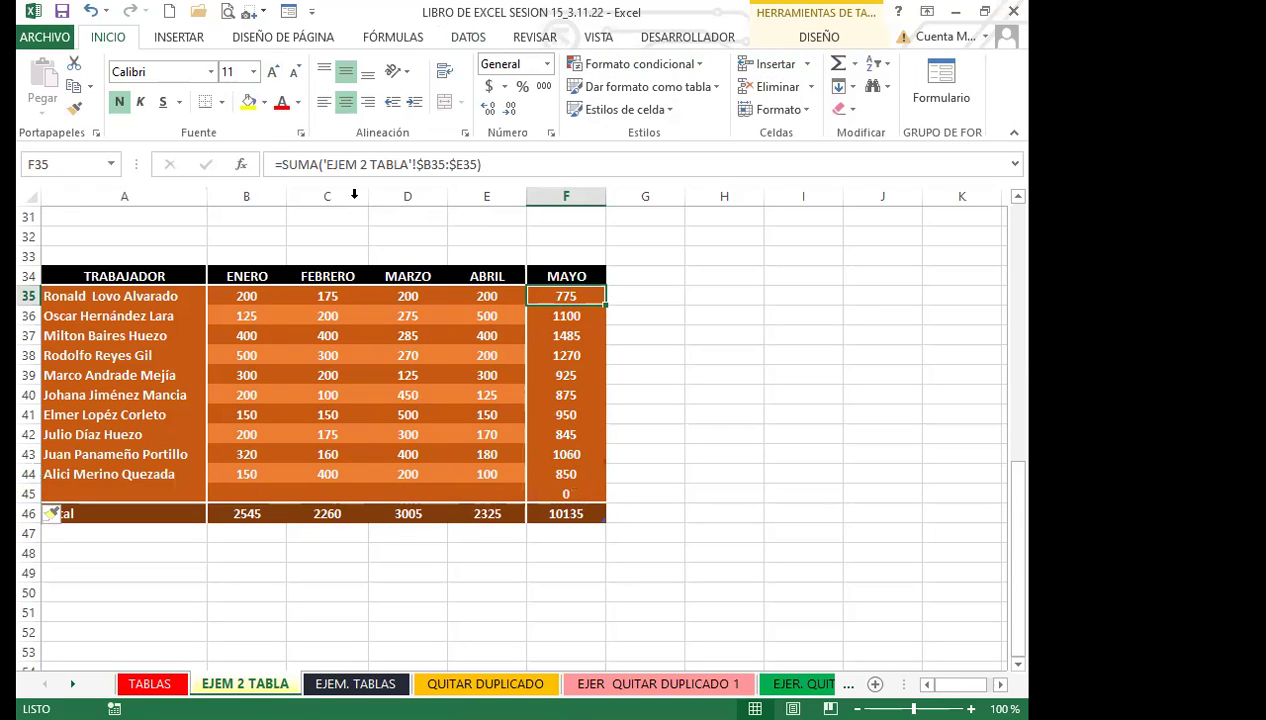
click(557, 313)
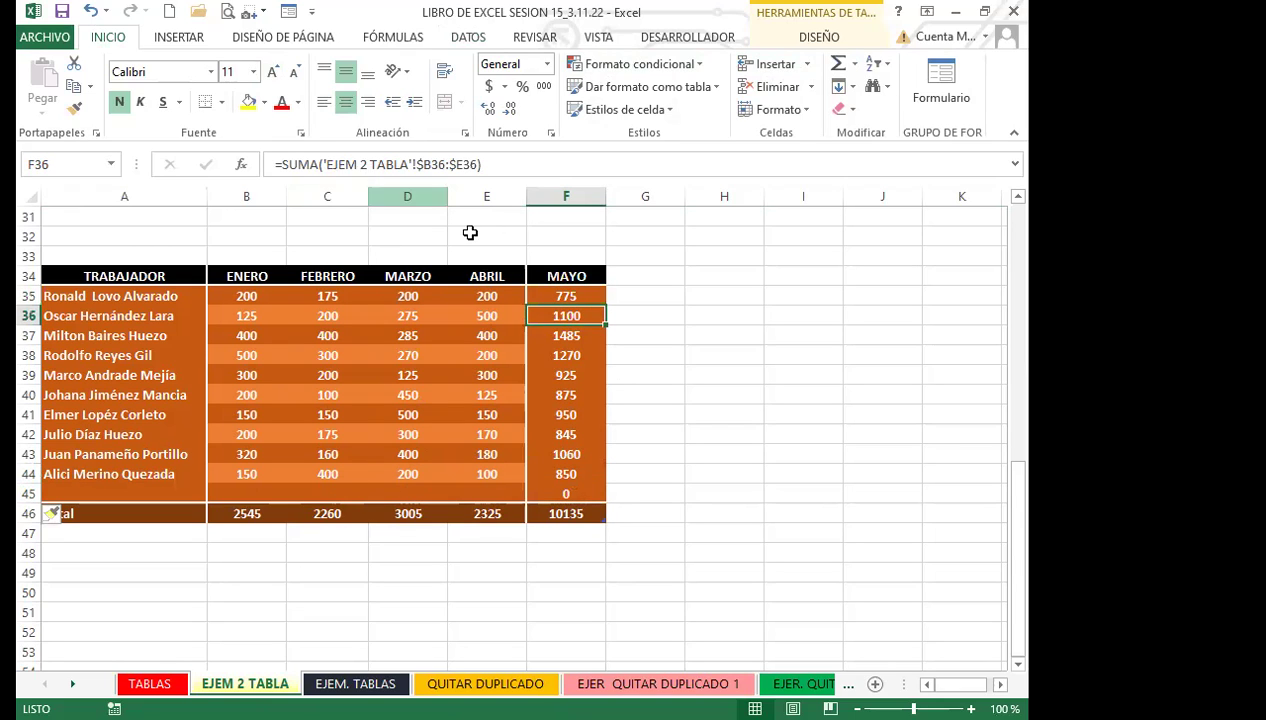
click(558, 337)
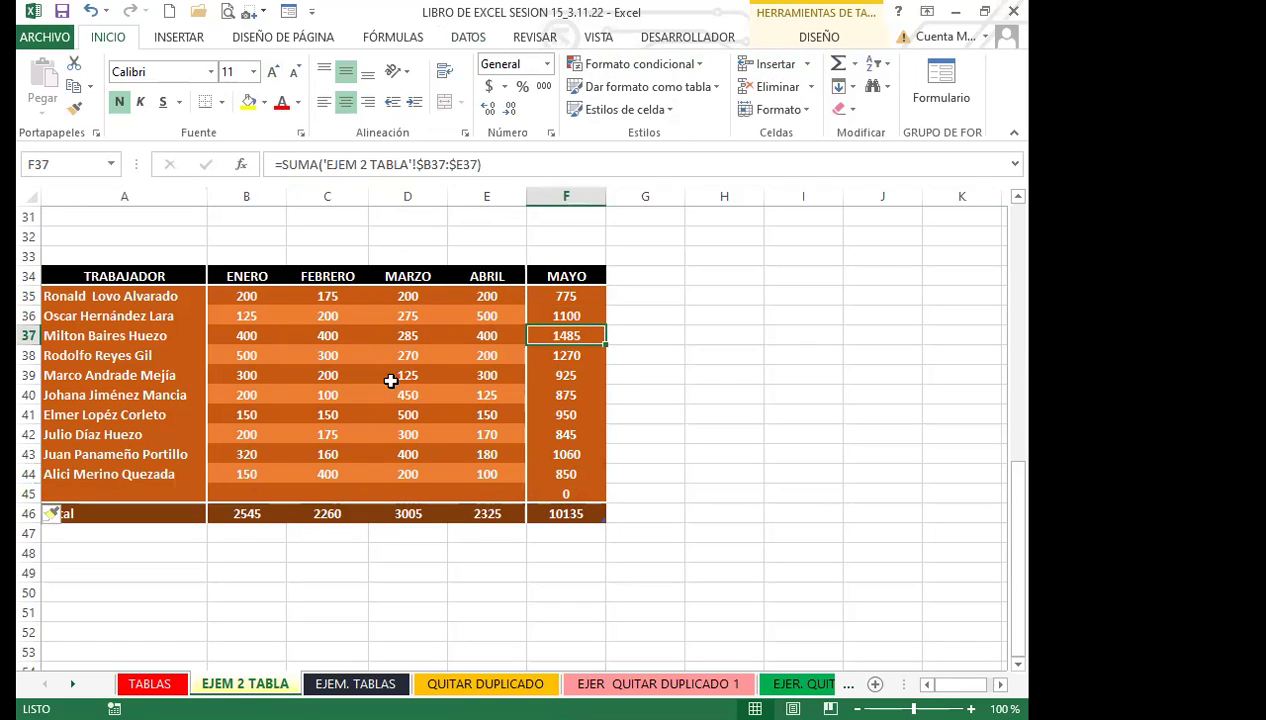
Step: Fill row 45 with 140 for ENERO, 55 for FEBRERO, 44 for MARZO and 77 for ABRIL
click(233, 490)
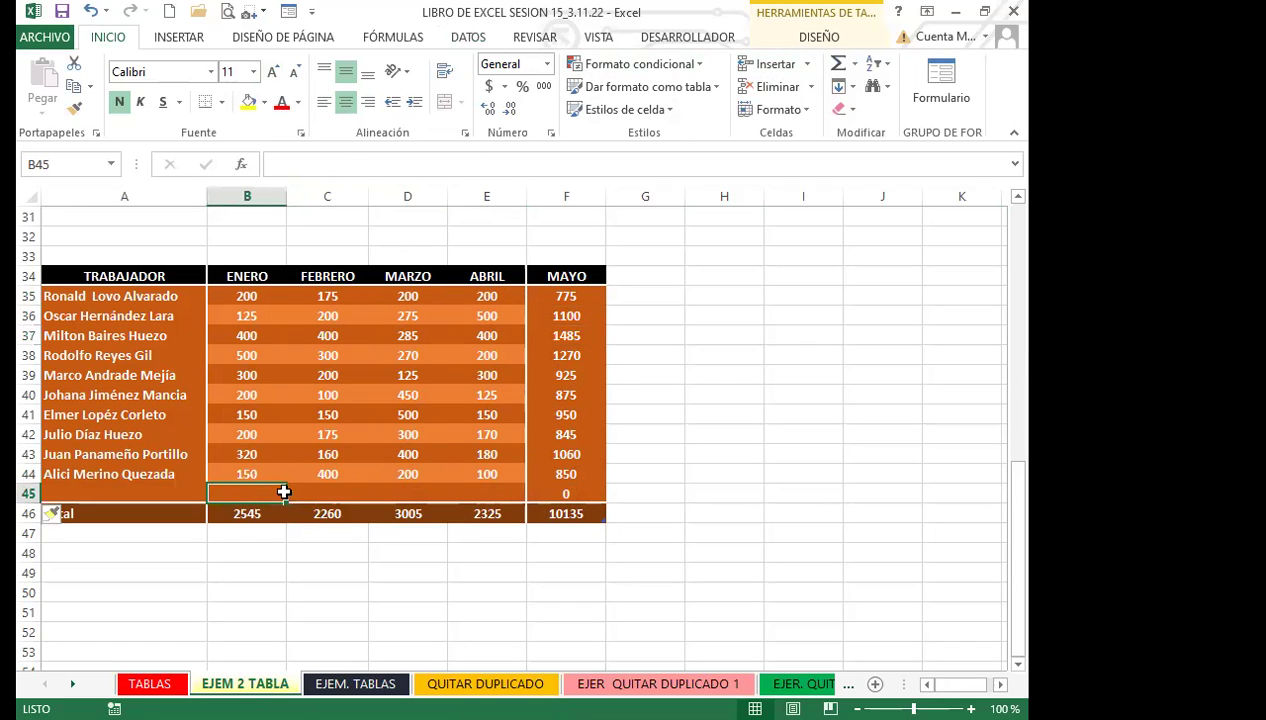
text(140)
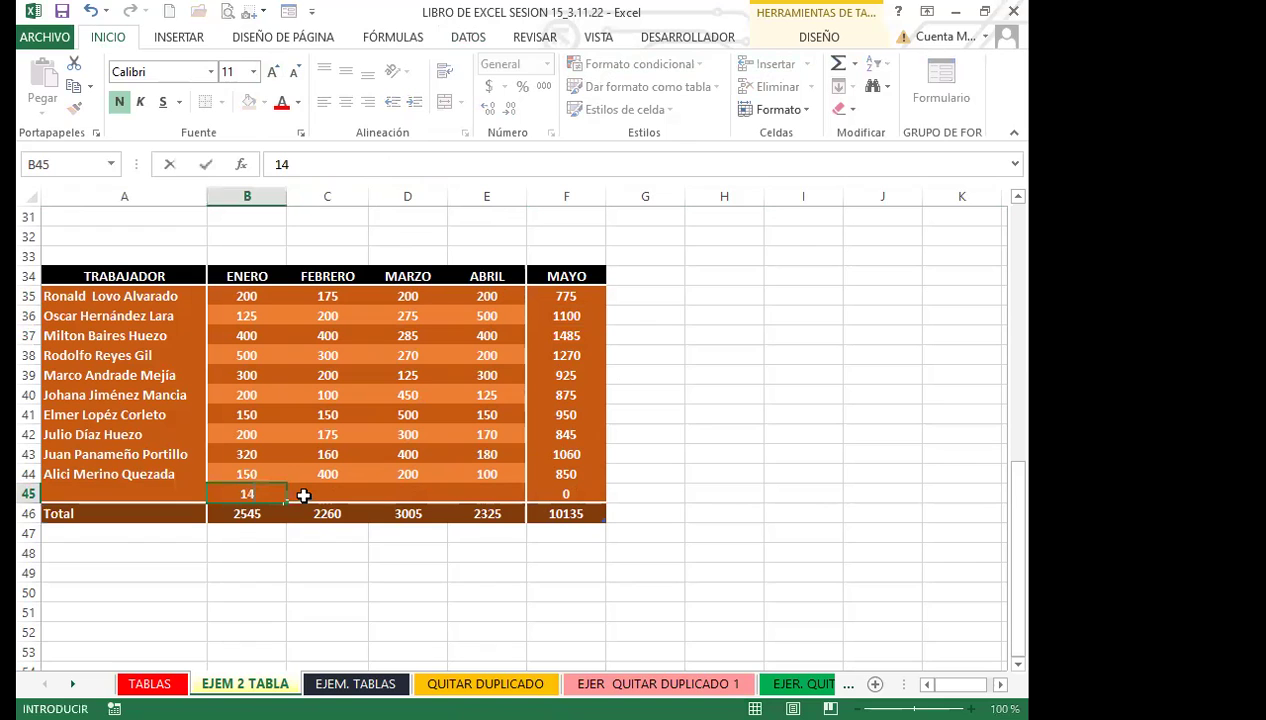
click(303, 495)
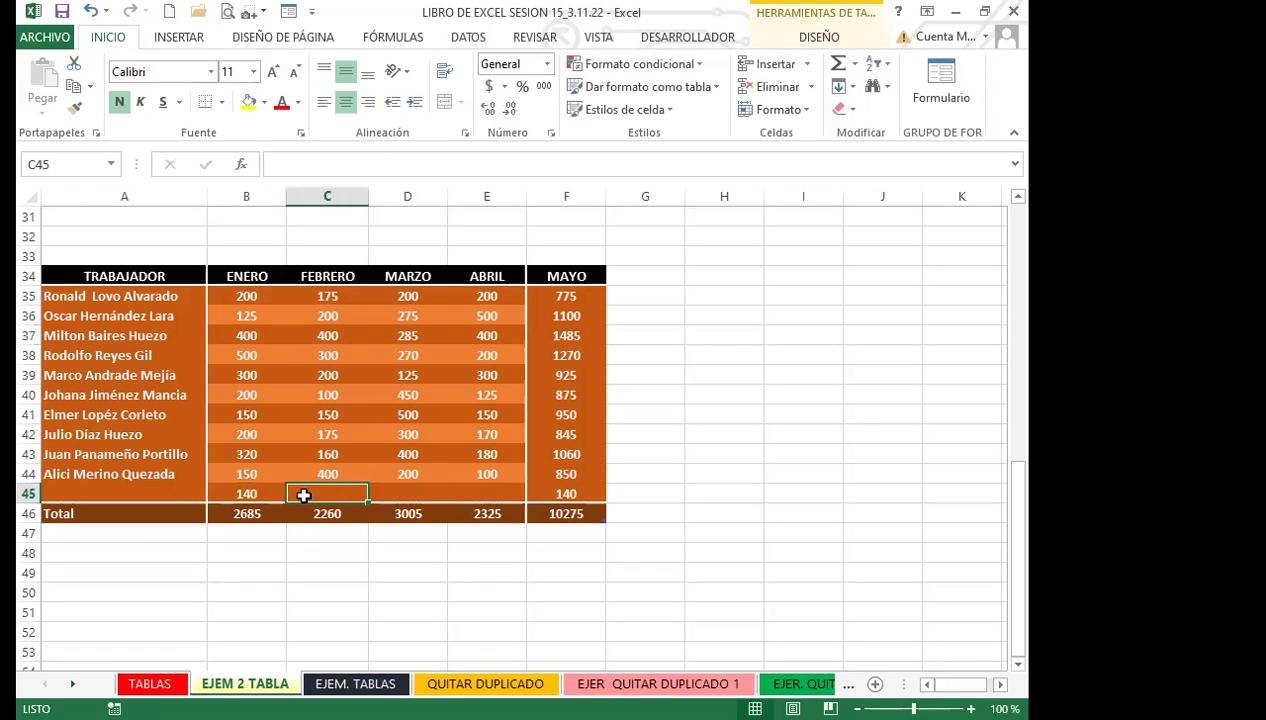
text(55)
key(Tab)
text(44)
key(Tab)
text(77)
key(Tab)
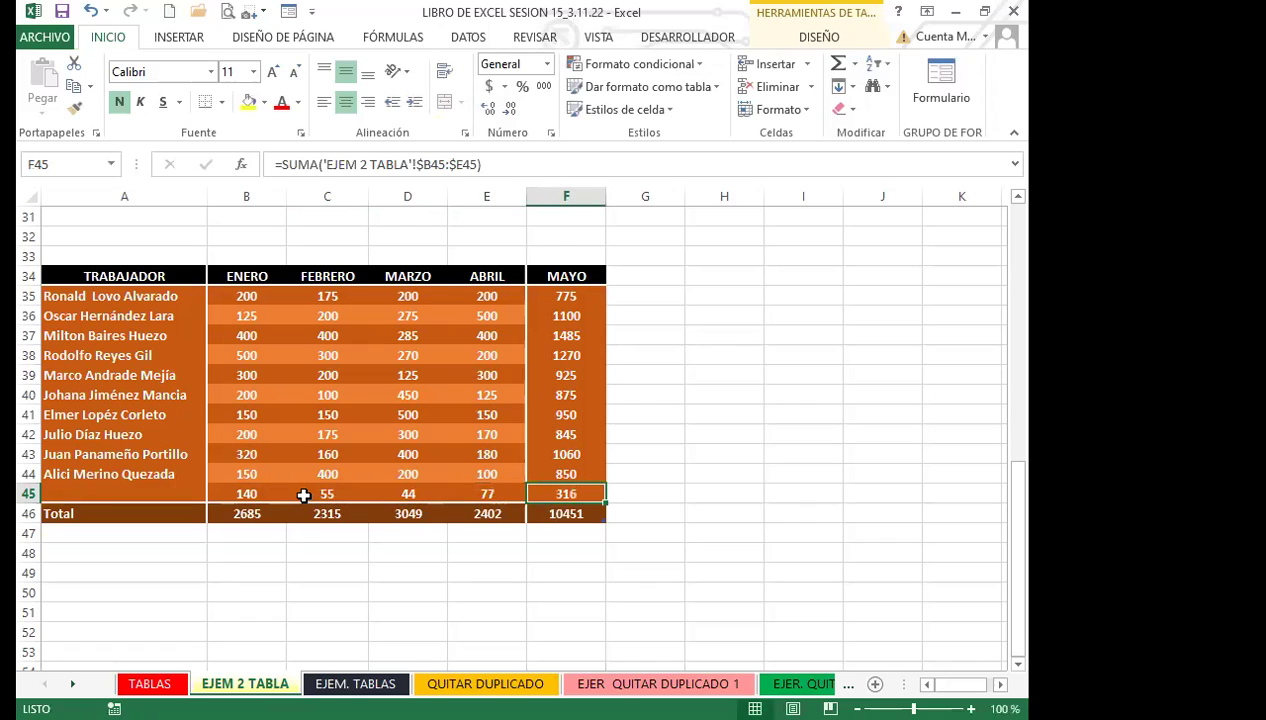
Step: Compare the formulas behind the ABRIL and MAYO totals with the one in the first MAYO data cell
click(495, 512)
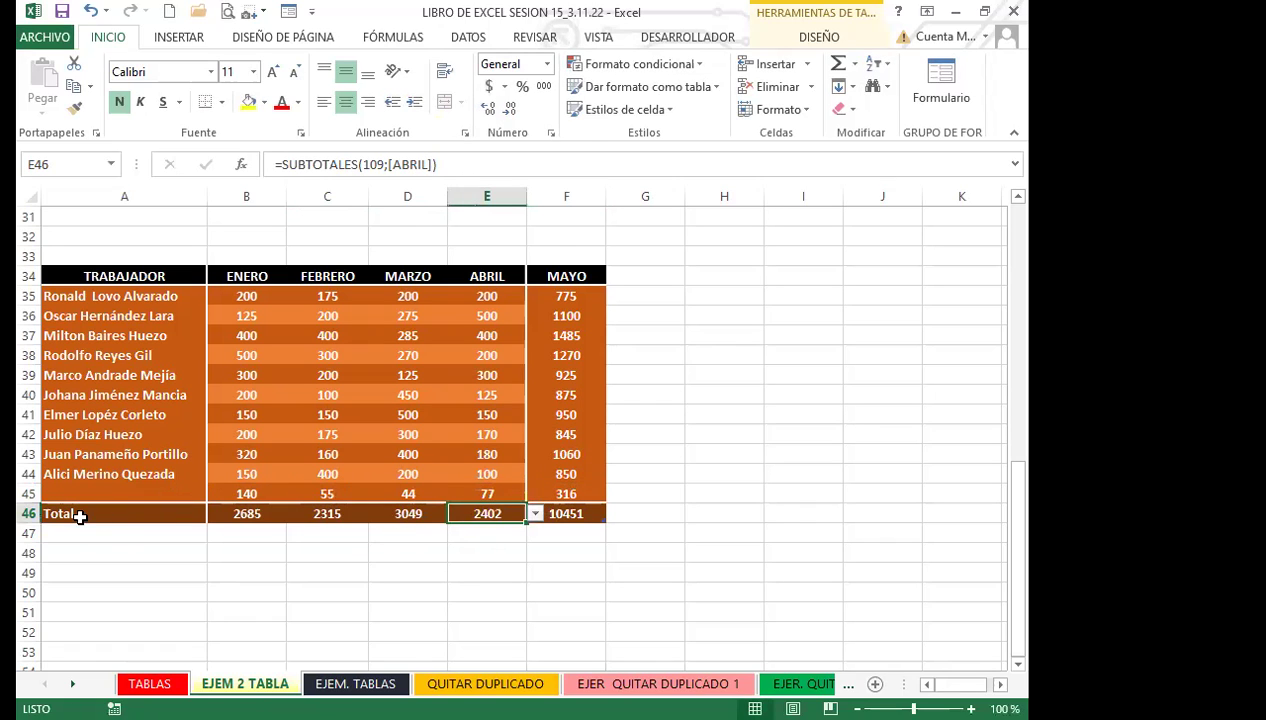
click(570, 515)
click(476, 515)
click(559, 297)
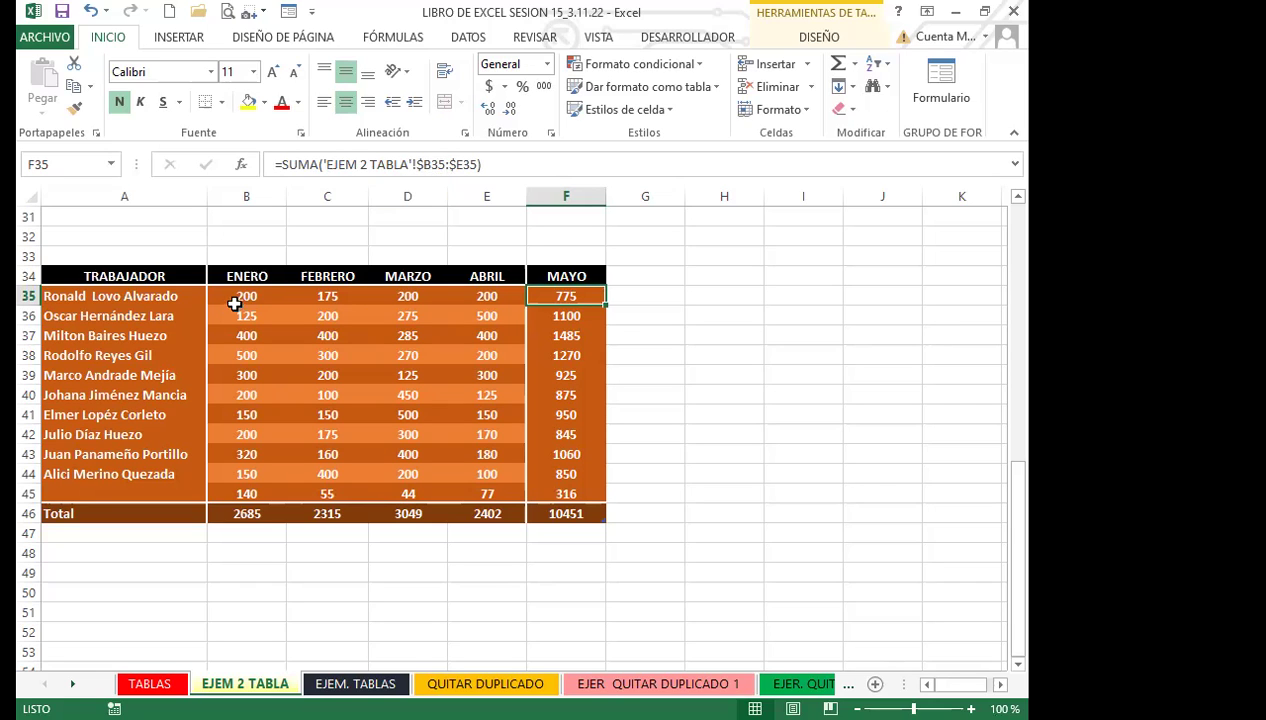
Step: Rename the sheet EJEM 2 TABLA as EJEM_2_TABLA, with underscores instead of spaces
click(670, 305)
double_click(249, 686)
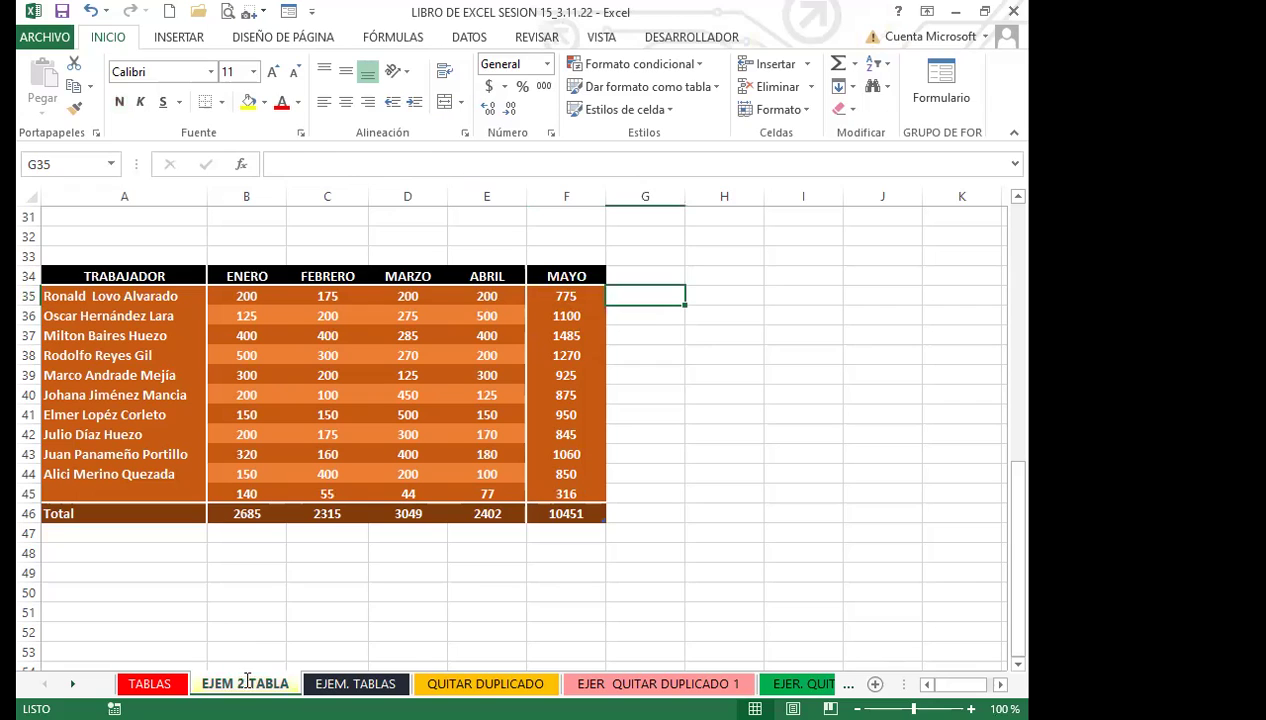
click(249, 686)
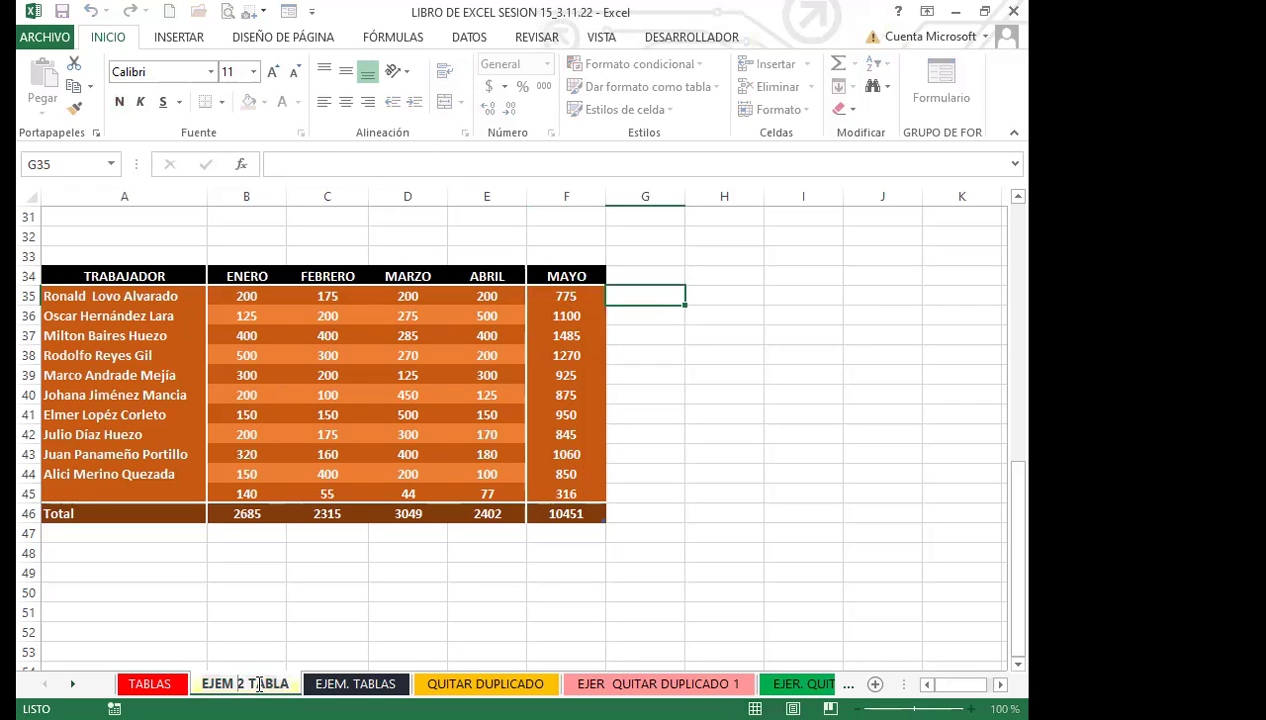
key(BackSpace)
key(Delete)
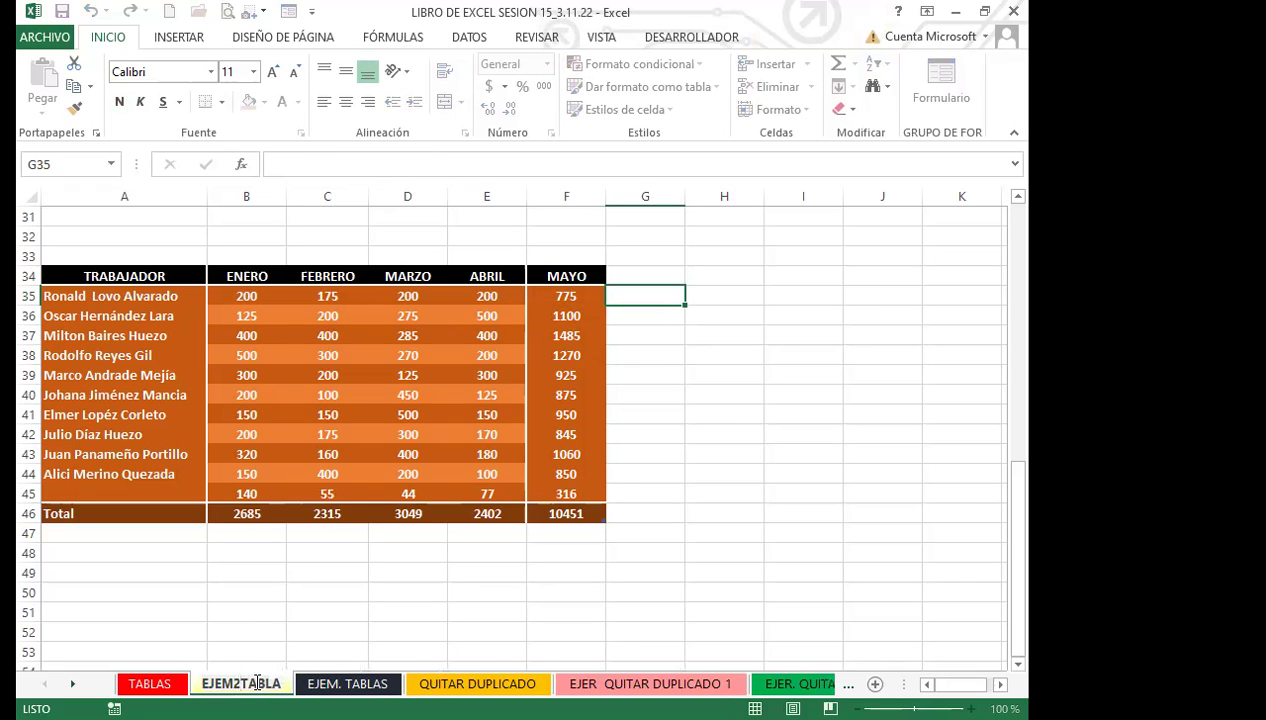
text(_2)
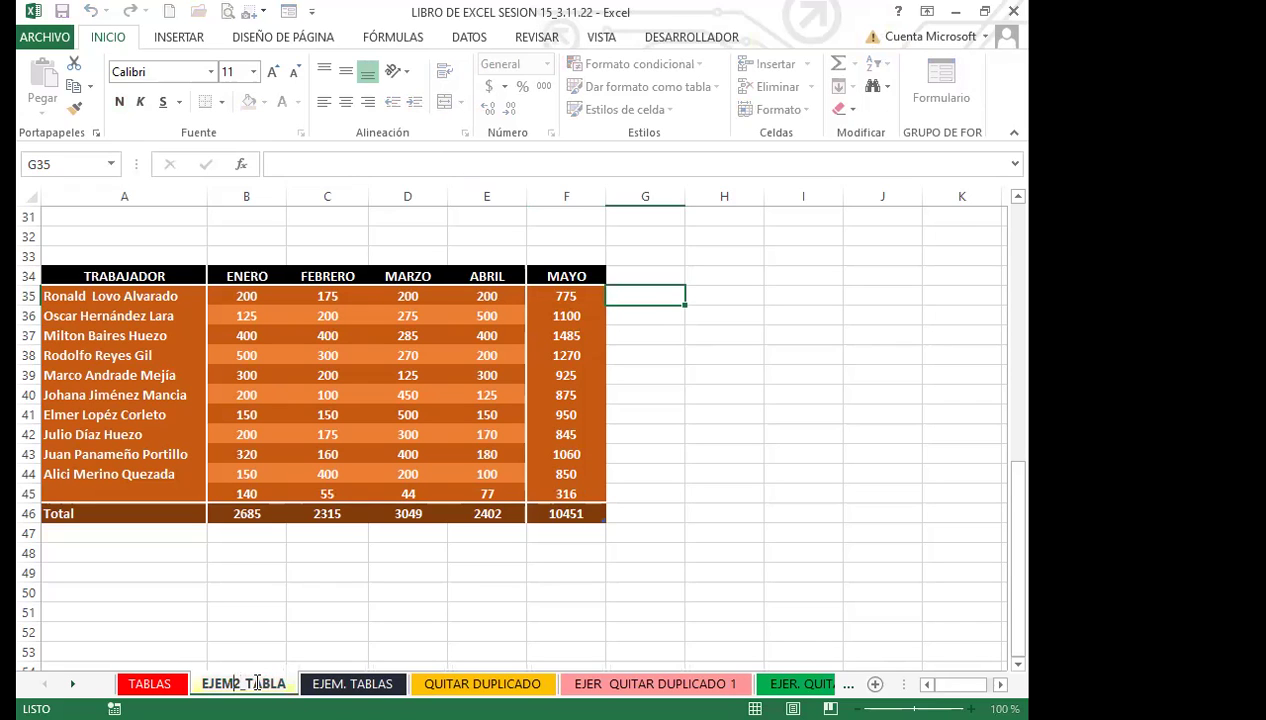
text(_)
click(315, 612)
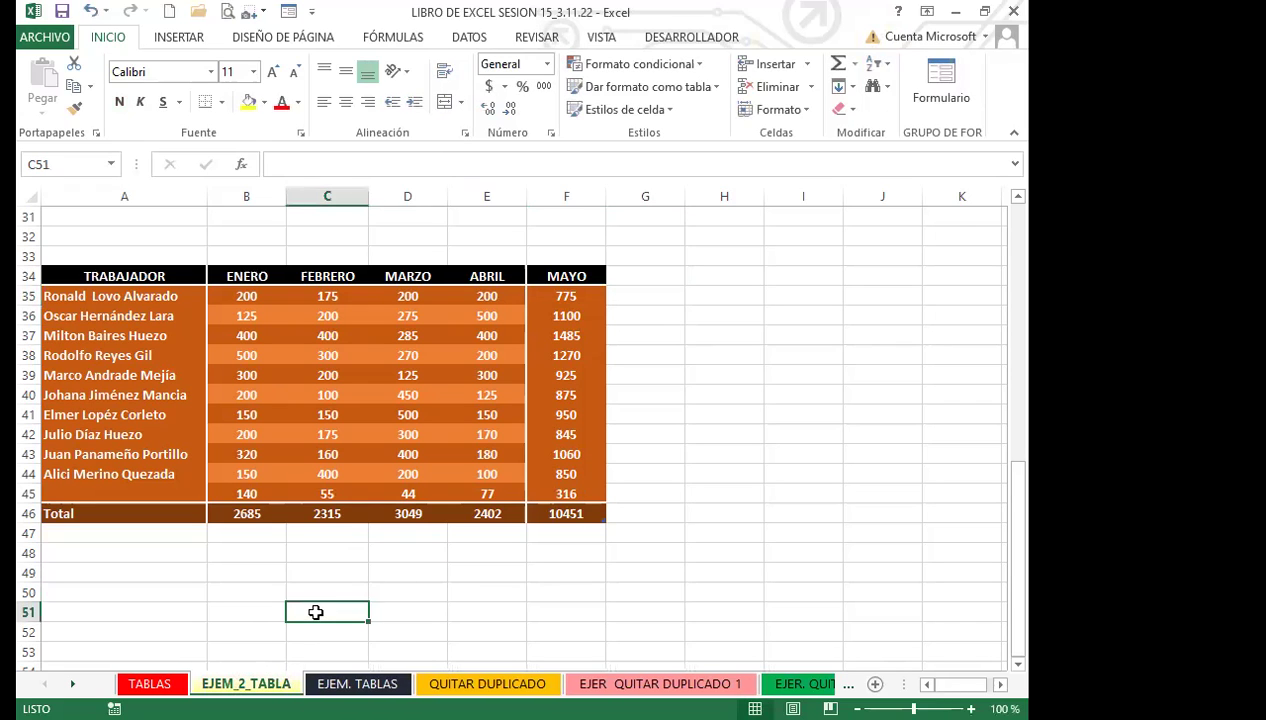
Step: Check the sheet reference in the first two MAYO data formulas and the total formulas from ENERO to ABRIL
click(580, 300)
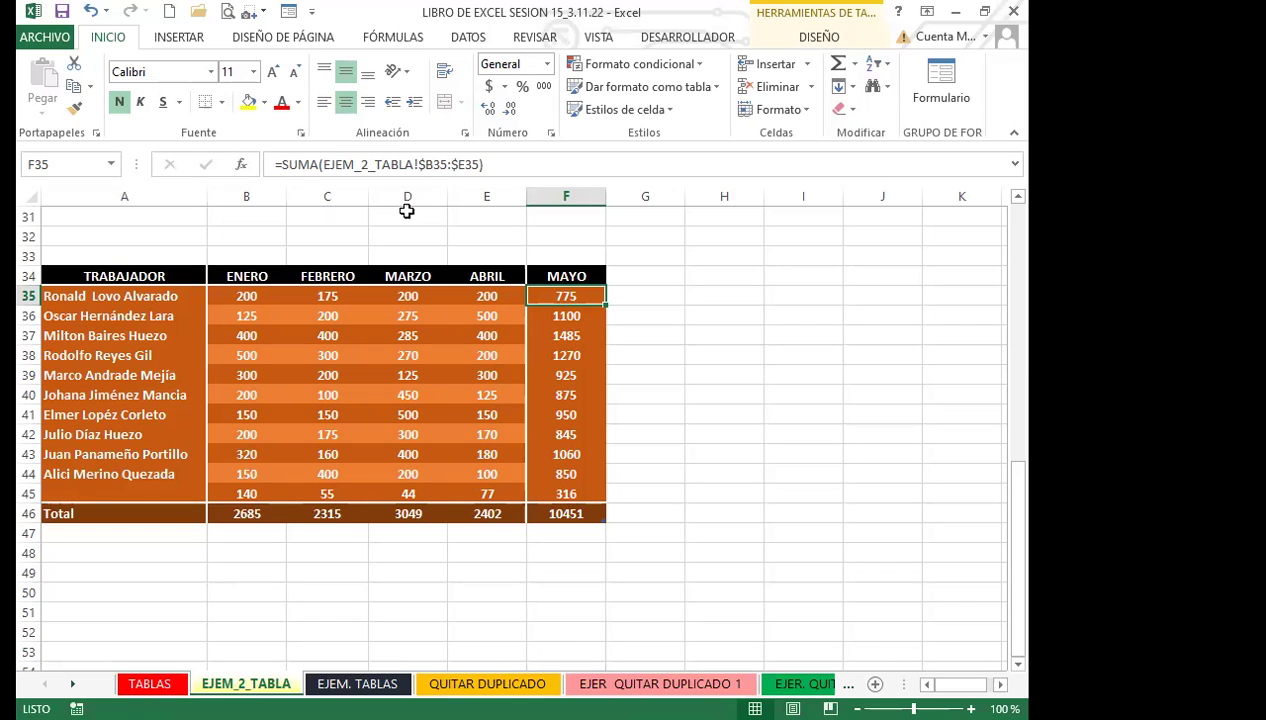
click(562, 315)
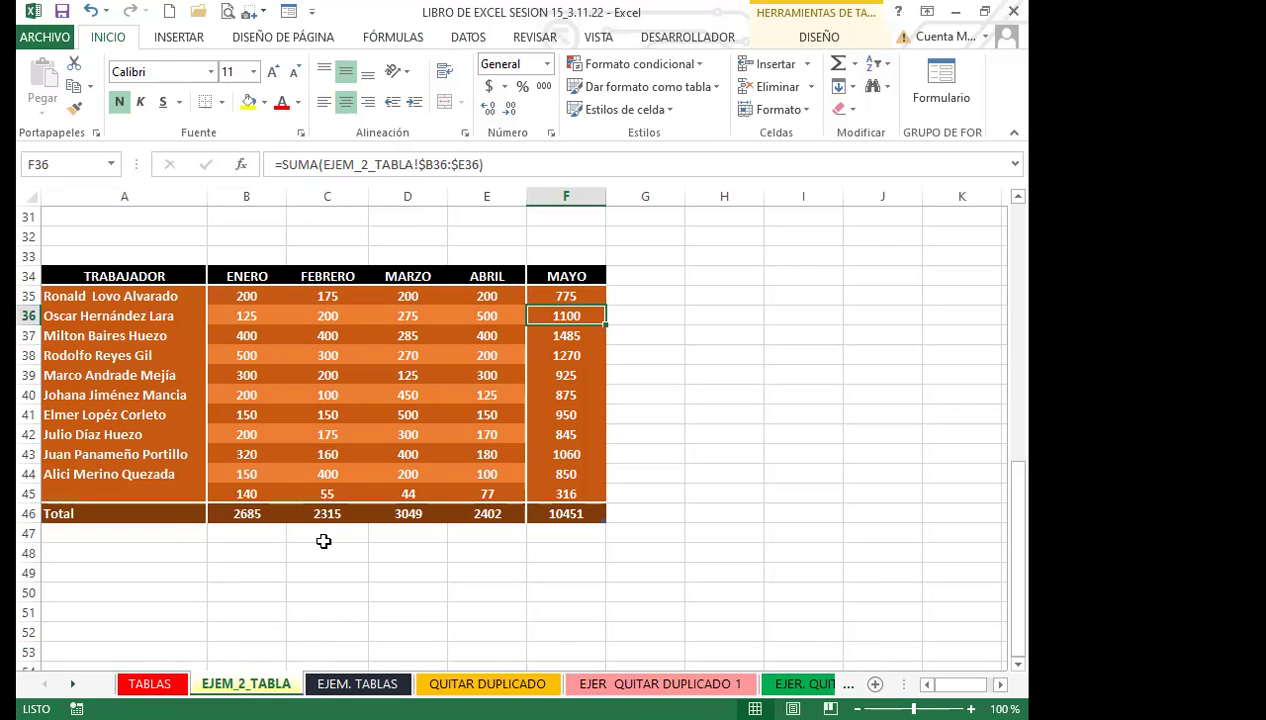
click(250, 514)
click(337, 515)
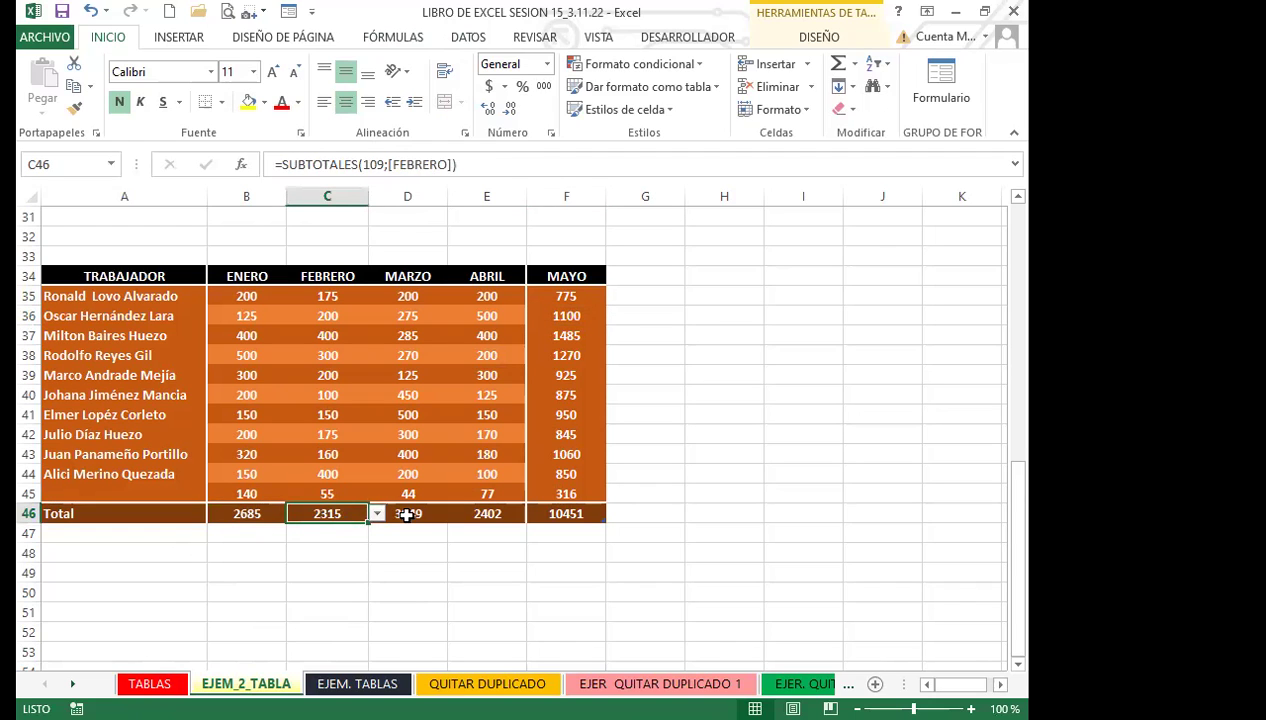
click(405, 514)
click(488, 514)
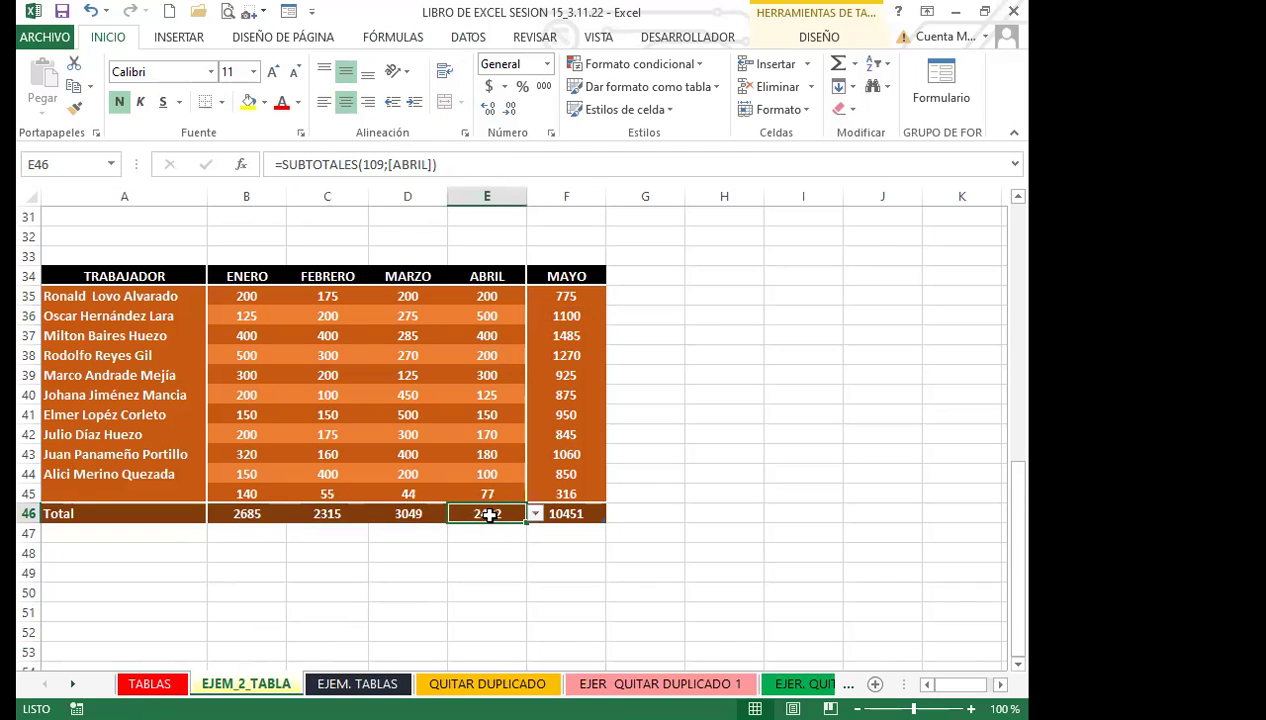
Step: Switch the table's total row (Fila de totales) off and back on
click(808, 40)
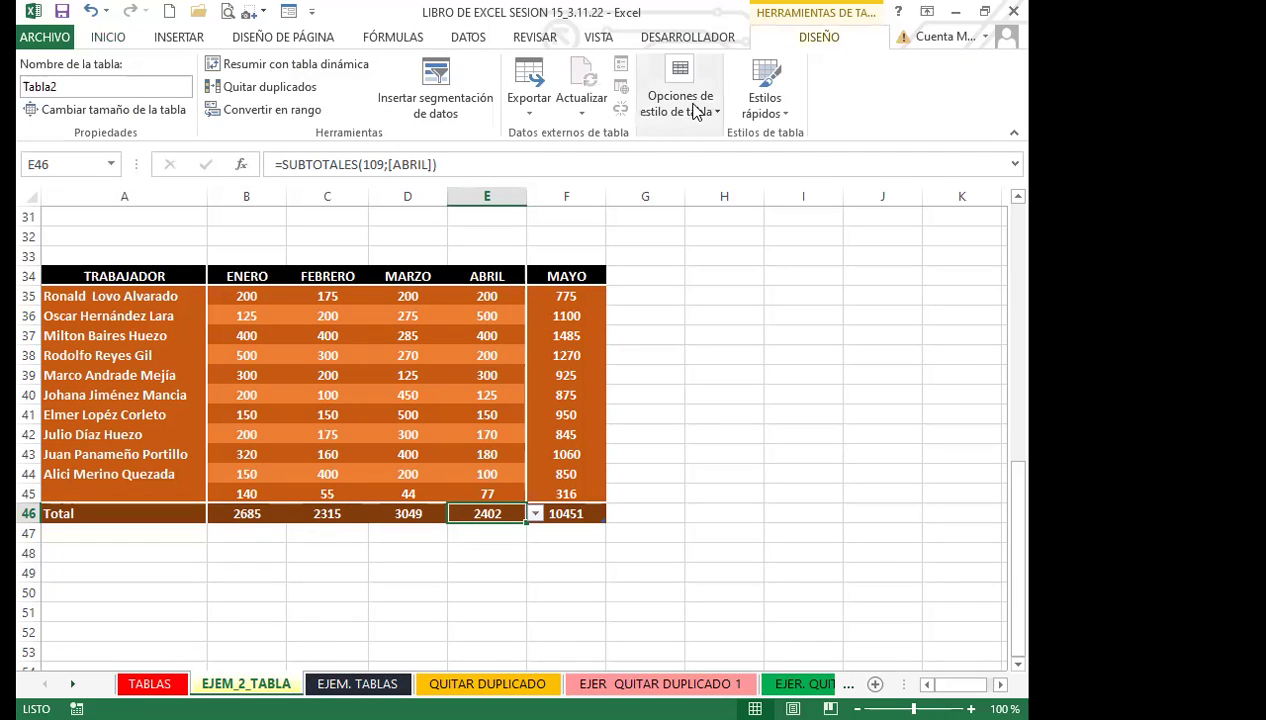
click(697, 111)
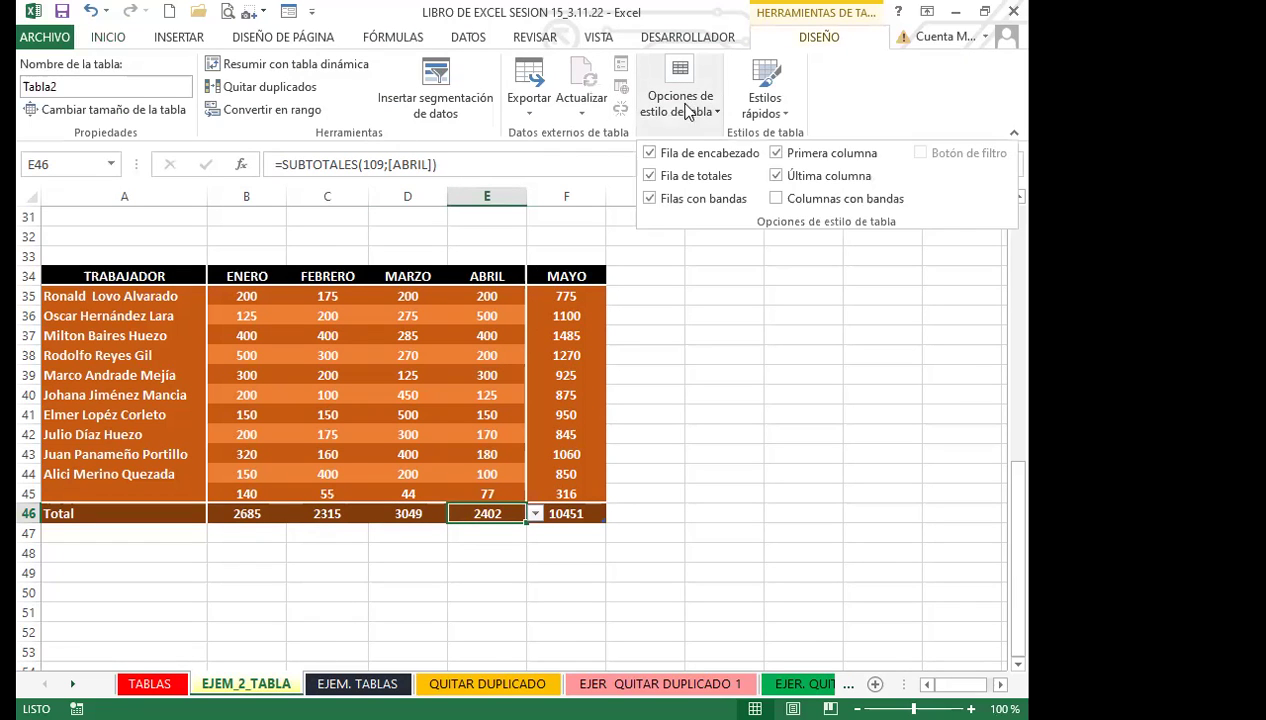
click(651, 177)
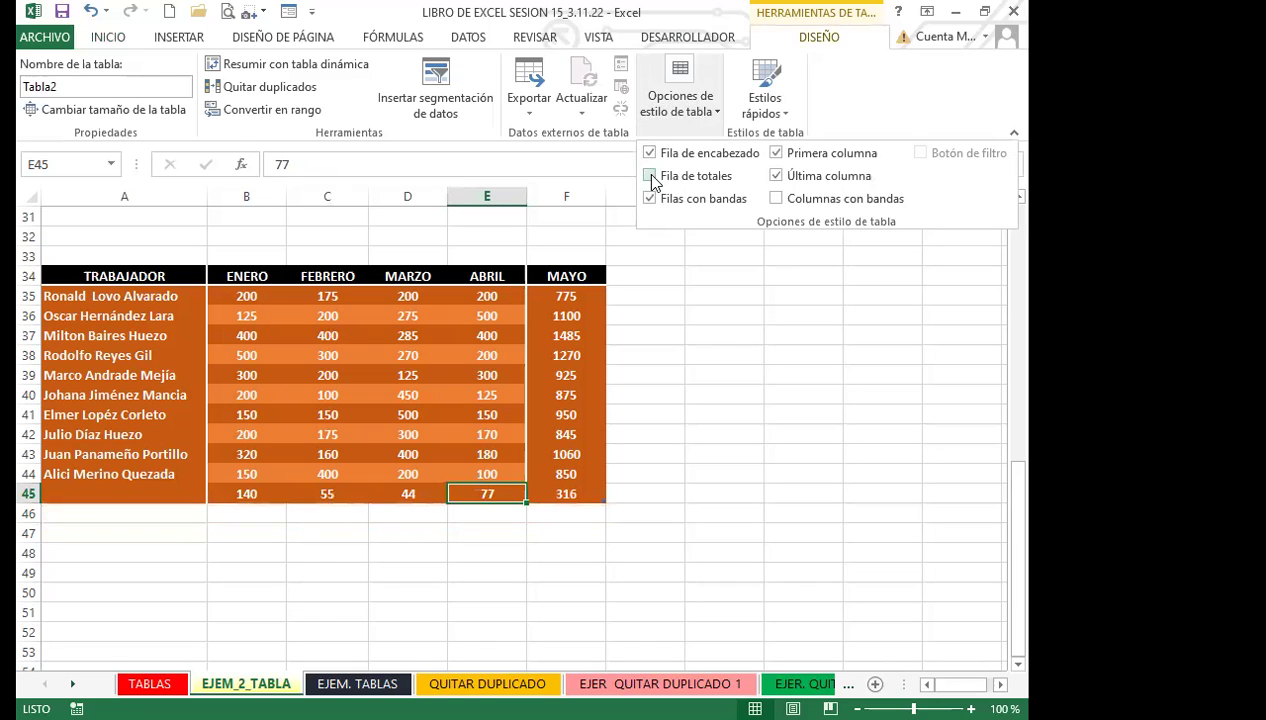
click(651, 177)
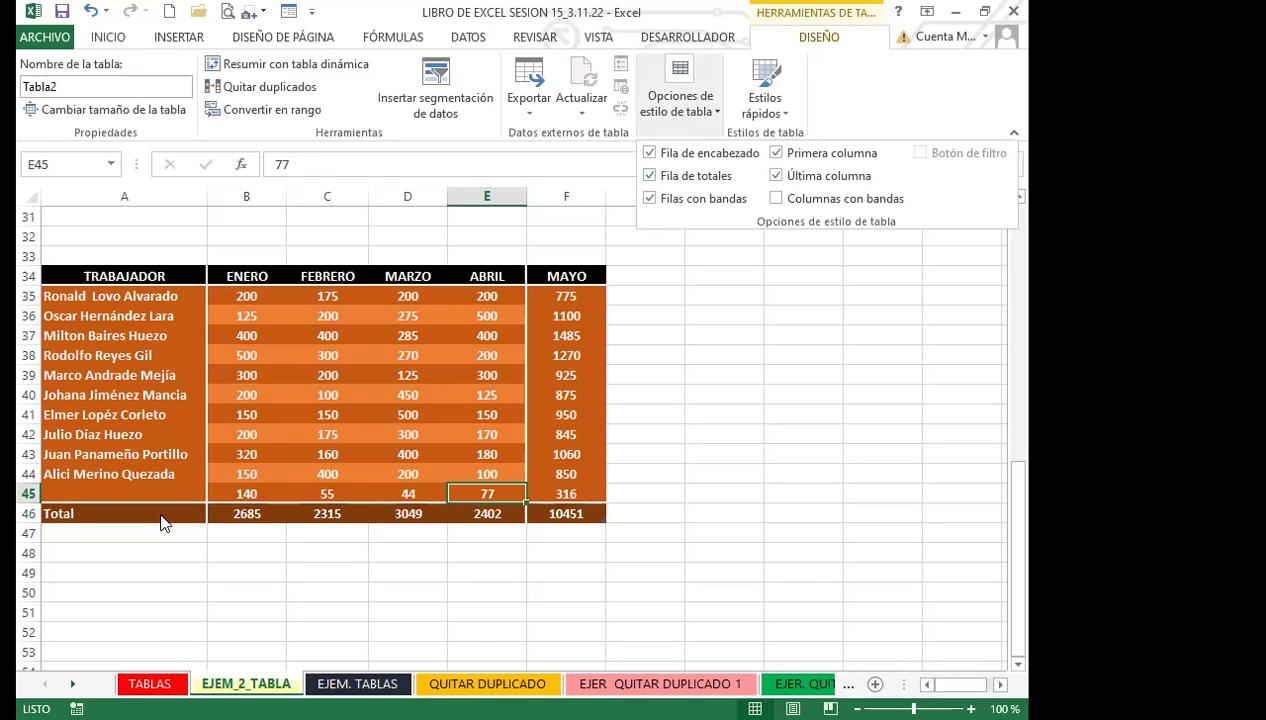
Step: Set the TRABAJADOR cell of the total row to the Cuenta function
click(161, 513)
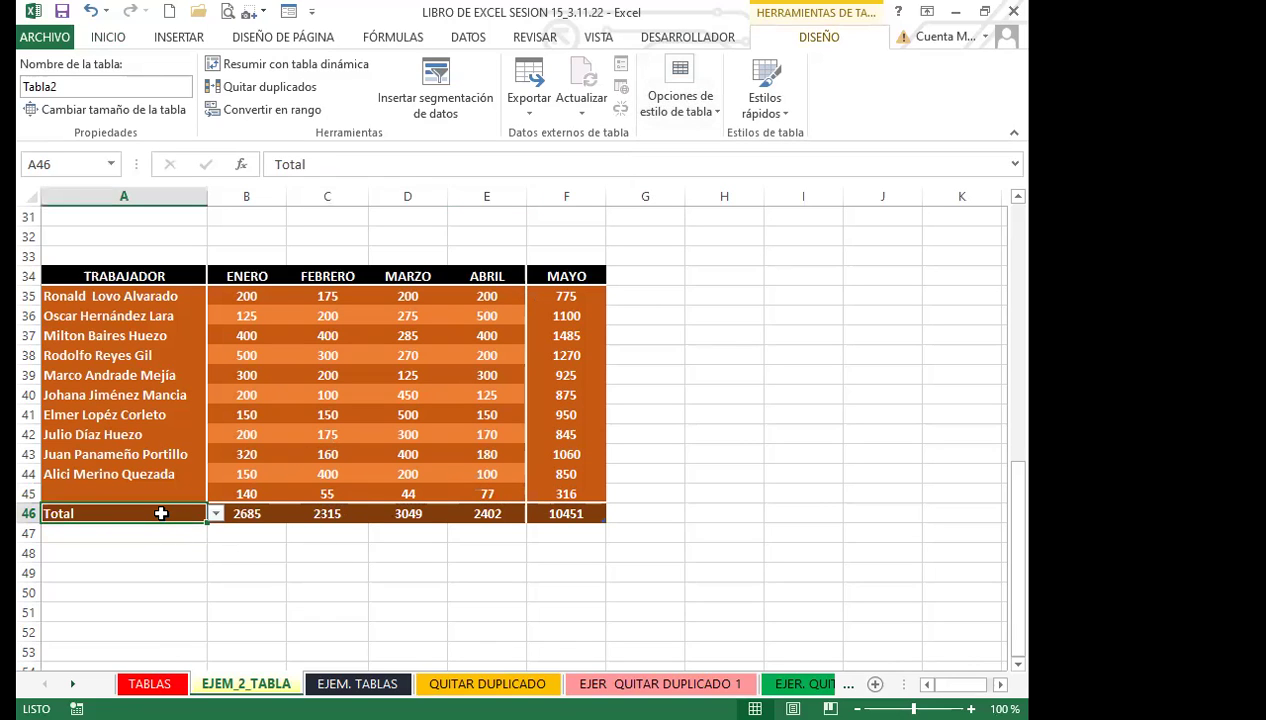
click(215, 513)
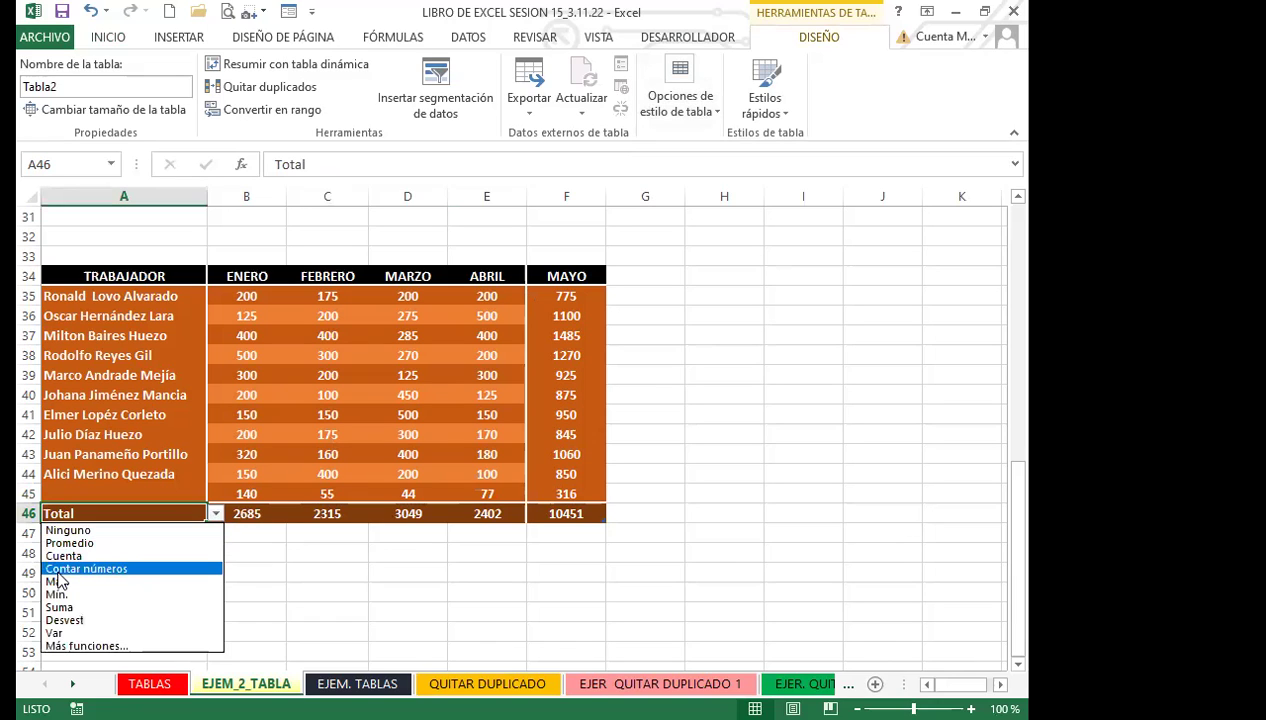
click(75, 556)
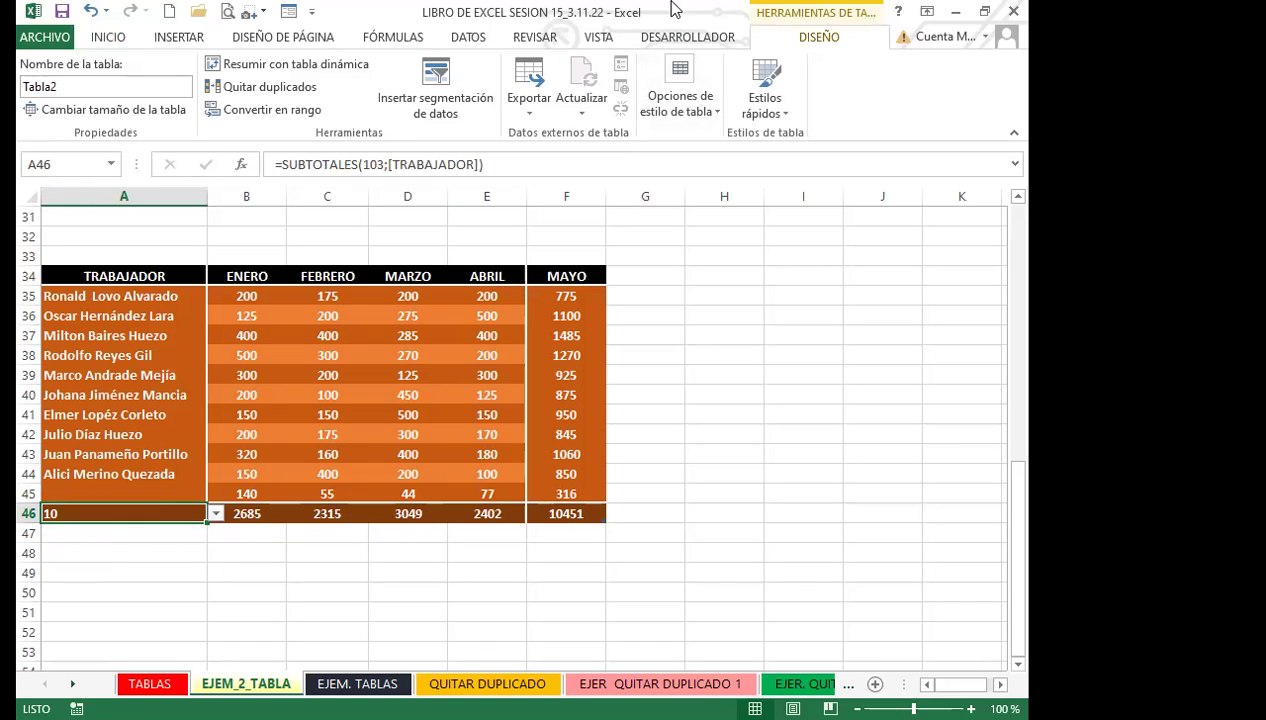
Step: Open the EJEM. TABLAS sheet and examine the student grade table, including the PROMEDIO formula and NOTA 2 value in row 13
click(355, 684)
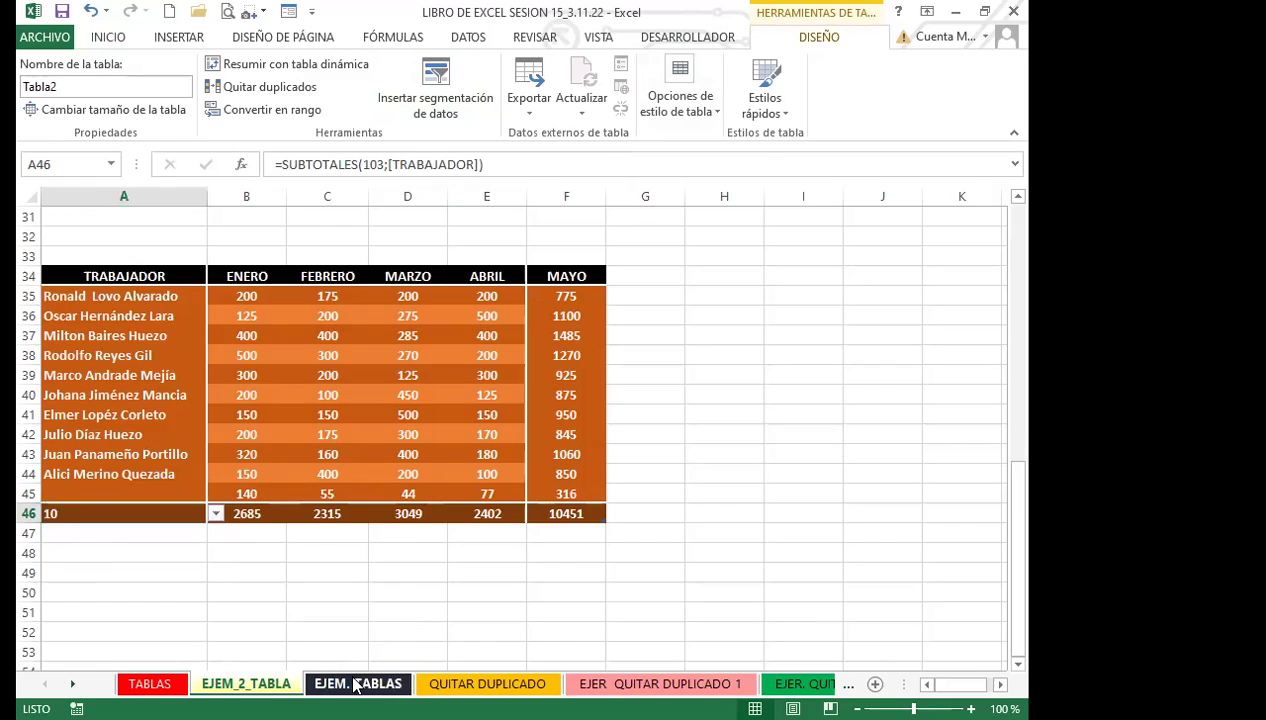
click(511, 575)
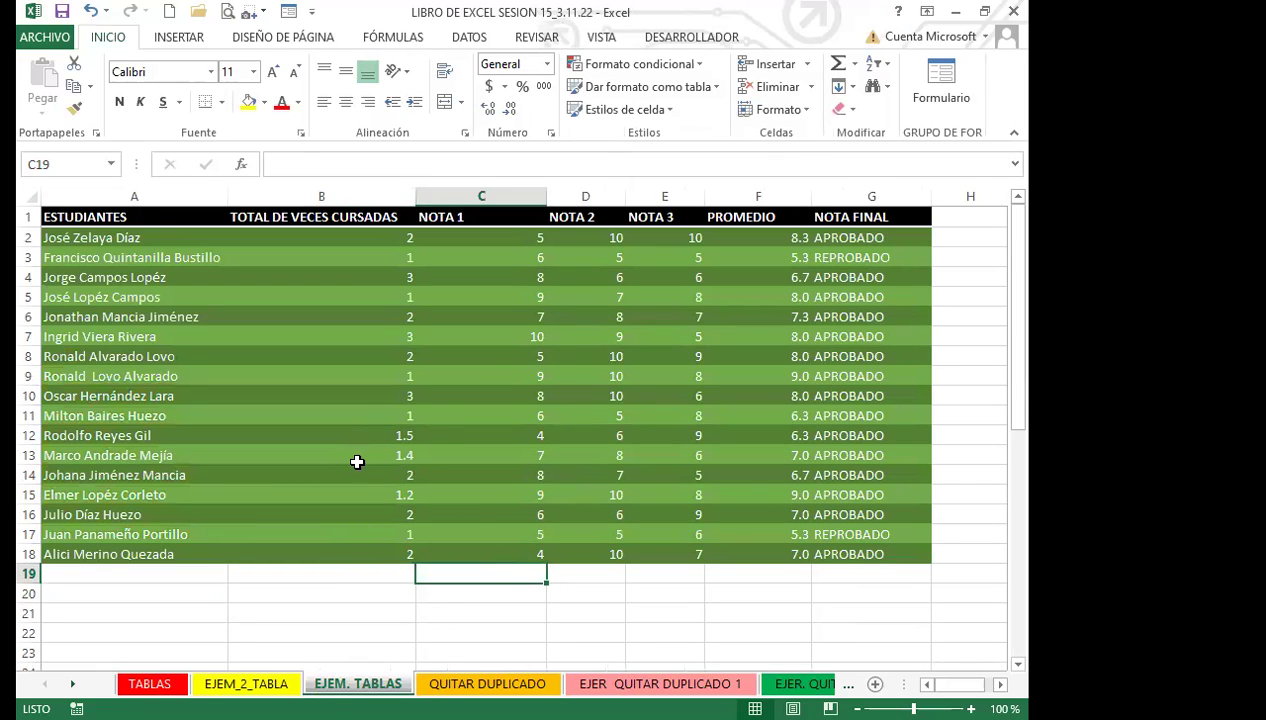
click(774, 451)
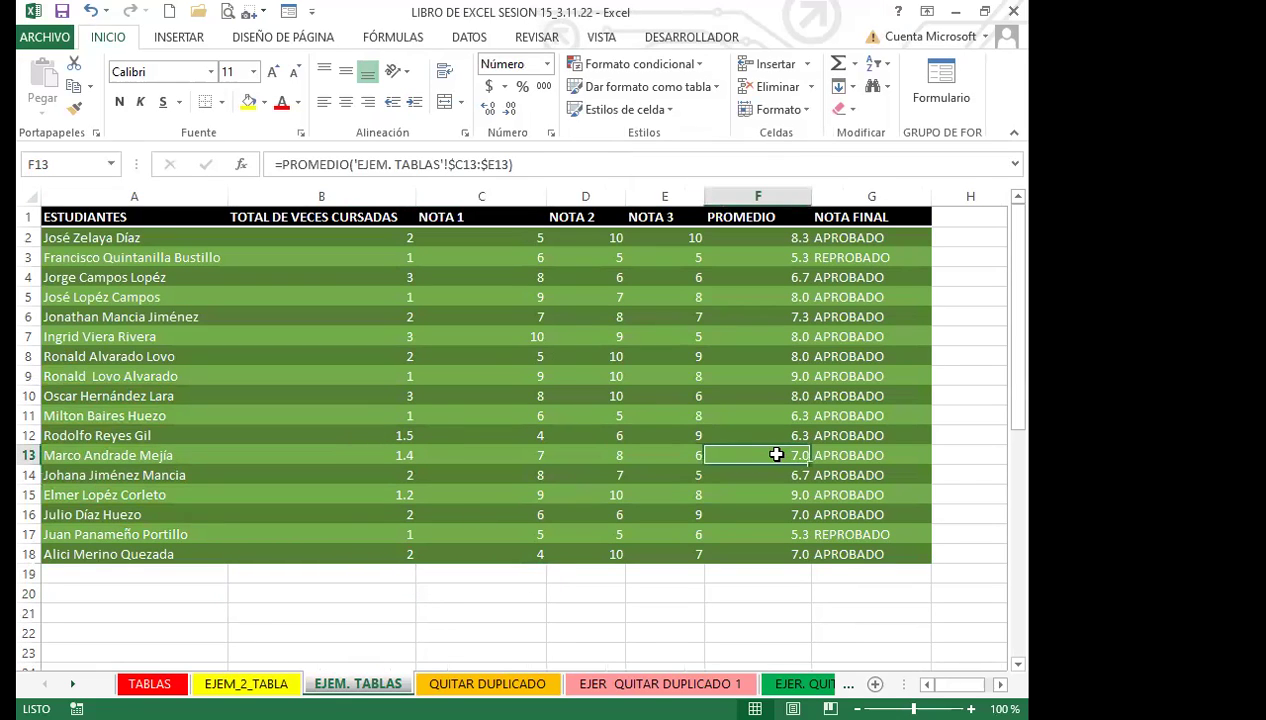
click(623, 455)
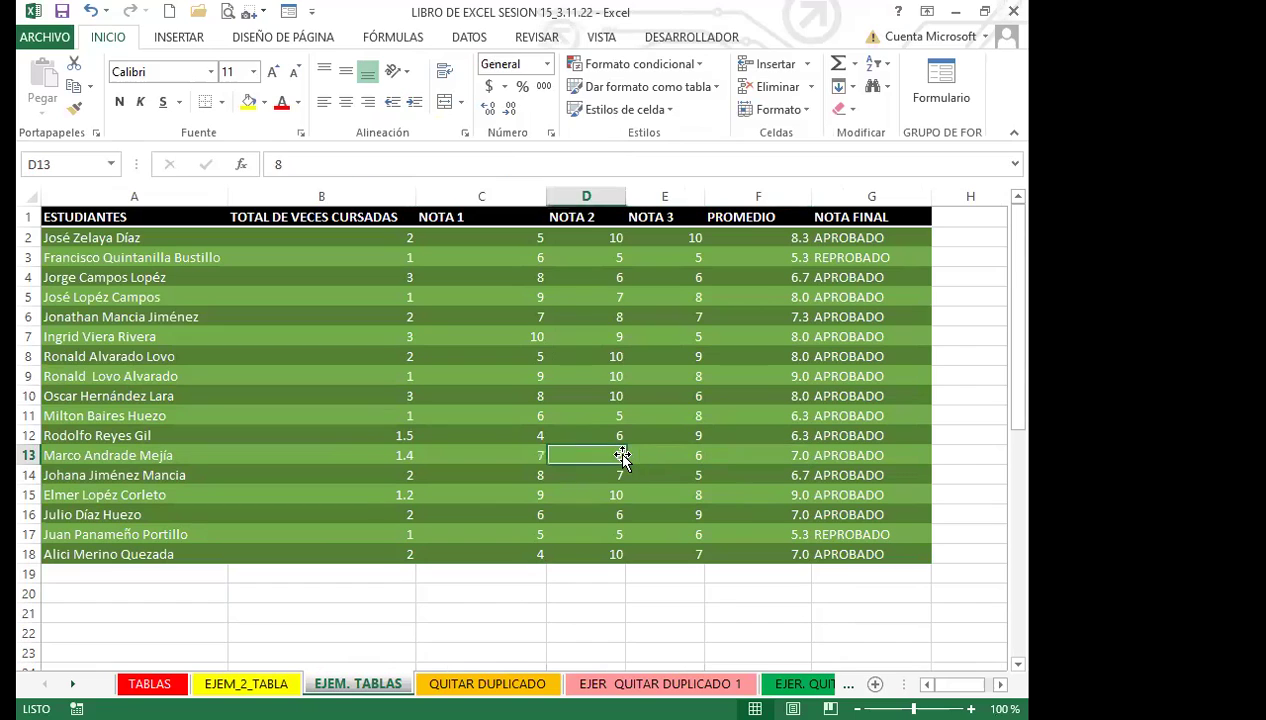
scroll(373, 510, down, 4)
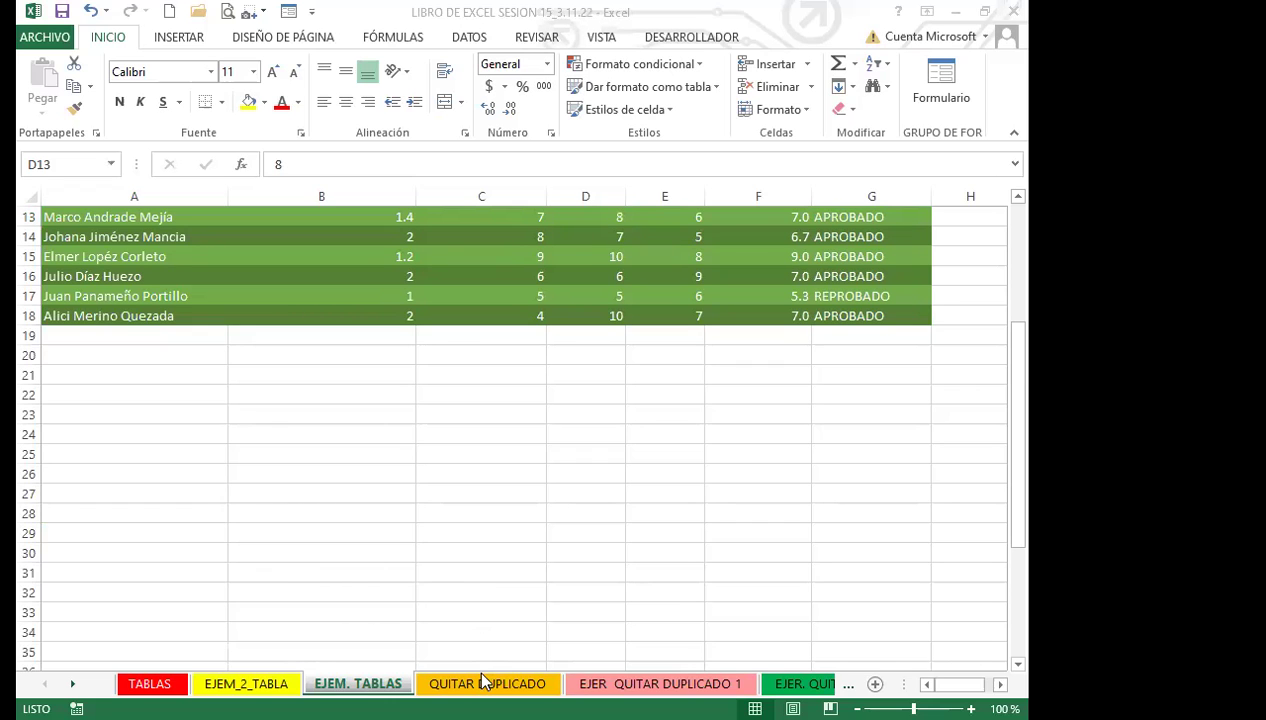
Step: Compare the student grade table on the EJEM. TABLAS sheet with the worker table on the EJEM_2_TABLA sheet
click(478, 530)
scroll(466, 511, up, 3)
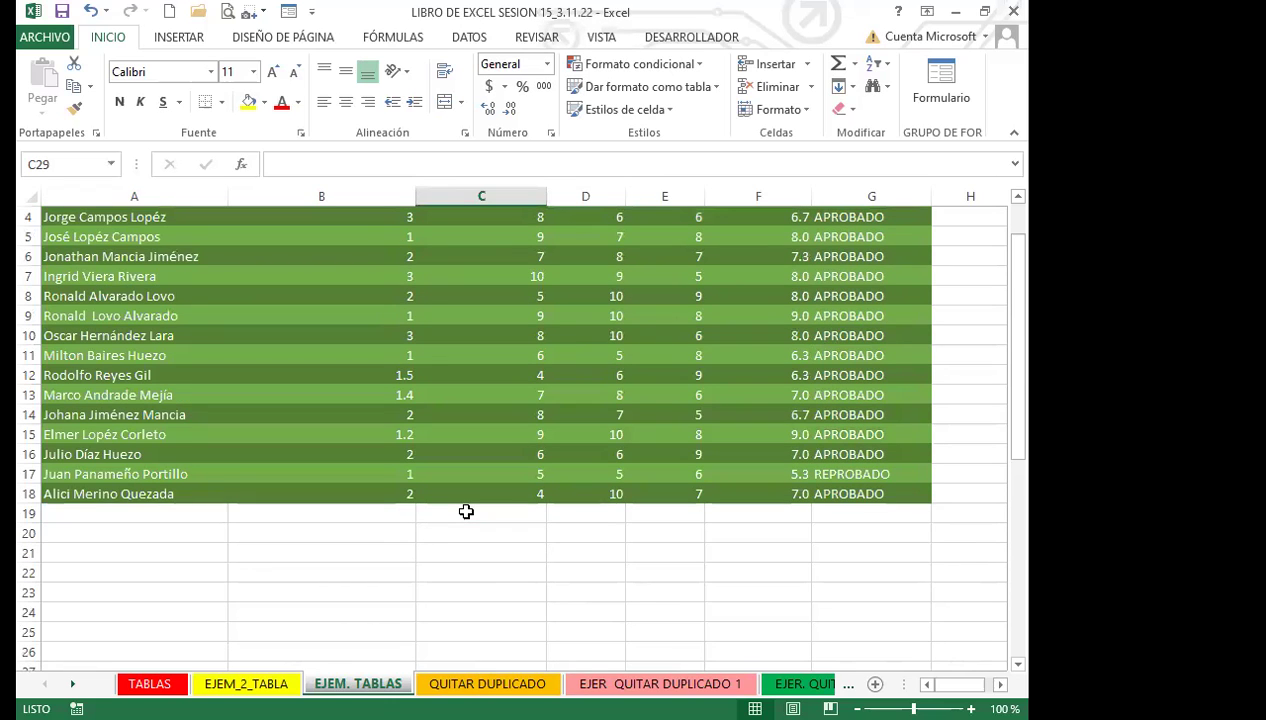
scroll(466, 511, up, 1)
click(466, 511)
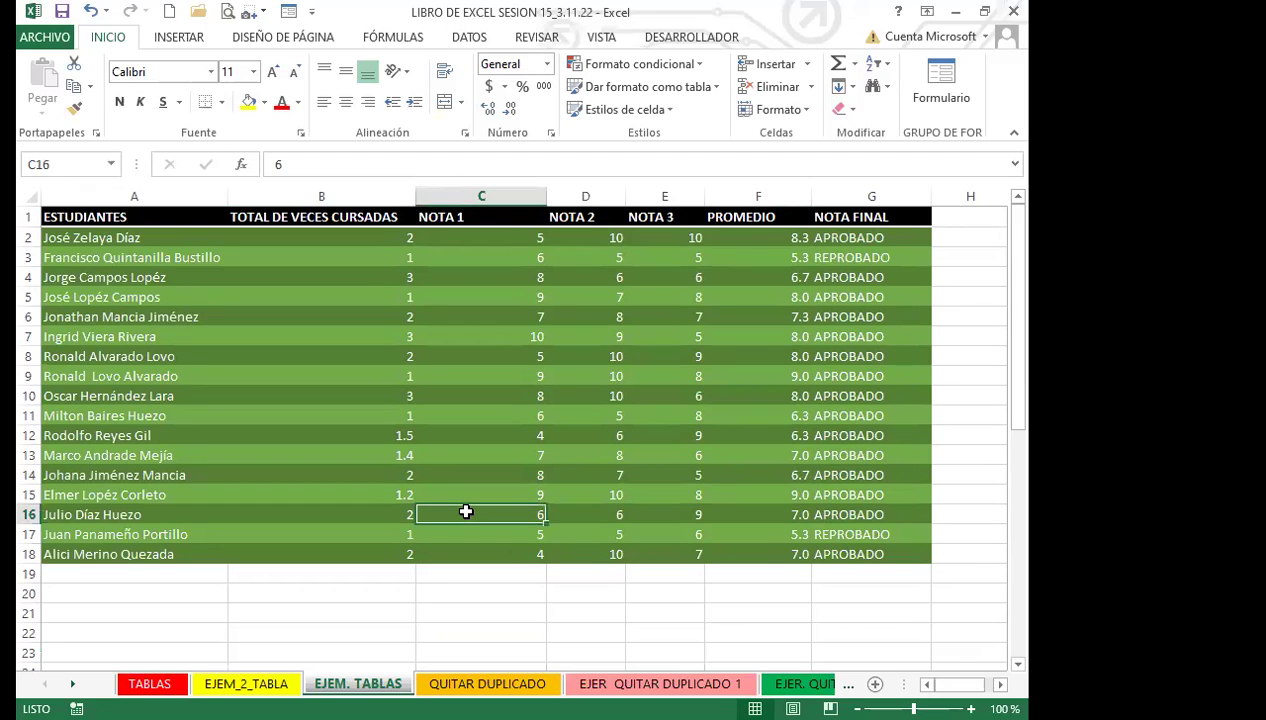
click(250, 683)
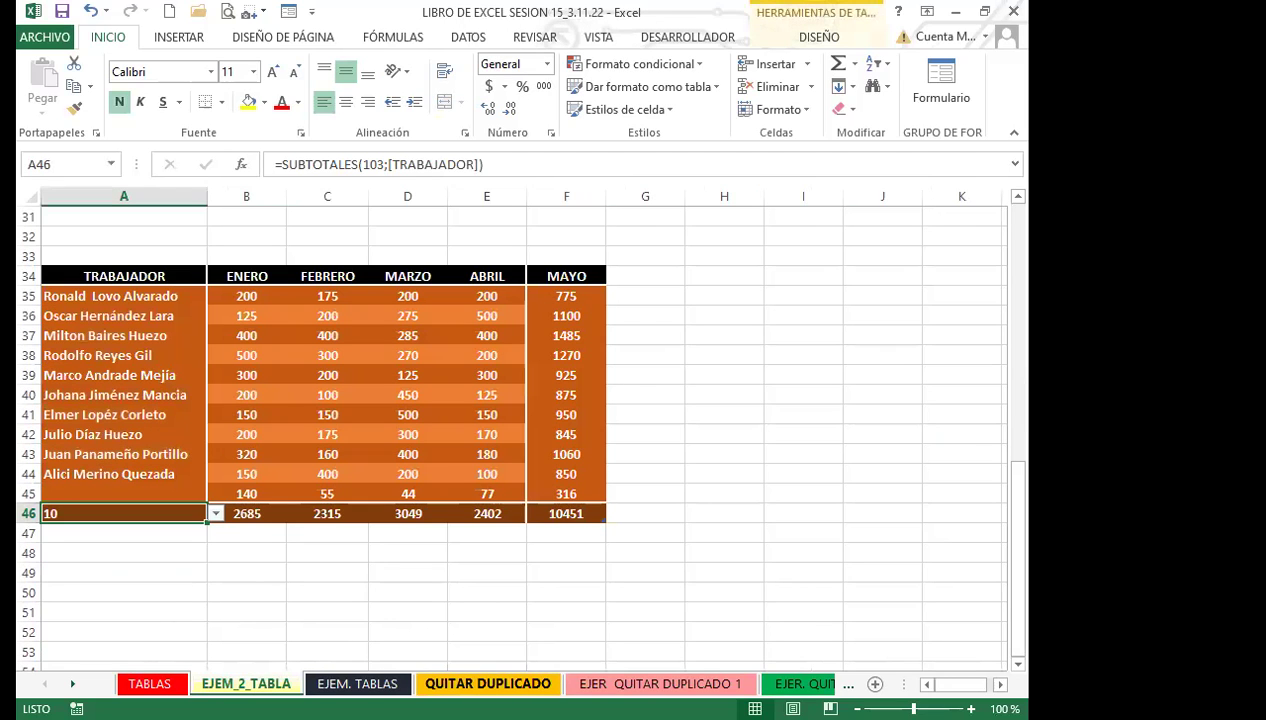
click(454, 608)
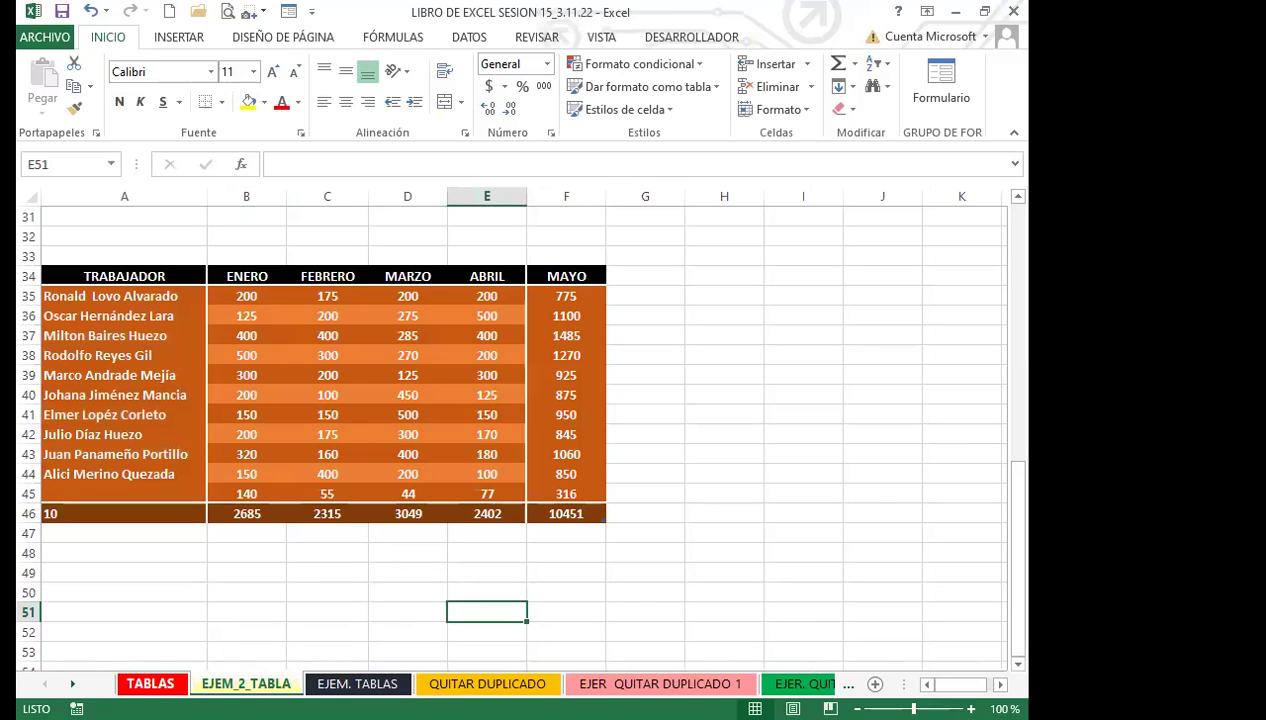
click(149, 683)
click(340, 683)
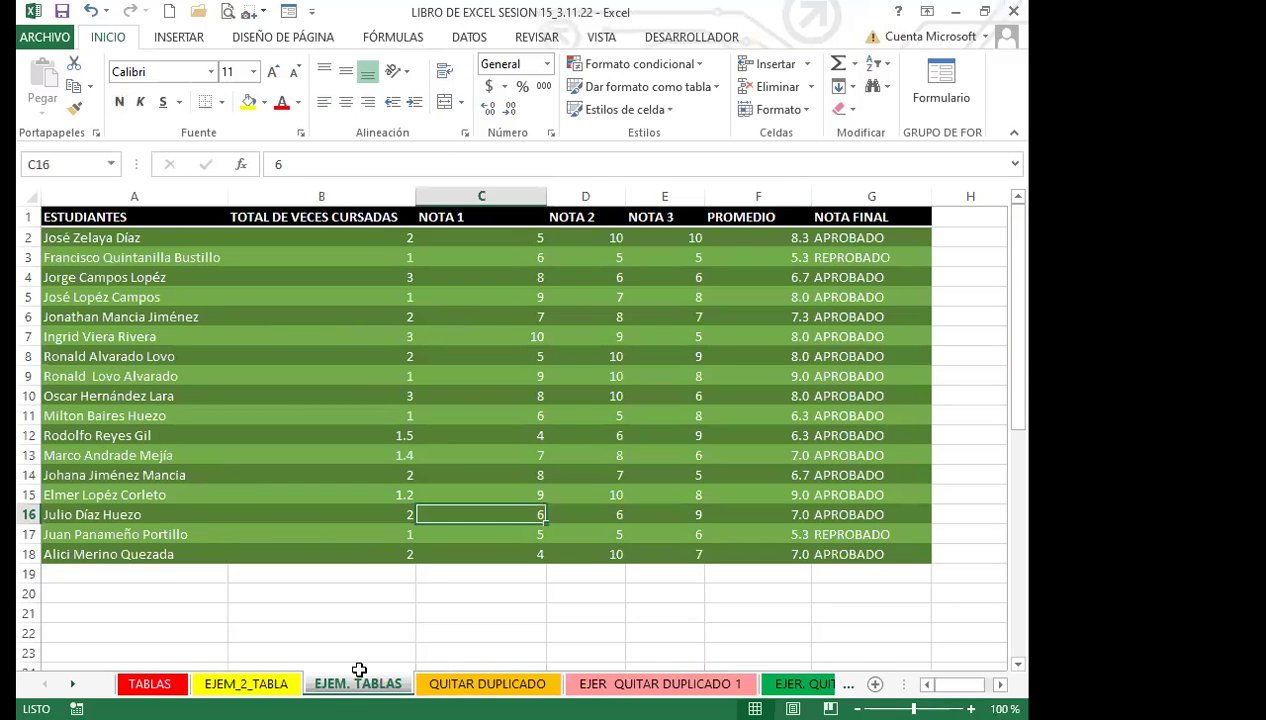
click(398, 616)
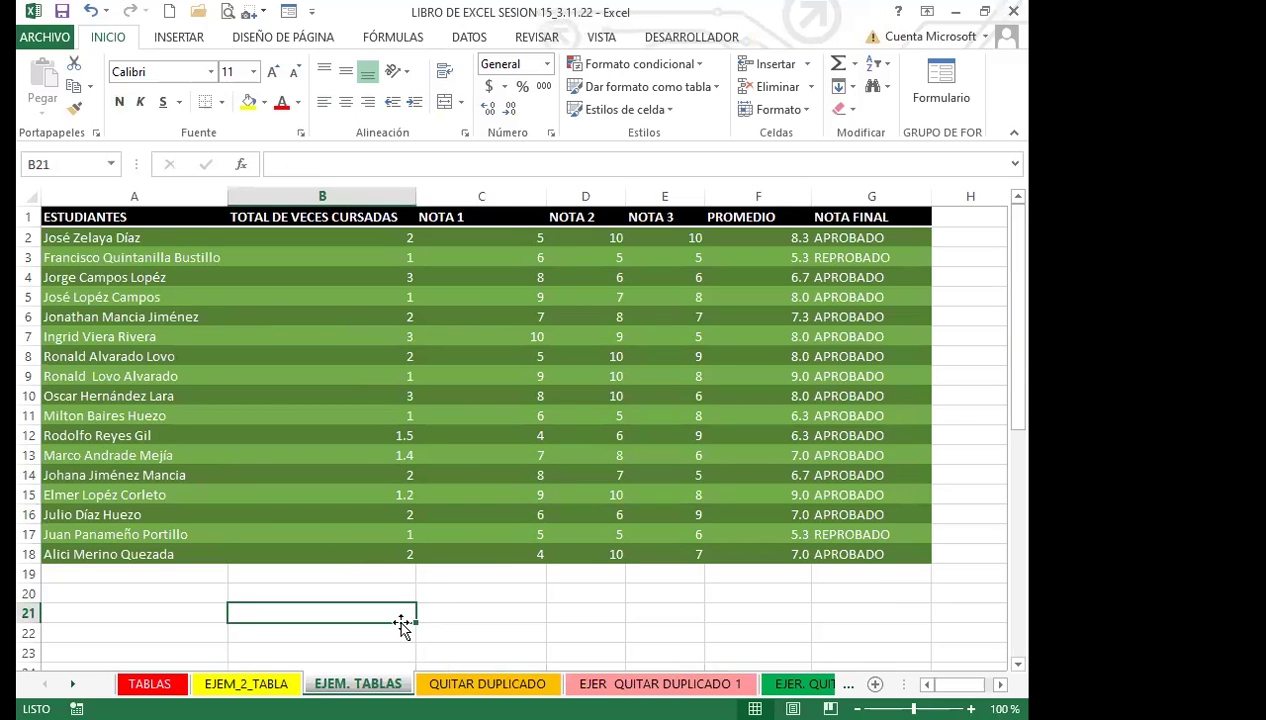
click(246, 683)
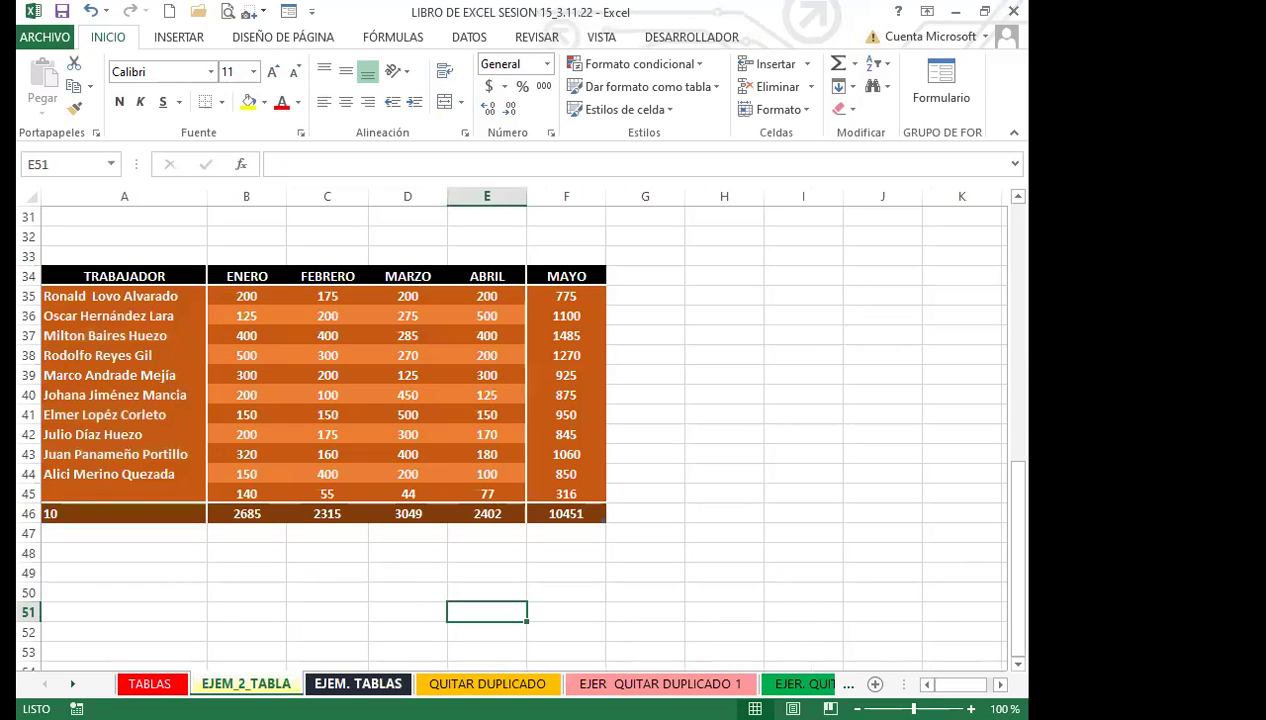
click(358, 683)
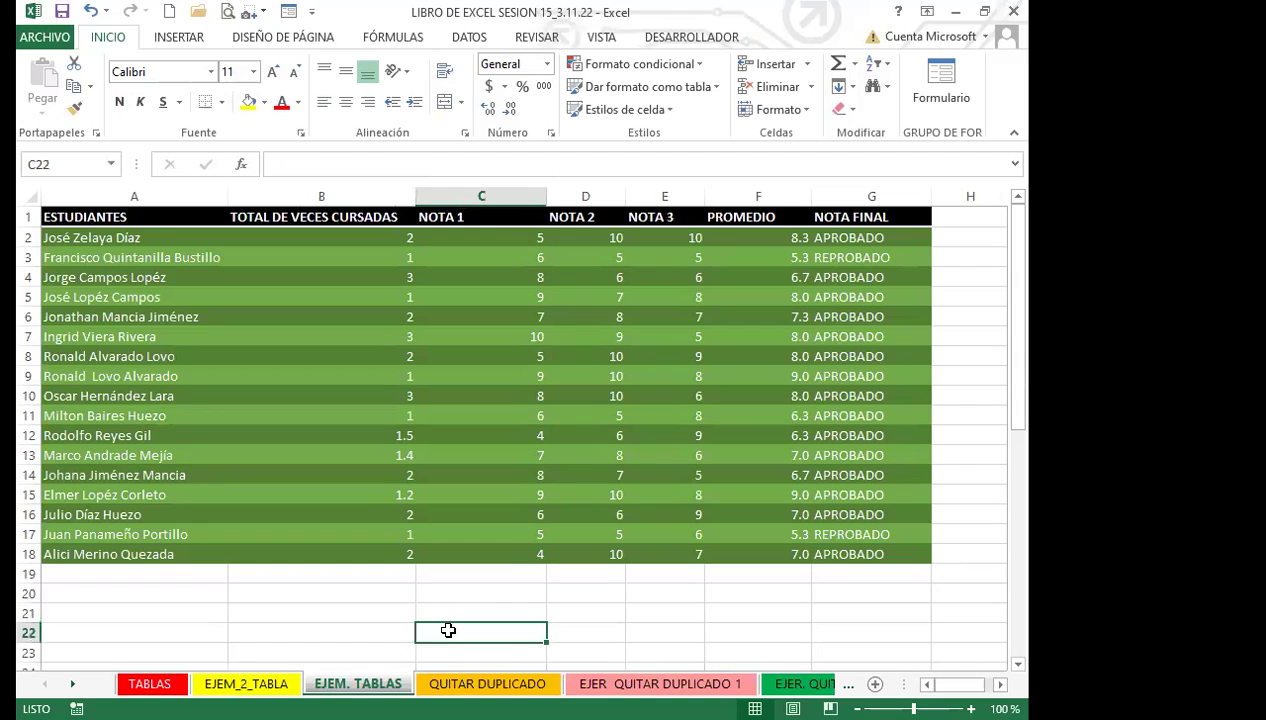
click(324, 536)
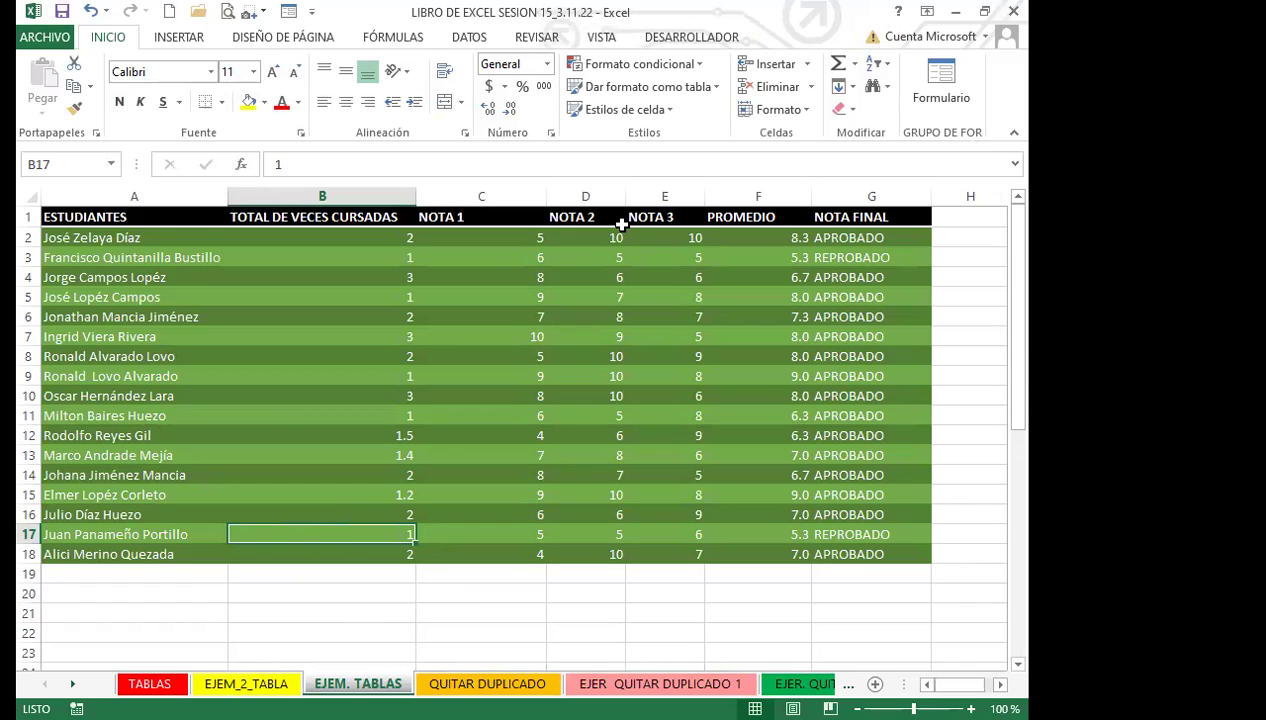
Step: Format the student grade range A1:G18 as a table with headers, using the first Oscuro (dark) style
drag(122, 218, 855, 553)
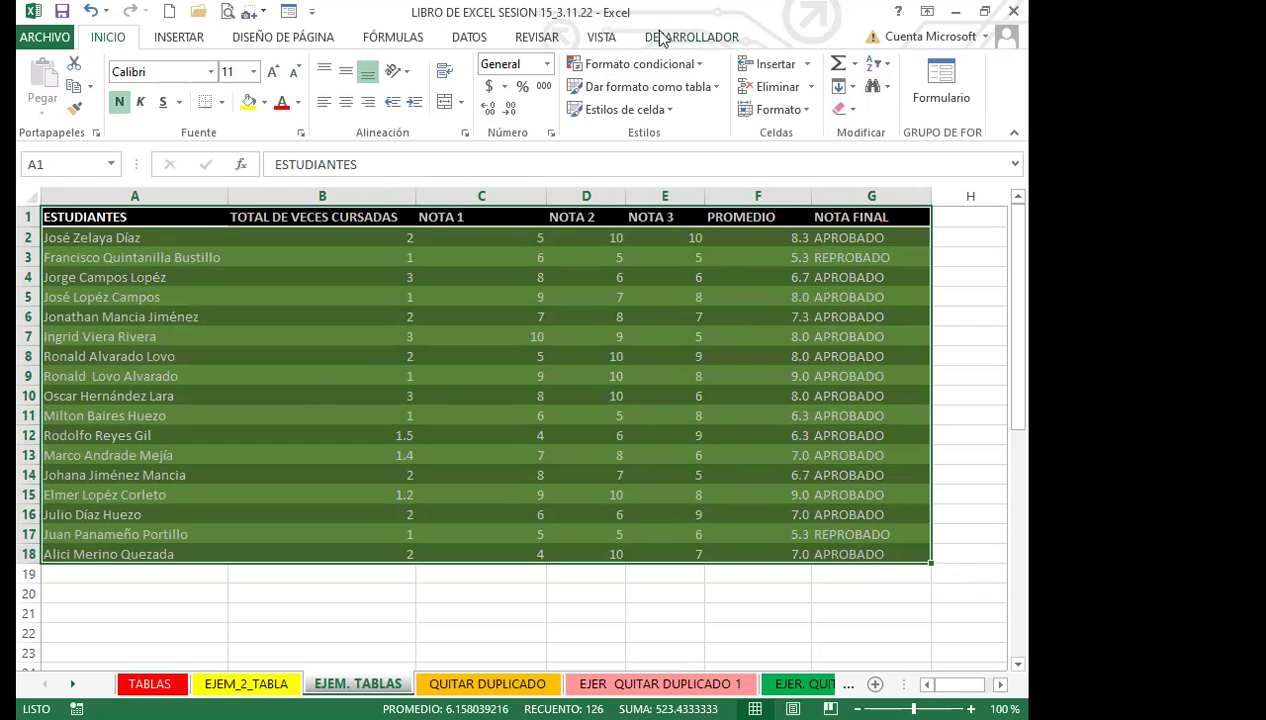
click(456, 450)
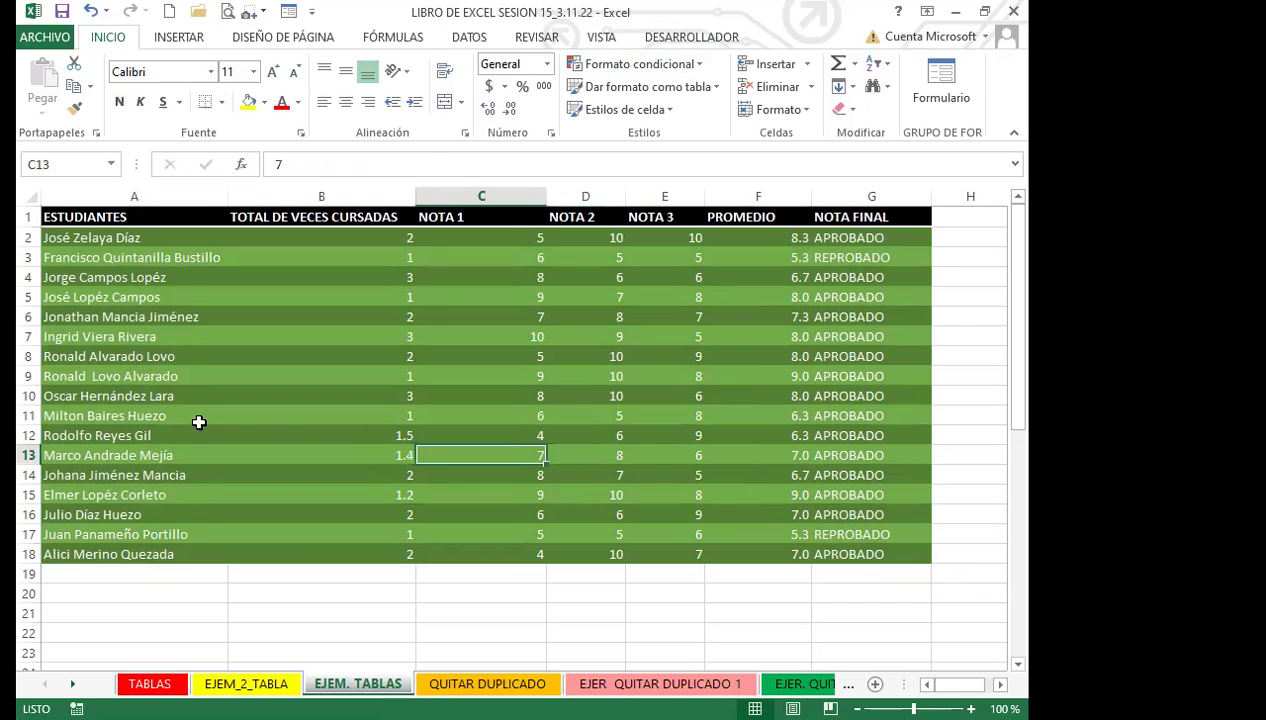
drag(105, 217, 851, 557)
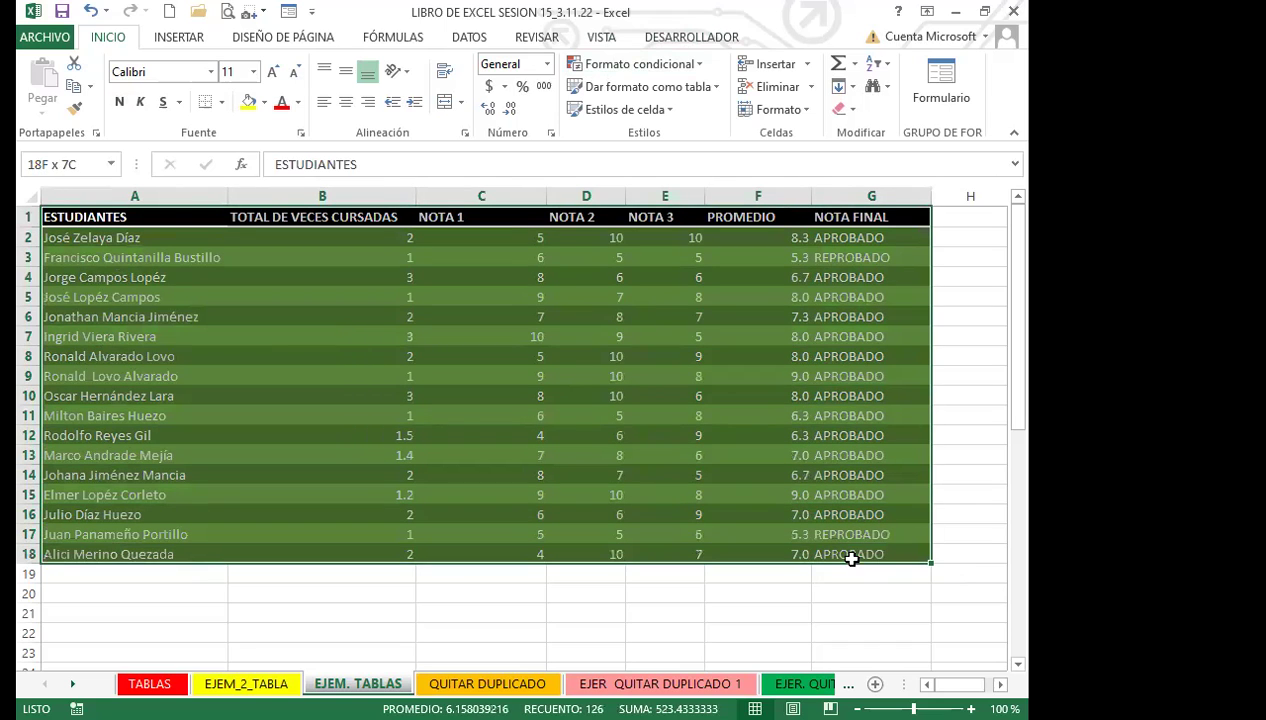
click(718, 91)
scroll(780, 490, down, 3)
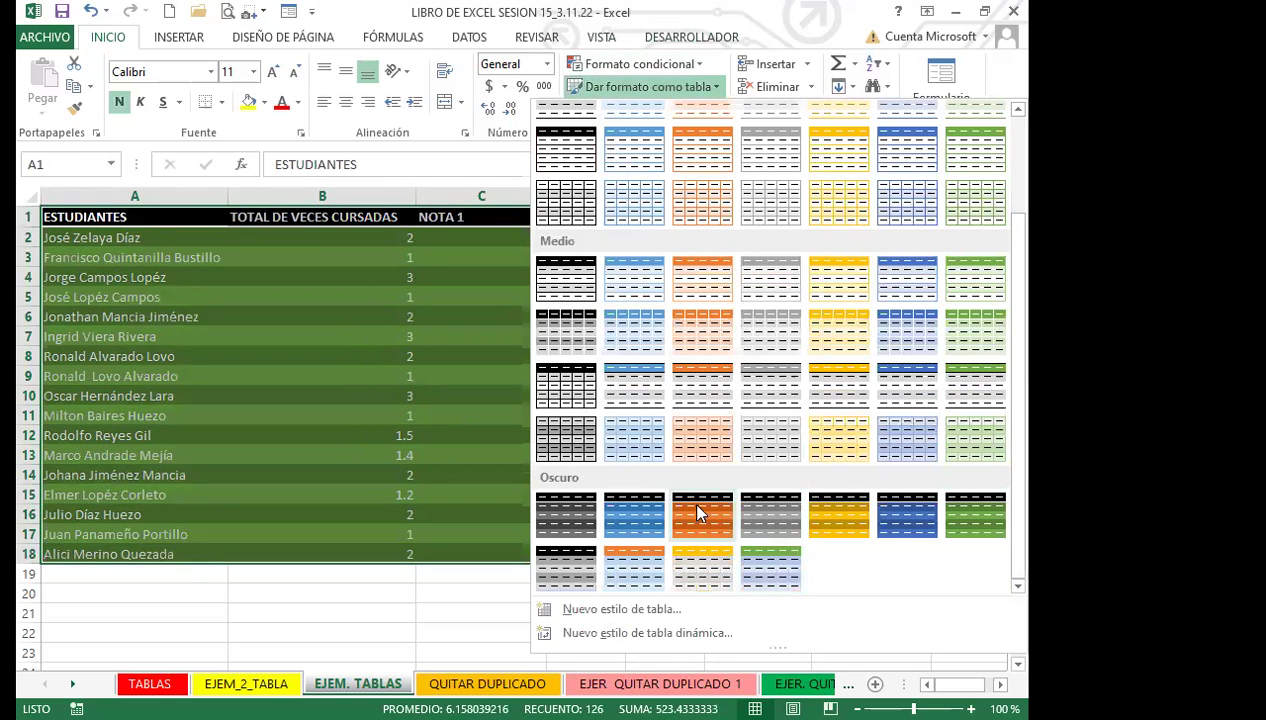
click(567, 498)
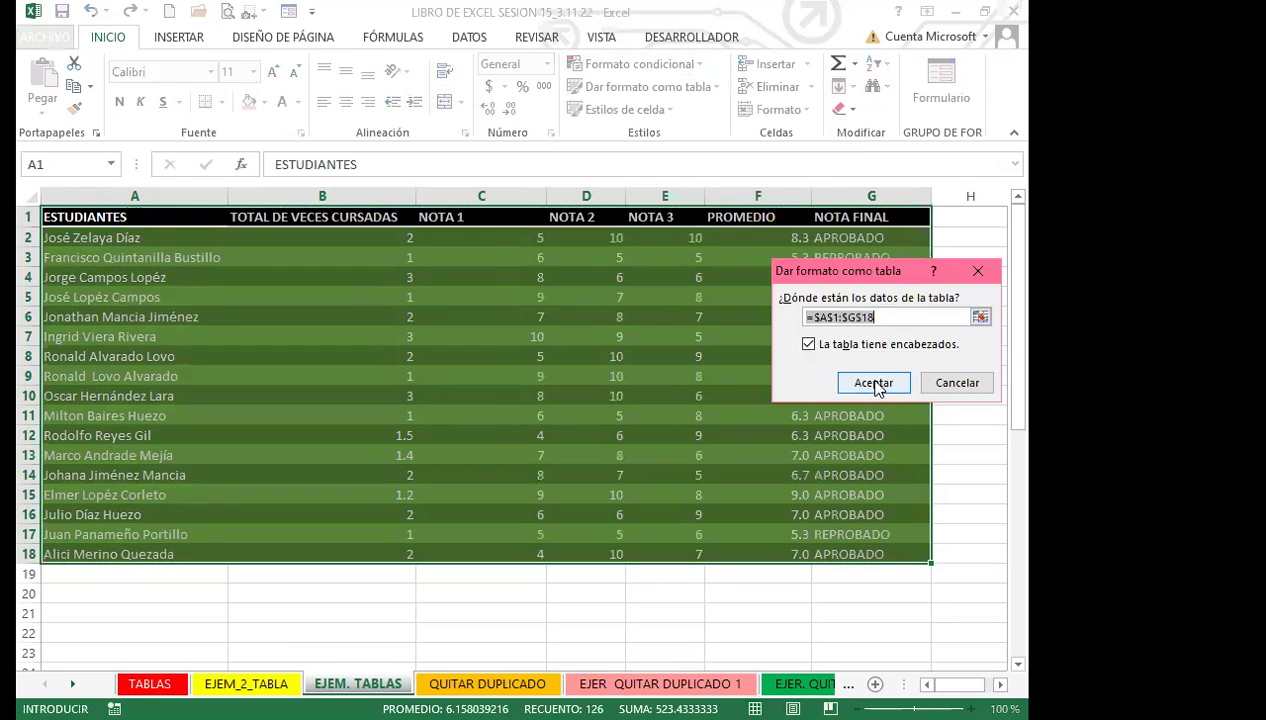
key(Return)
click(331, 375)
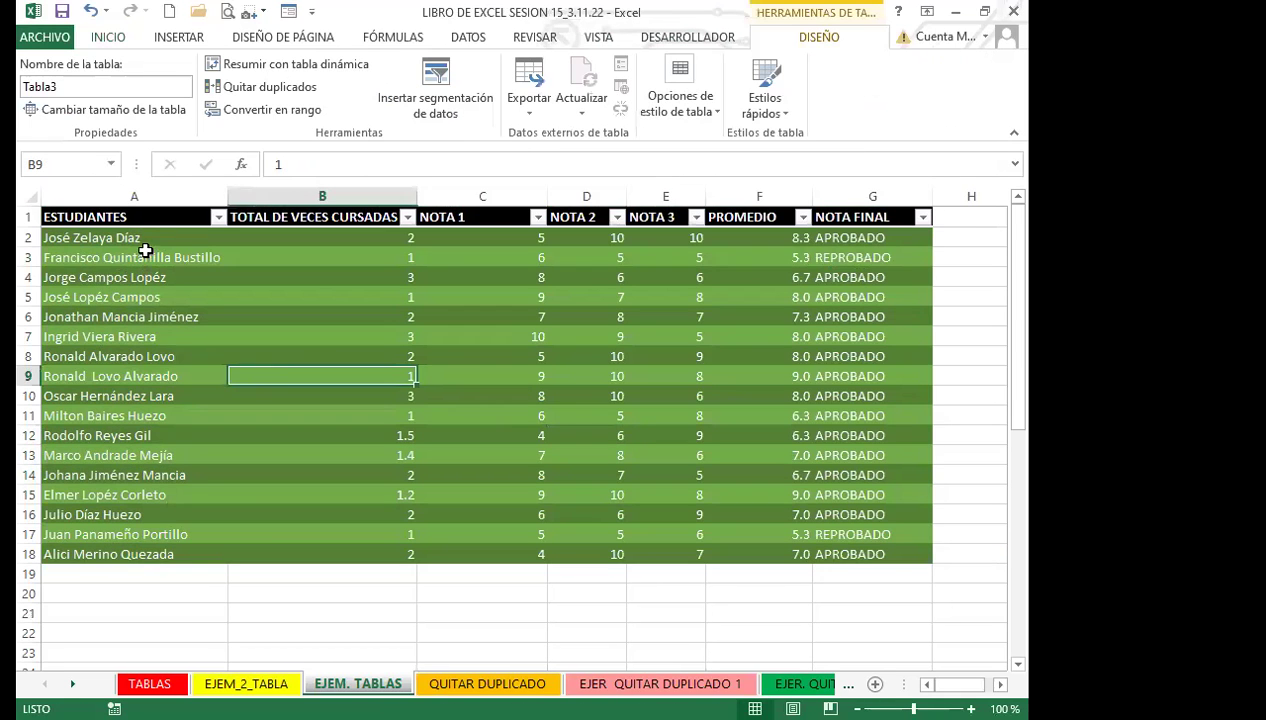
Step: Clear all formats from the student grade table, A1:G18, keeping its contents
drag(175, 215, 860, 575)
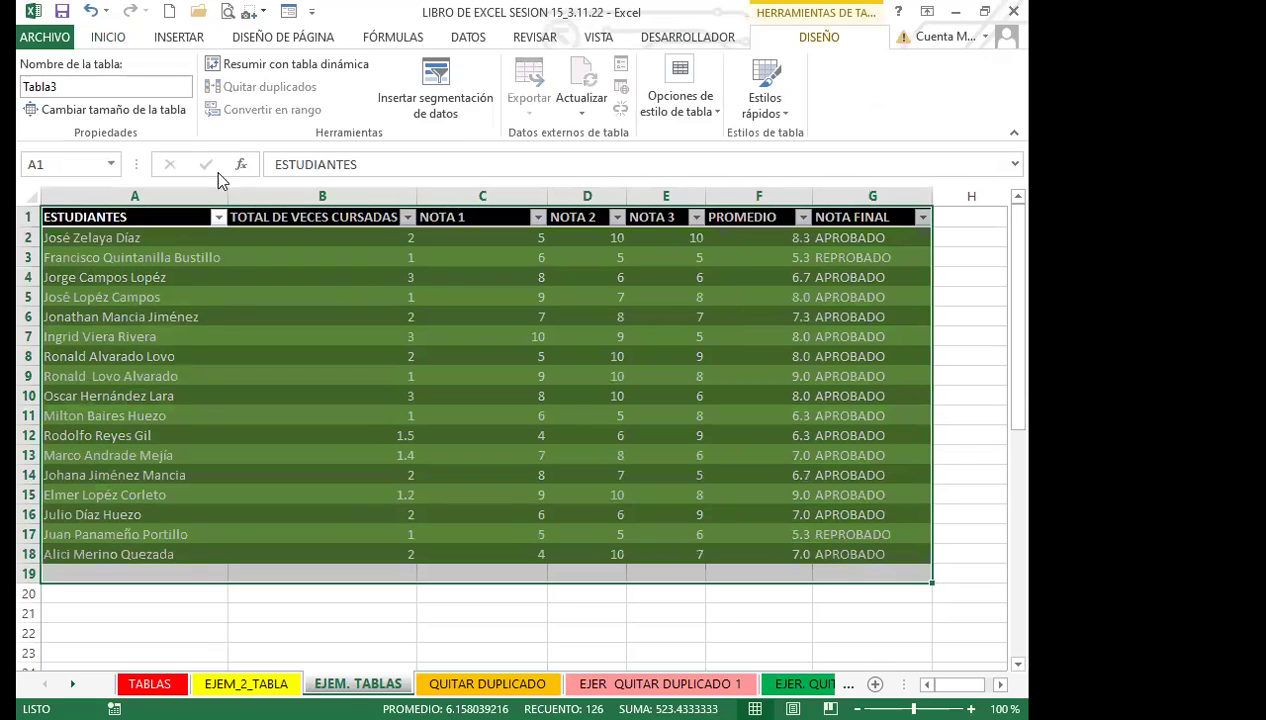
drag(150, 220, 928, 556)
click(108, 37)
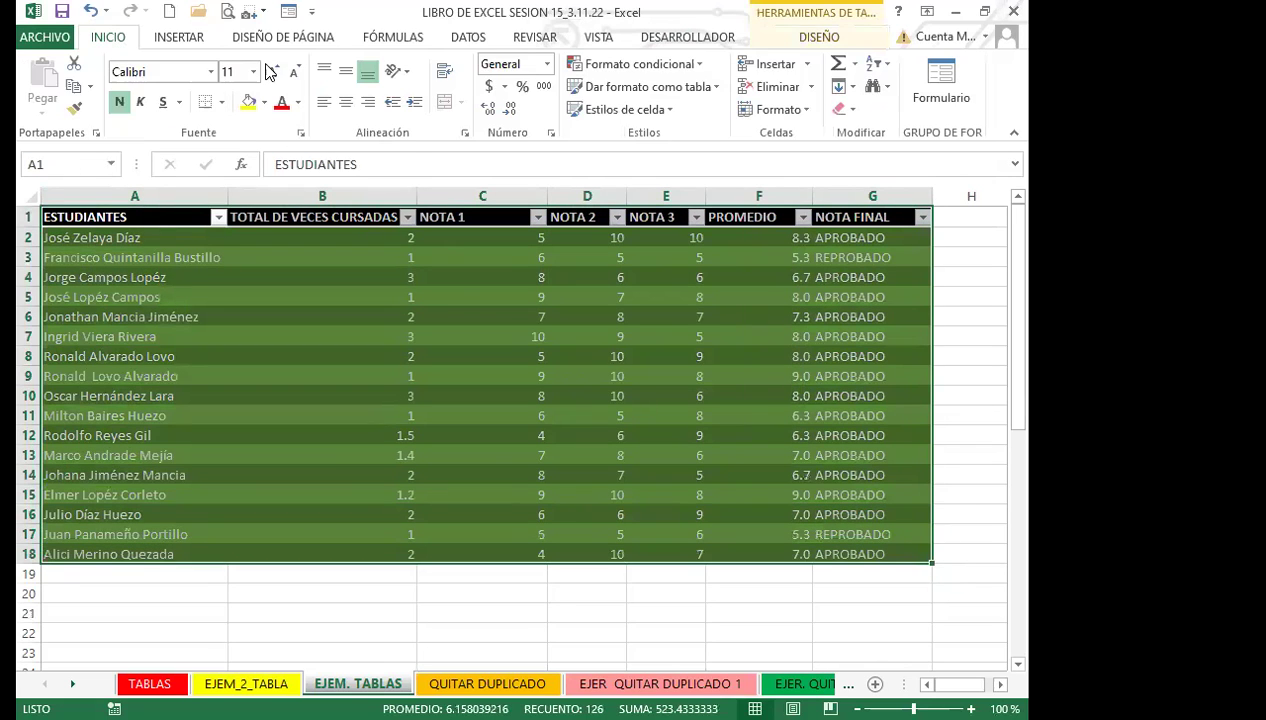
click(840, 111)
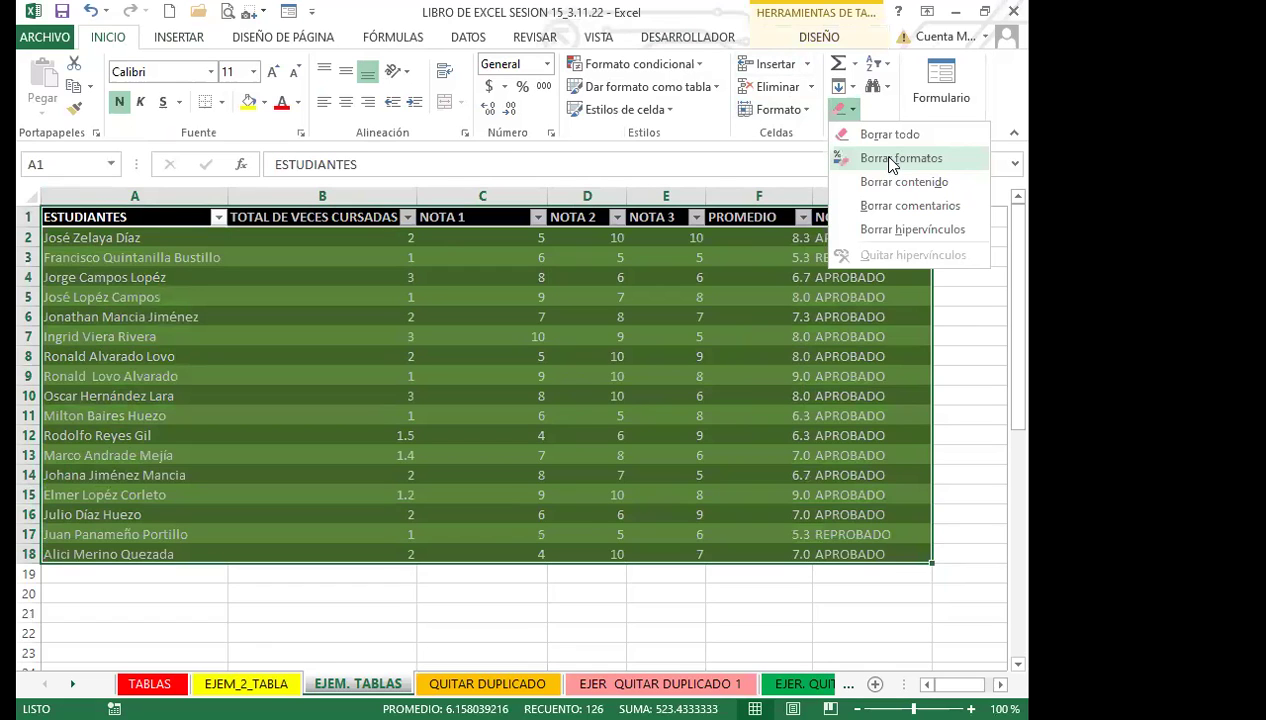
click(901, 158)
click(322, 315)
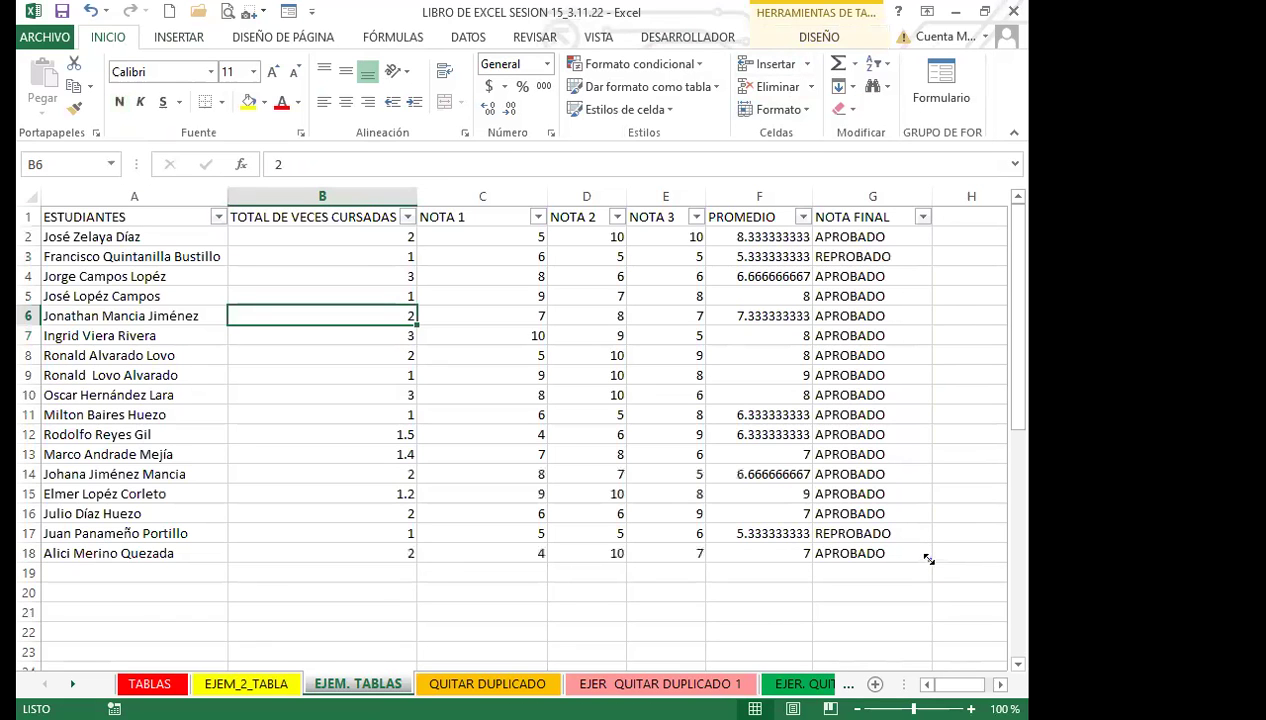
Step: Show the numbers in B2:F18, from TOTAL DE VECES CURSADAS to PROMEDIO, with one decimal place
click(476, 468)
drag(130, 218, 817, 545)
click(602, 438)
drag(390, 238, 810, 556)
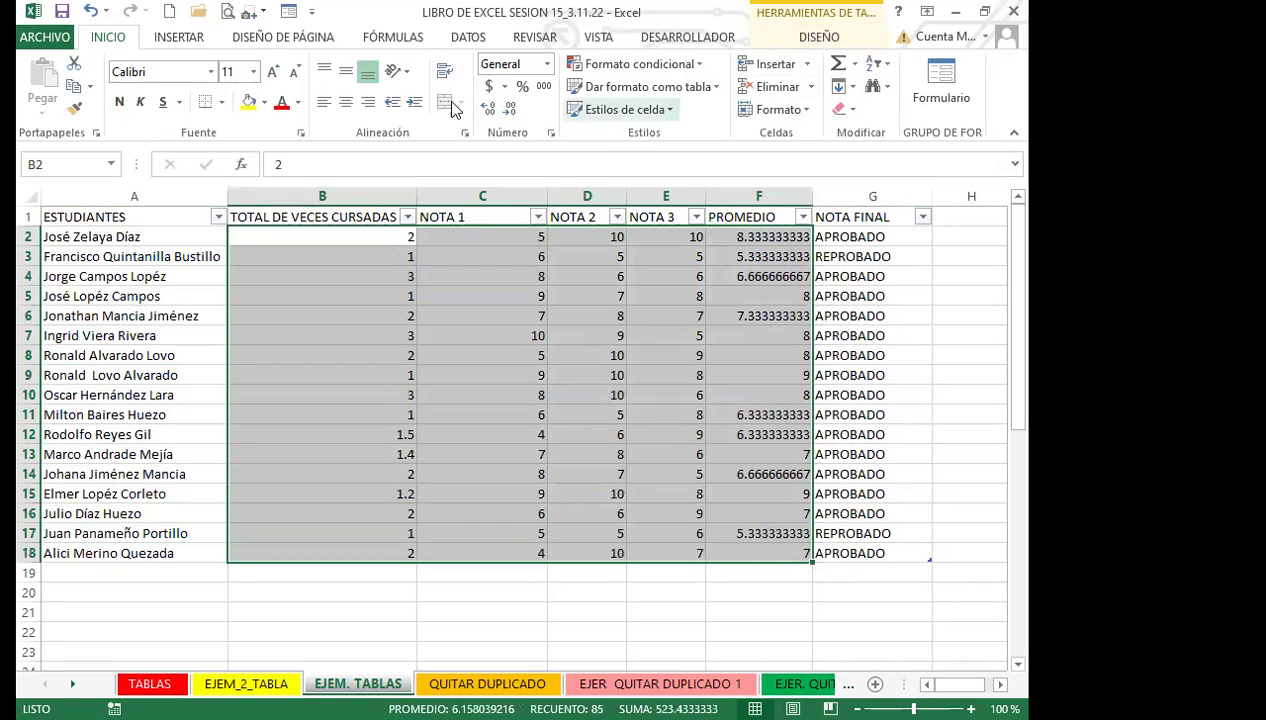
click(511, 112)
click(504, 112)
click(507, 111)
click(507, 111)
click(507, 111)
click(510, 111)
click(510, 111)
click(510, 111)
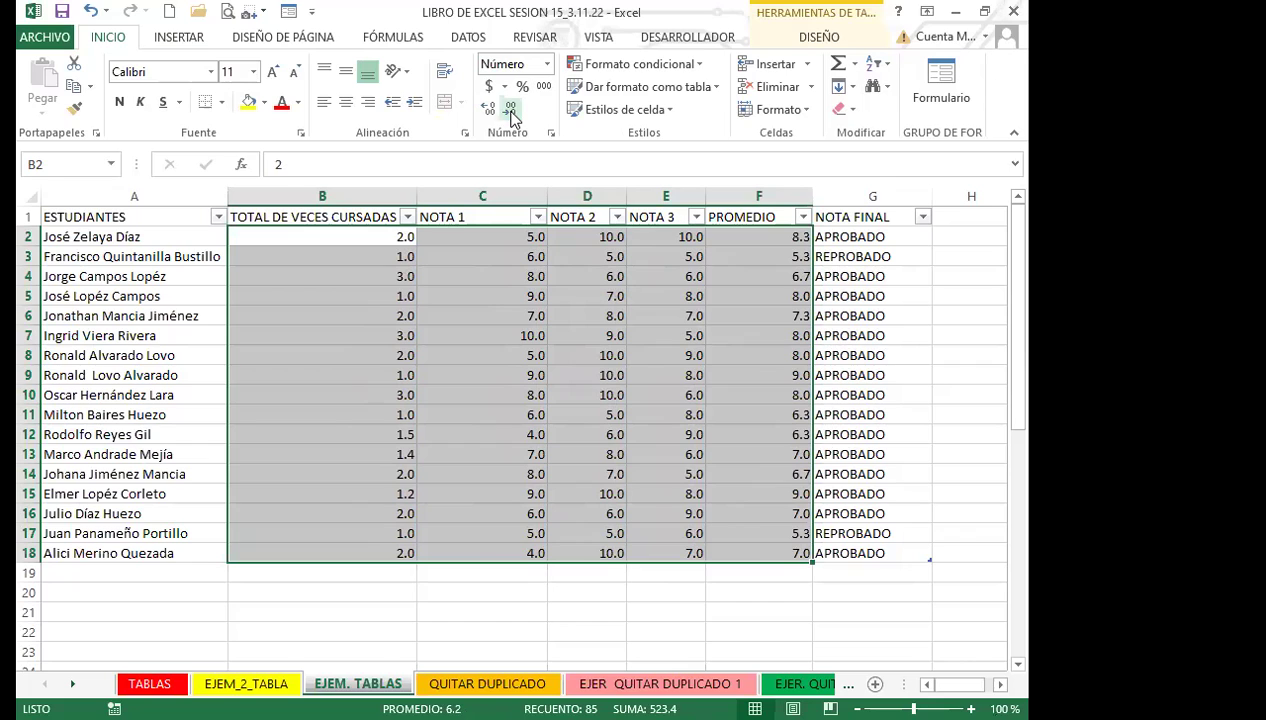
Step: Show the TOTAL DE VECES CURSADAS values without decimals and centre them horizontally and vertically
drag(387, 240, 387, 554)
click(507, 111)
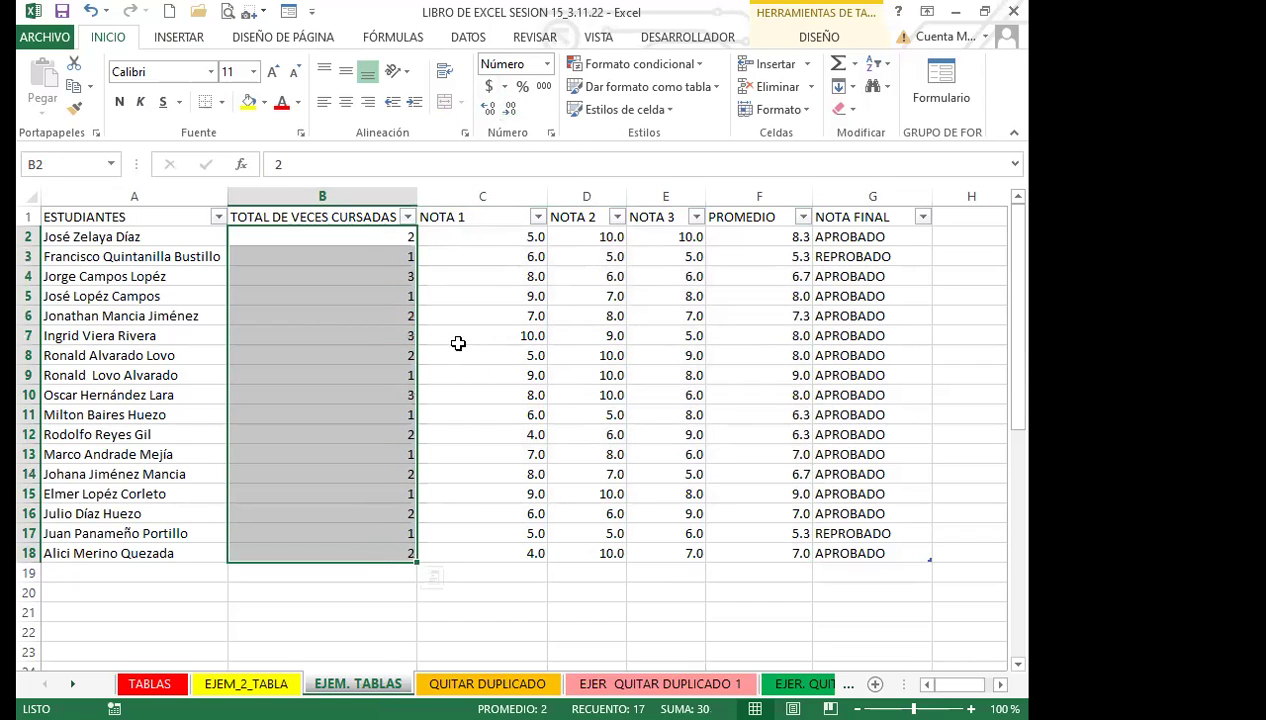
click(345, 102)
click(345, 72)
click(270, 316)
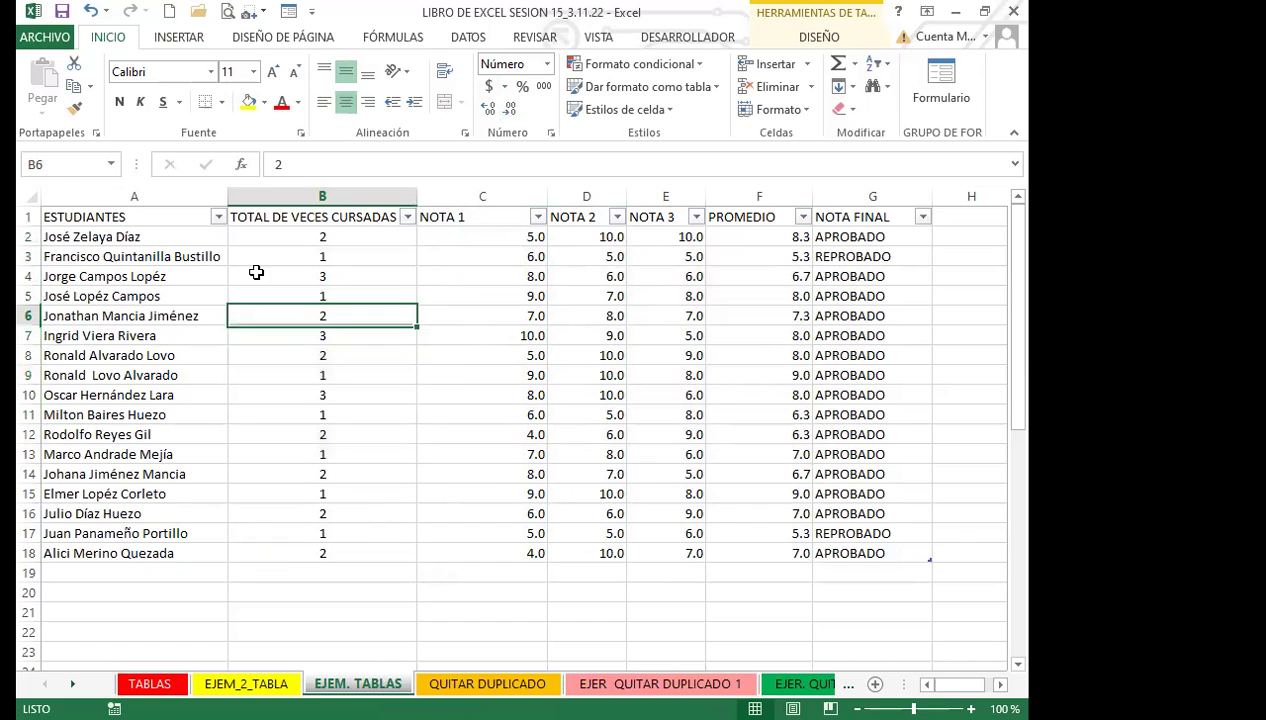
Step: Start a new table style for the grade table and open the formatting of its Primera franja de columnas element
drag(141, 218, 858, 548)
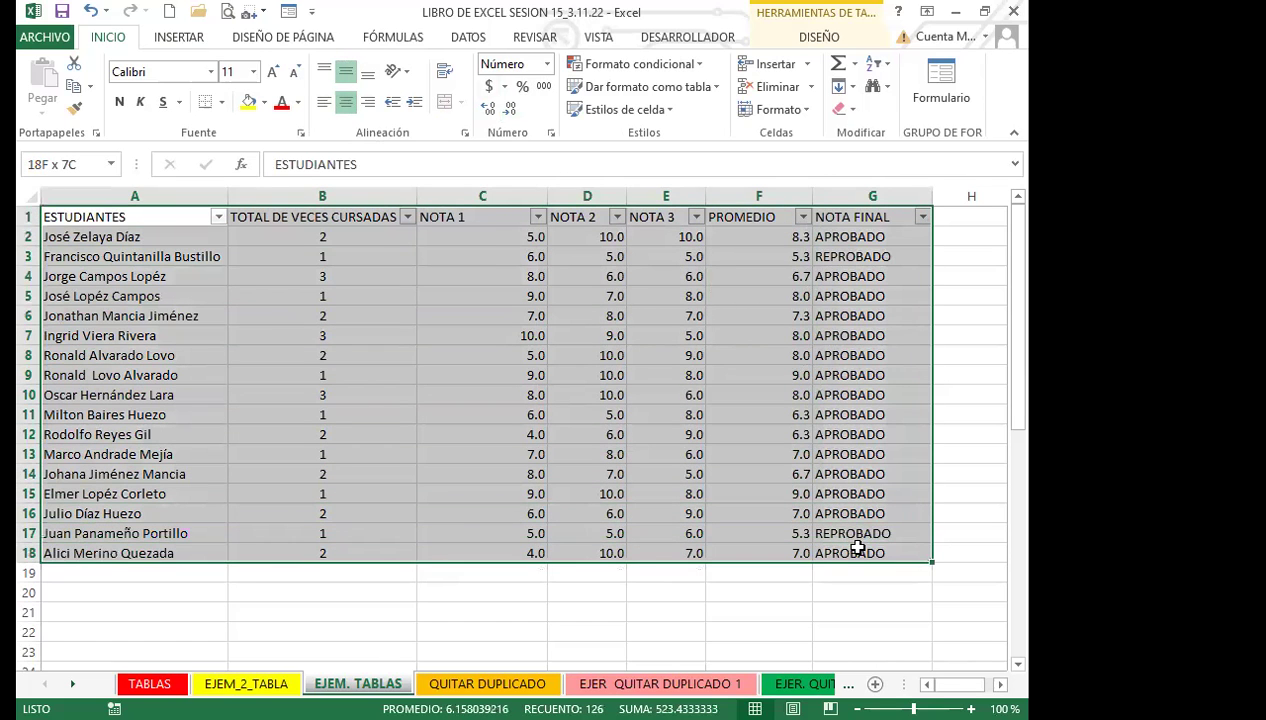
click(817, 38)
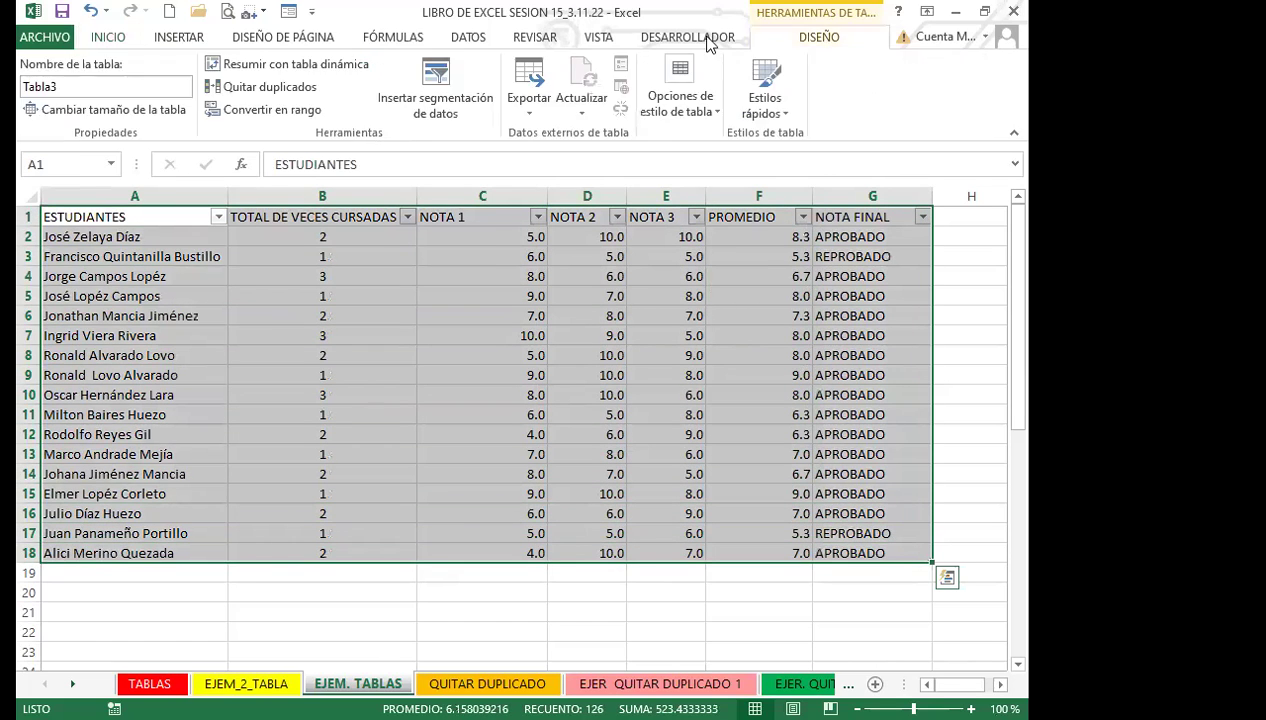
click(786, 118)
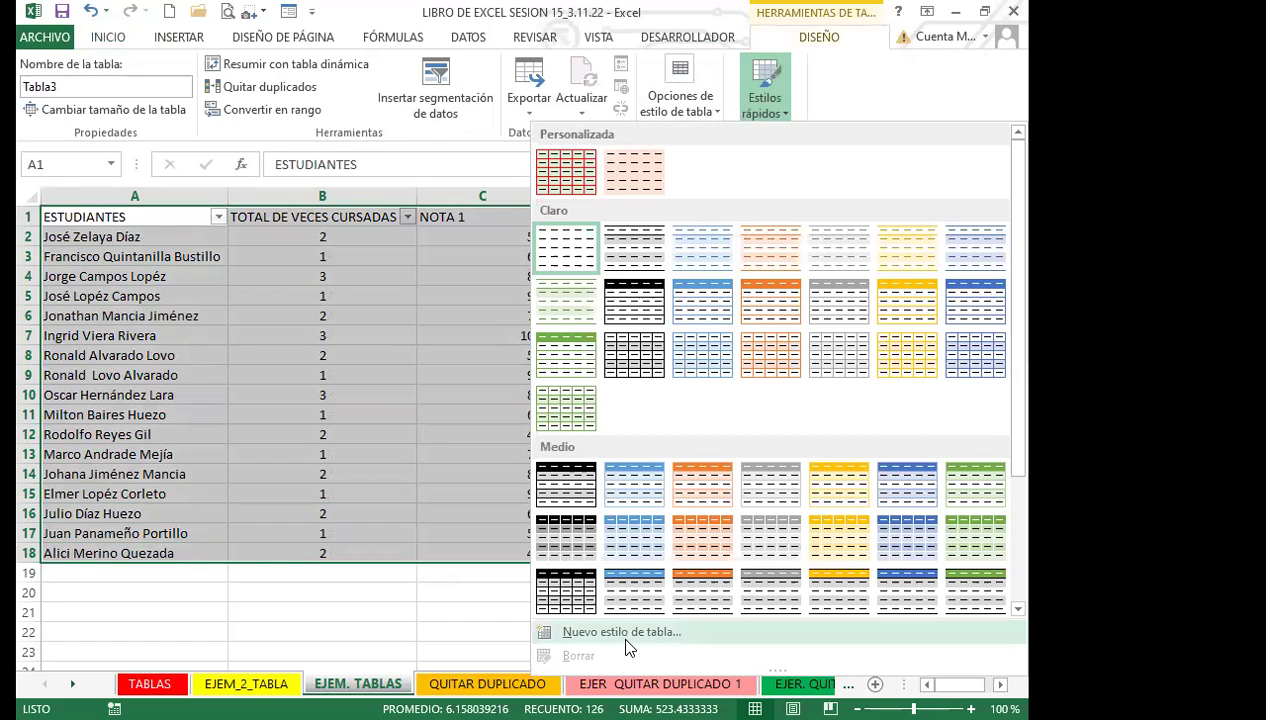
key(Return)
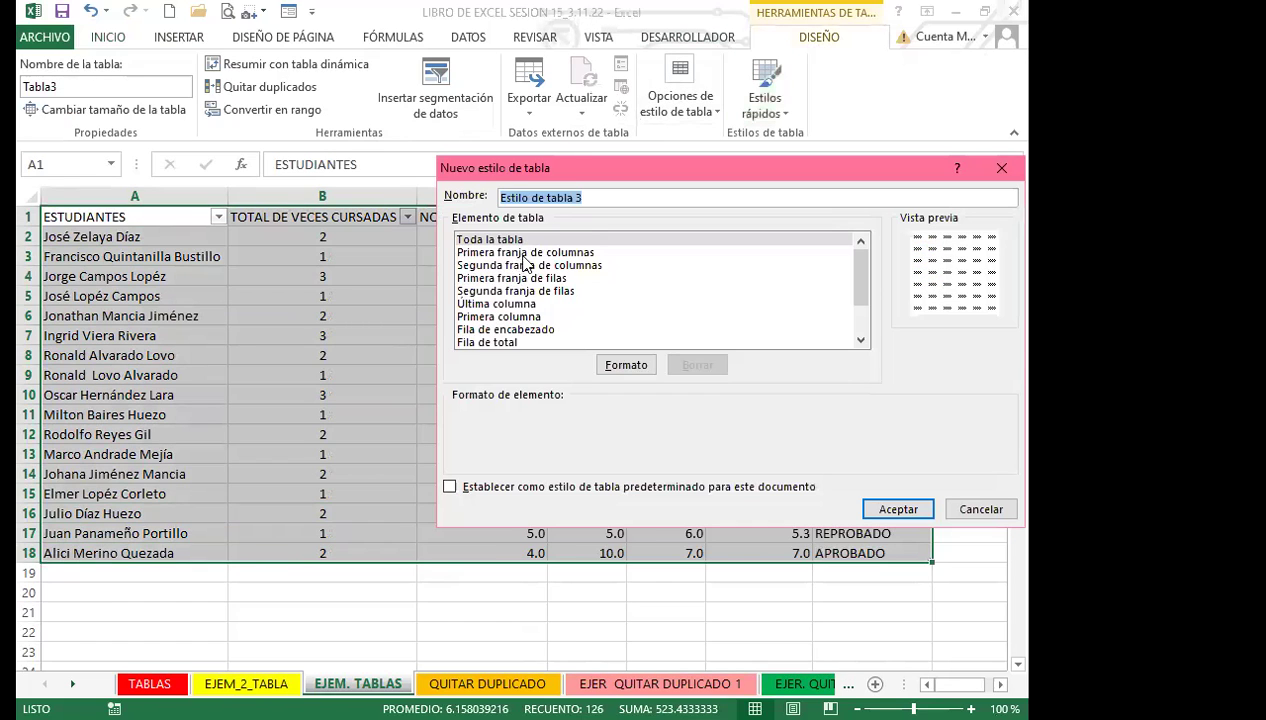
click(546, 253)
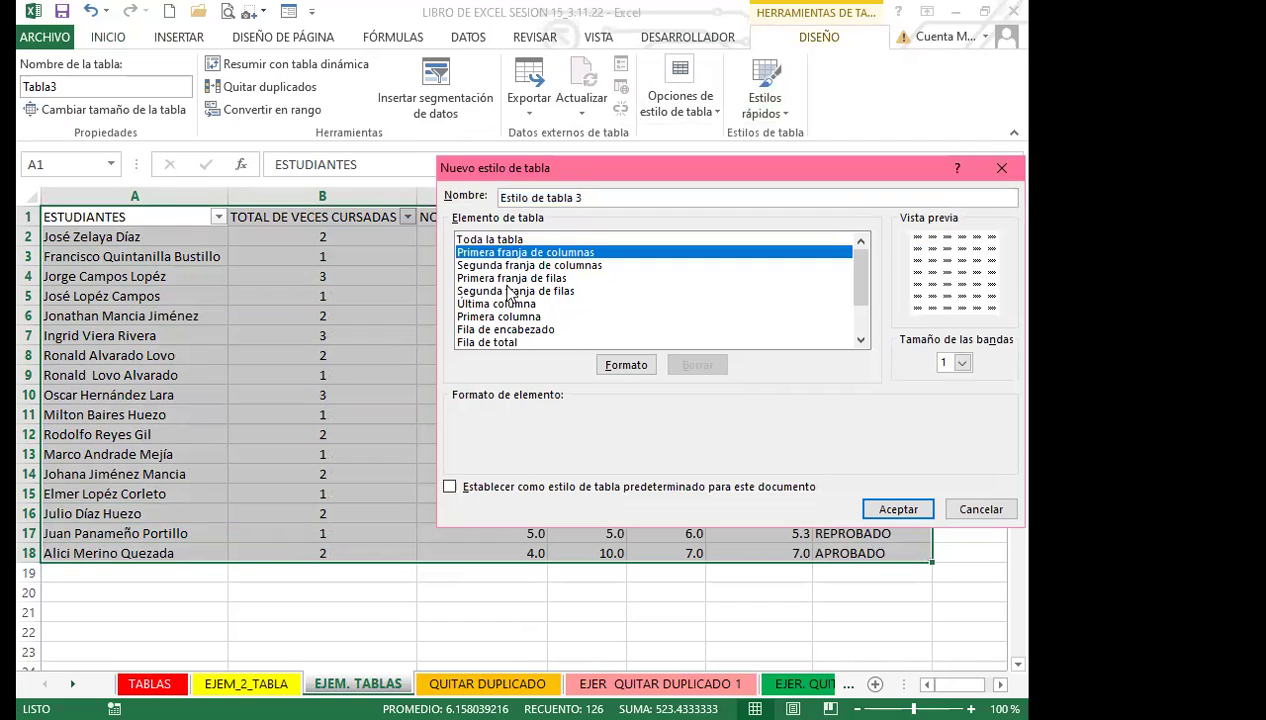
click(628, 366)
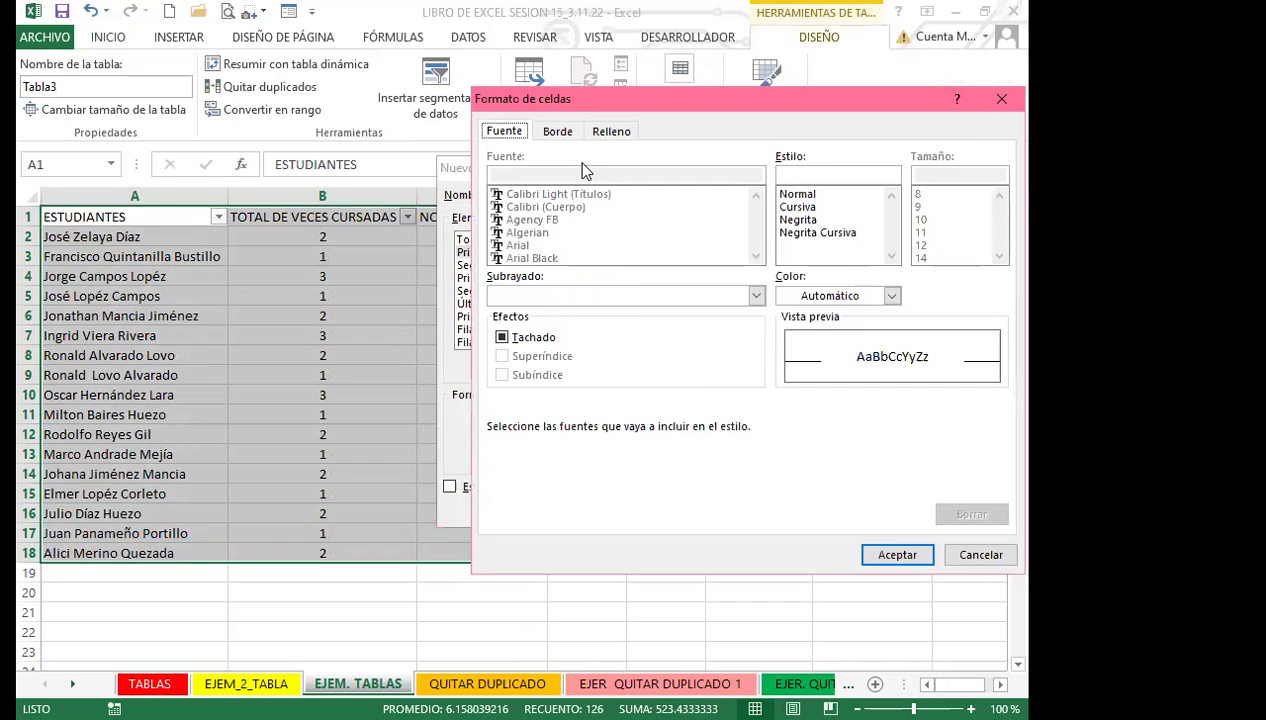
Step: Try a yellow fill and a horizontal light-to-dark orange gradient on the first column stripe, and clear the fill again
click(613, 132)
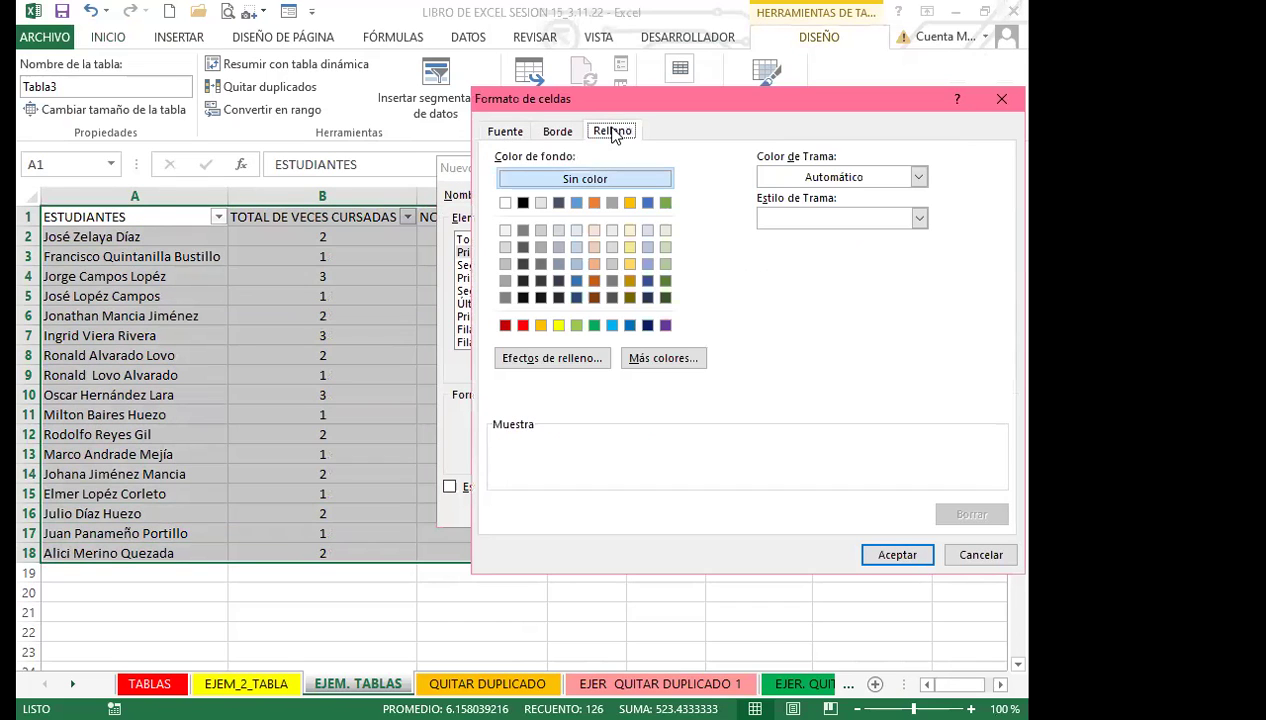
click(558, 325)
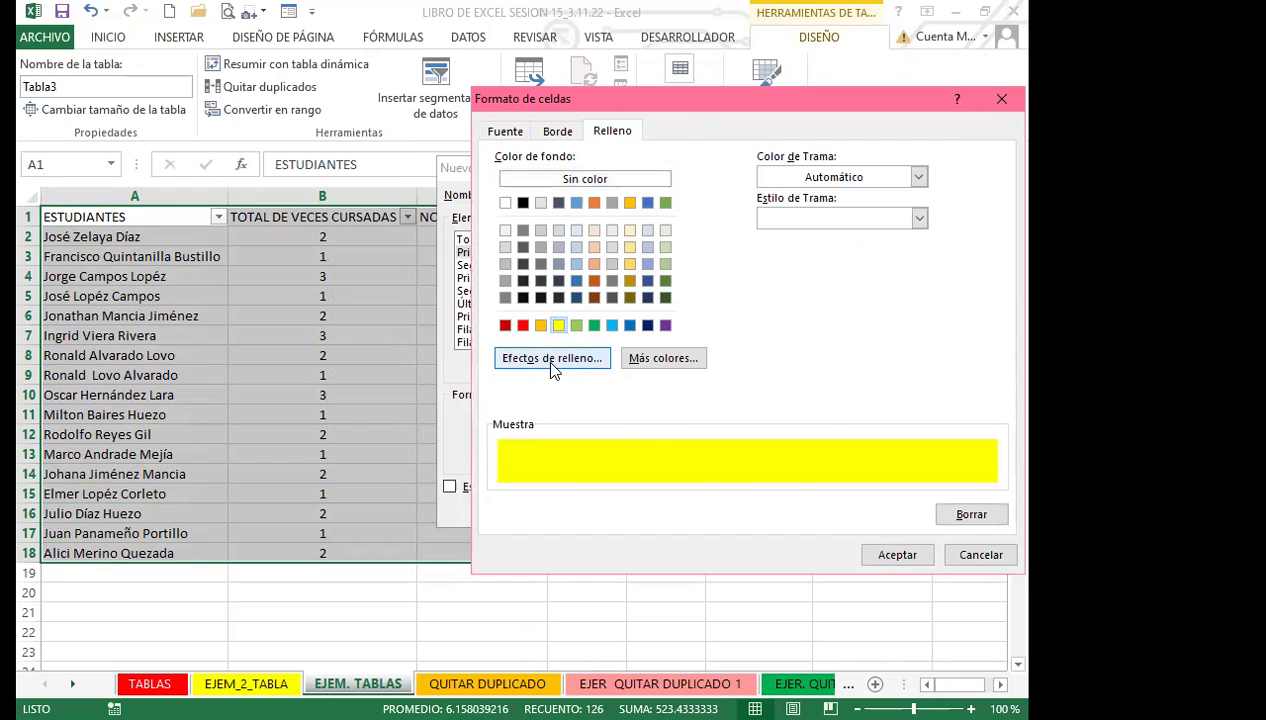
click(551, 362)
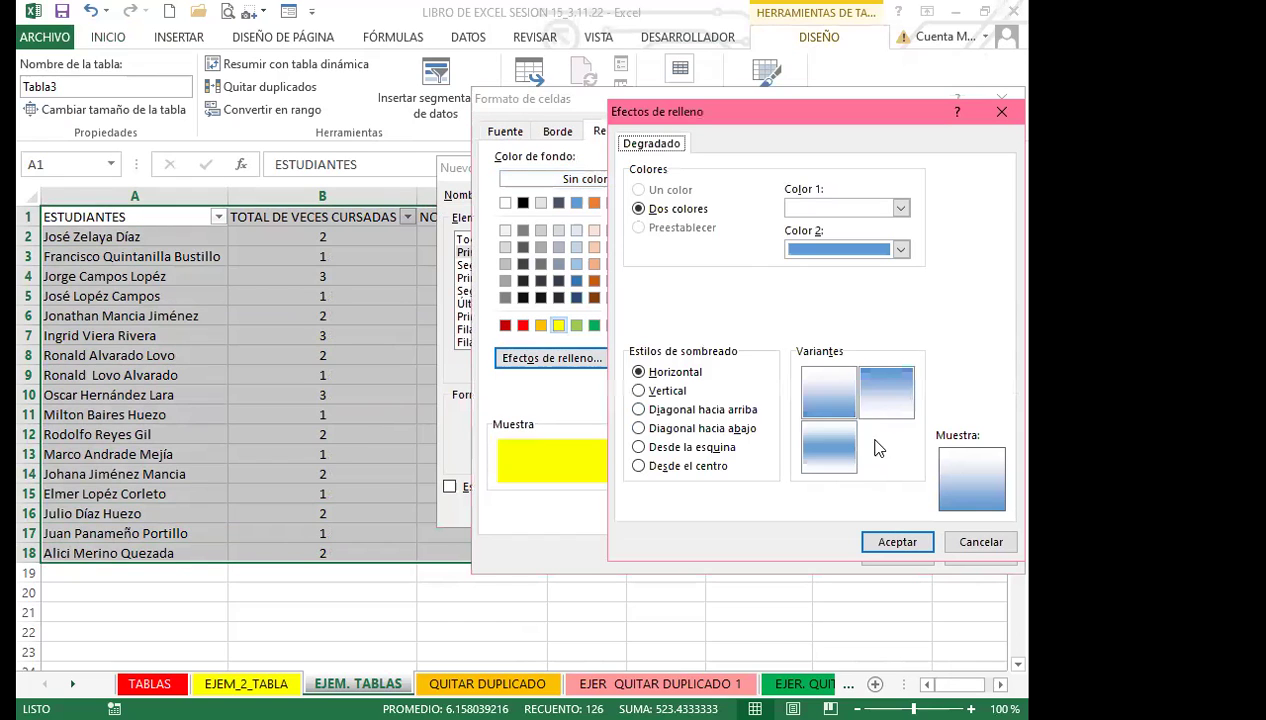
click(900, 209)
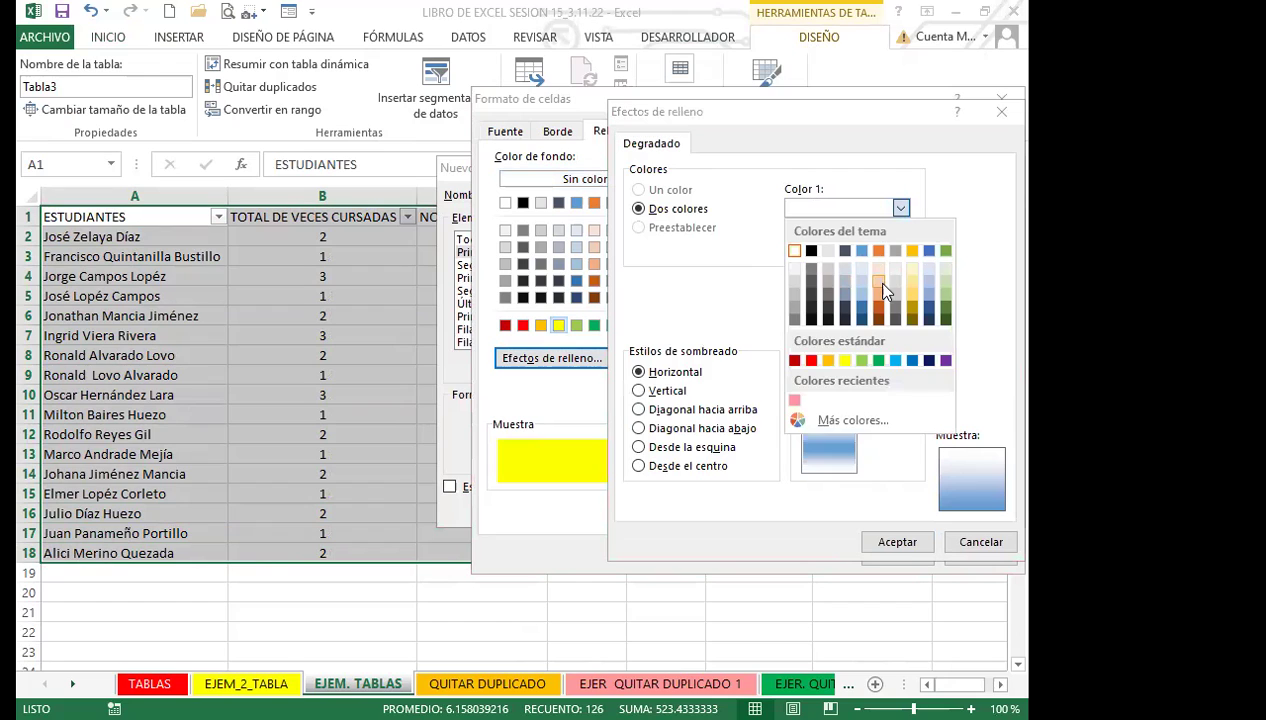
click(878, 282)
click(900, 249)
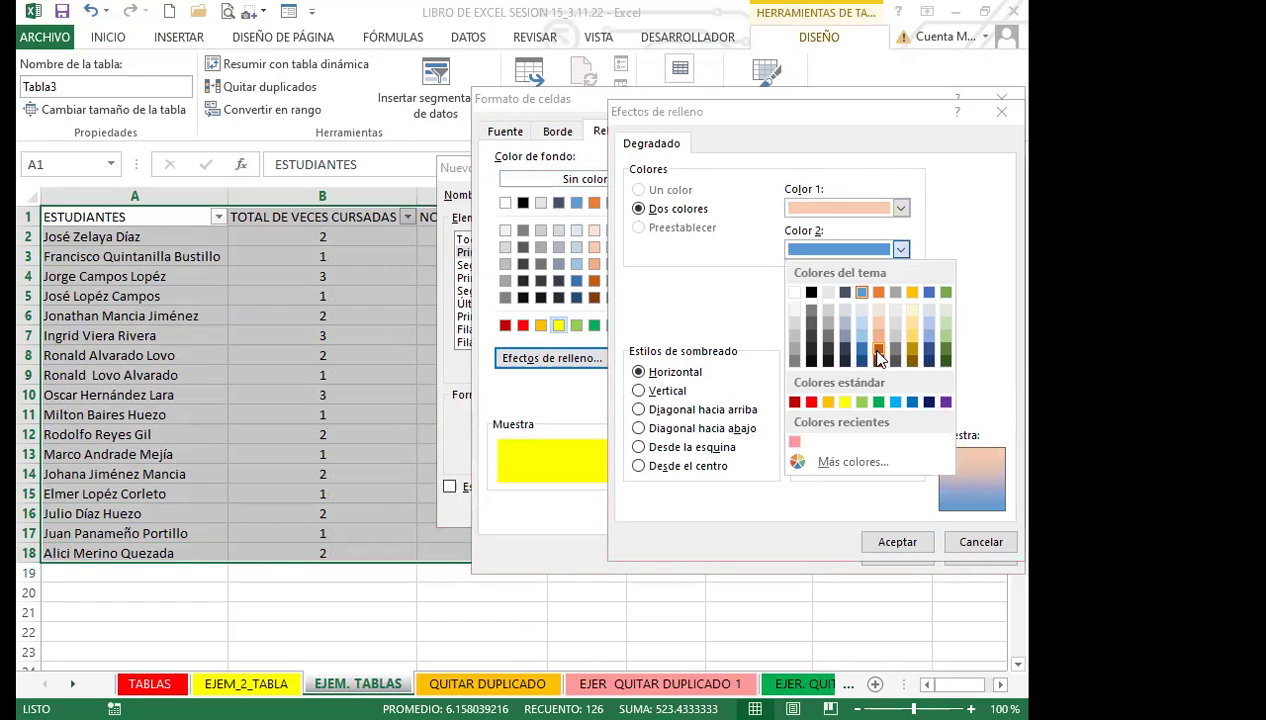
click(878, 356)
click(902, 543)
click(966, 515)
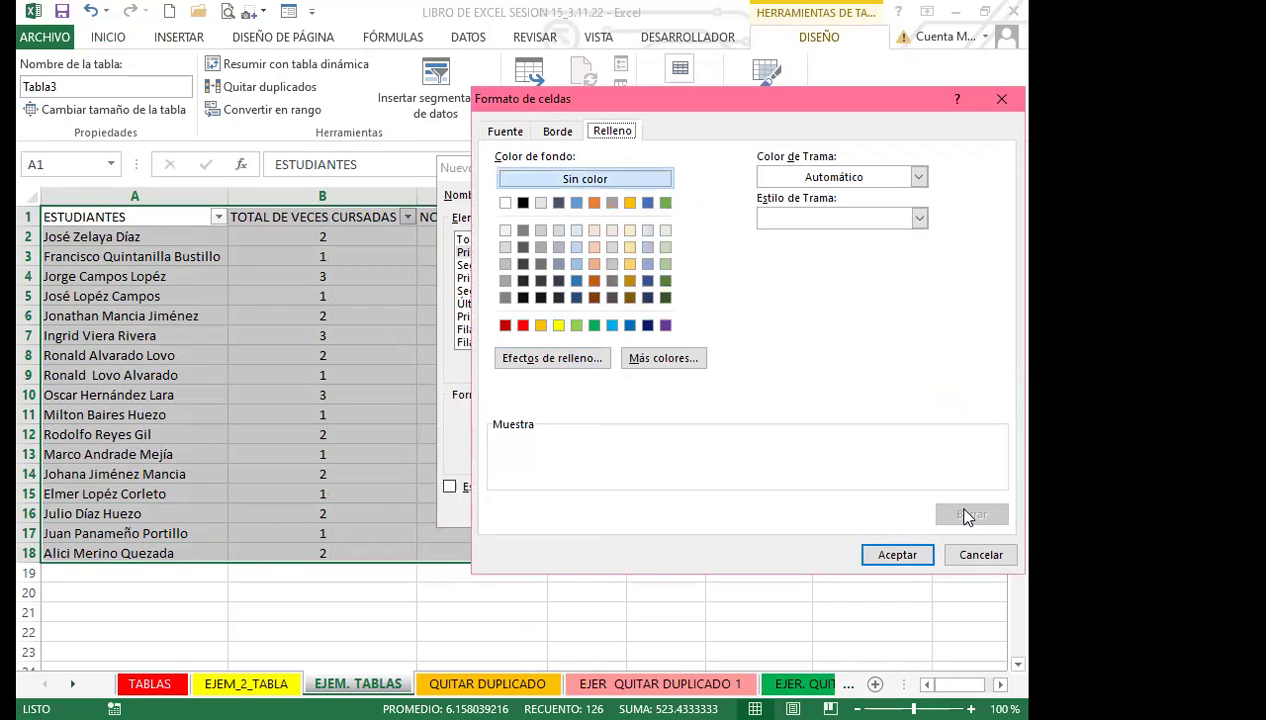
Step: Fill the first column stripe with a horizontal two-colour gradient from dark orange above to light orange below
click(562, 352)
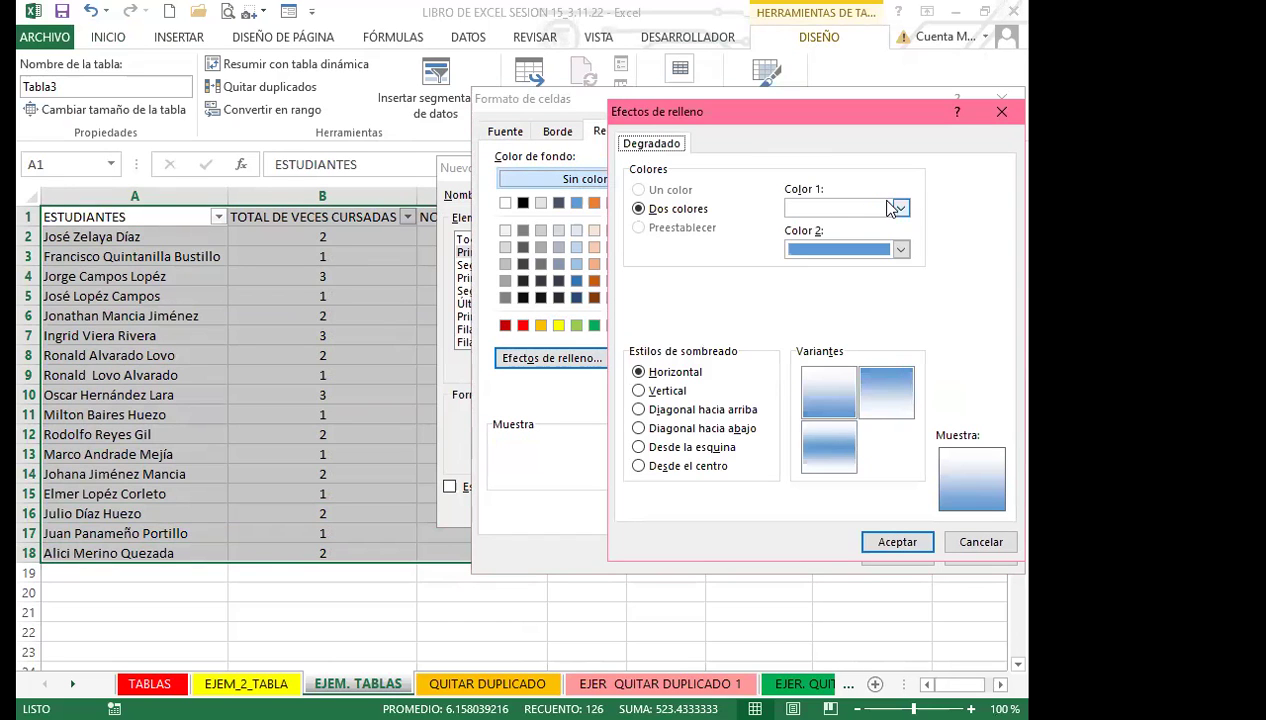
click(901, 209)
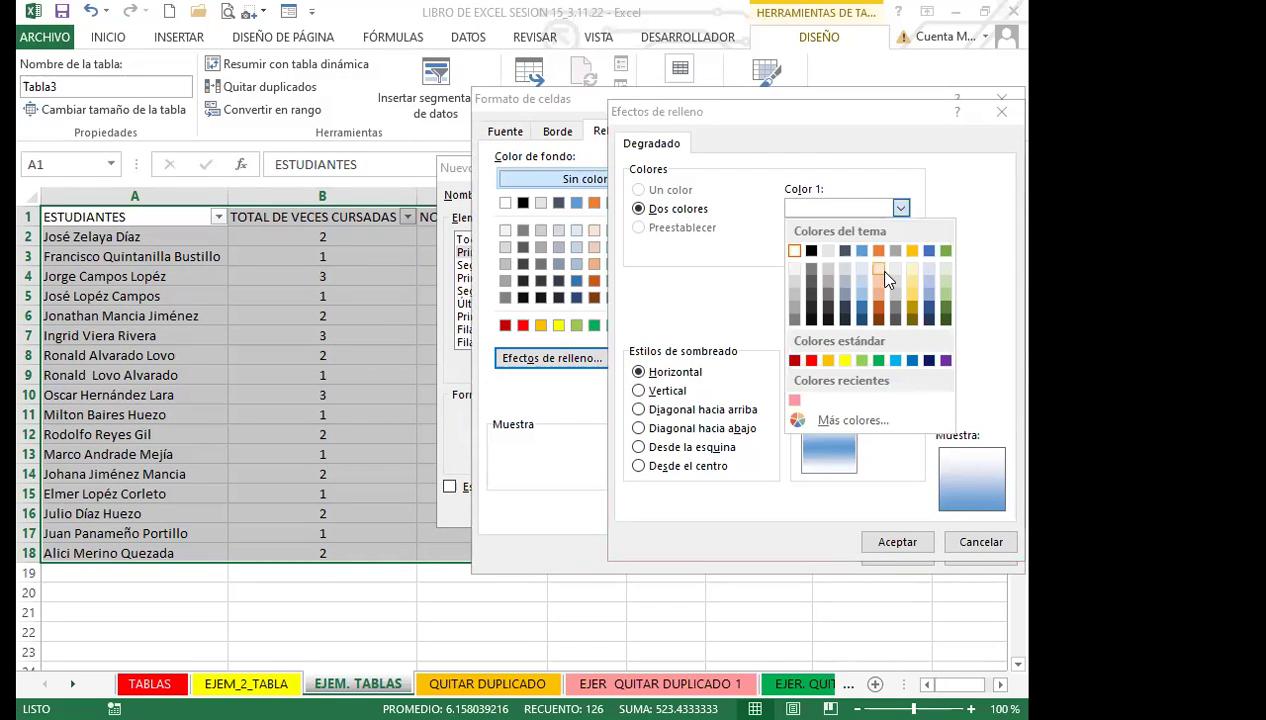
click(878, 268)
click(901, 249)
click(878, 348)
click(822, 470)
click(886, 395)
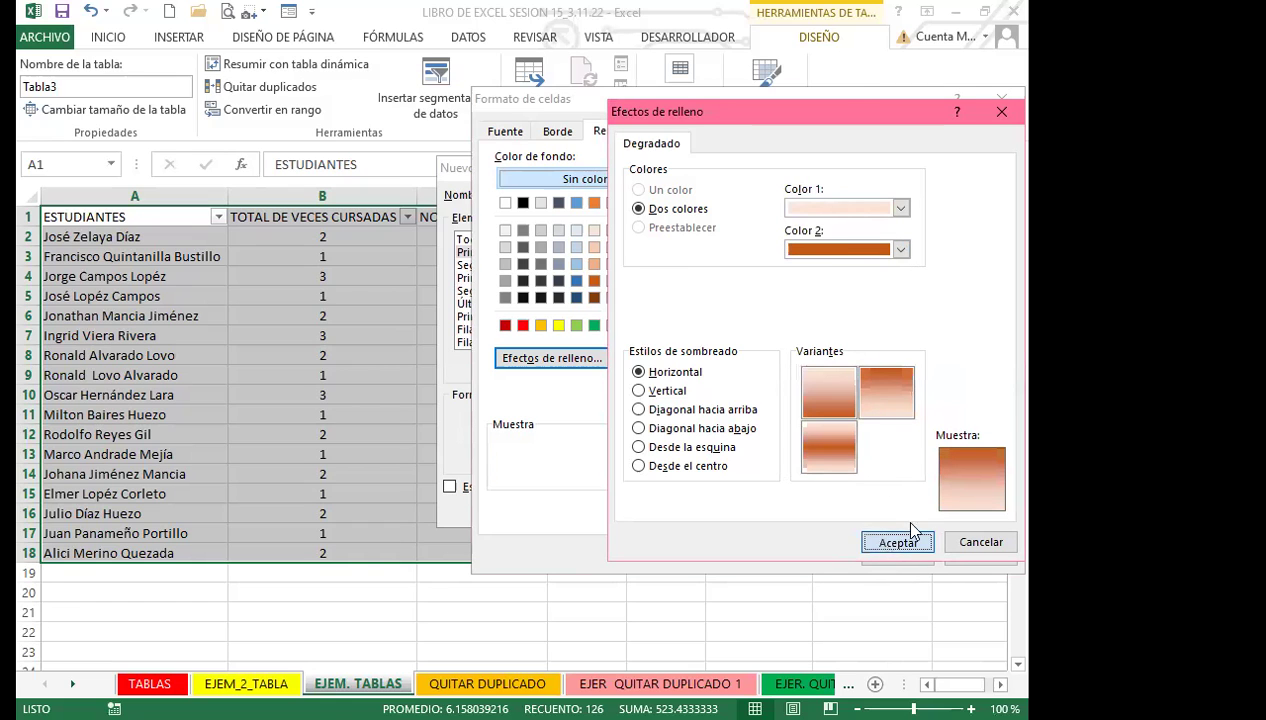
click(898, 541)
click(904, 555)
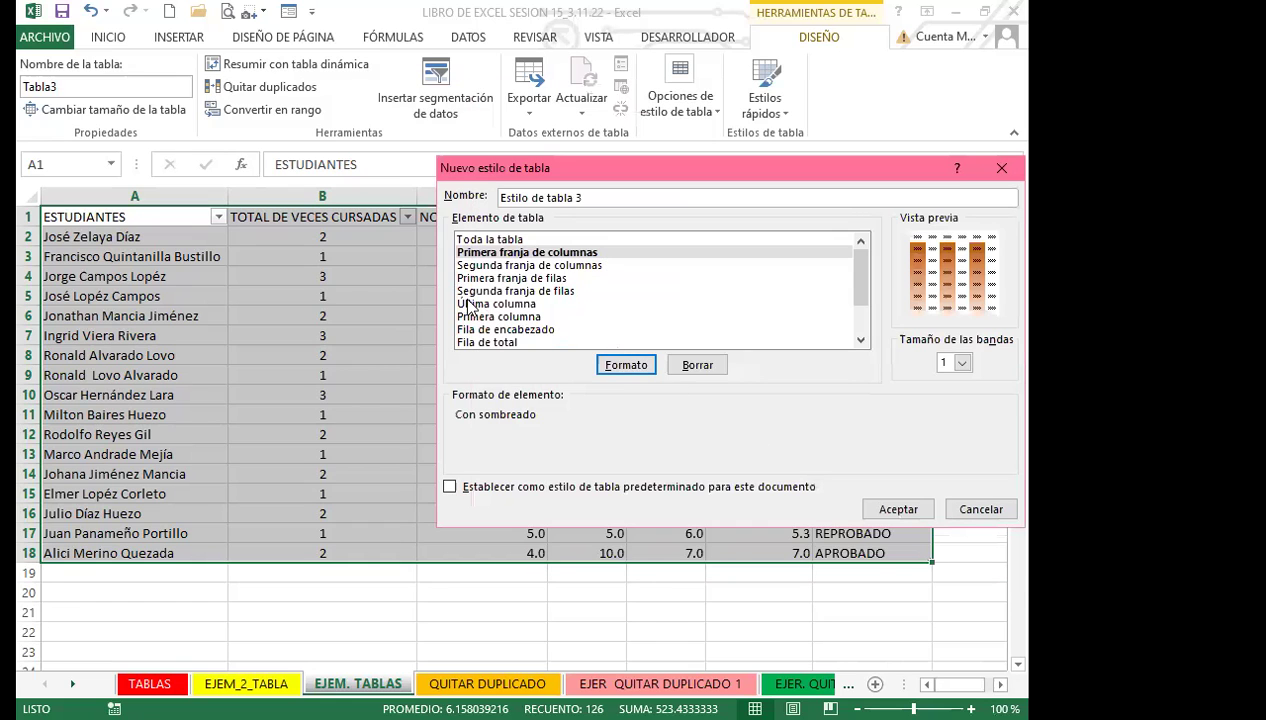
Step: Save the new style as Estilo de tabla 3 and apply it to the grade table
click(899, 512)
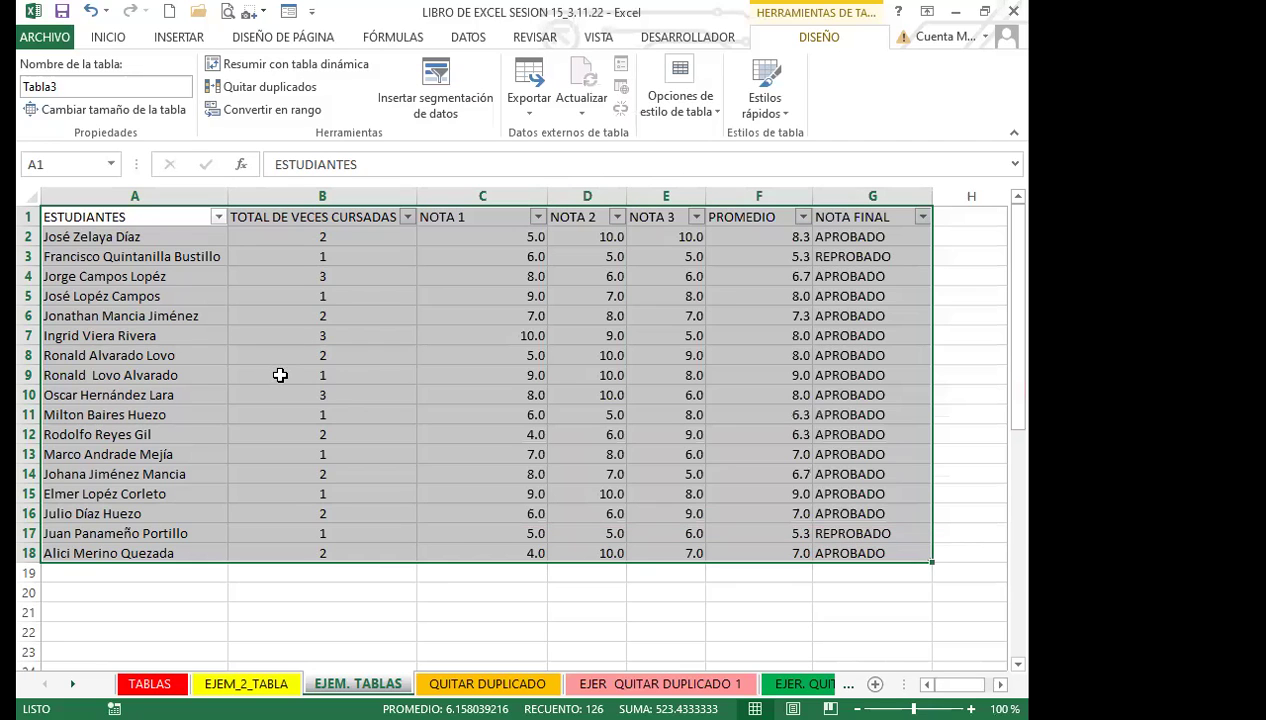
click(768, 112)
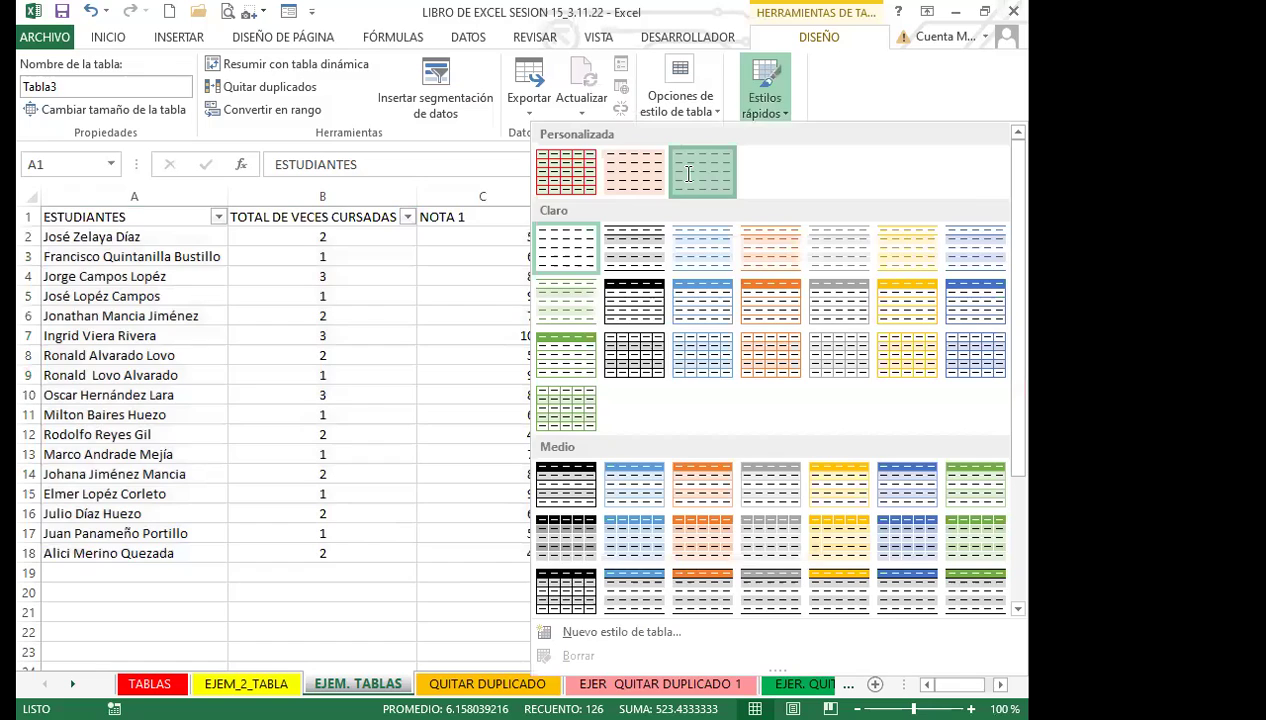
click(704, 174)
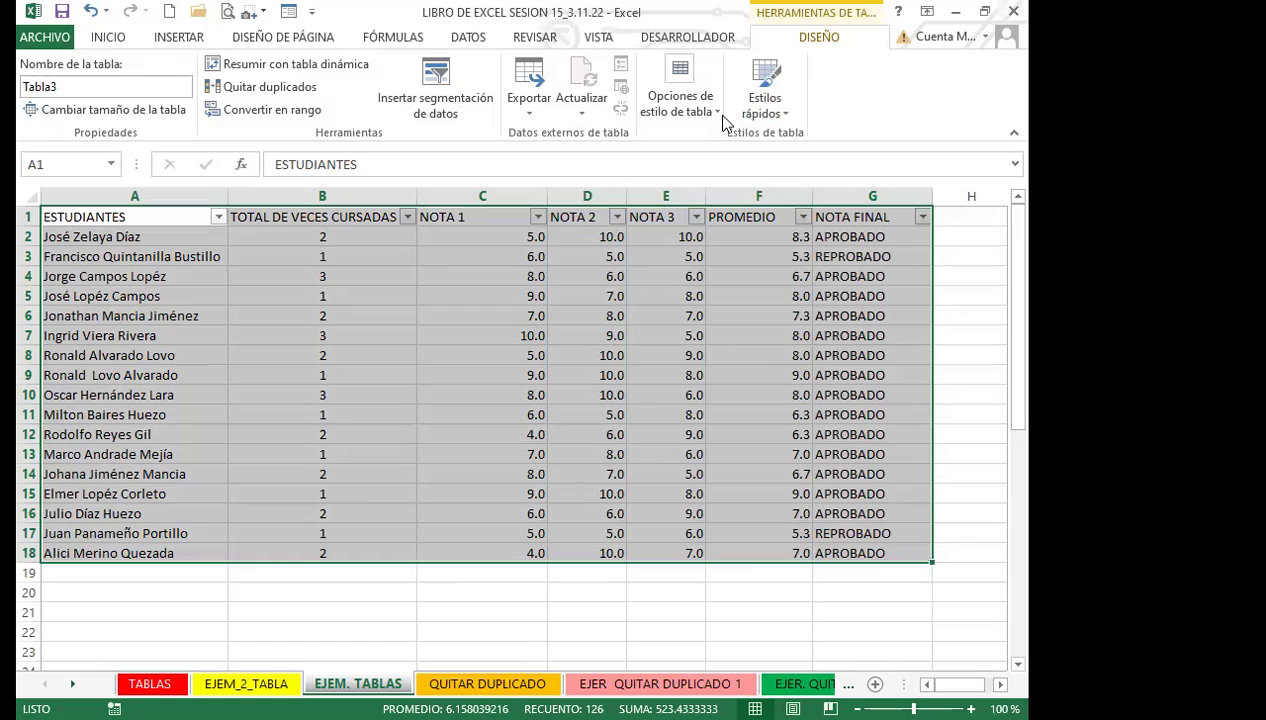
Step: Start another new table style, select its Primera franja de columnas element and name the style Estilo de tabla 3
click(785, 118)
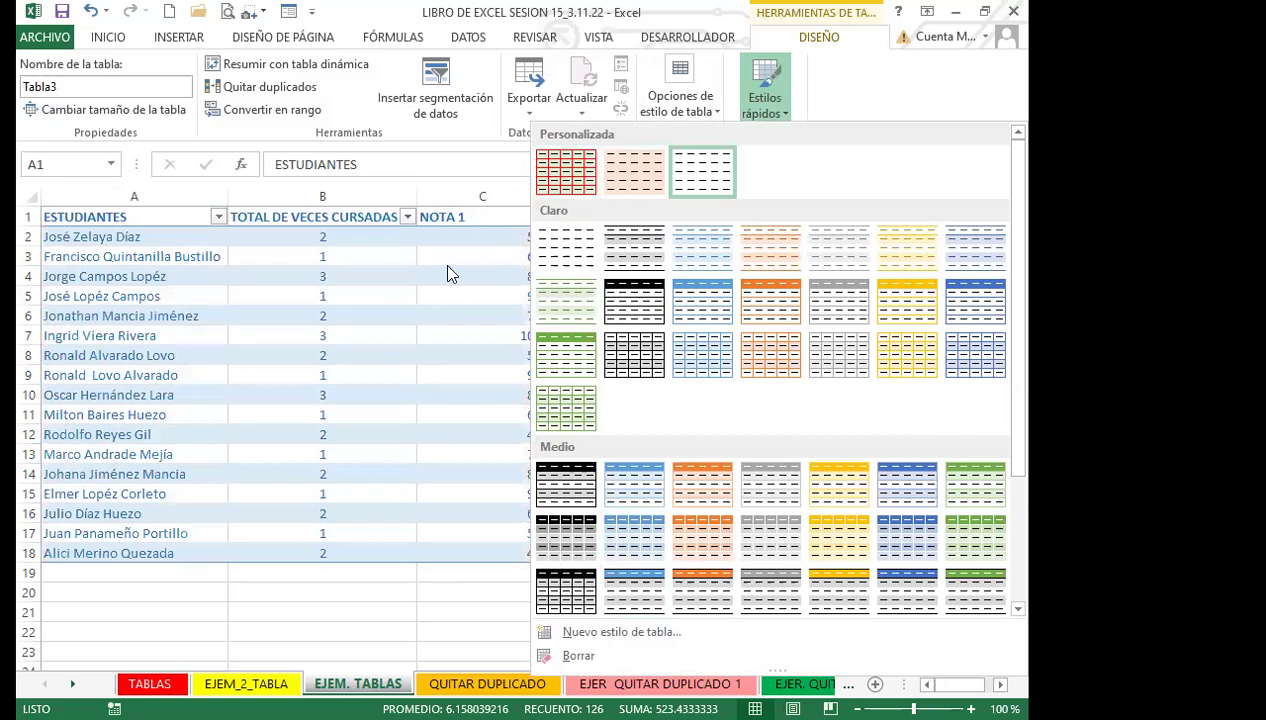
key(n)
click(494, 253)
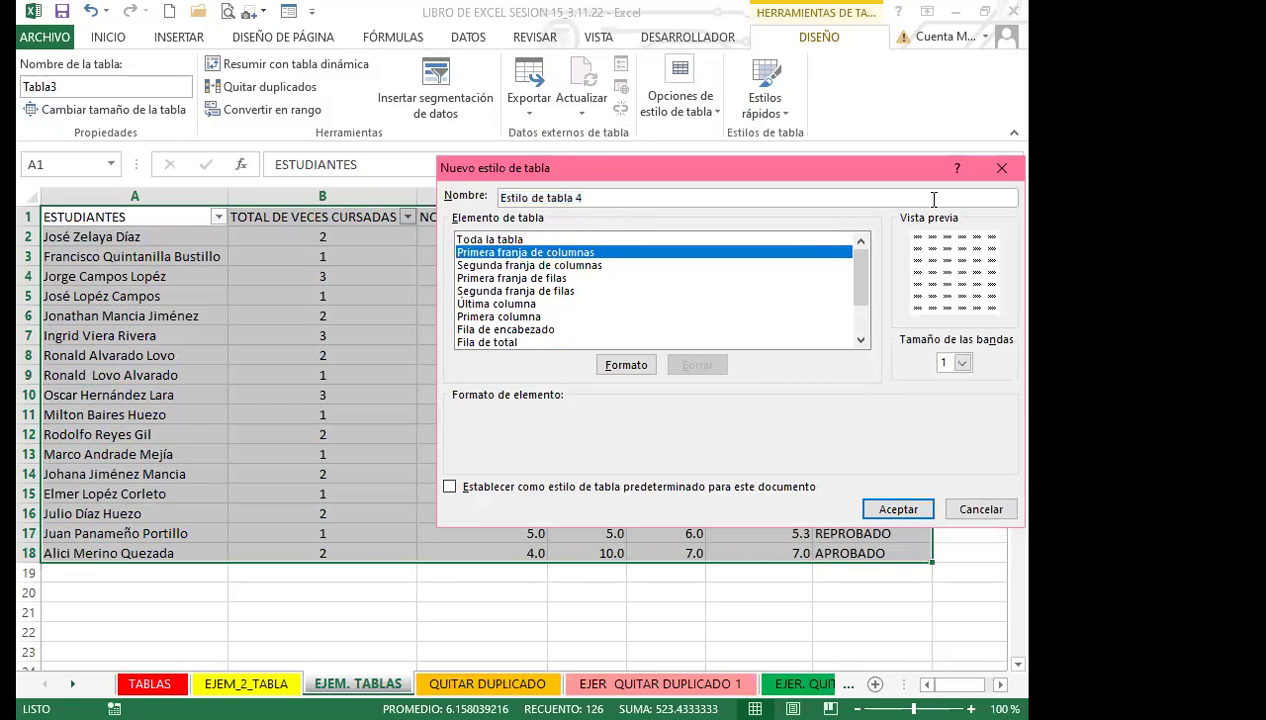
click(618, 198)
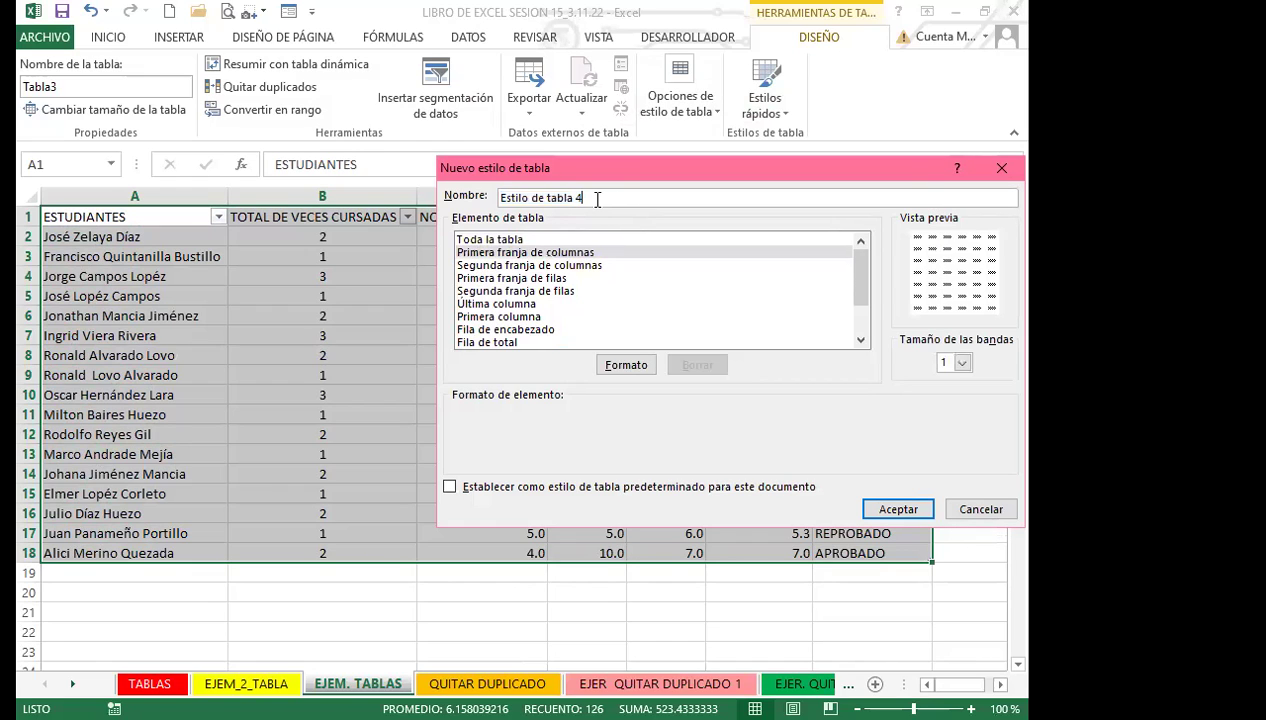
key(BackSpace)
Step: Give the first column stripe of the new style a horizontal gradient from light orange above to dark orange below
click(623, 364)
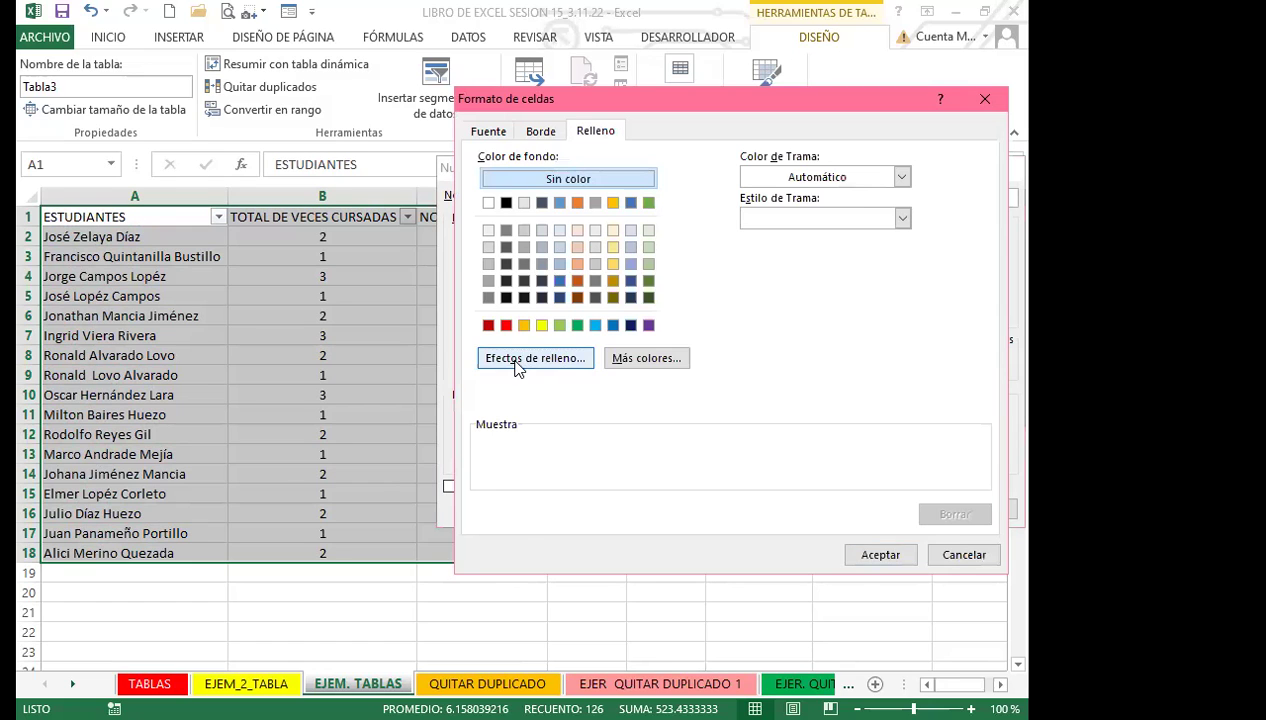
click(813, 204)
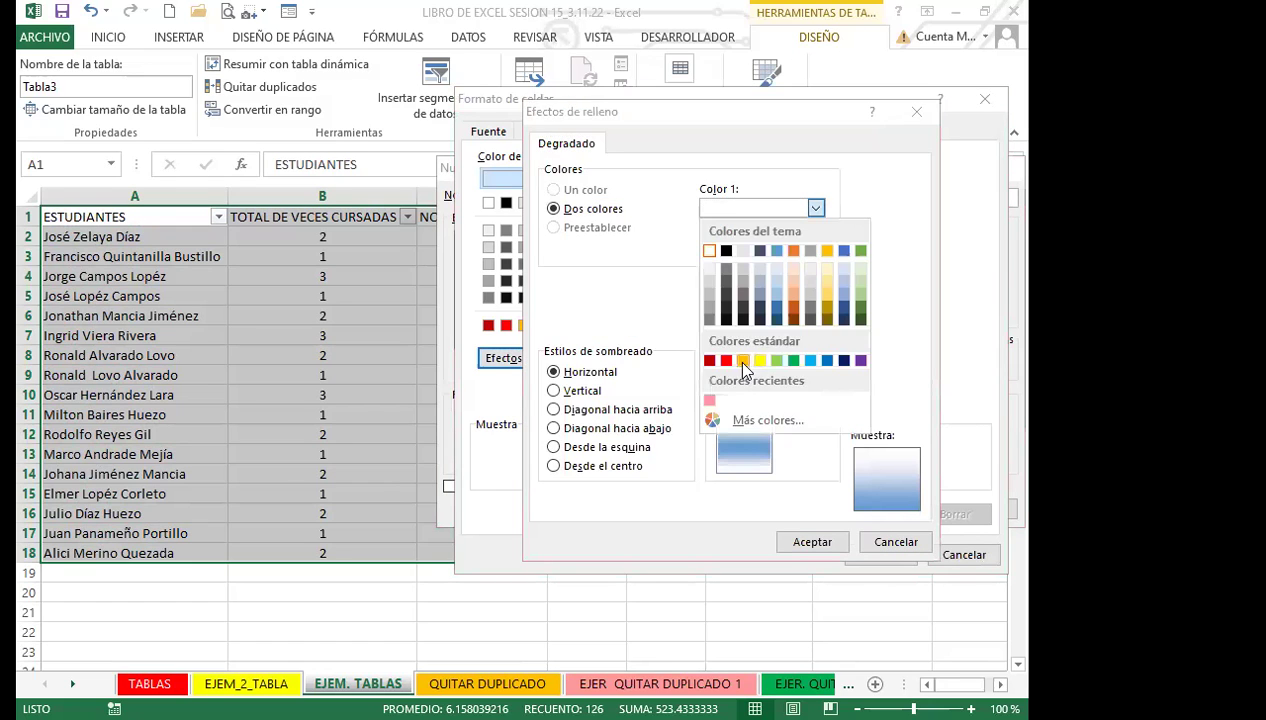
click(793, 307)
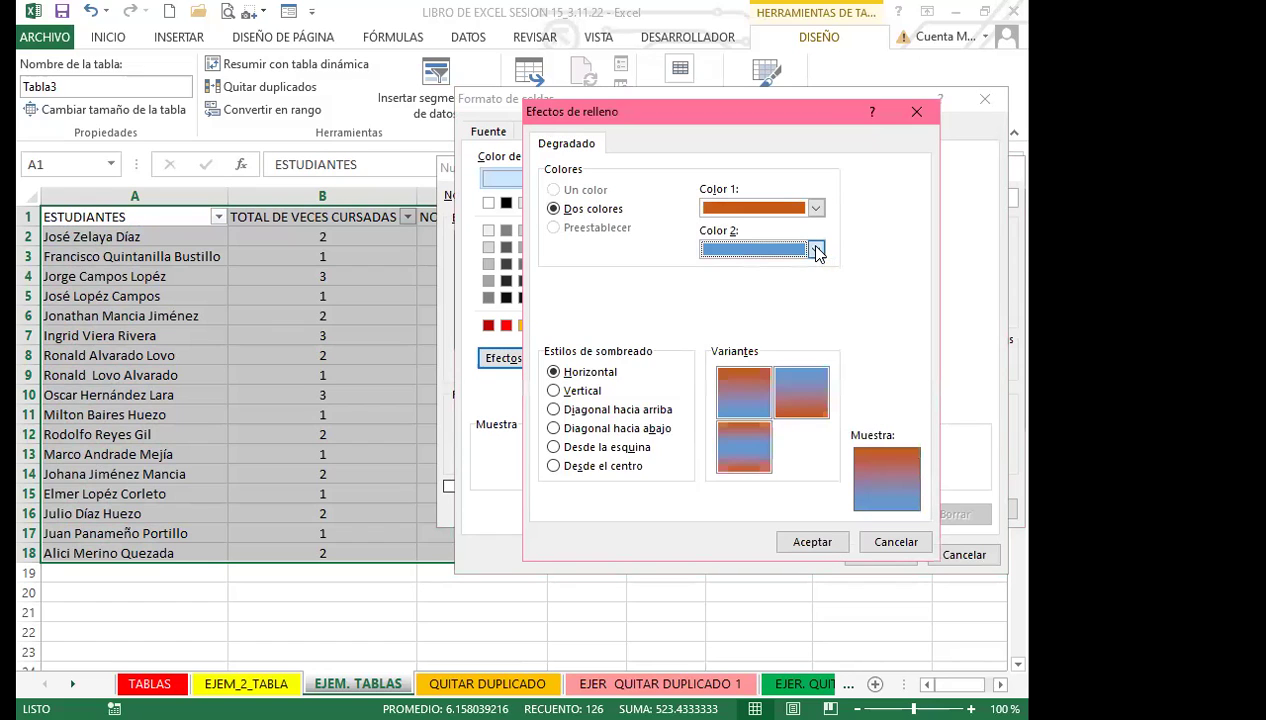
click(815, 249)
click(793, 311)
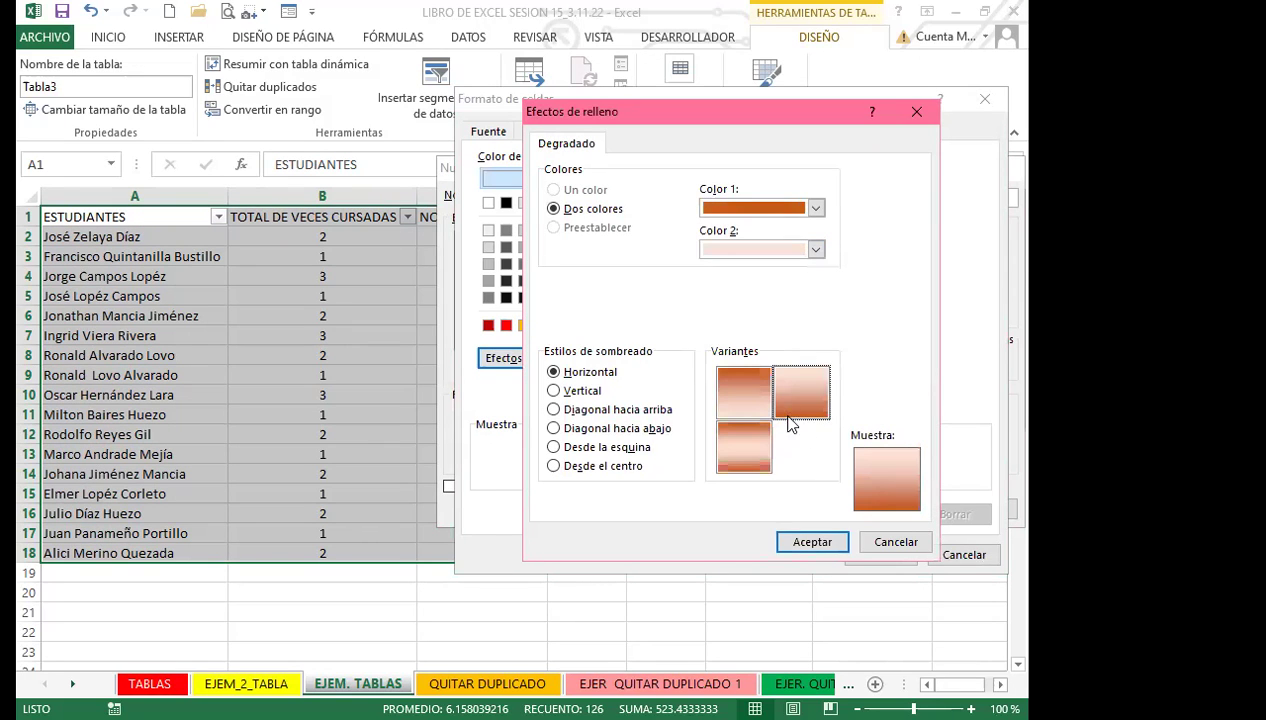
click(811, 543)
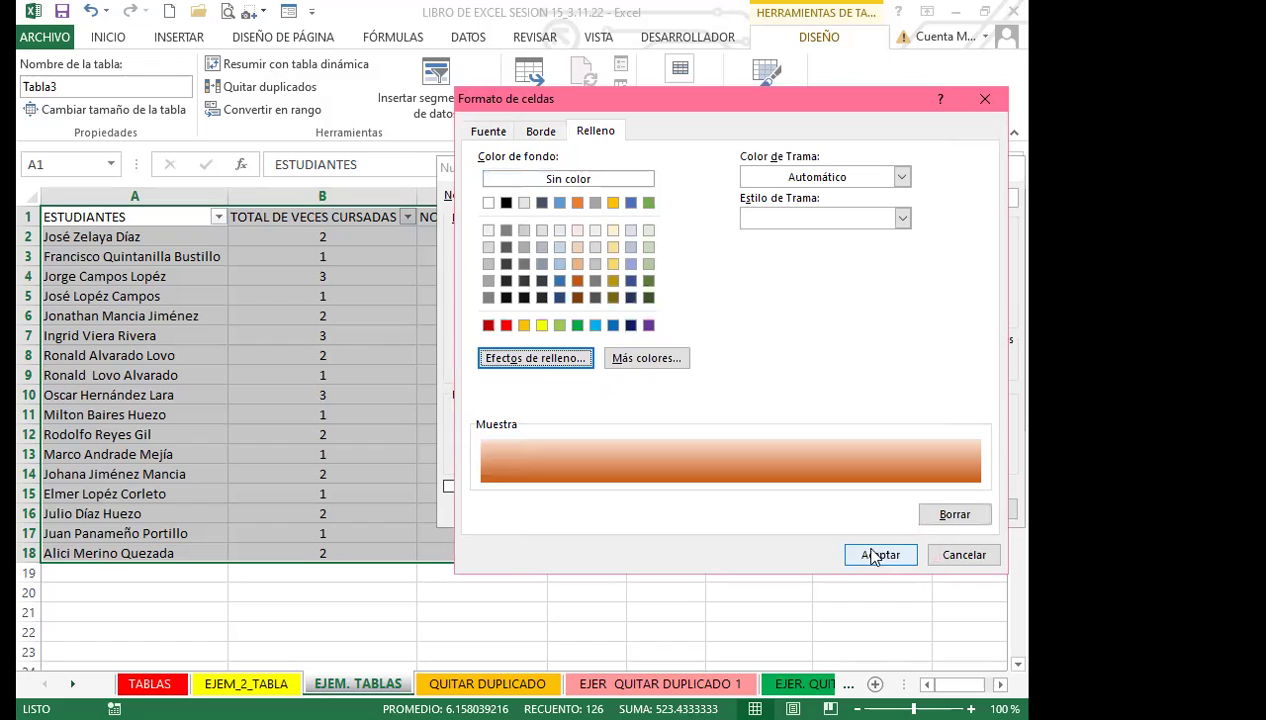
click(886, 556)
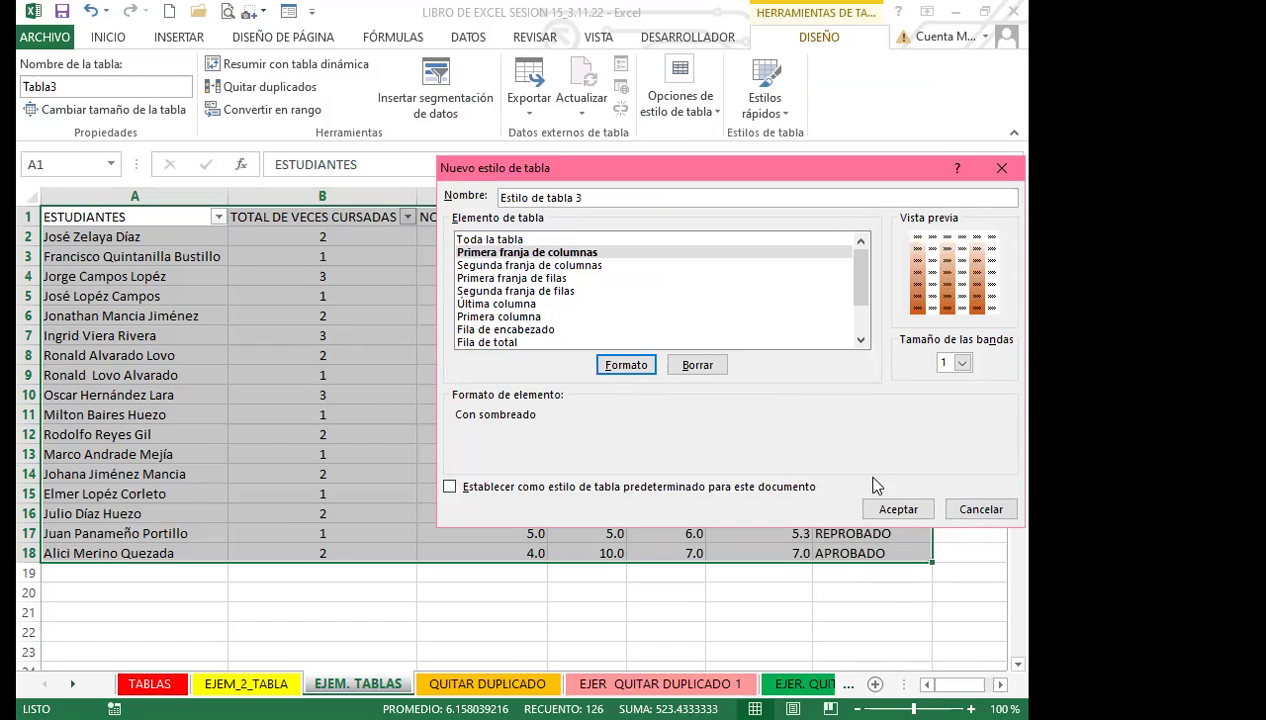
Step: Set the band size of the first column stripe to 2
click(958, 366)
click(957, 397)
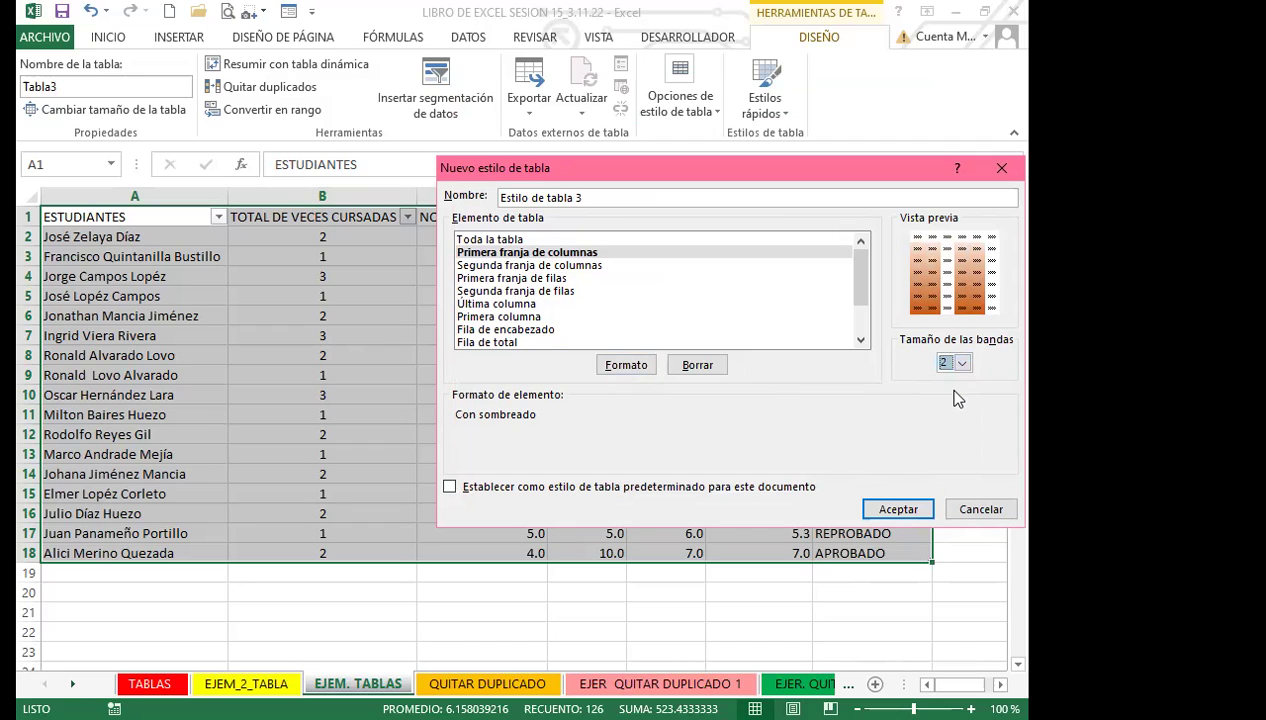
click(963, 364)
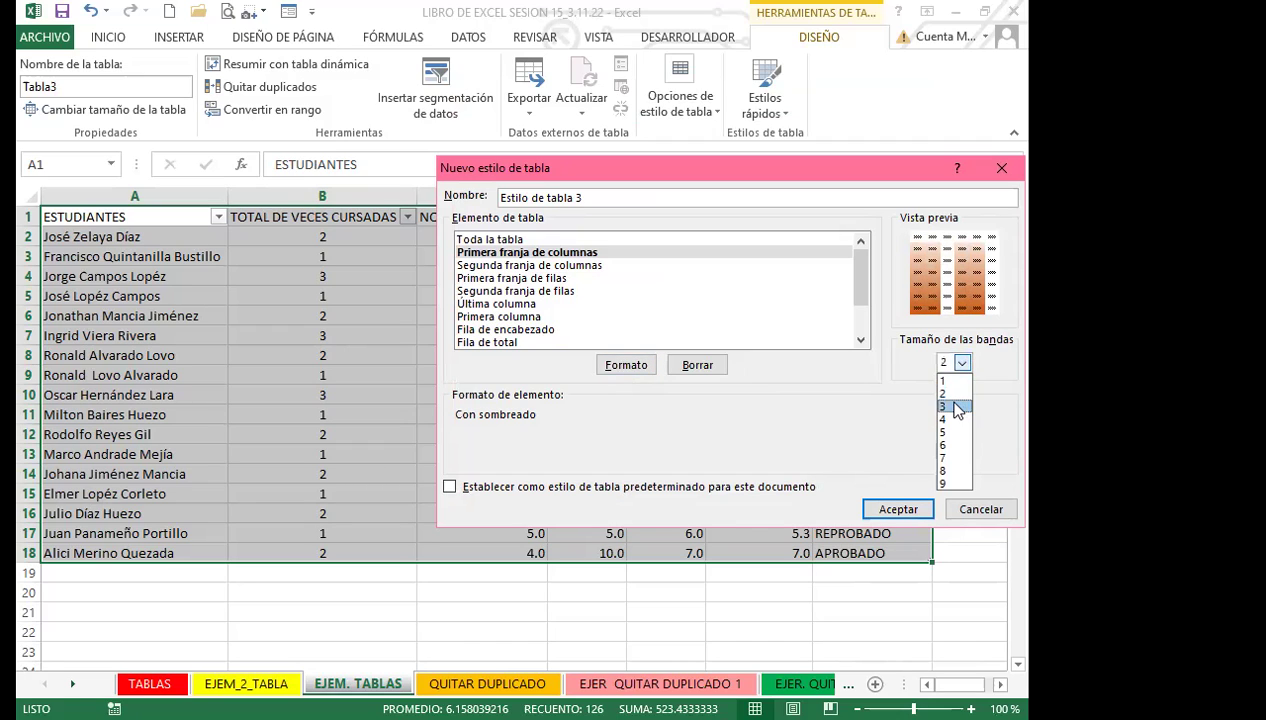
click(955, 400)
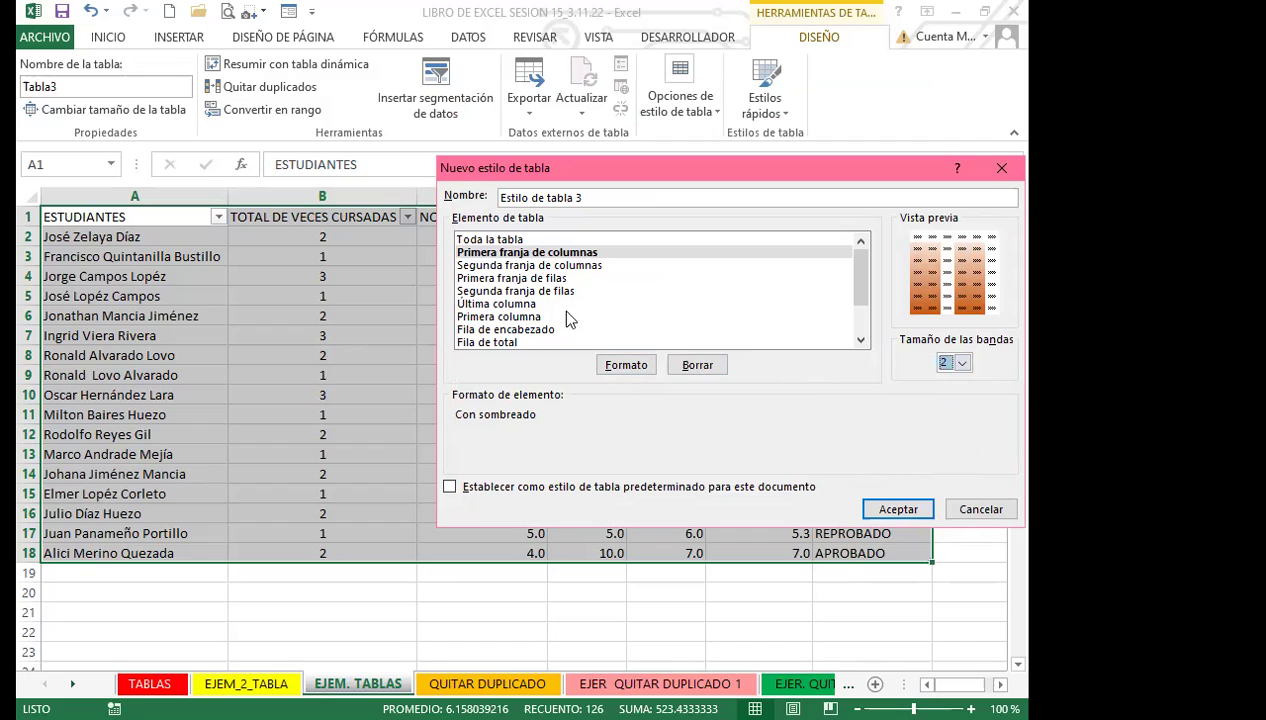
Step: Select the Toda la tabla element and save the new style under the name Estilo de tabla 4
click(476, 240)
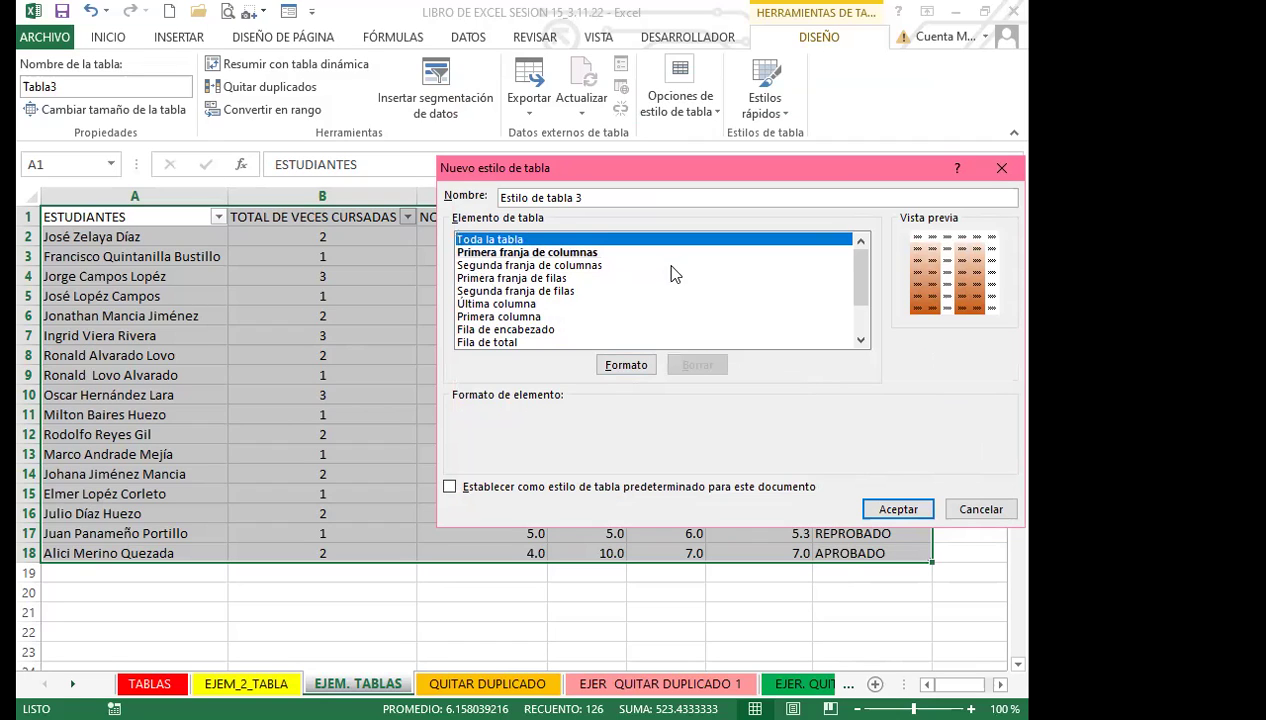
click(898, 509)
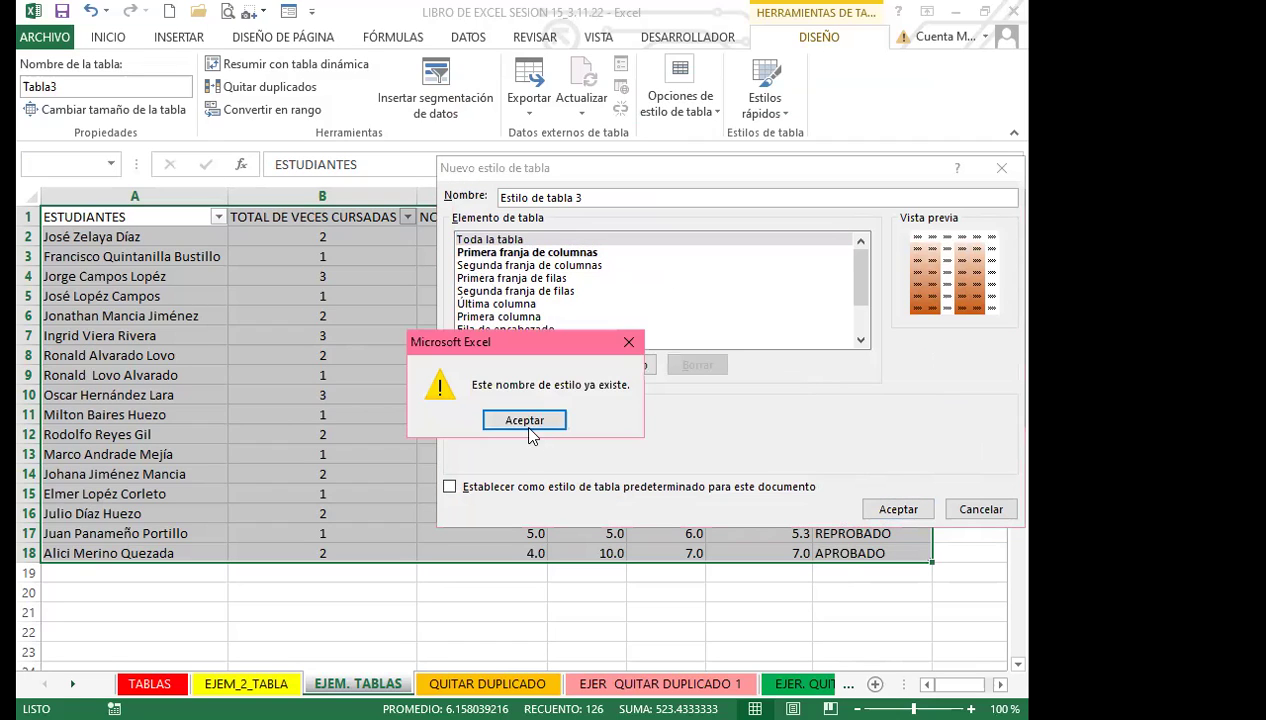
click(526, 420)
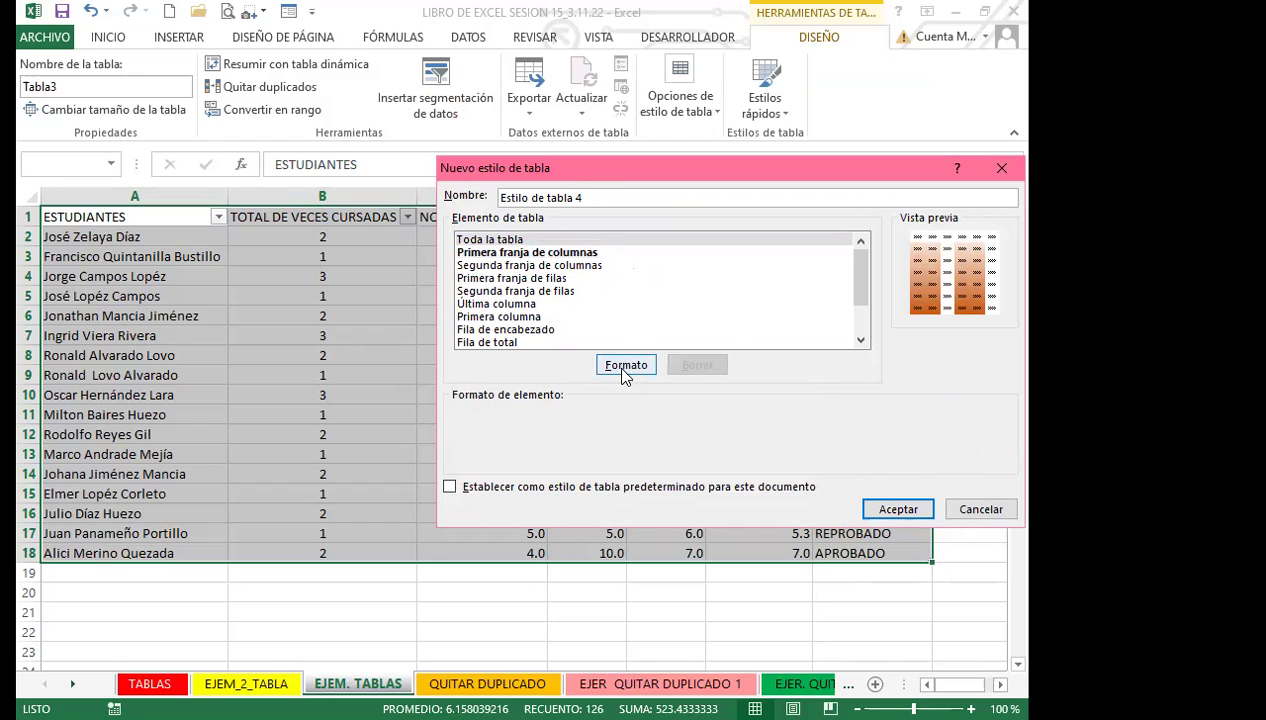
click(885, 510)
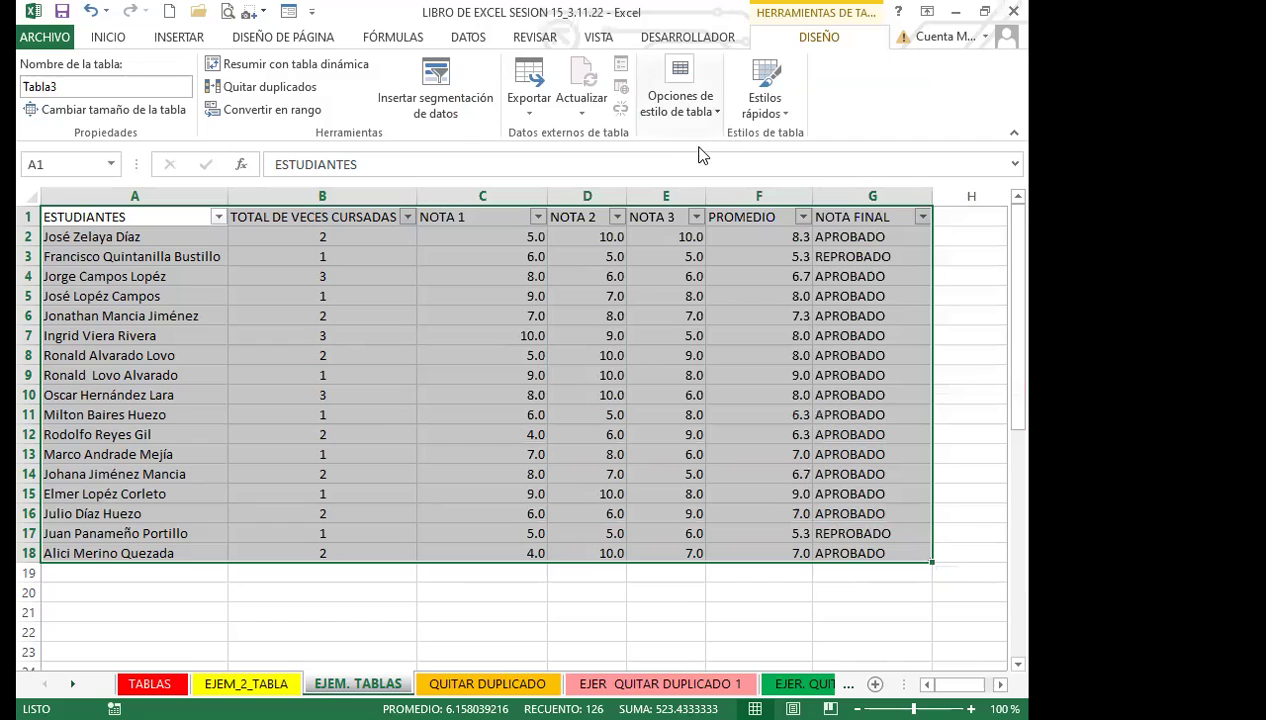
click(770, 110)
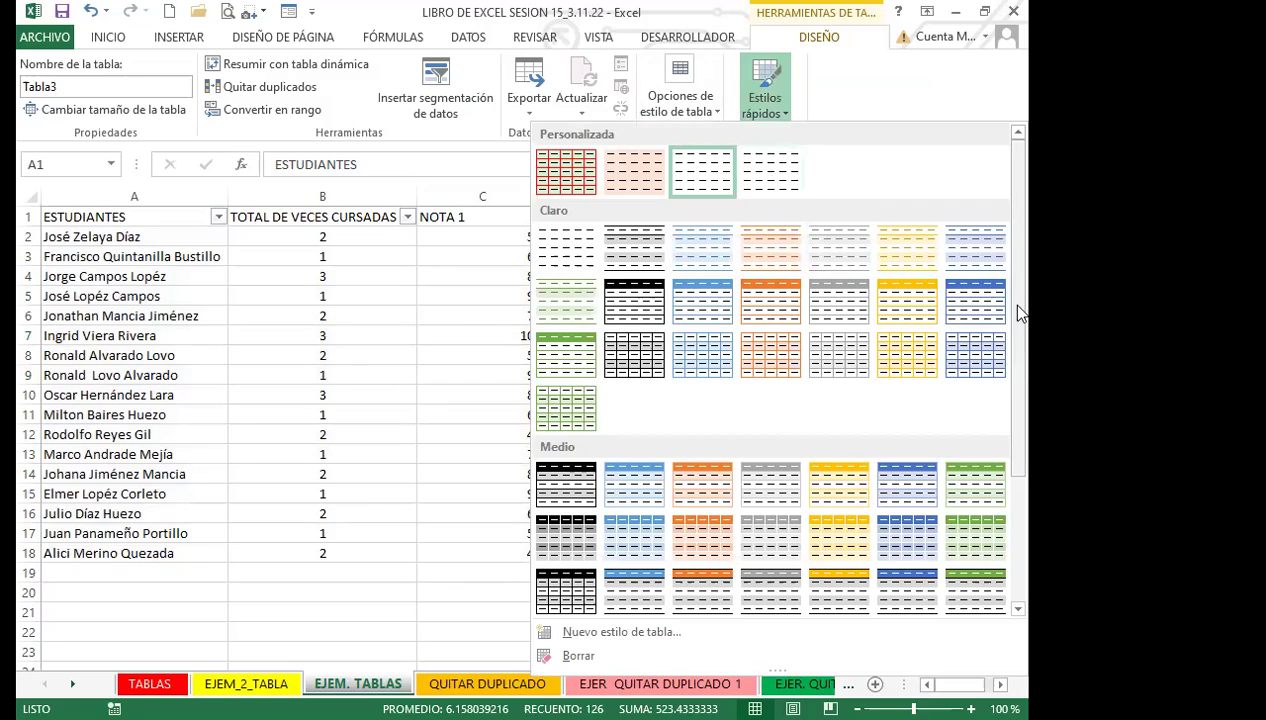
drag(1016, 302, 1030, 520)
scroll(828, 274, up, 5)
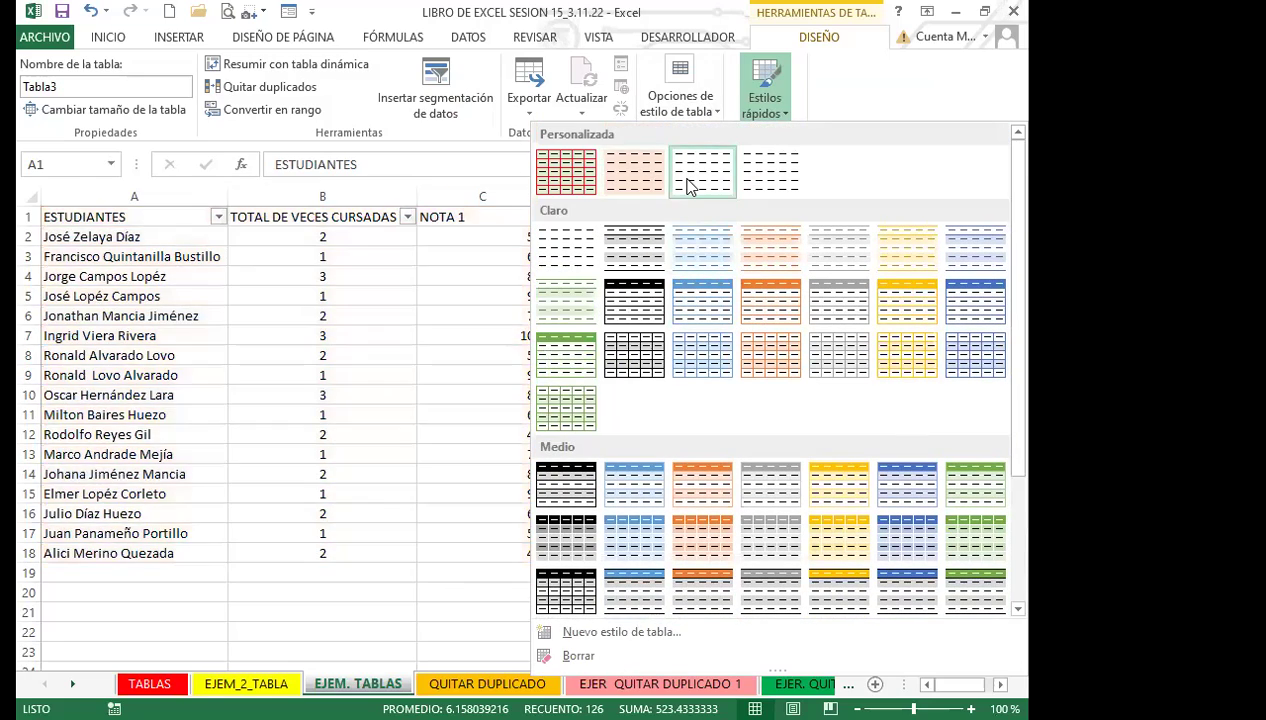
click(530, 372)
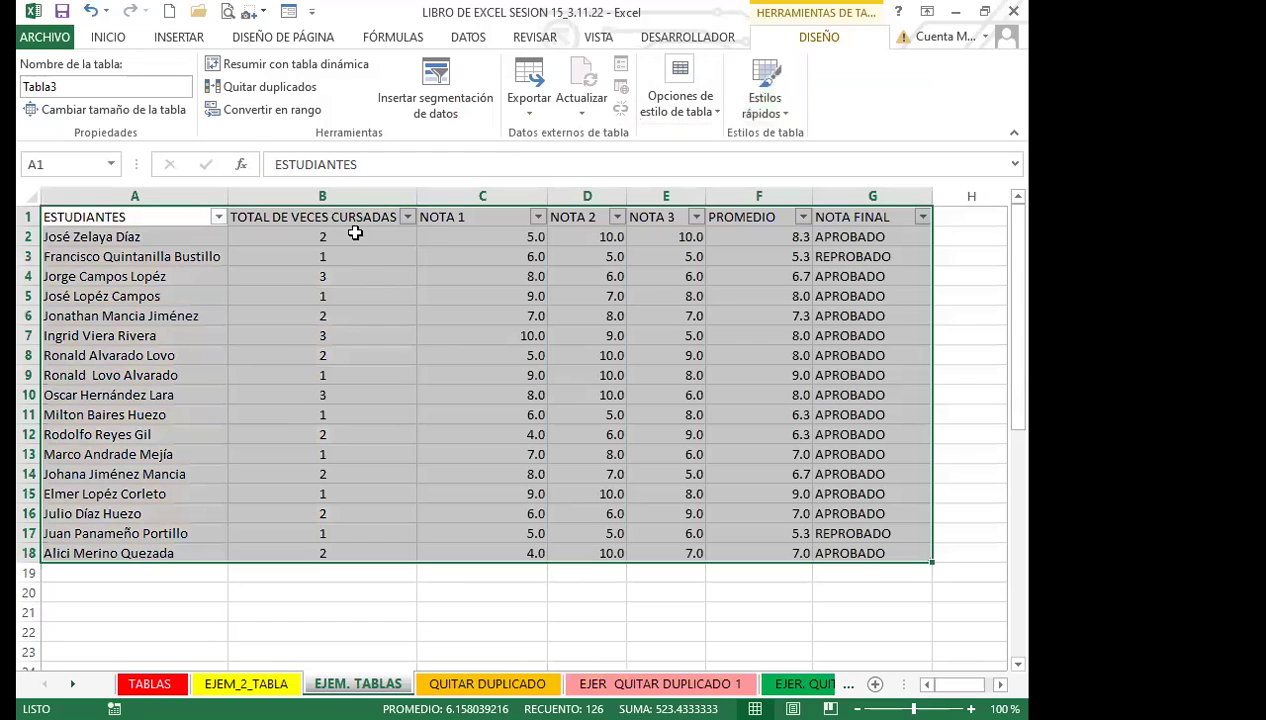
click(85, 87)
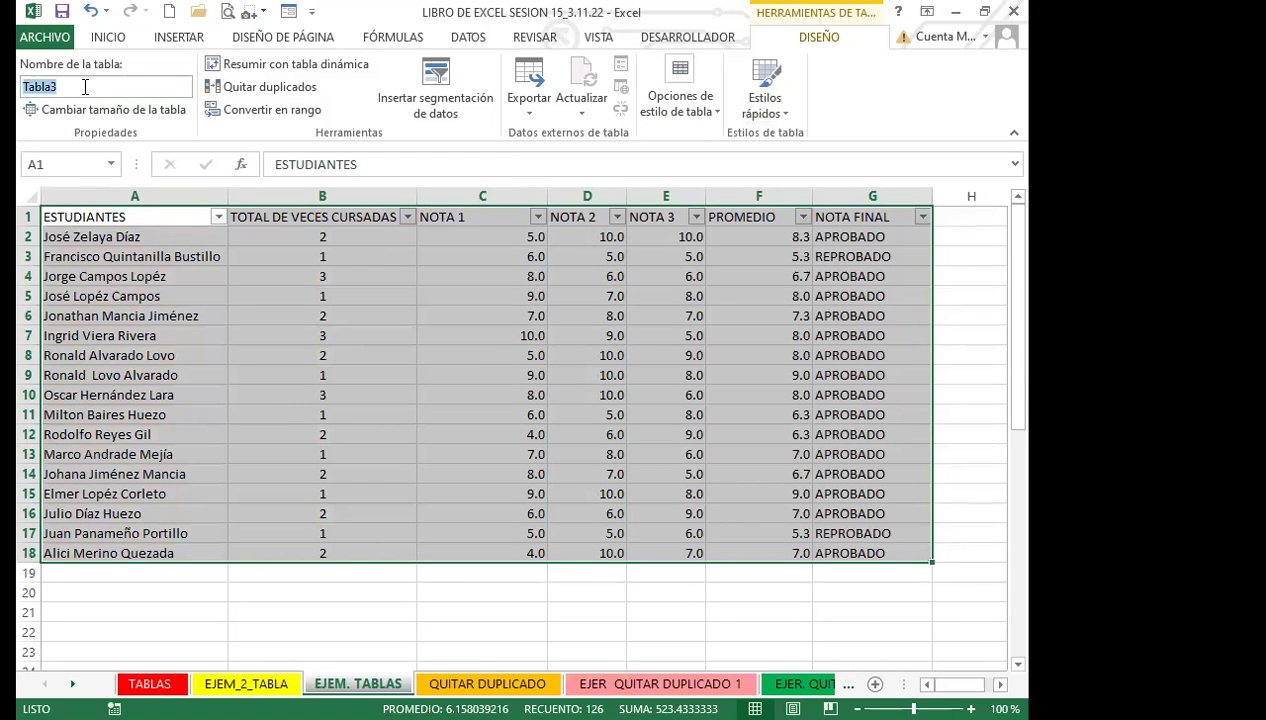
click(314, 336)
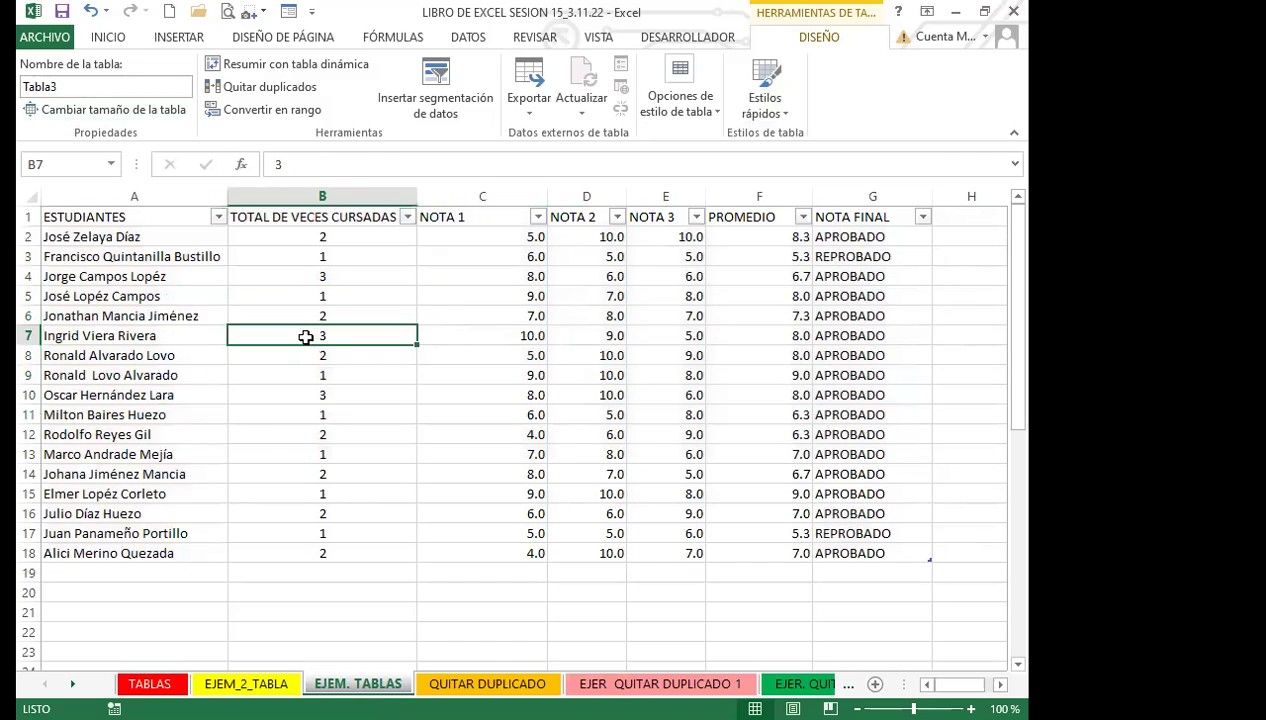
Step: Apply the custom style Estilo de tabla 3 to the worker table on the EJEM_2_TABLA sheet
click(246, 683)
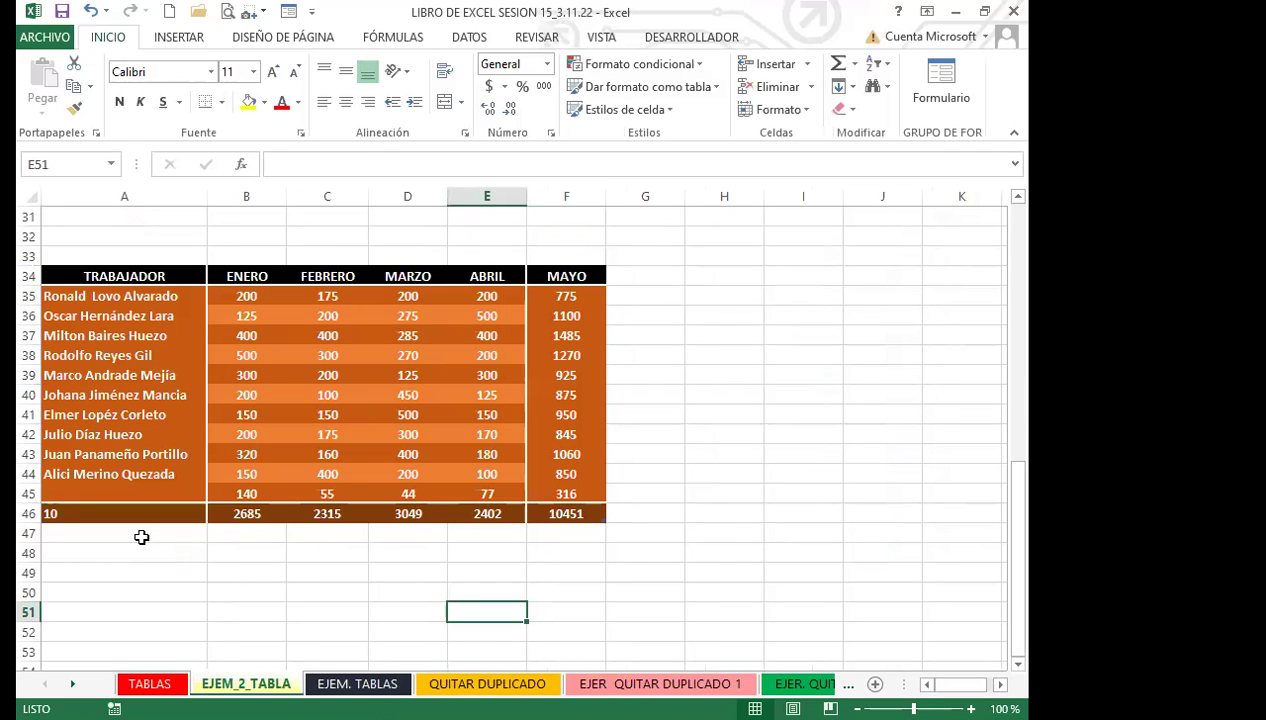
drag(110, 295, 553, 505)
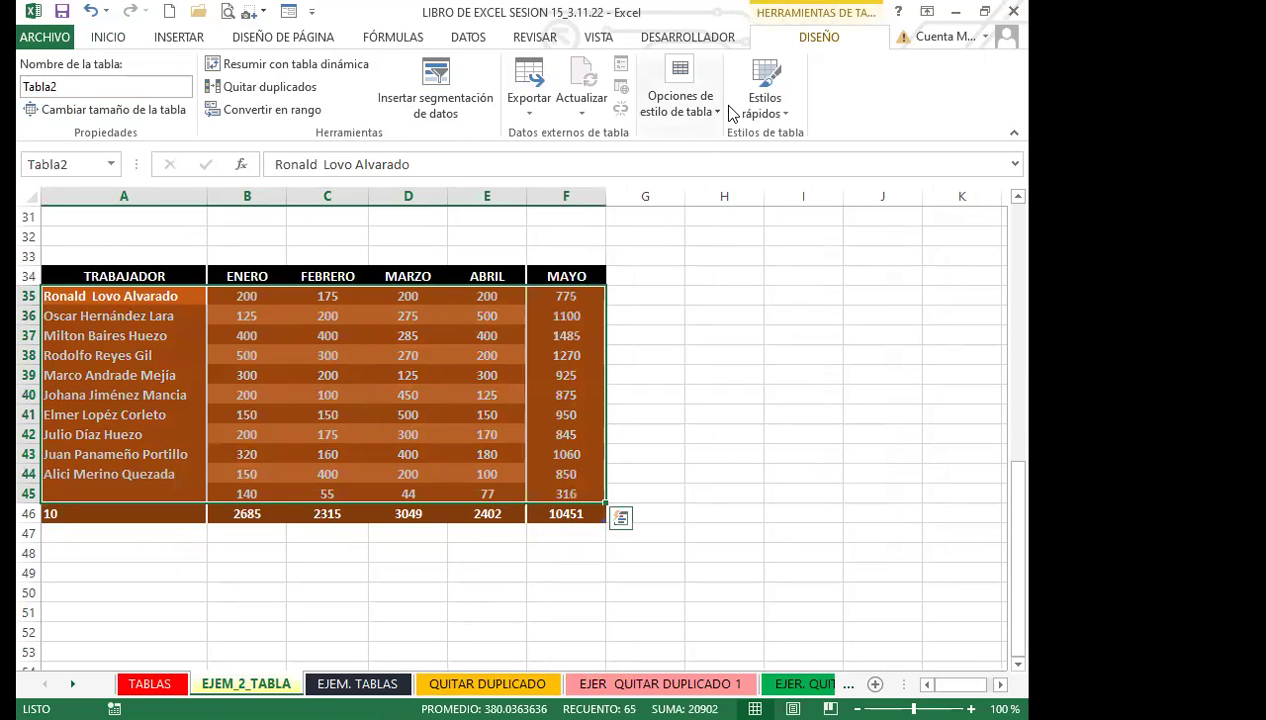
click(776, 110)
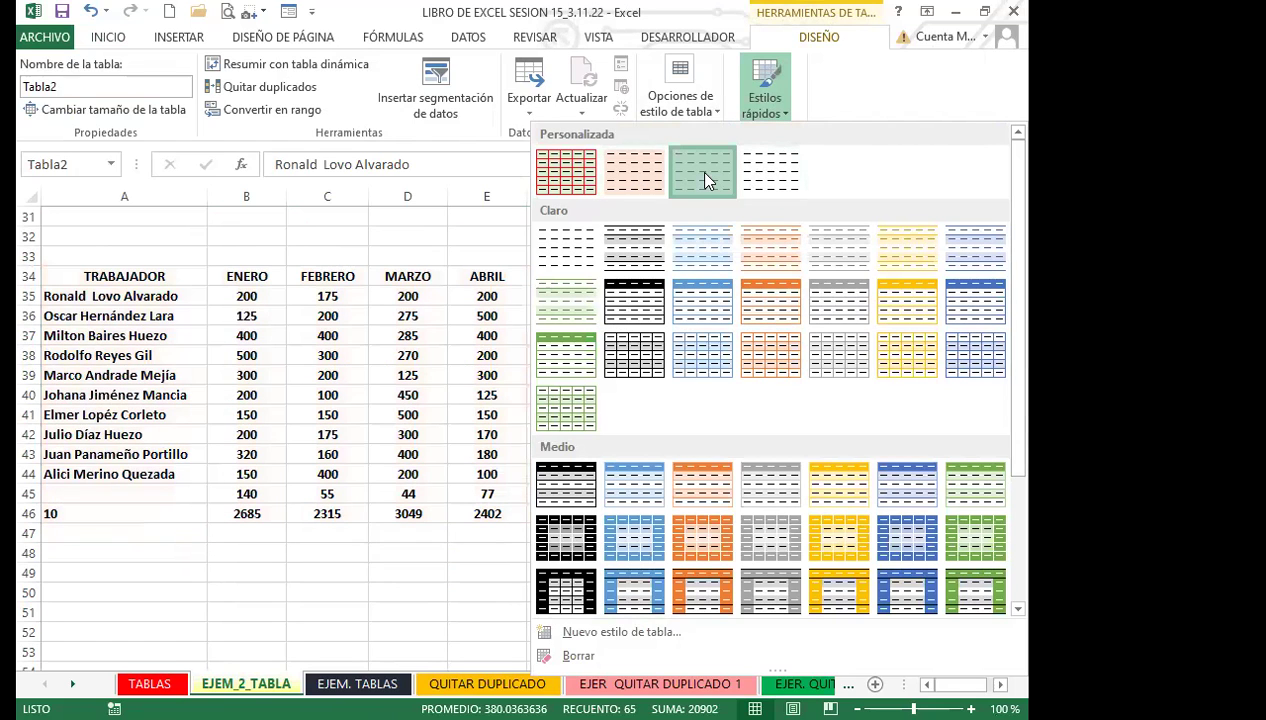
click(704, 178)
Step: Turn off the total row, banded rows and last column options of the worker table
drag(130, 336, 580, 533)
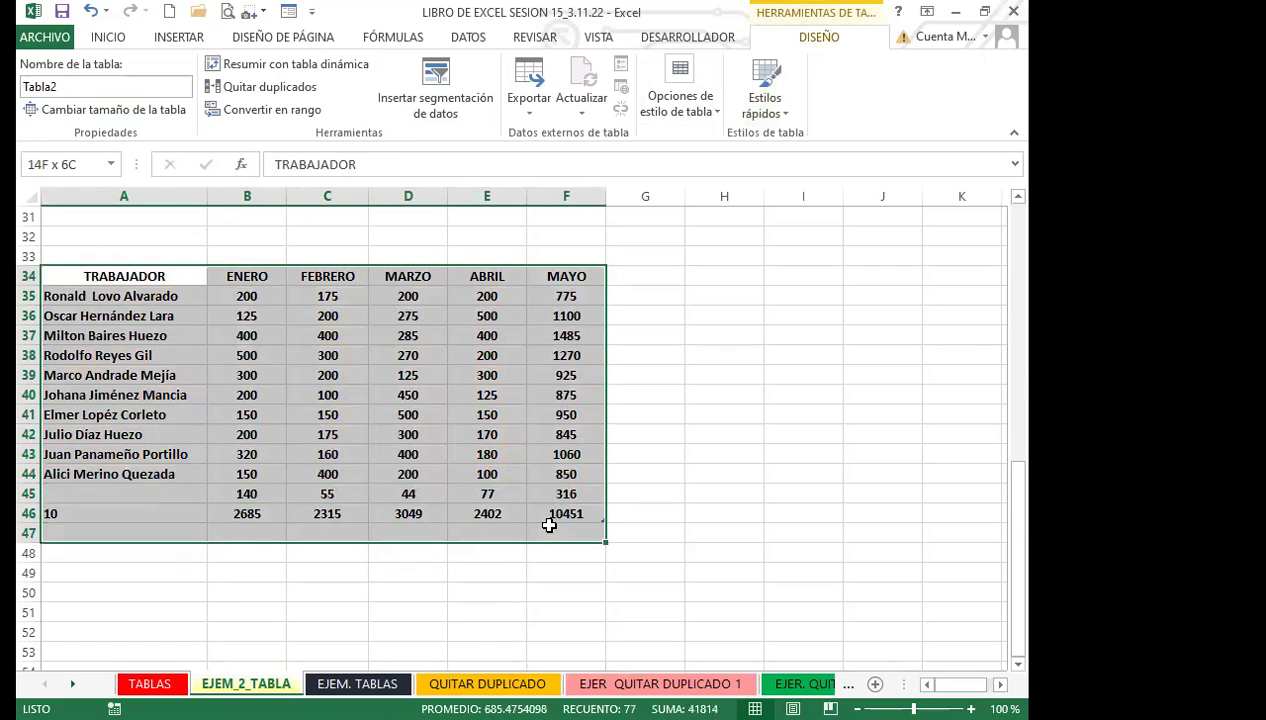
click(703, 113)
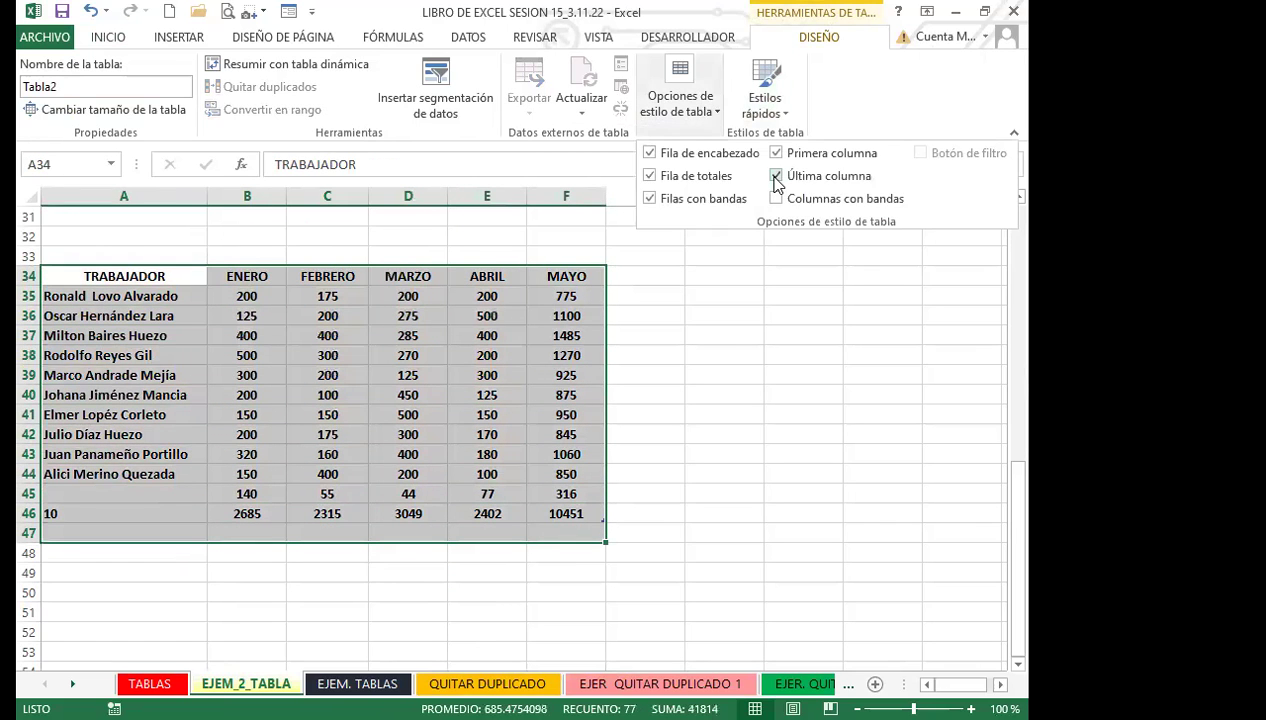
click(651, 176)
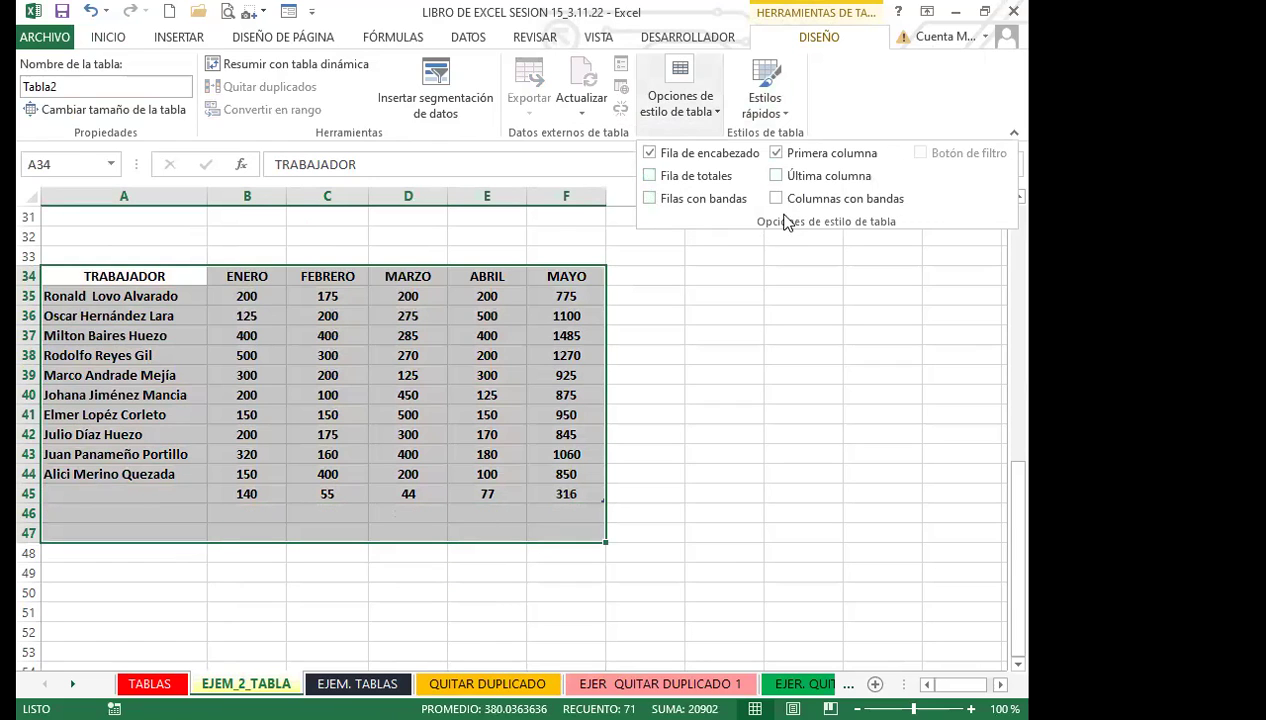
Step: Try to delete the custom table style Estilo de tabla 2
drag(121, 281, 566, 494)
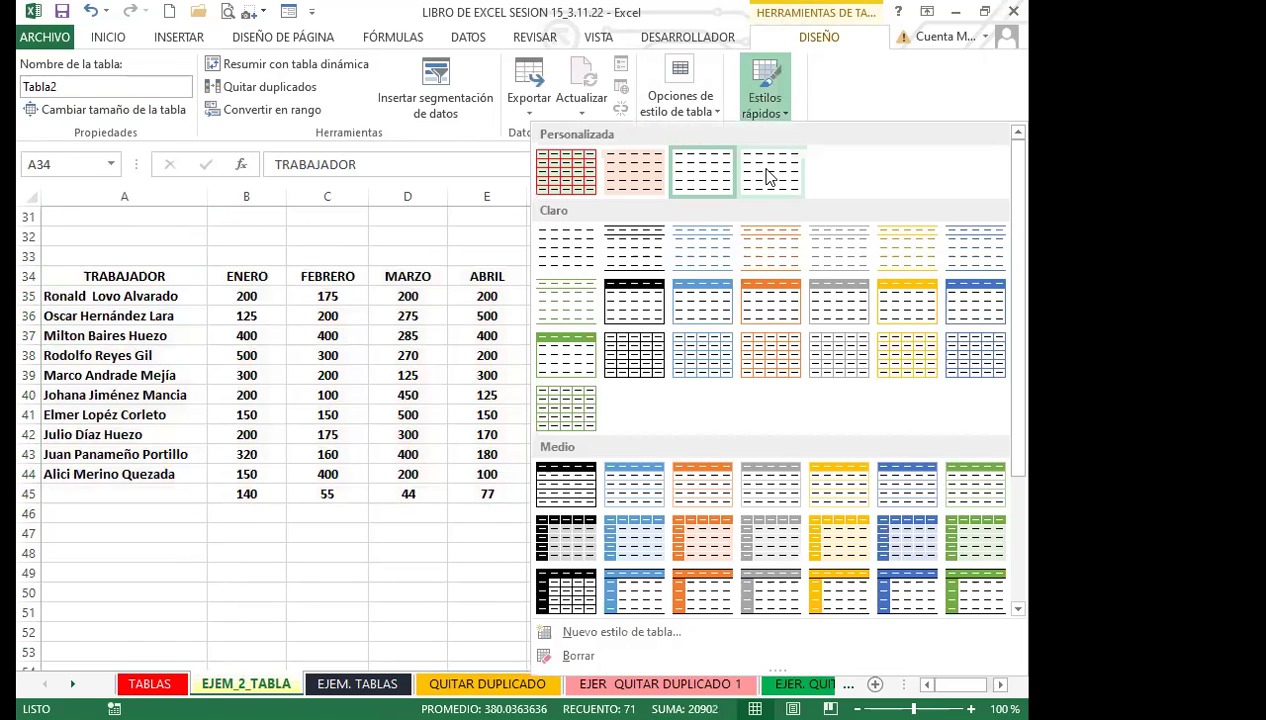
right_click(632, 182)
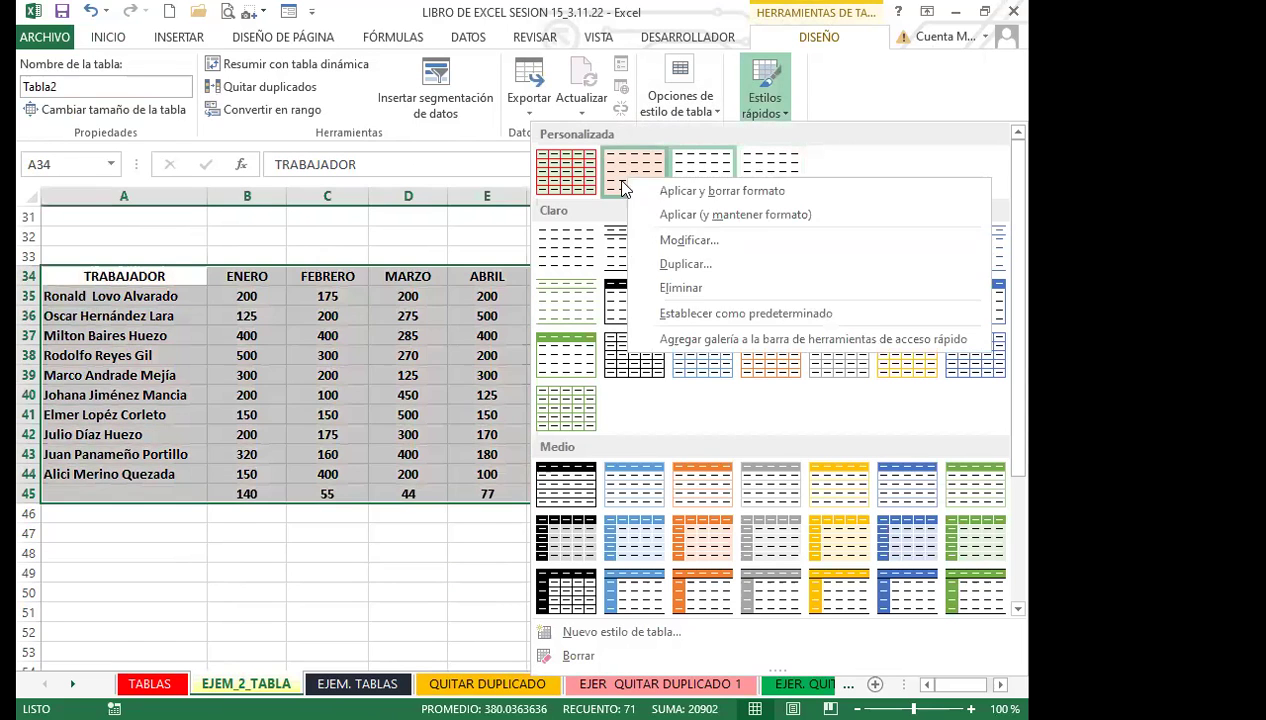
click(680, 287)
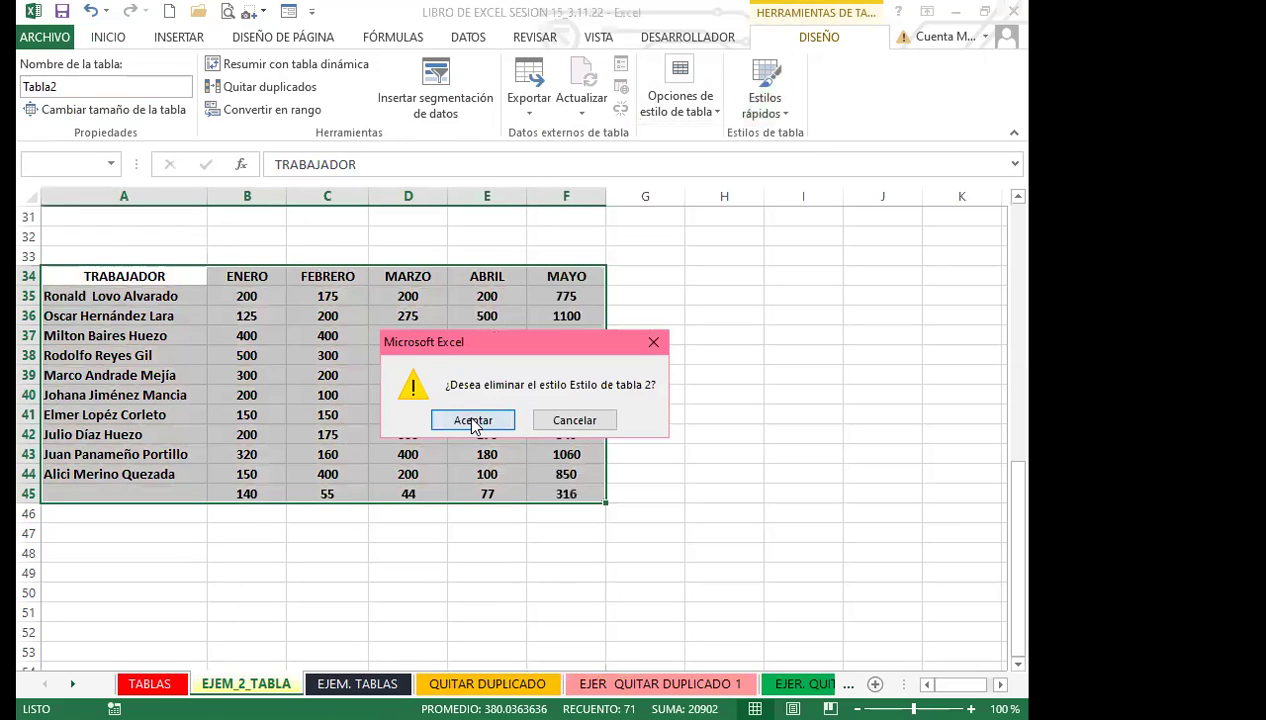
click(470, 419)
click(762, 114)
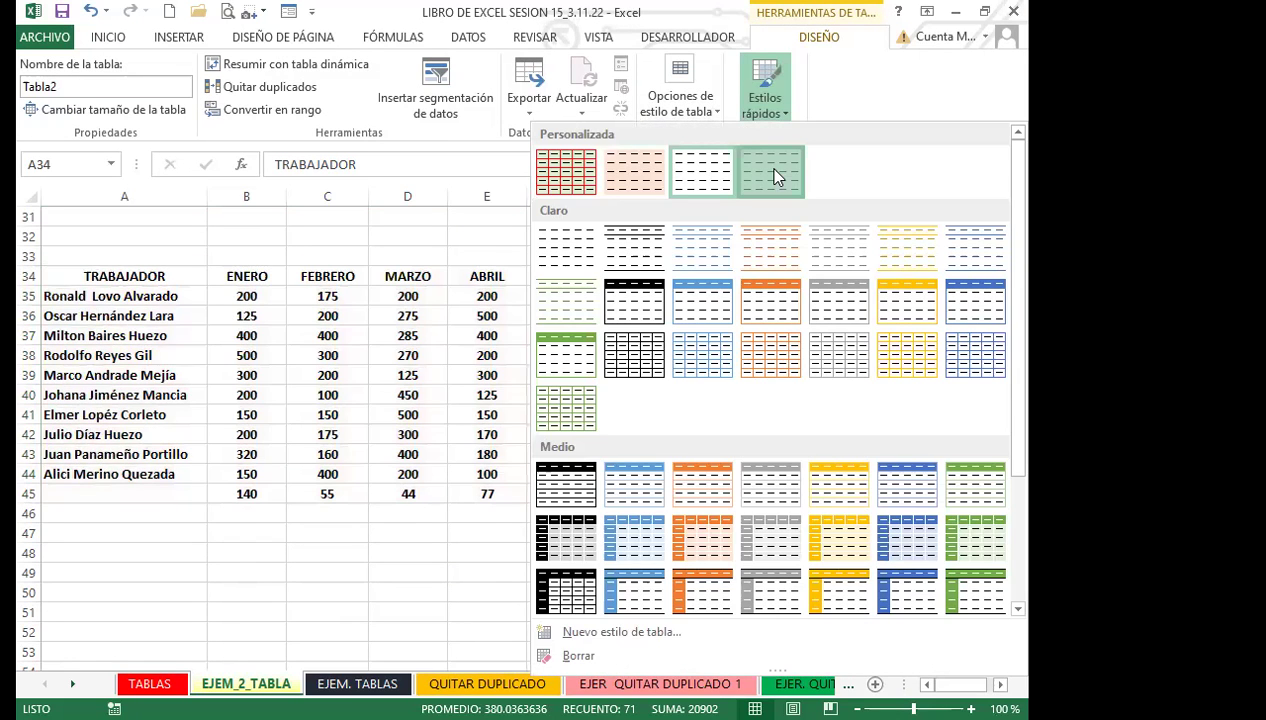
click(713, 118)
click(677, 109)
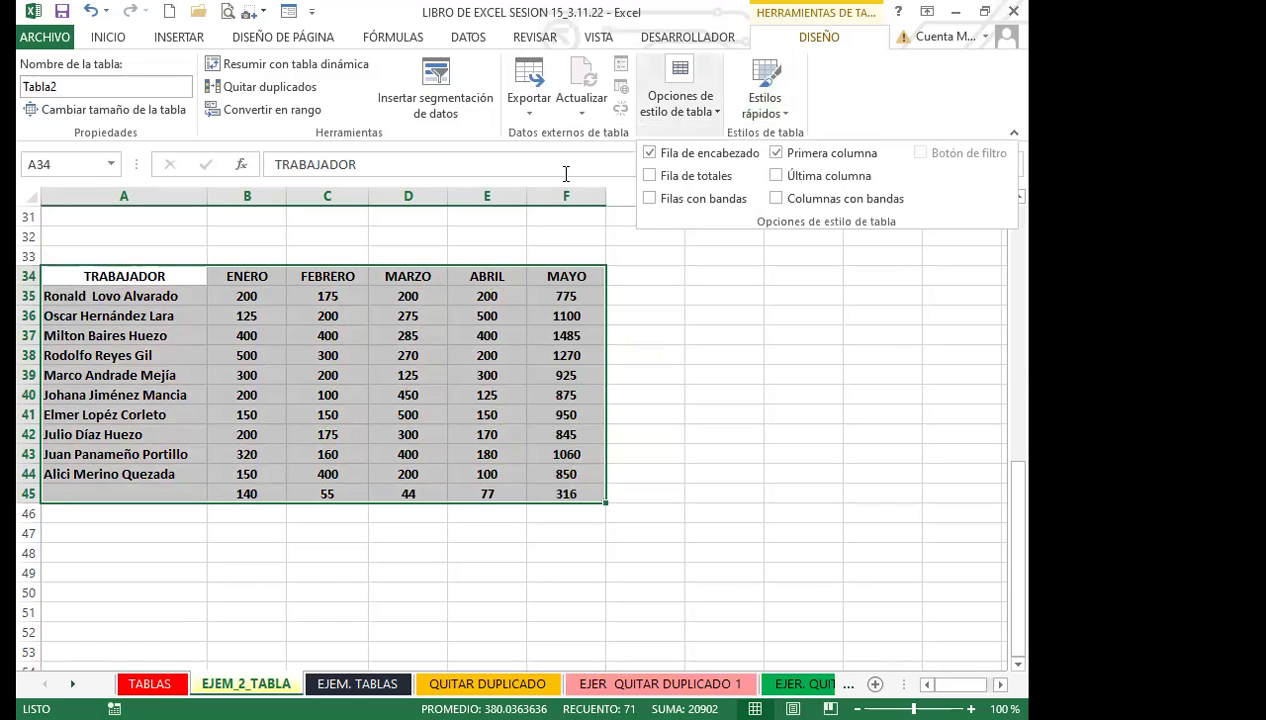
Step: On the EJEM. TABLAS sheet, create a table style for the student grade table with a solid orange fill for the whole table
click(358, 684)
click(358, 684)
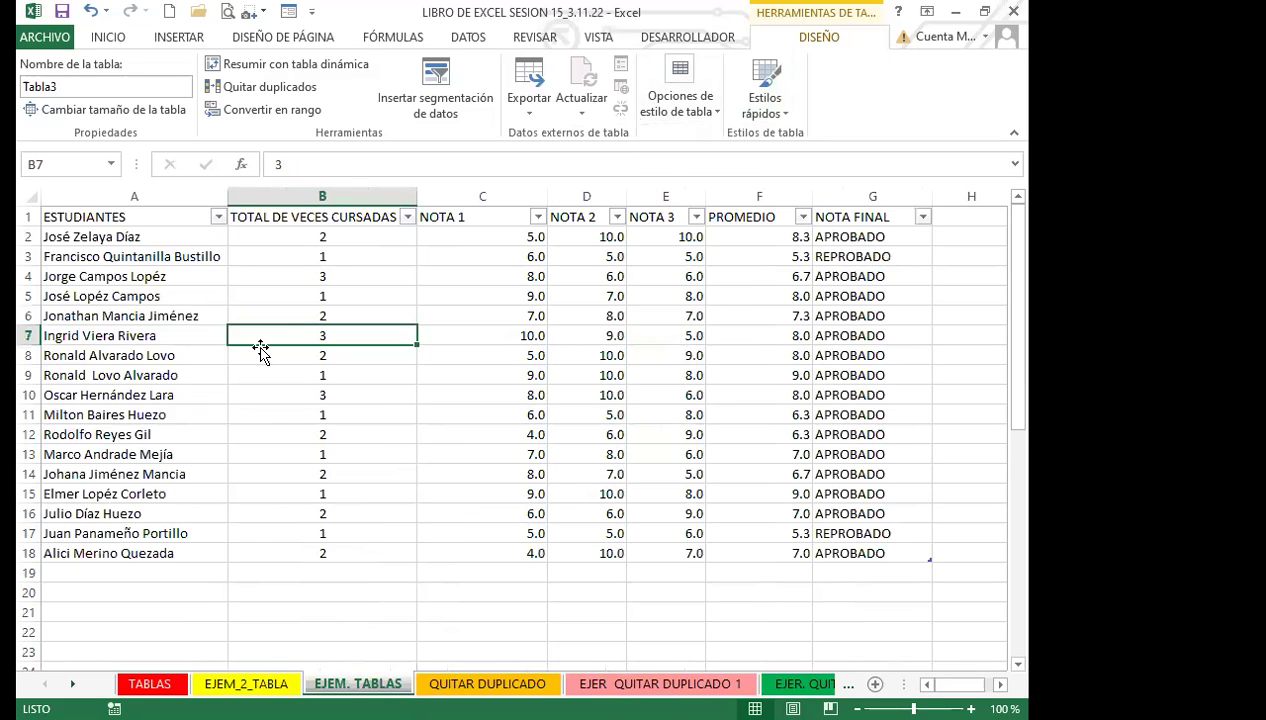
drag(280, 316, 280, 296)
drag(133, 214, 842, 434)
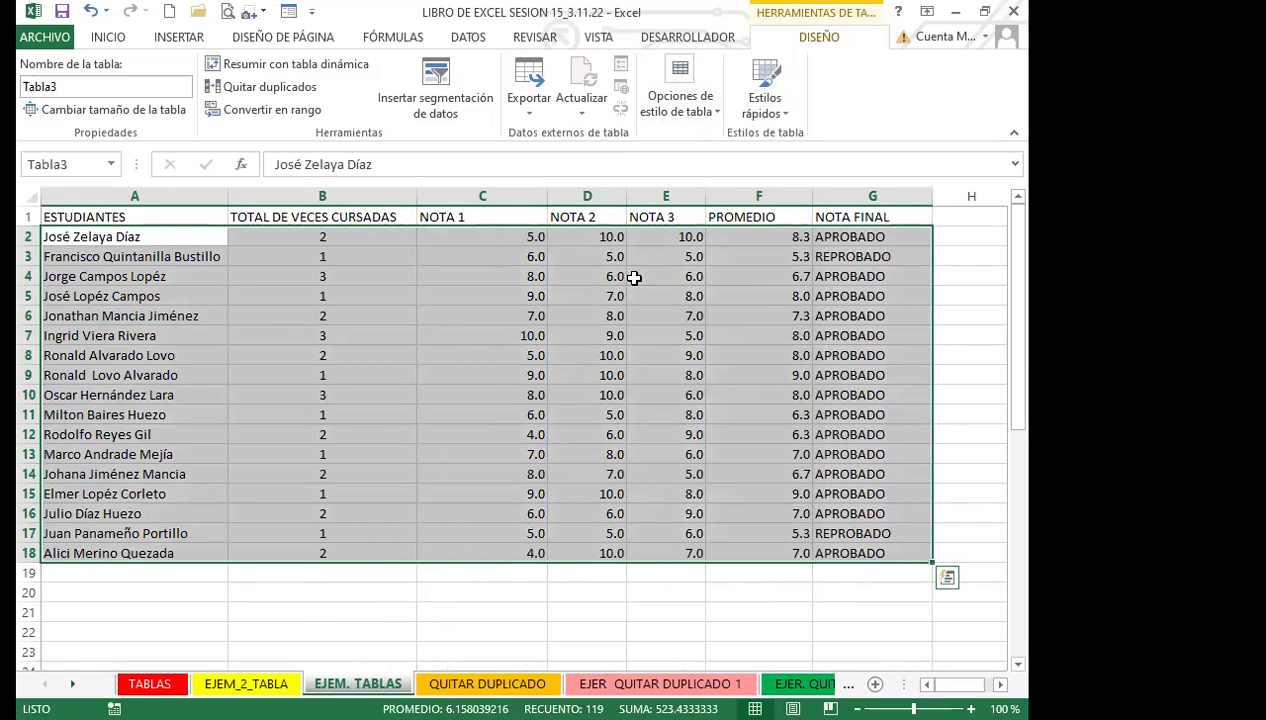
click(772, 105)
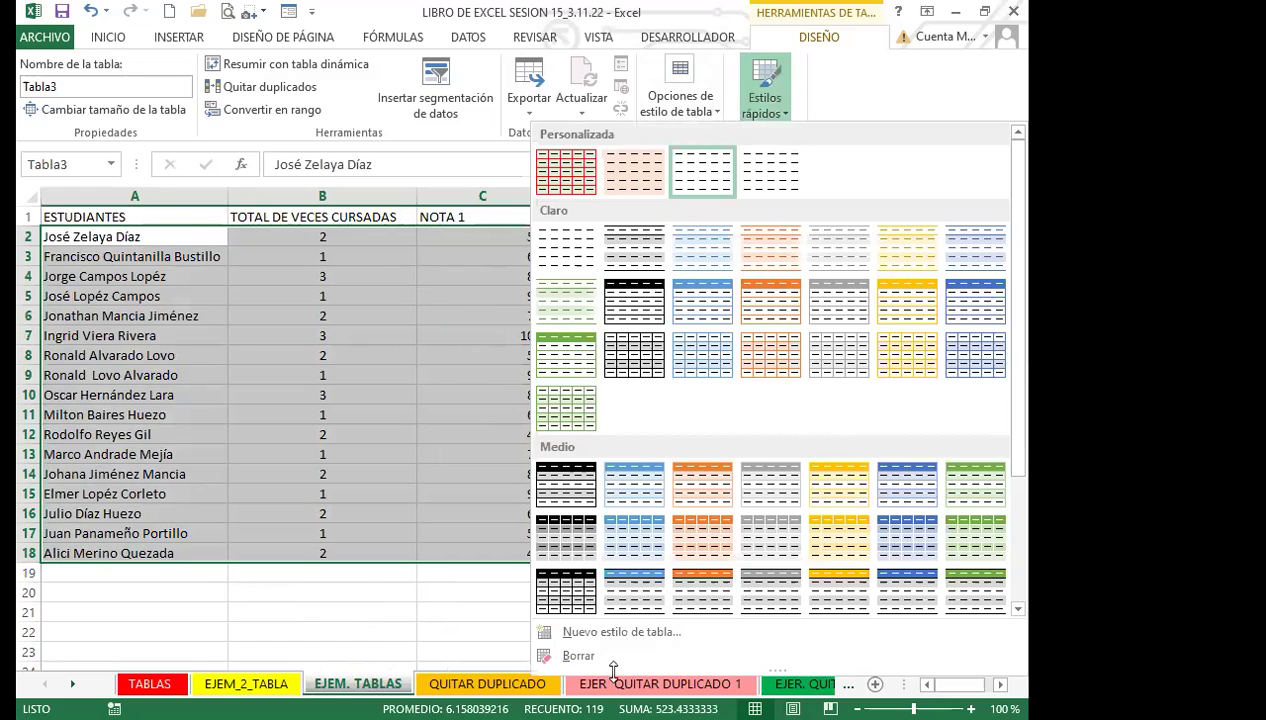
click(610, 631)
key(Tab)
click(626, 366)
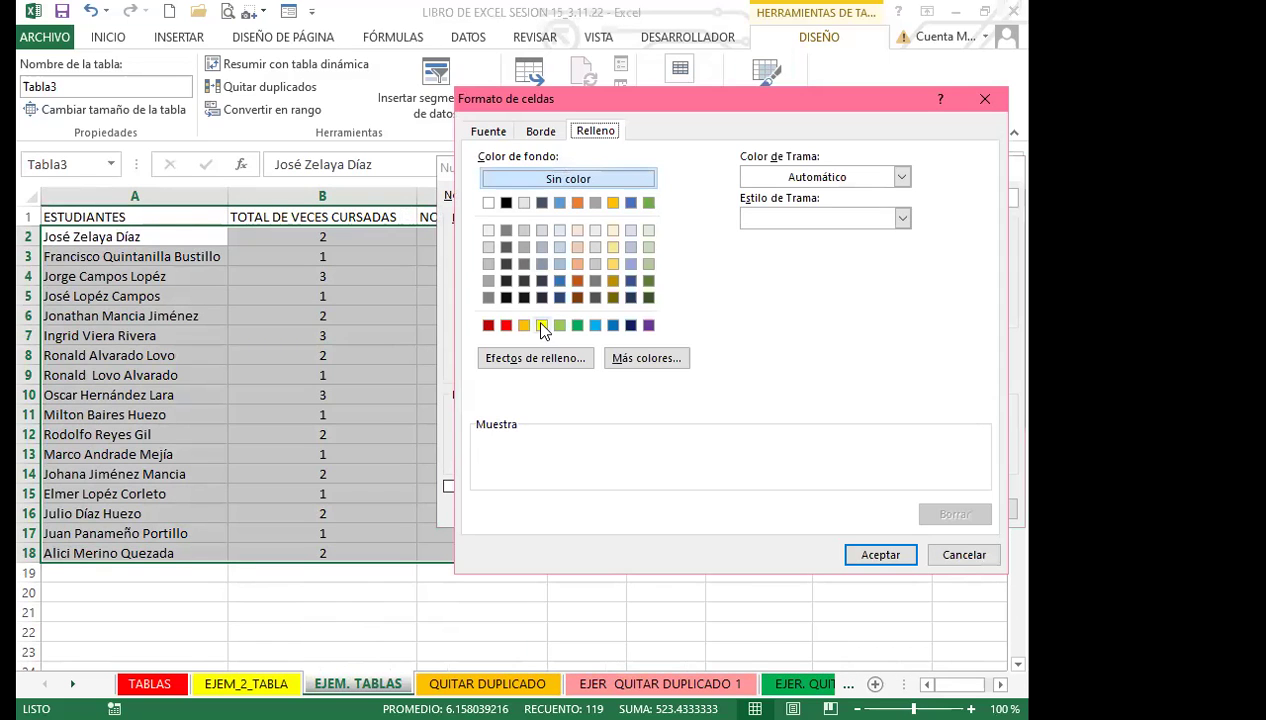
click(523, 325)
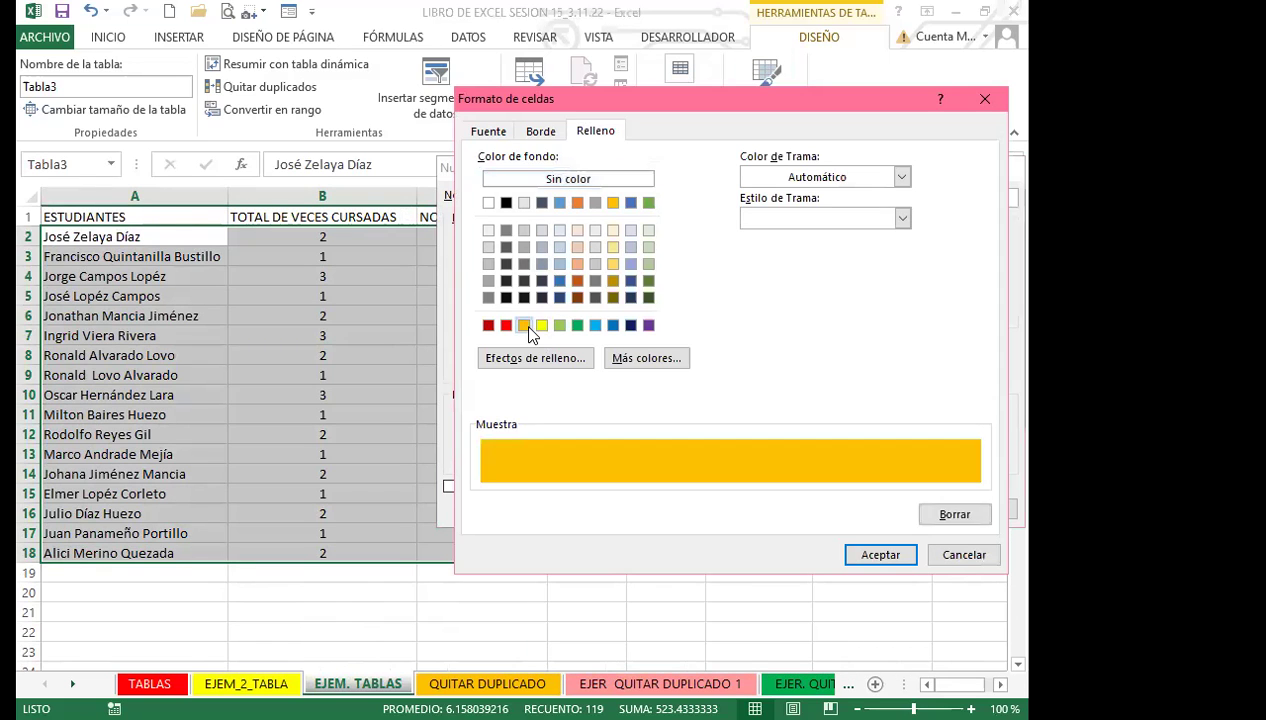
click(893, 556)
click(900, 509)
Step: Apply the solid orange custom style to the student grade table
click(652, 456)
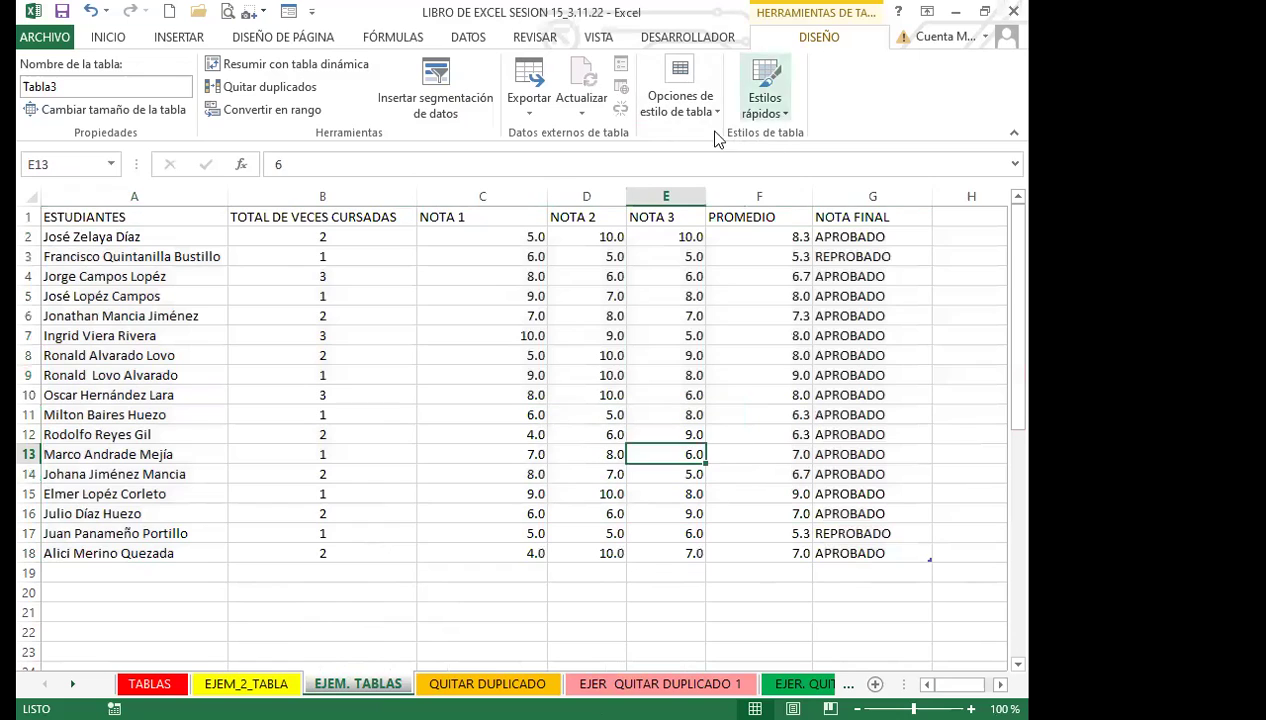
click(322, 256)
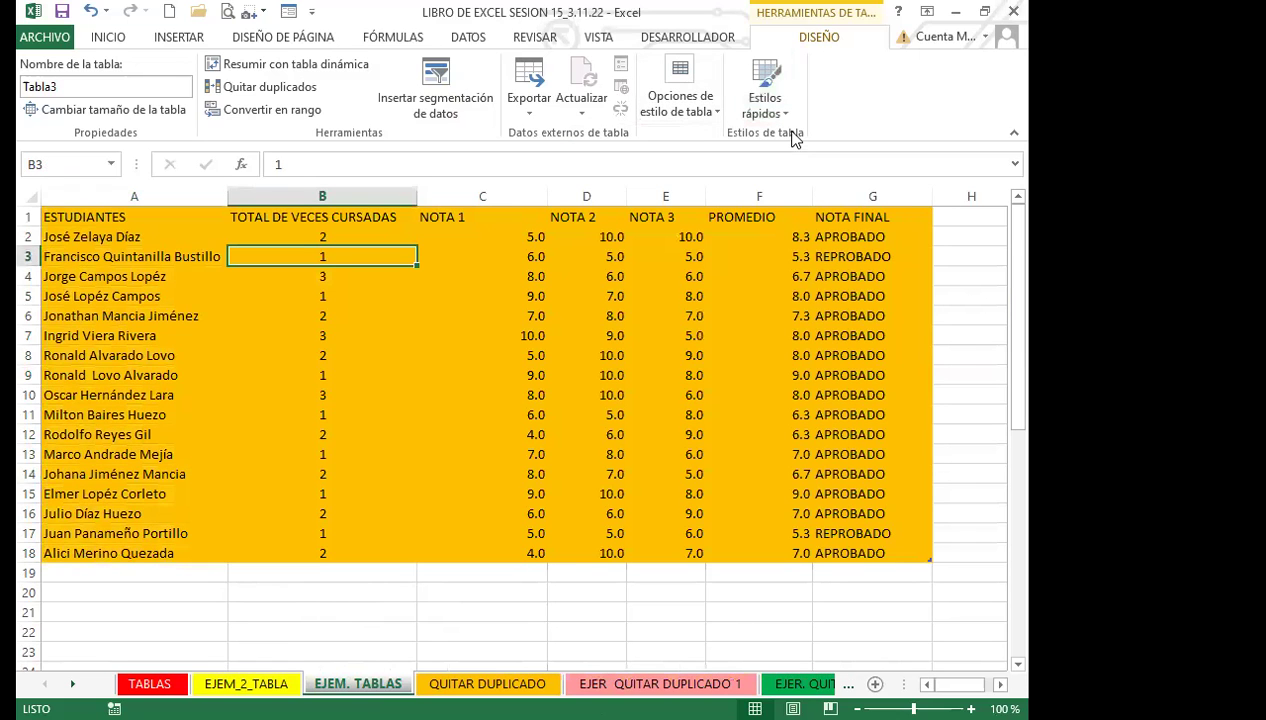
Step: Create another table style with a solid green fill for the Primera franja de columnas element
click(769, 115)
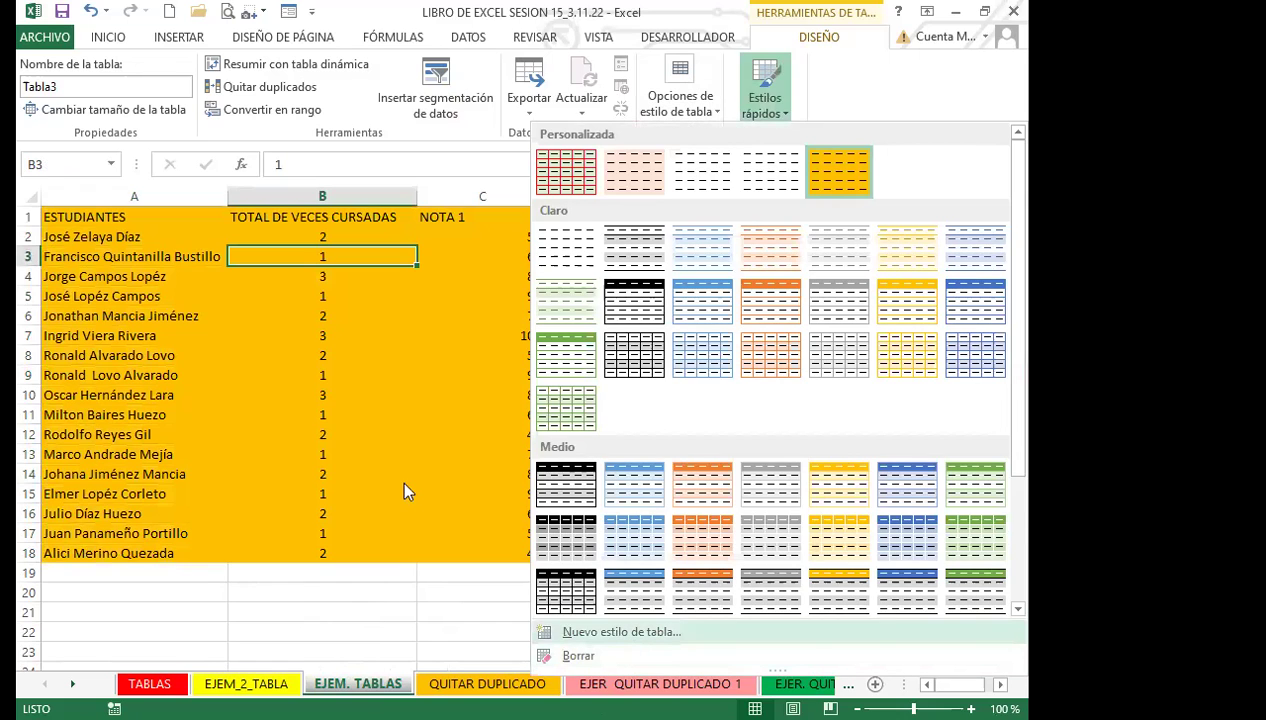
click(621, 632)
click(702, 254)
click(650, 367)
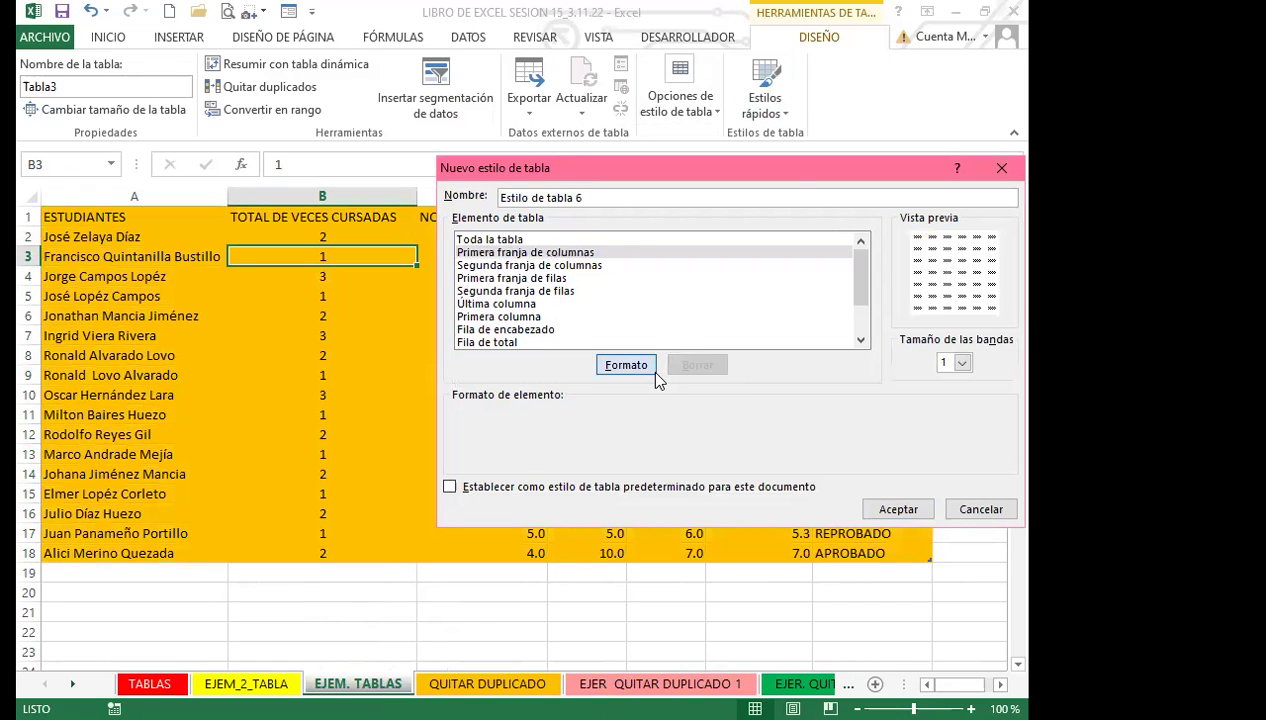
click(545, 360)
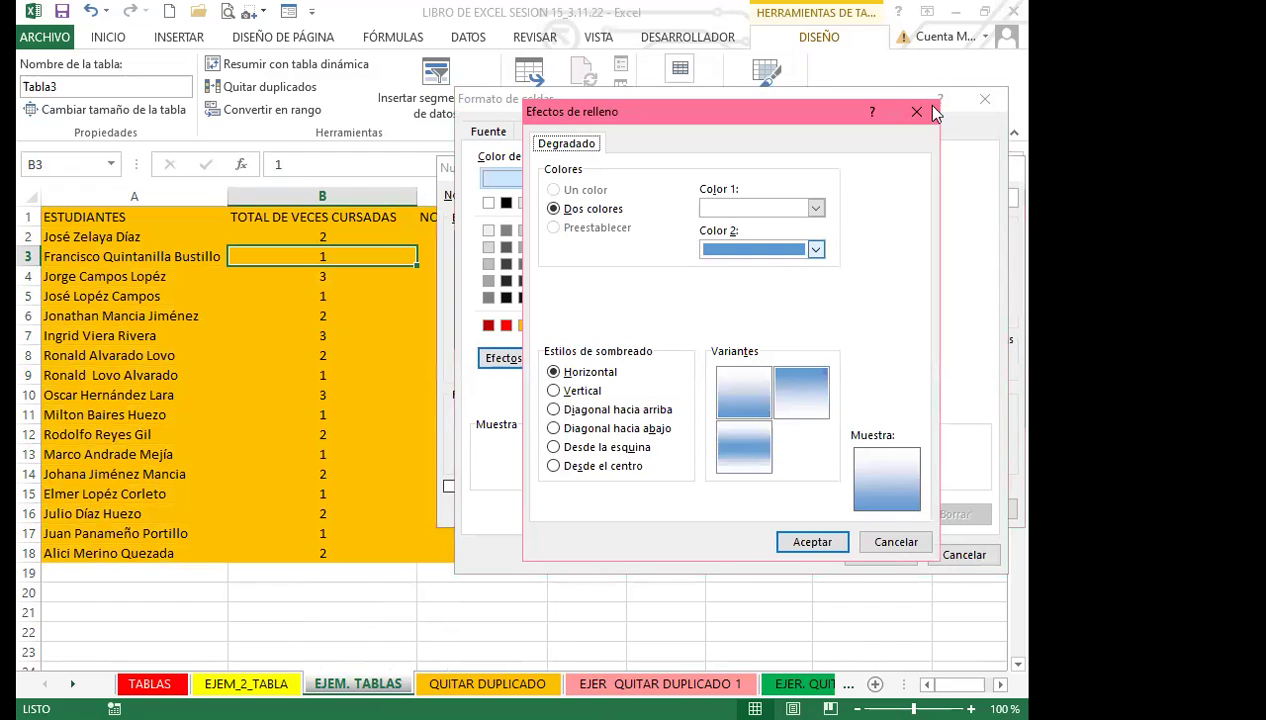
key(Escape)
click(577, 325)
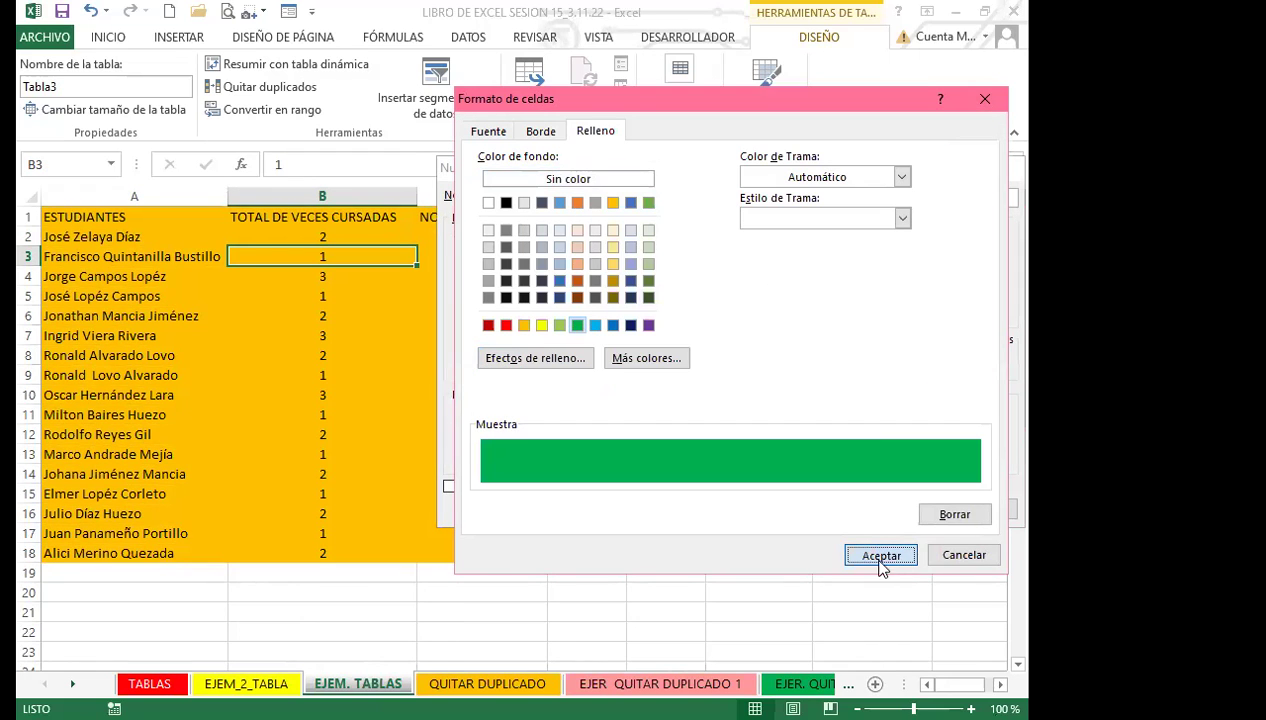
click(880, 560)
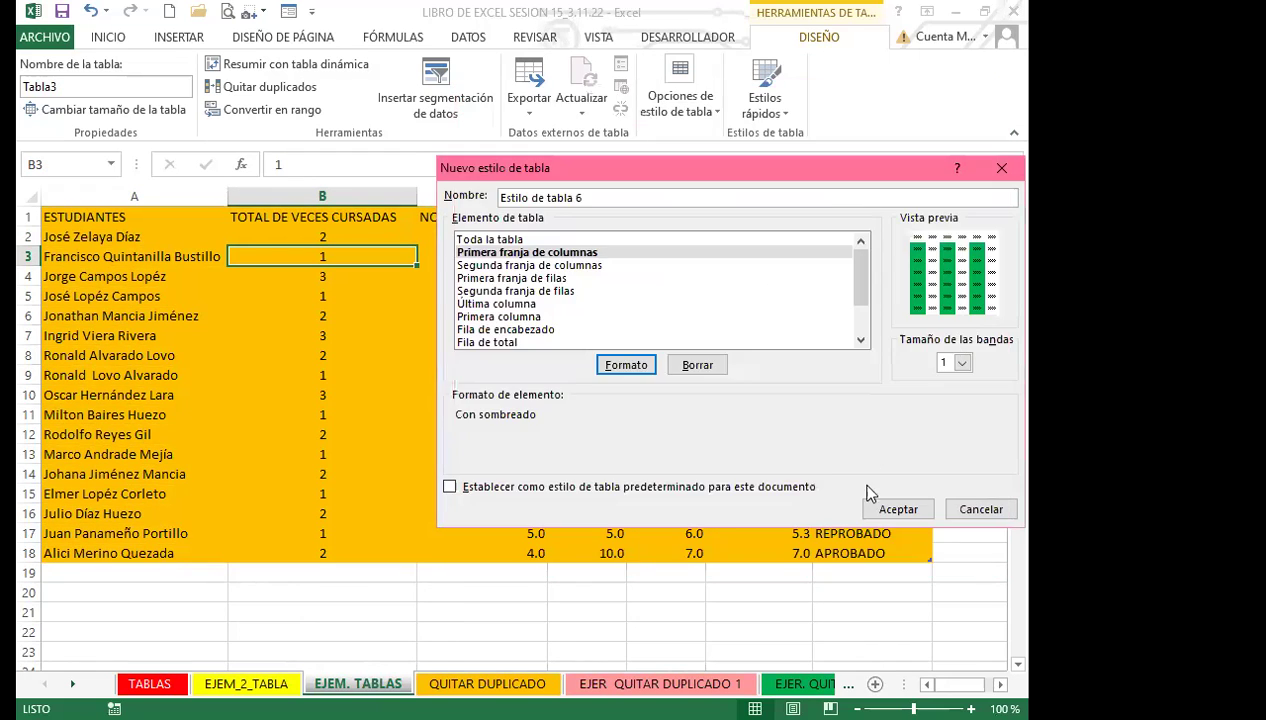
click(914, 505)
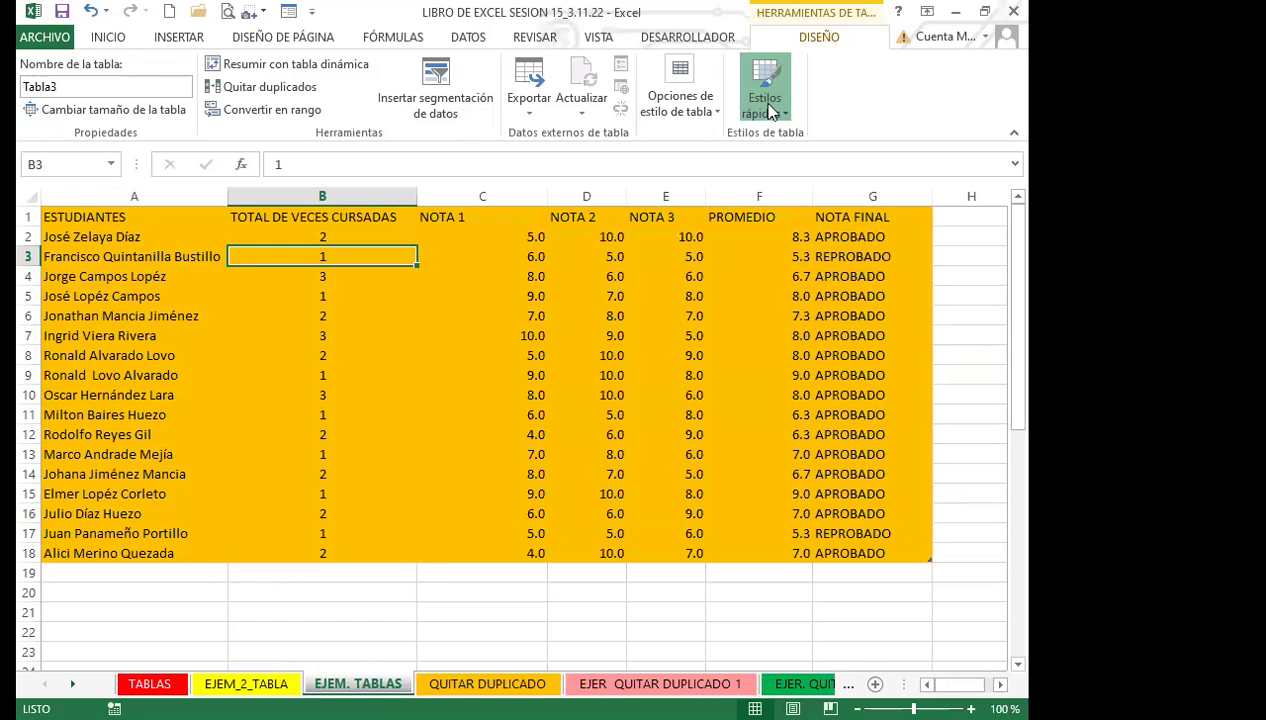
Step: Apply the built-in dark orange style from the Oscuro group to the student grade table
drag(124, 218, 893, 553)
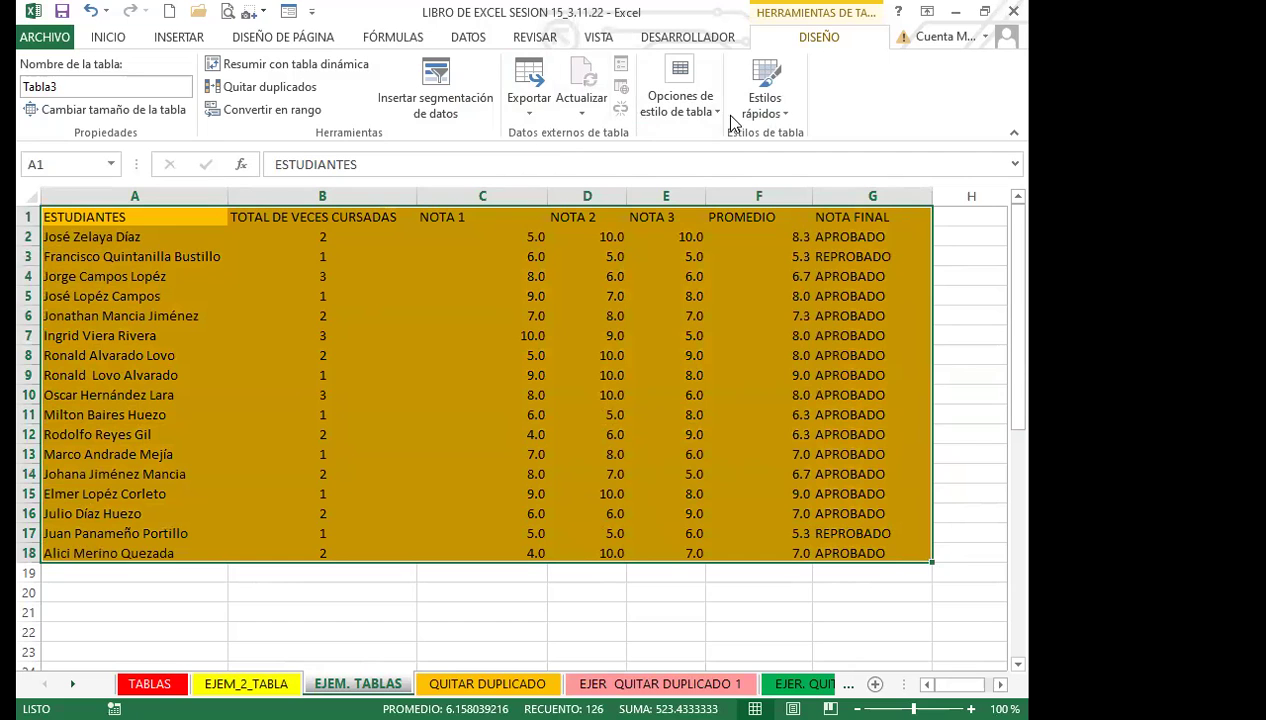
click(770, 120)
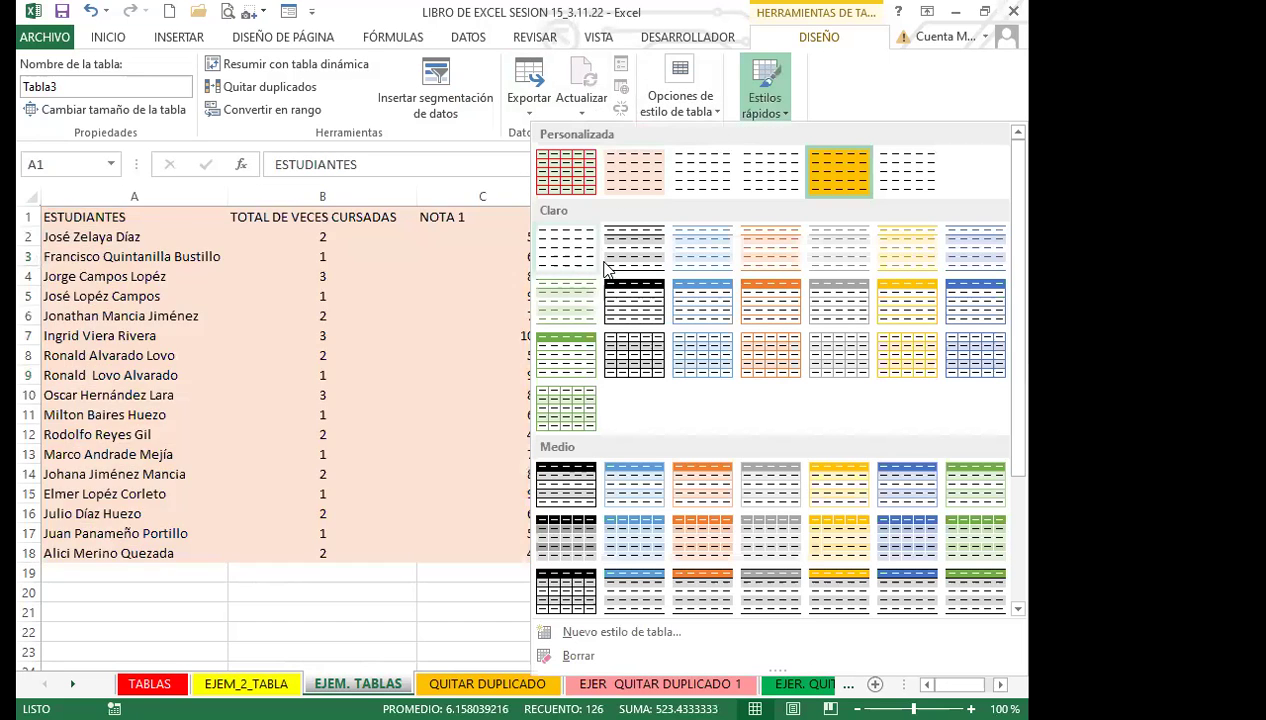
scroll(750, 560, down, 3)
scroll(750, 566, down, 1)
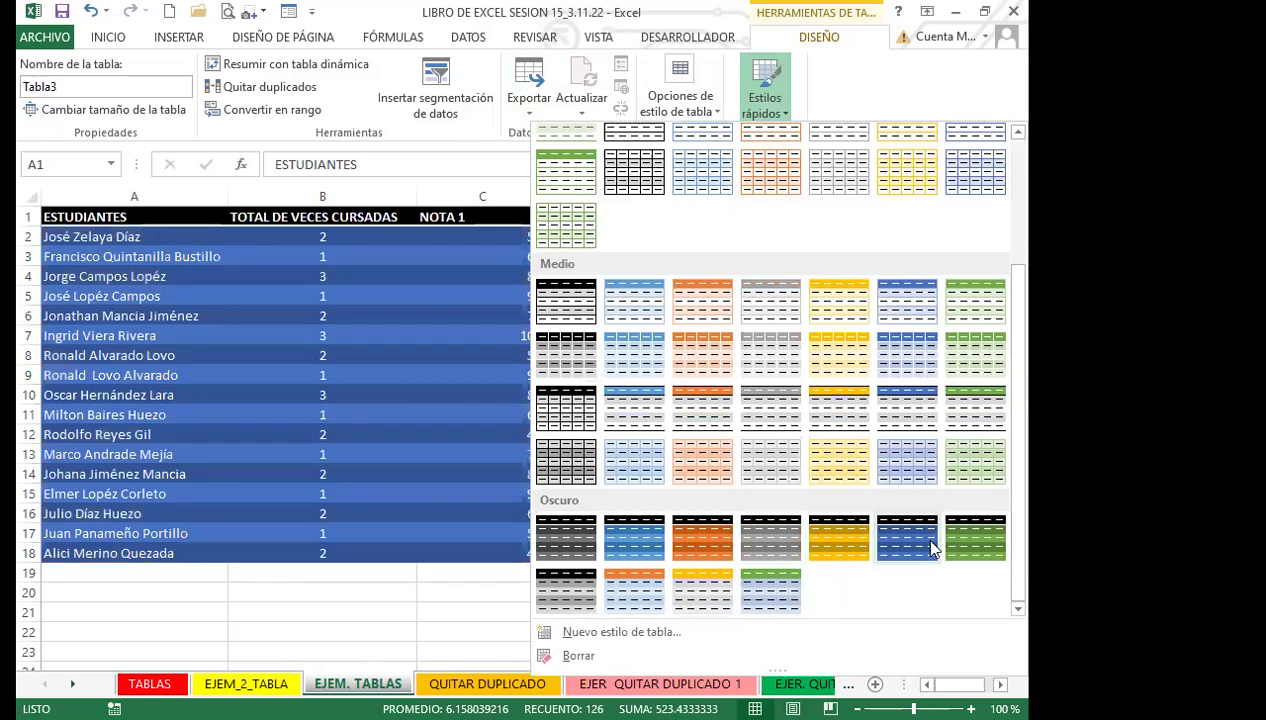
click(714, 535)
click(600, 414)
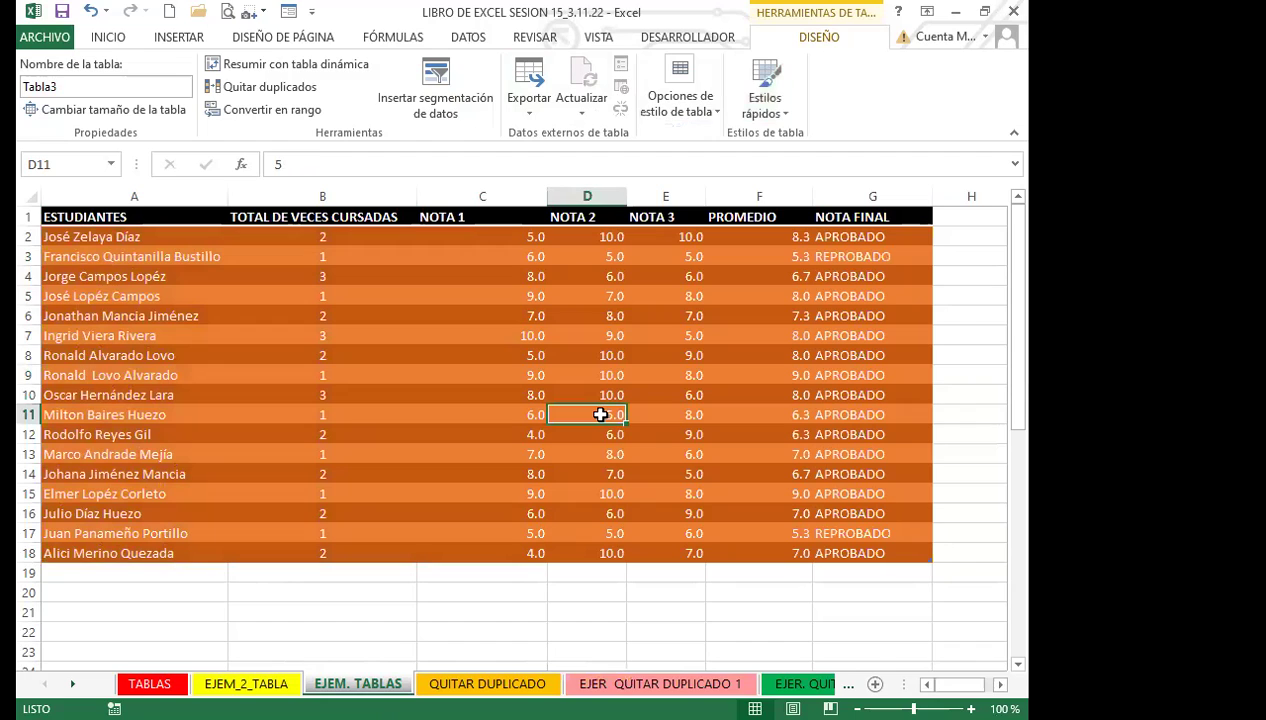
click(476, 389)
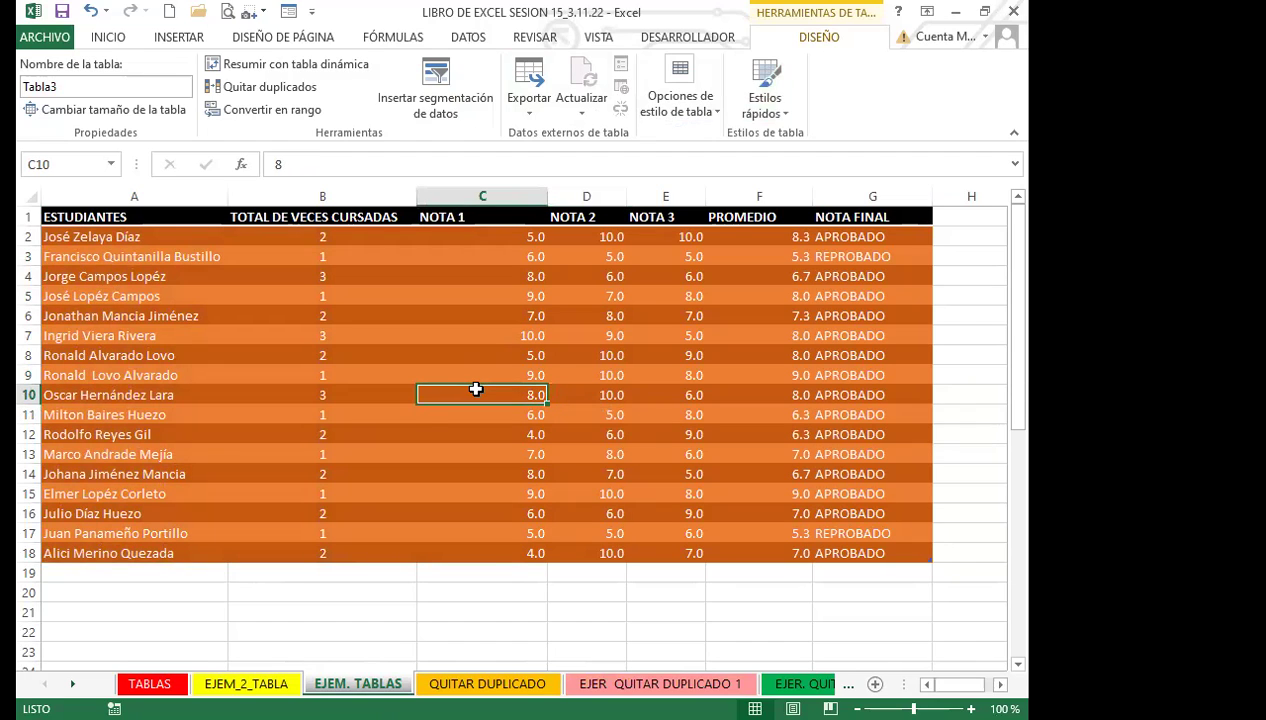
click(490, 356)
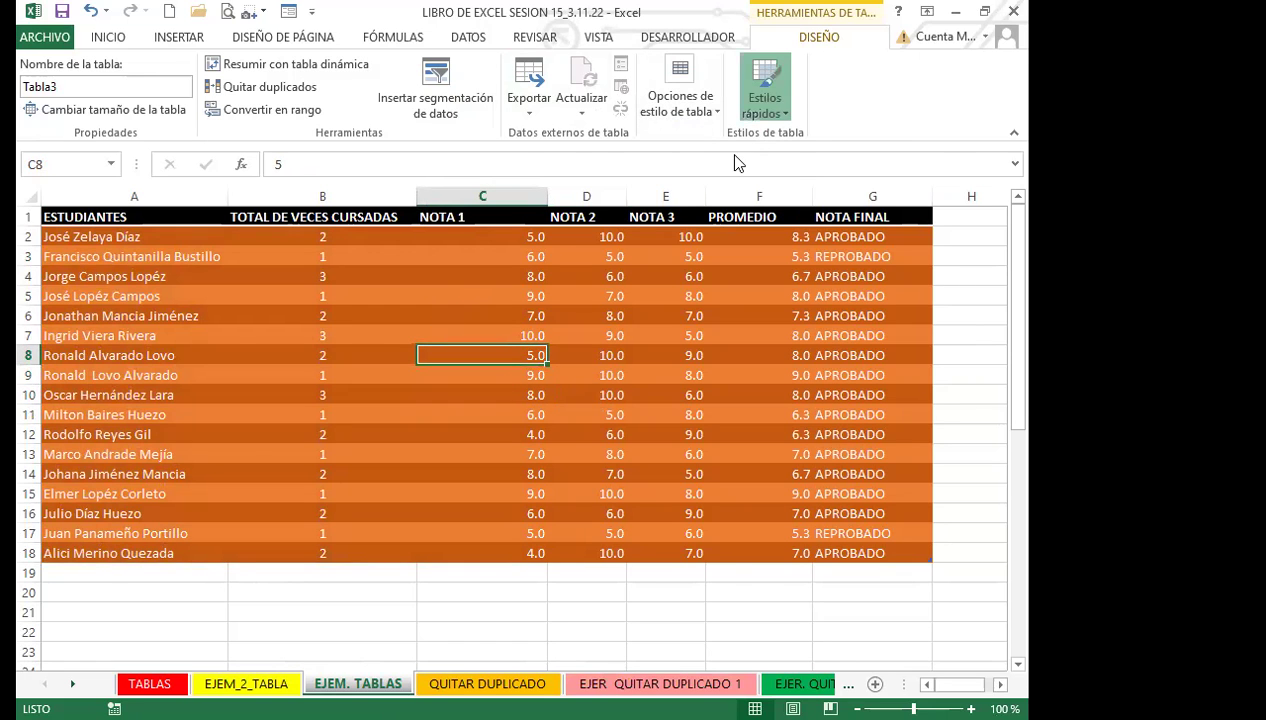
Step: Create a table style with a horizontal white-to-blue gradient fill for the Primera celda de encabezado element
click(765, 100)
scroll(1018, 310, up, 3)
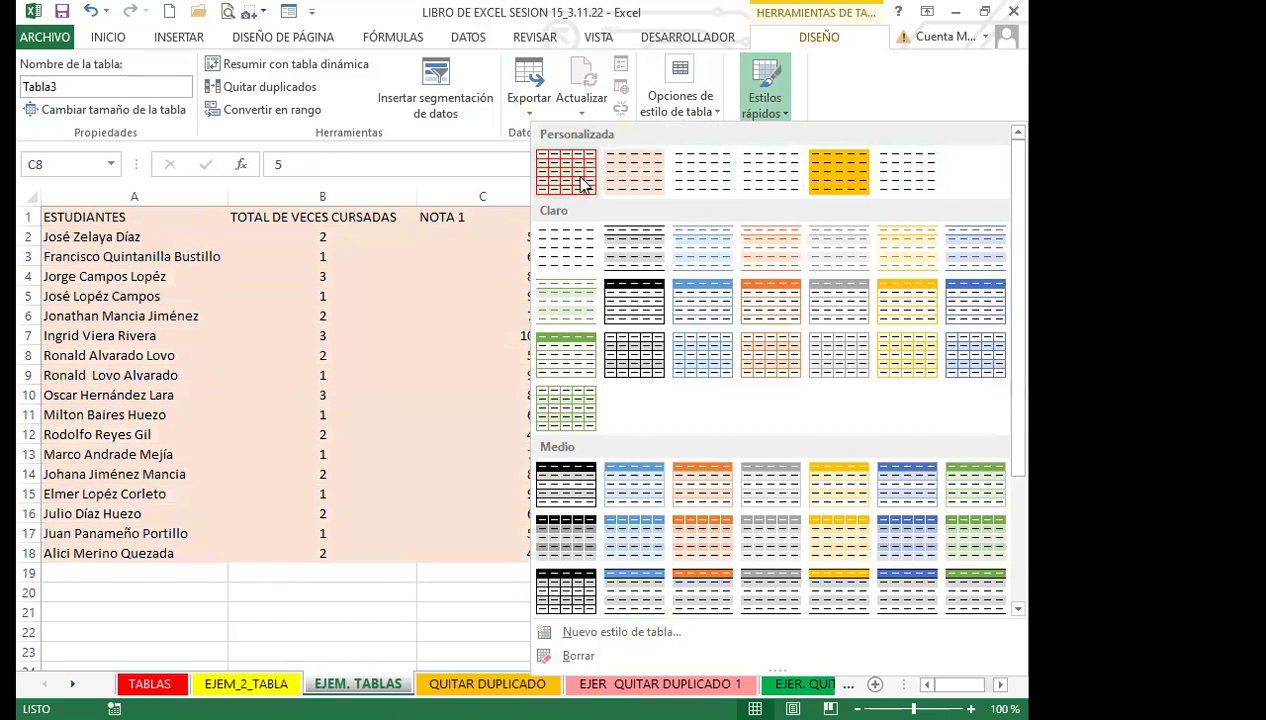
click(615, 632)
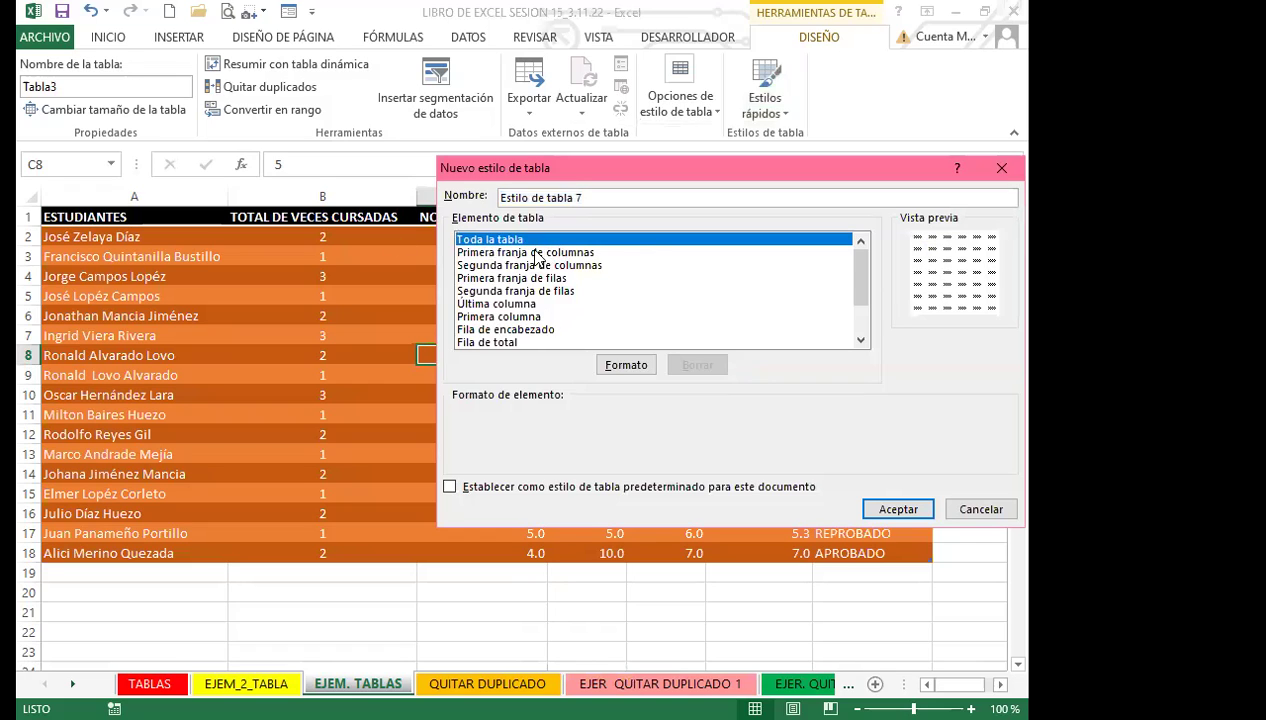
drag(862, 280, 862, 306)
click(481, 318)
click(503, 304)
click(616, 365)
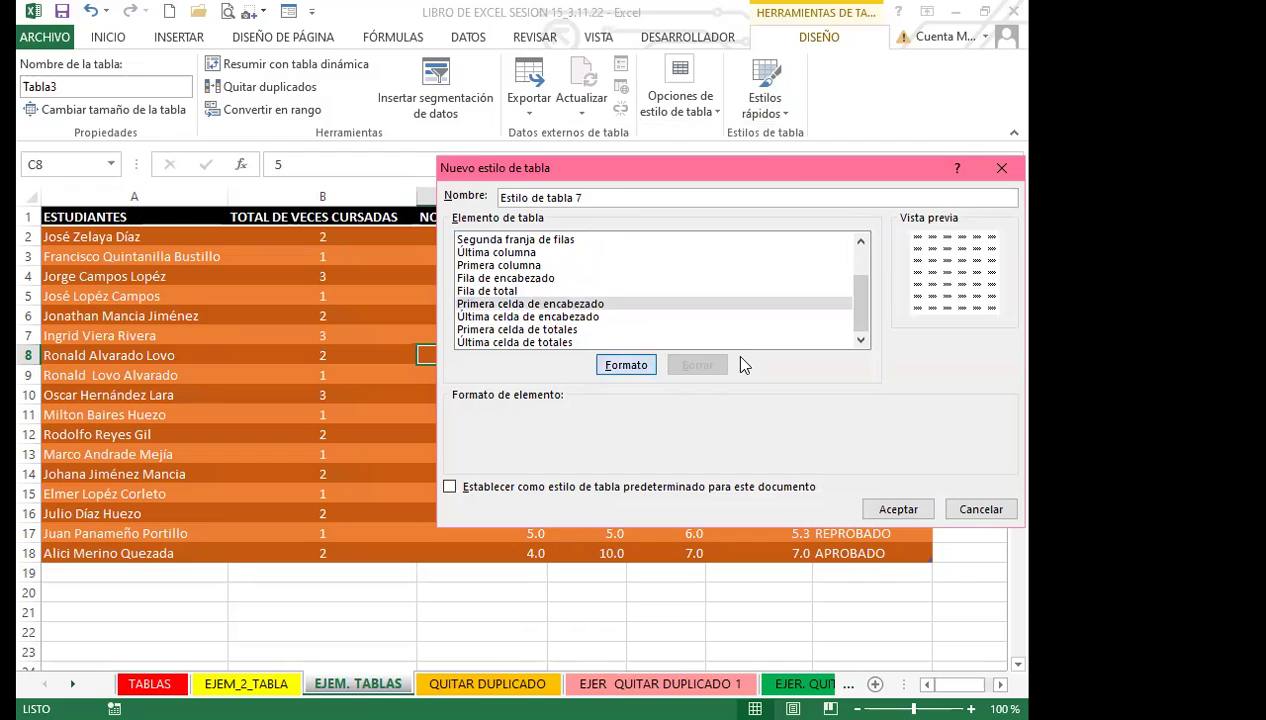
click(558, 358)
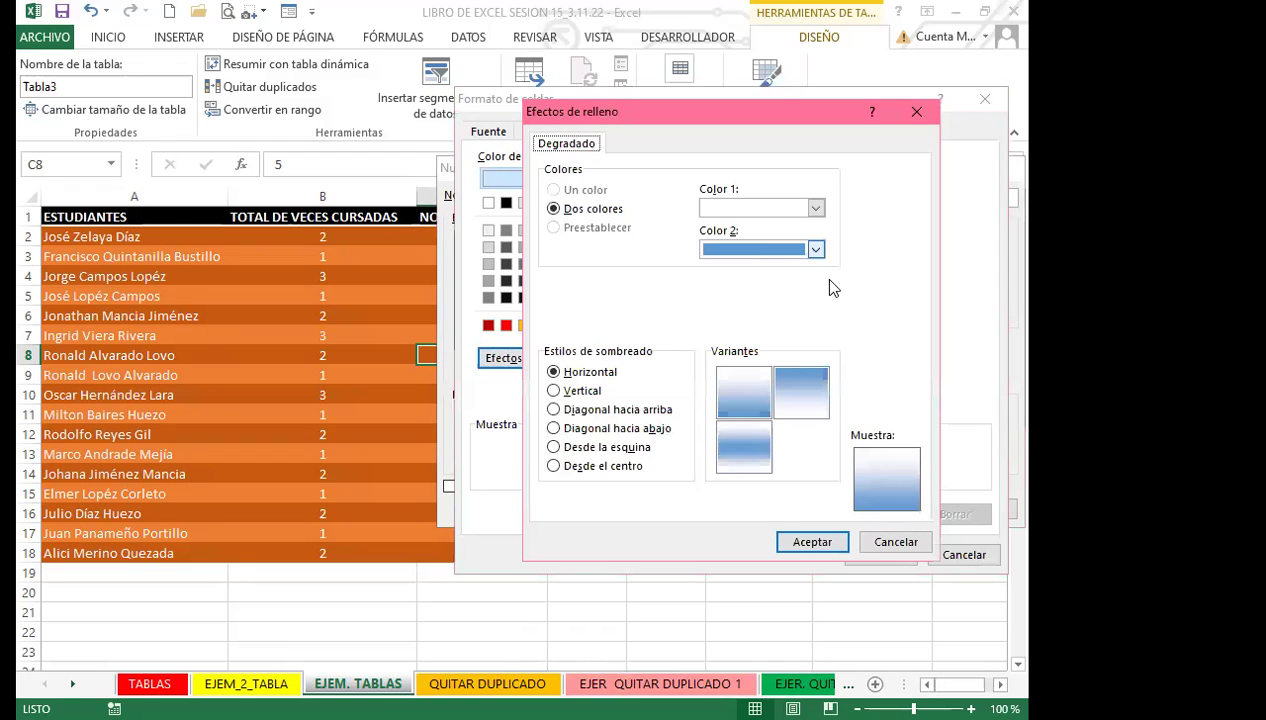
click(798, 541)
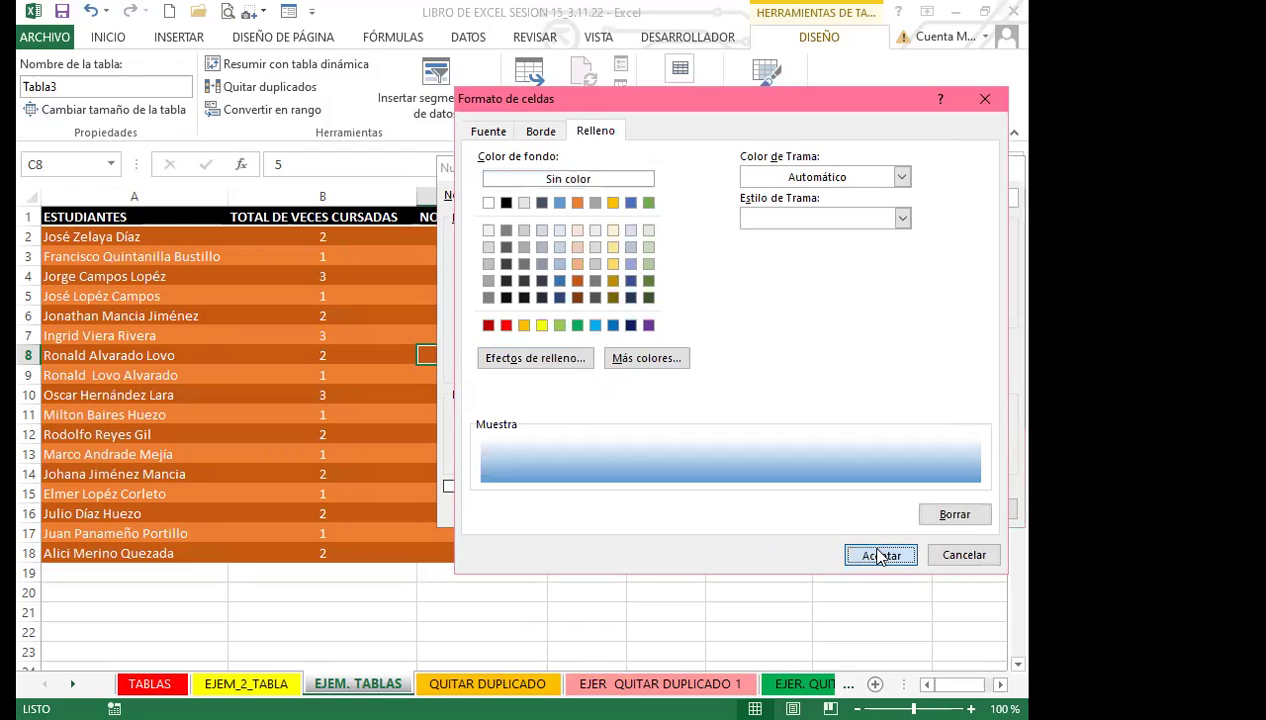
click(878, 556)
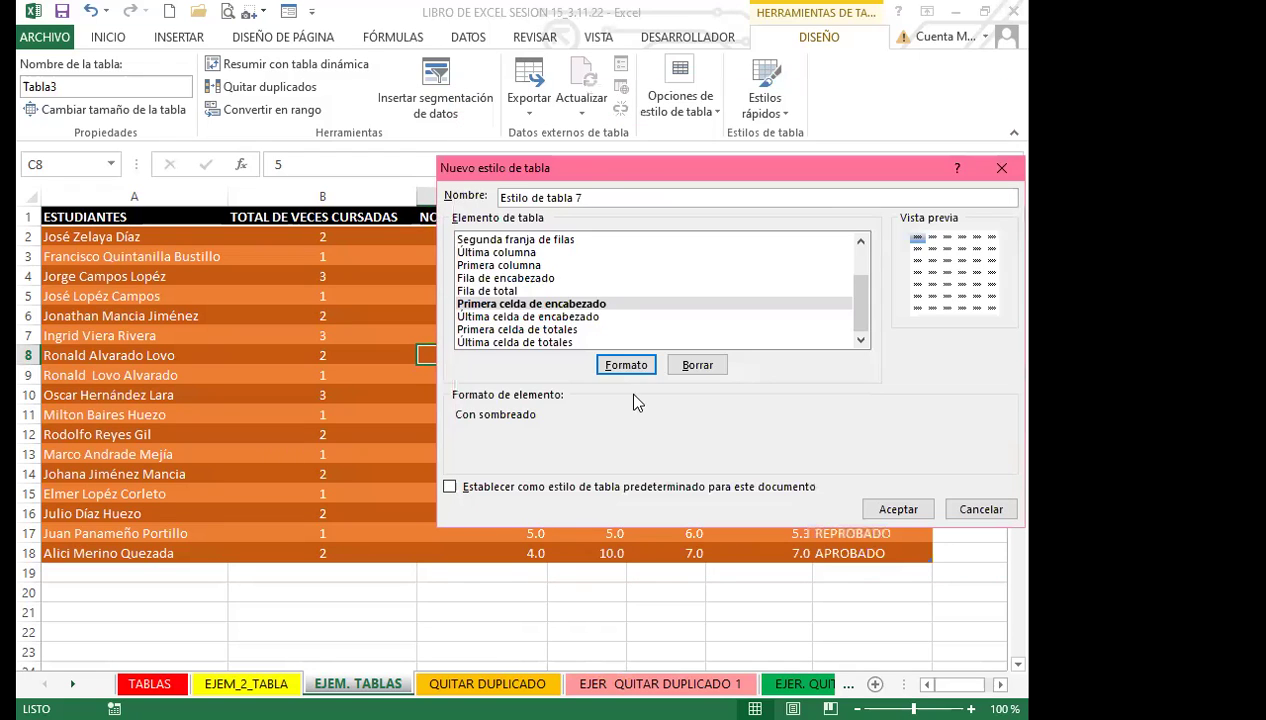
click(893, 509)
click(600, 356)
click(641, 358)
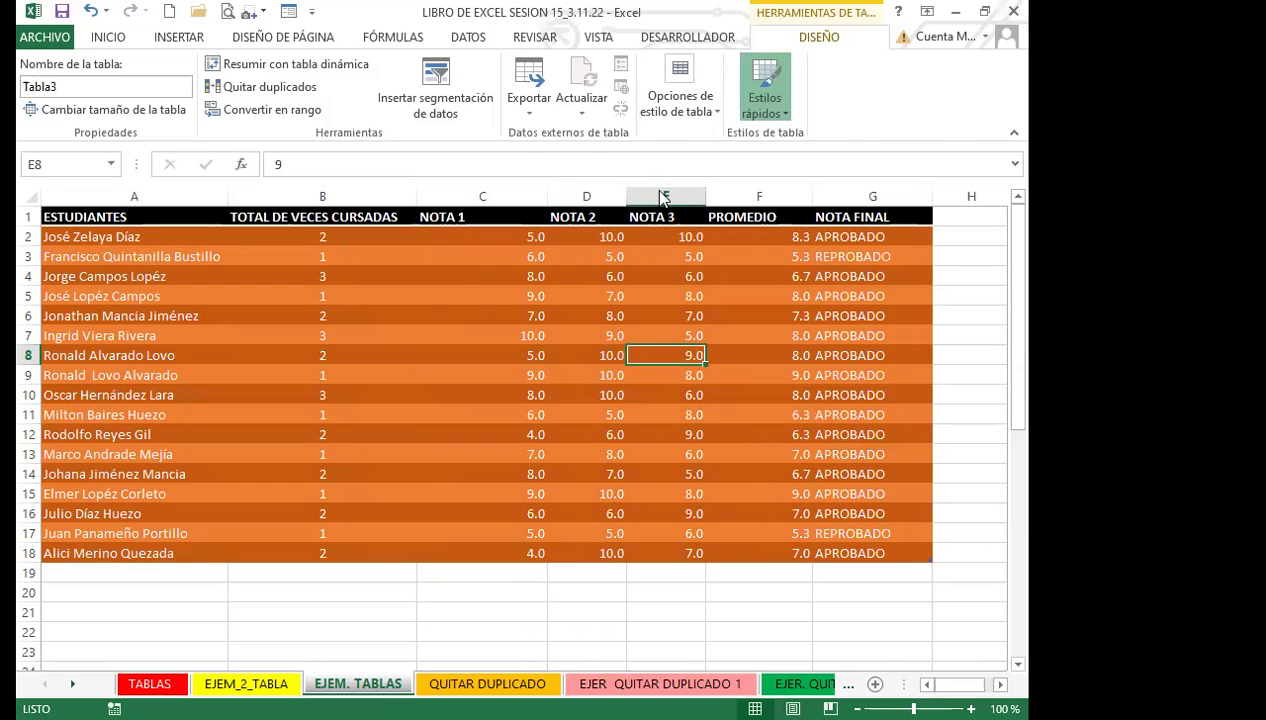
Step: Replace the student grade table's dark orange formatting with a plain table style without fill
click(765, 90)
scroll(1010, 260, up, 3)
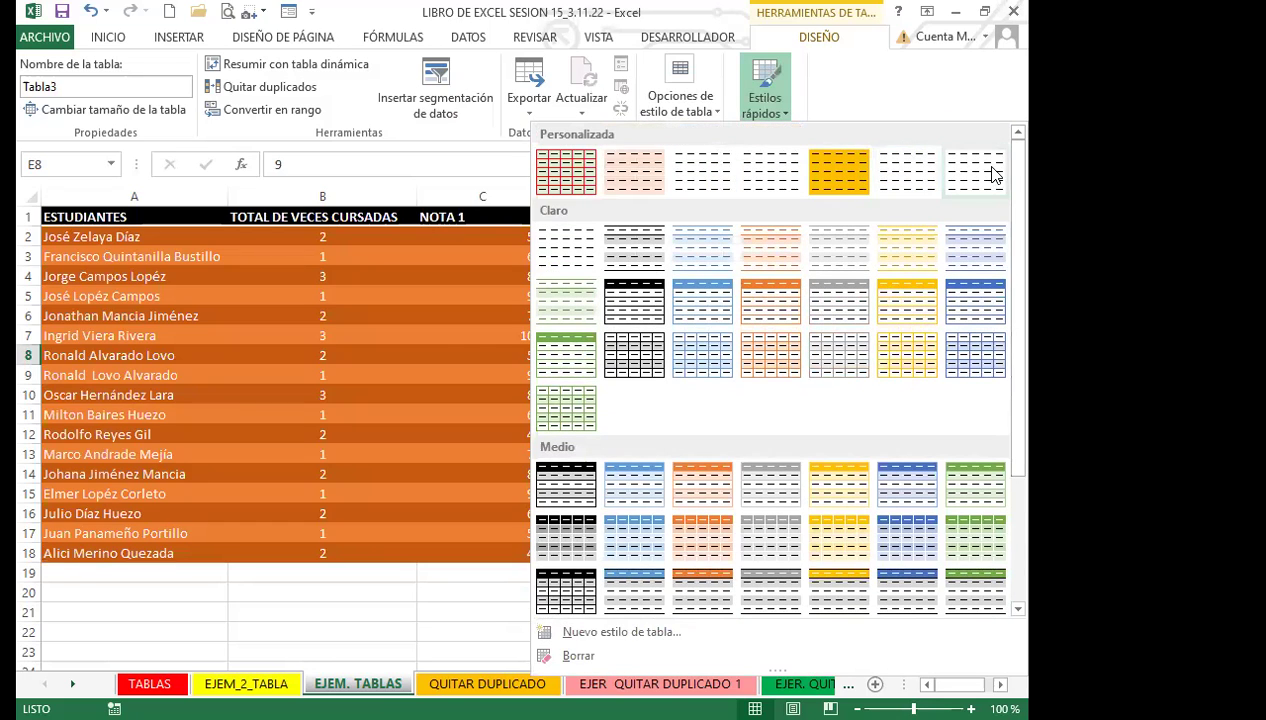
click(695, 228)
Step: Create a table style for the student grade table with thick red outline and inside borders on the Toda la tabla element
drag(121, 215, 858, 555)
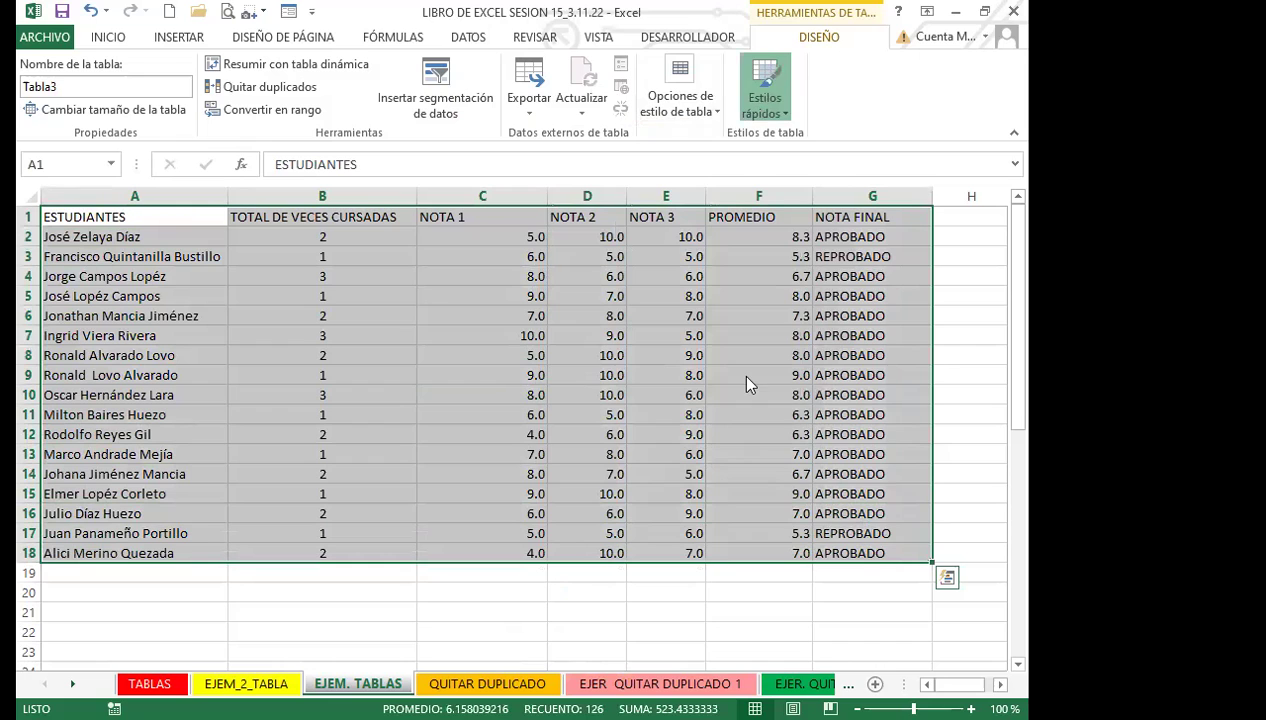
click(765, 90)
click(615, 629)
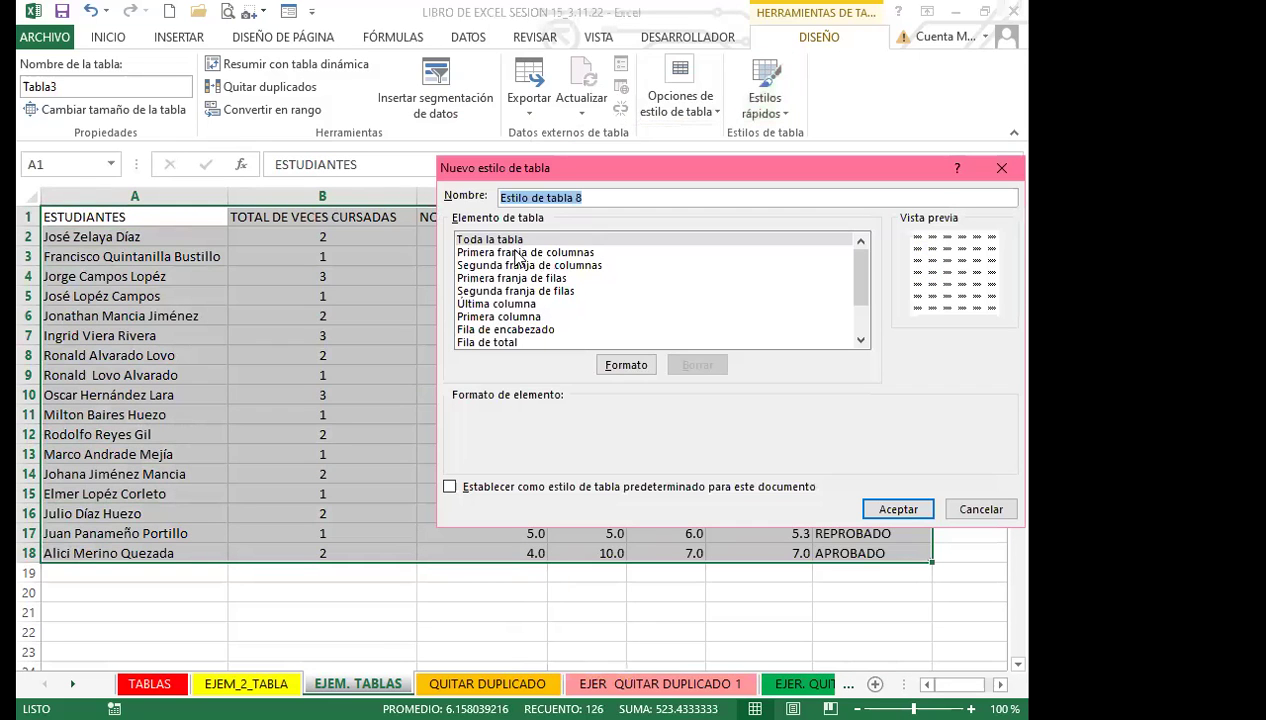
click(478, 241)
click(622, 366)
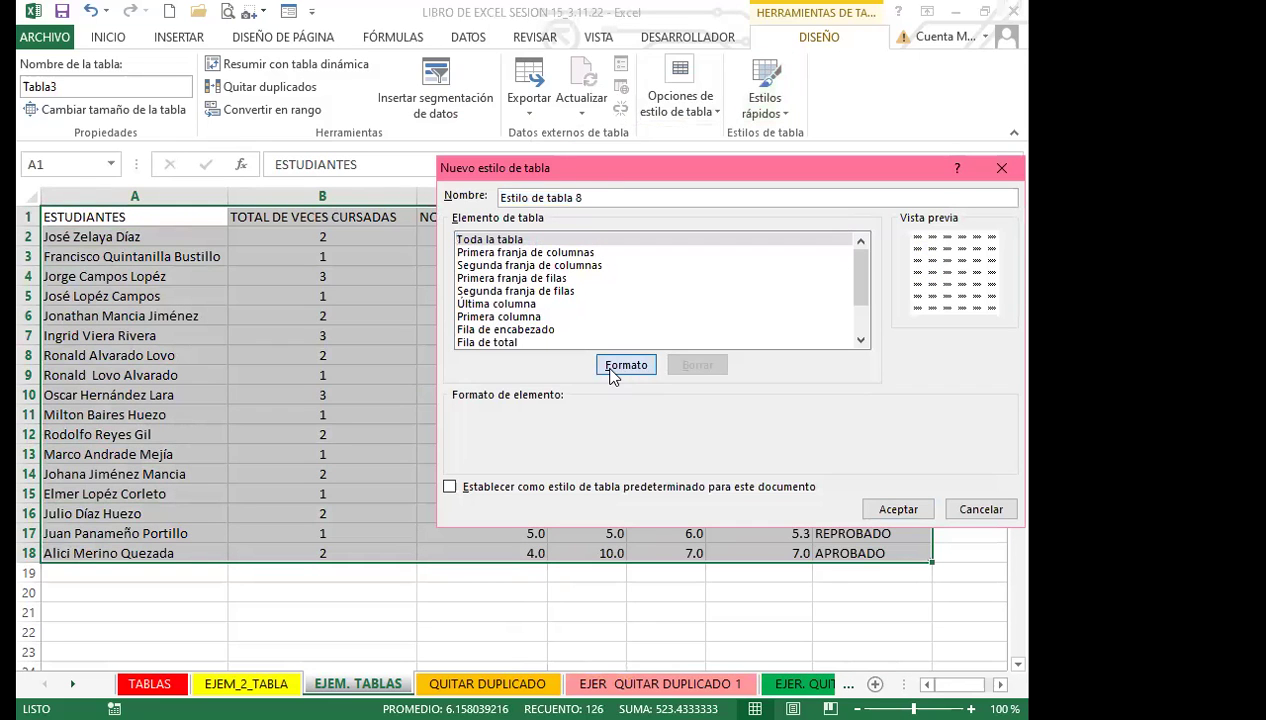
click(539, 131)
click(574, 280)
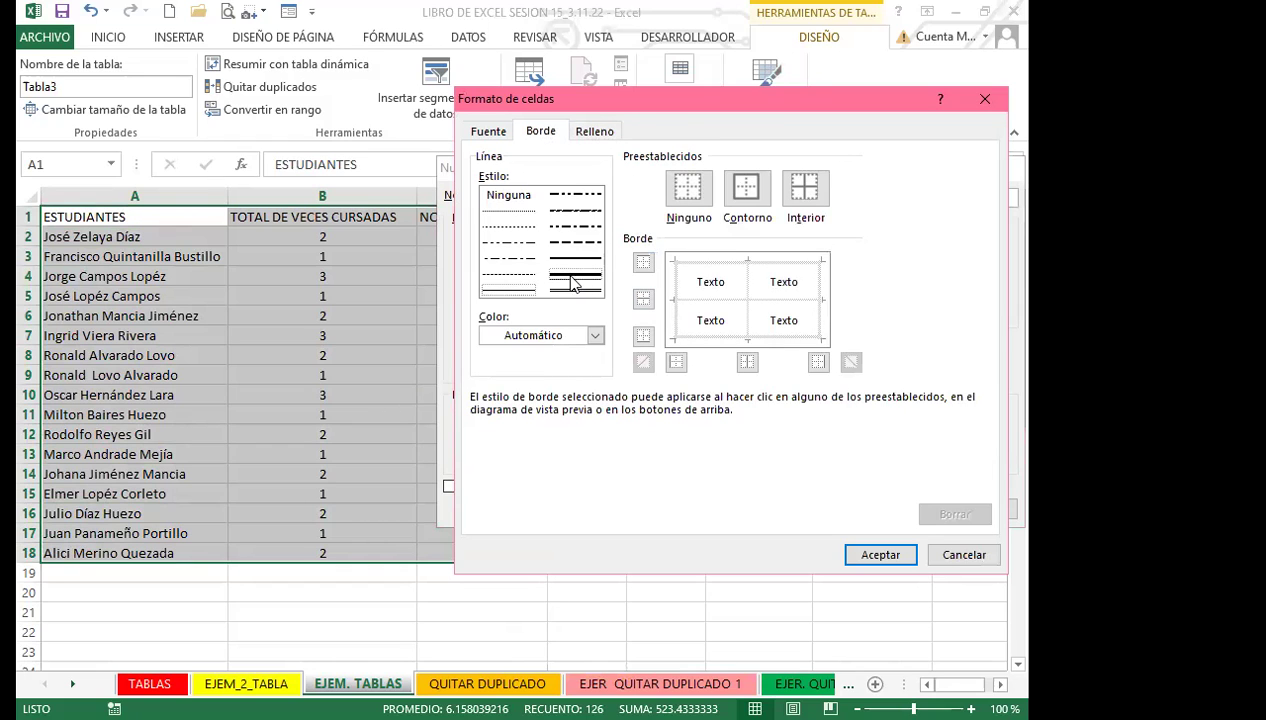
click(595, 335)
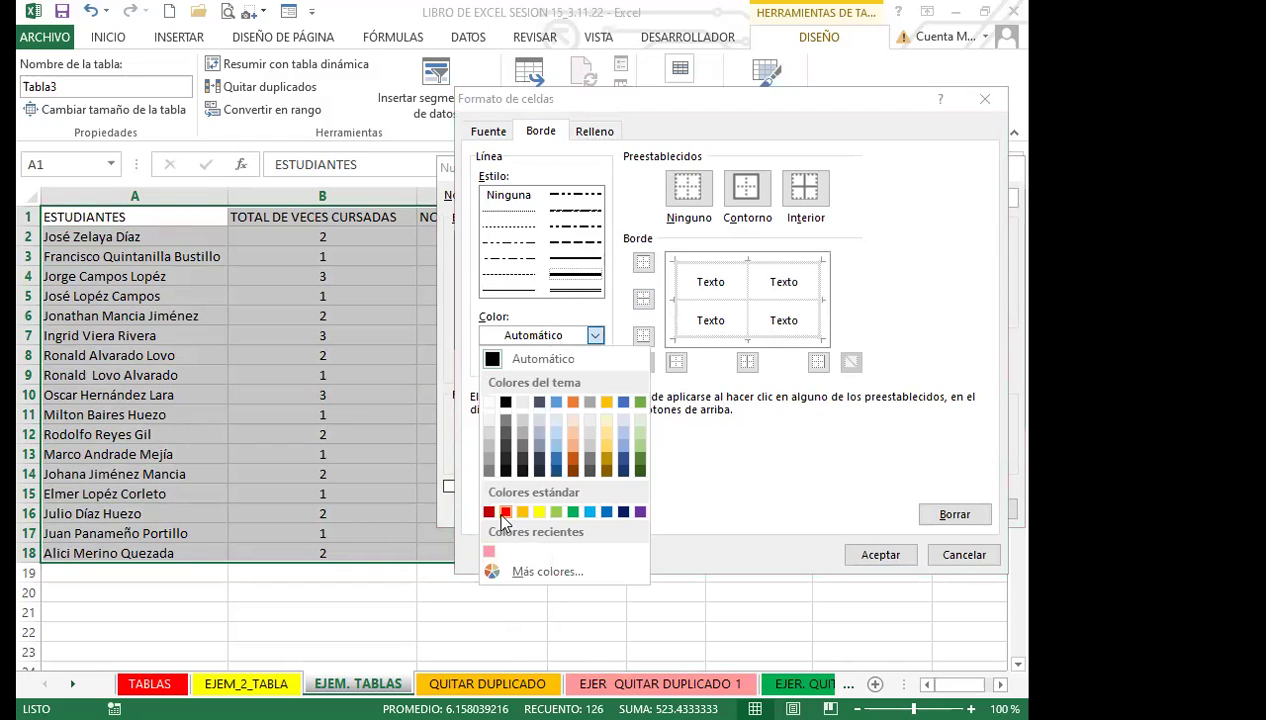
click(505, 512)
click(746, 188)
click(805, 188)
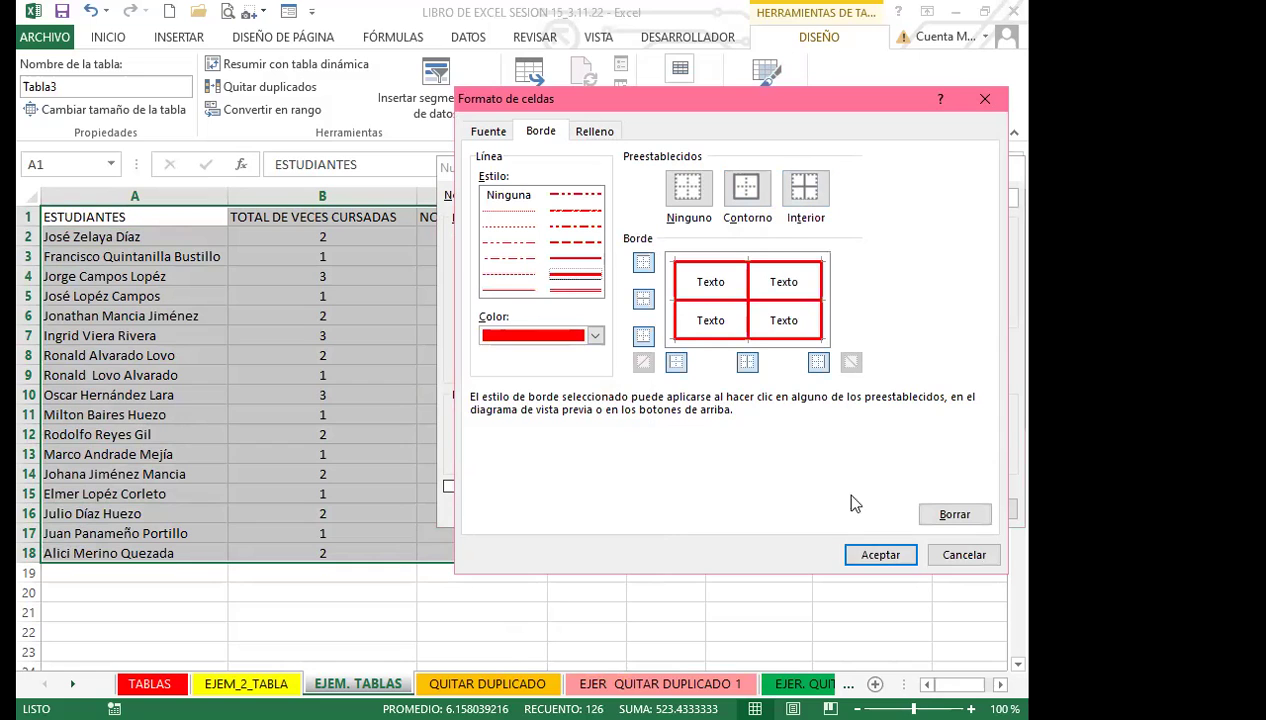
click(878, 556)
click(900, 506)
Step: Apply the new custom style with thick red borders to the student grade table
click(766, 112)
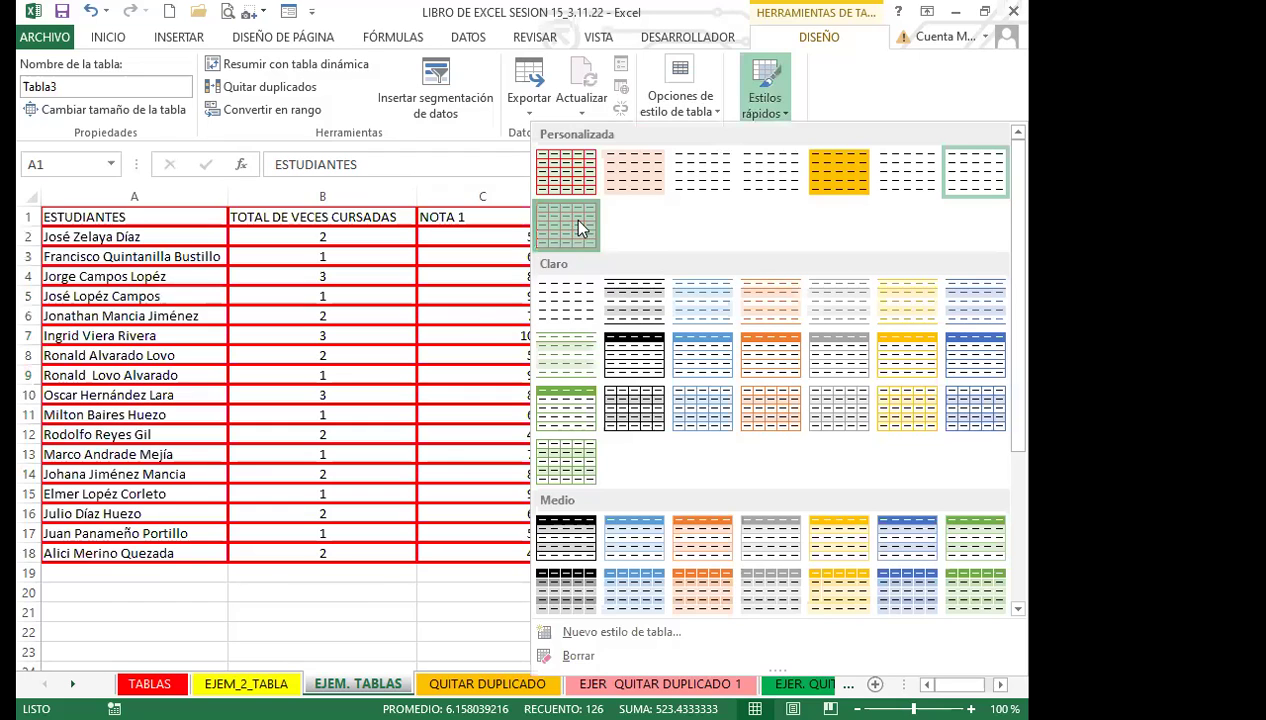
click(582, 228)
click(470, 335)
click(405, 372)
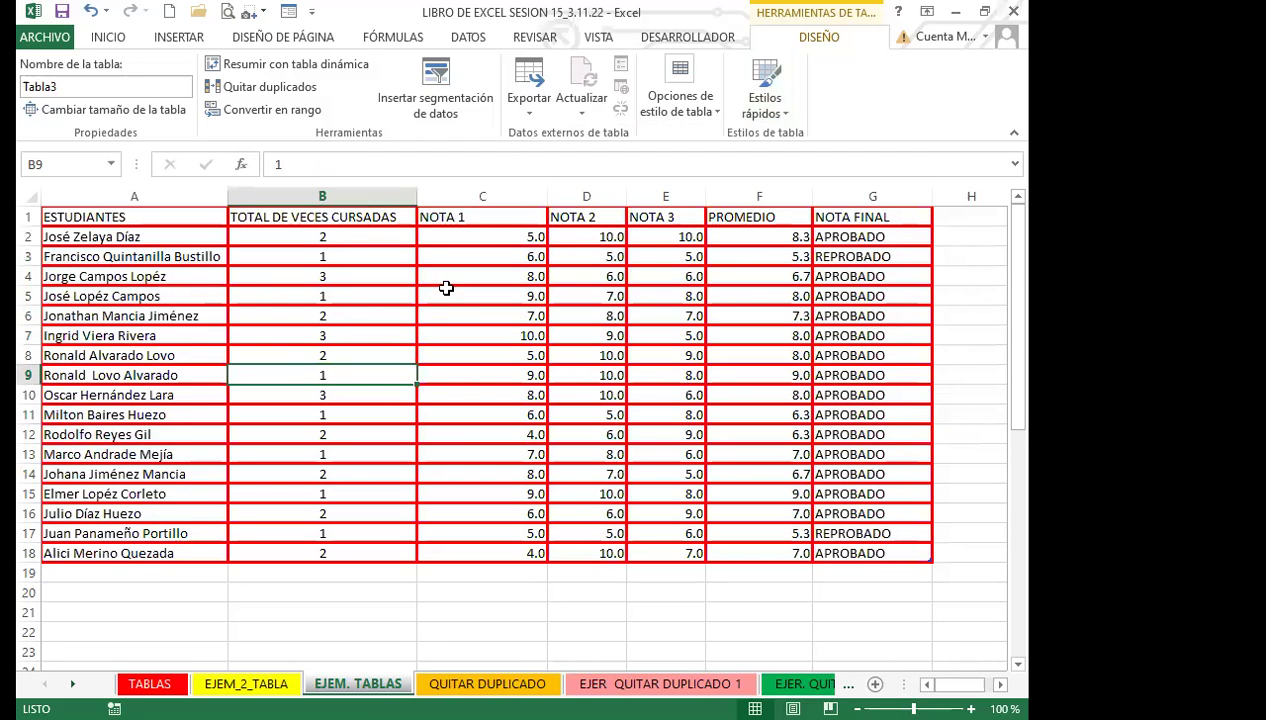
click(470, 352)
click(398, 245)
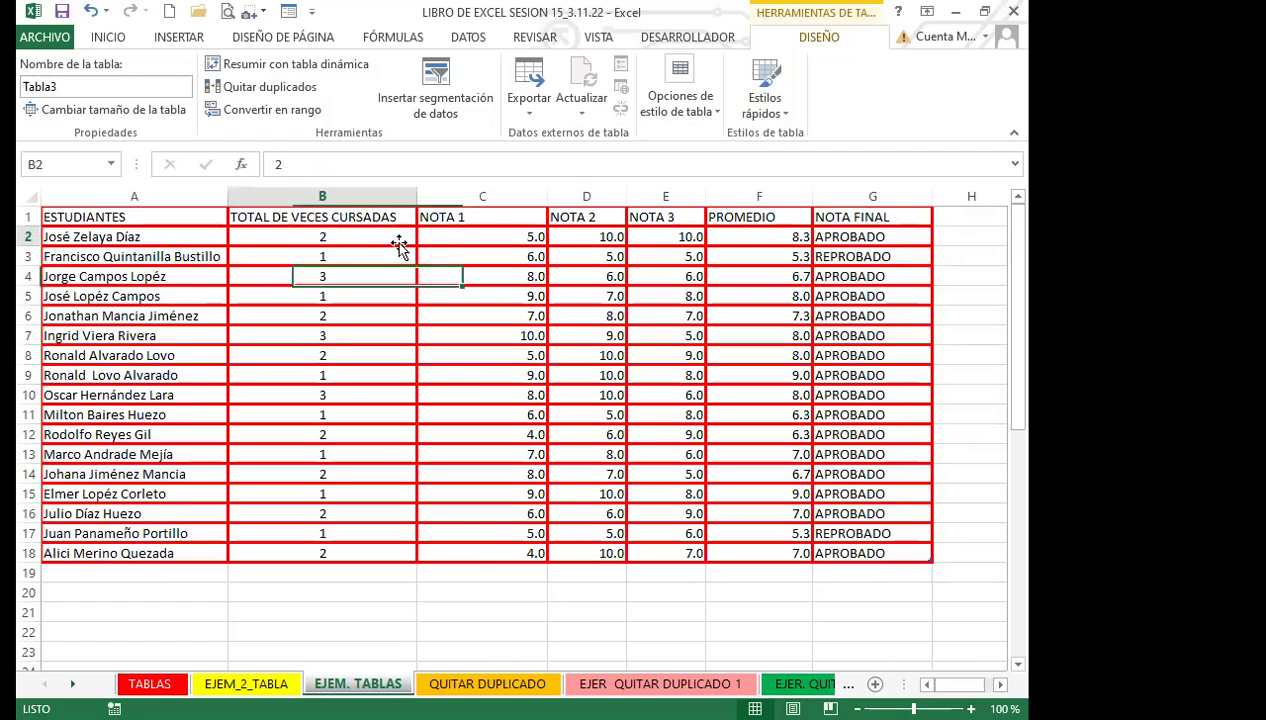
click(763, 100)
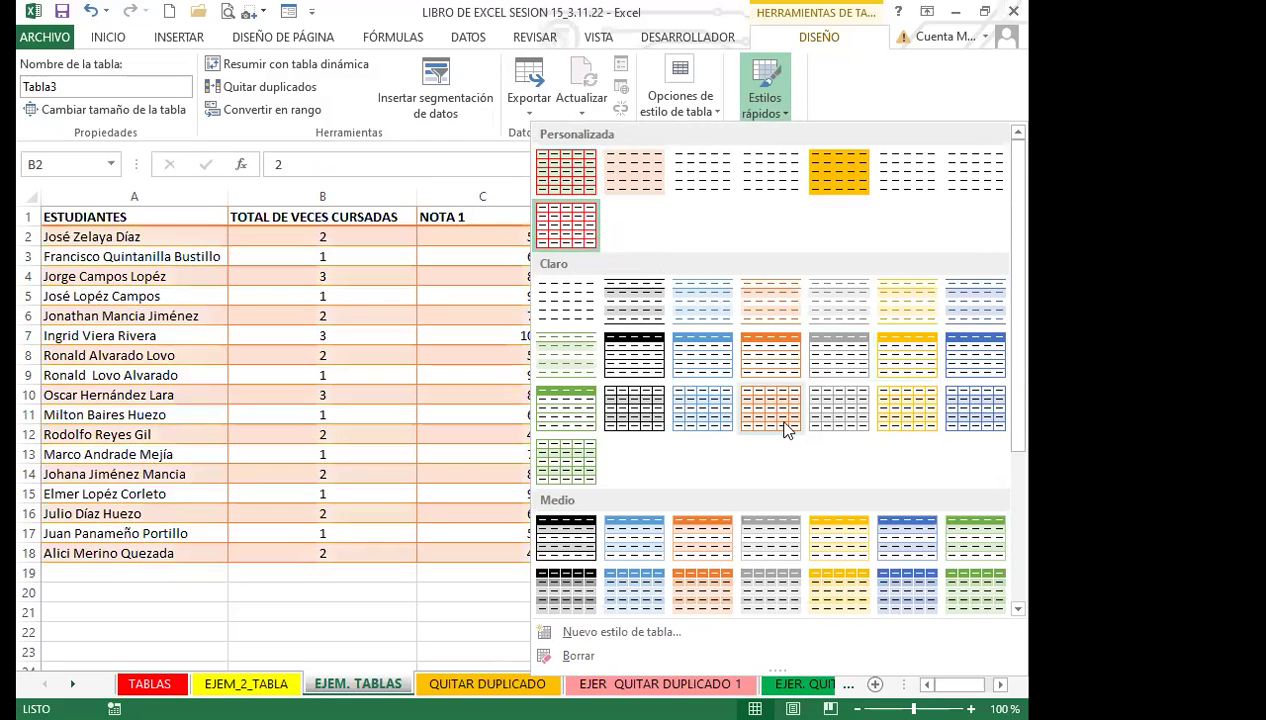
scroll(780, 424, down, 4)
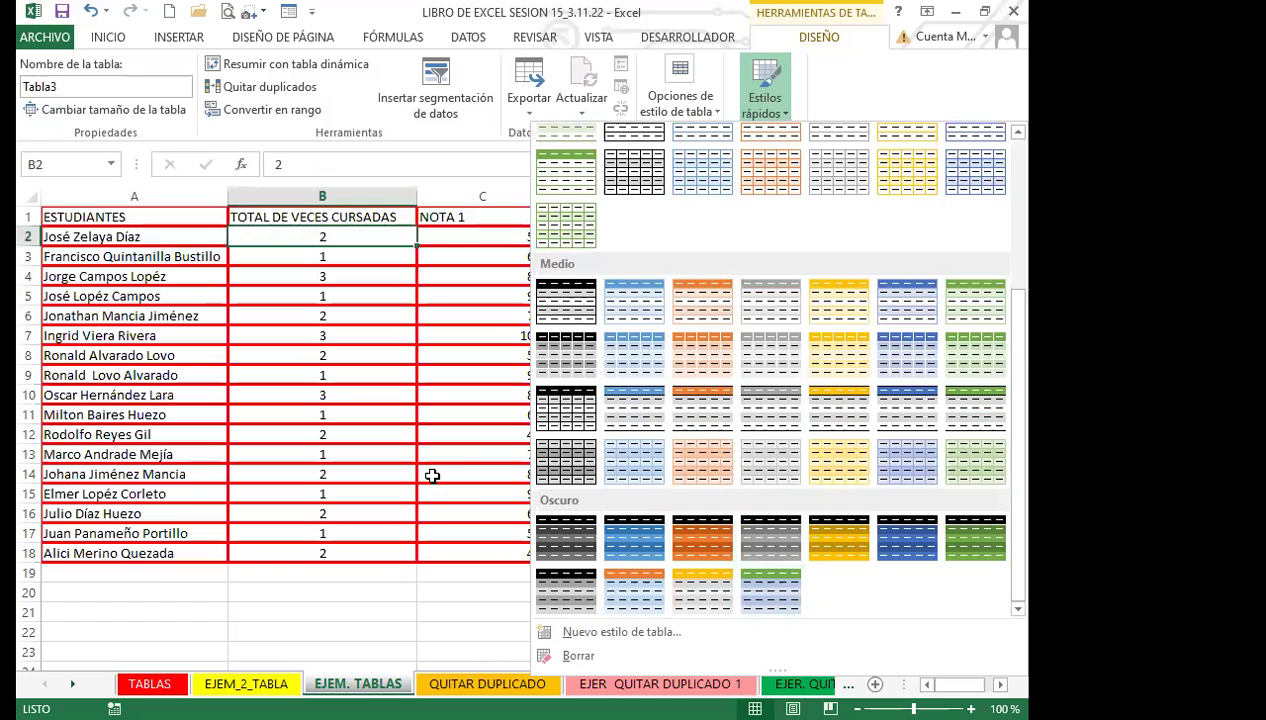
click(458, 452)
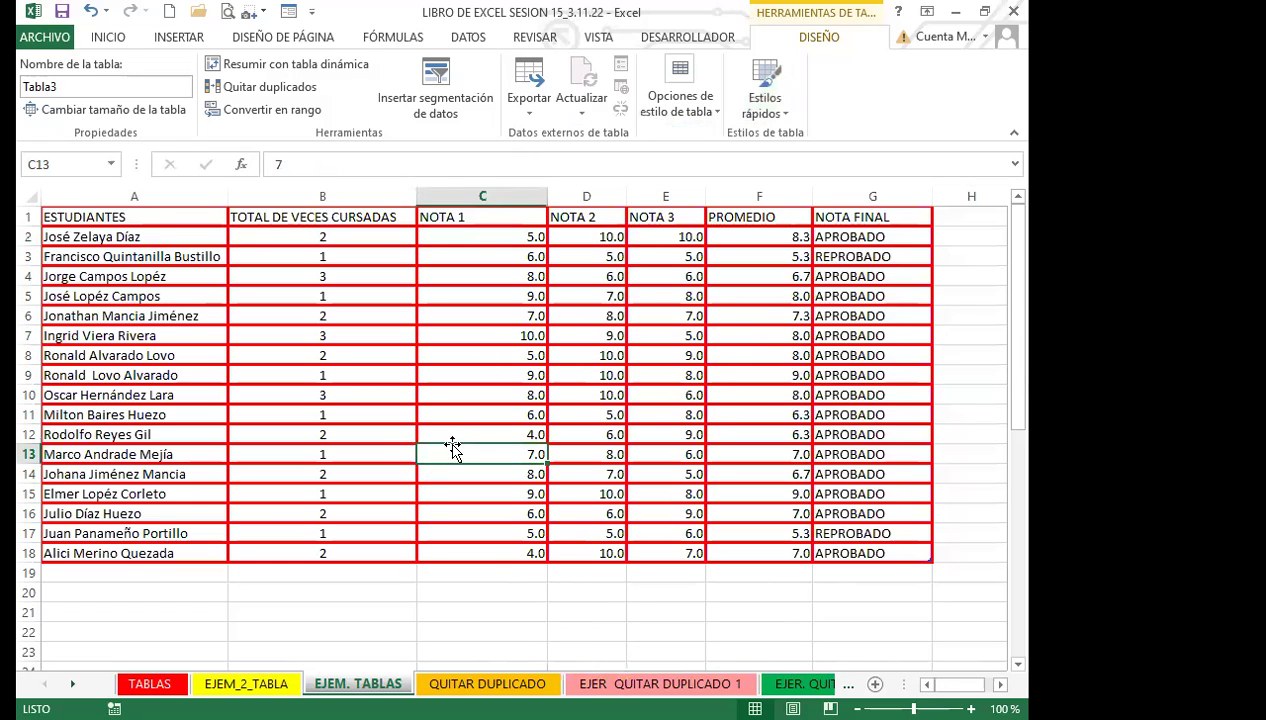
click(363, 487)
click(298, 337)
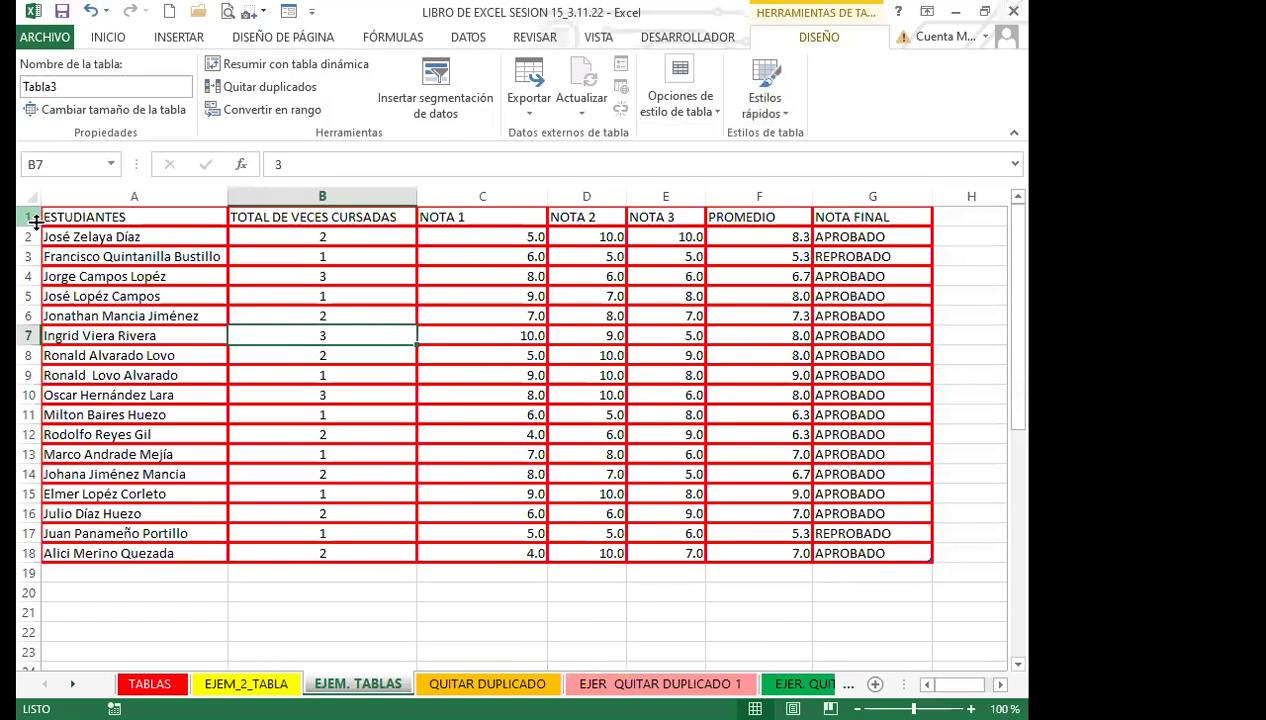
Step: Make the student grade table's header row taller and convert the table to a normal range
drag(35, 221, 35, 237)
click(70, 207)
drag(228, 237, 815, 412)
key(ctrl+z)
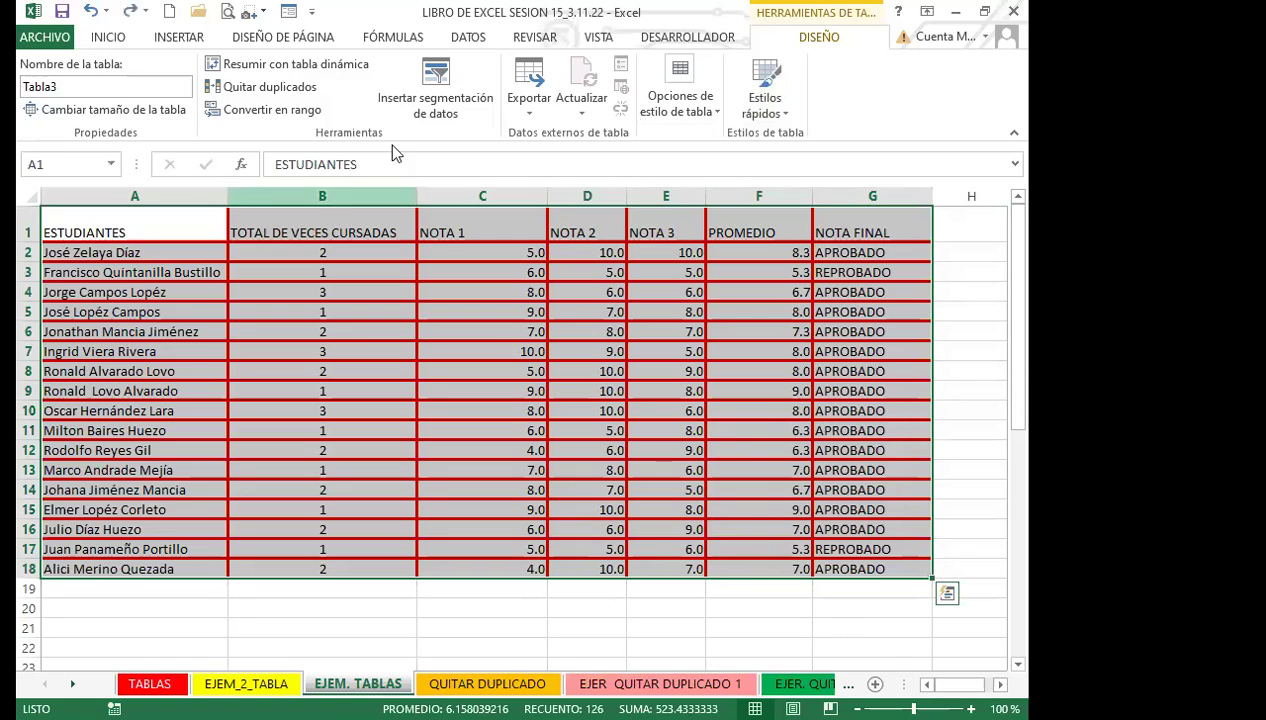
click(268, 110)
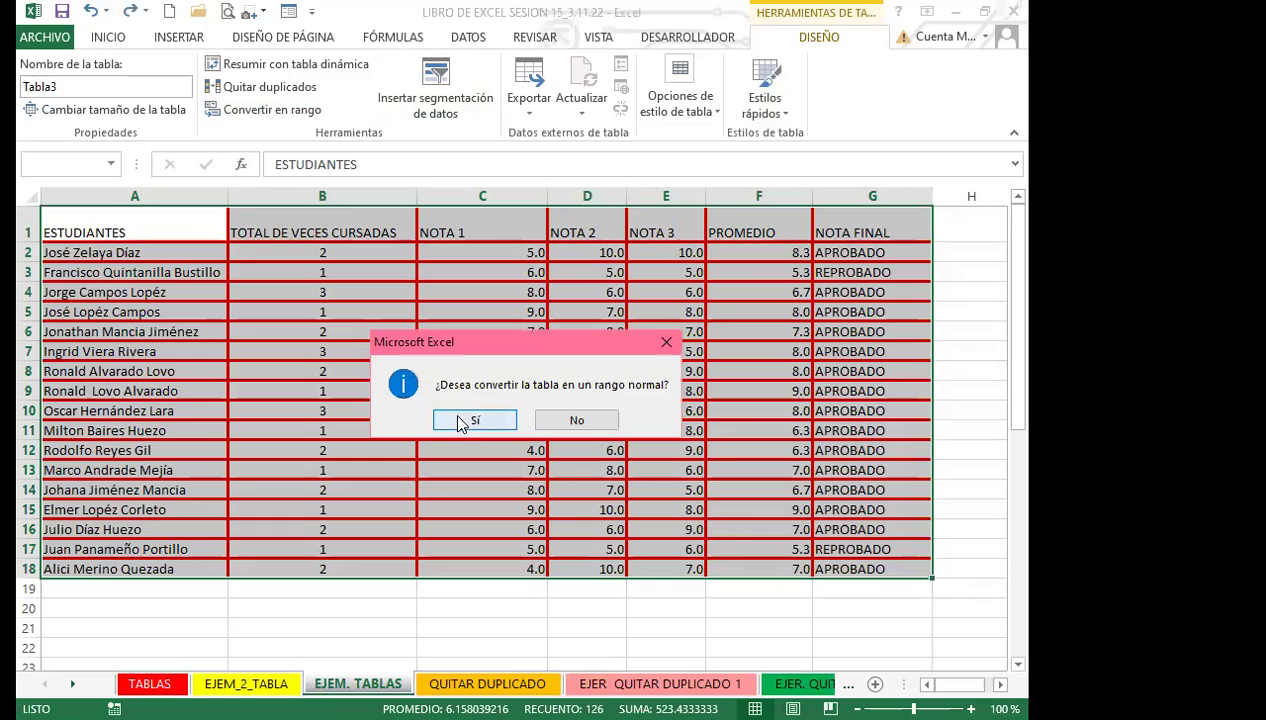
key(Return)
click(310, 300)
Step: Fill the header cells A1:G1 with the lightest gold theme colour
drag(155, 234, 833, 231)
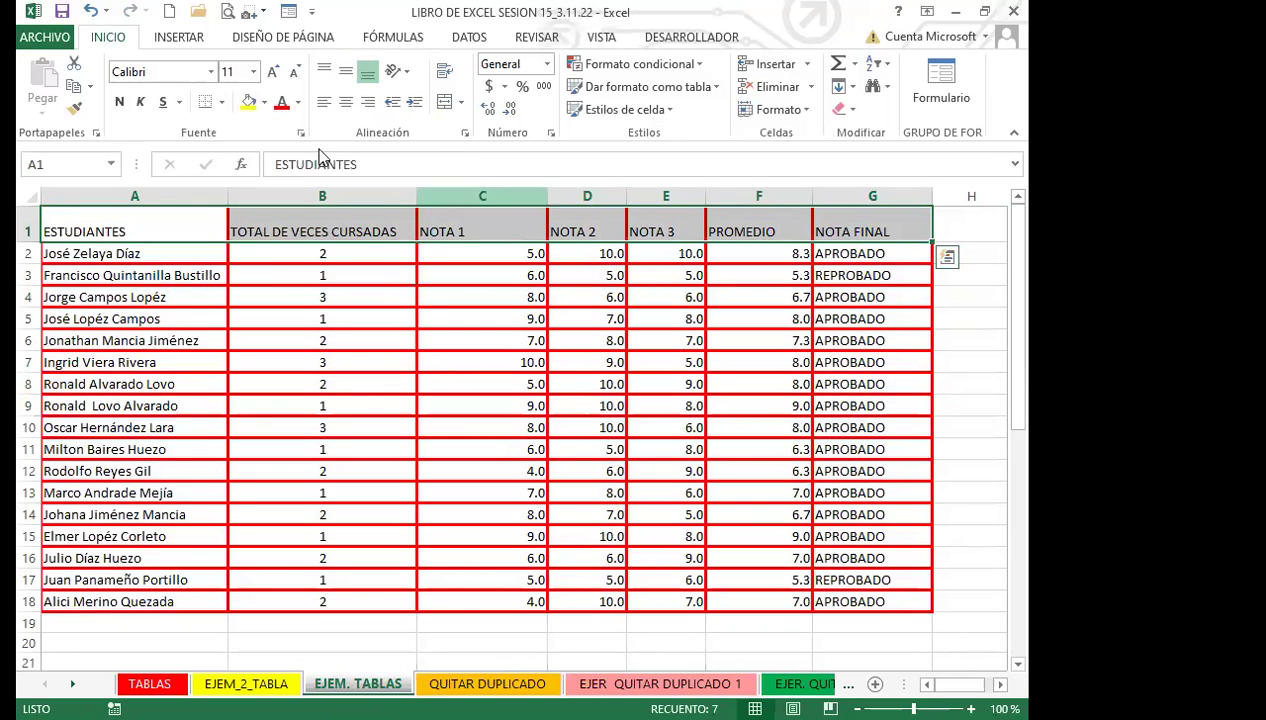
click(222, 102)
click(265, 103)
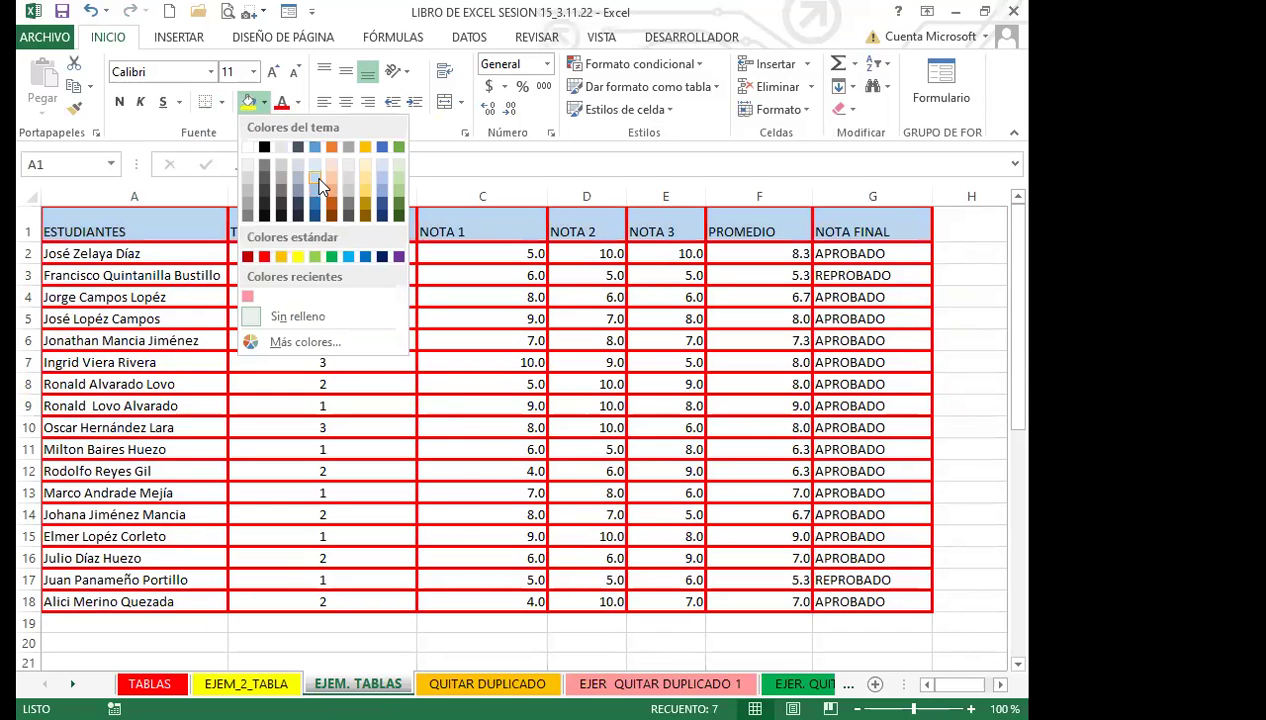
click(365, 165)
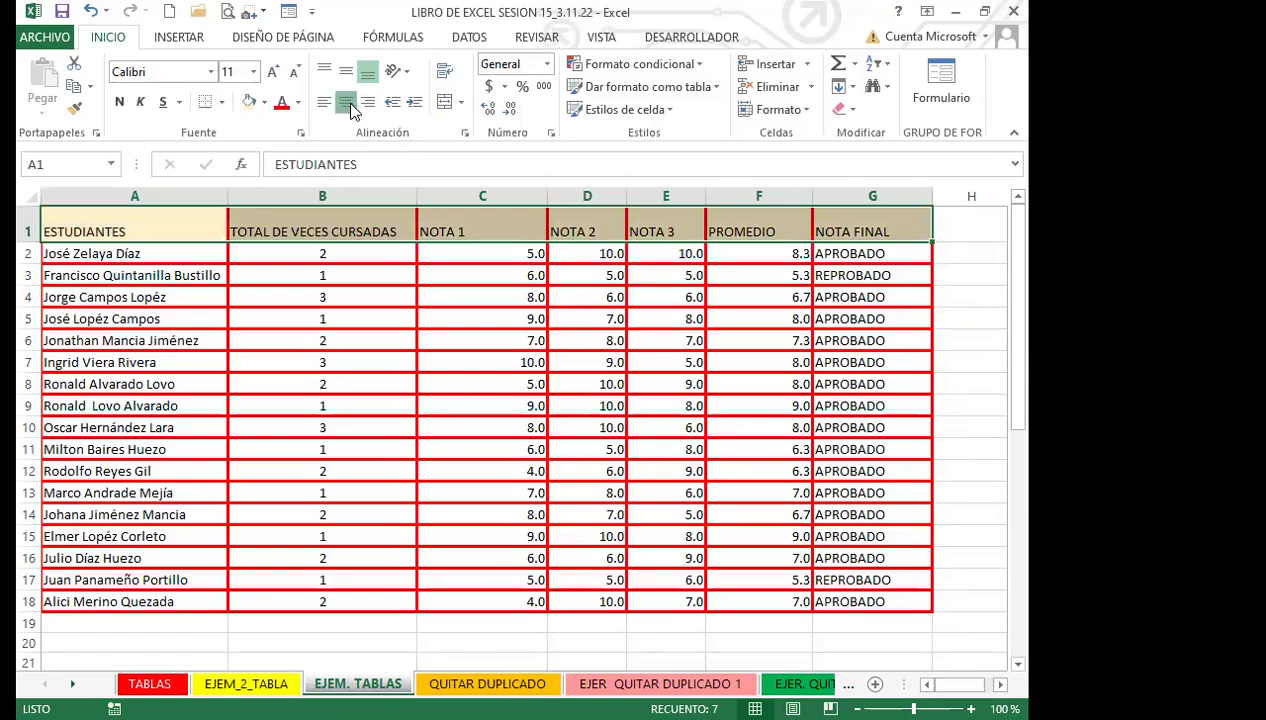
Step: Centre the header text horizontally and vertically, and make it bold at font size 12
click(345, 103)
click(345, 72)
click(119, 102)
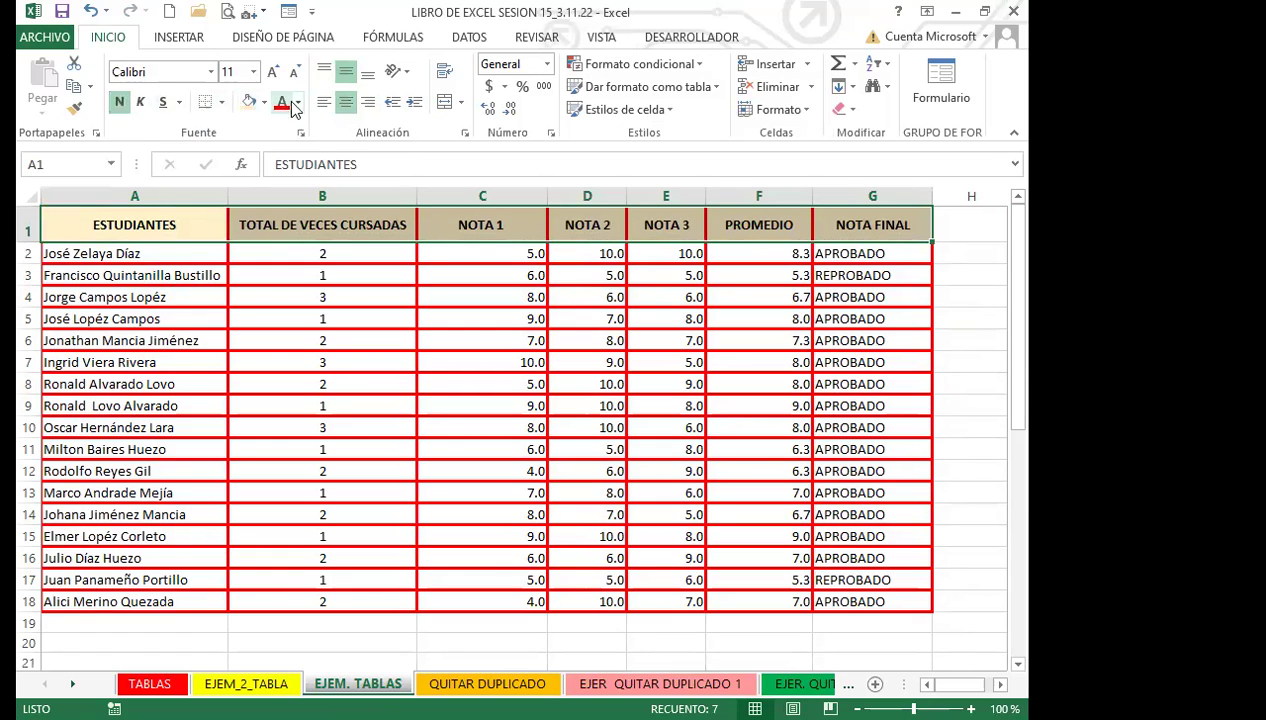
click(272, 72)
click(293, 303)
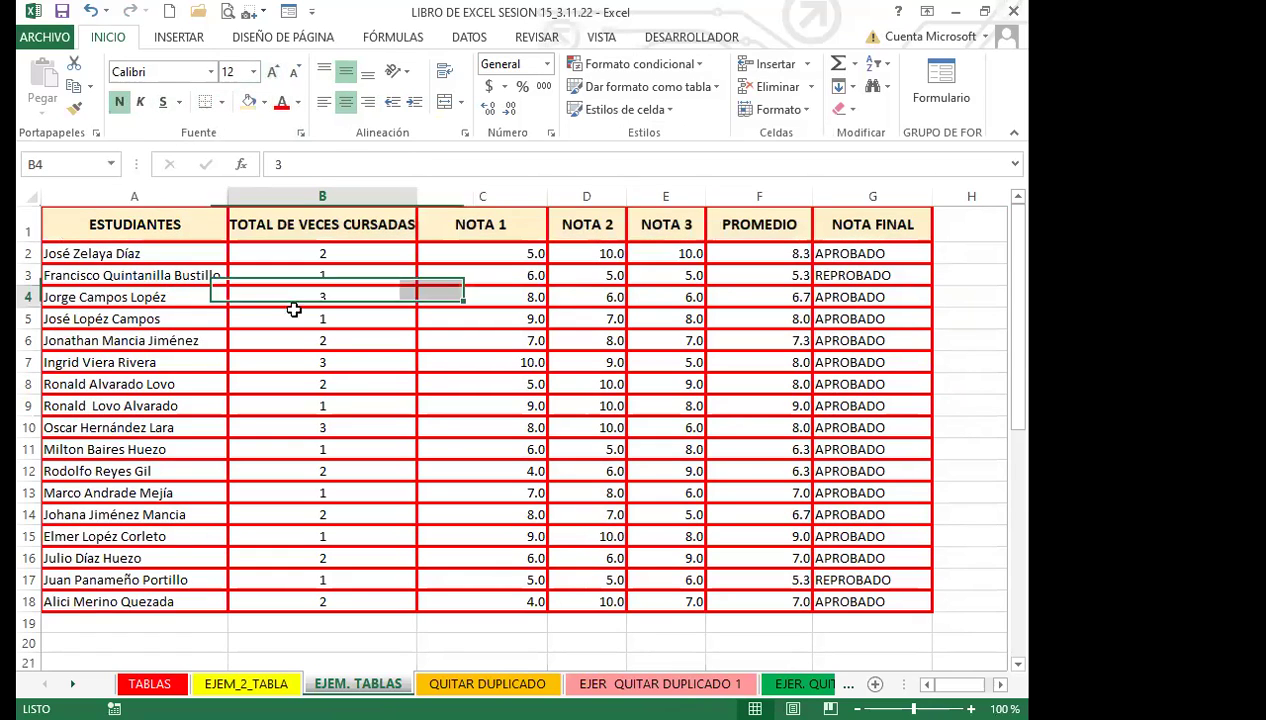
Step: Centre the student data in A2:G18 horizontally and make it bold
drag(130, 250, 838, 598)
click(345, 103)
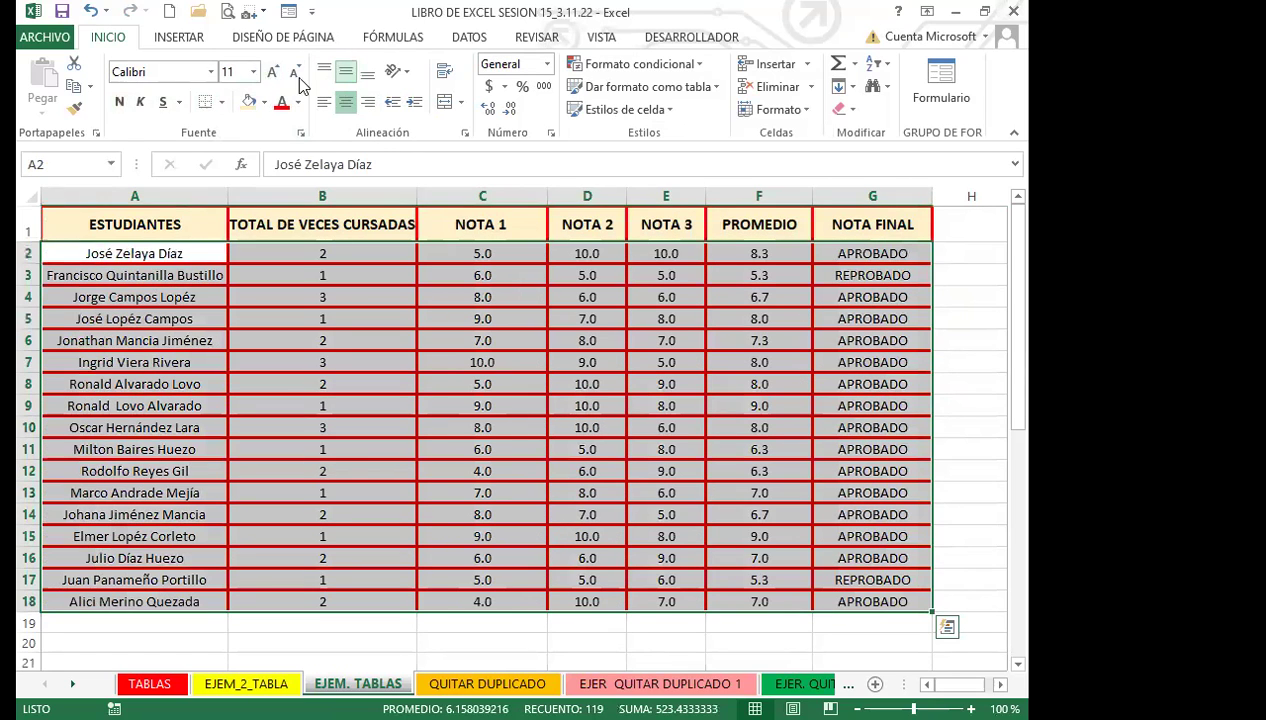
click(119, 101)
click(339, 320)
Step: Examine the formulas in the first PROMEDIO and NOTA FINAL cells, F2 and G2
click(757, 256)
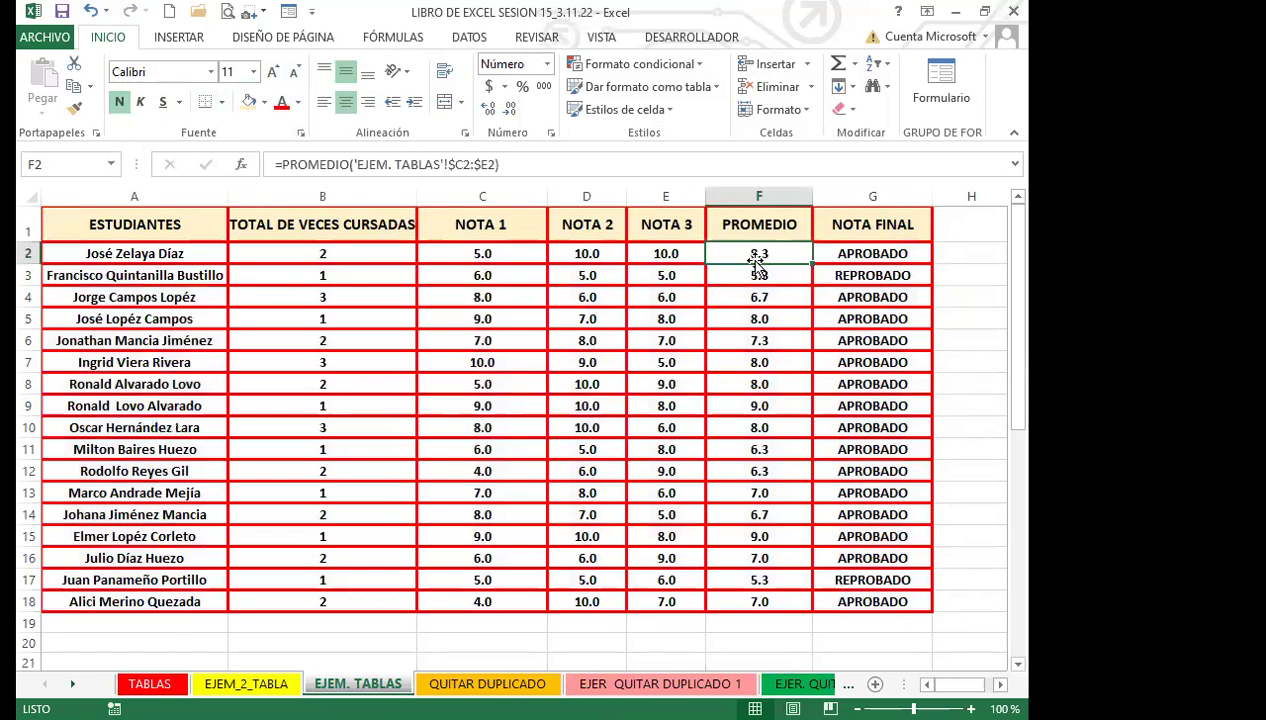
click(856, 254)
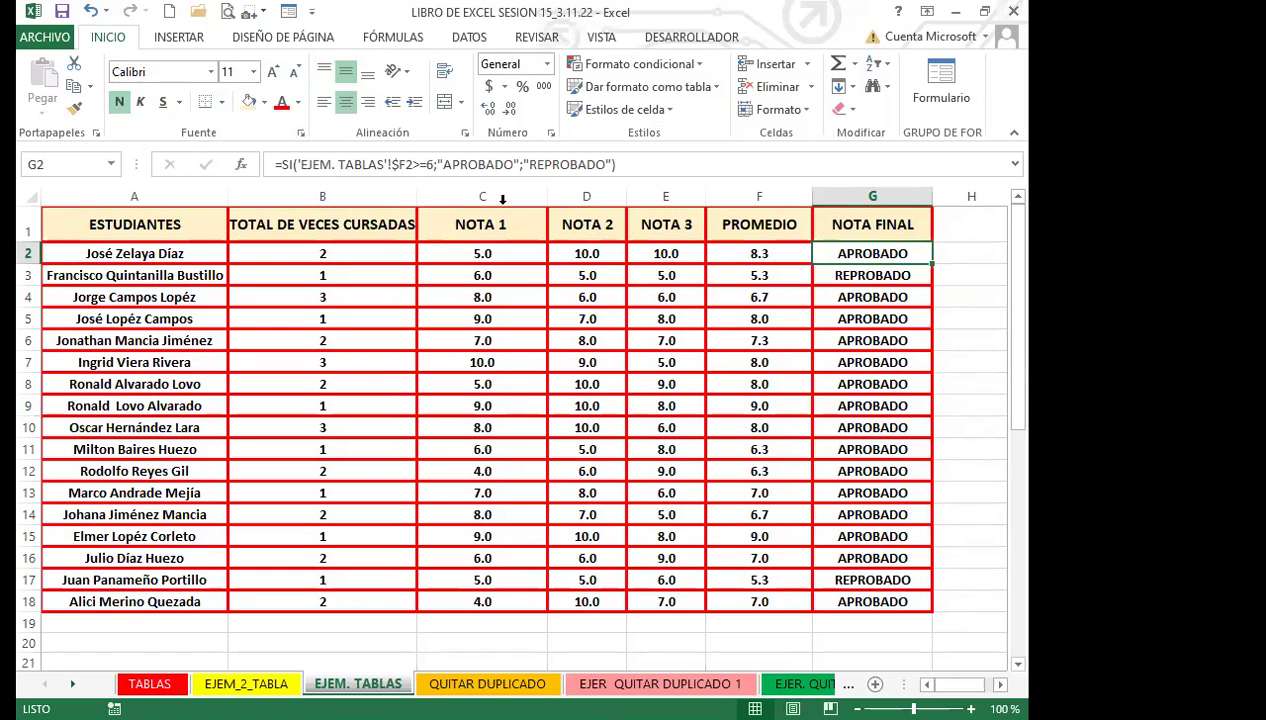
click(757, 297)
click(915, 617)
click(717, 585)
click(322, 492)
click(134, 318)
Step: Wrap the text of the TOTAL DE VECES CURSADAS header within its cell
click(316, 224)
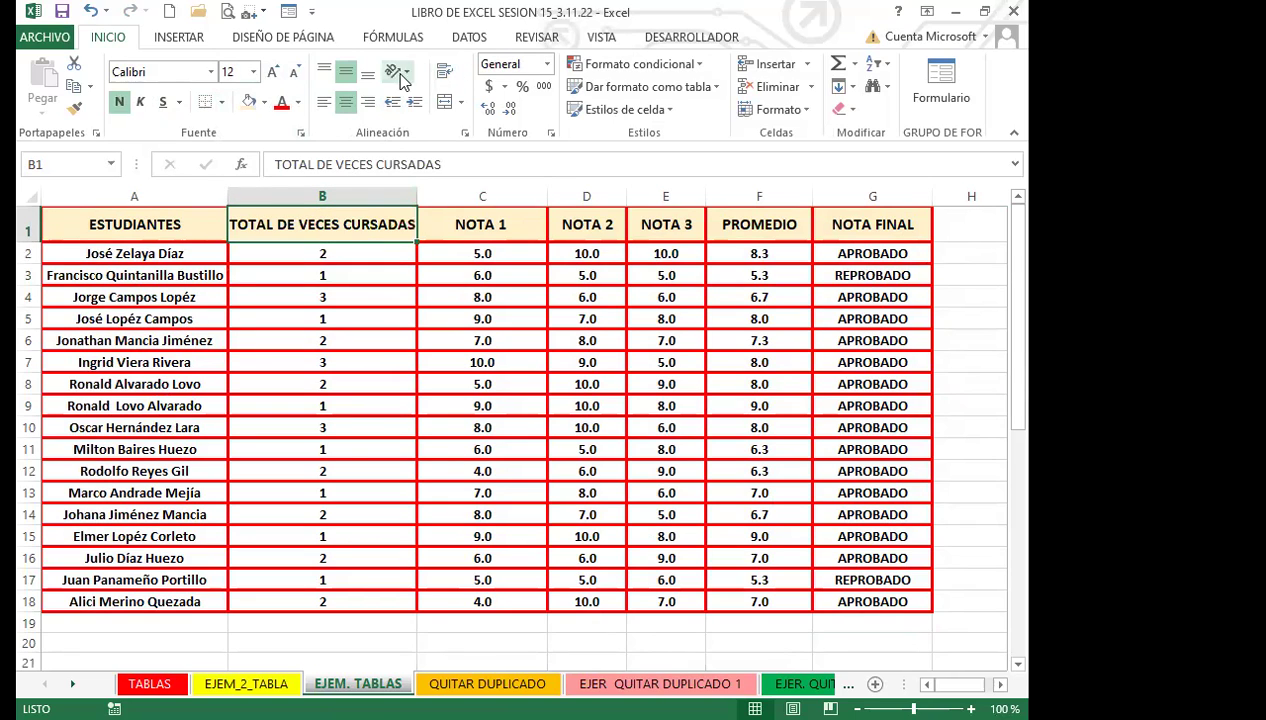
click(443, 73)
click(166, 275)
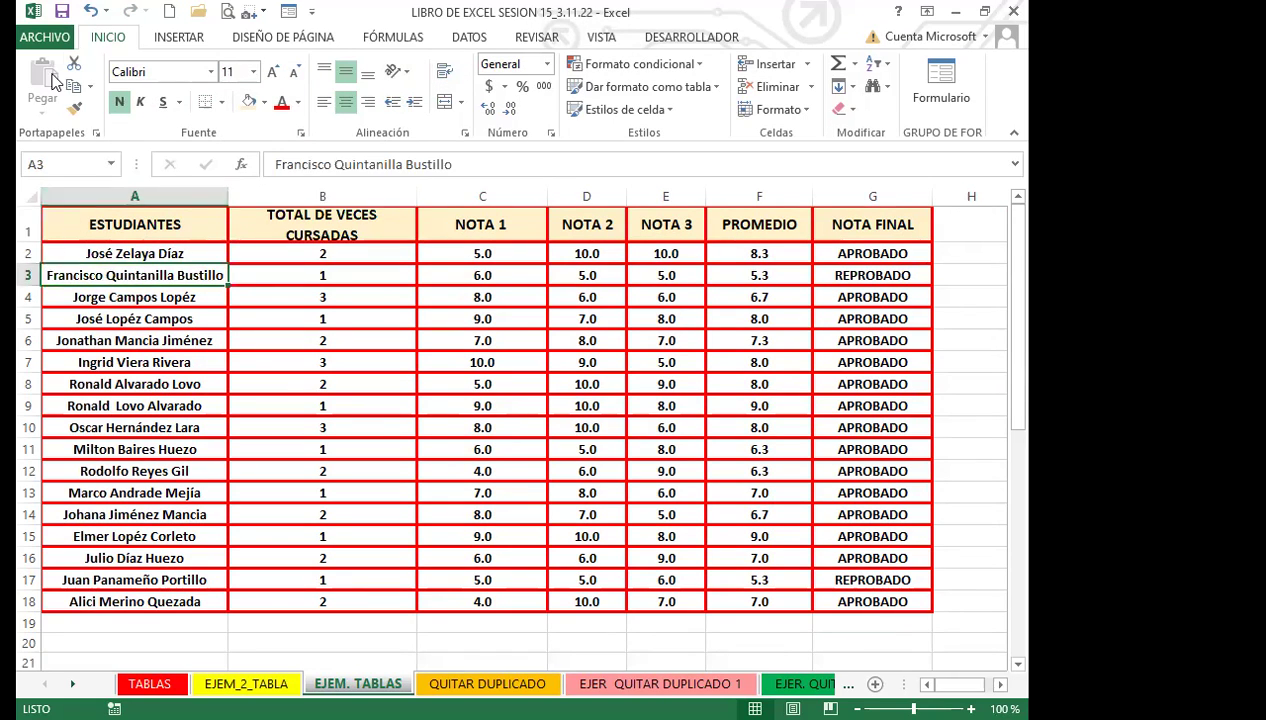
click(655, 468)
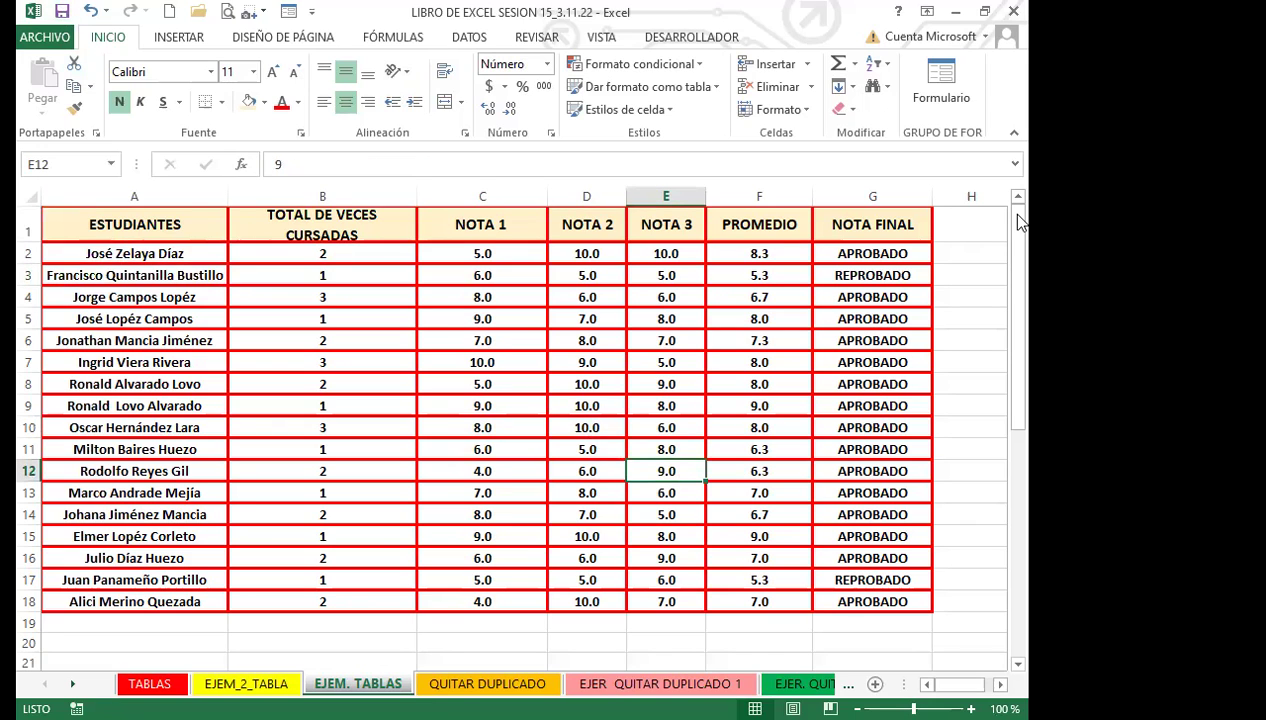
Step: Open the QUITAR DUPLICADO sheet, read the presentation's slide on removing repeated data in Excel, and return to the workbook
click(487, 683)
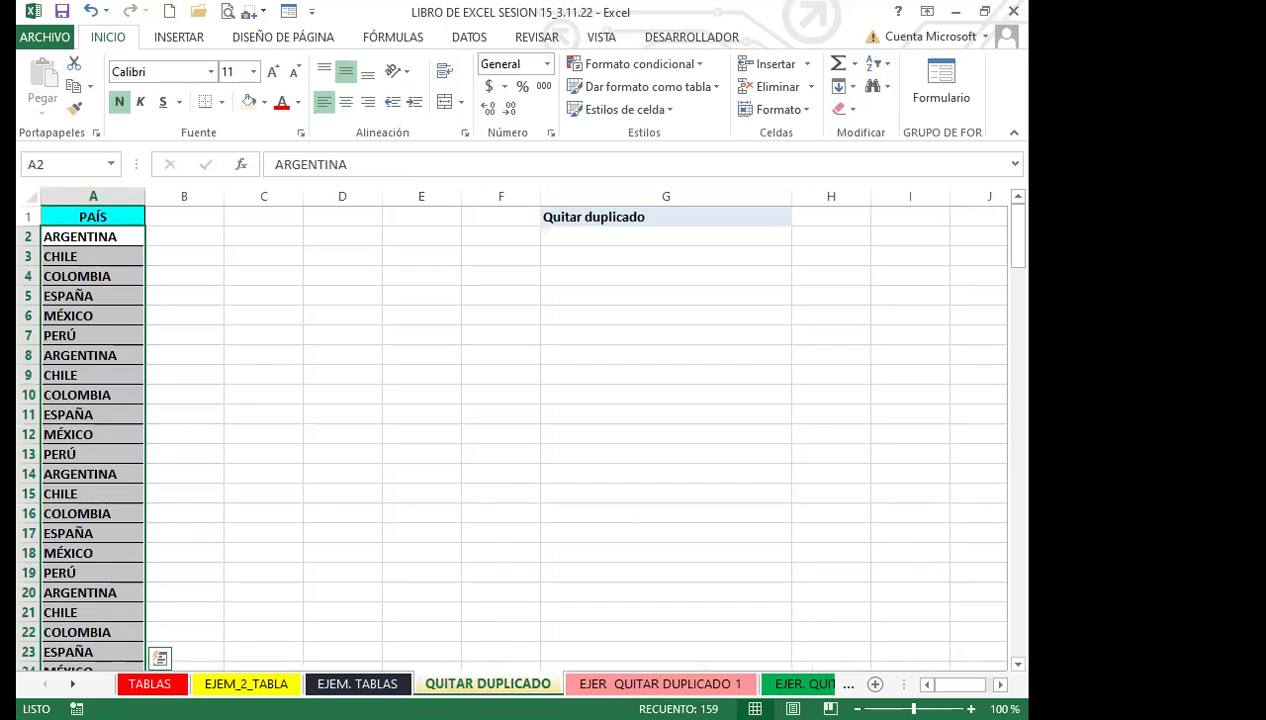
key(alt+Tab)
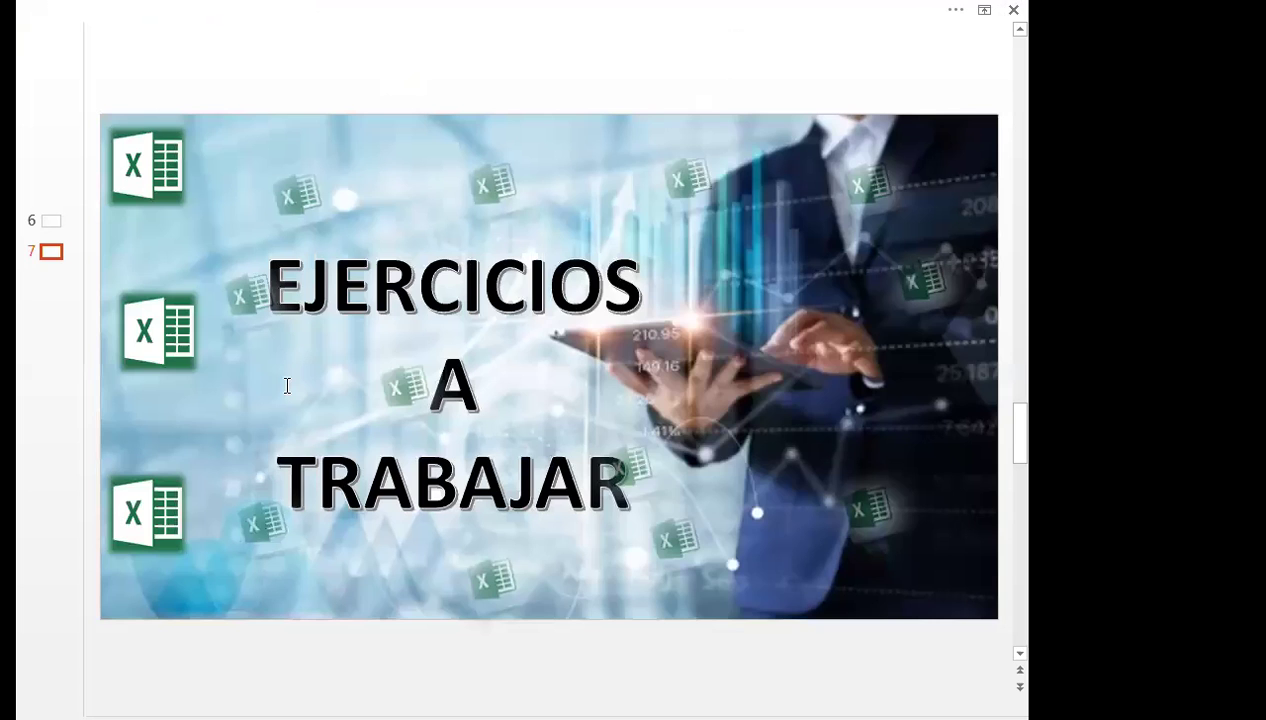
scroll(113, 313, down, 1)
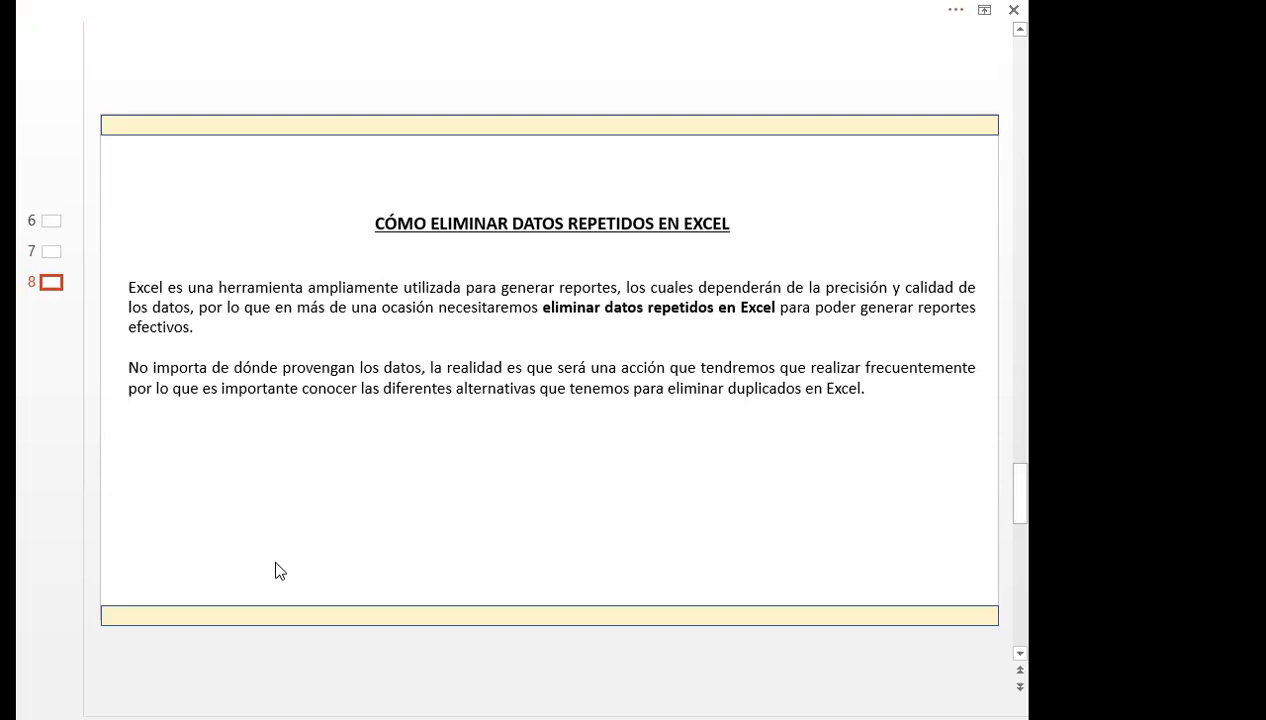
key(alt+Tab)
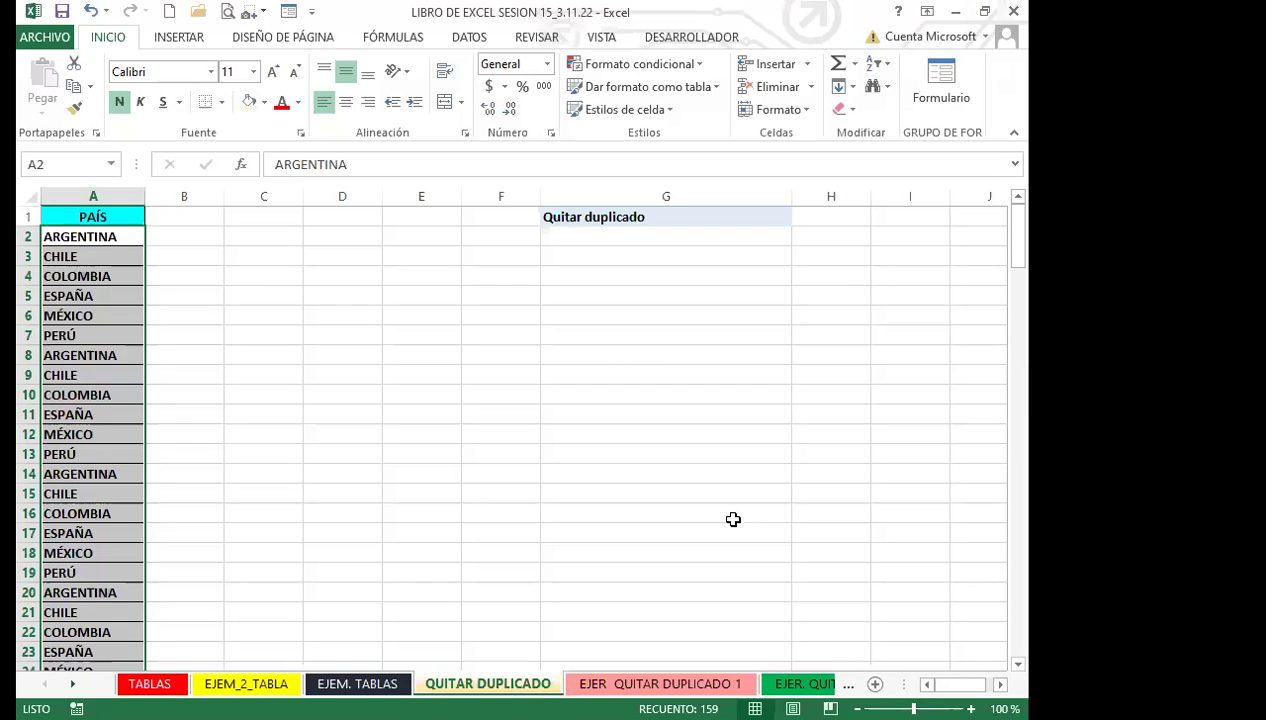
click(413, 495)
click(247, 423)
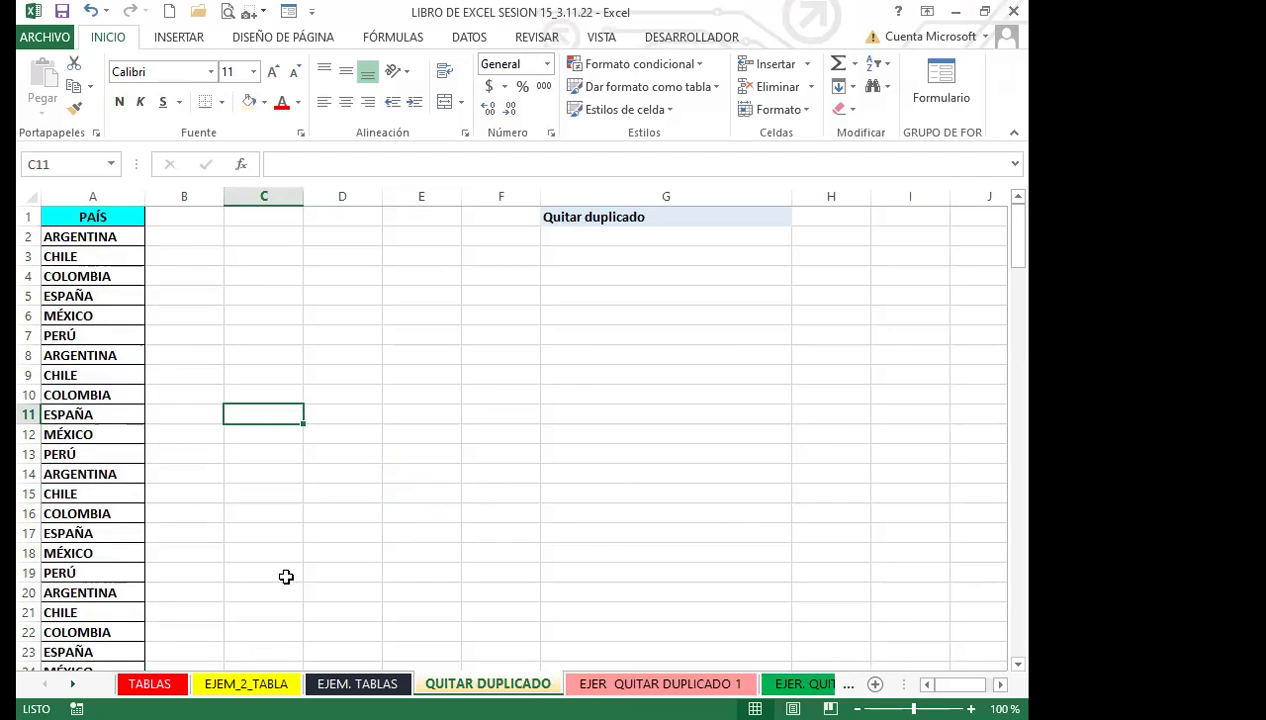
Step: Locate the Quitar duplicados tool in the design options of the worker table on the EJEM_2_TABLA sheet
key(ctrl+Page_Up)
key(ctrl+Page_Up)
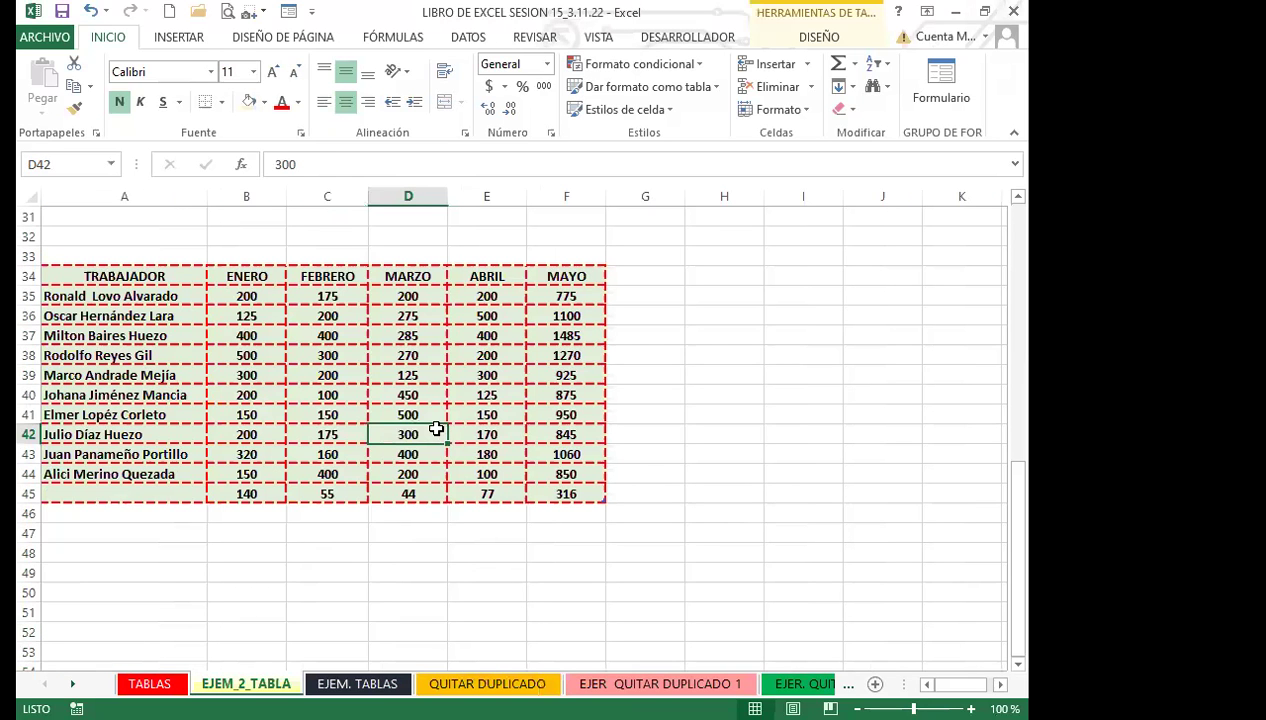
click(472, 372)
click(808, 40)
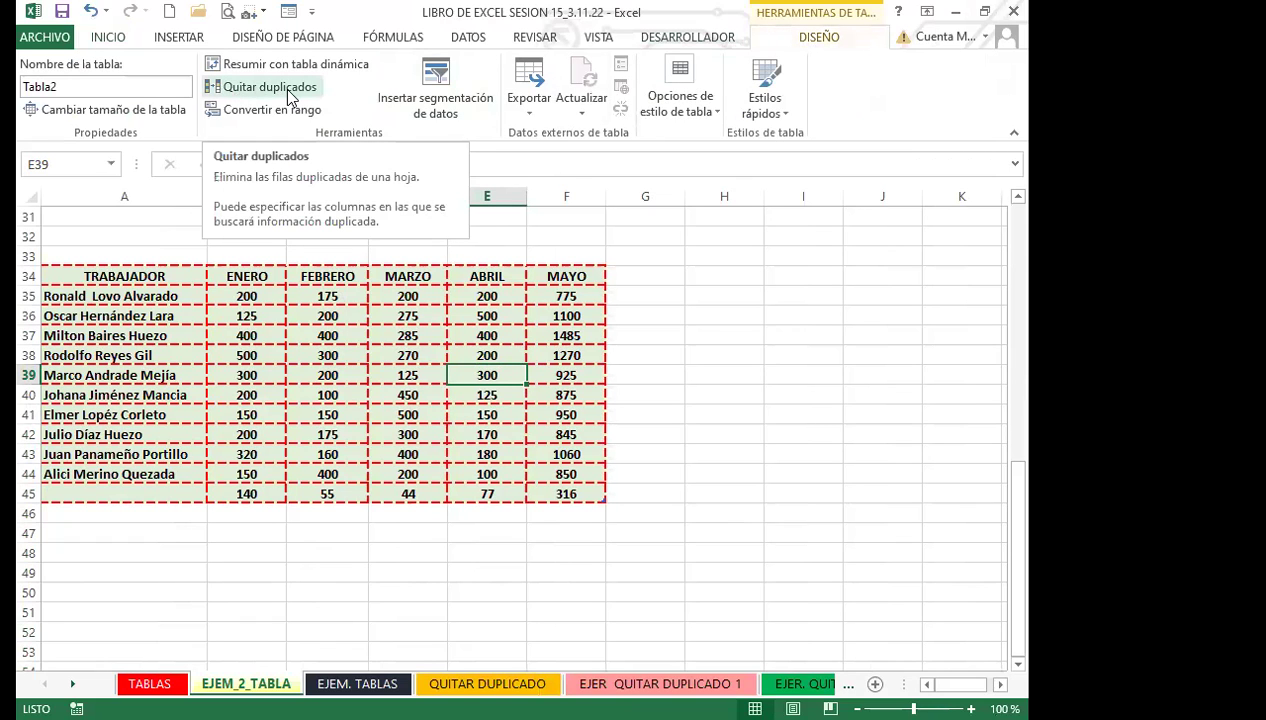
Step: Return to the QUITAR DUPLICADO sheet and look through the PAÍS column for repeated countries
key(ctrl+Page_Down)
key(ctrl+Page_Down)
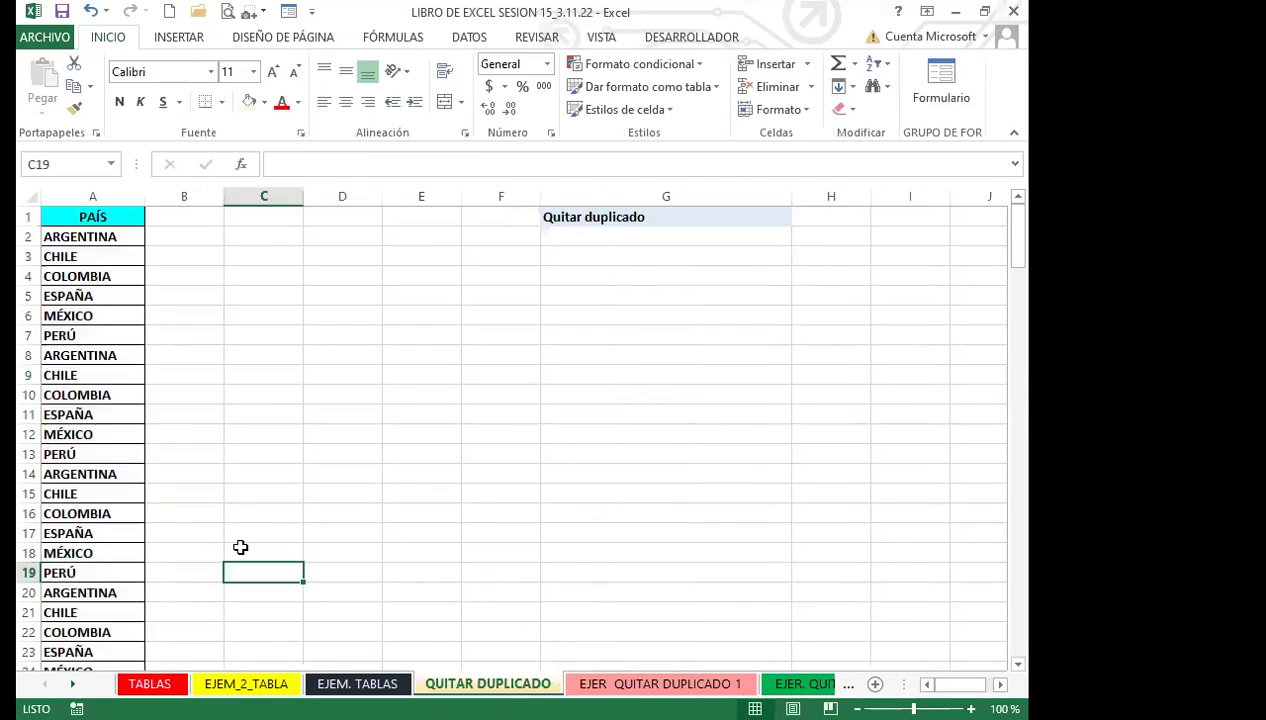
click(105, 396)
scroll(121, 560, down, 13)
scroll(120, 560, up, 13)
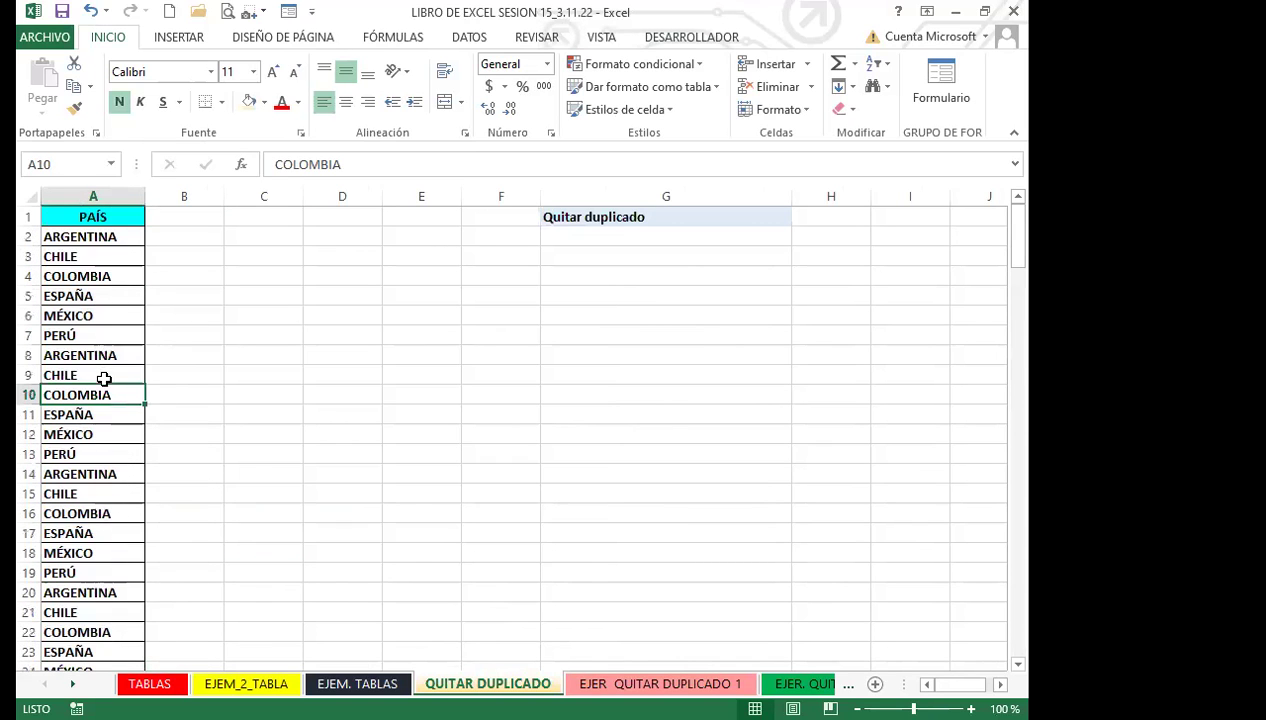
Step: Remove the duplicate countries from the PAÍS column, treating its first row as a header, and check the remaining list
click(104, 376)
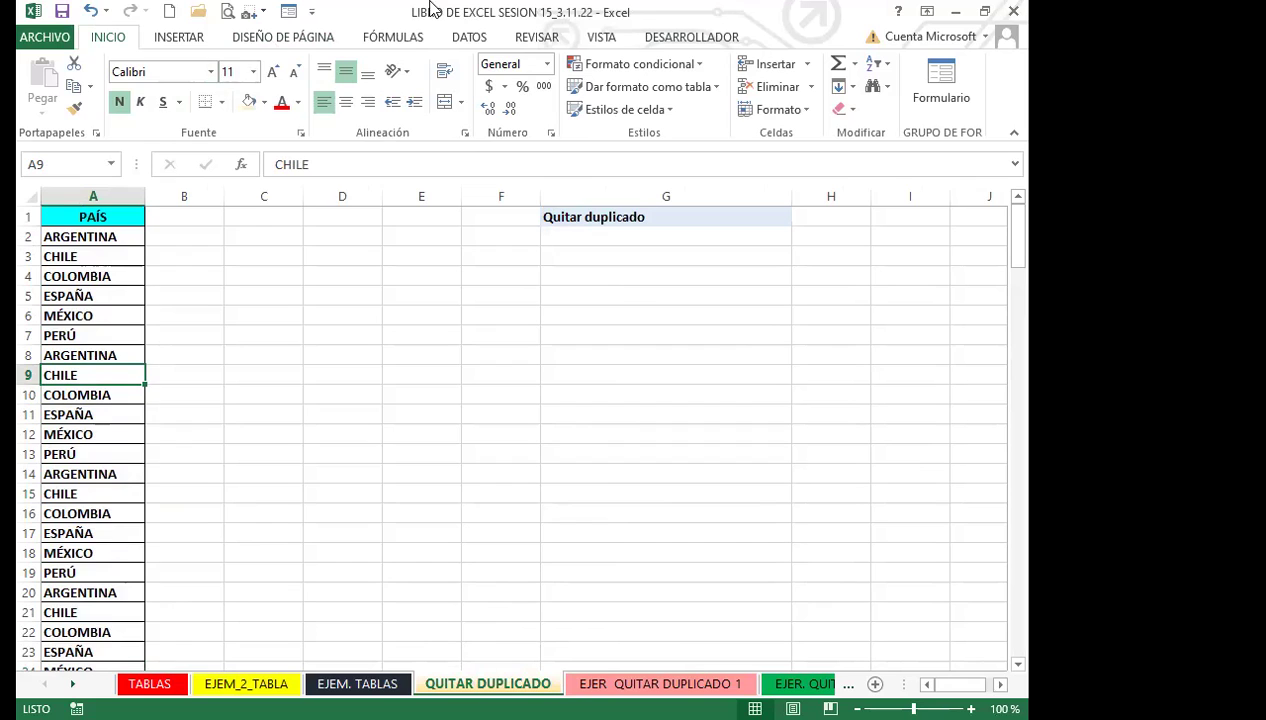
click(467, 38)
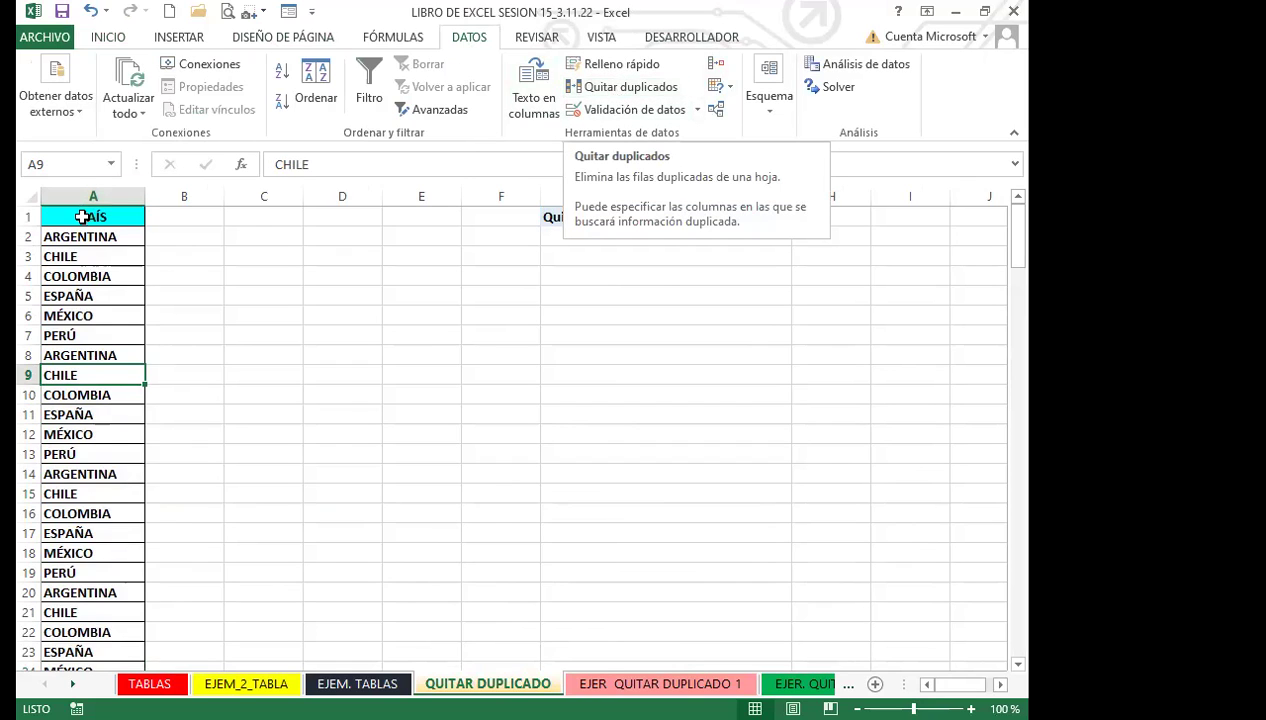
click(90, 214)
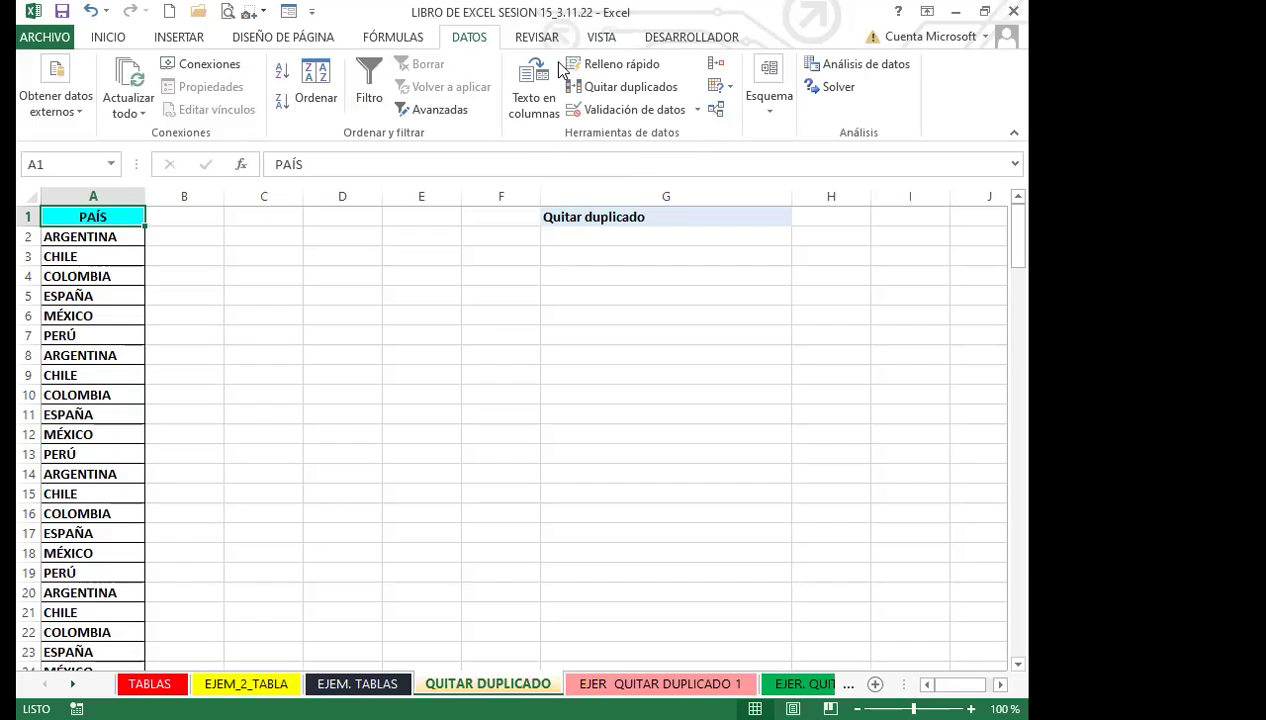
click(626, 88)
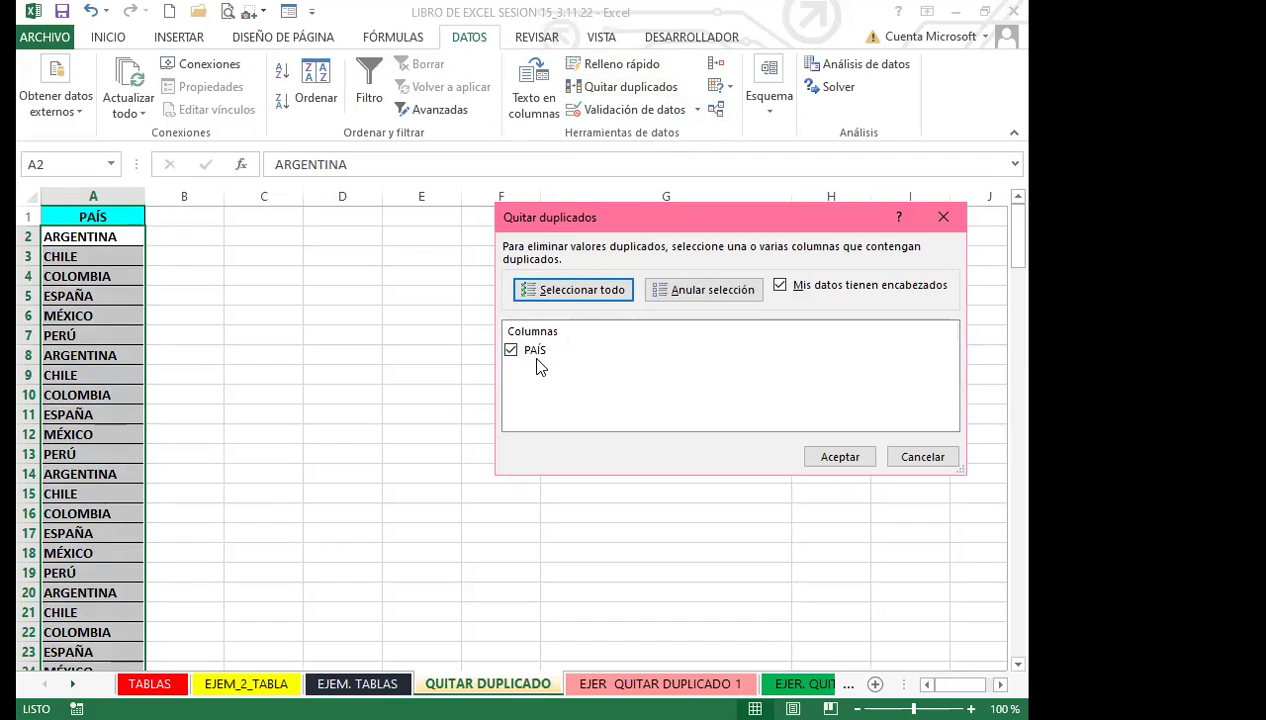
click(832, 460)
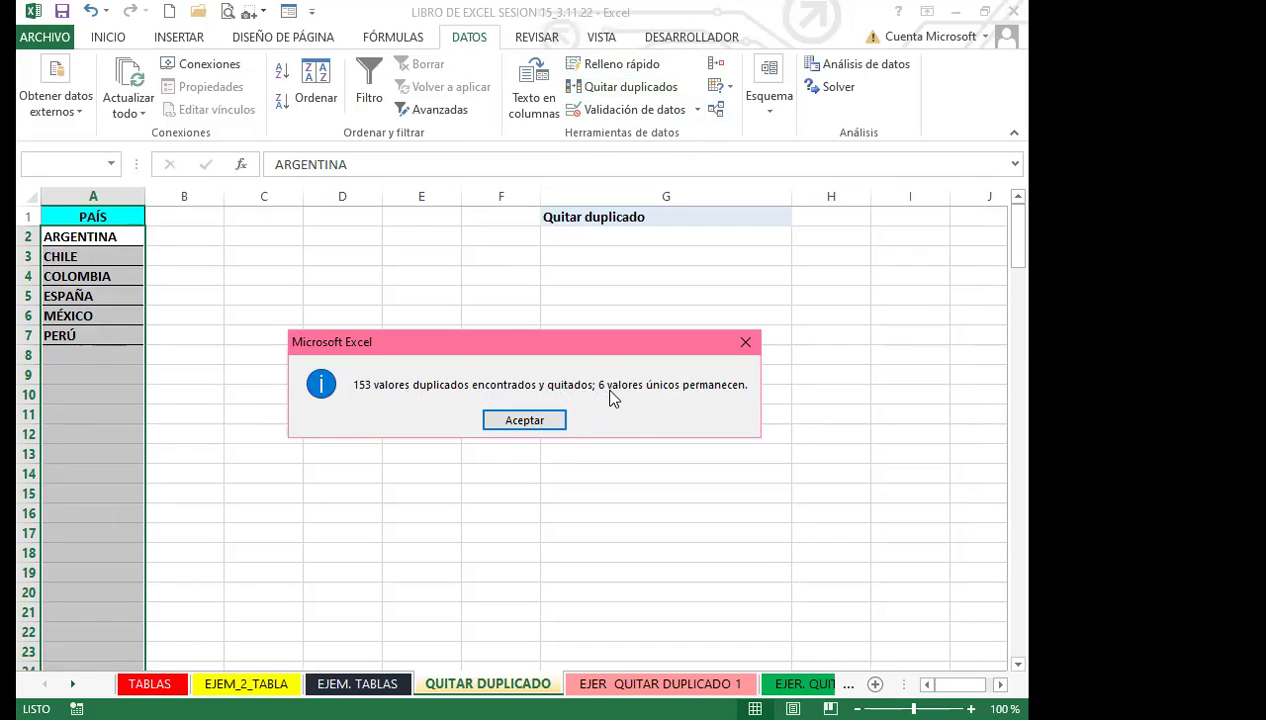
click(526, 418)
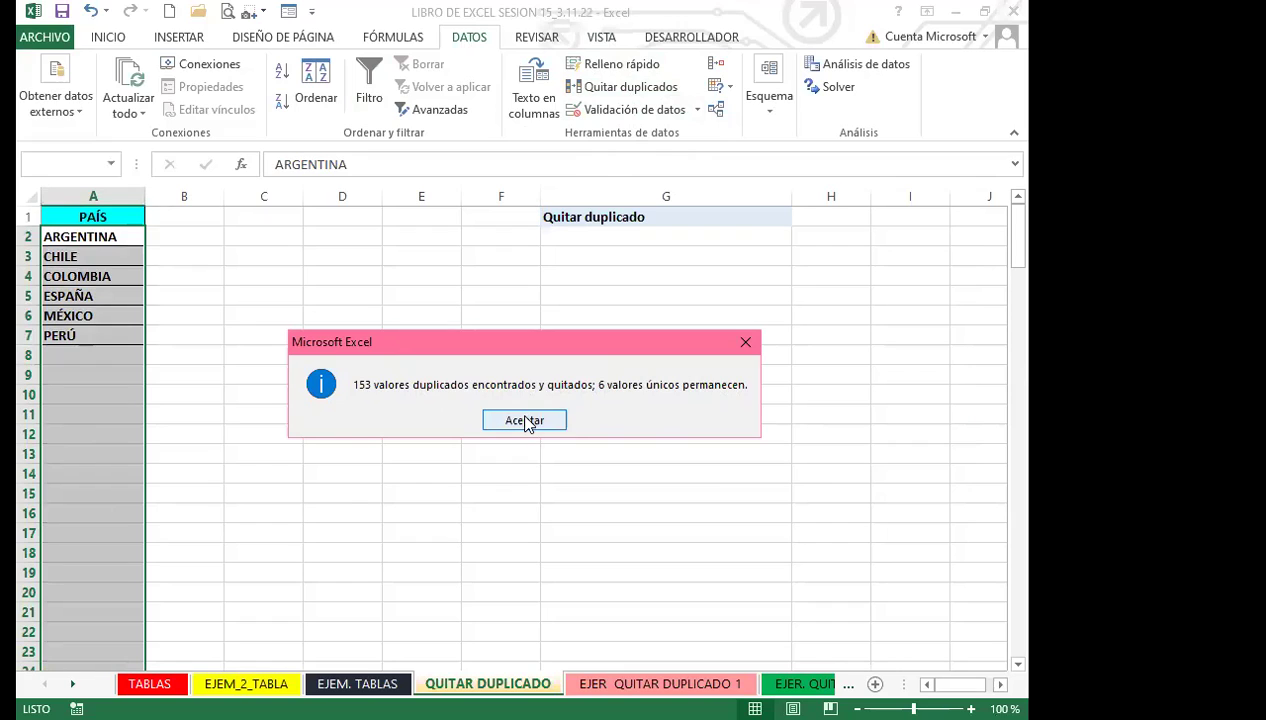
click(250, 358)
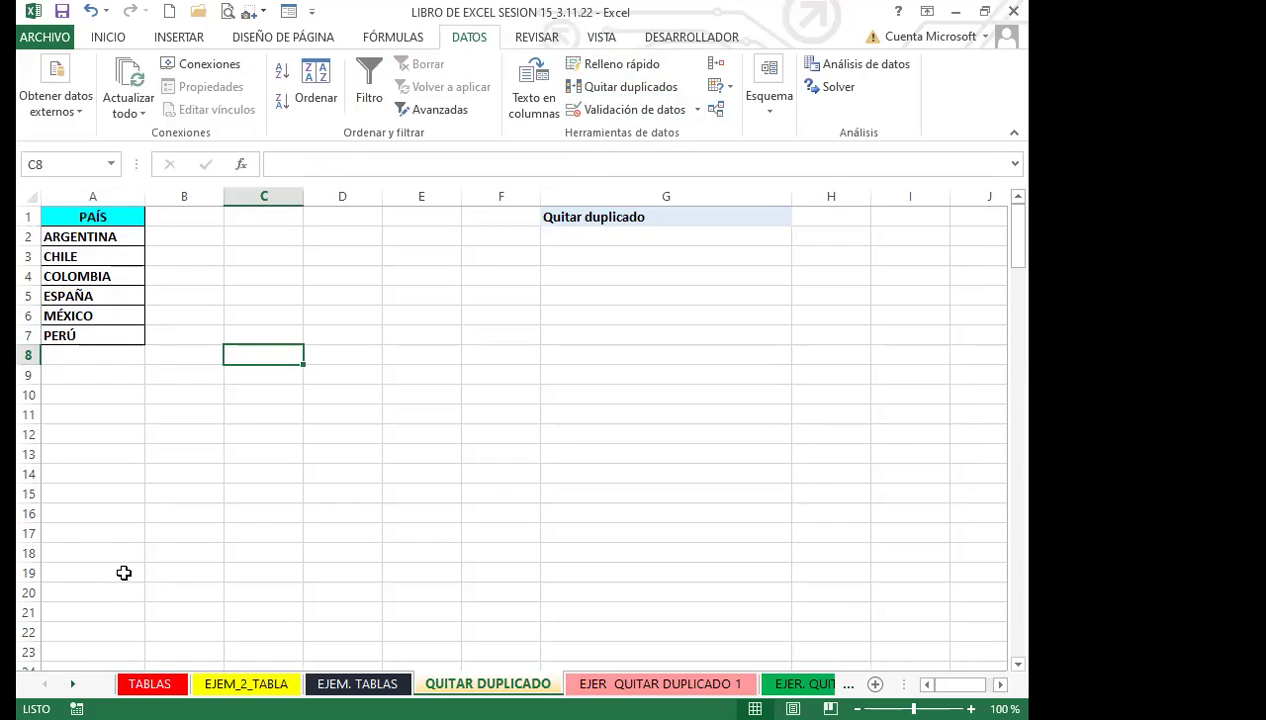
drag(107, 236, 131, 339)
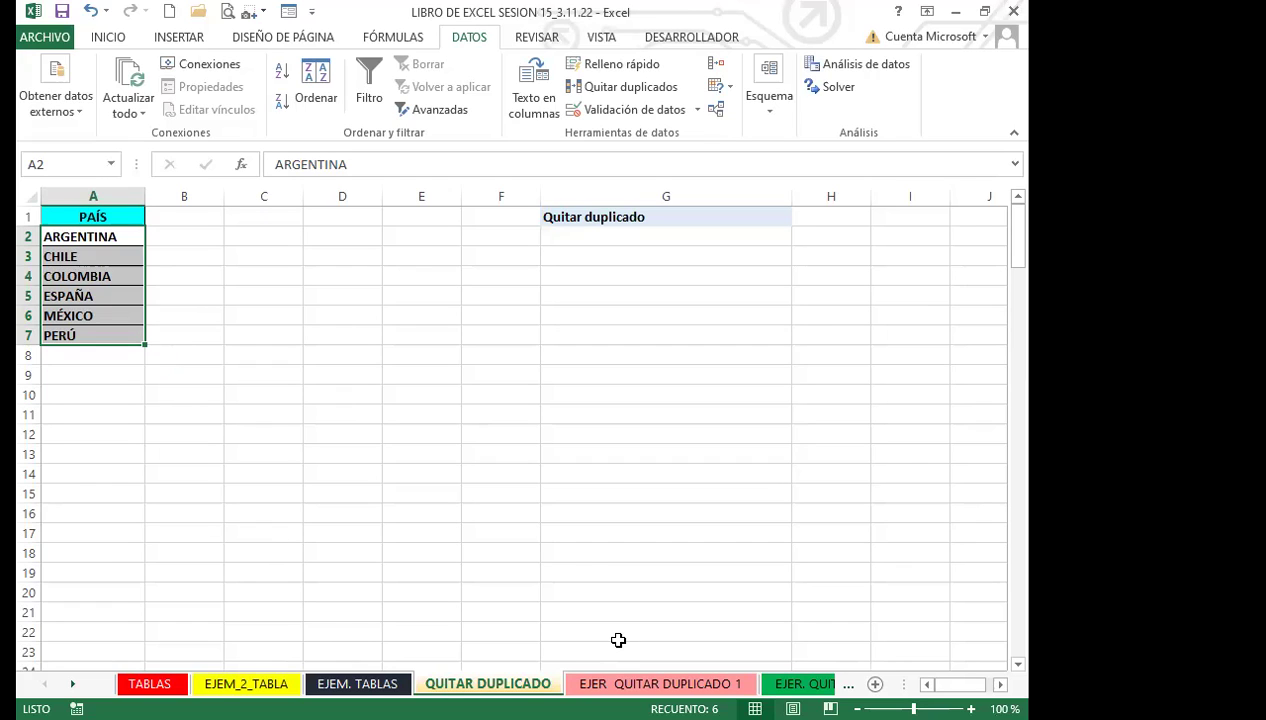
click(118, 315)
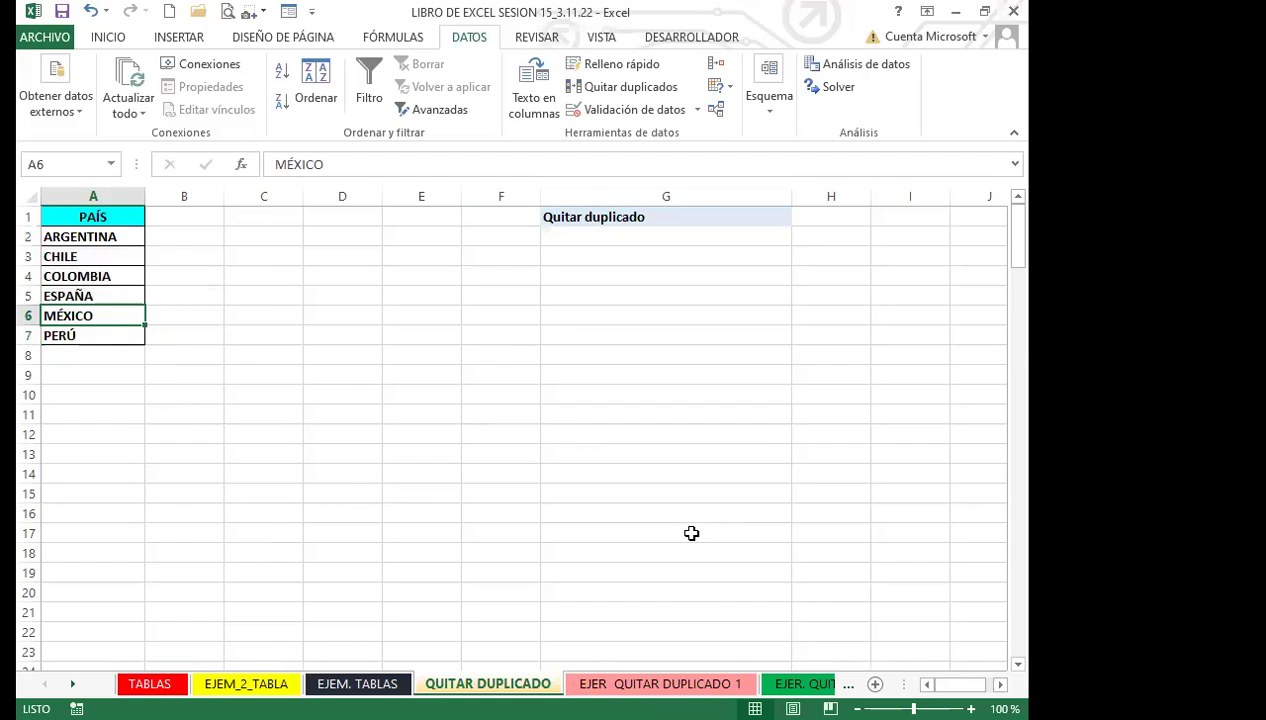
Step: Open the EJER QUITAR DUPLICADO 1 sheet and look through its FECHA and NOMBRE records
click(625, 683)
click(318, 472)
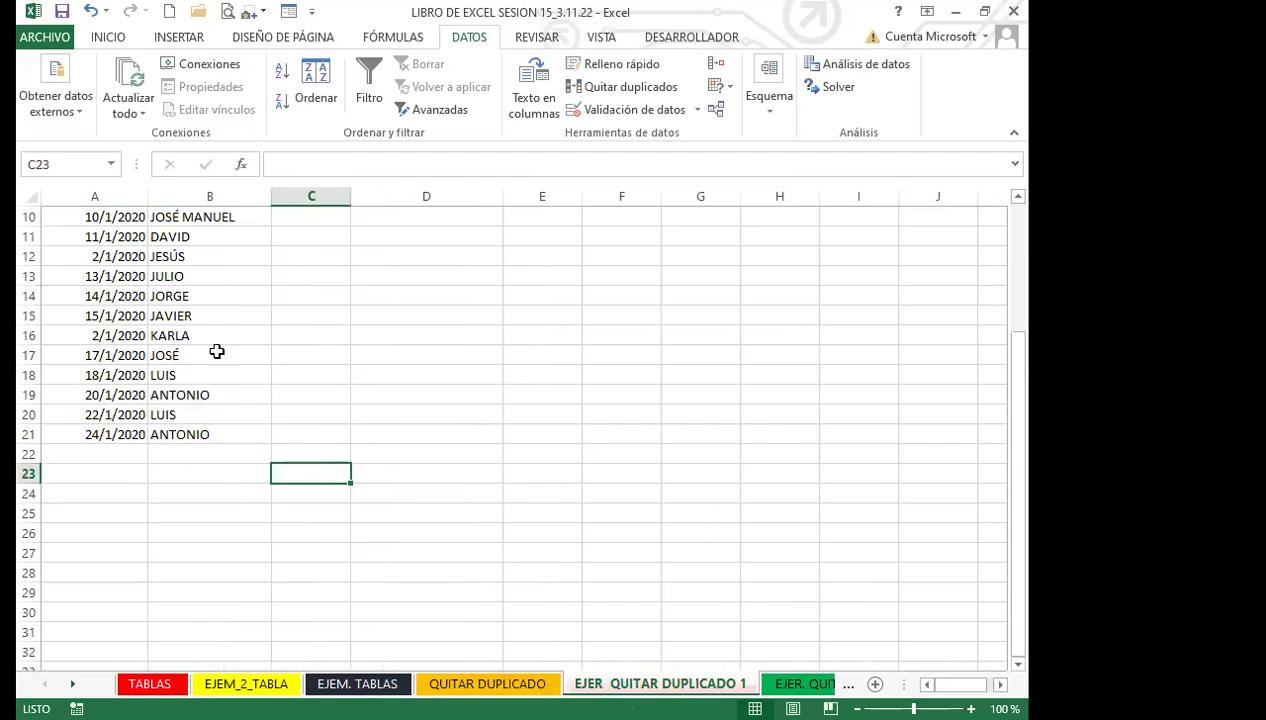
click(140, 335)
click(142, 316)
click(198, 315)
scroll(215, 340, up, 2)
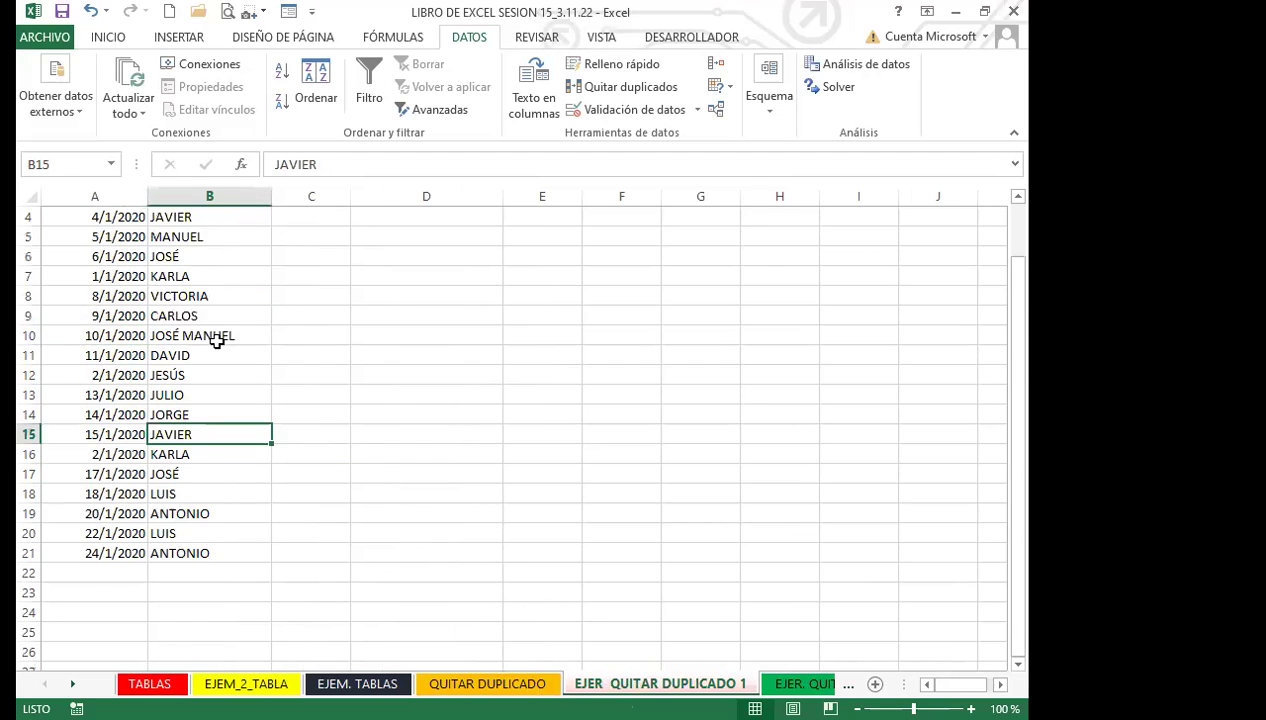
scroll(217, 341, up, 1)
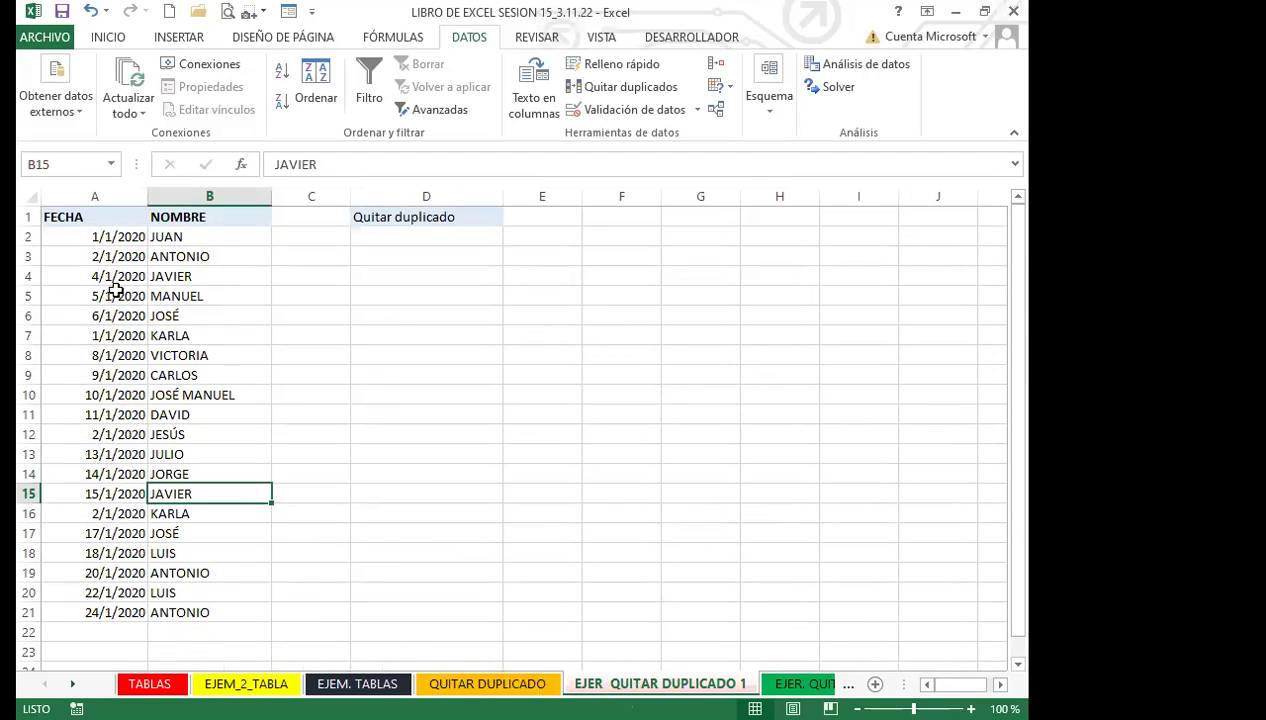
Step: Try removing duplicate rows based only on the FECHA column, and undo the removal after checking the dates
click(98, 217)
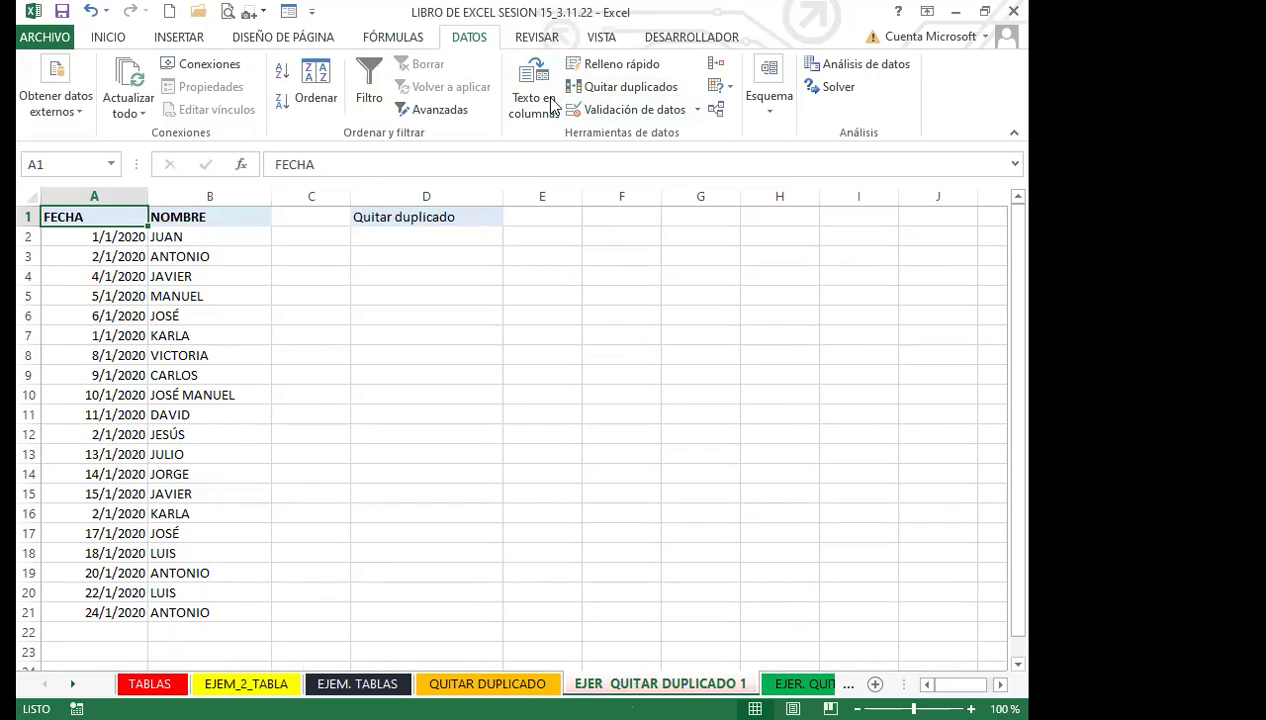
click(607, 94)
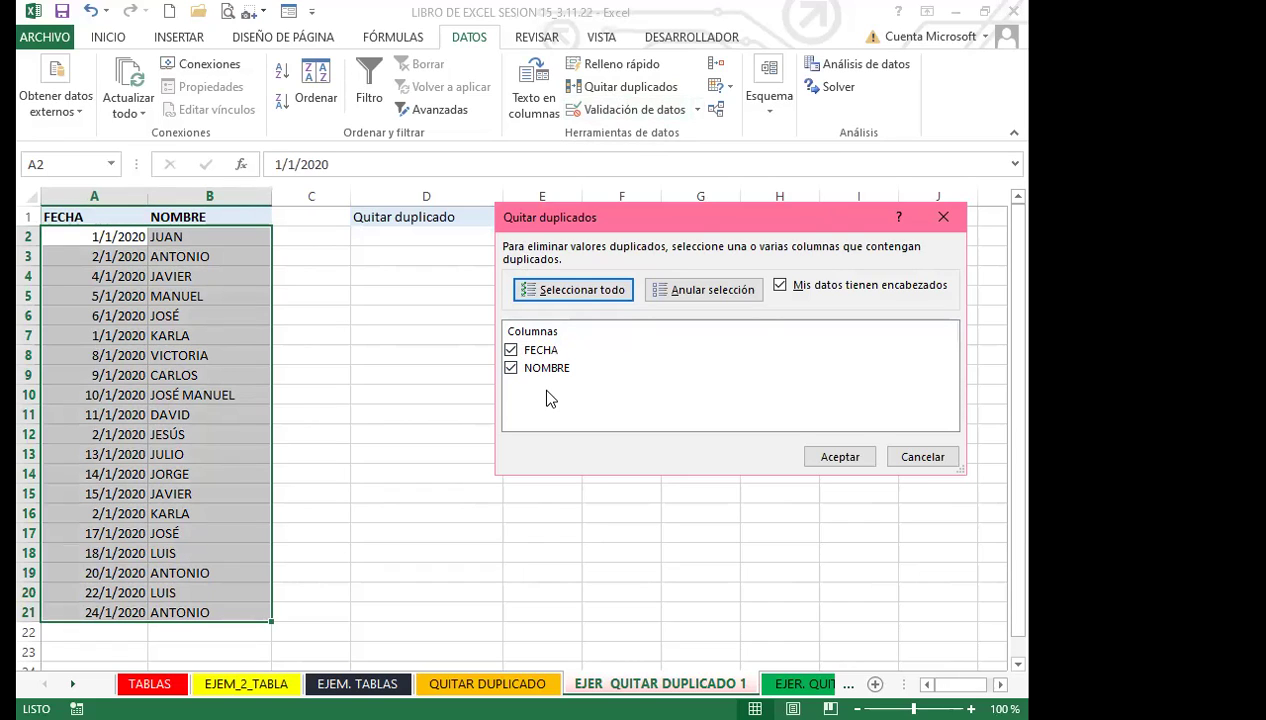
click(527, 368)
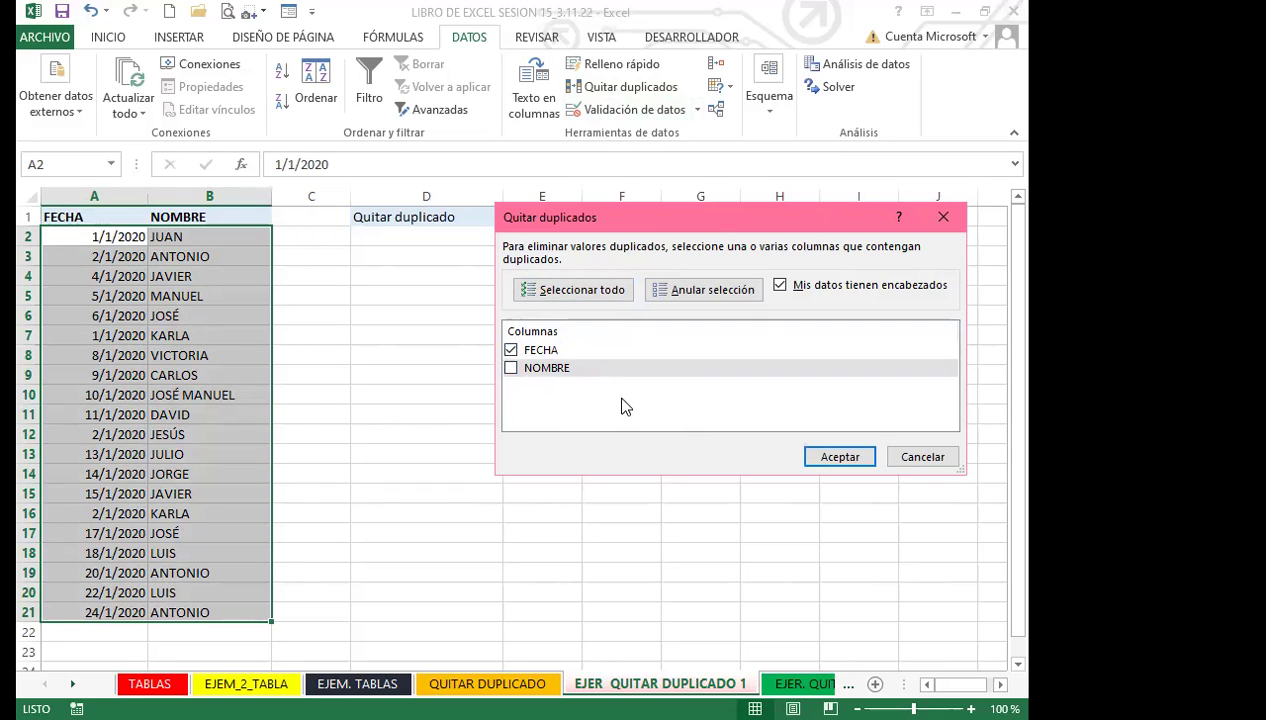
click(840, 458)
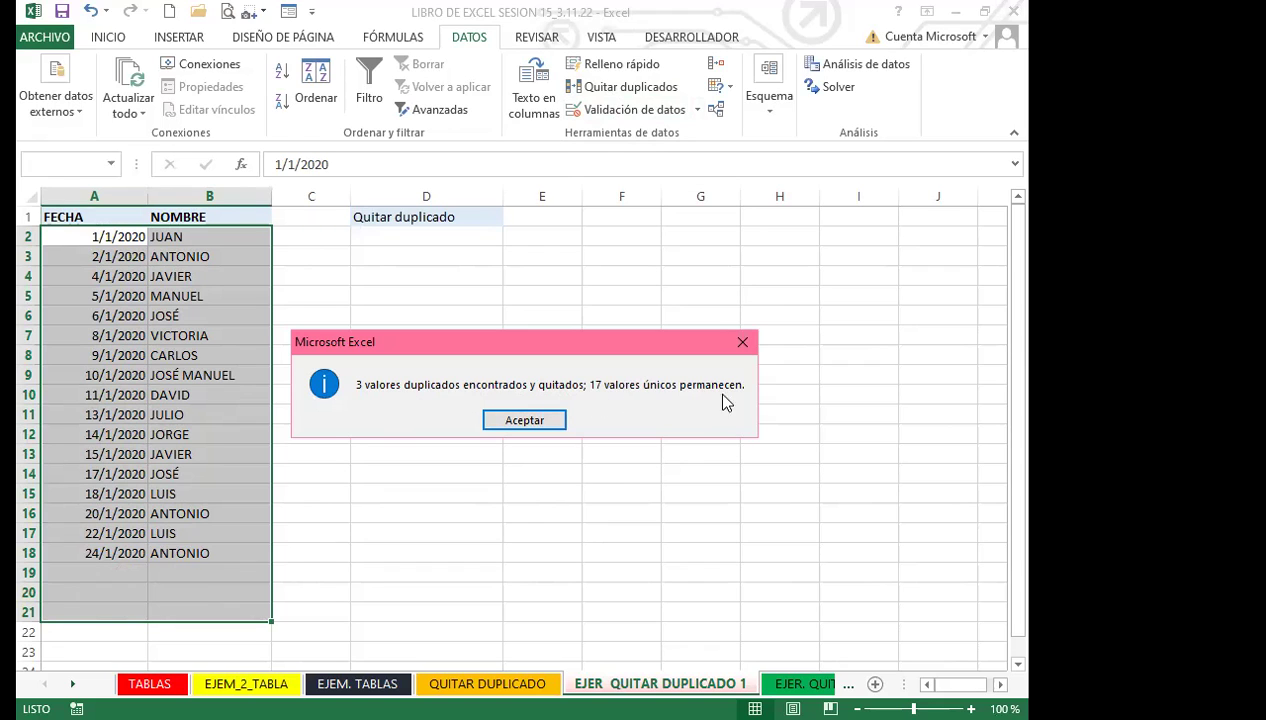
click(742, 342)
click(105, 218)
drag(117, 232, 117, 556)
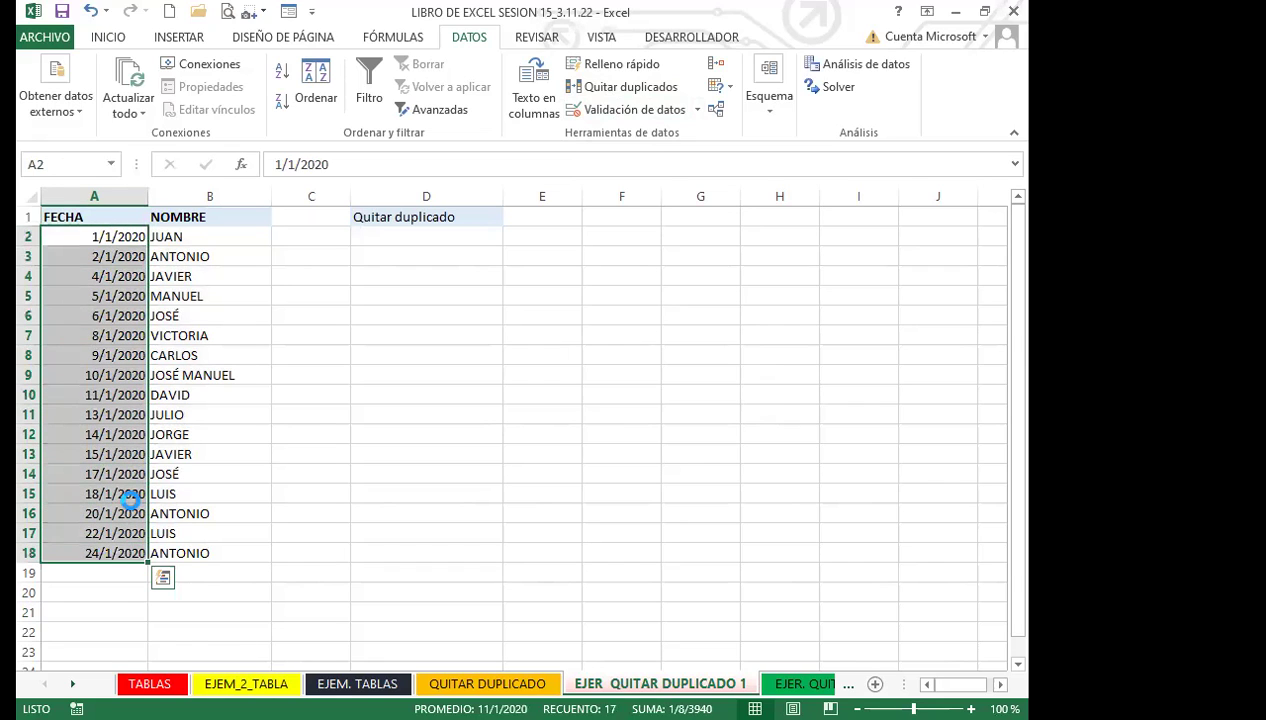
key(ctrl+z)
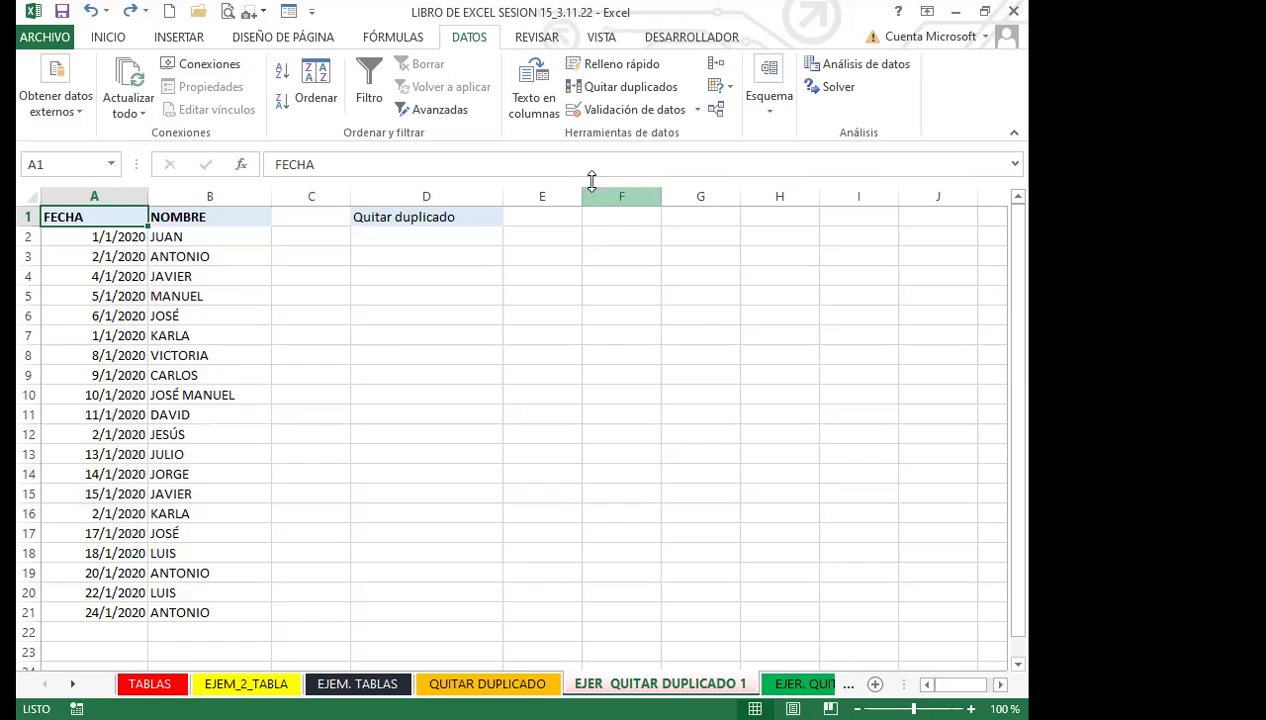
Step: Try removing duplicate rows based only on the NOMBRE column, and undo the removal
click(648, 86)
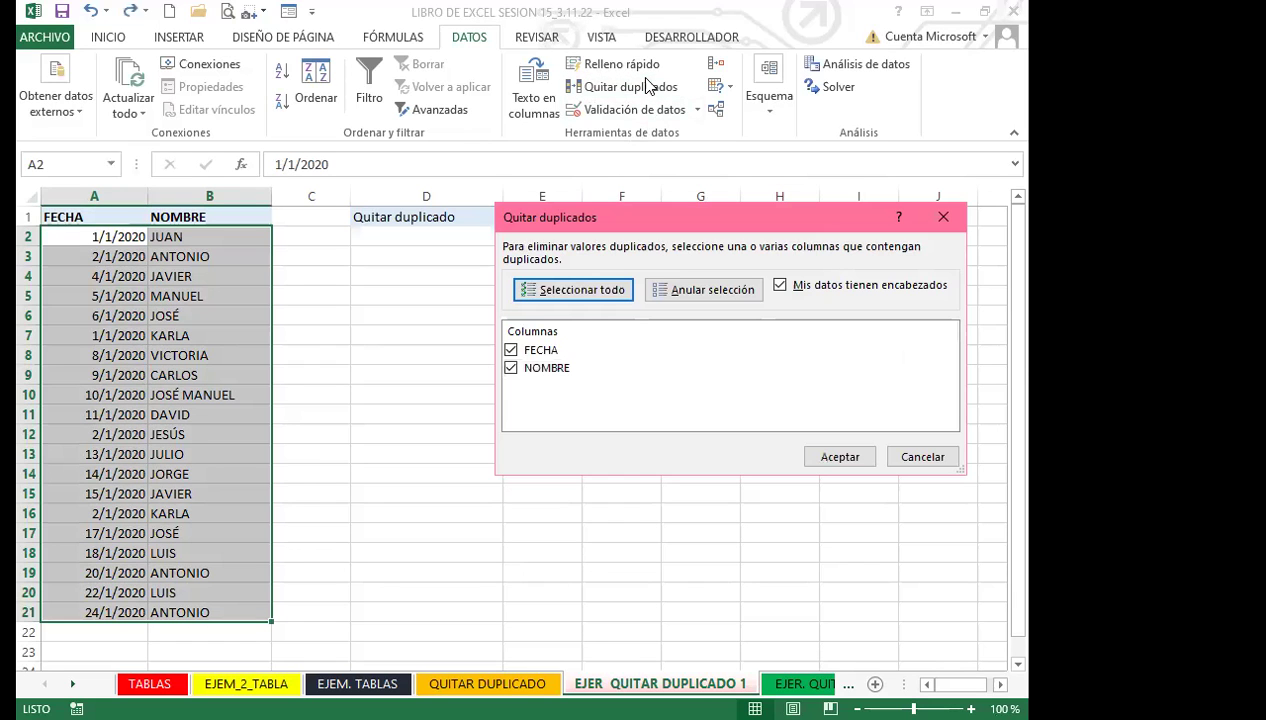
click(511, 350)
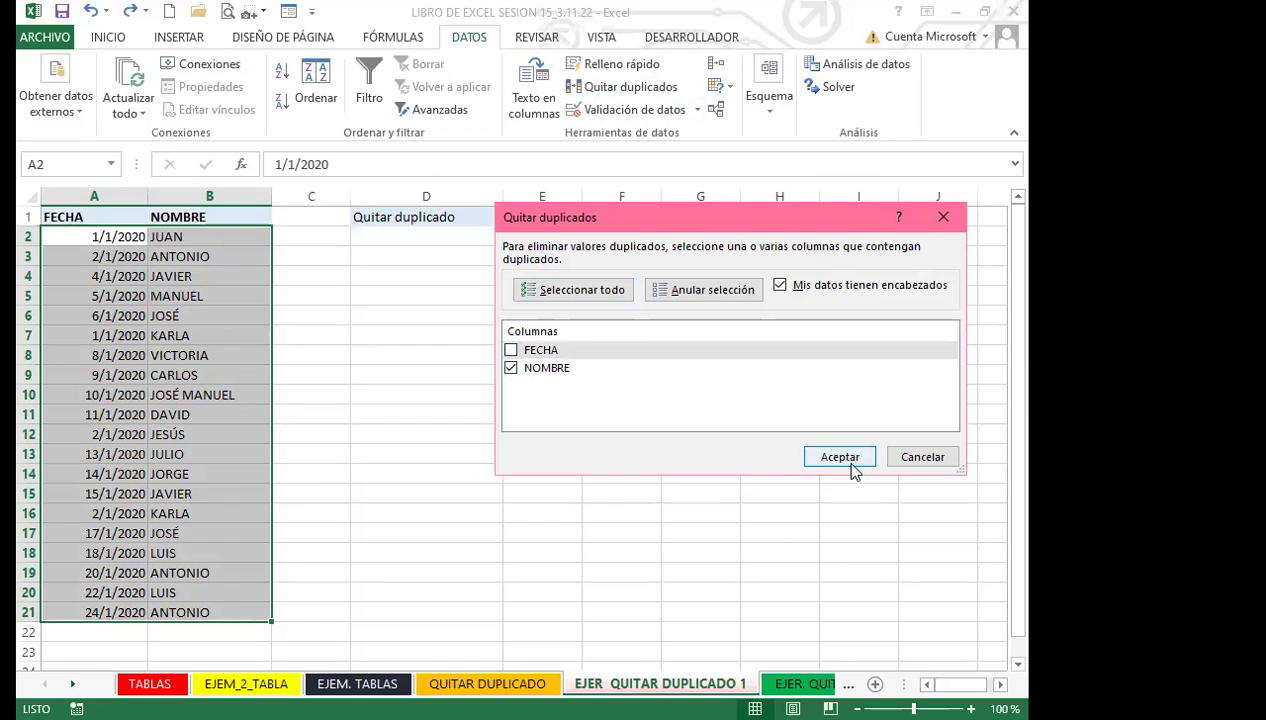
key(Return)
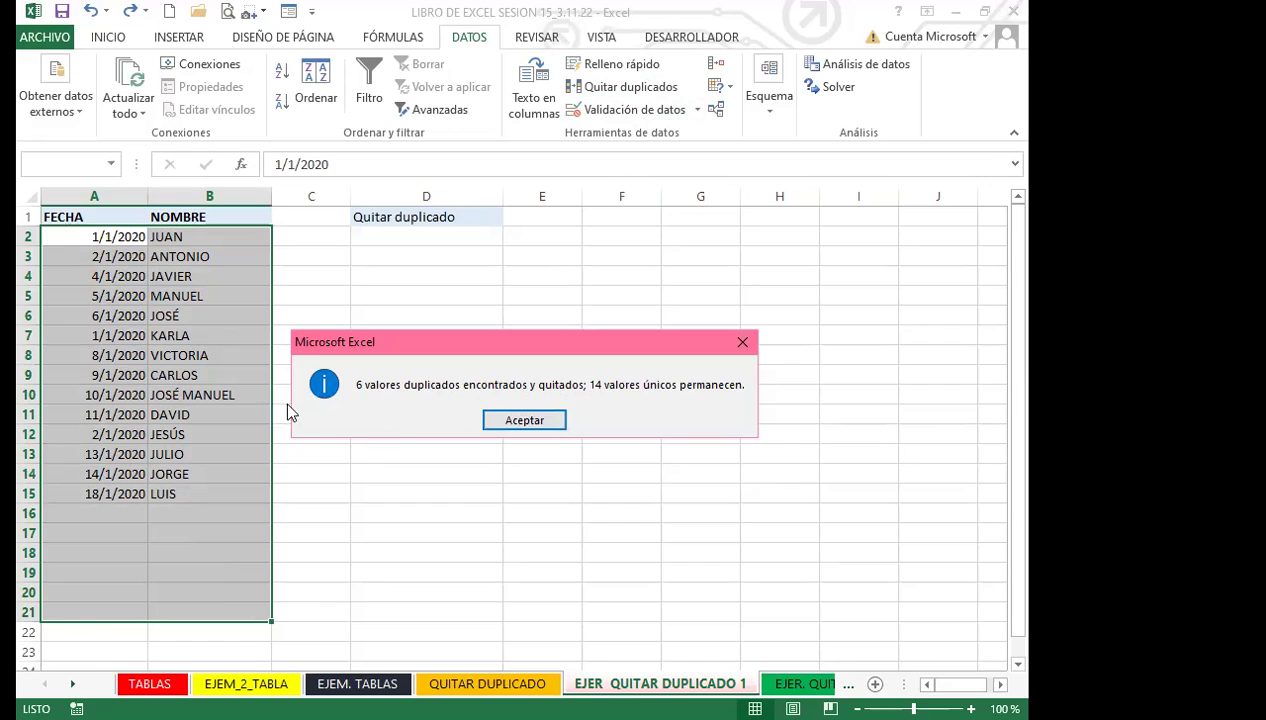
click(522, 420)
key(ctrl+z)
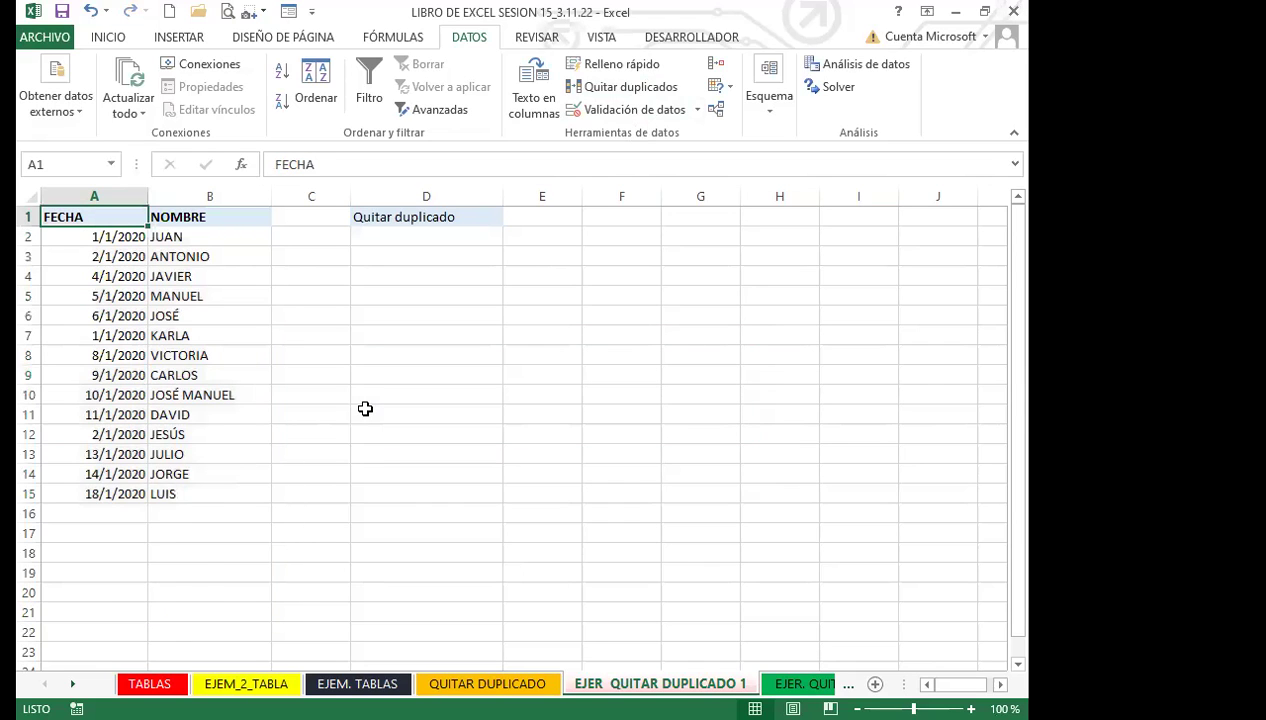
Step: Run Quitar duplicados on the FECHA and NOMBRE columns together and dismiss the result
click(633, 90)
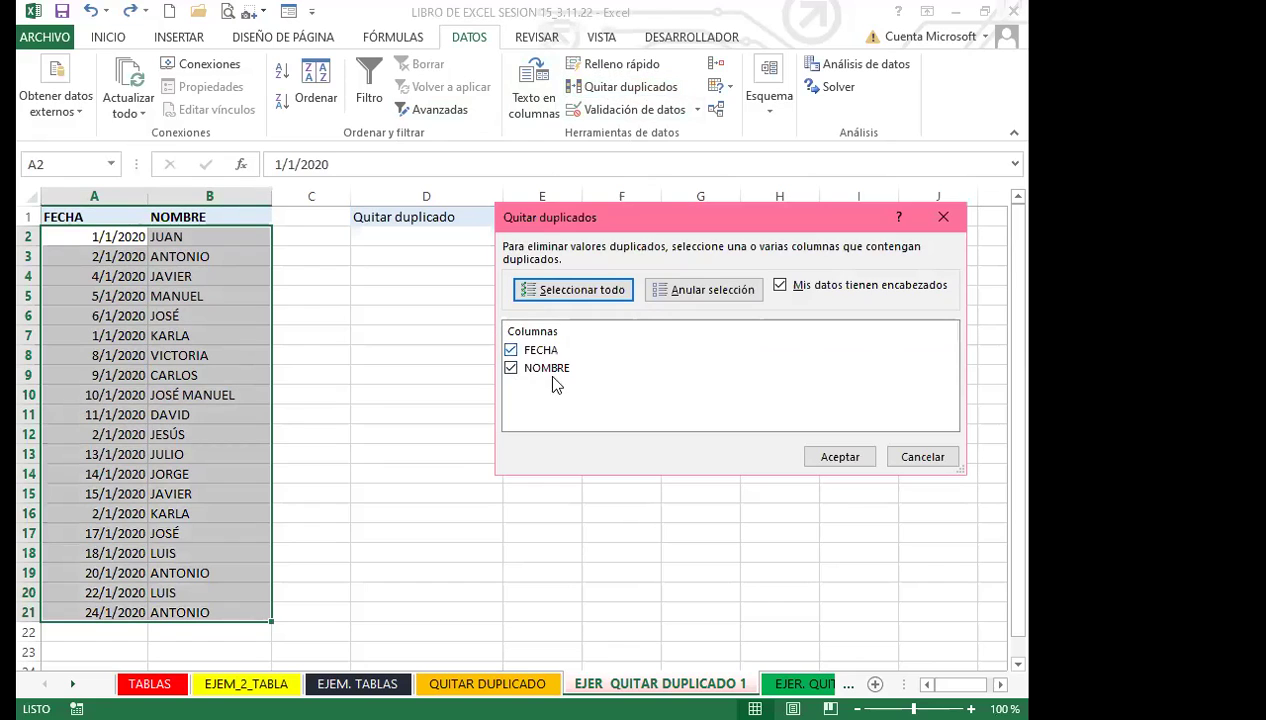
click(855, 462)
click(855, 459)
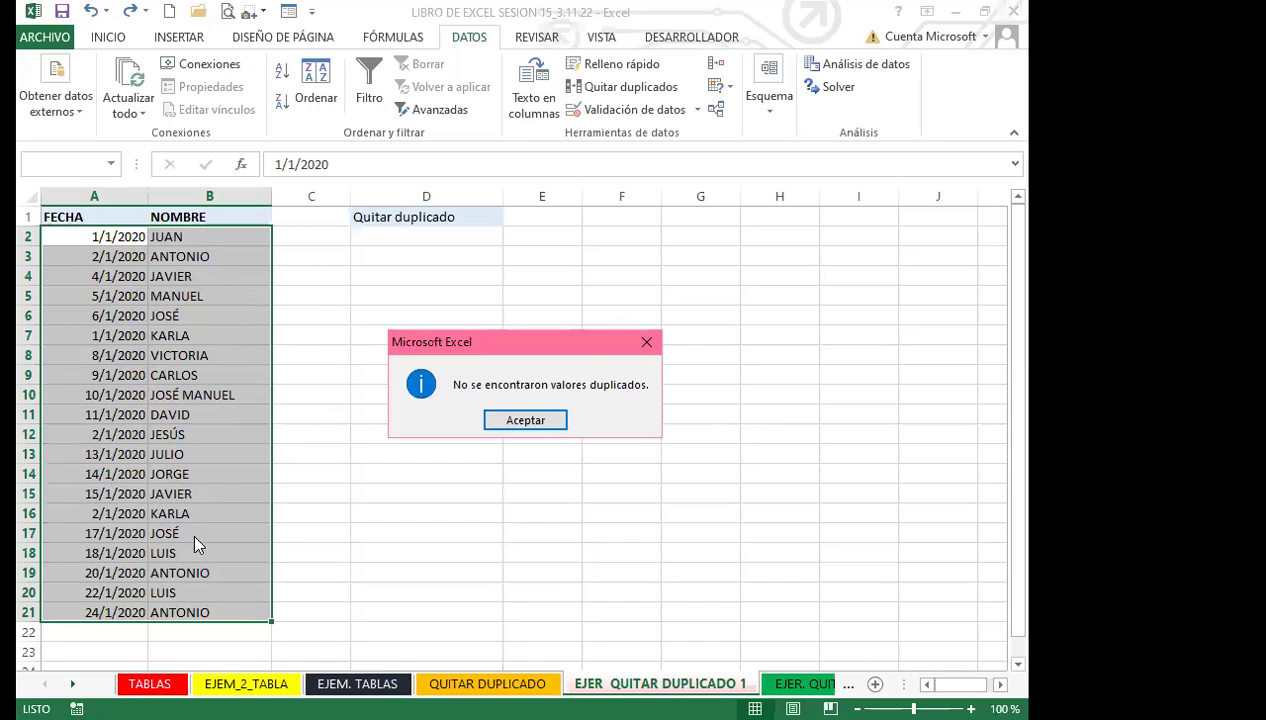
click(646, 344)
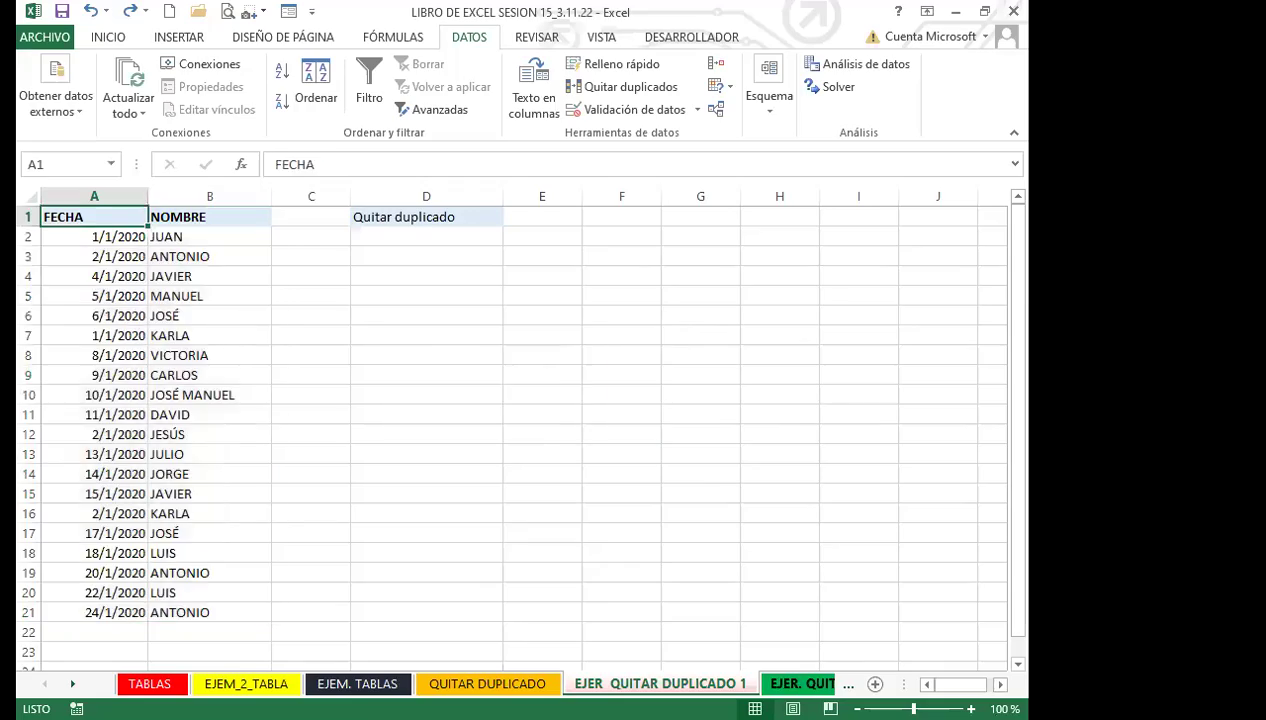
Step: Open the EJER. QUITAR DUPLICADO sheet and examine the sales table's column headers from VENDEDOR to No DE REMESA
key(ctrl+Page_Down)
scroll(228, 480, up, 20)
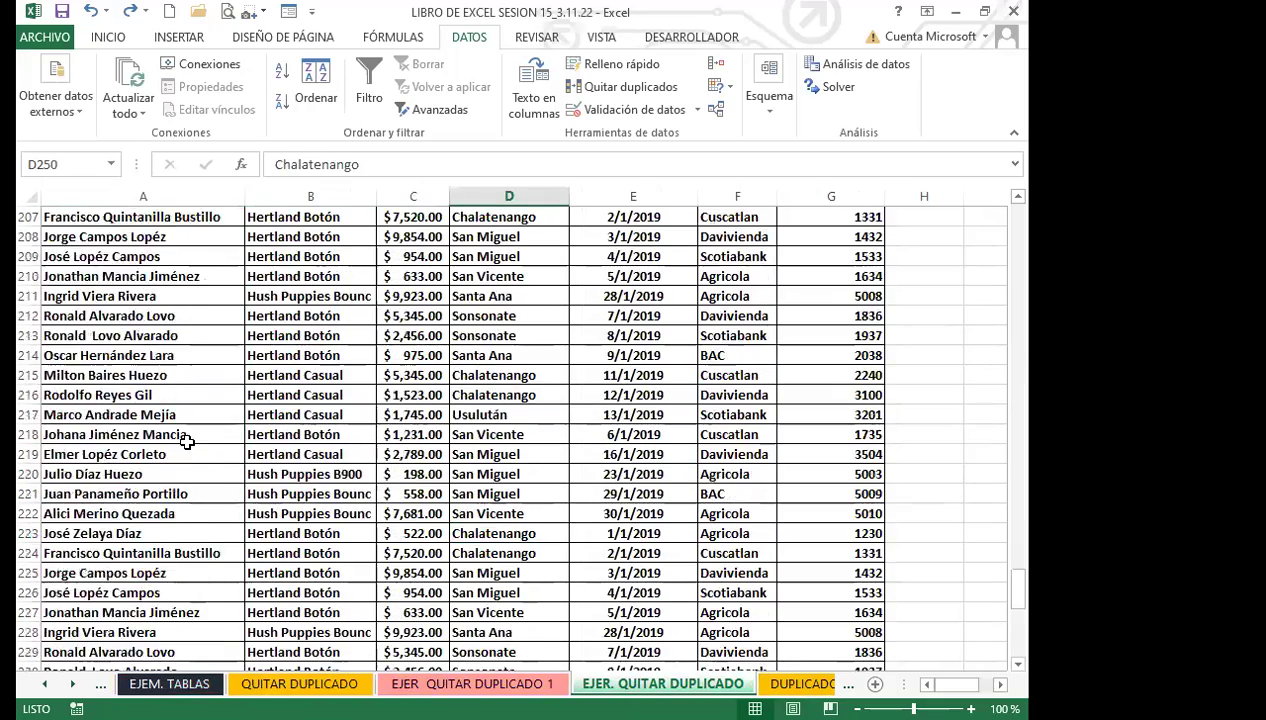
scroll(204, 365, up, 15)
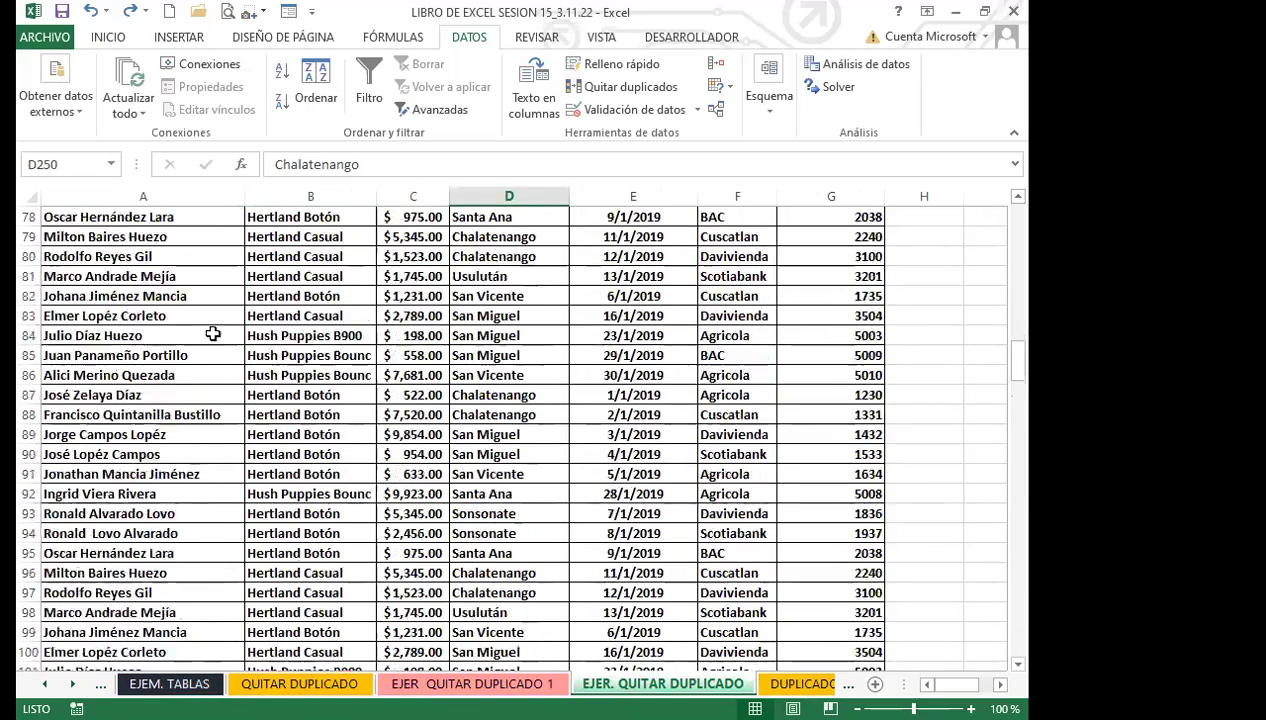
drag(1018, 345, 995, 228)
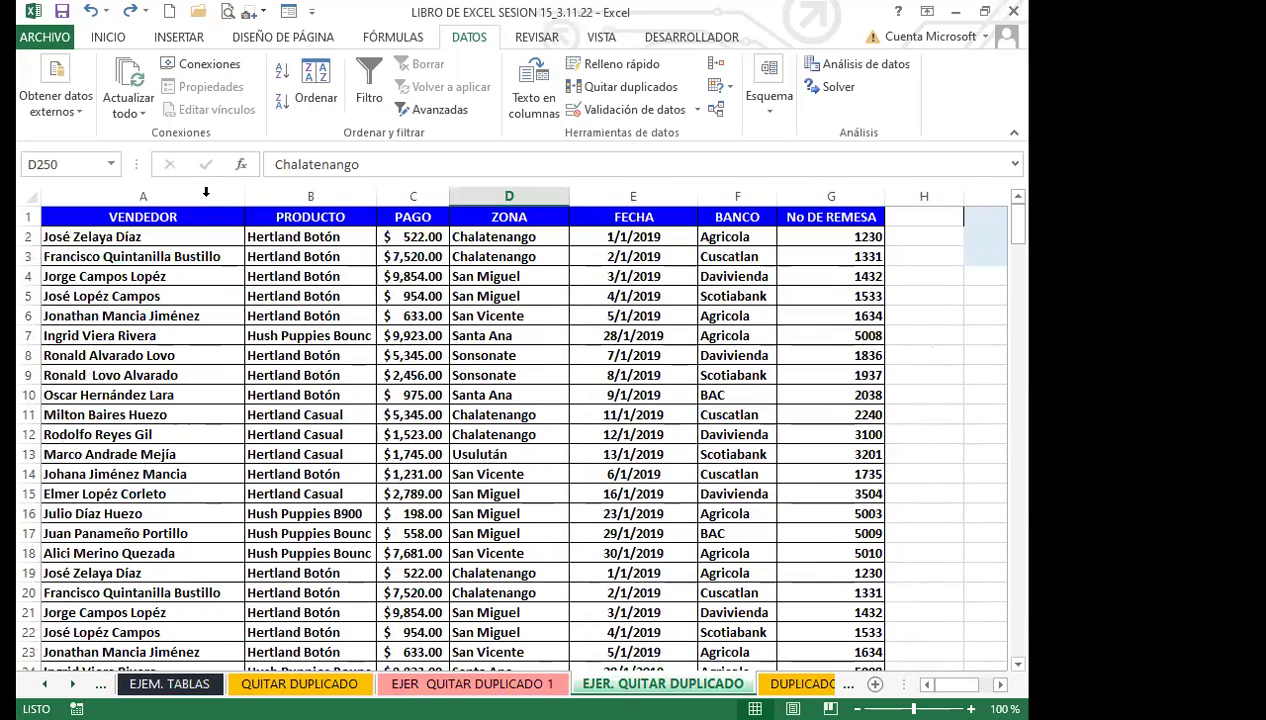
click(167, 216)
click(444, 218)
click(495, 217)
click(640, 218)
click(768, 210)
click(836, 212)
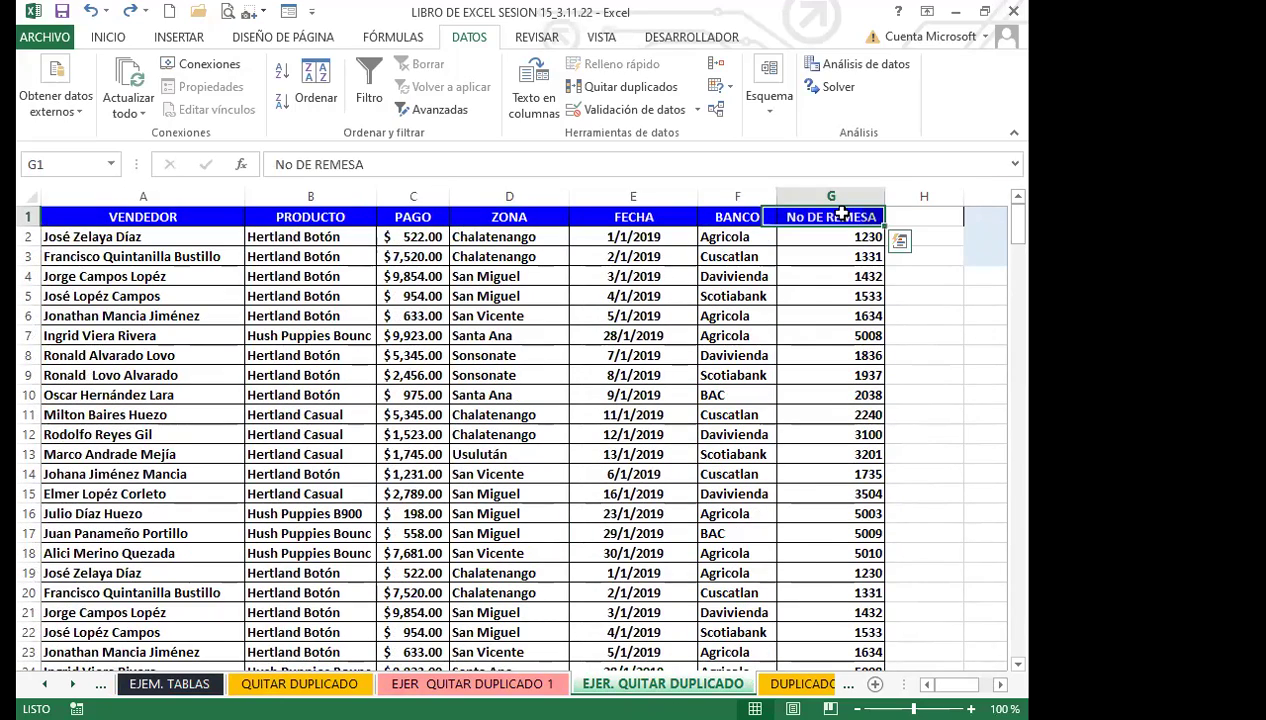
click(31, 335)
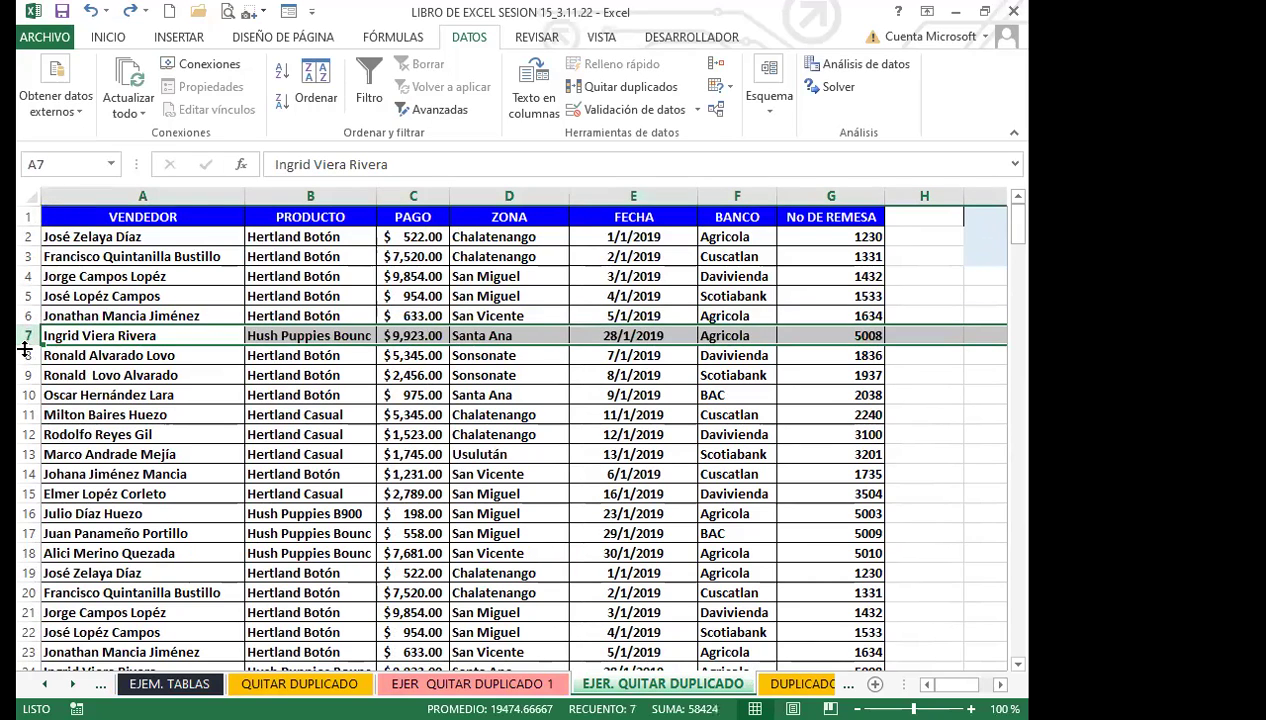
Step: Start Quitar duplicados on the sales table and deselect every column from VENDEDOR to No DE REMESA
click(148, 238)
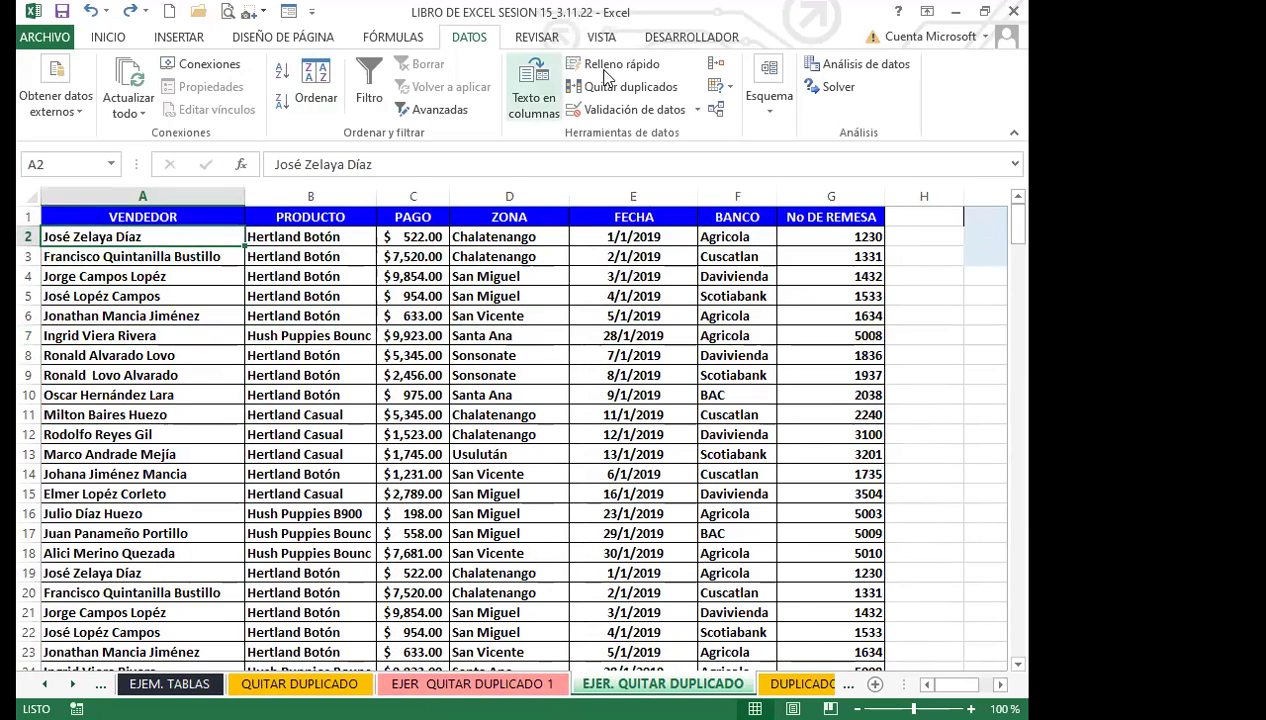
click(655, 90)
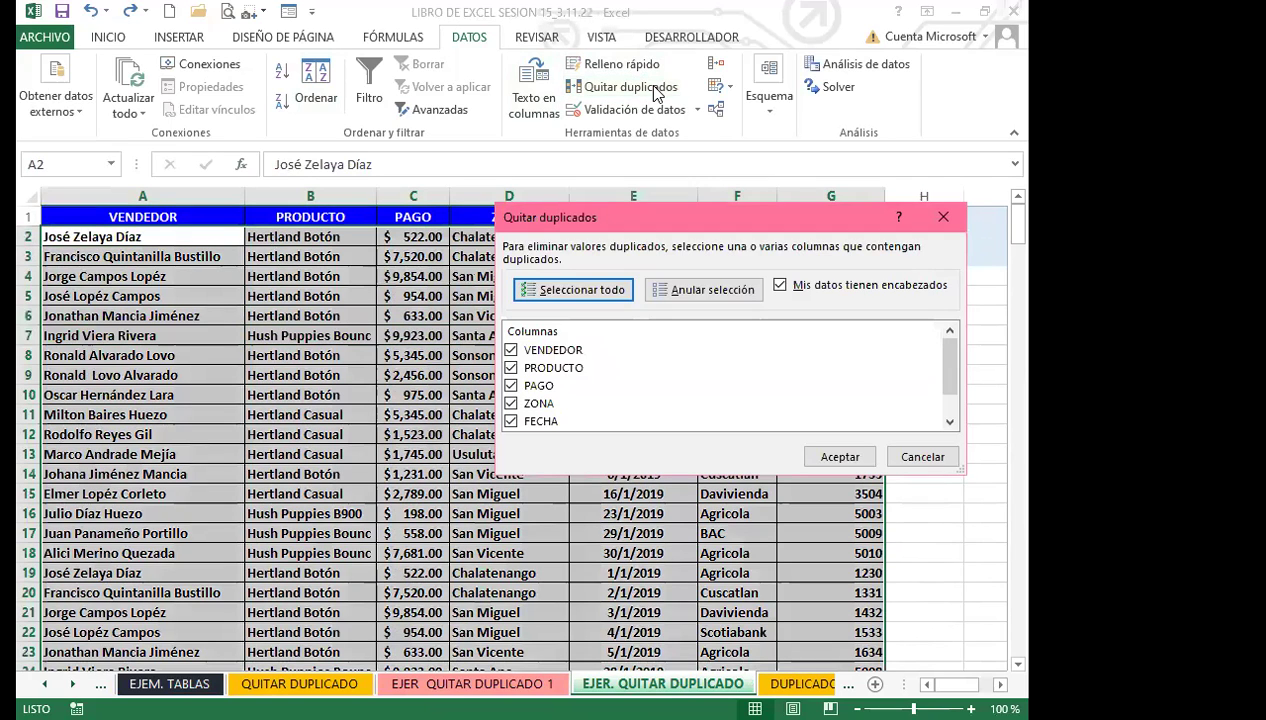
mouse_move(953, 381)
mouse_down()
mouse_move(950, 421)
mouse_move(949, 356)
mouse_up()
click(511, 350)
click(511, 368)
click(511, 385)
click(511, 403)
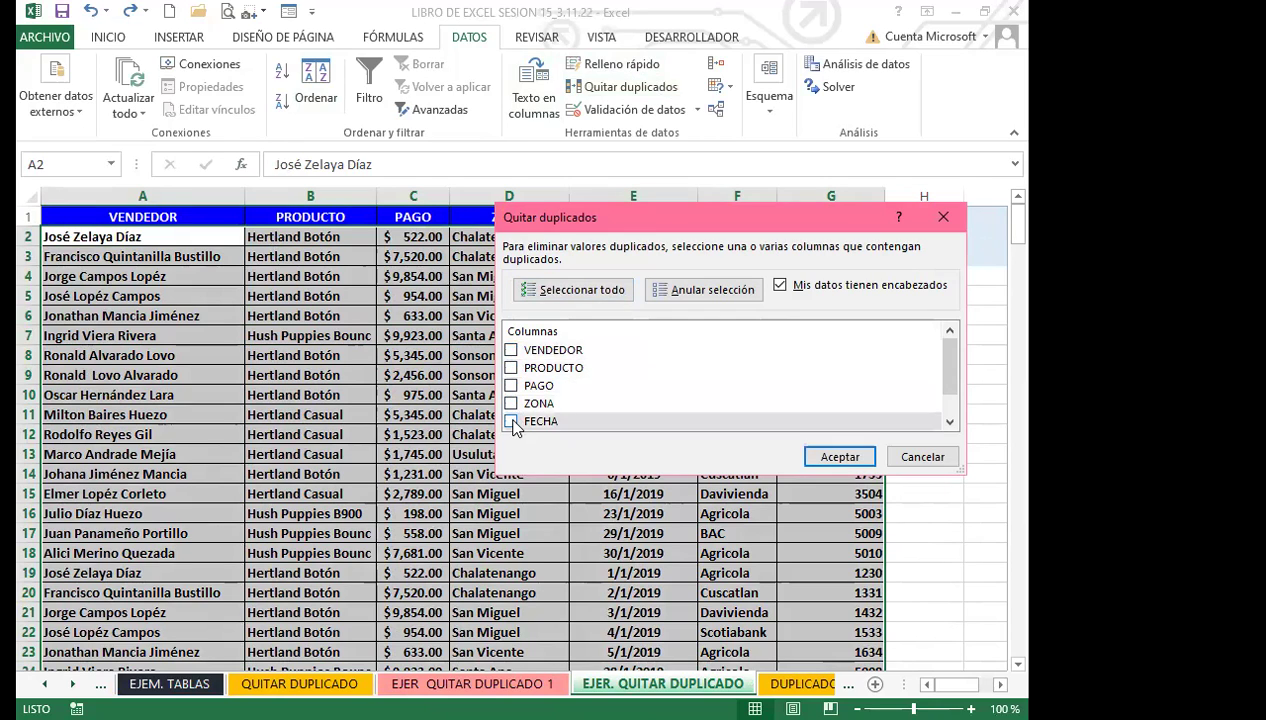
click(511, 421)
click(511, 421)
click(511, 403)
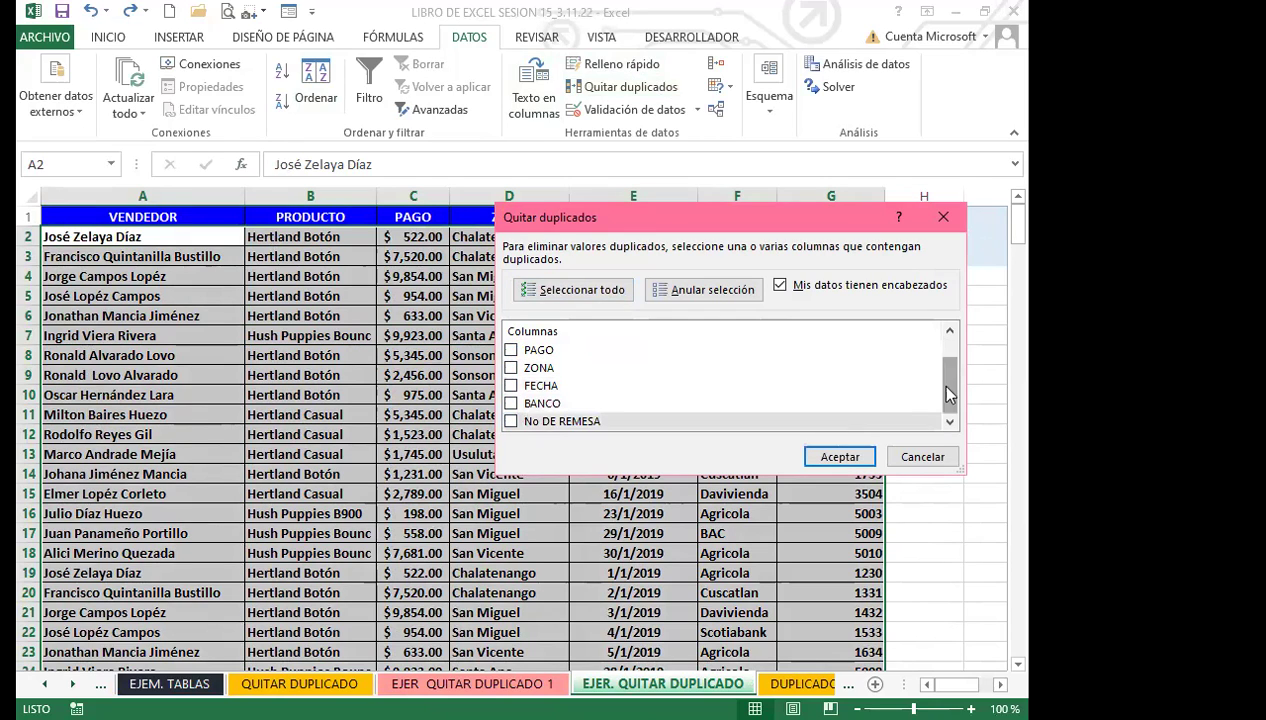
Step: Try removing the sales table's duplicate rows based only on the VENDEDOR column, and undo the removal
drag(949, 394, 949, 358)
click(511, 350)
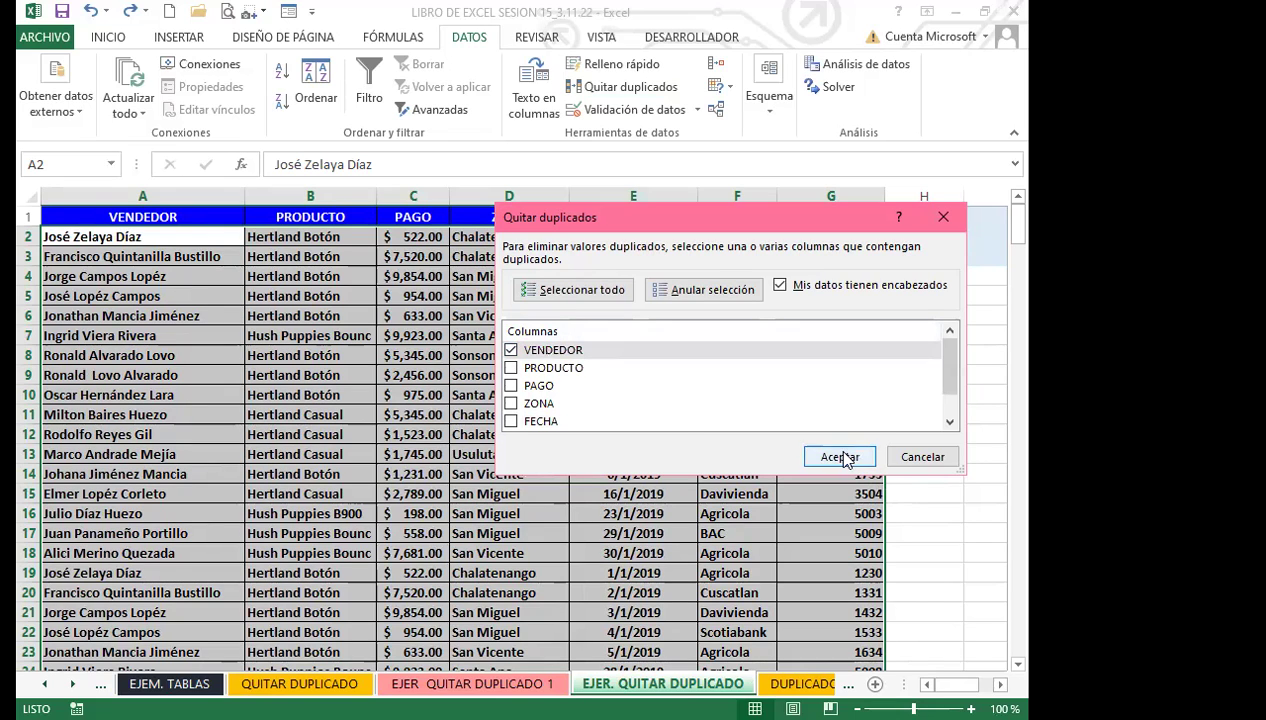
key(Return)
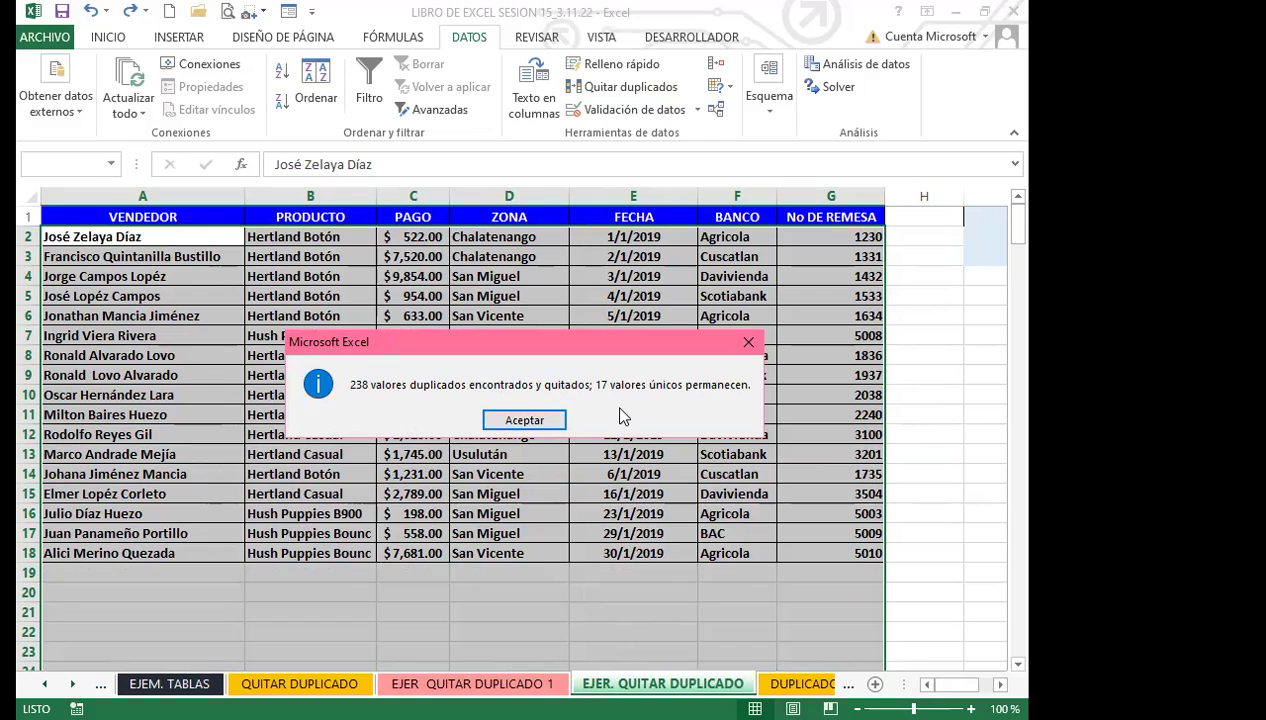
click(749, 342)
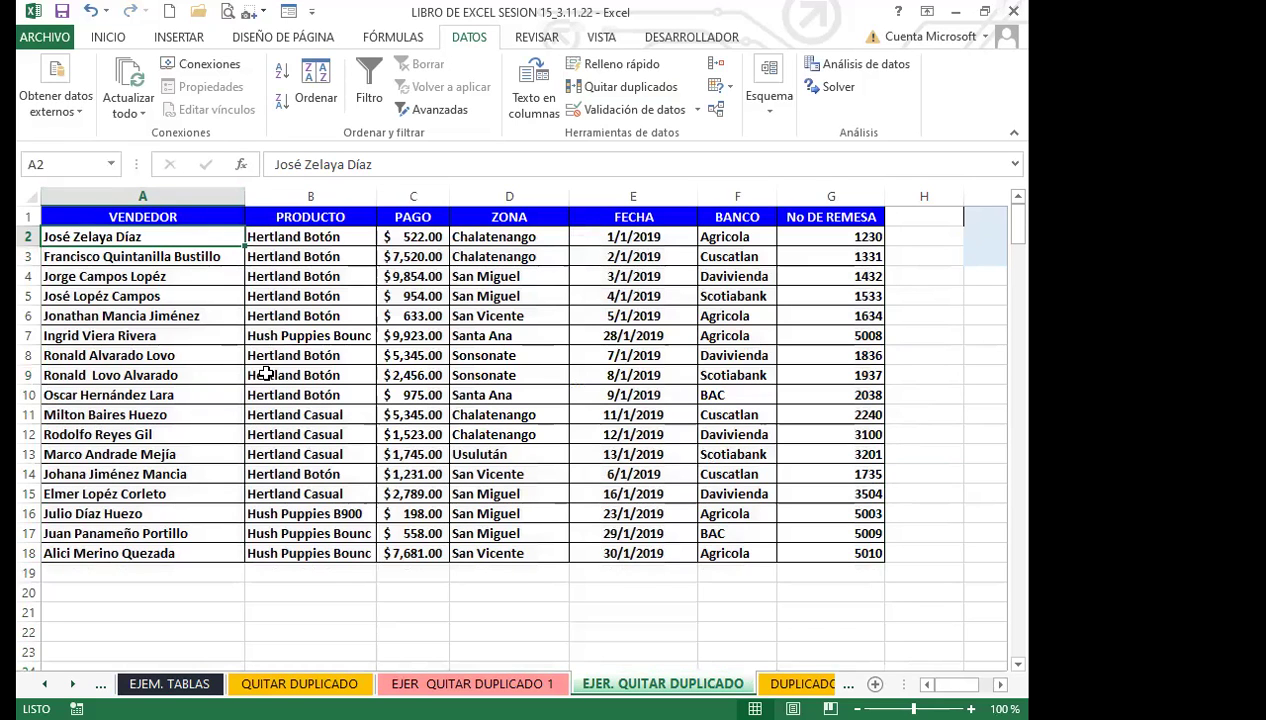
key(ctrl+z)
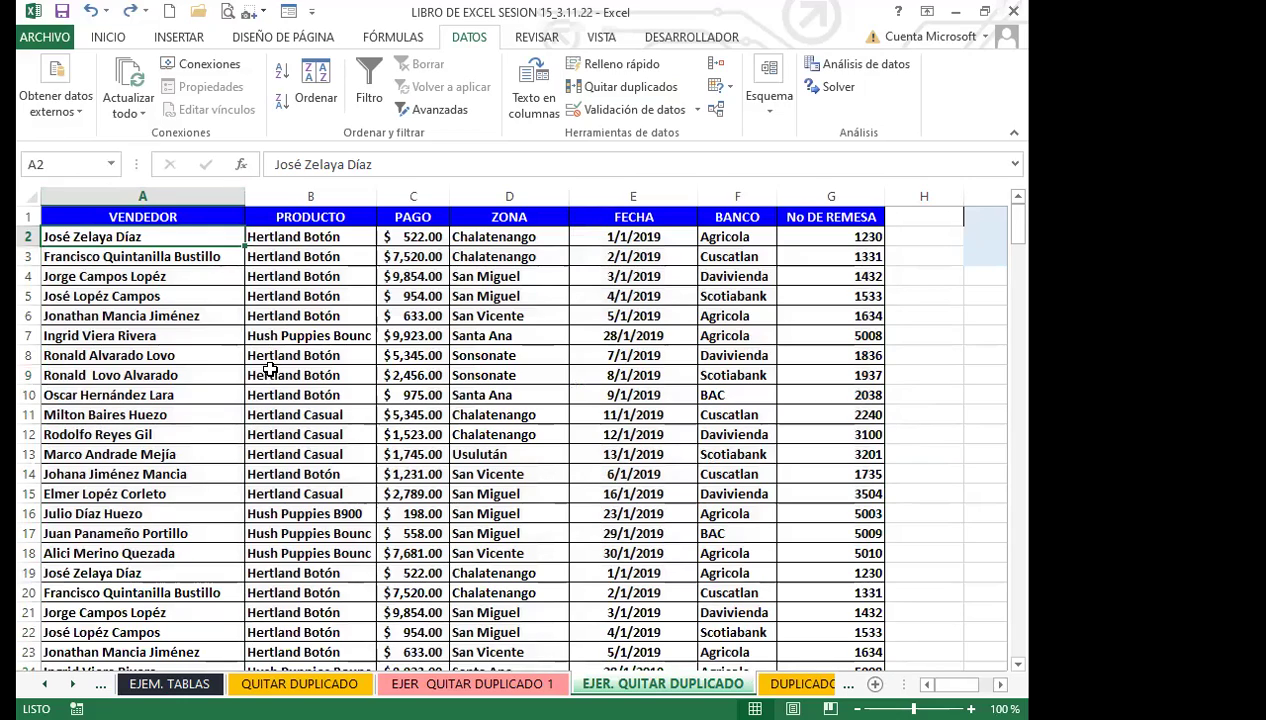
drag(162, 217, 785, 625)
drag(749, 482, 633, 236)
drag(1016, 500, 961, 176)
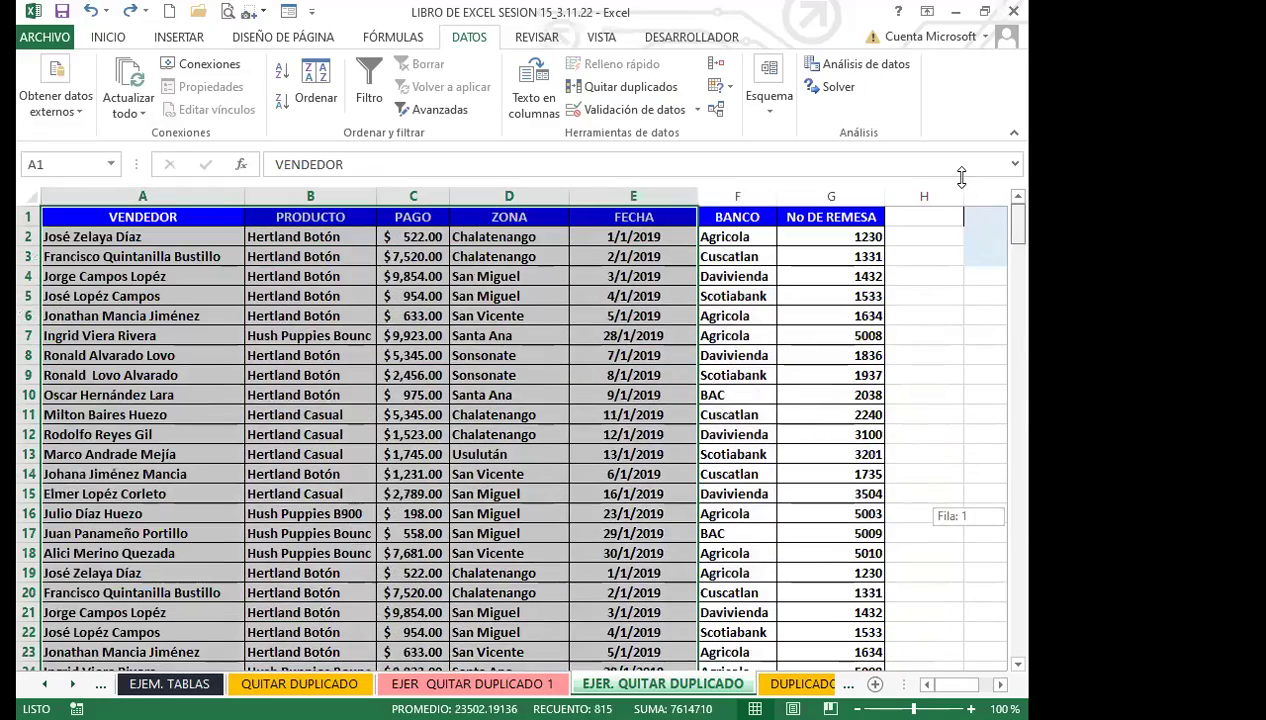
Step: Format the whole sales range A1:G256, from VENDEDOR to No DE REMESA, as a table
click(225, 209)
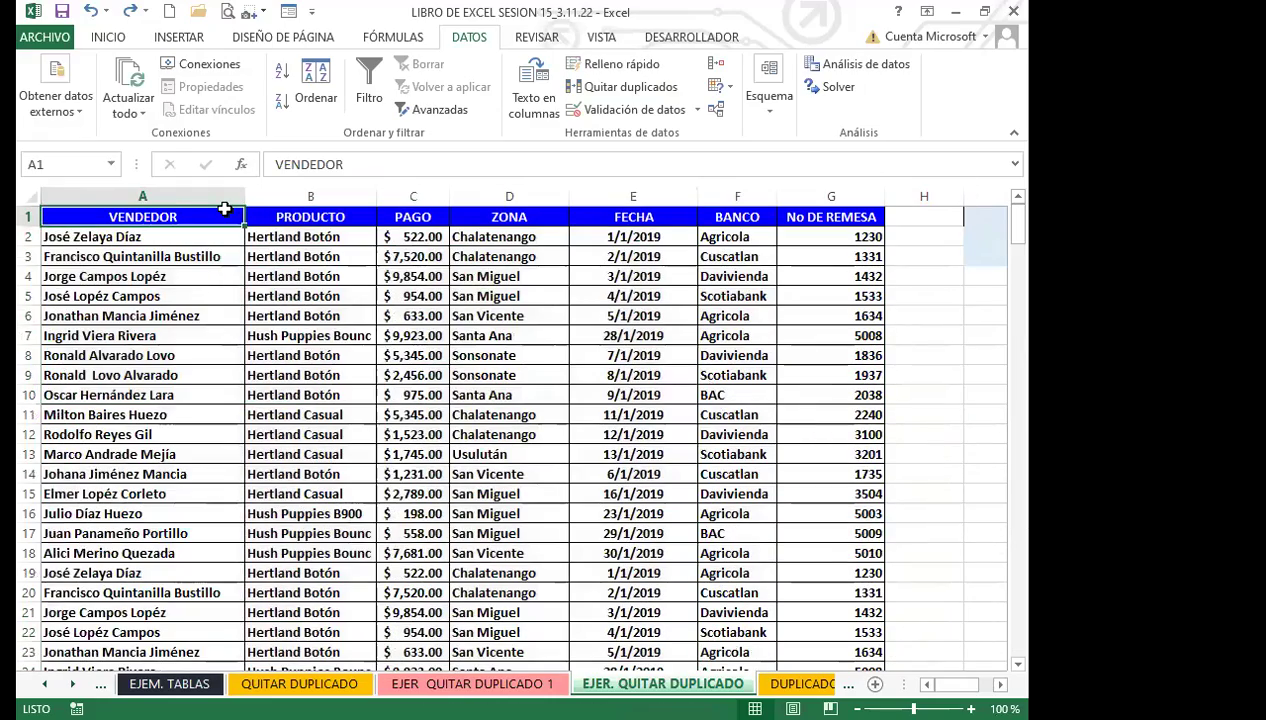
key(ctrl+shift+Down)
key(ctrl+shift+Right)
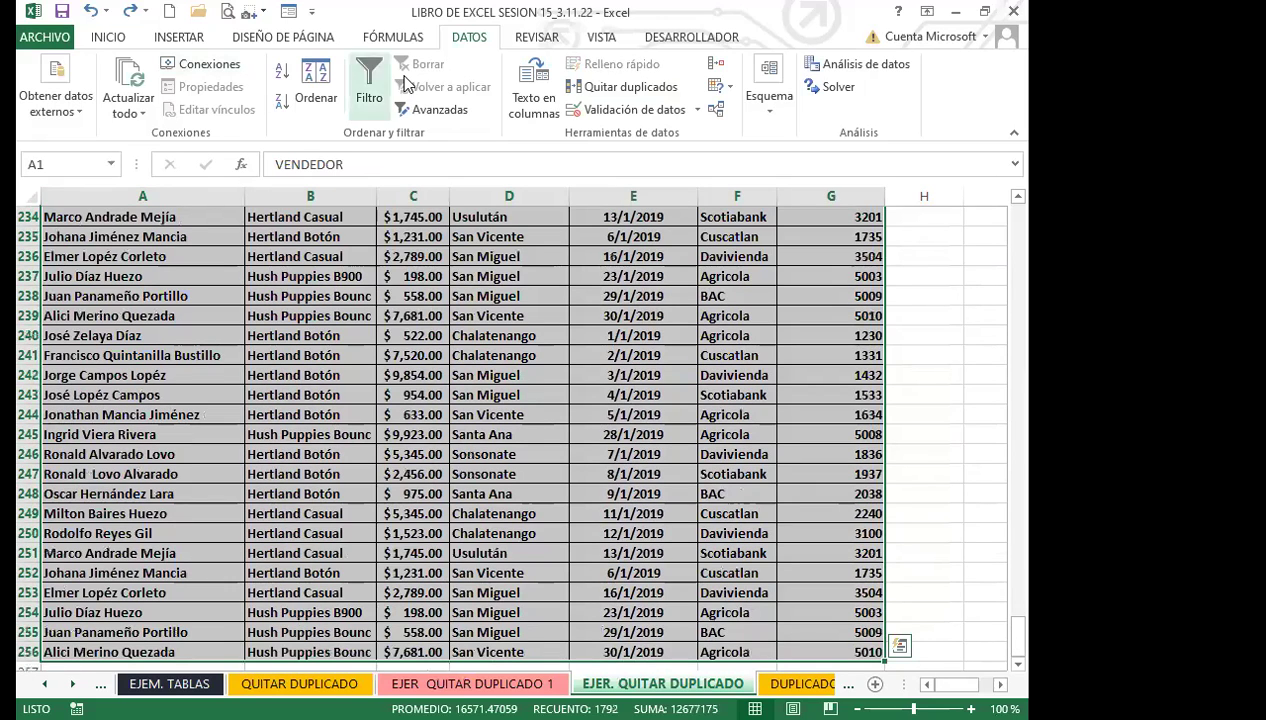
click(115, 39)
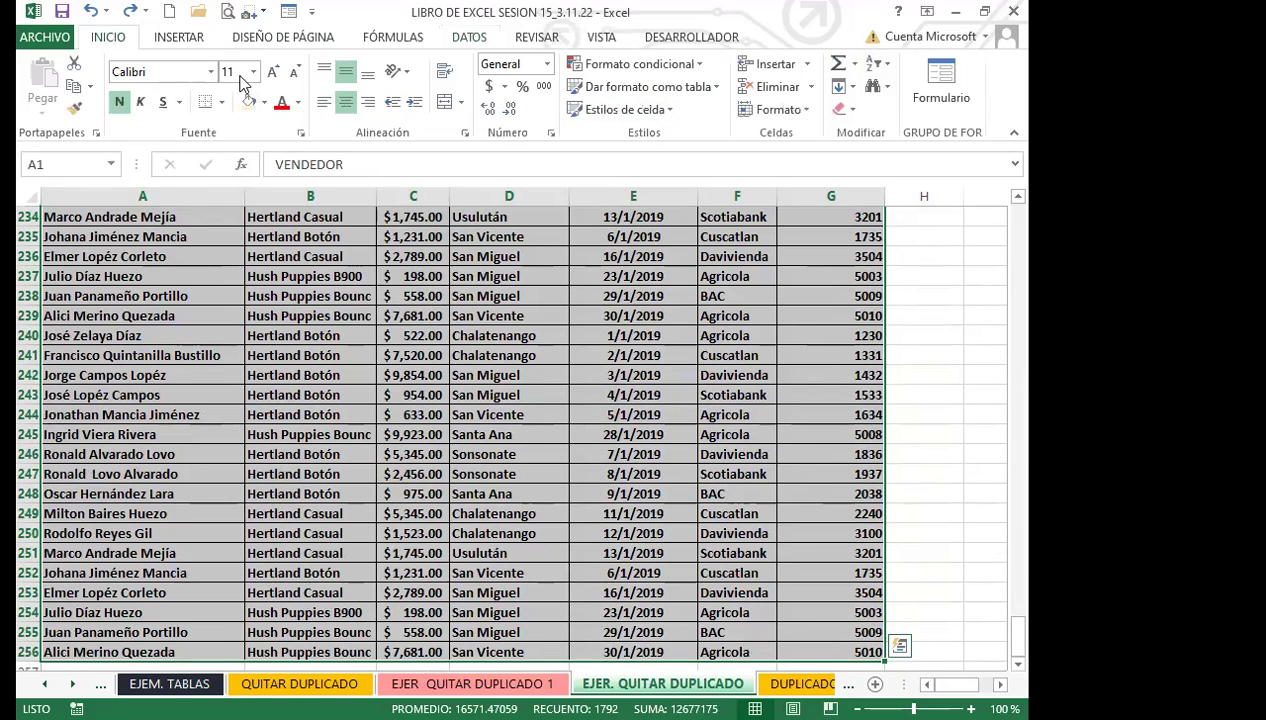
click(719, 88)
click(706, 338)
click(716, 383)
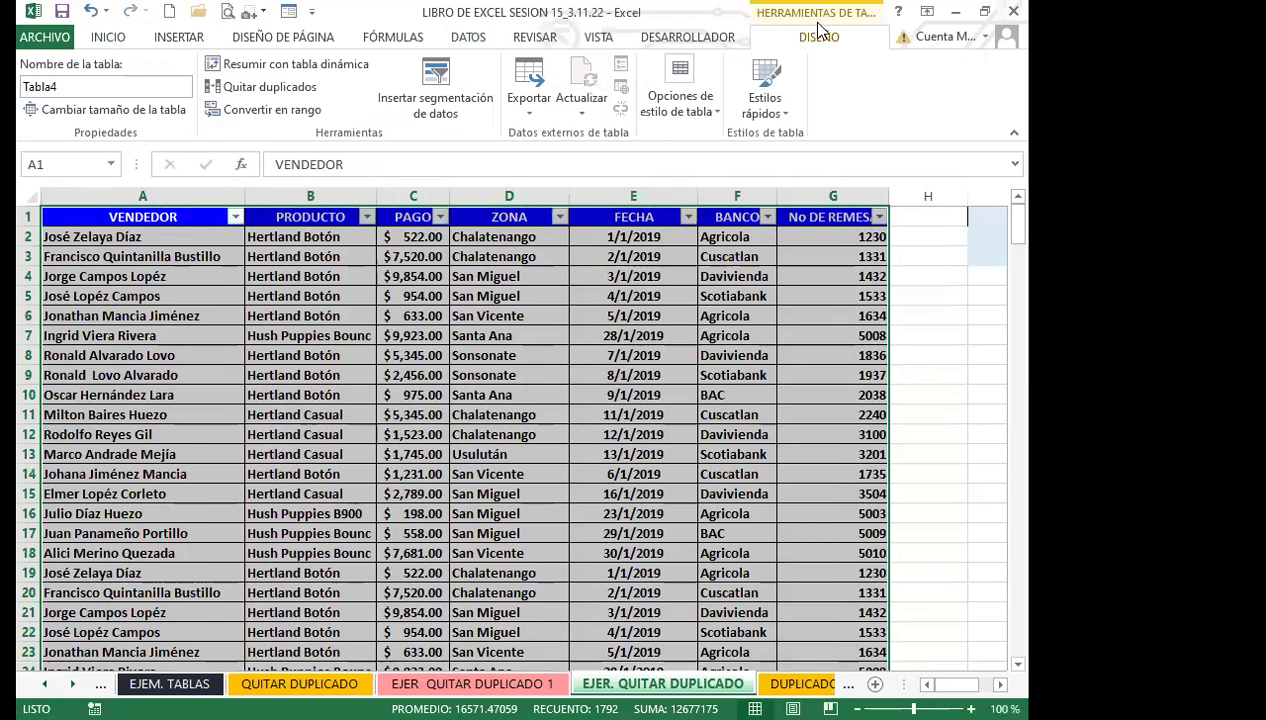
Step: Remove the duplicate rows from the sales table by comparing all seven columns, and examine row 8 as a complete record
click(270, 90)
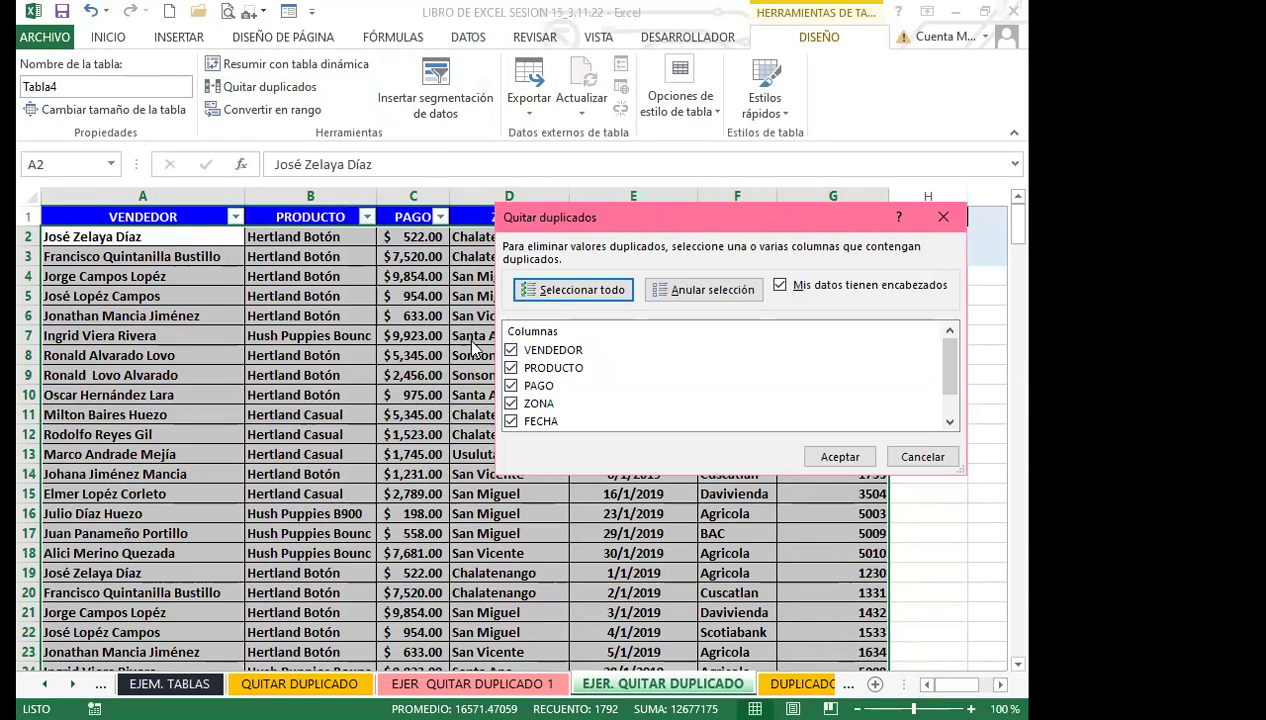
mouse_move(952, 367)
mouse_down()
mouse_move(955, 422)
mouse_move(950, 350)
mouse_up()
click(840, 457)
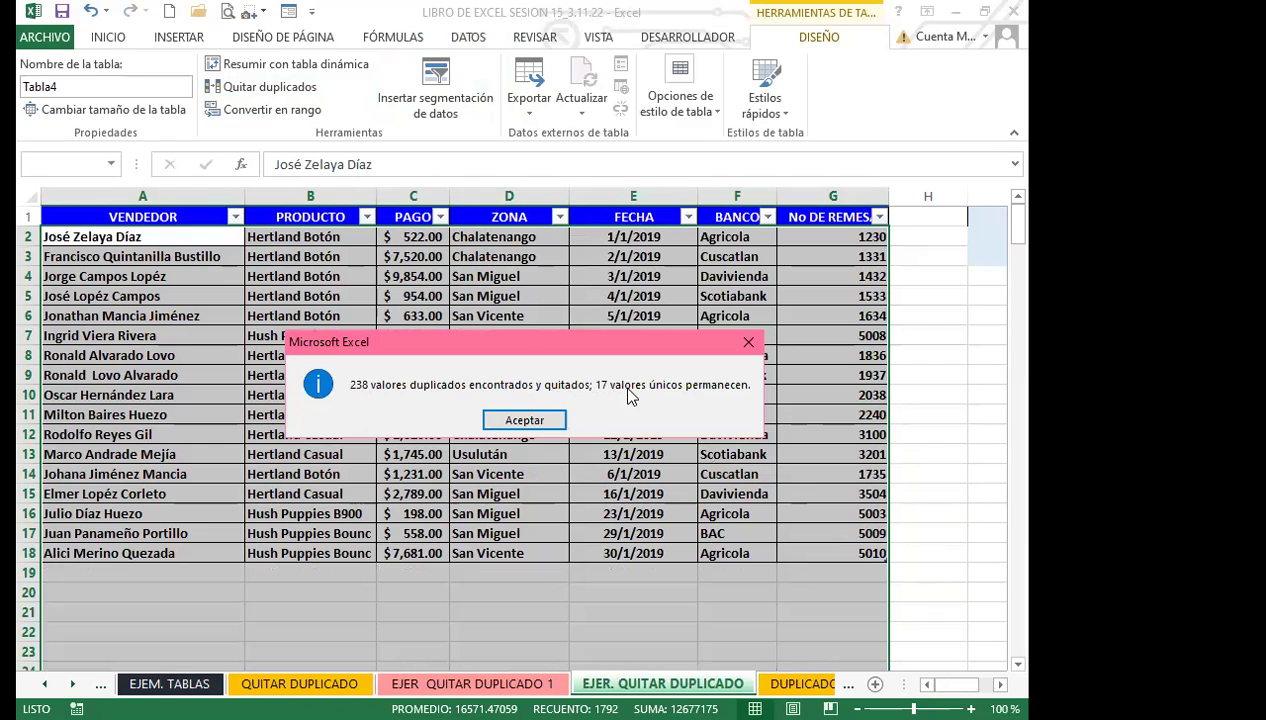
click(537, 420)
click(230, 352)
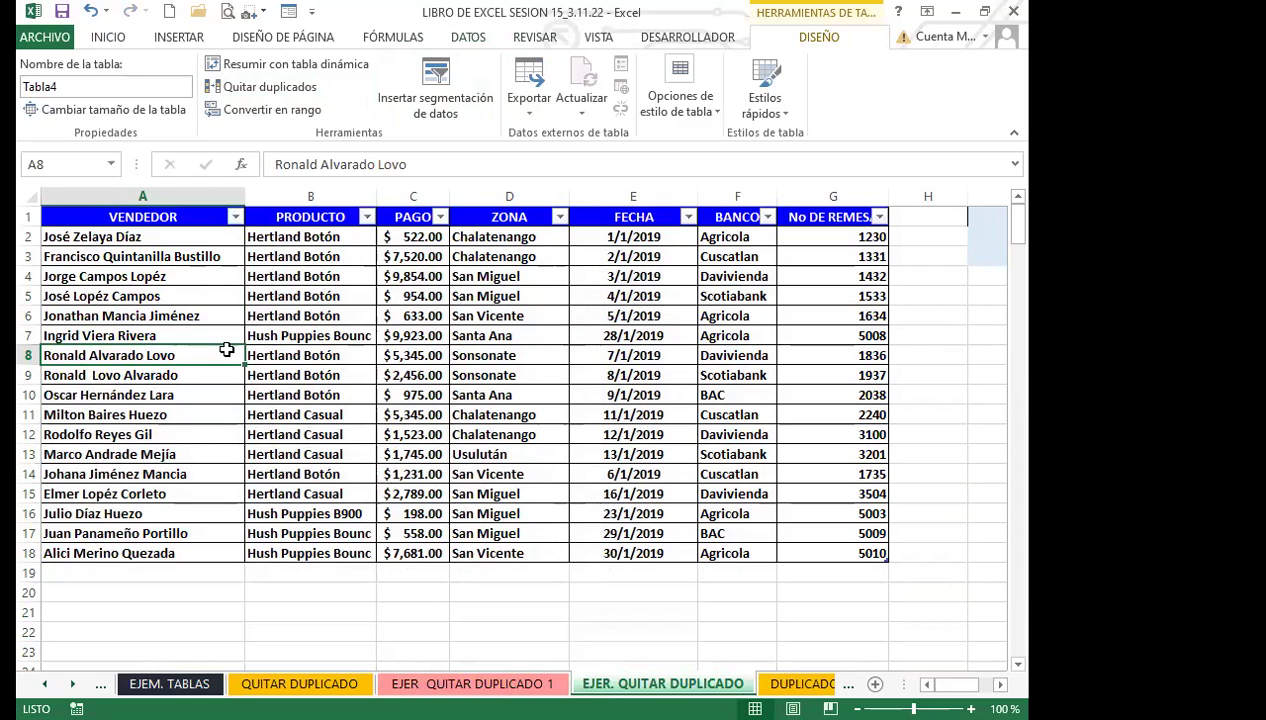
click(25, 354)
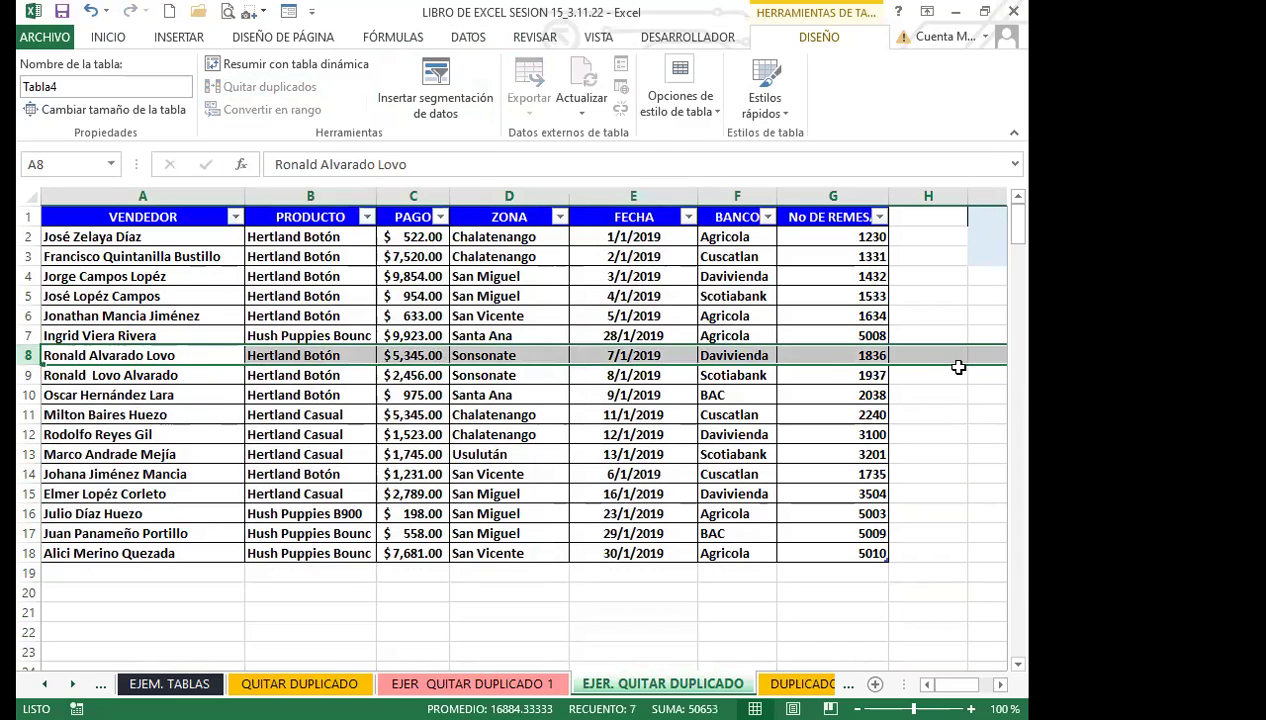
click(305, 375)
Step: Run Quitar duplicados again on the reduced sales table with all columns selected, and dismiss the result
click(283, 280)
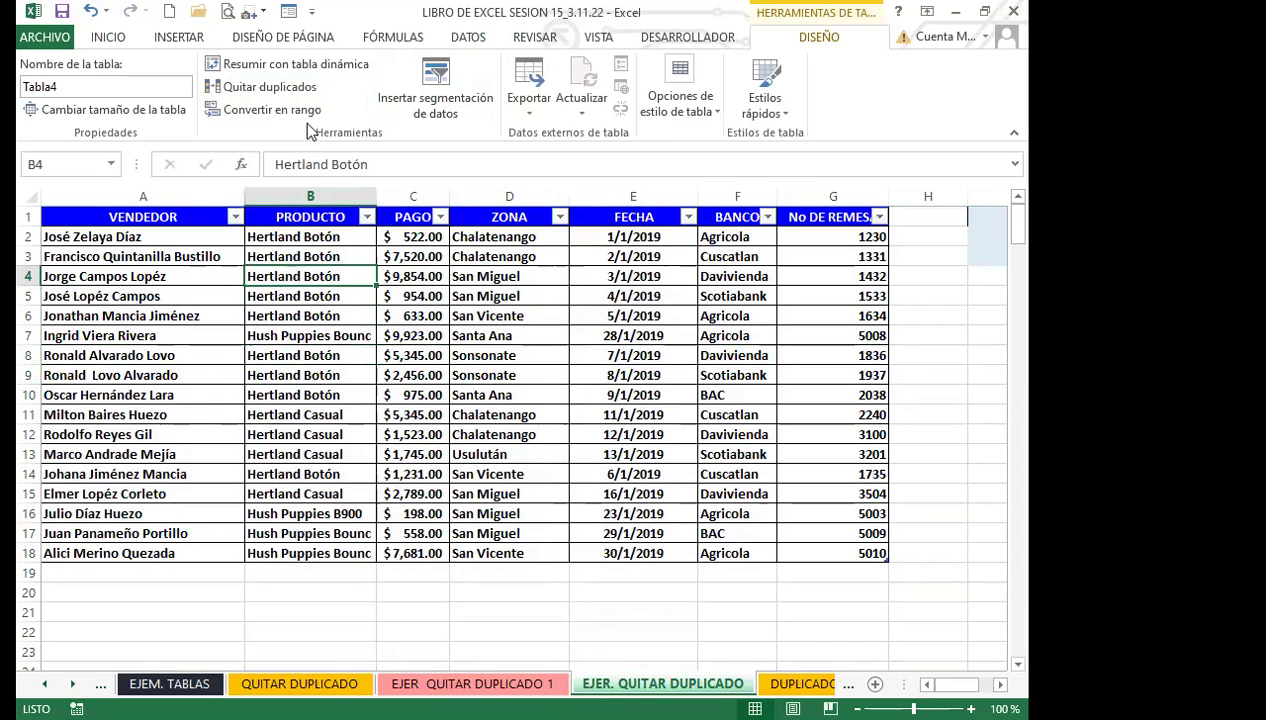
click(286, 94)
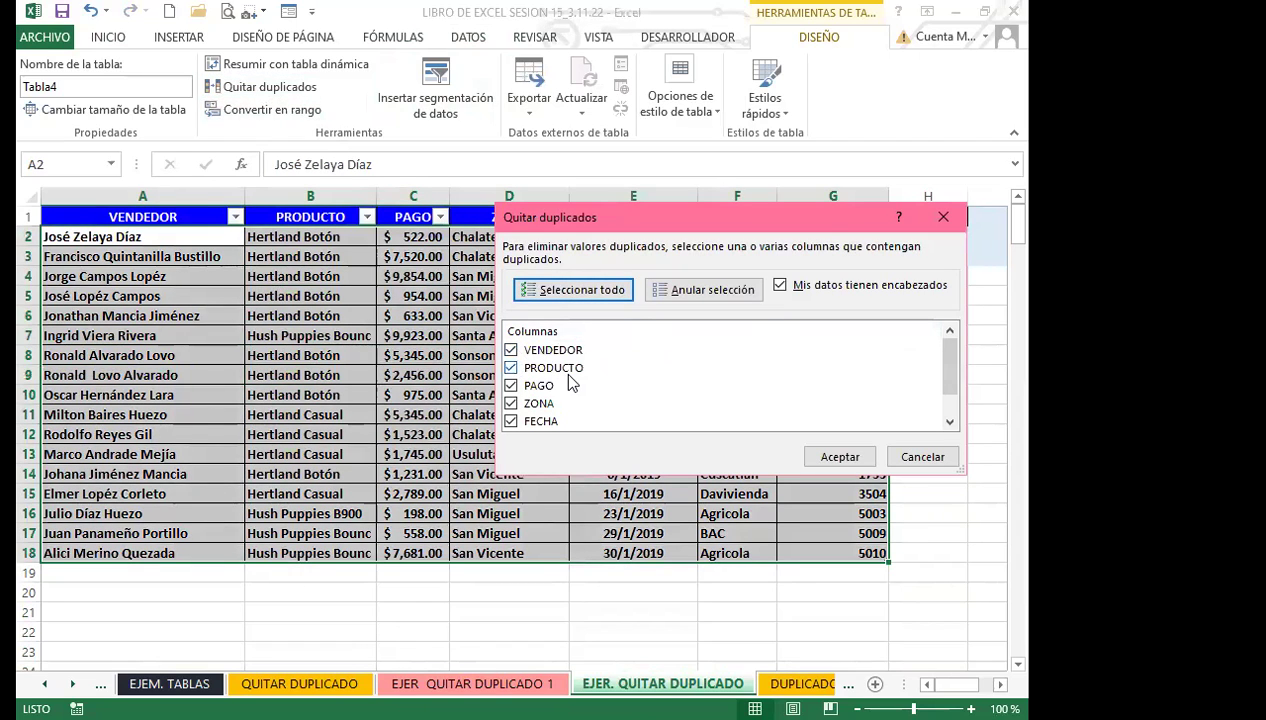
drag(950, 376, 948, 412)
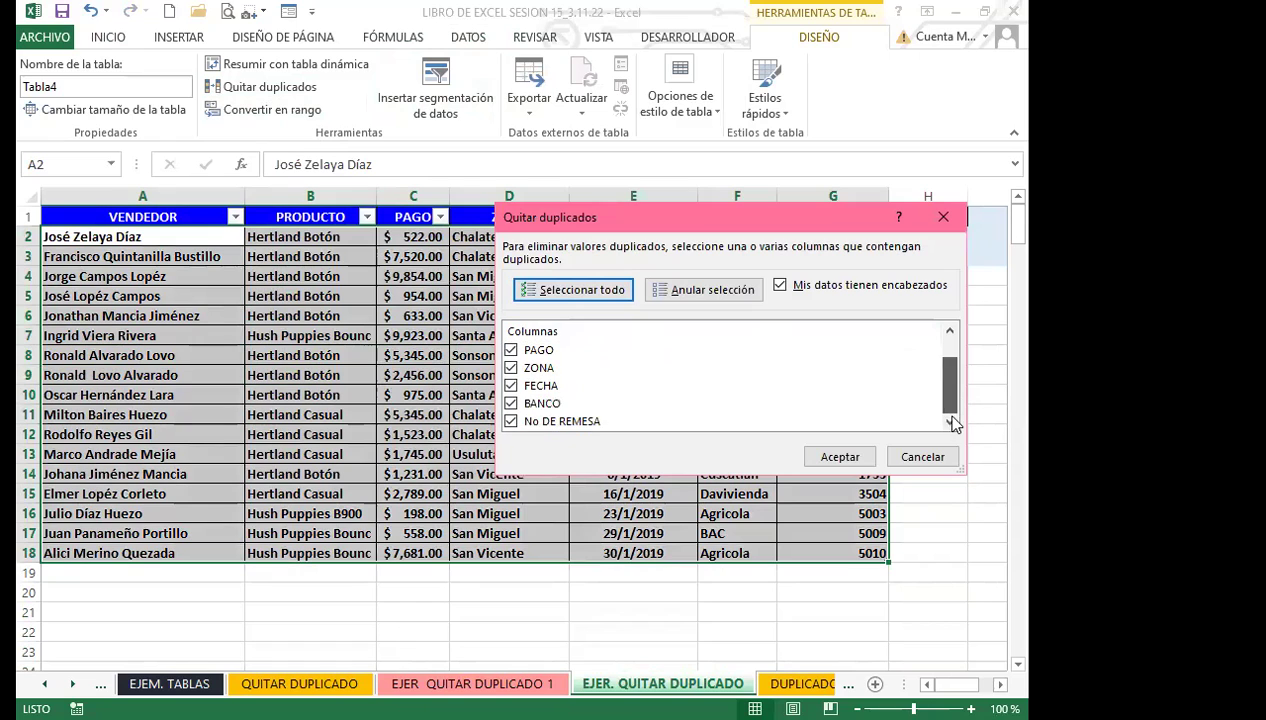
click(840, 460)
click(520, 420)
click(333, 372)
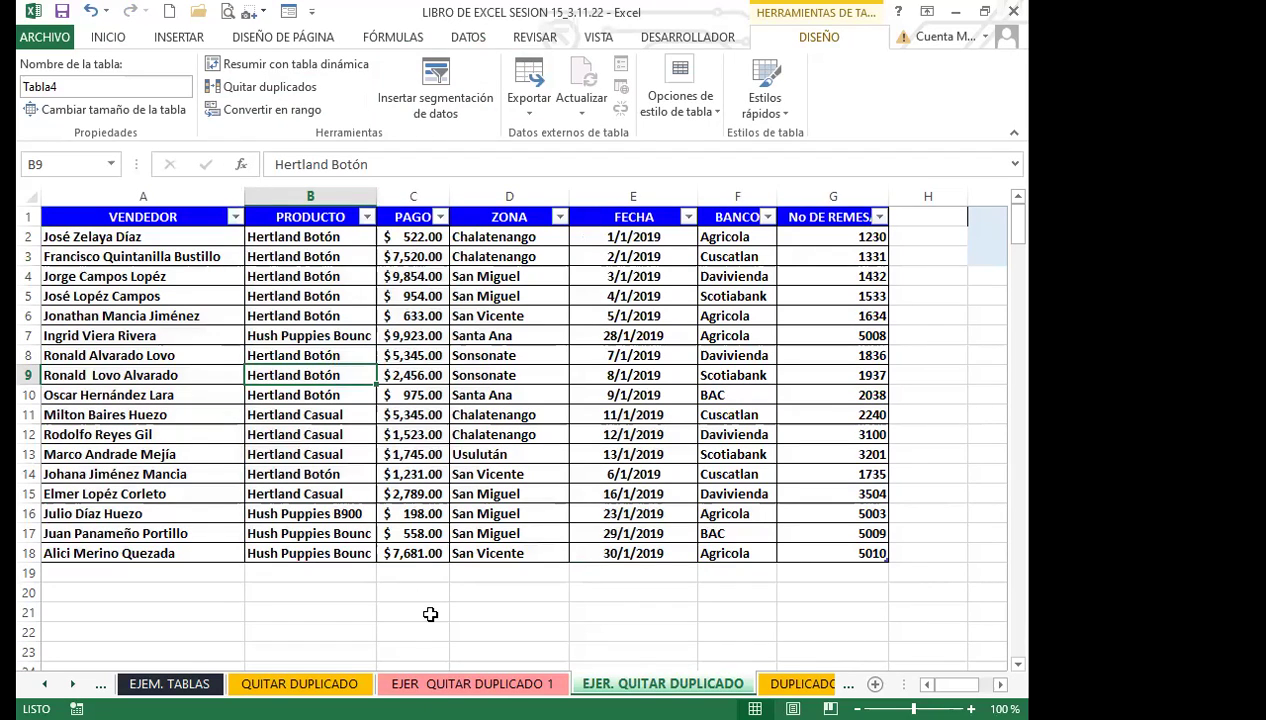
click(390, 599)
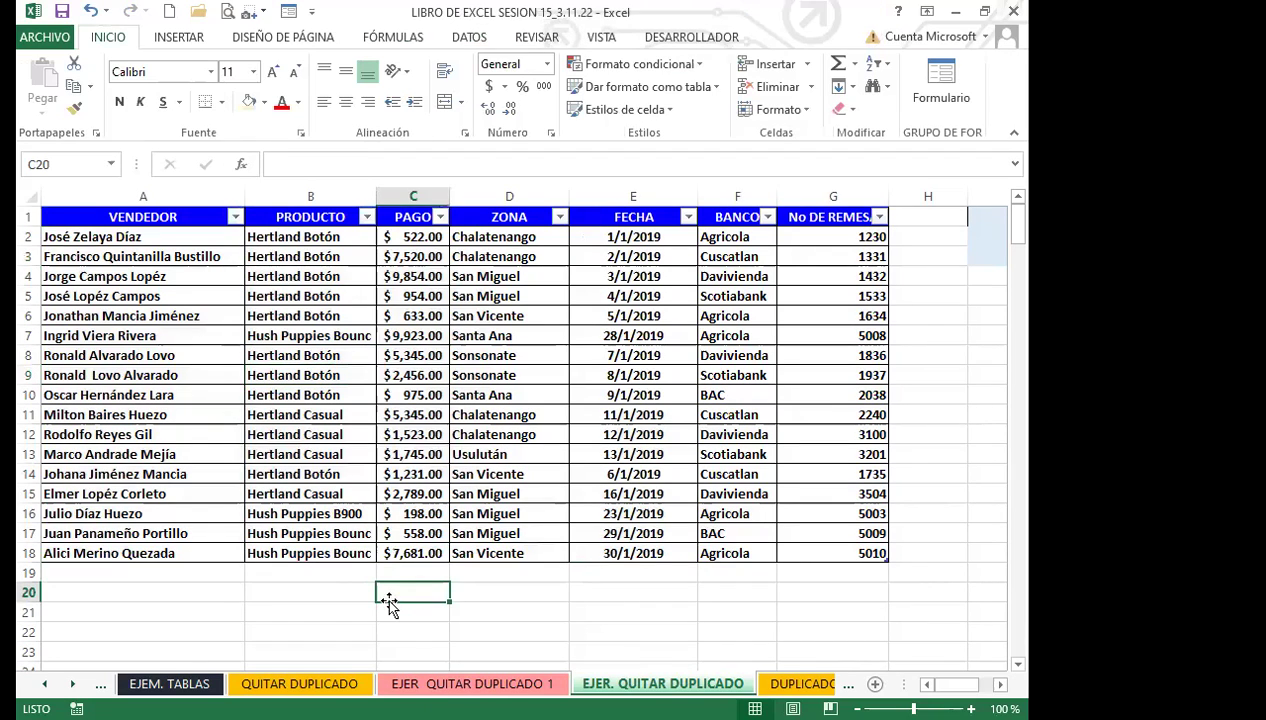
click(493, 494)
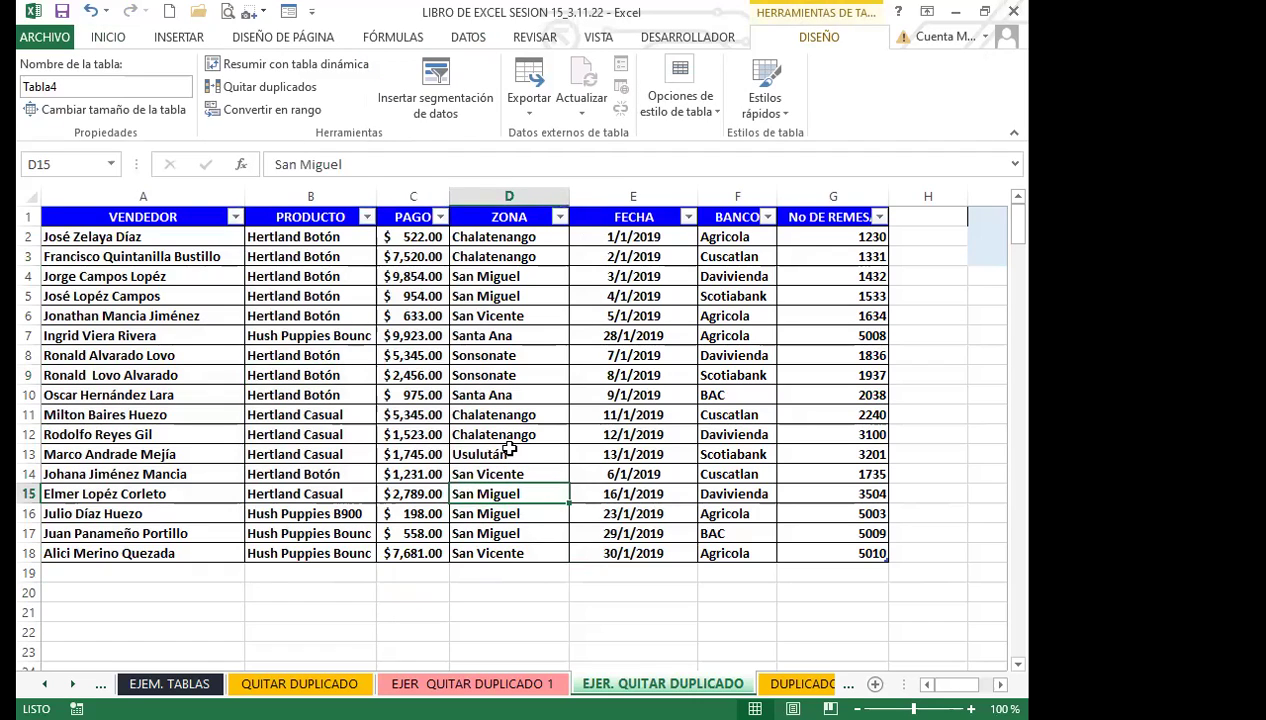
Step: Return to the EJER QUITAR DUPLICADO 1 sheet and review its FECHA and NOMBRE columns
click(500, 683)
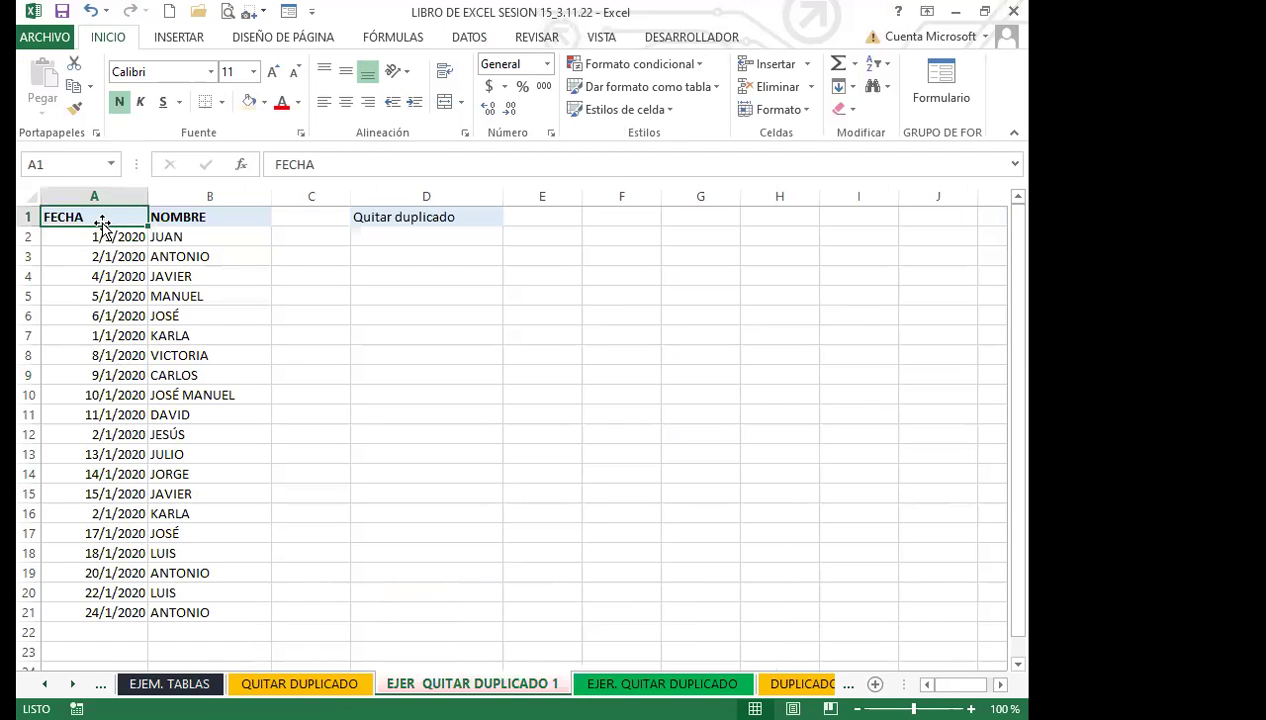
click(190, 215)
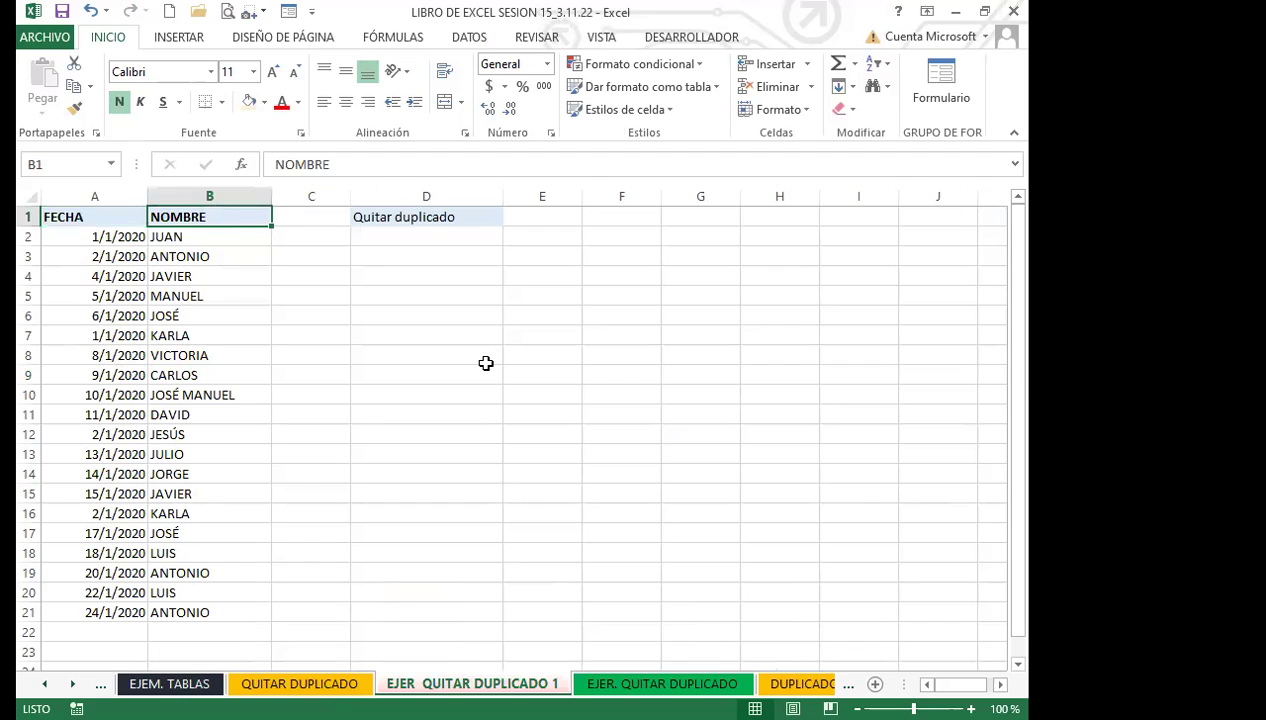